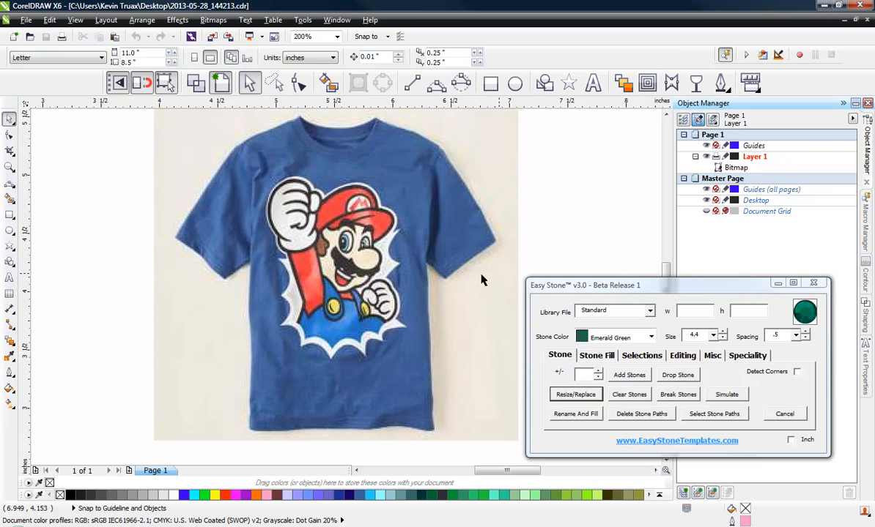
Step: Move the shirt bitmap to about x 5.31, y 4.19 in and lock it with Easy Stone's Speciality Lock Image function
left_click_drag(449, 258, 426, 265)
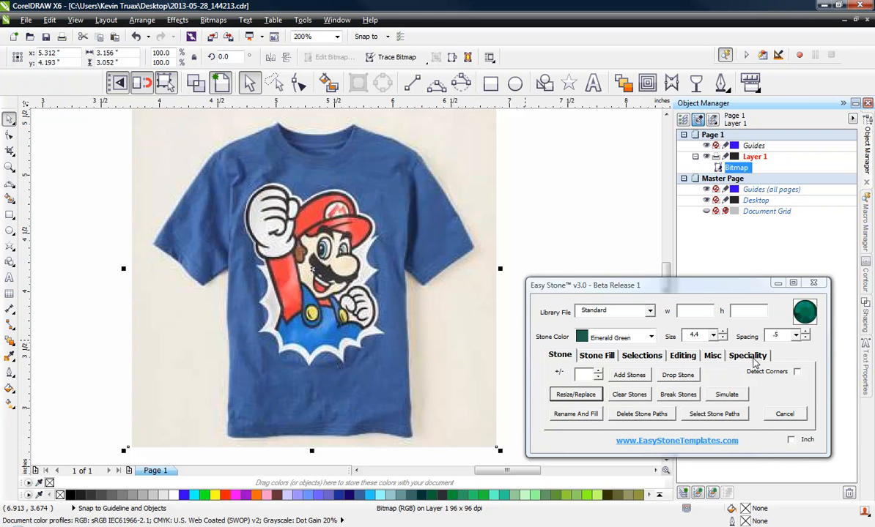
left_click(748, 356)
left_click(720, 394)
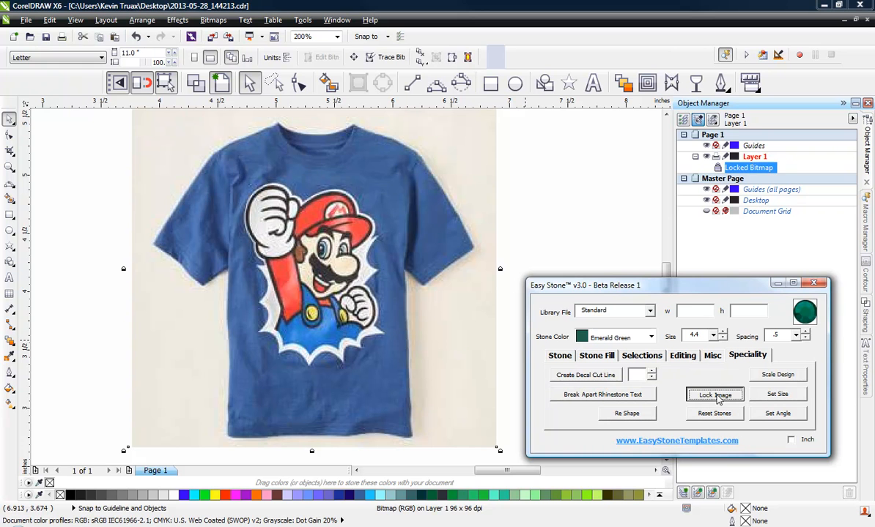
left_click(586, 249)
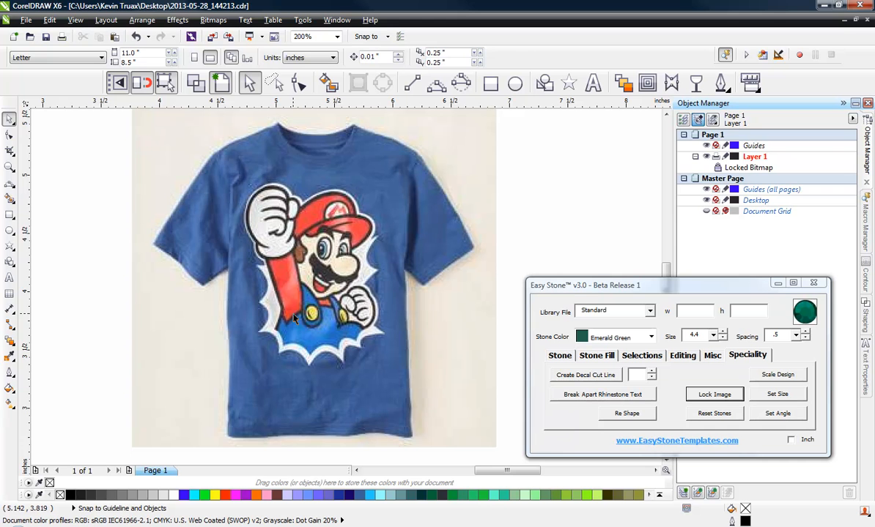
Step: Unlock the shirt bitmap and relock it through Easy Stone's Lock Image function with a transparency value of 80
right_click(341, 298)
left_click(355, 283)
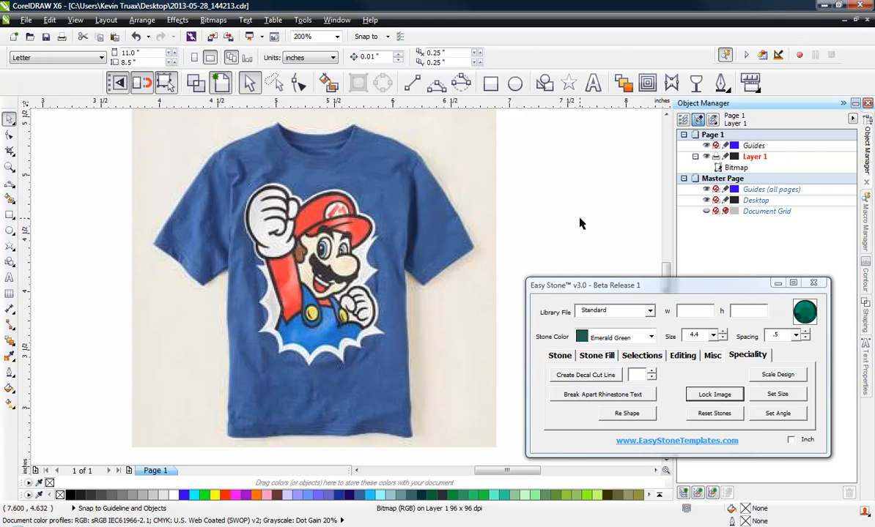
left_click(700, 394)
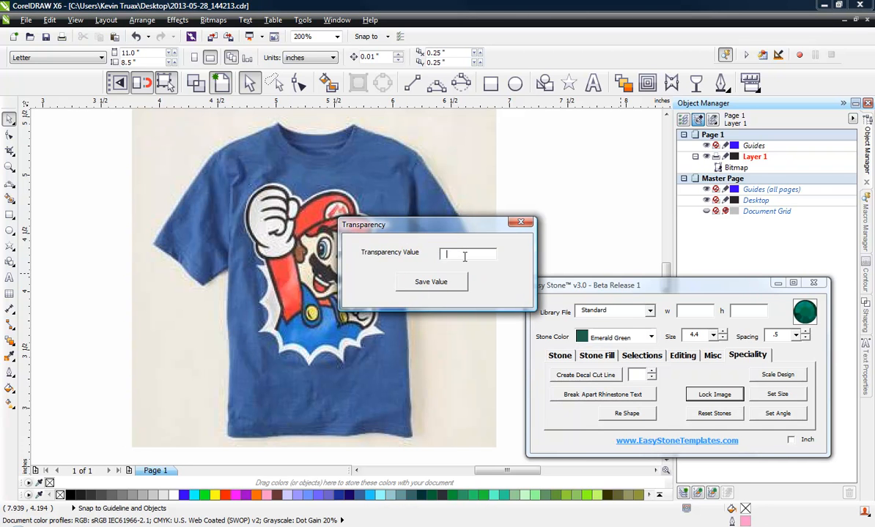
type("80")
left_click(436, 284)
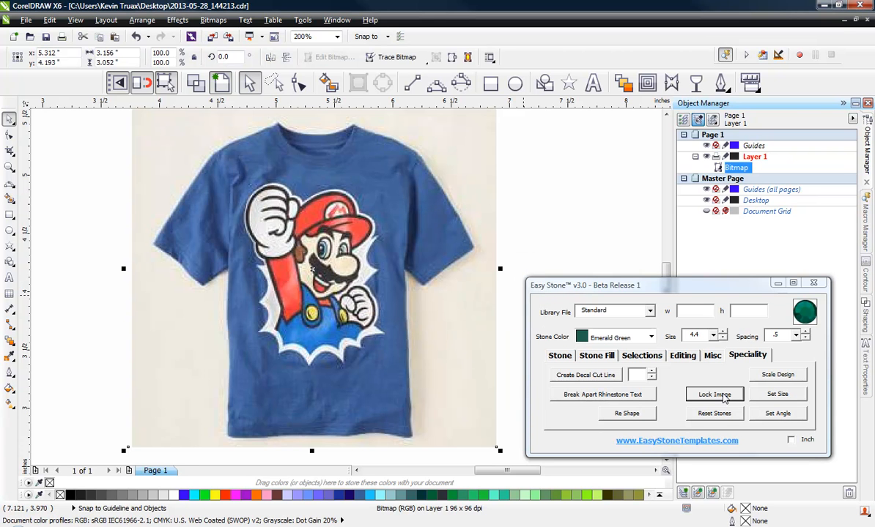
left_click(714, 395)
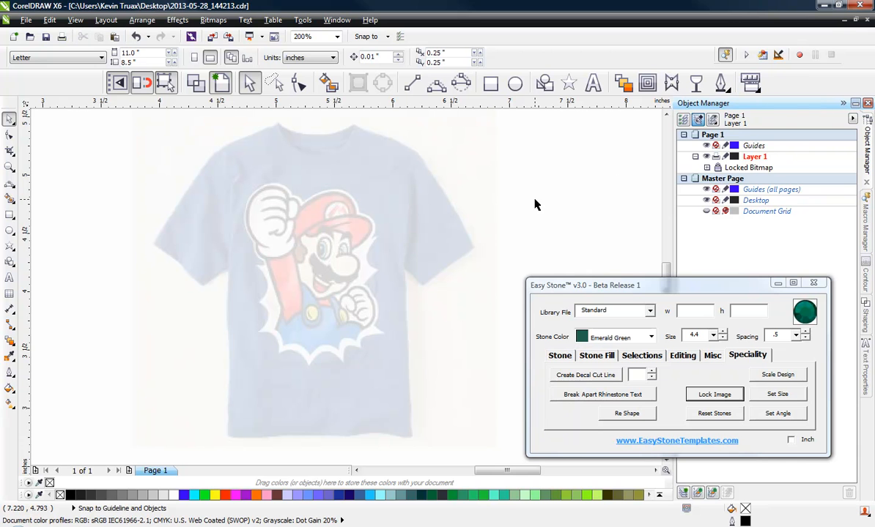
Step: Minimize Easy Stone and trace the small scallop below the lower fist with a 3-point curve spanning about 0.2 in
left_click(778, 284)
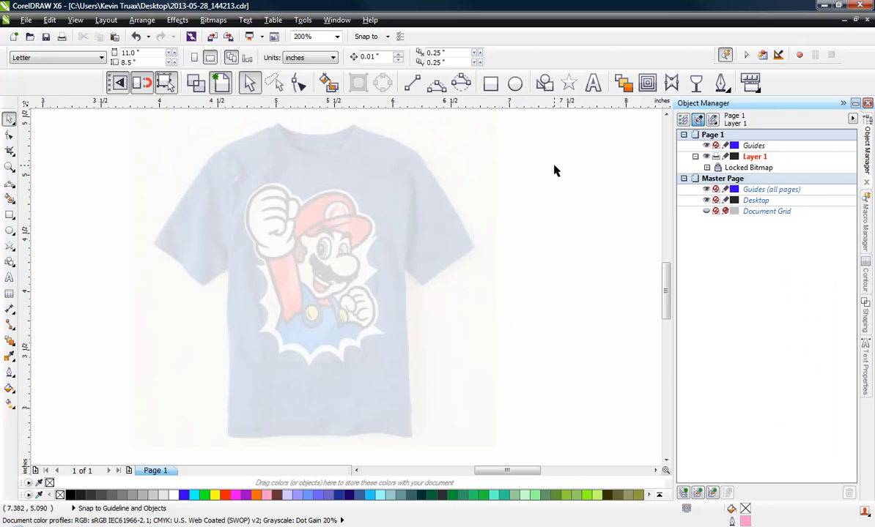
scroll(312, 335, "up", 1)
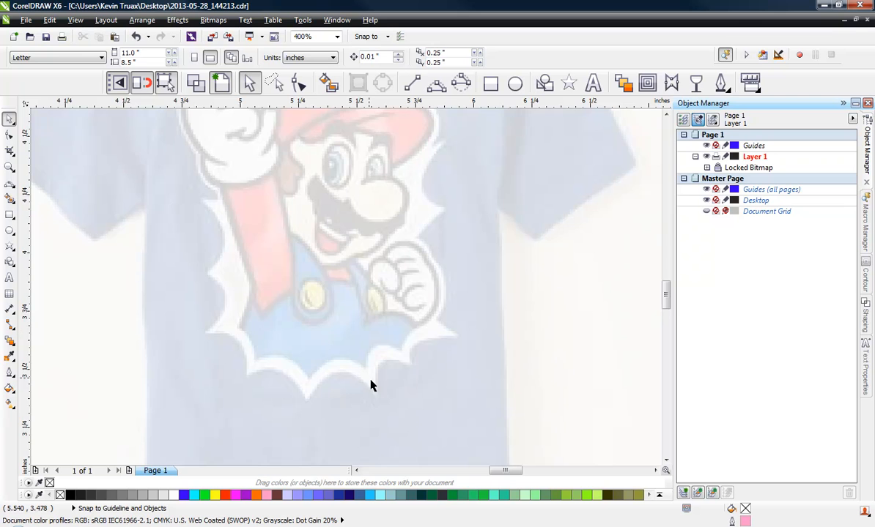
scroll(371, 385, "up", 1)
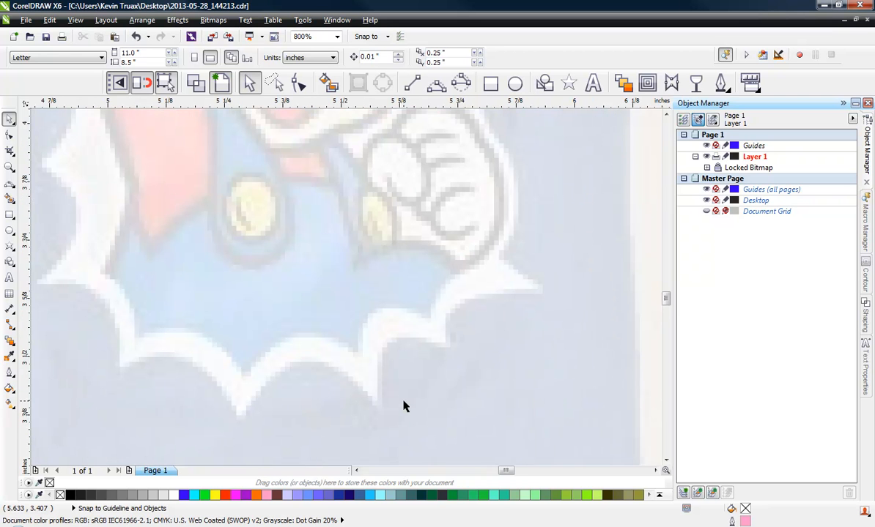
scroll(404, 407, "down", 2)
scroll(418, 243, "up", 1)
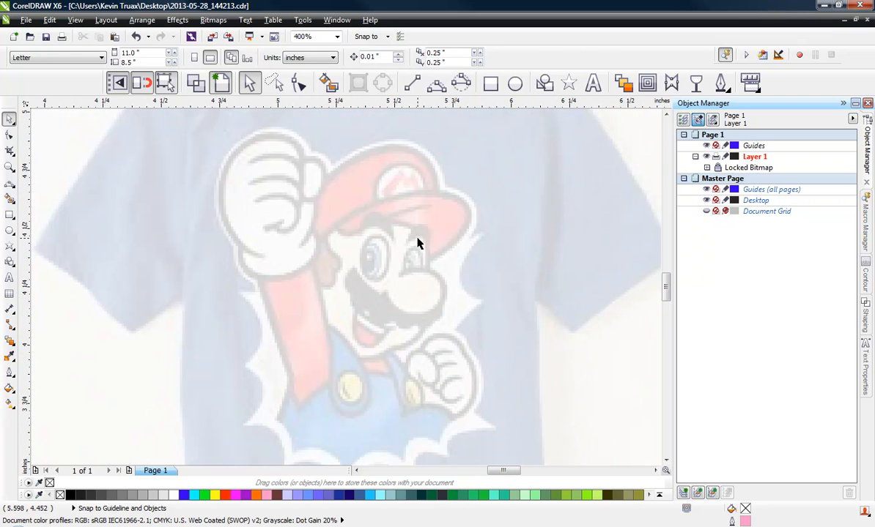
scroll(435, 304, "down", 1)
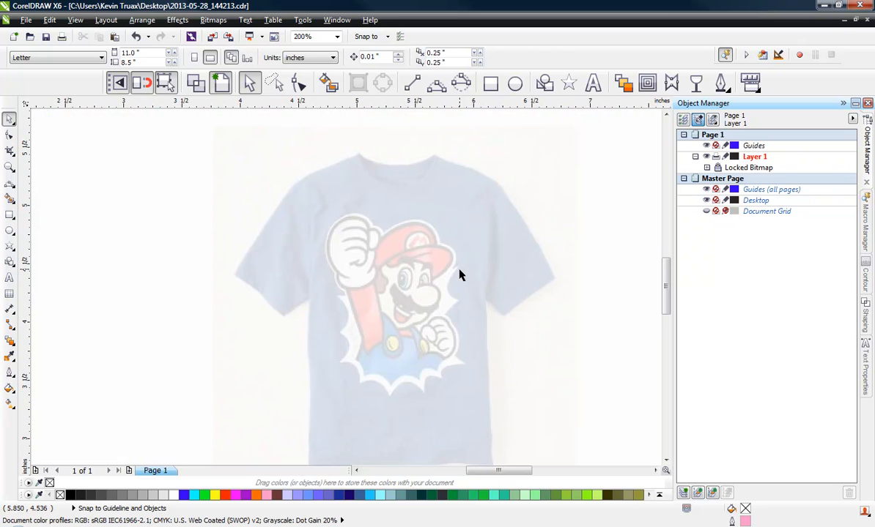
scroll(380, 402, "up", 1)
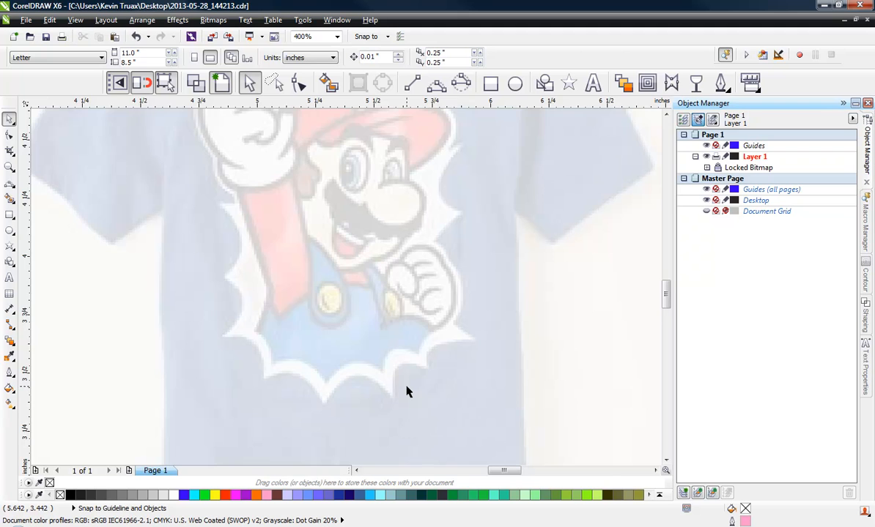
scroll(406, 392, "up", 1)
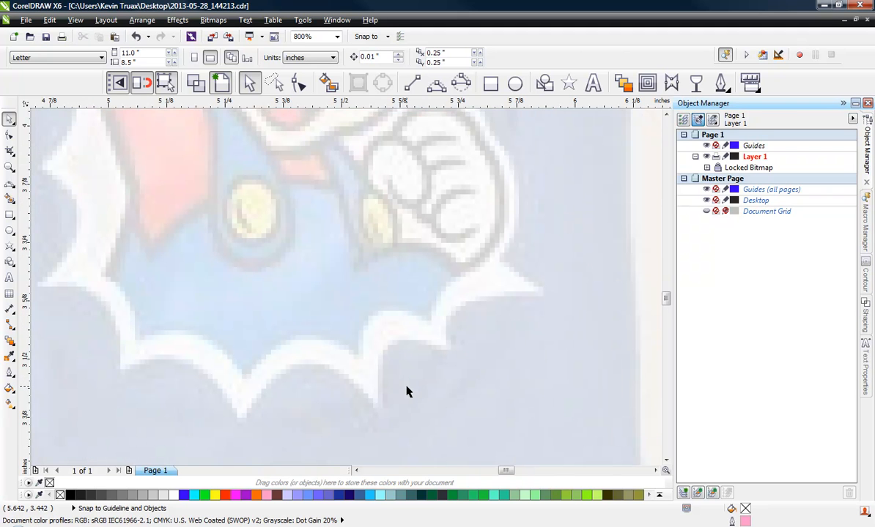
left_click(436, 85)
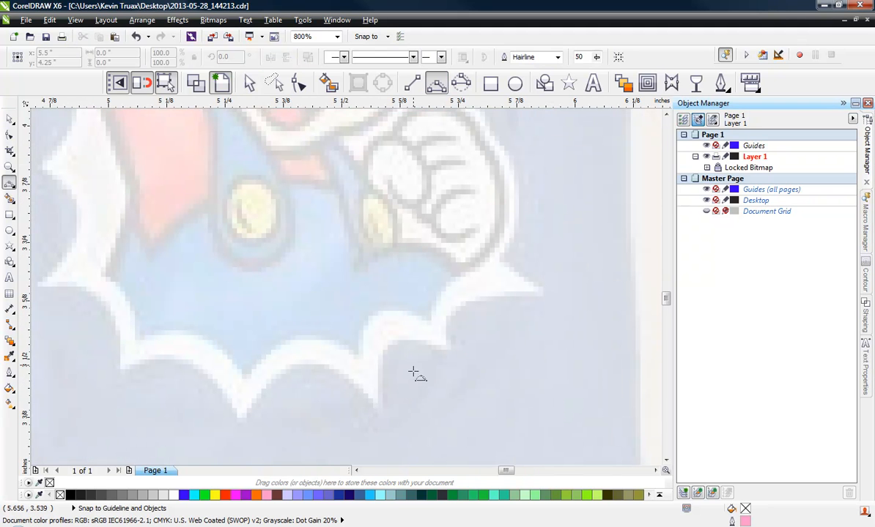
left_click_drag(381, 419, 451, 352)
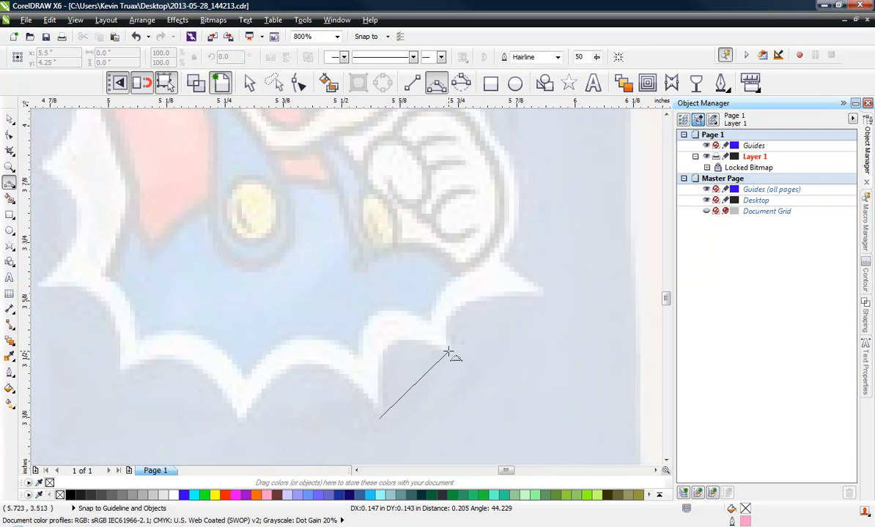
left_click(394, 344)
Step: Continue the outline along the next scallop to the spike tip, then about 0.12 in back to the base of the lower fist
left_click_drag(451, 353, 547, 295)
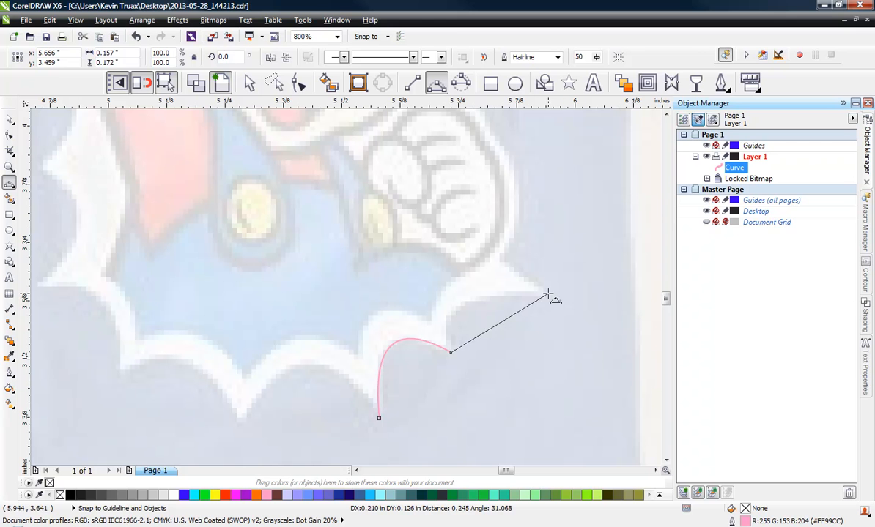
left_click(458, 312)
scroll(553, 276, "up", 1)
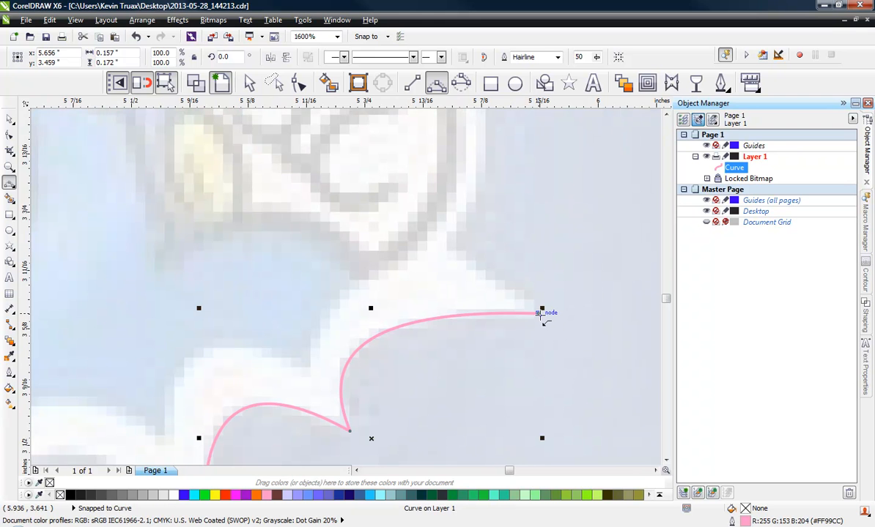
left_click_drag(541, 314, 448, 245)
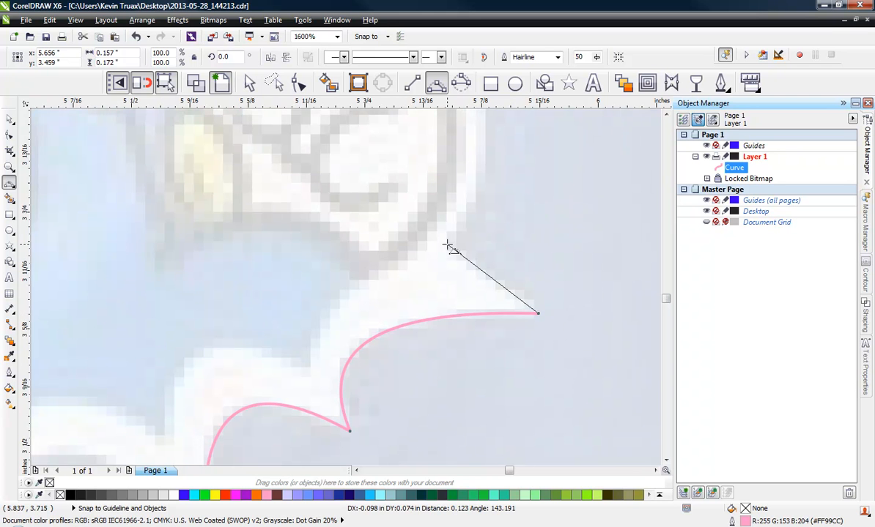
left_click(488, 279)
Step: Trace the white border around the outer side of the lower fist with two connected arcs of about 0.21 and 0.18 in
scroll(488, 280, "down", 2)
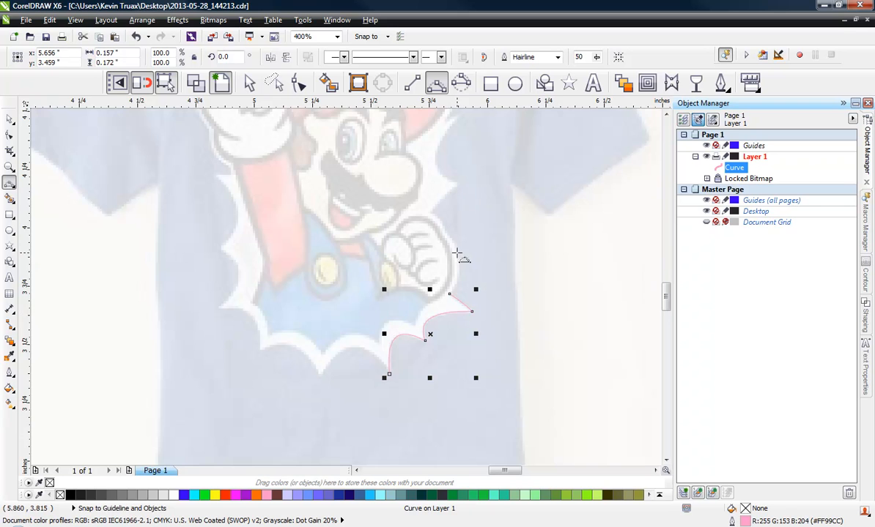
scroll(465, 271, "up", 1)
scroll(469, 295, "up", 1)
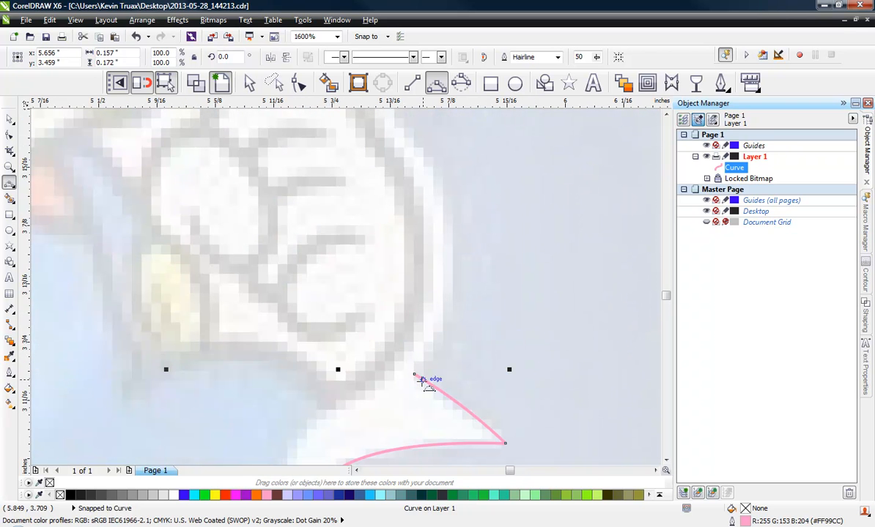
left_click_drag(415, 376, 441, 180)
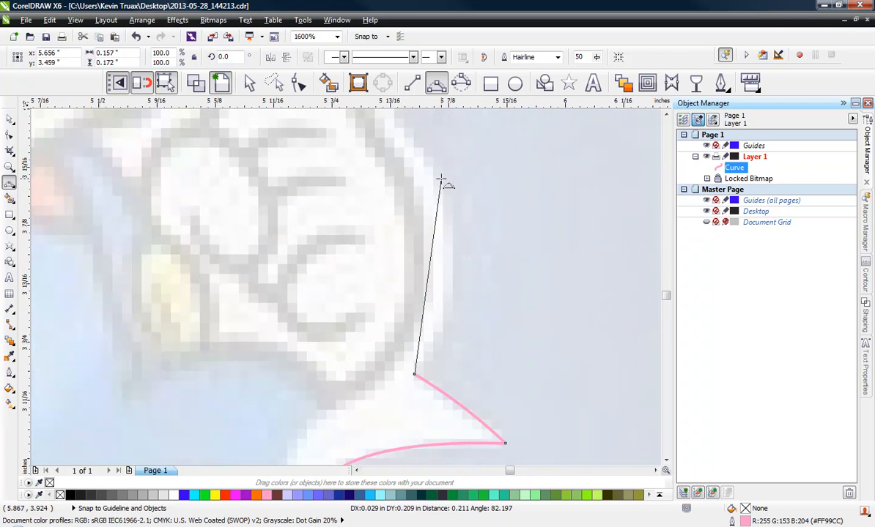
left_click(454, 285)
scroll(506, 277, "down", 2)
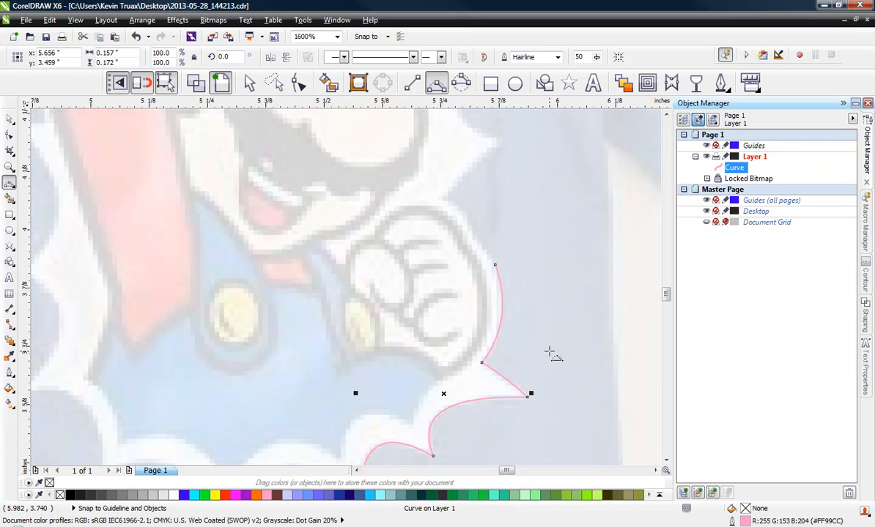
scroll(489, 231, "up", 2)
left_click_drag(504, 305, 400, 172)
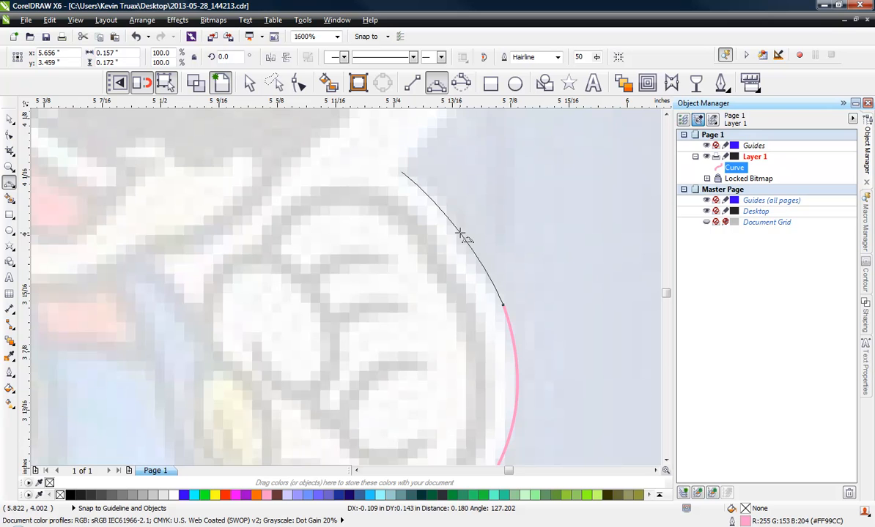
left_click(463, 238)
Step: Extend the outline to the spike tip above the fist and along the scallop beside the nose to the next tip
scroll(449, 273, "down", 2)
scroll(449, 290, "up", 1)
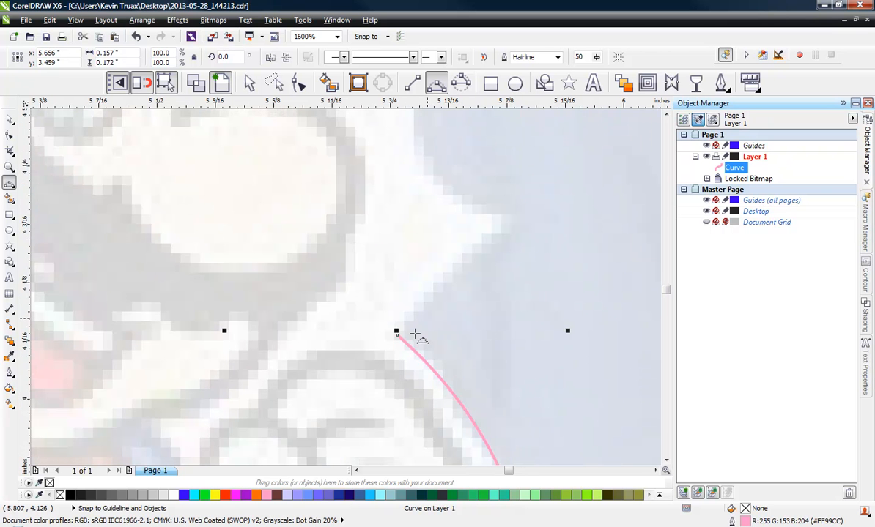
left_click_drag(396, 335, 519, 221)
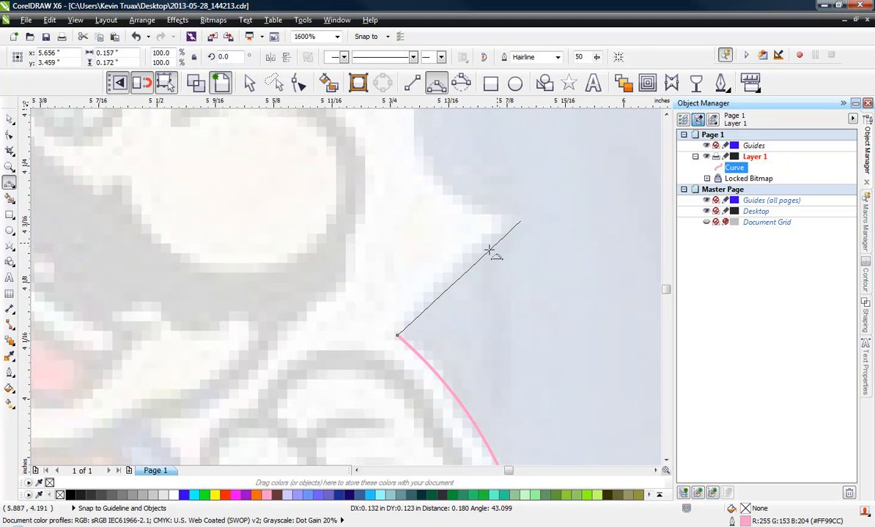
left_click(458, 262)
scroll(480, 276, "down", 2)
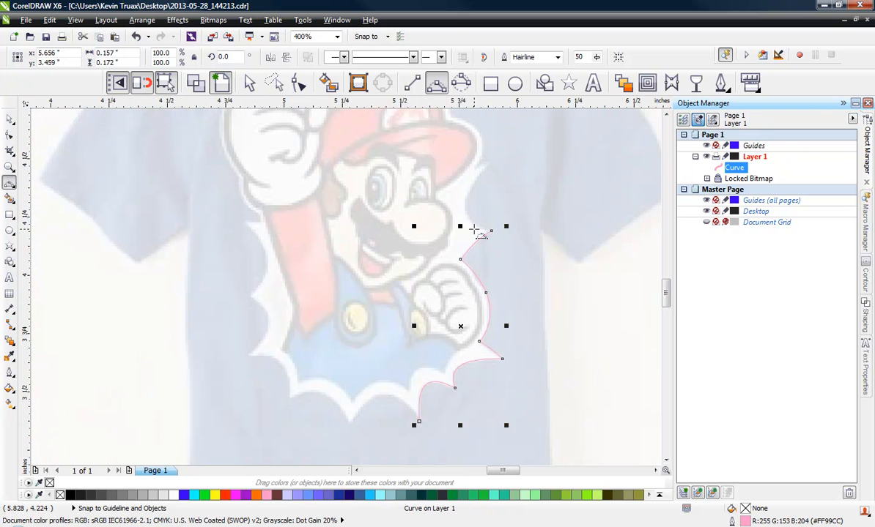
scroll(489, 283, "up", 1)
left_click_drag(493, 303, 491, 170)
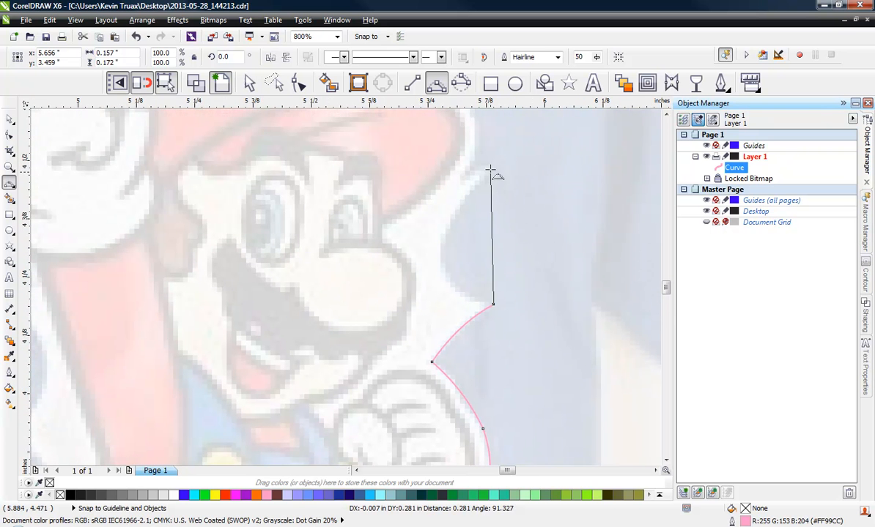
left_click(445, 266)
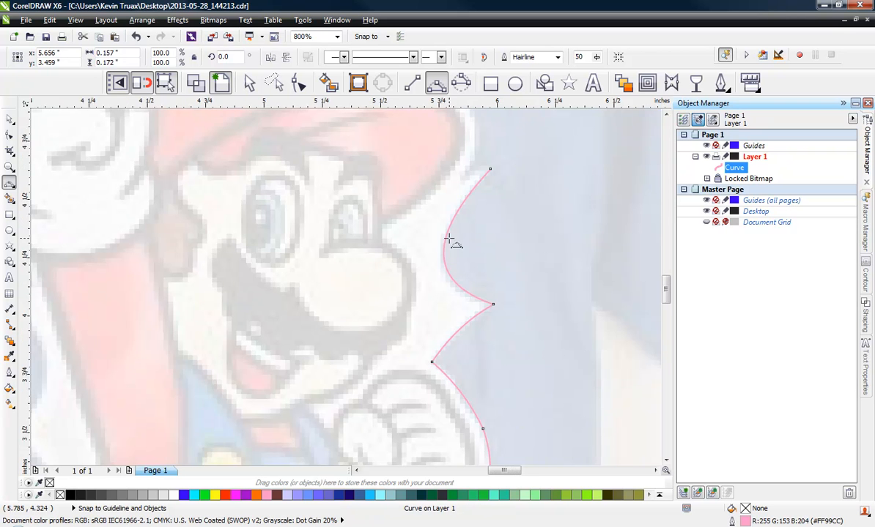
Step: Add a short arc about 0.07 in long from the upper spike tip back to the cap brim's white border
scroll(449, 239, "down", 1)
scroll(469, 184, "up", 2)
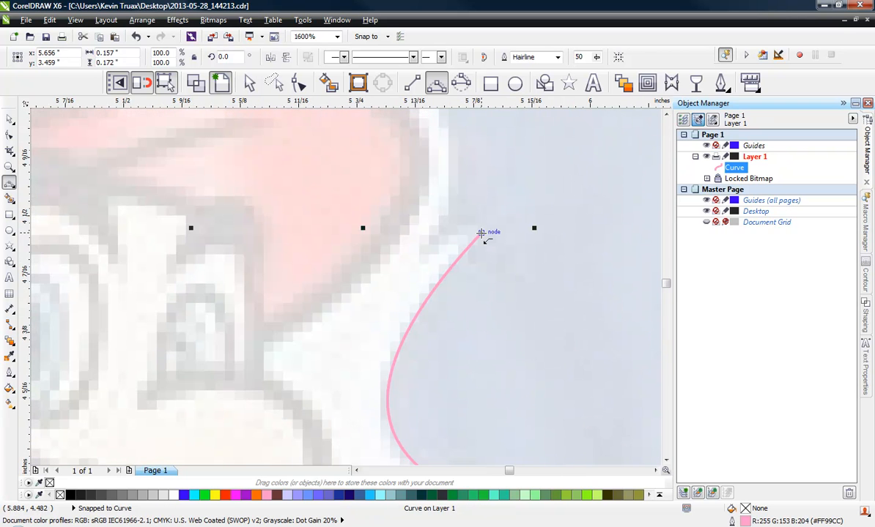
left_click_drag(481, 234, 423, 249)
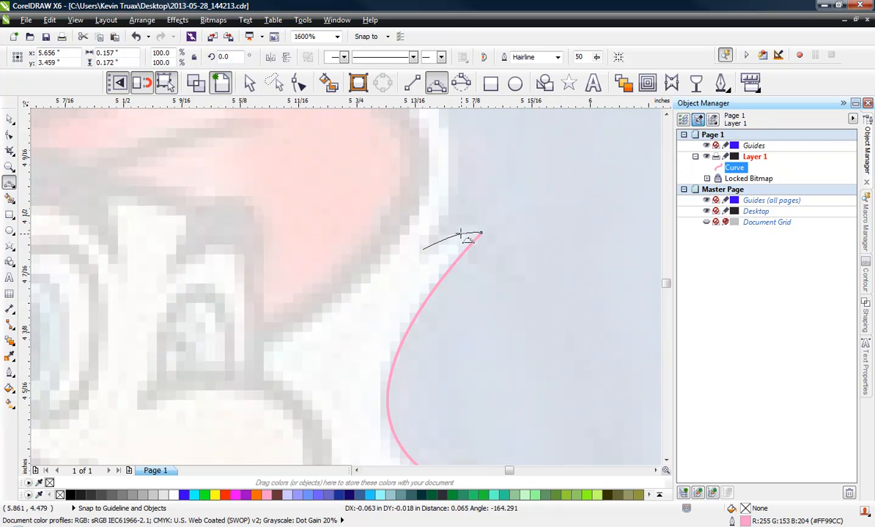
left_click(458, 233)
Step: Trace the white border around the cap brim with an arc spanning about 0.24 in, ending where the brim meets the crown
scroll(392, 287, "down", 2)
scroll(418, 289, "up", 1)
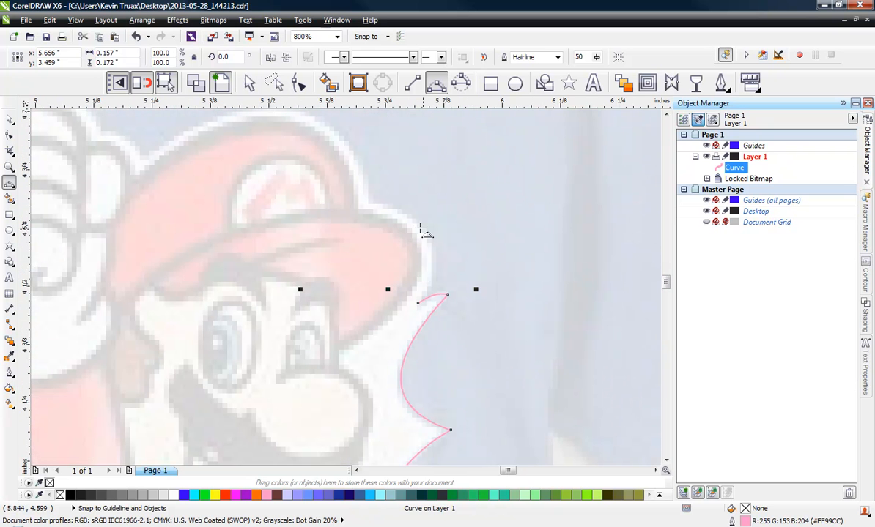
scroll(423, 203, "down", 1)
scroll(413, 287, "up", 2)
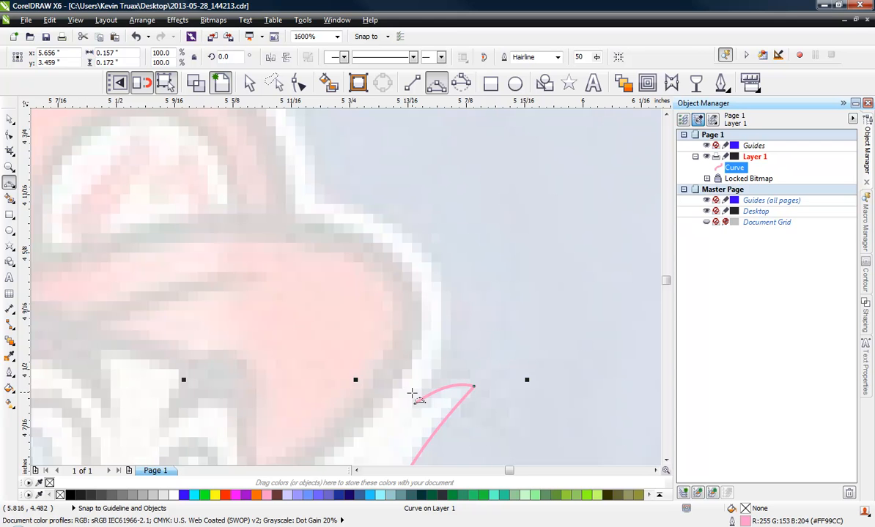
left_click_drag(413, 403, 315, 199)
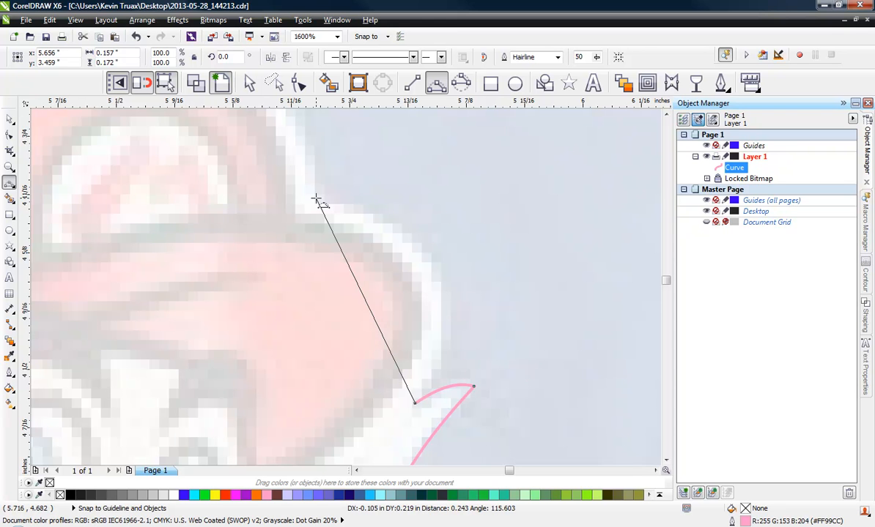
left_click(441, 275)
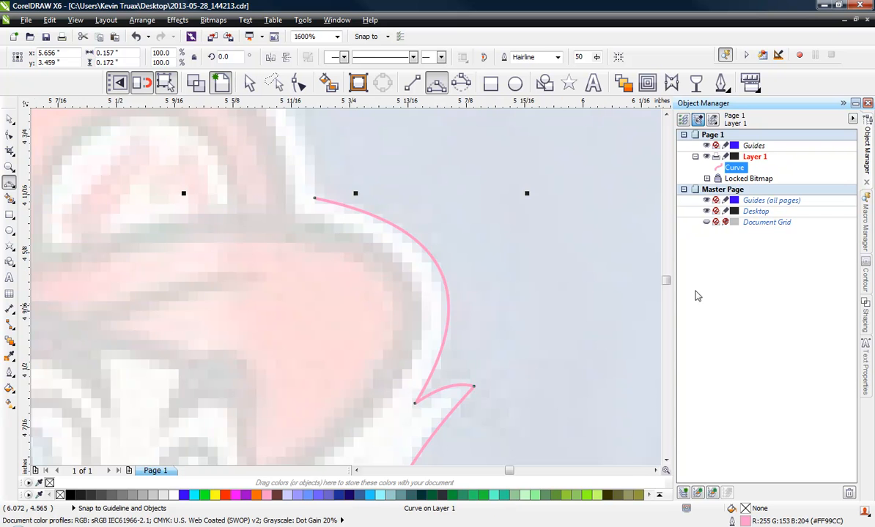
Step: Trace the cap crown's white border with an arc spanning about 0.49 in, from the brim junction to the notch beside the raised thumb
scroll(540, 267, "down", 1)
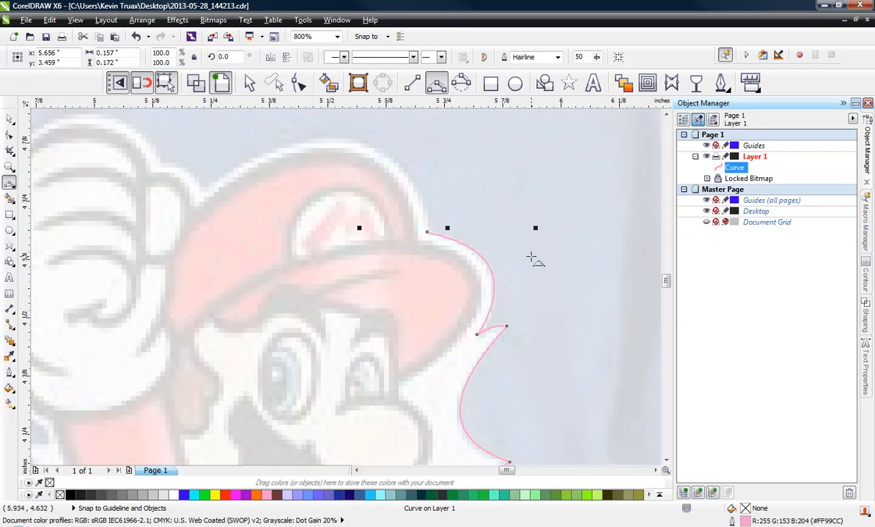
scroll(469, 236, "down", 1)
scroll(392, 189, "up", 1)
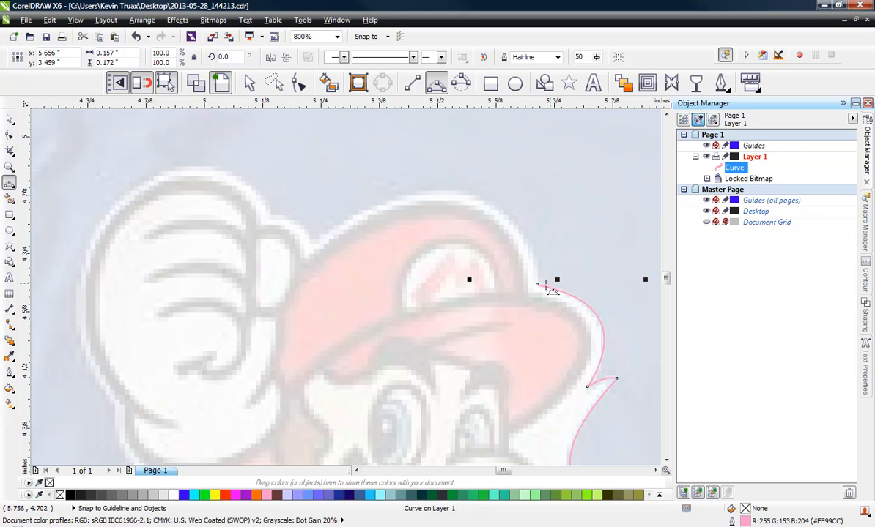
left_click(537, 283)
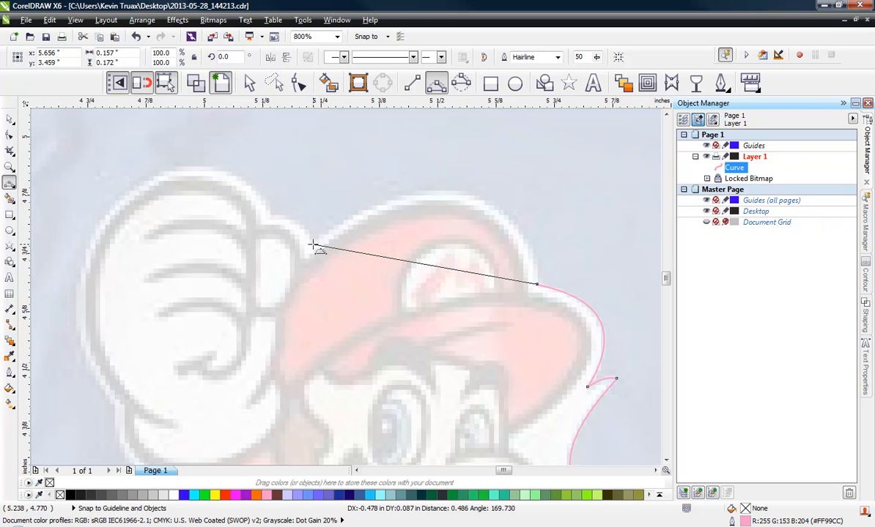
left_click_drag(312, 242, 464, 195)
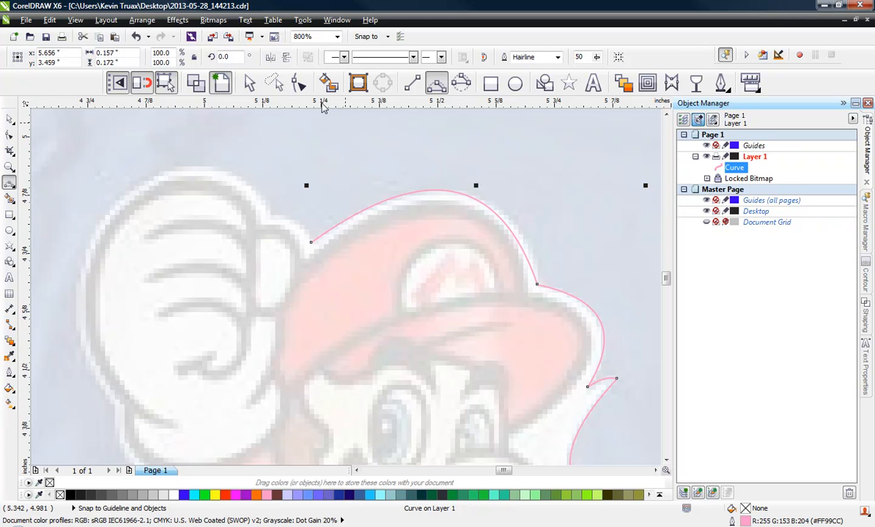
Step: Reshape the cap crown arc with the Shape tool, adjusting both control handles so it follows the white border
left_click(301, 85)
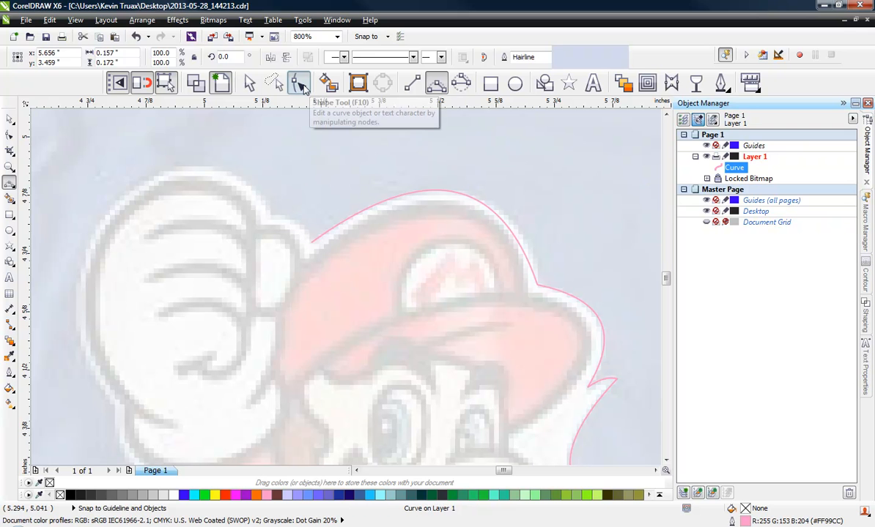
left_click(537, 286)
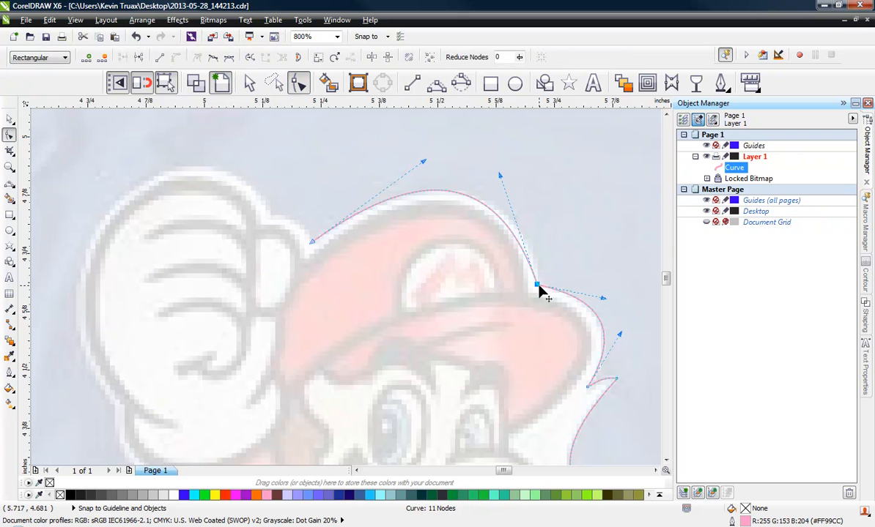
left_click_drag(501, 176, 525, 179)
left_click_drag(423, 160, 427, 157)
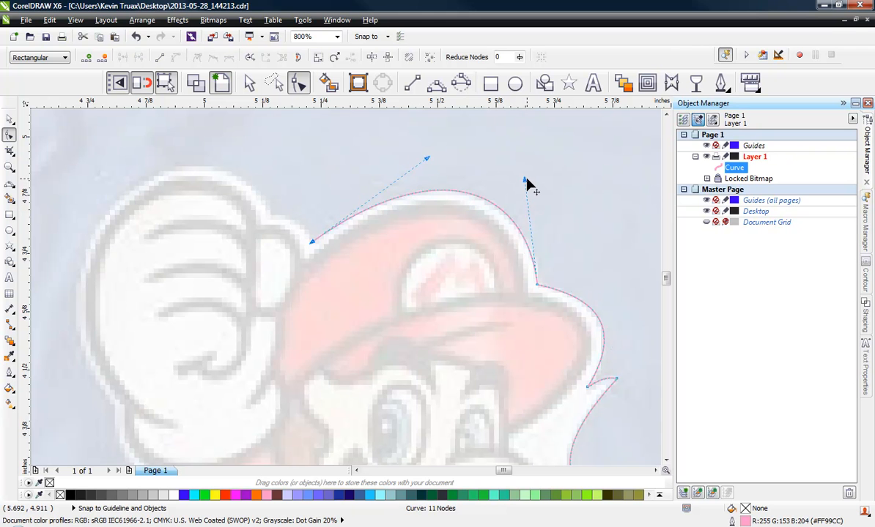
left_click_drag(528, 180, 530, 181)
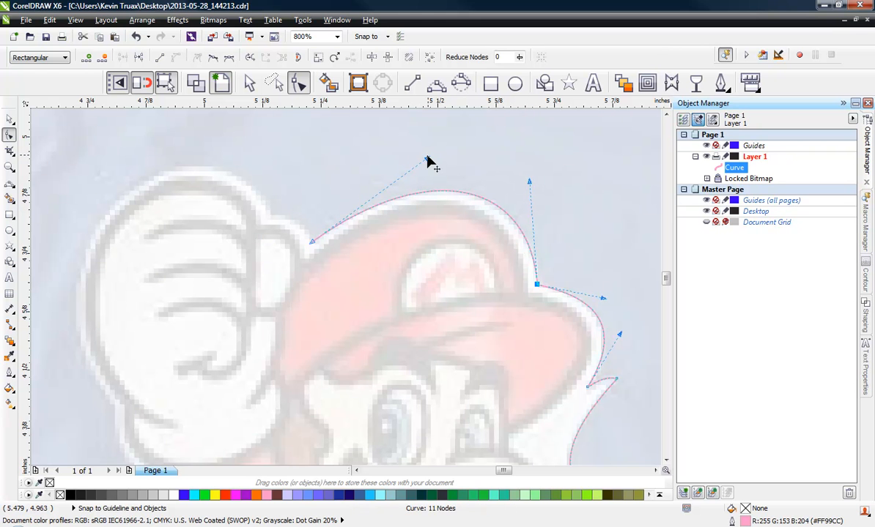
left_click_drag(426, 157, 427, 157)
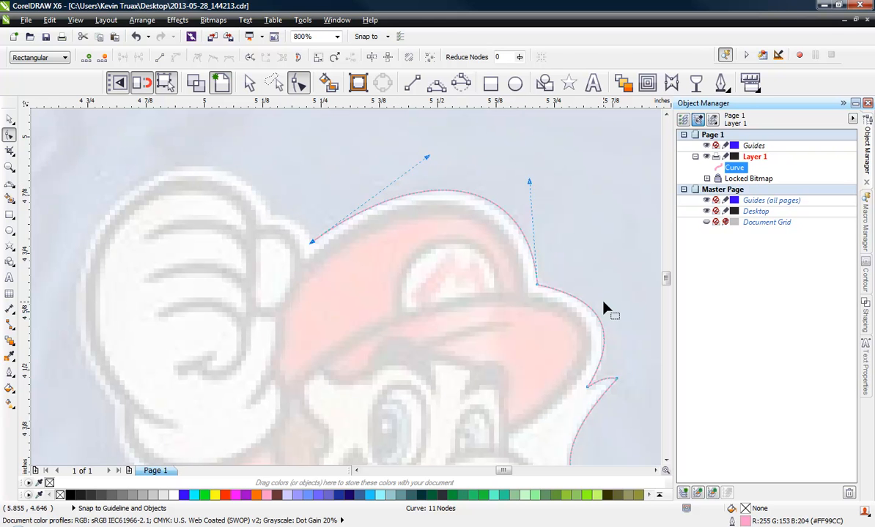
Step: Extend the outline with a 3-point arc about 0.10 in long over the raised hand's thumb
left_click(436, 83)
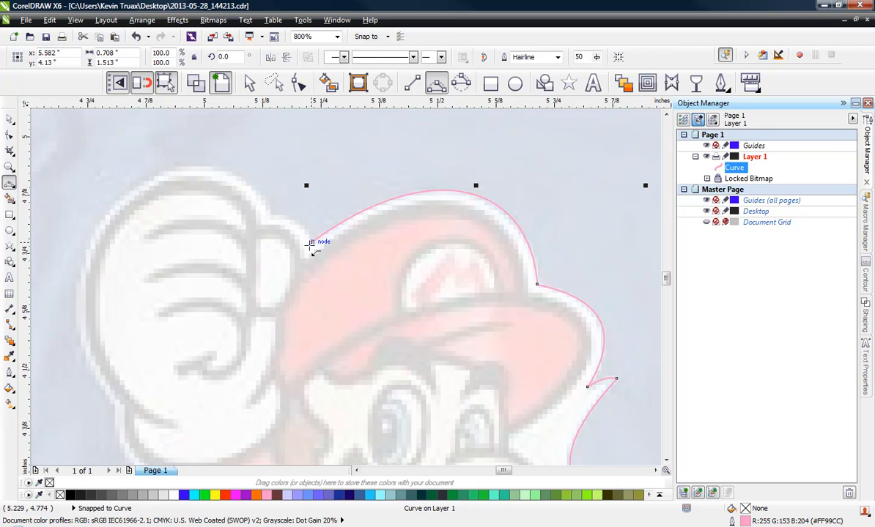
left_click_drag(310, 243, 272, 215)
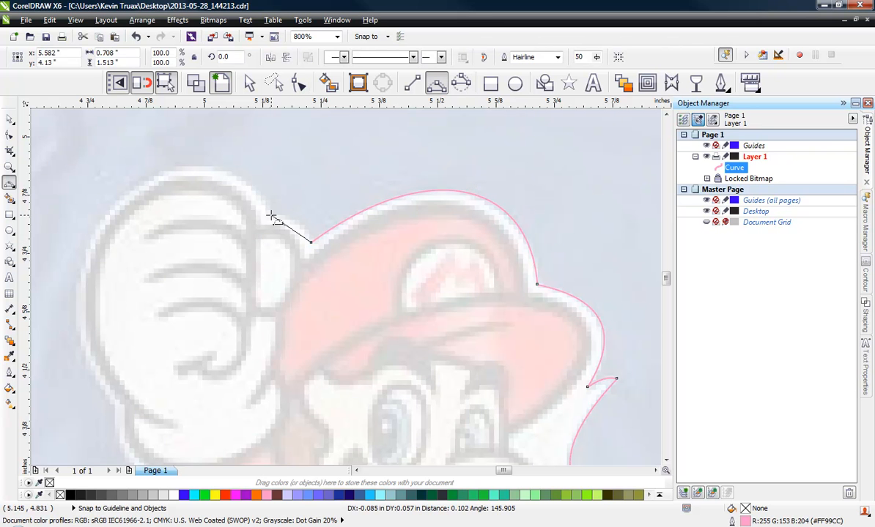
left_click(298, 221)
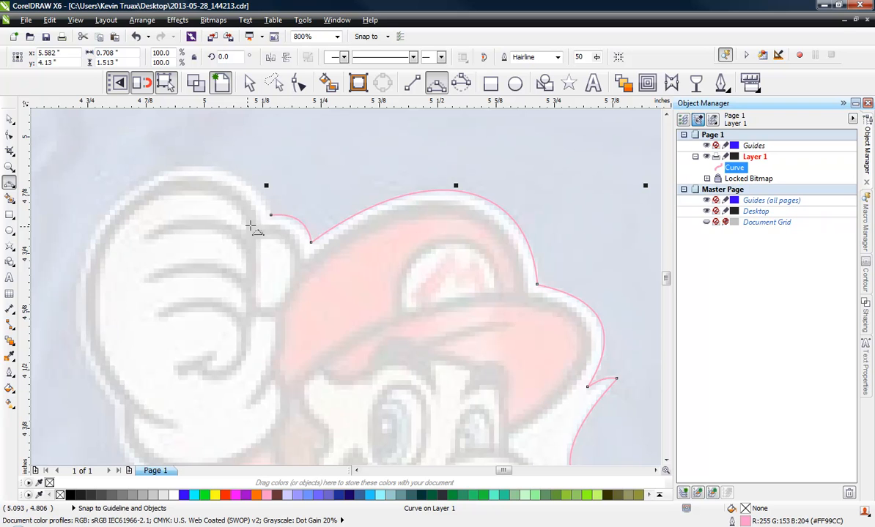
Step: Add an arc spanning about 0.53 in from the thumb around the raised fist to the glove's cuff
scroll(550, 229, "down", 1)
scroll(364, 197, "up", 1)
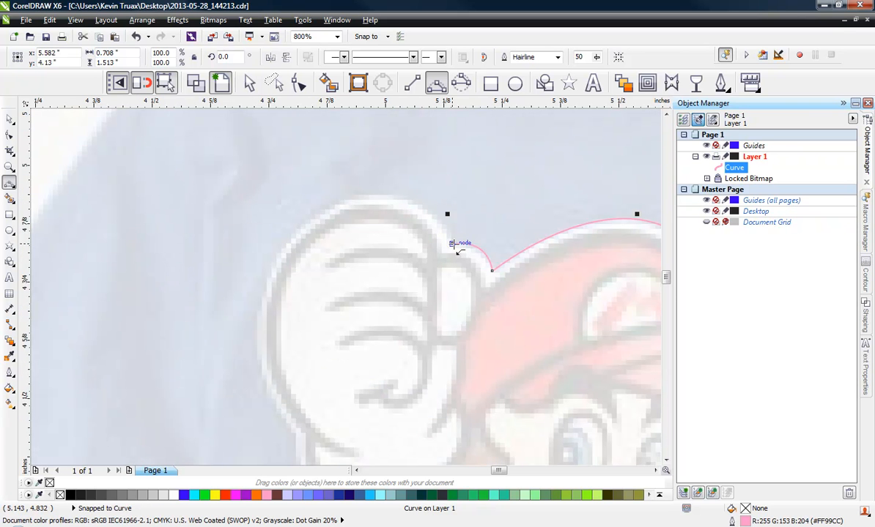
left_click_drag(452, 244, 295, 434)
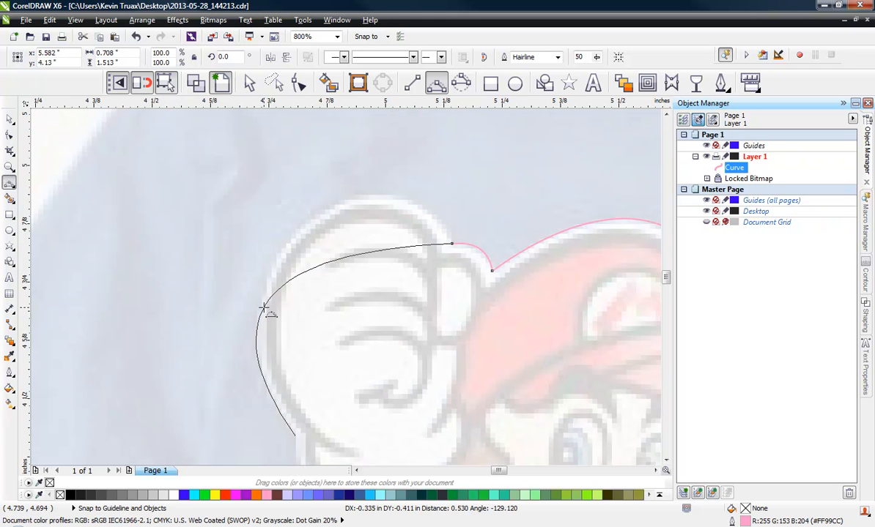
left_click(264, 308)
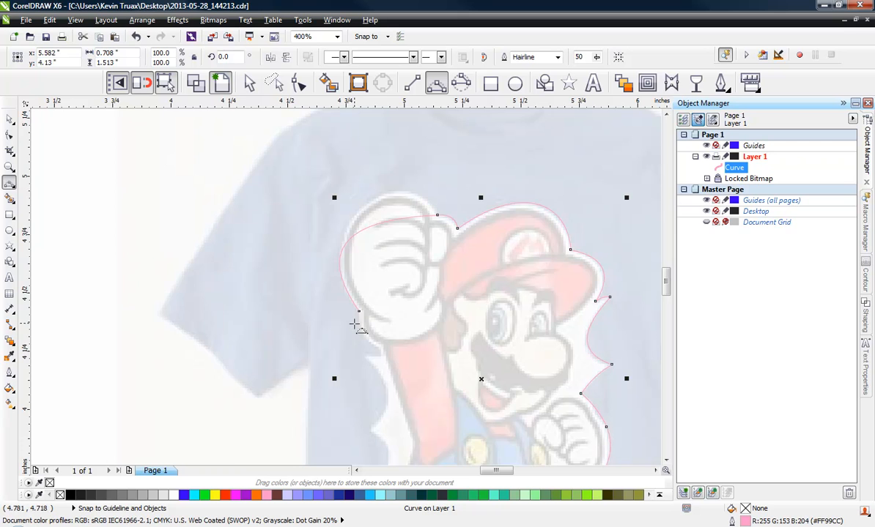
Step: Trace around the glove's cuff, down a short segment of about 0.03 in, and out about 0.07 in to the first spike tip
scroll(357, 320, "up", 1)
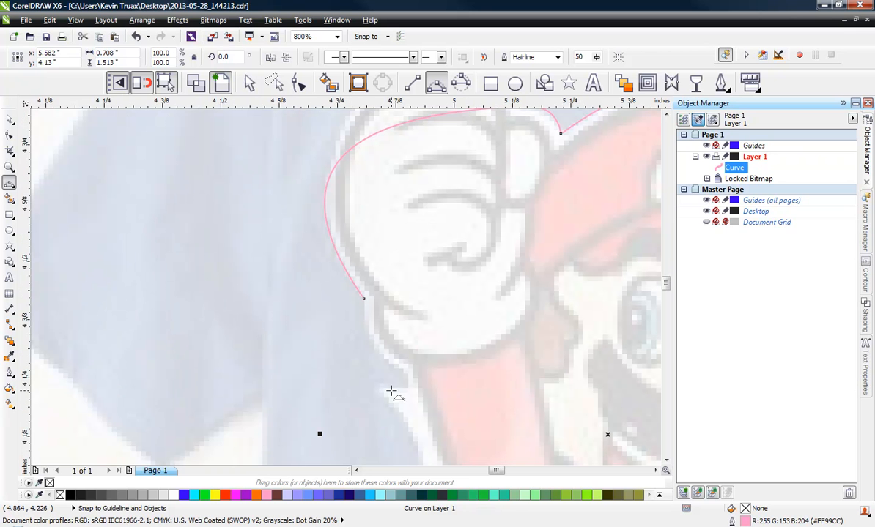
left_click(364, 299)
mouse_move(408, 375)
left_mouse_down()
mouse_move(381, 352)
mouse_move(411, 383)
left_mouse_up()
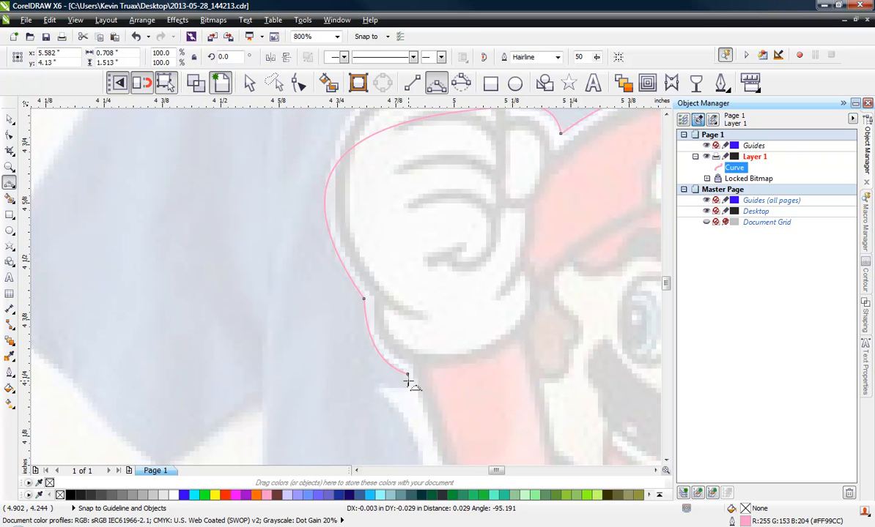
left_click(408, 386)
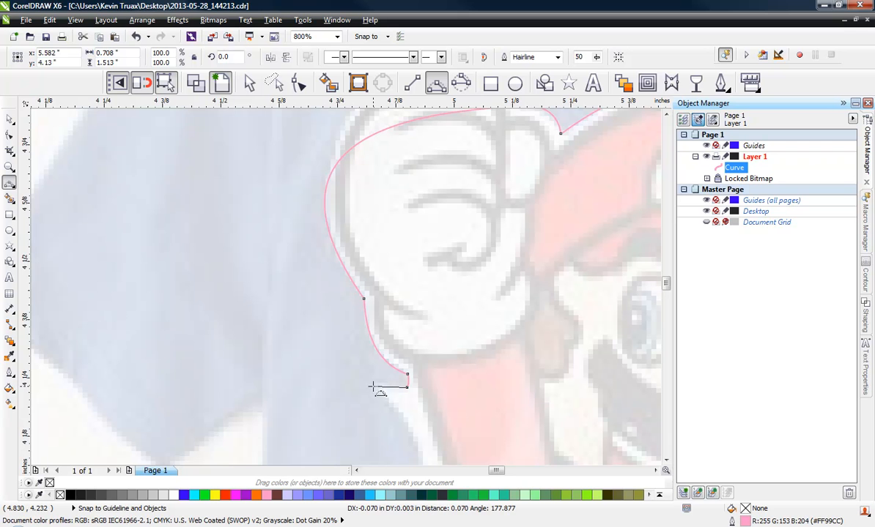
left_click(389, 387)
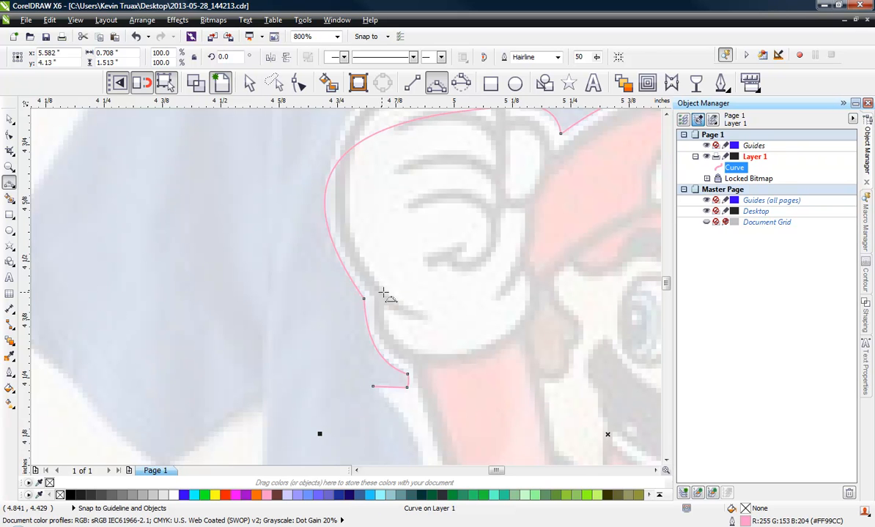
Step: Trace the two scallops beside the raised arm with connected arcs spanning about 0.32 and 0.25 in between spike tips
scroll(383, 293, "down", 3)
scroll(387, 332, "up", 3)
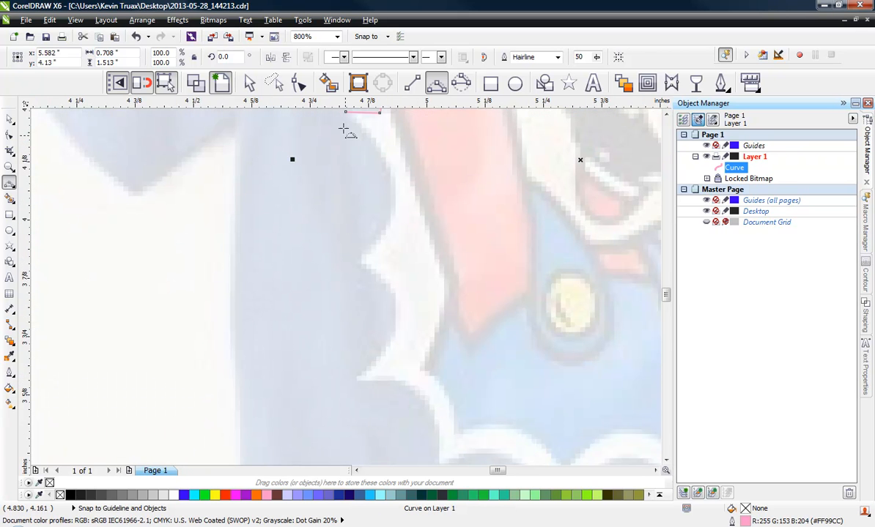
left_click_drag(346, 111, 358, 258)
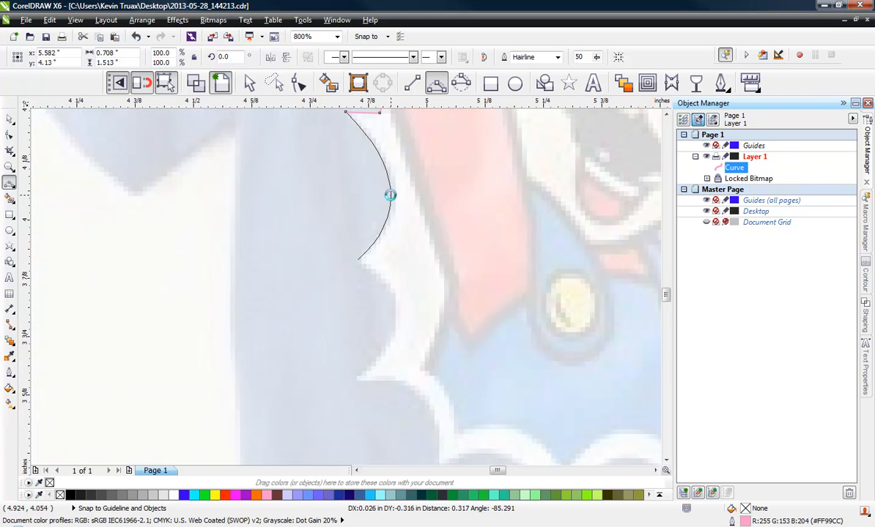
left_click(390, 194)
left_click_drag(357, 259, 355, 377)
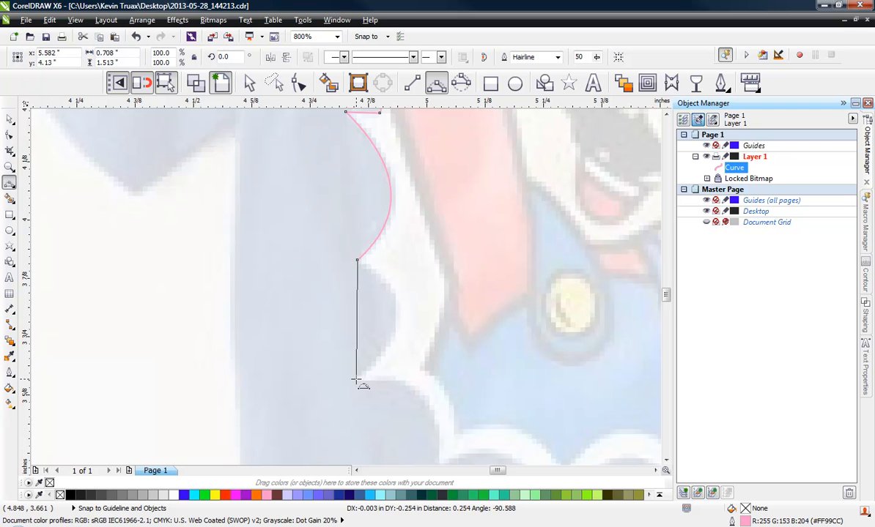
left_click(396, 316)
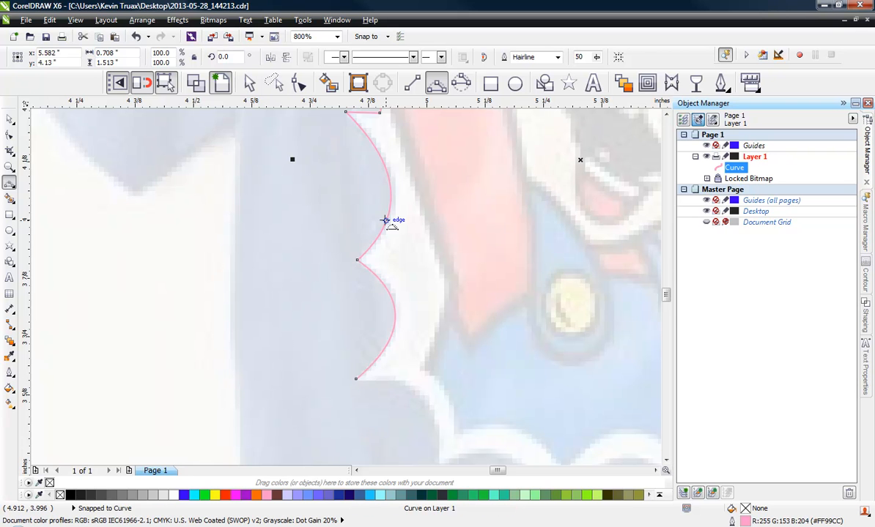
Step: Trace the next two scallops around the lower corner and along the bottom edge with arcs of about 0.26 and 0.28 in
scroll(385, 221, "down", 2)
scroll(416, 328, "up", 2)
left_click_drag(327, 275, 412, 365)
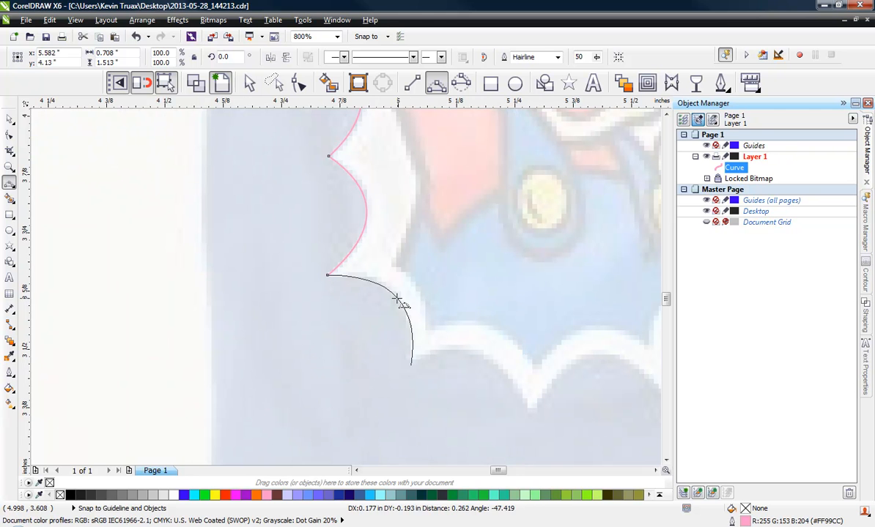
double_click(411, 366)
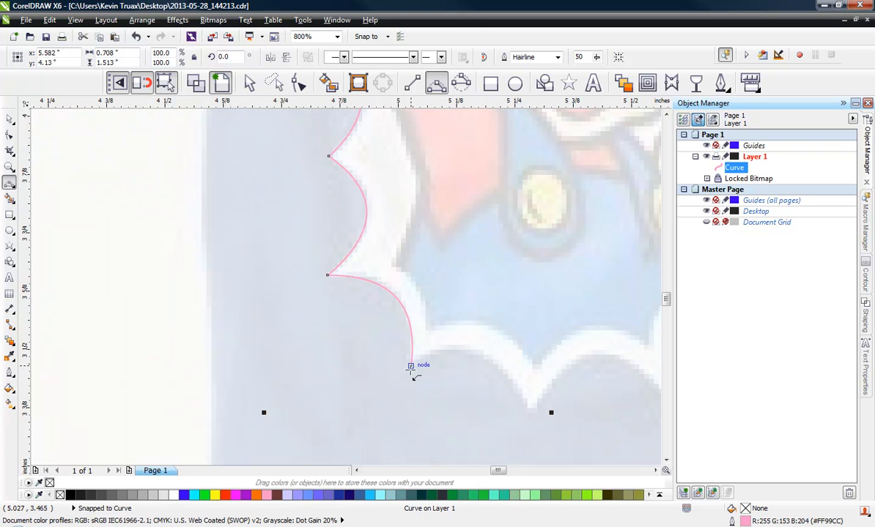
left_click(411, 366)
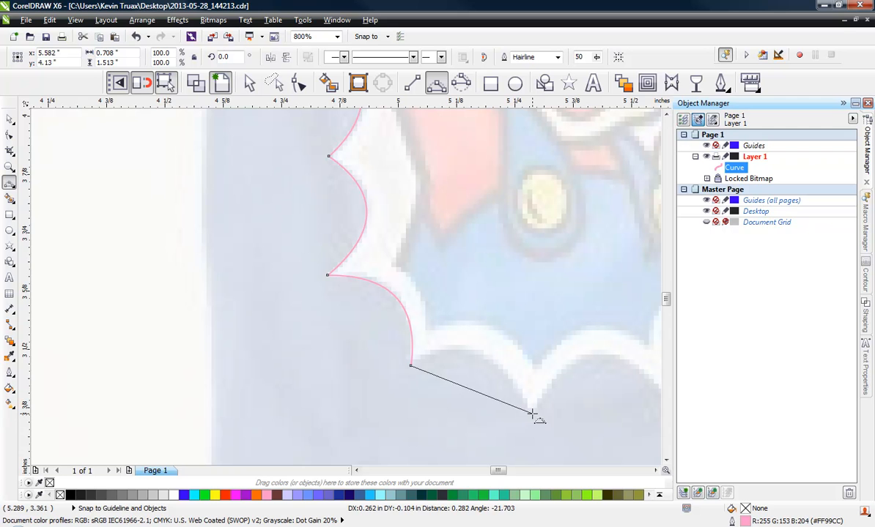
left_click_drag(532, 415, 474, 357)
Step: Close the outline with an arc over the last bottom scallop, ending on the curve's starting node
scroll(381, 348, "down", 1)
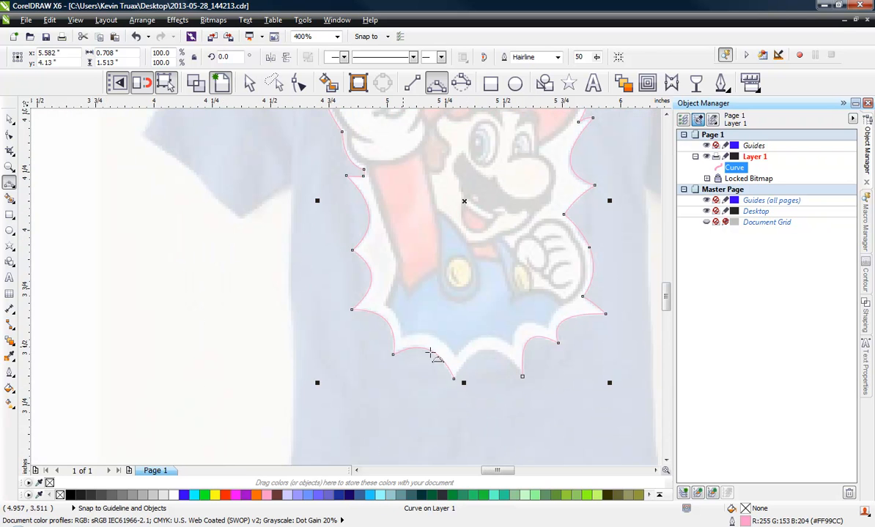
scroll(523, 377, "up", 1)
left_click(454, 379)
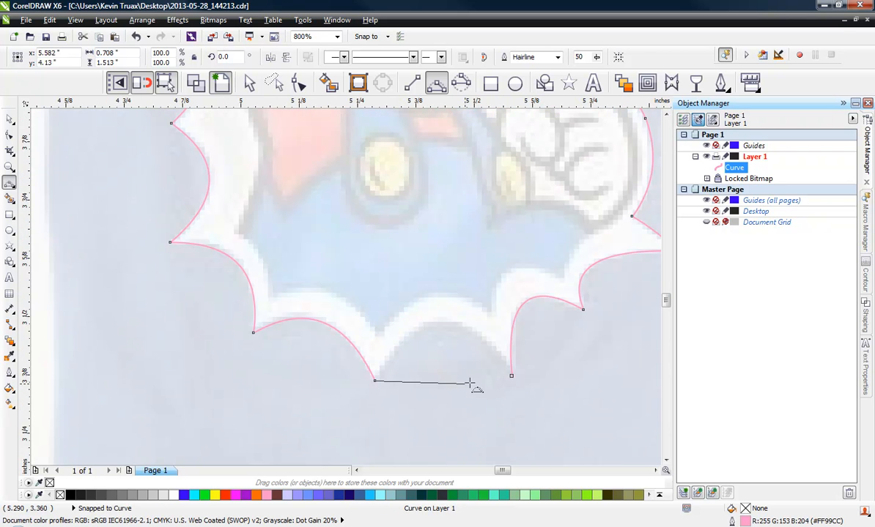
left_click_drag(511, 376, 447, 324)
Step: Reshape the arc around the raised fist with the Shape tool, moving both control handles so it follows the white border
scroll(483, 406, "down", 2)
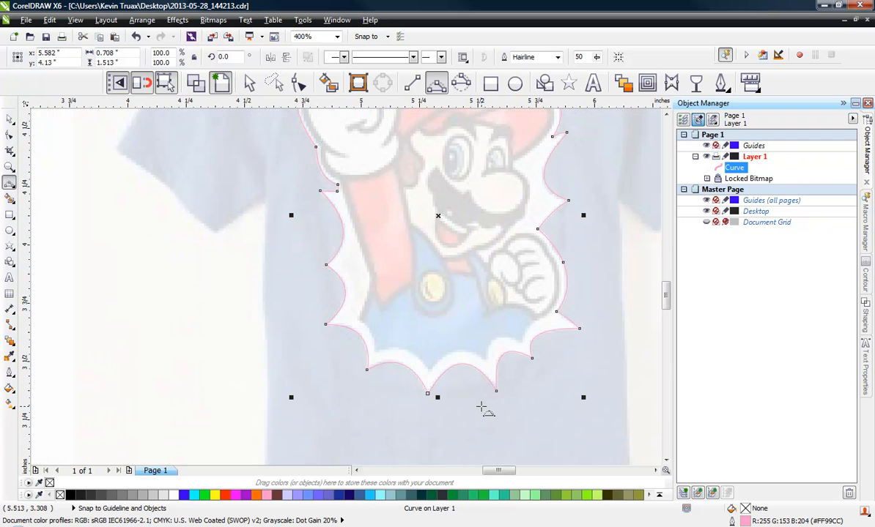
scroll(428, 264, "up", 1)
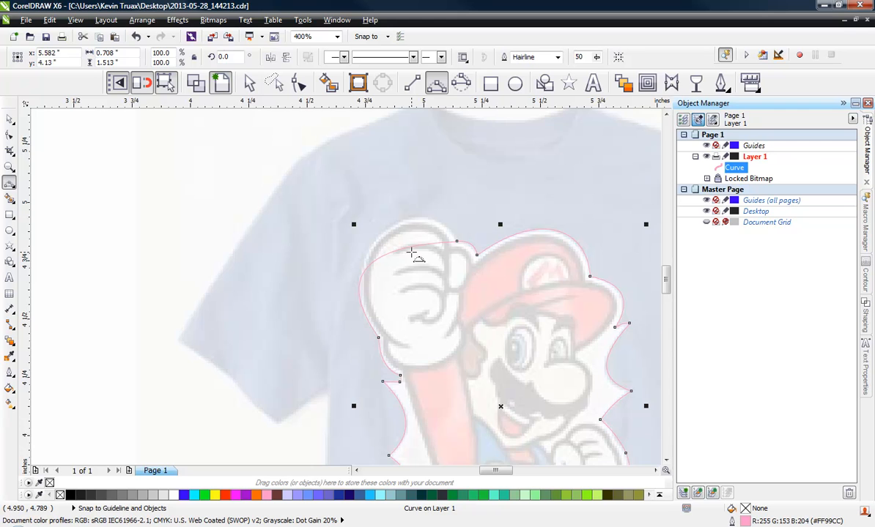
scroll(414, 253, "up", 1)
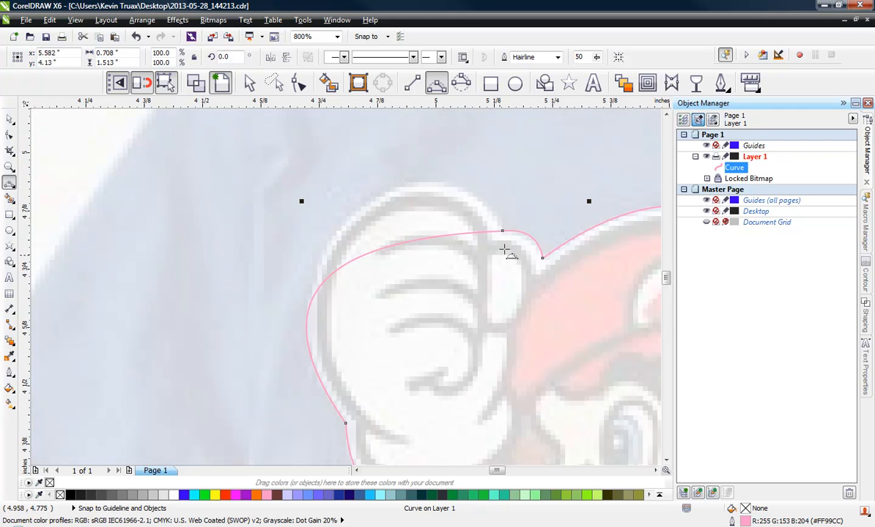
left_click(298, 82)
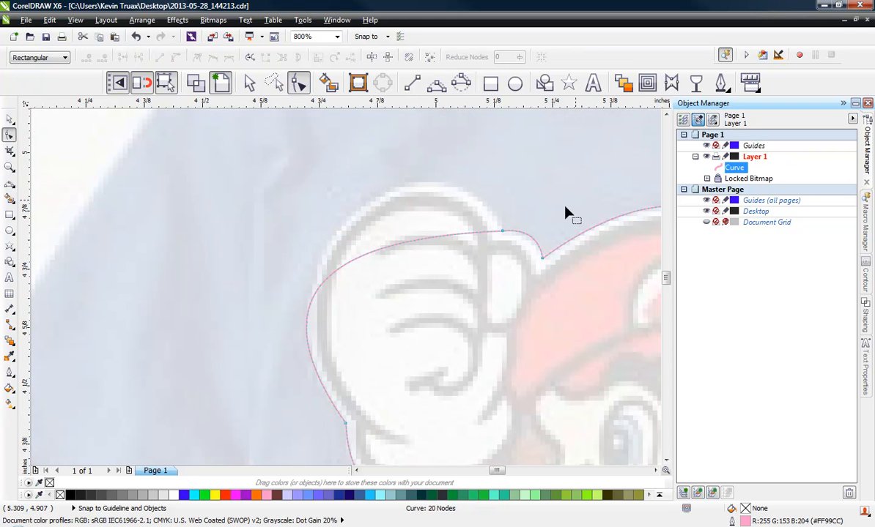
left_click(502, 233)
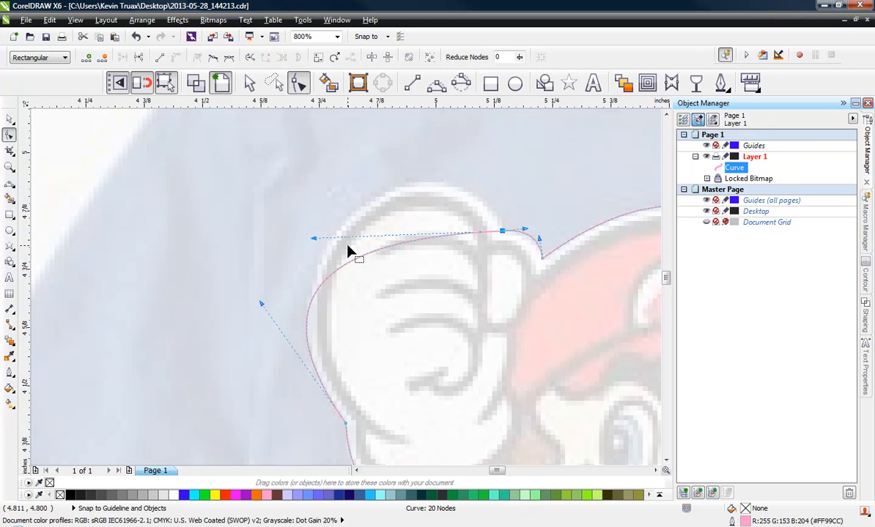
left_click_drag(314, 240, 424, 135)
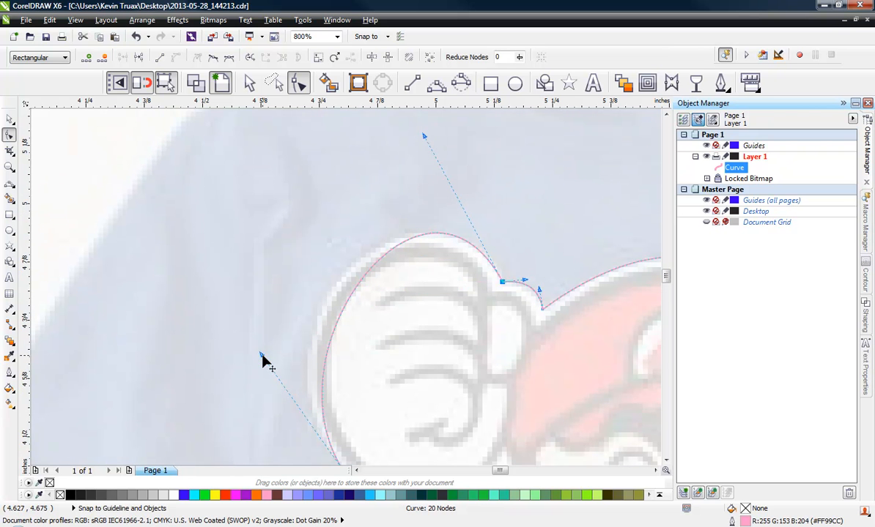
left_click_drag(262, 353, 222, 324)
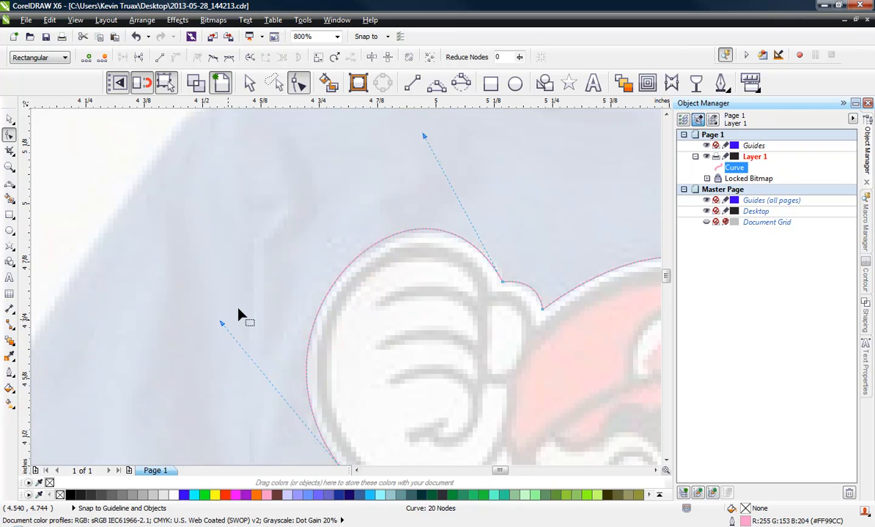
Step: Fine-tune both control handles of the arc around the raised fist so it hugs the white border, and deselect the outline
scroll(421, 219, "down", 3)
scroll(277, 191, "up", 3)
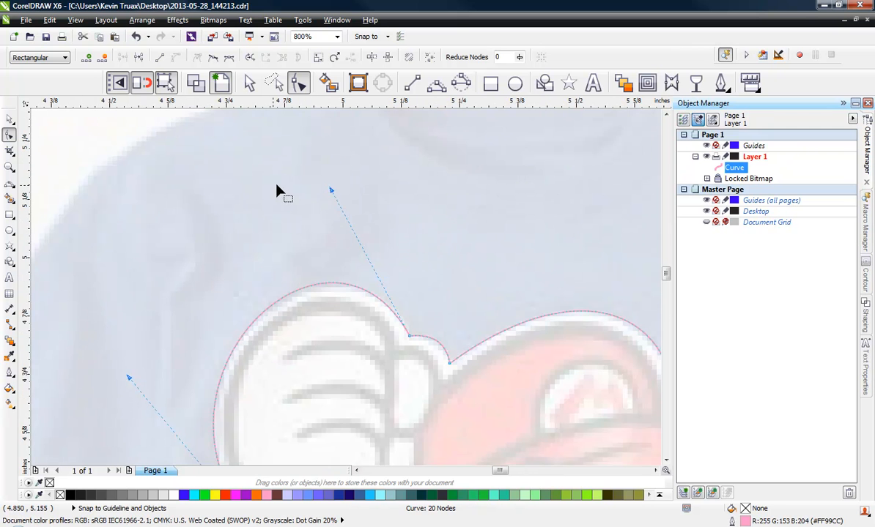
left_click_drag(332, 191, 332, 196)
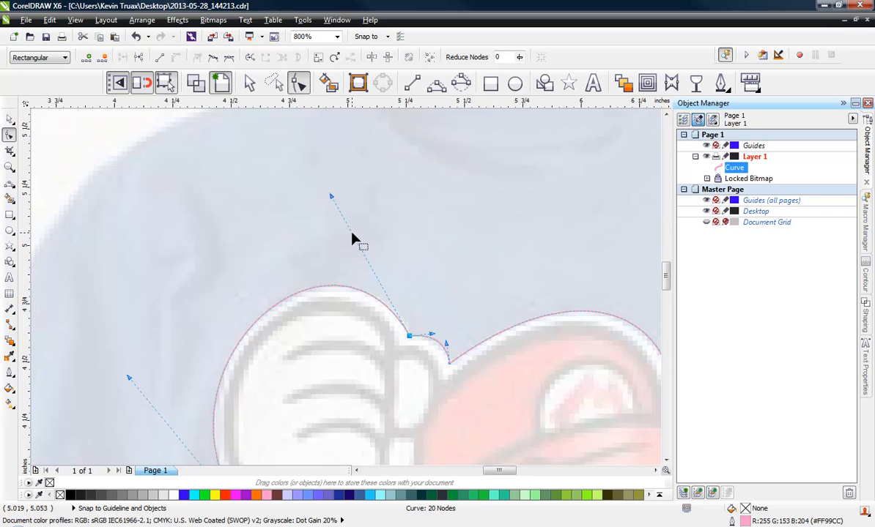
scroll(350, 235, "down", 3)
scroll(249, 327, "up", 3)
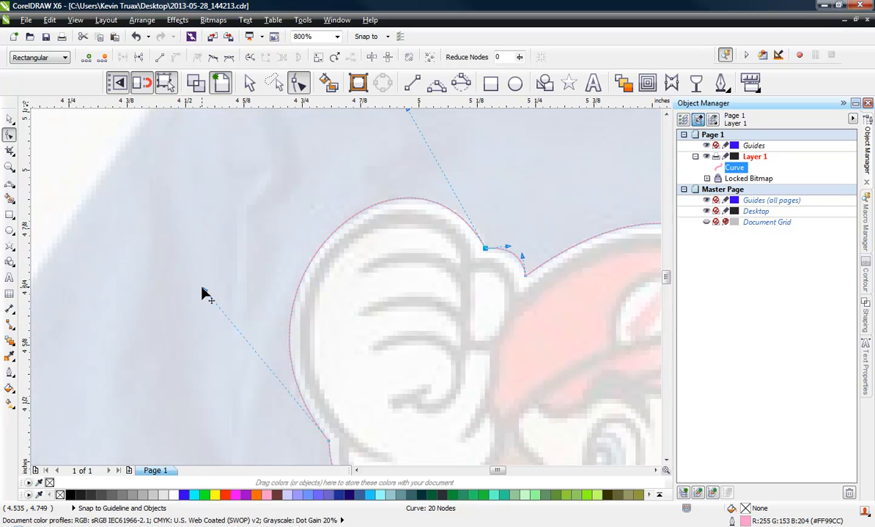
left_click_drag(203, 289, 206, 289)
scroll(432, 256, "down", 2)
scroll(435, 211, "up", 2)
left_click_drag(397, 244, 392, 248)
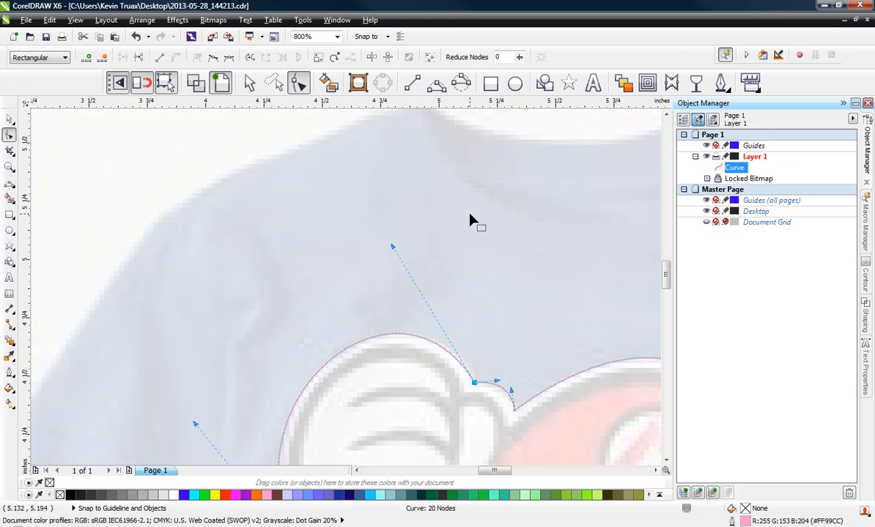
scroll(469, 219, "down", 2)
scroll(480, 292, "up", 1)
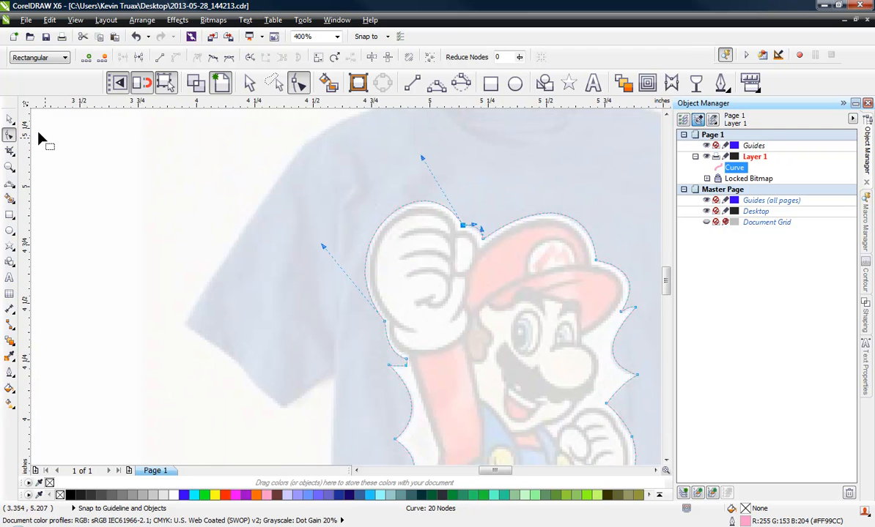
key("space")
left_click(152, 188)
Step: Add a new layer above Layer 1, keeping its default name, and lock Layer 1 with the finished outline and bitmap
scroll(265, 193, "down", 1)
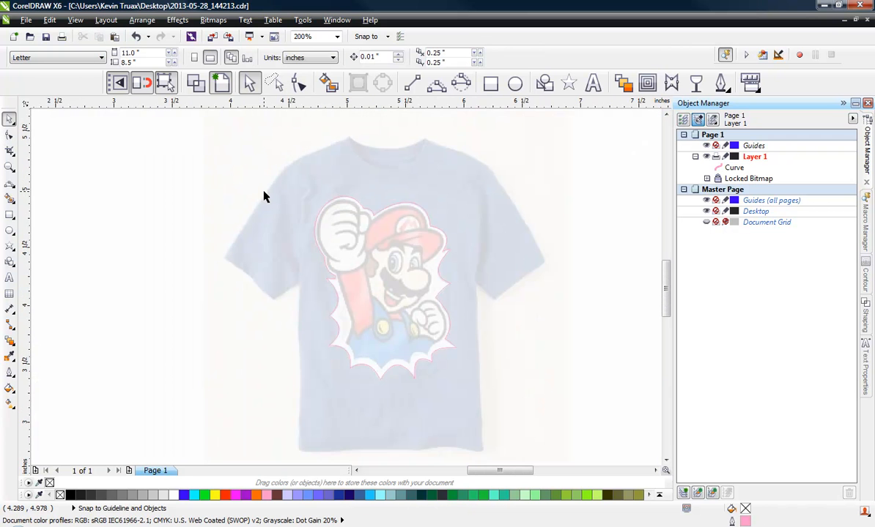
scroll(355, 361, "up", 1)
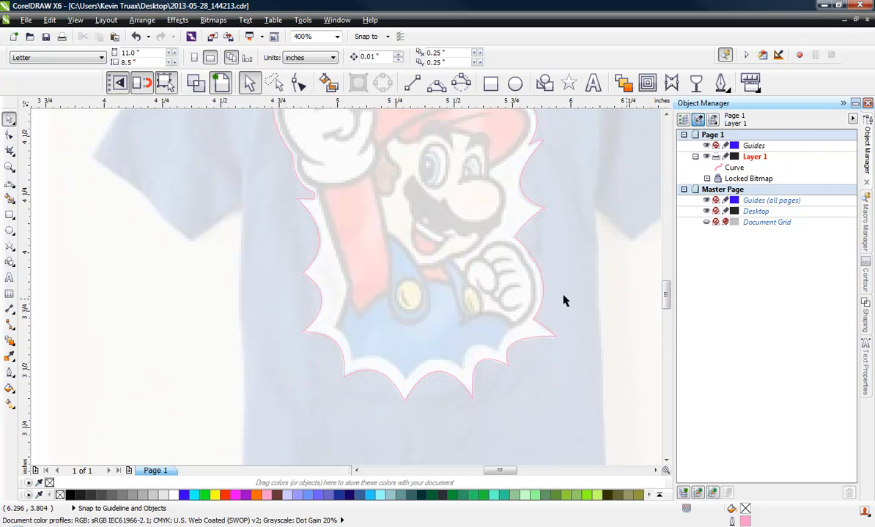
scroll(439, 283, "down", 1)
scroll(440, 283, "up", 1)
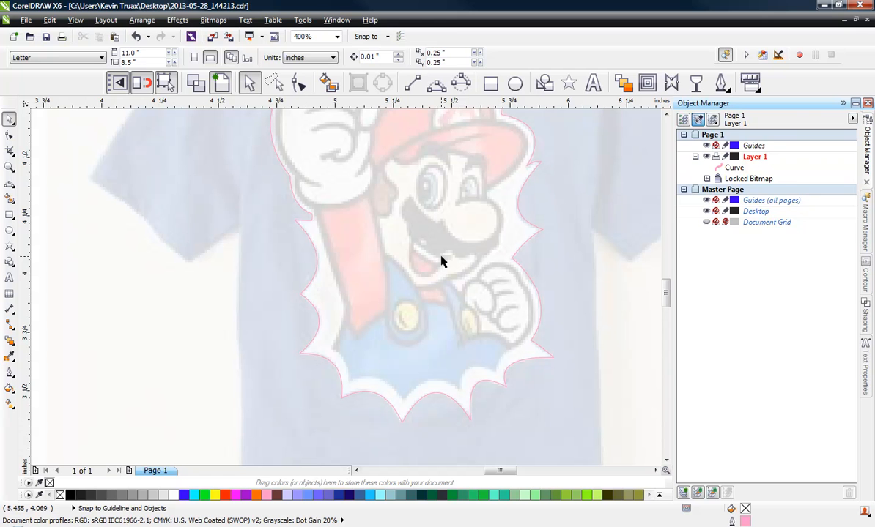
left_click(682, 493)
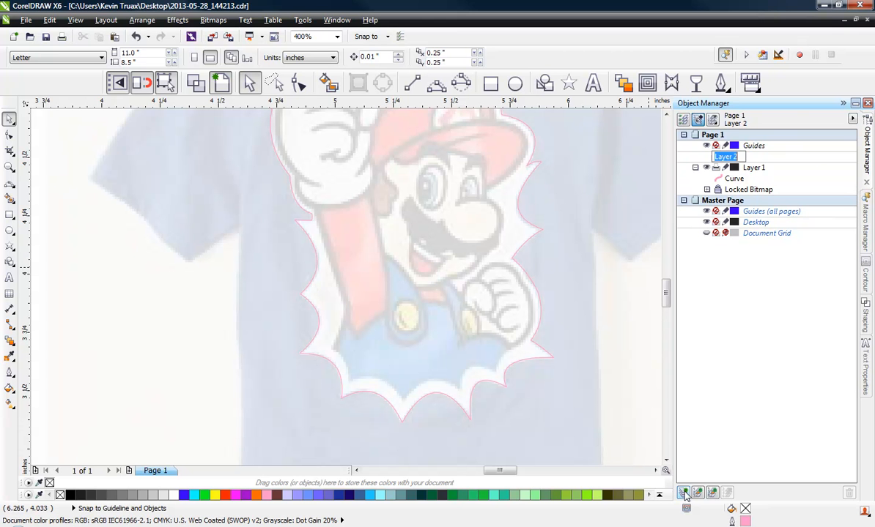
left_click(736, 397)
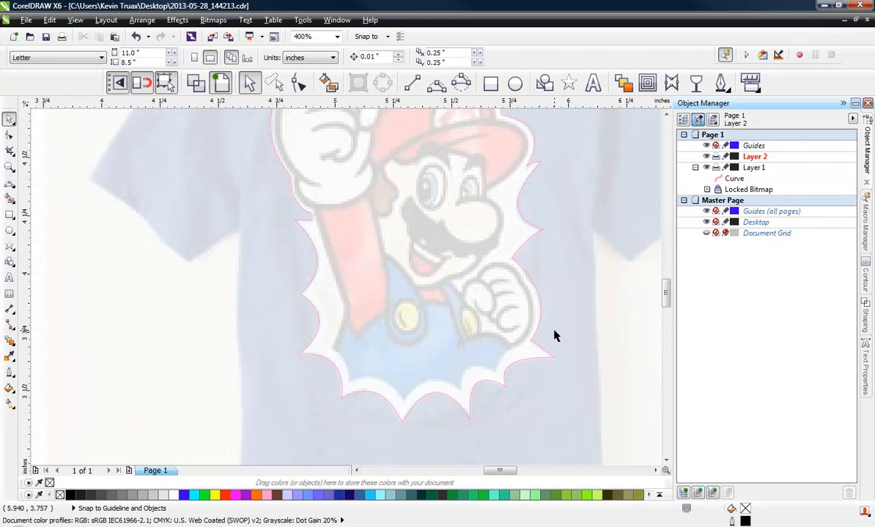
left_click(523, 215)
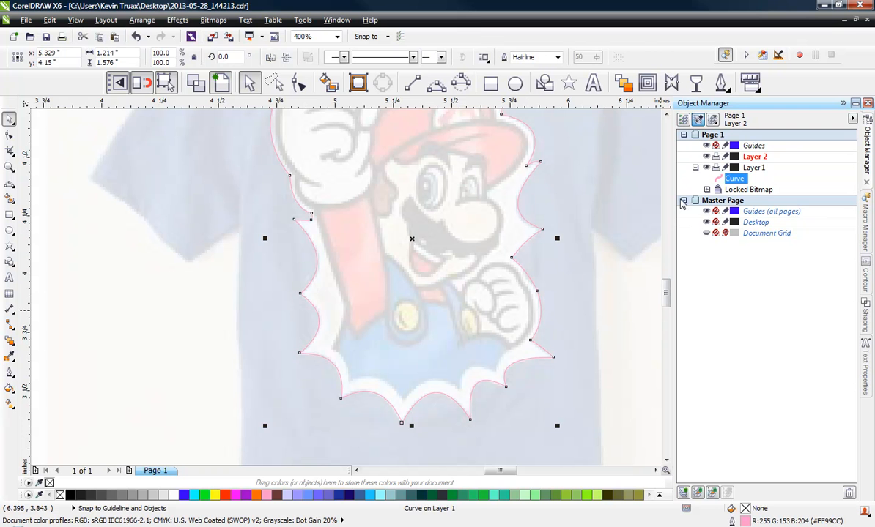
left_click(611, 290)
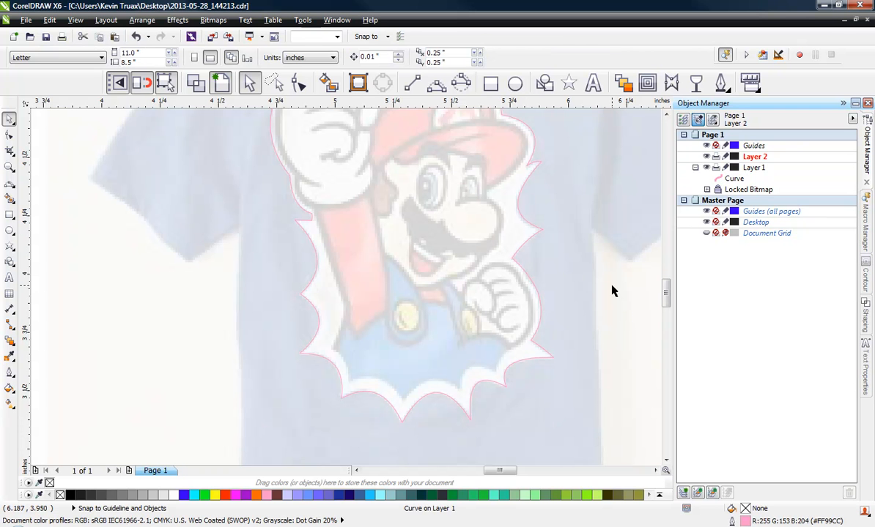
left_click(724, 169)
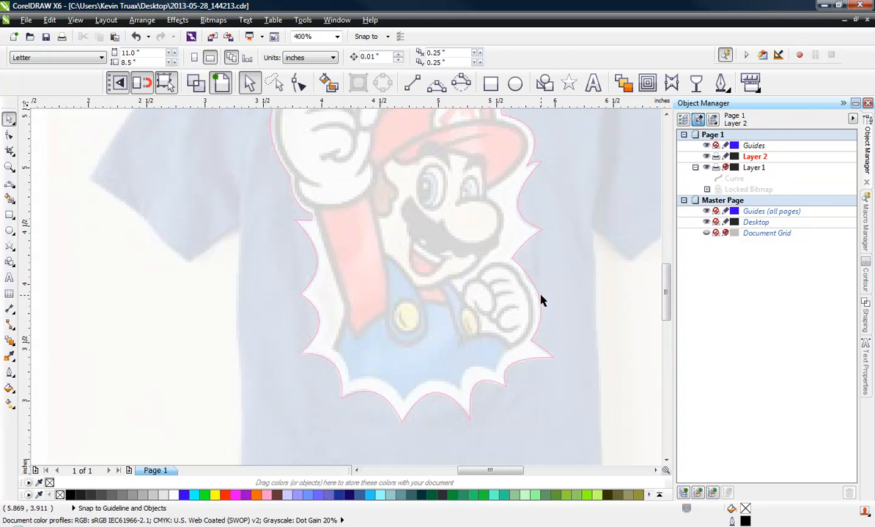
Step: Examine the raised glove's grey edge and the surrounding figure to plan the next shape to trace
scroll(531, 197, "down", 2)
scroll(521, 197, "up", 2)
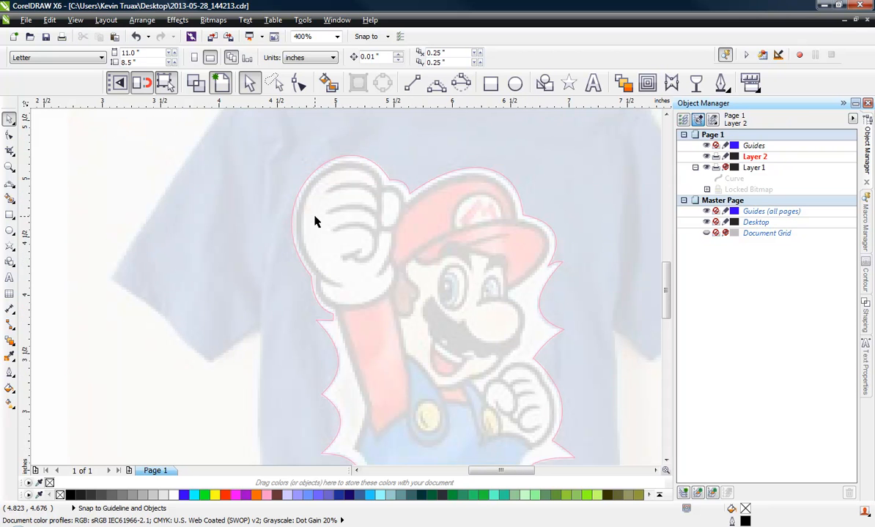
scroll(314, 219, "down", 2)
scroll(335, 298, "up", 2)
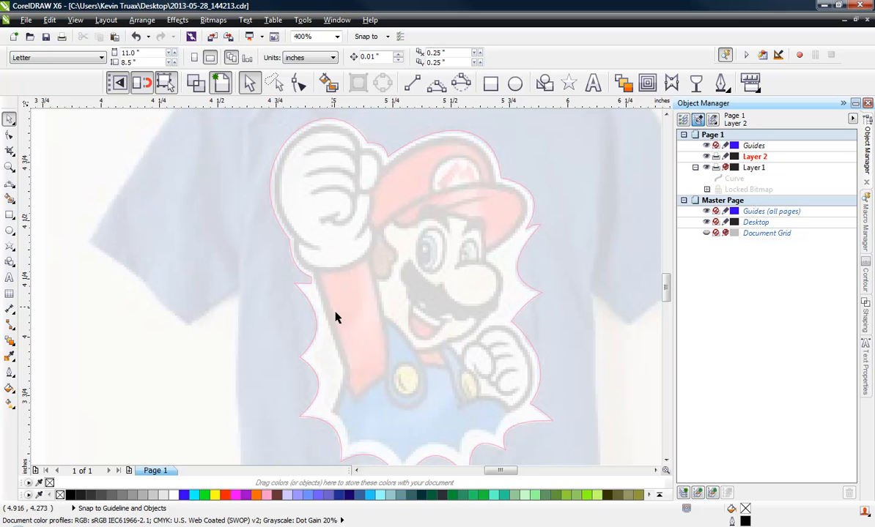
scroll(329, 269, "down", 2)
scroll(329, 269, "up", 4)
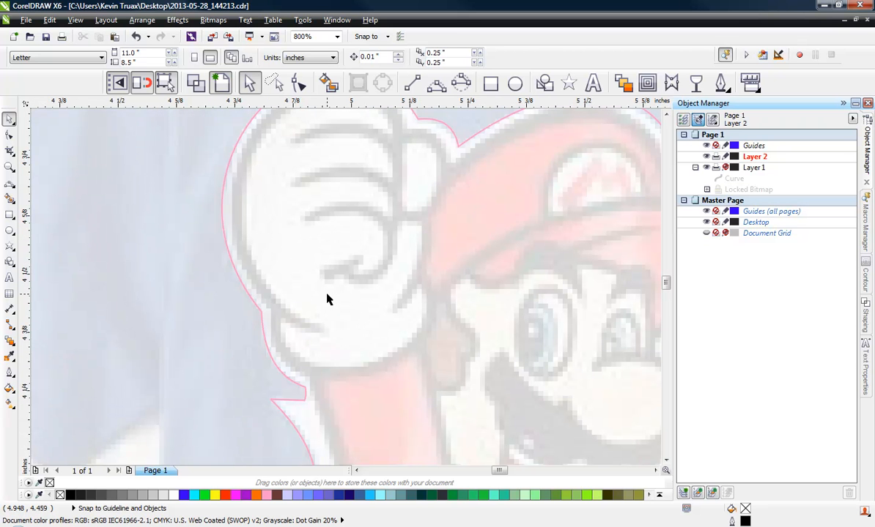
scroll(371, 357, "down", 4)
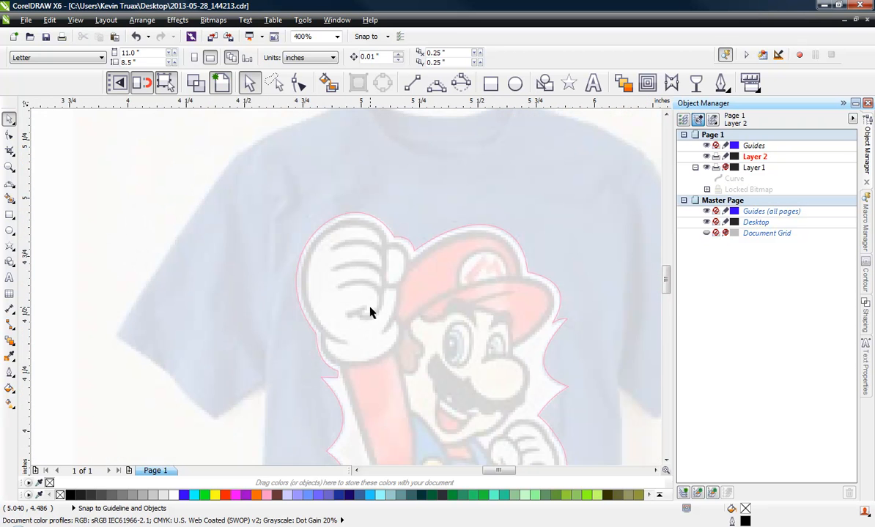
scroll(372, 285, "up", 4)
scroll(373, 285, "down", 4)
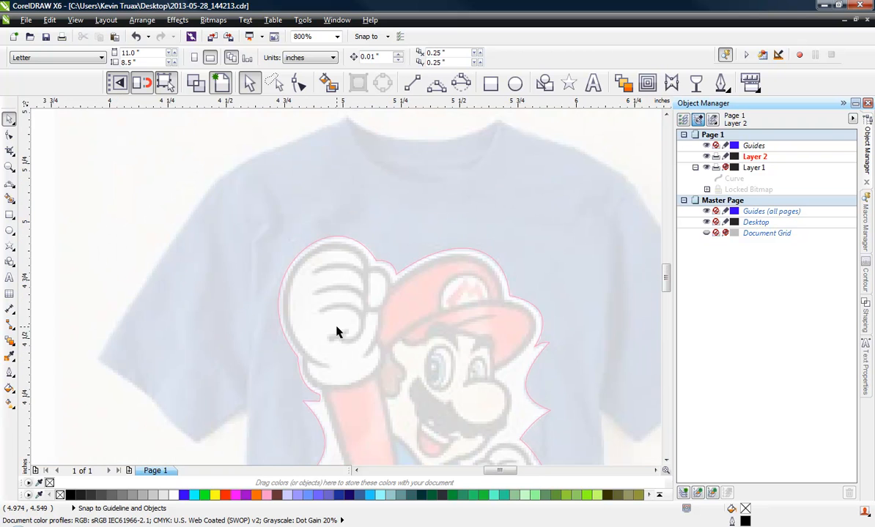
scroll(353, 373, "up", 4)
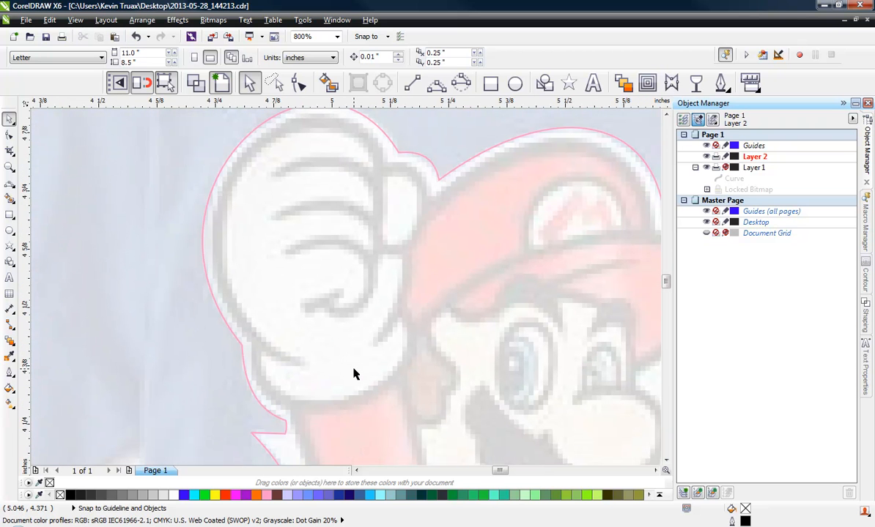
scroll(353, 373, "down", 4)
scroll(353, 373, "up", 4)
Step: Trace the raised glove's lower edge with two 3-point arcs, spanning about 0.24 and 0.22 in, on the new layer
left_click(436, 83)
scroll(359, 454, "up", 1)
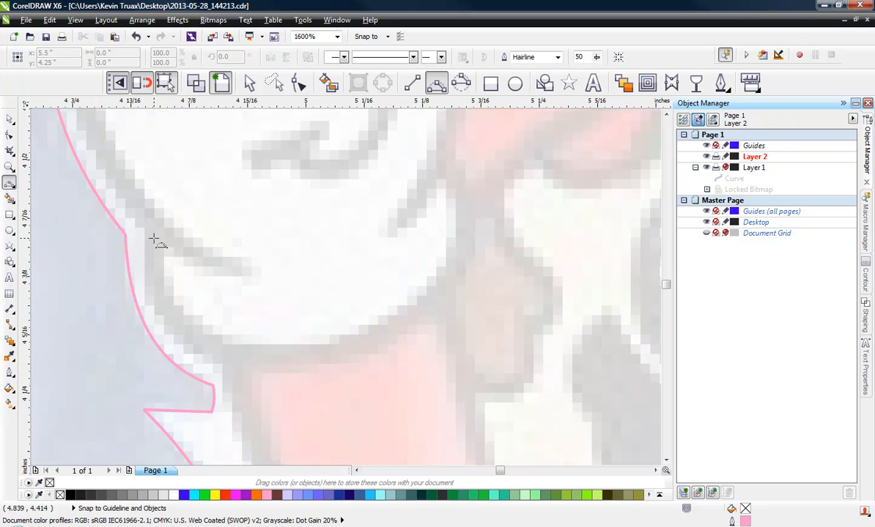
left_click_drag(154, 239, 348, 344)
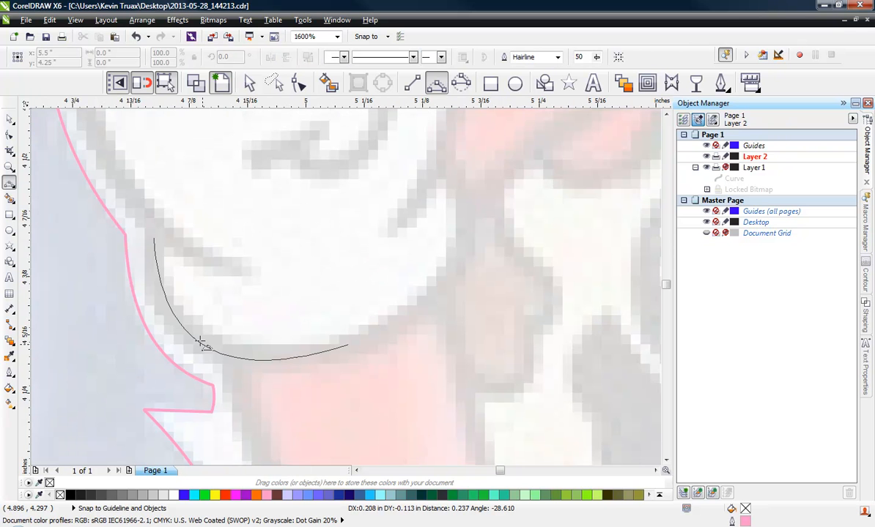
left_click(147, 242)
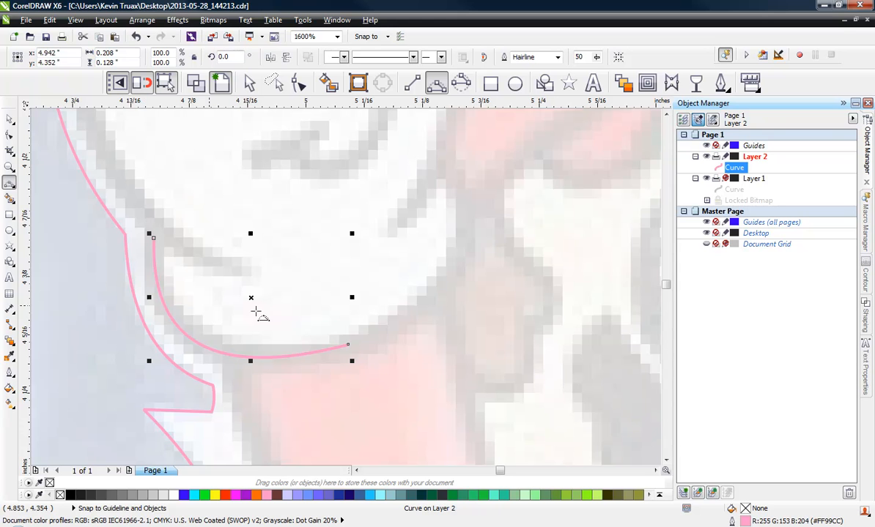
left_click_drag(347, 344, 445, 167)
left_click(465, 251)
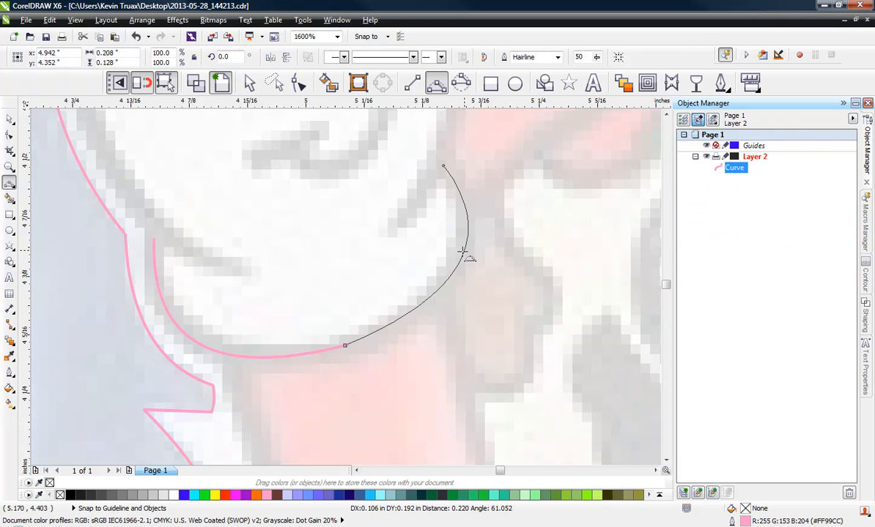
Step: Continue the glove trace with a shallow arc up beside the cap and an arc of about 0.18 in around the thumb
scroll(341, 357, "down", 1)
scroll(379, 214, "up", 1)
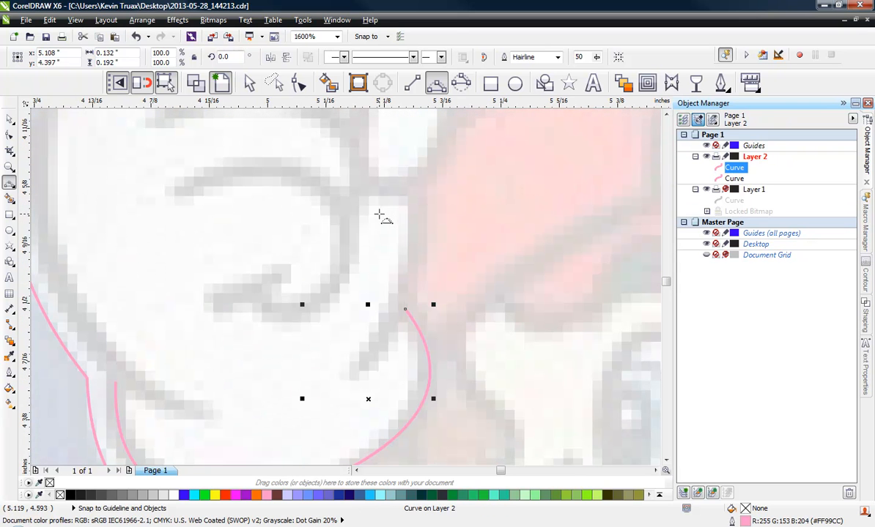
left_click_drag(406, 309, 412, 189)
left_click(417, 243)
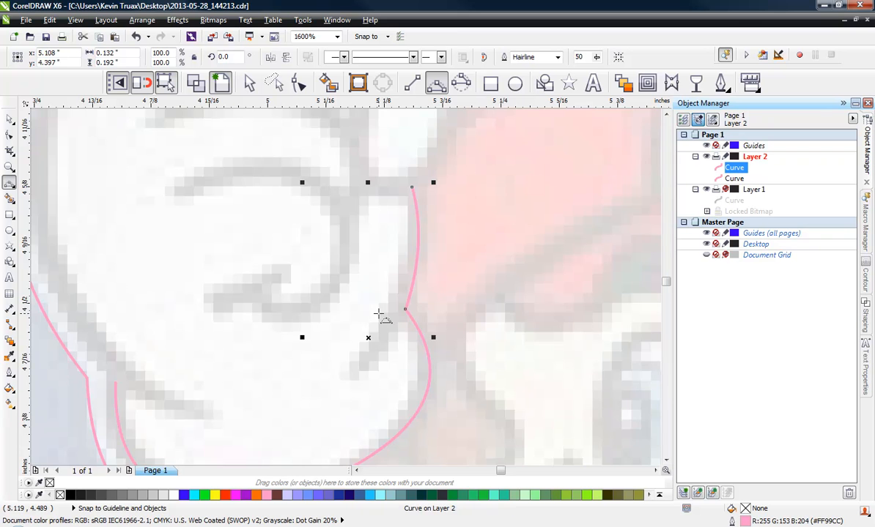
scroll(385, 313, "down", 2)
scroll(392, 244, "up", 2)
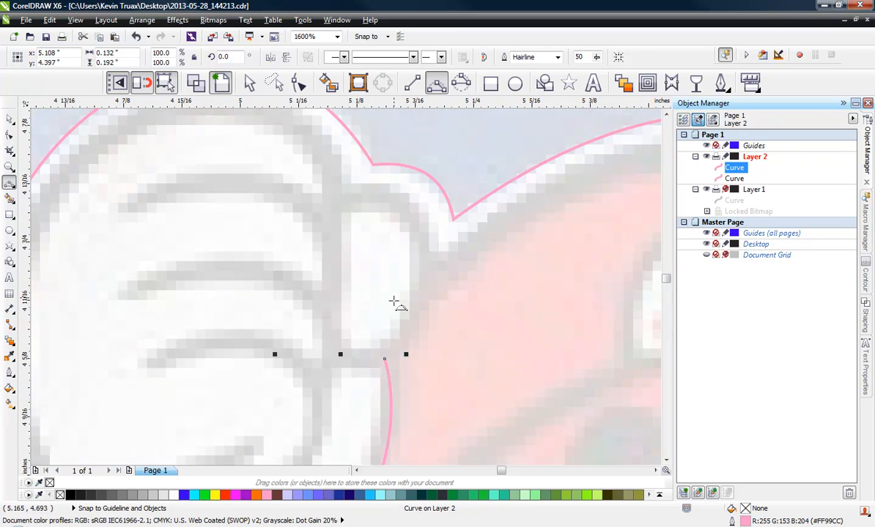
left_click_drag(384, 362, 348, 195)
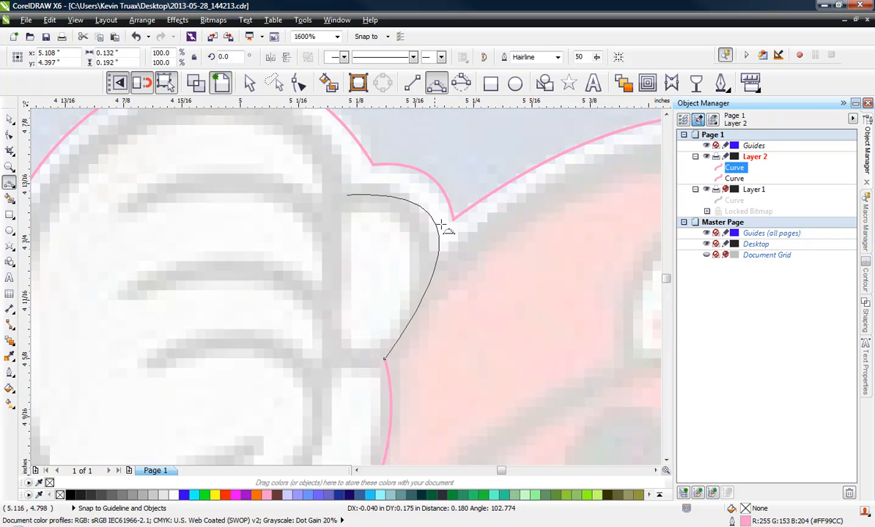
left_click_drag(421, 229, 424, 231)
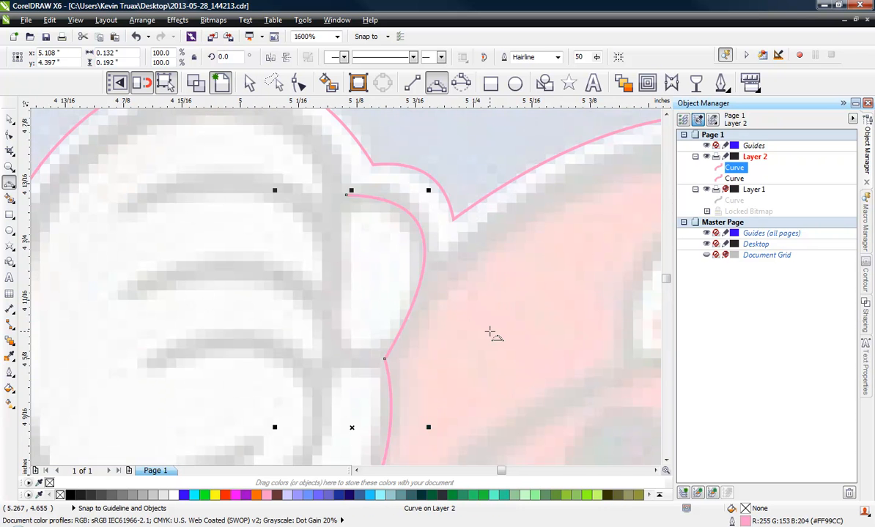
Step: Trace over the top of the fist and close the glove with an arc of about 0.44 in down to the first arc's starting node
scroll(490, 333, "down", 1)
scroll(325, 213, "up", 1)
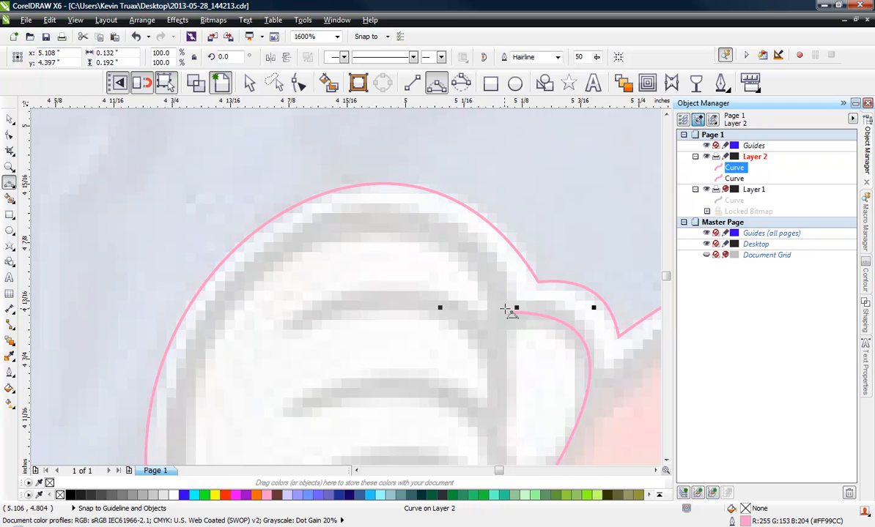
left_click(511, 313)
left_click_drag(263, 257, 437, 195)
scroll(366, 230, "down", 1)
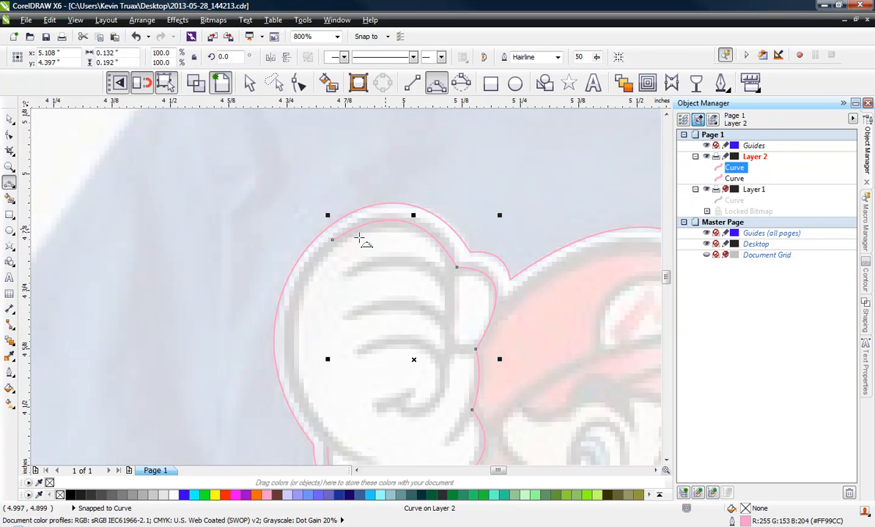
left_click(330, 255)
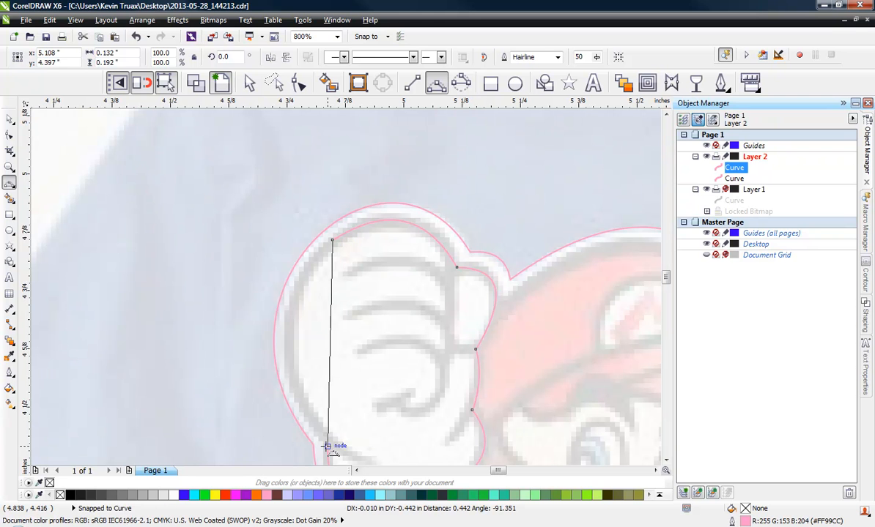
left_click_drag(327, 445, 289, 332)
scroll(376, 244, "down", 1)
scroll(360, 297, "up", 1)
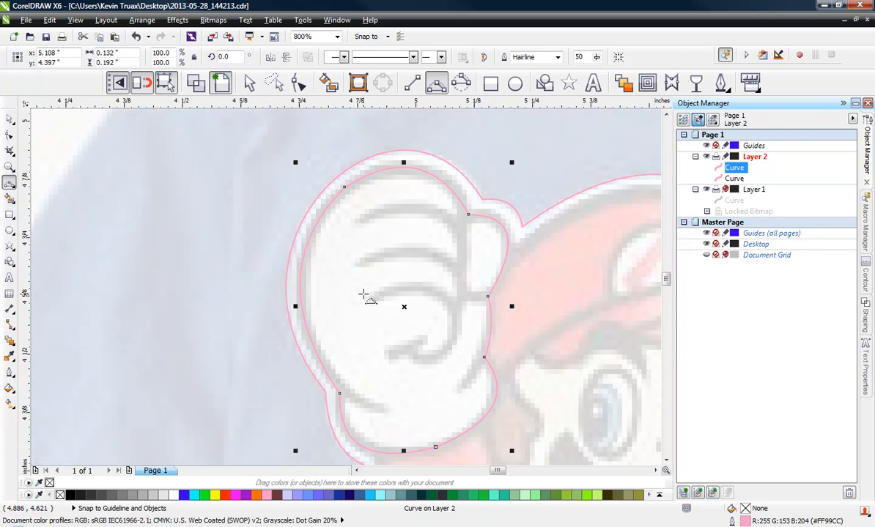
Step: Reshape the thumb arc with the Shape tool by moving its lower node's control handle outward so it follows the grey edge
scroll(514, 244, "up", 1)
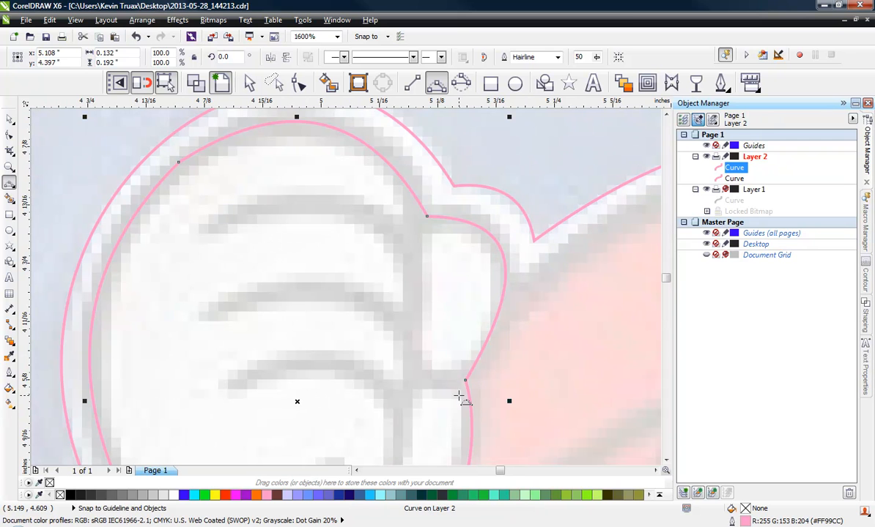
left_click(299, 83)
left_click(464, 380)
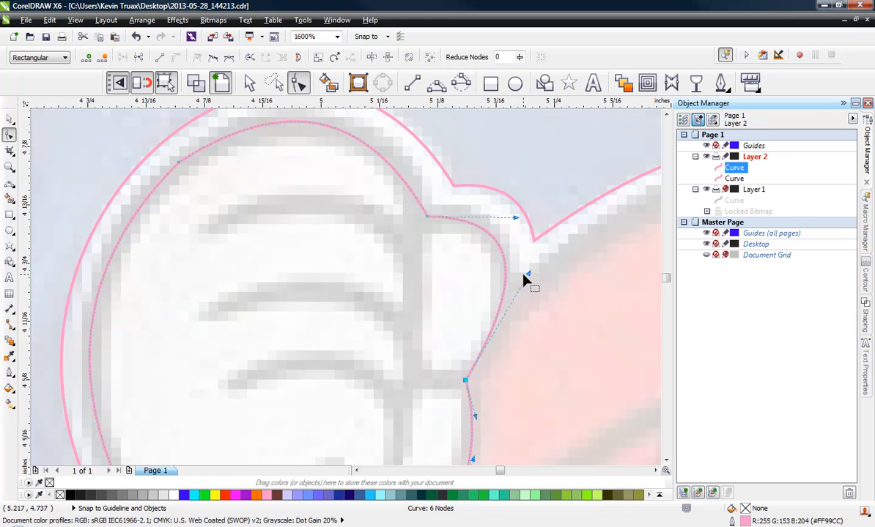
left_click_drag(531, 283, 539, 302)
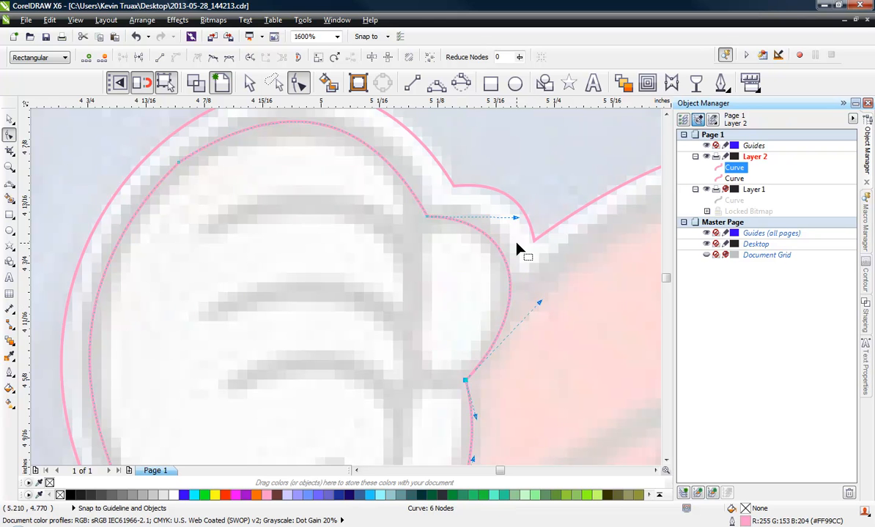
Step: Tilt the control handle of the thumb arc's upper node upward so the arc follows the thumb's grey edge, and deselect the curve
left_click_drag(511, 218, 506, 196)
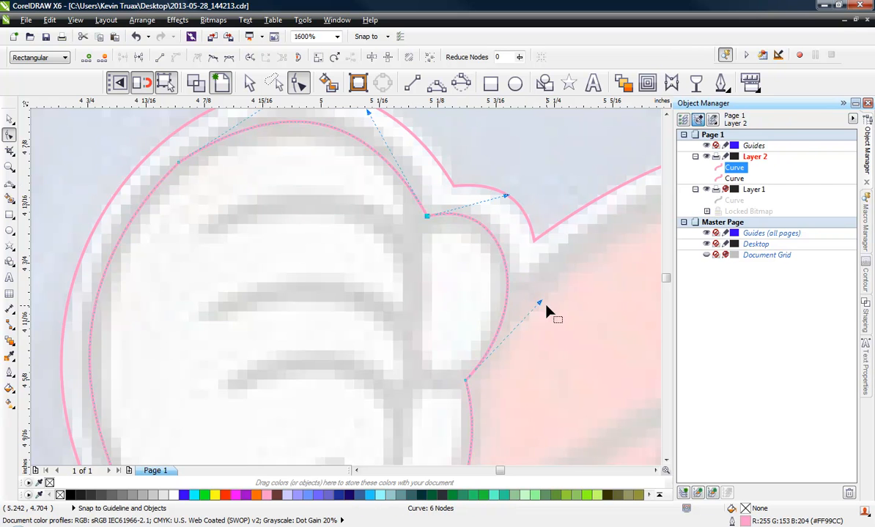
scroll(458, 323, "down", 1)
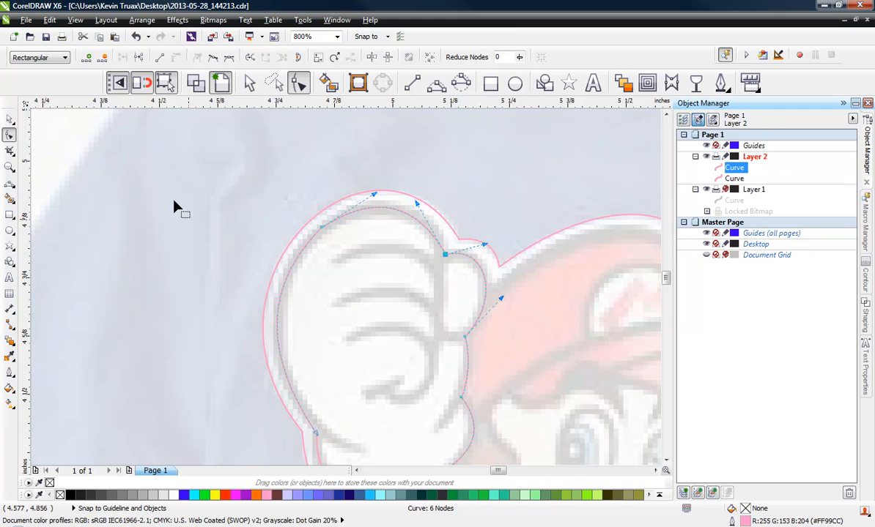
left_click(10, 117)
left_click(272, 235)
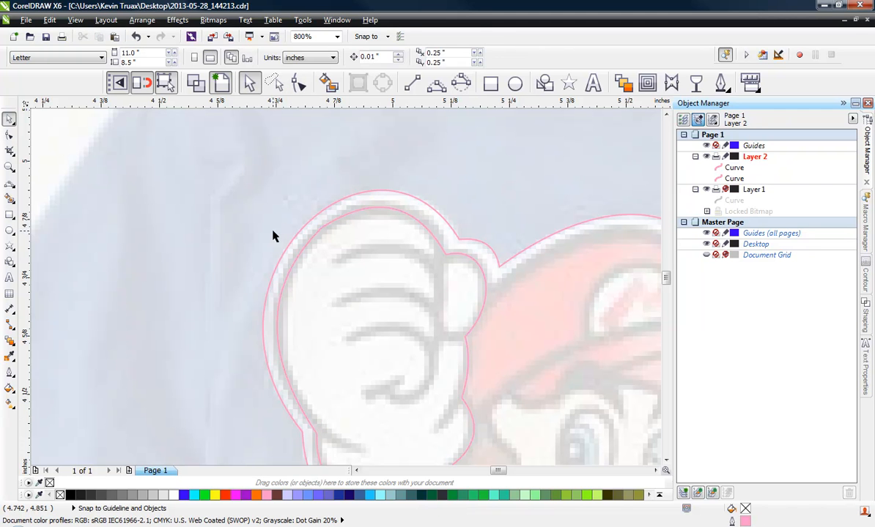
Step: Delete the extra node at the fist's upper-left edge so that side of the glove becomes one smooth curve
left_click(320, 227)
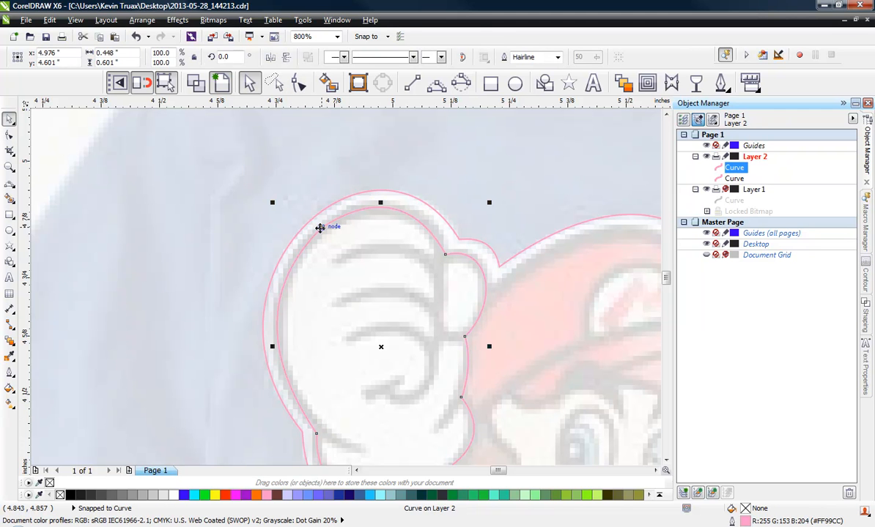
key("F10")
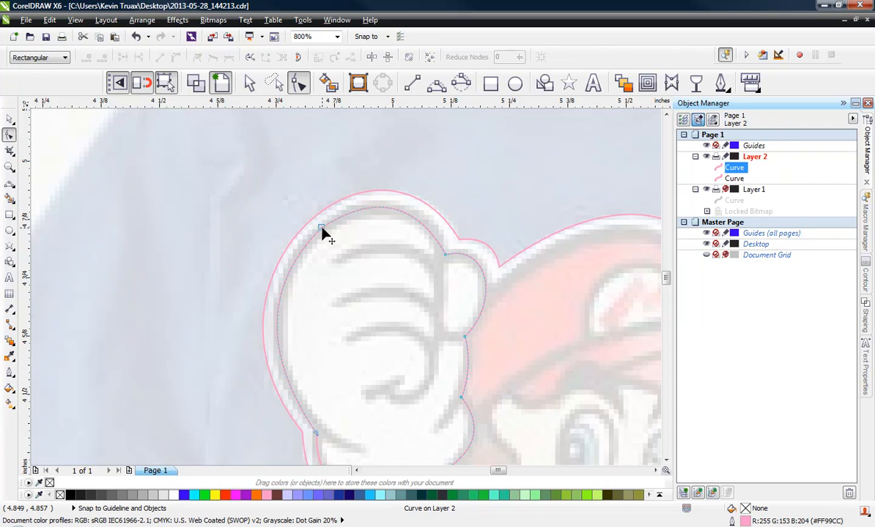
left_click(324, 232)
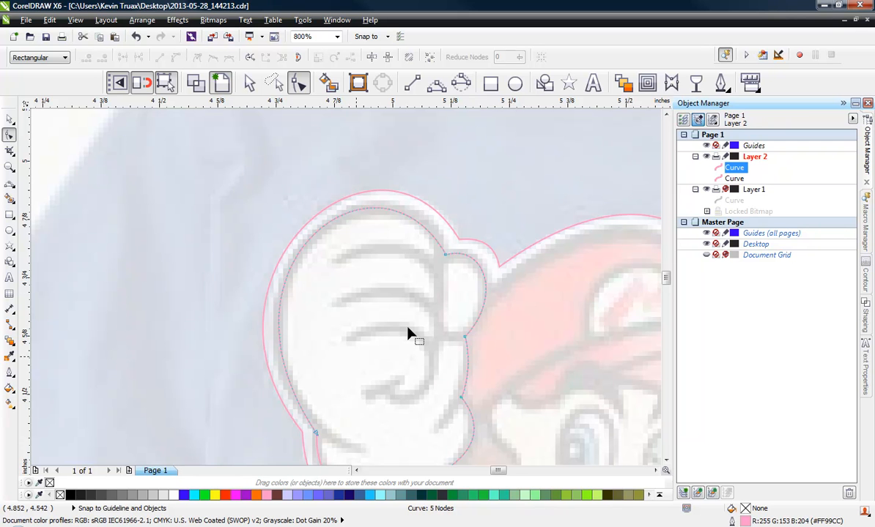
Step: Move the glove's lower-left arc aside to test whether it is a separate curve, and undo the move
scroll(454, 294, "down", 3)
scroll(435, 375, "up", 3)
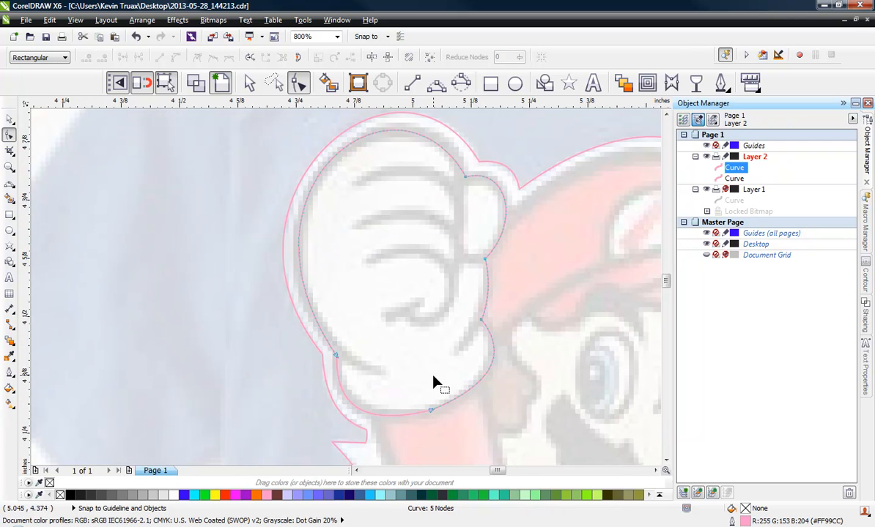
scroll(434, 439, "up", 1)
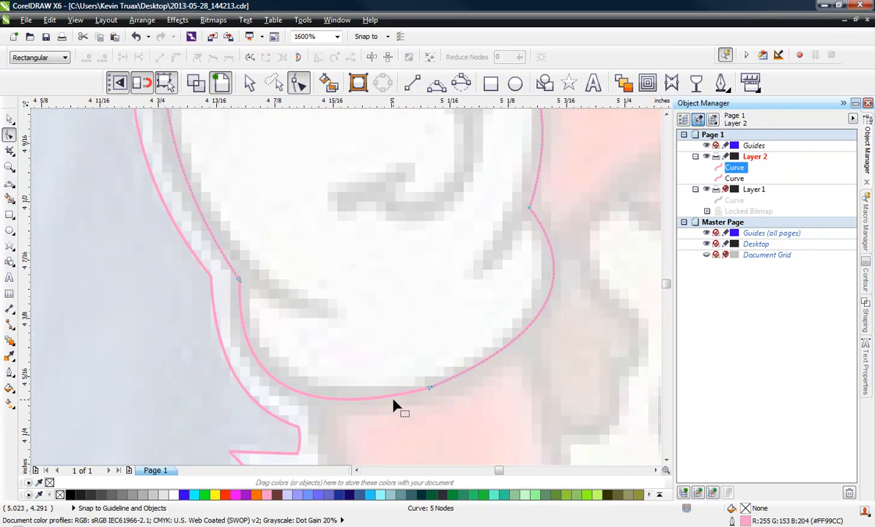
left_click(9, 119)
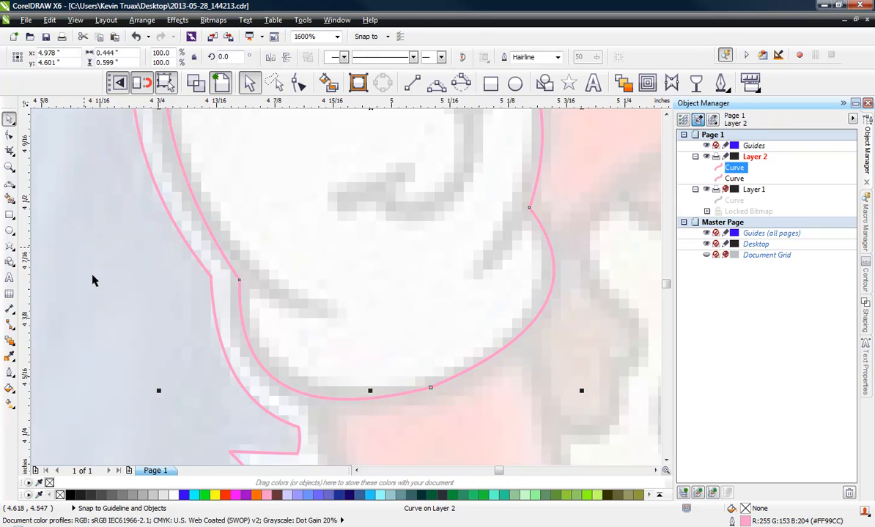
left_click(95, 282)
left_click(268, 378)
left_click_drag(267, 372, 161, 417)
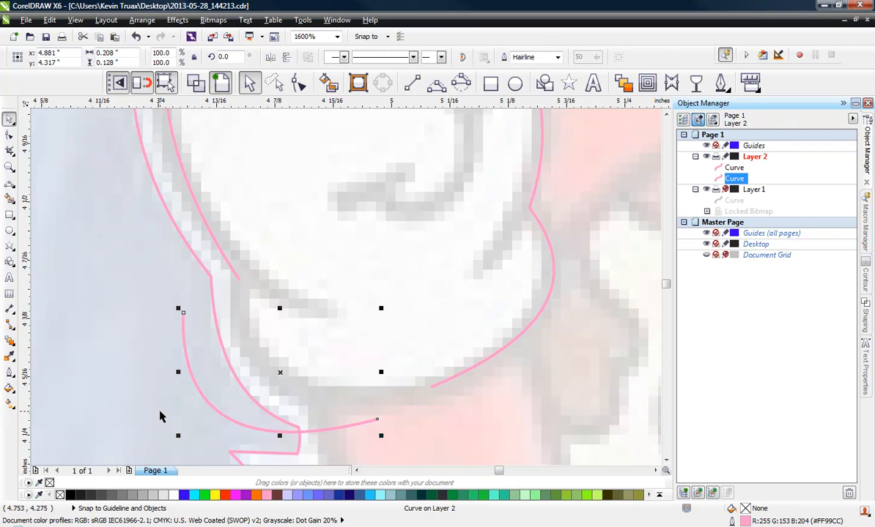
key("ctrl+z")
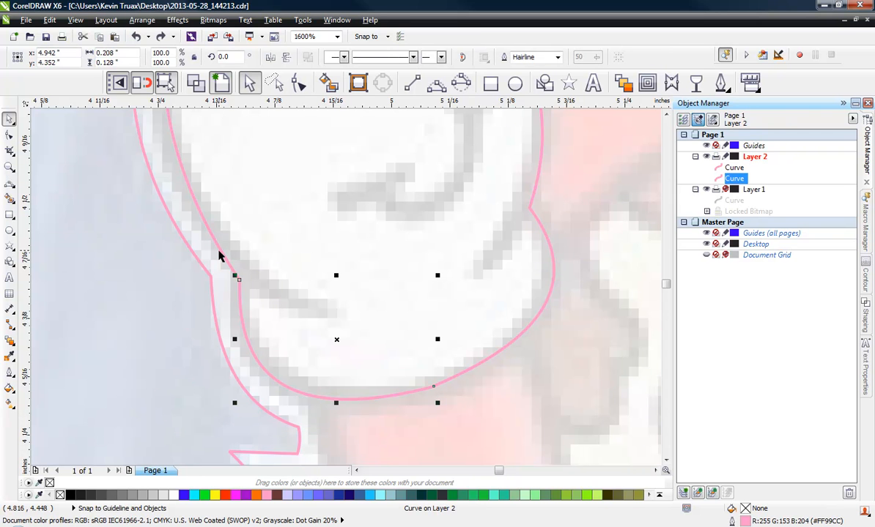
Step: Join the two glove curves with Join Curves in Extend mode at 0.1" gap tolerance, and set the outline to light cyan (#99FFFF)
left_click(218, 249, "shift")
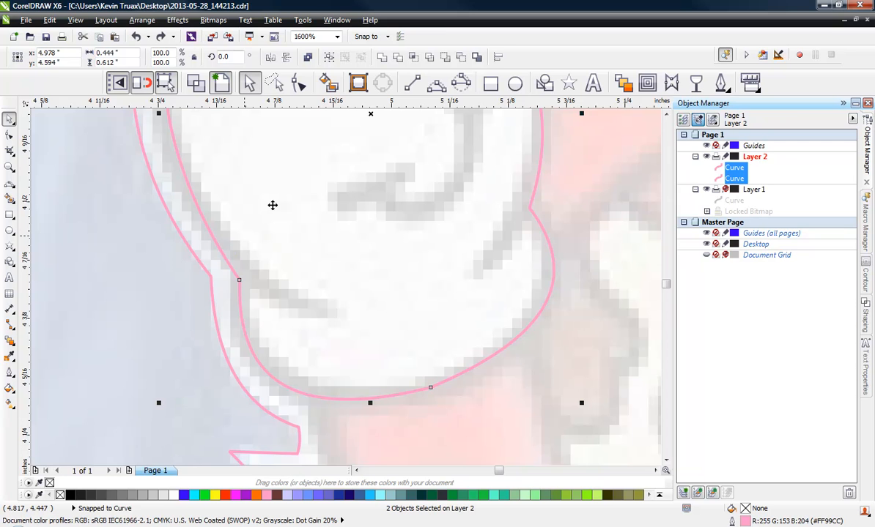
left_click(335, 21)
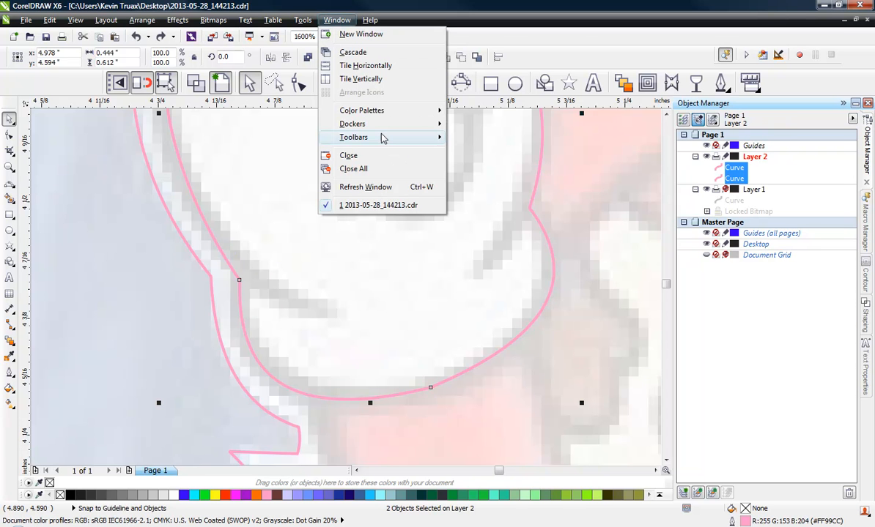
mouse_move(390, 129)
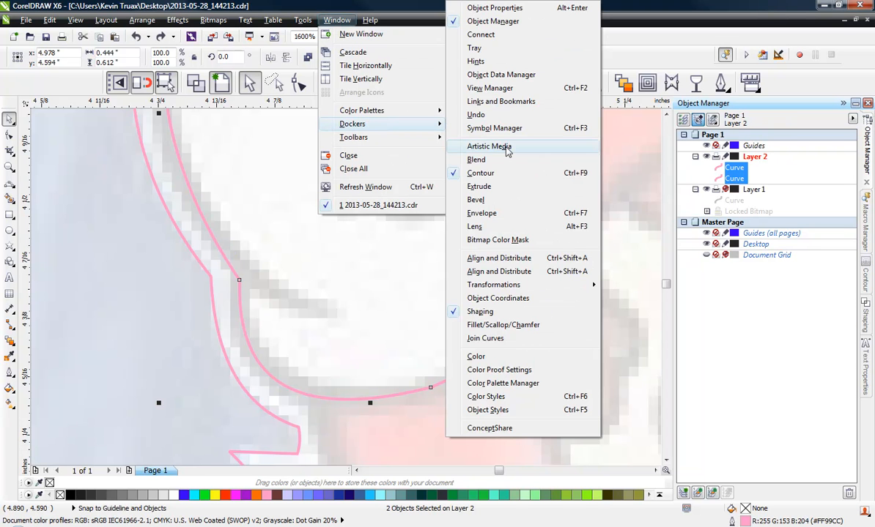
left_click(485, 339)
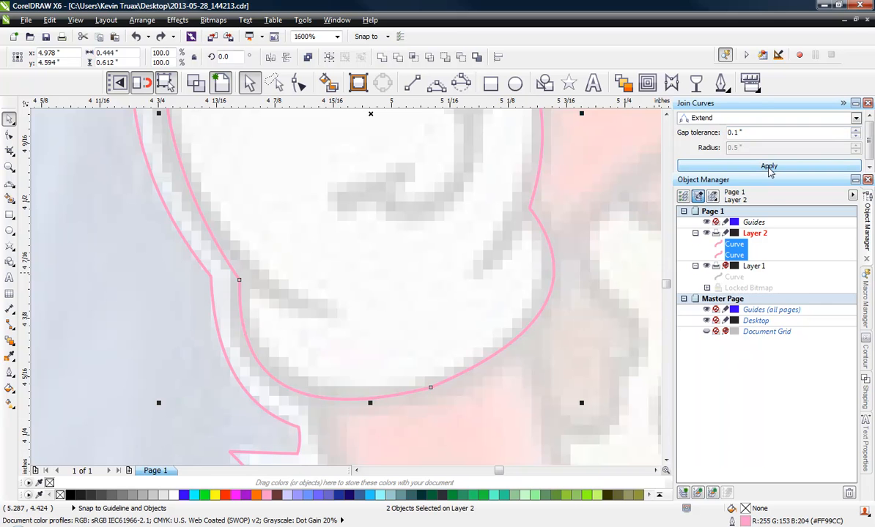
left_click(760, 107)
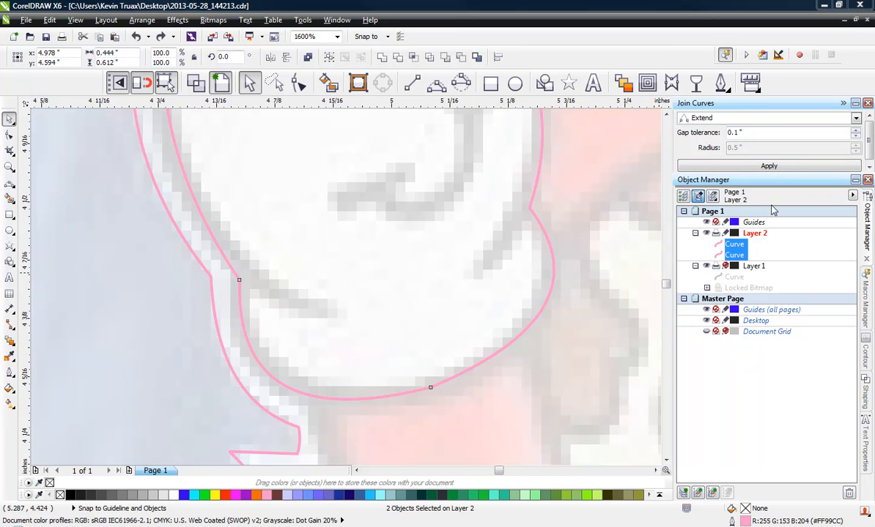
left_click_drag(773, 218, 774, 230)
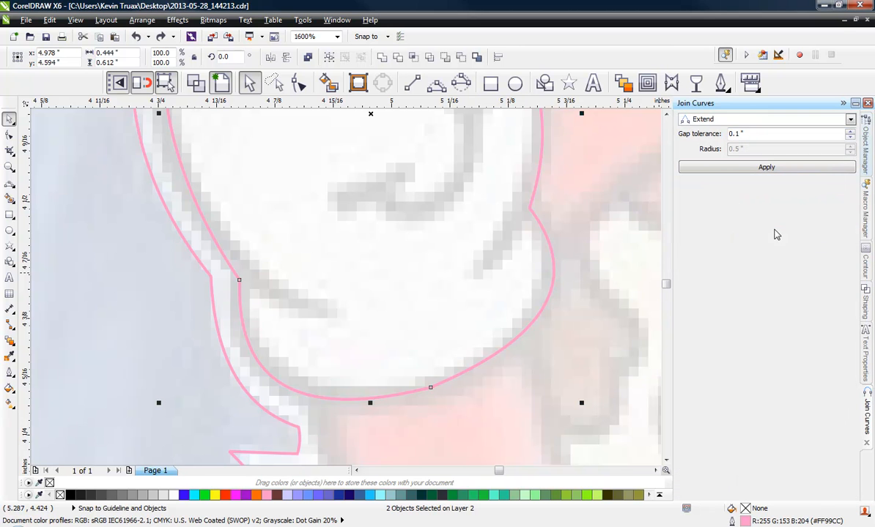
left_click(765, 168)
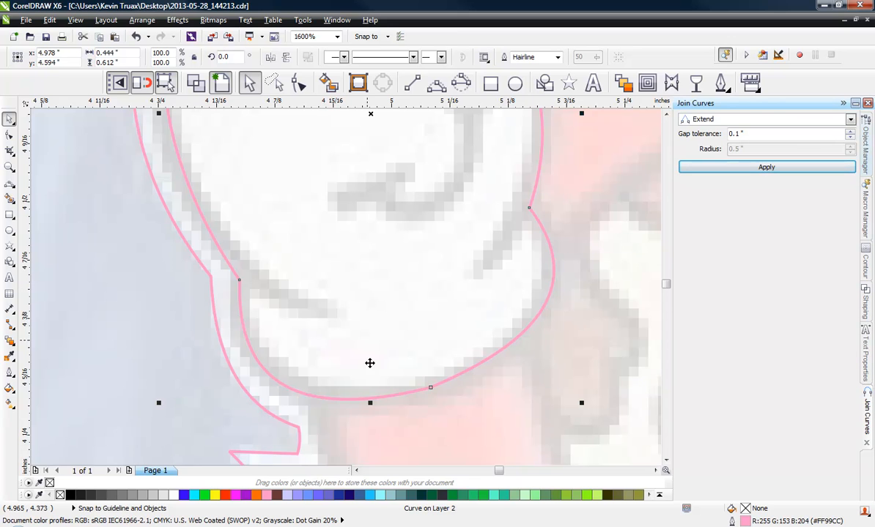
right_click(380, 496)
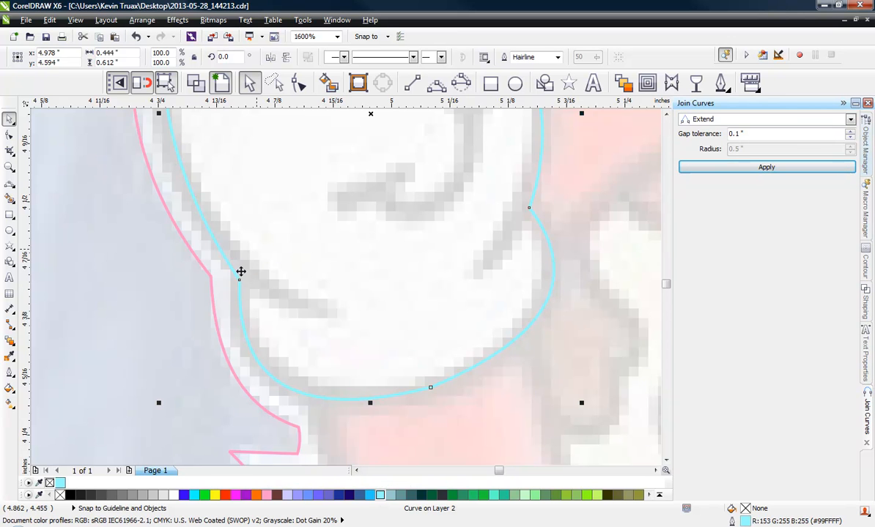
Step: Delete the joining node in the middle of the glove's bottom edge using the Shape tool
scroll(398, 348, "down", 1)
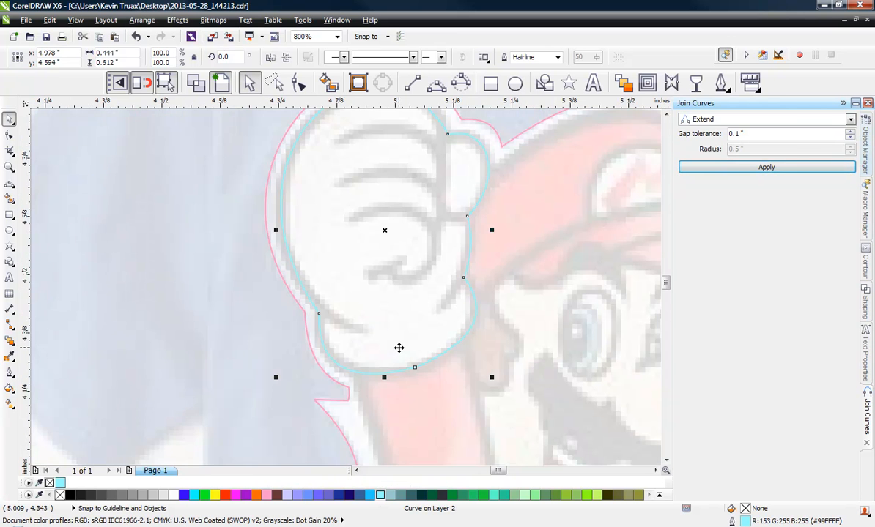
scroll(399, 348, "down", 1)
scroll(417, 268, "up", 1)
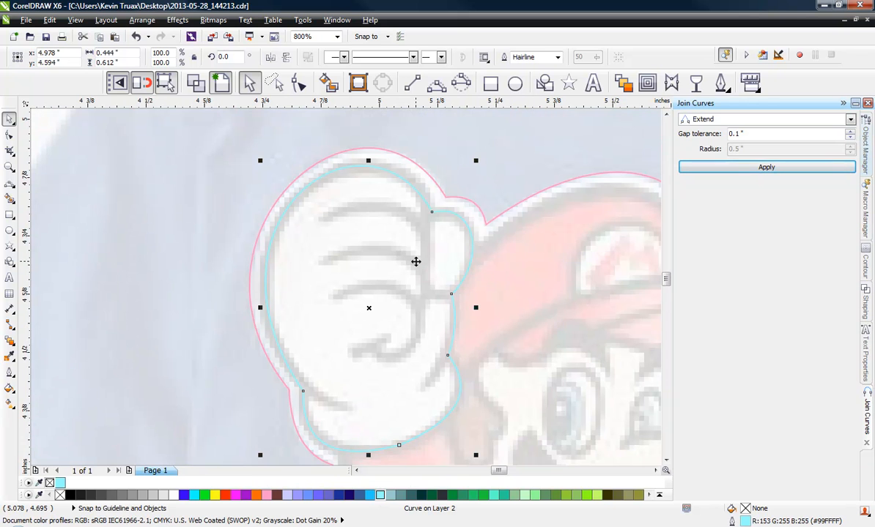
scroll(414, 267, "down", 1)
scroll(400, 376, "up", 2)
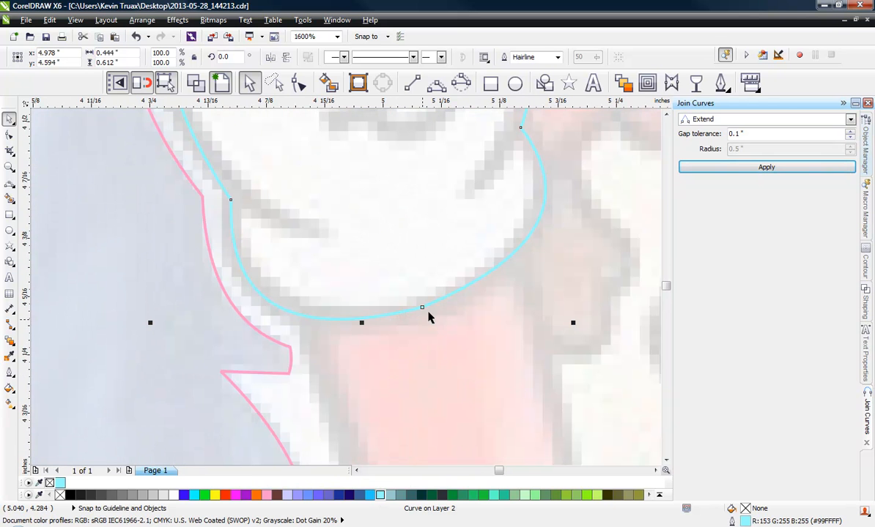
key("F10")
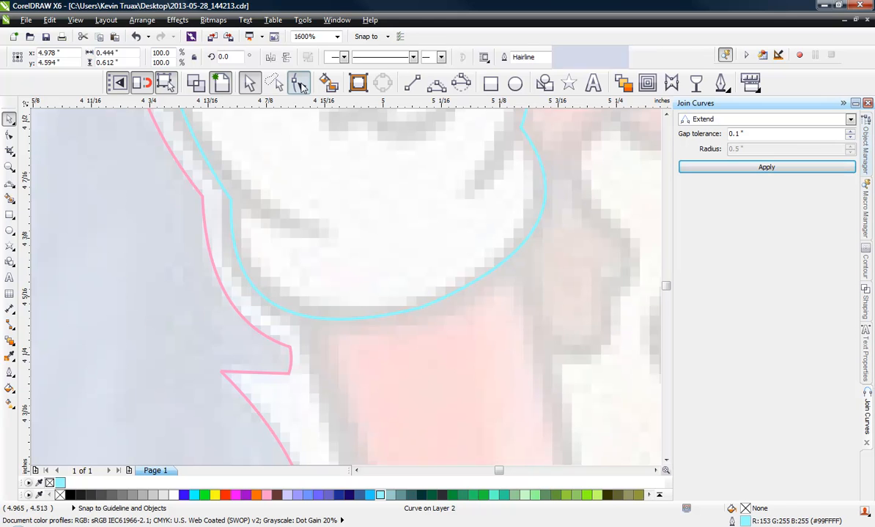
double_click(423, 310)
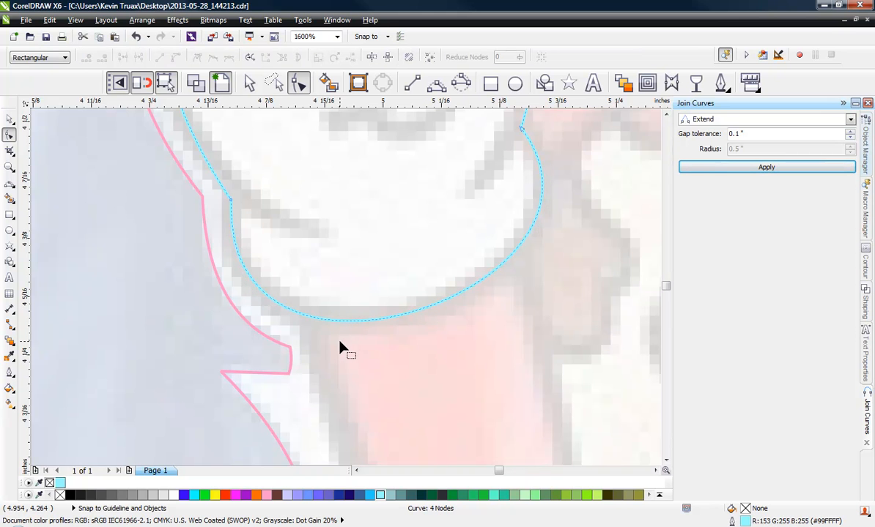
Step: Reshape the glove's bottom curve by lowering its right node's control handle to follow the grey edge, and deselect the curve
left_click(522, 129)
left_click(522, 128)
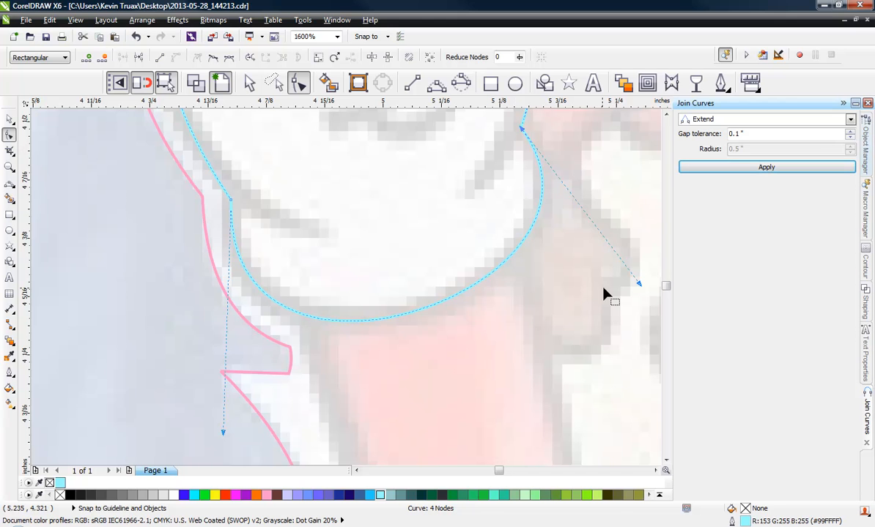
left_click_drag(640, 282, 645, 302)
mouse_move(434, 311)
left_mouse_down()
mouse_move(445, 306)
mouse_move(384, 311)
left_mouse_up()
scroll(384, 311, "down", 3)
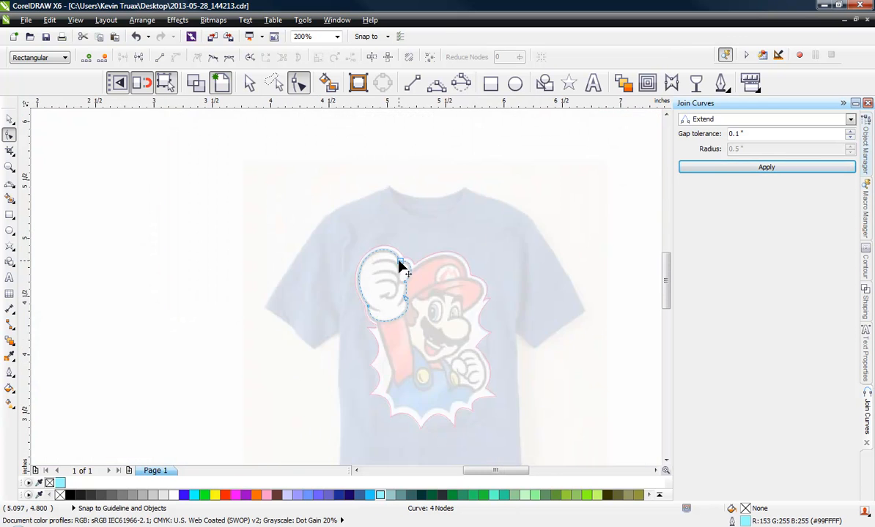
scroll(400, 267, "up", 2)
scroll(409, 260, "up", 1)
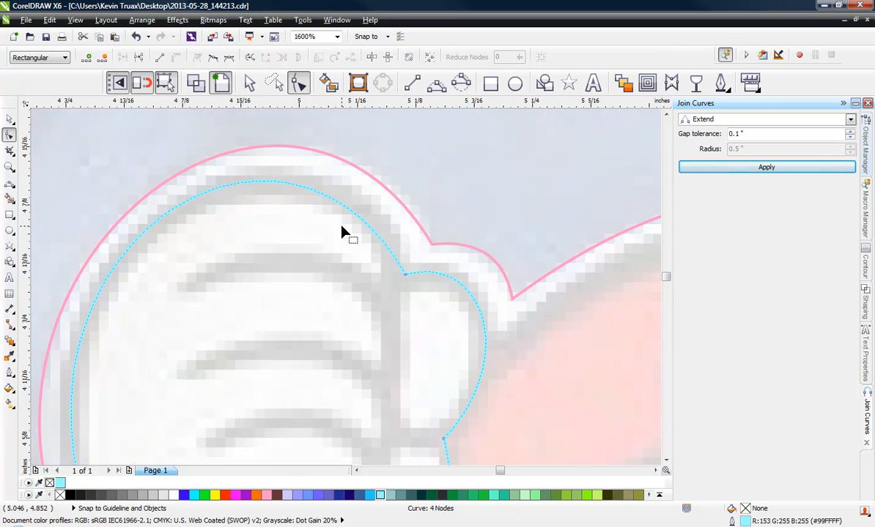
scroll(364, 223, "down", 1)
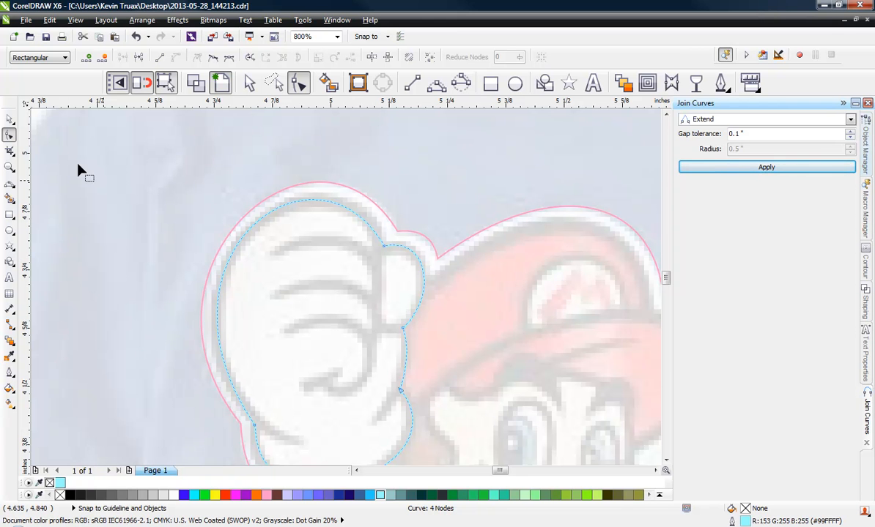
left_click(10, 119)
left_click(64, 219)
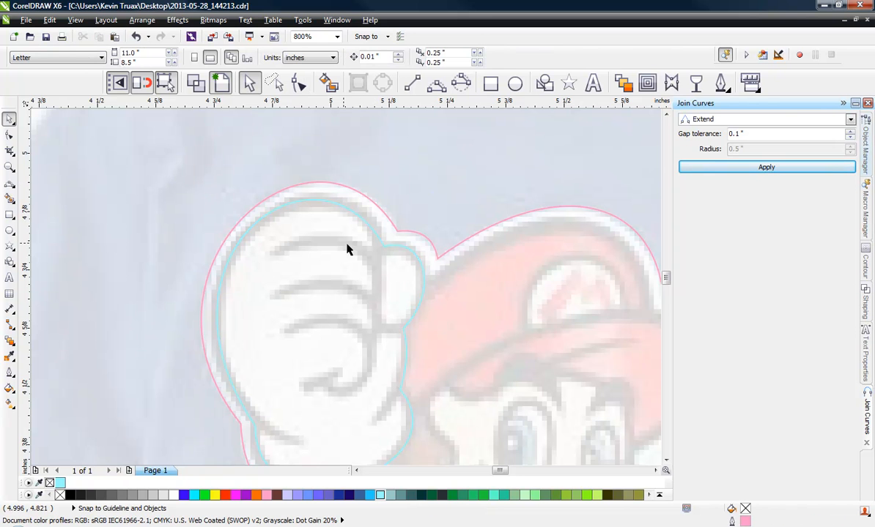
Step: Trace the thumb's inner edge with two 3-point arcs: a small one around its base and one spanning about 0.13 in to the glove's upper node
scroll(348, 249, "up", 1)
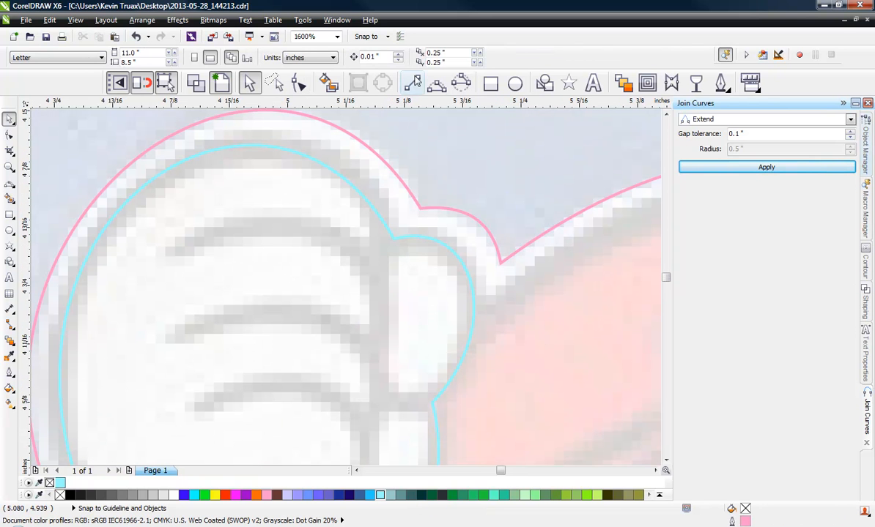
left_click(436, 83)
scroll(405, 221, "down", 1)
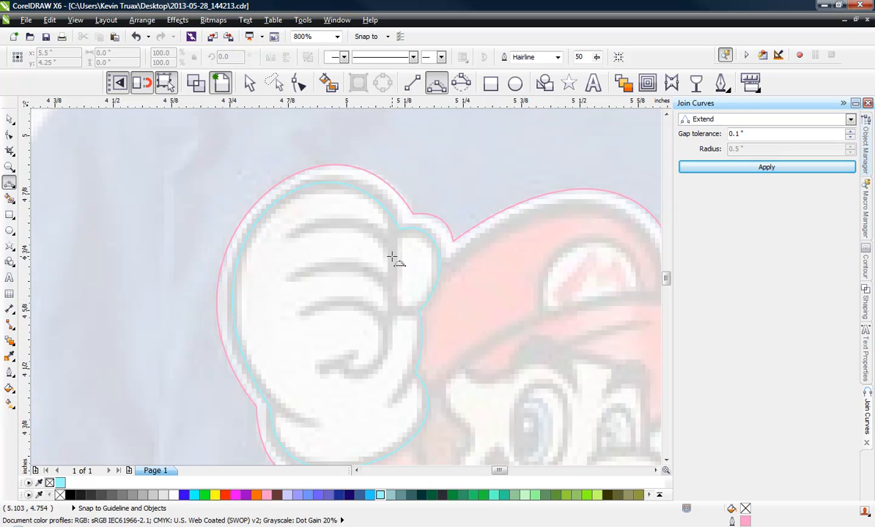
left_click_drag(399, 230, 375, 271)
key("Escape")
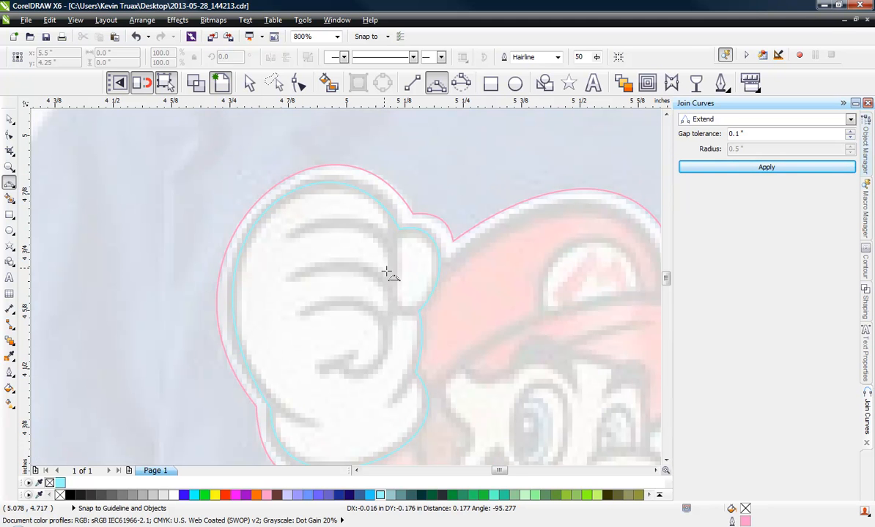
scroll(411, 306, "up", 1)
left_click_drag(426, 317, 387, 152)
left_click(379, 317)
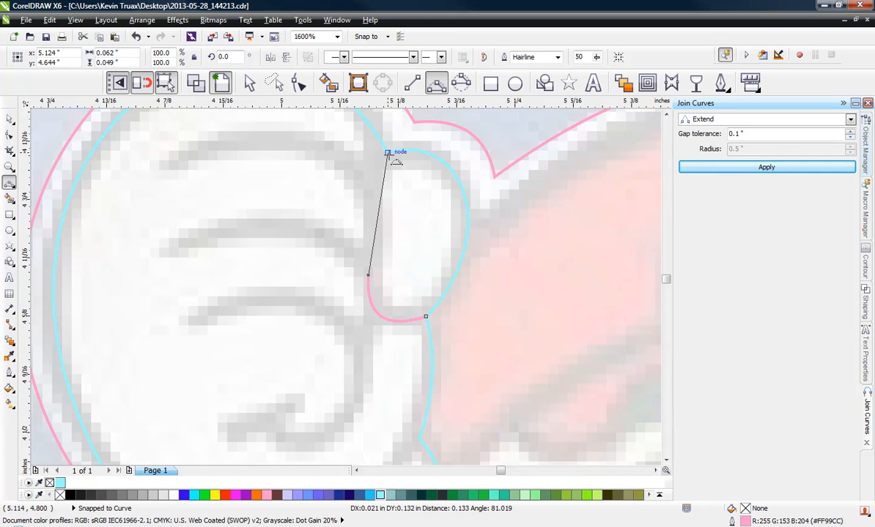
left_click(380, 212)
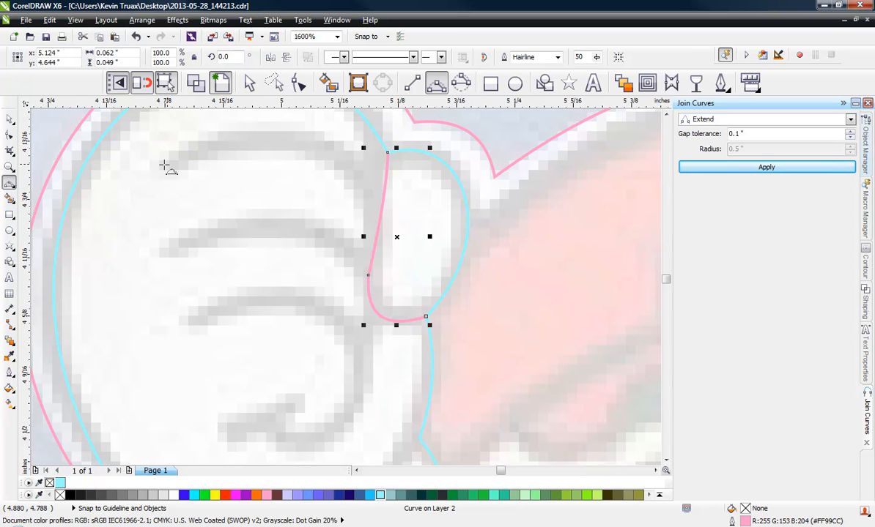
Step: Trace the glove's upper two finger creases with 3-point arcs about 0.23 in wide, ending on the thumb's inner edge
left_click_drag(164, 166, 382, 203)
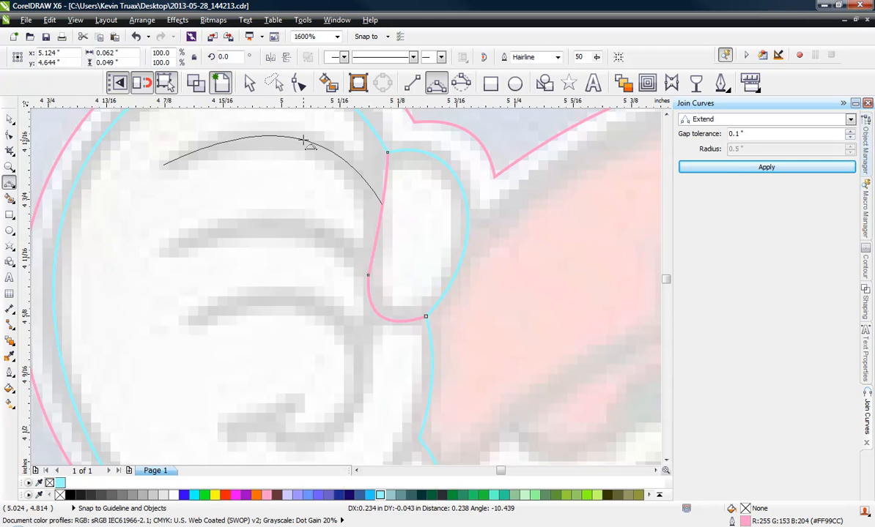
left_click(307, 141)
left_click_drag(162, 253, 370, 262)
left_click(306, 229)
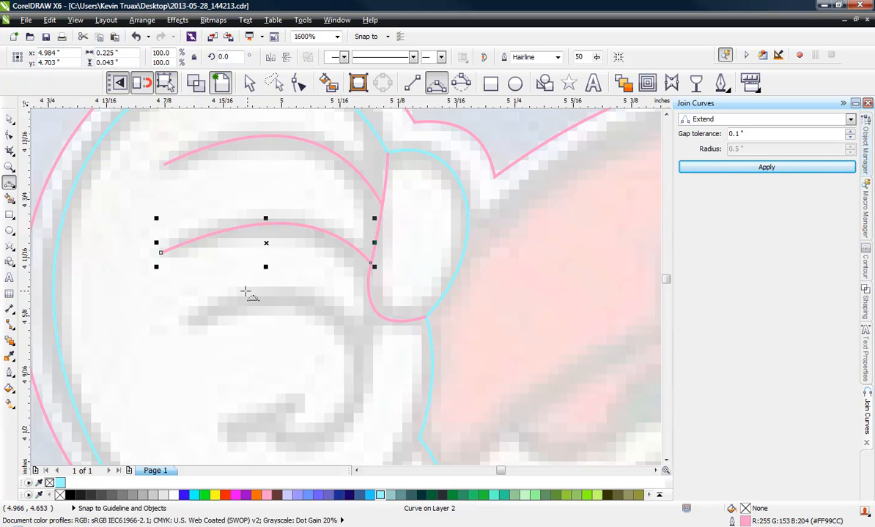
left_click(75, 19)
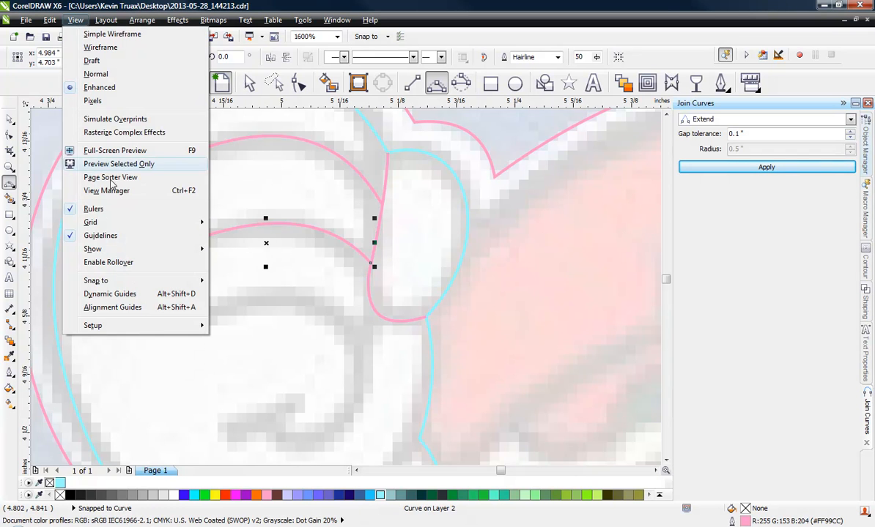
mouse_move(124, 281)
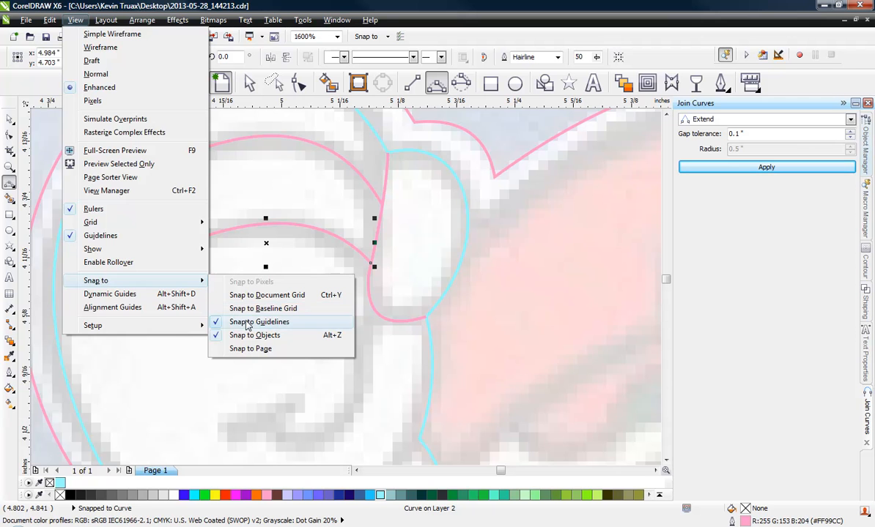
left_click(358, 318)
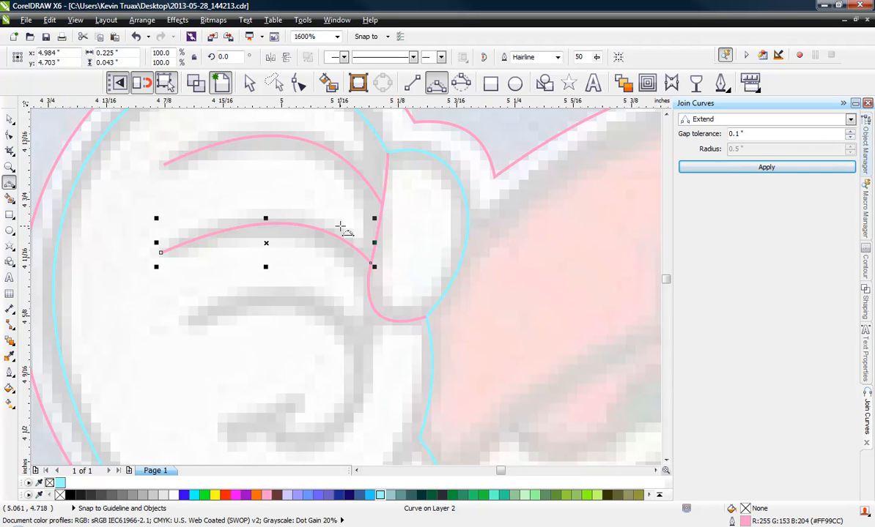
Step: Trace the lowest finger crease with two 3-point arcs: about 0.05 in down from the thumb's base, and about 0.19 in across the crease
scroll(328, 305, "down", 3)
scroll(320, 316, "up", 3)
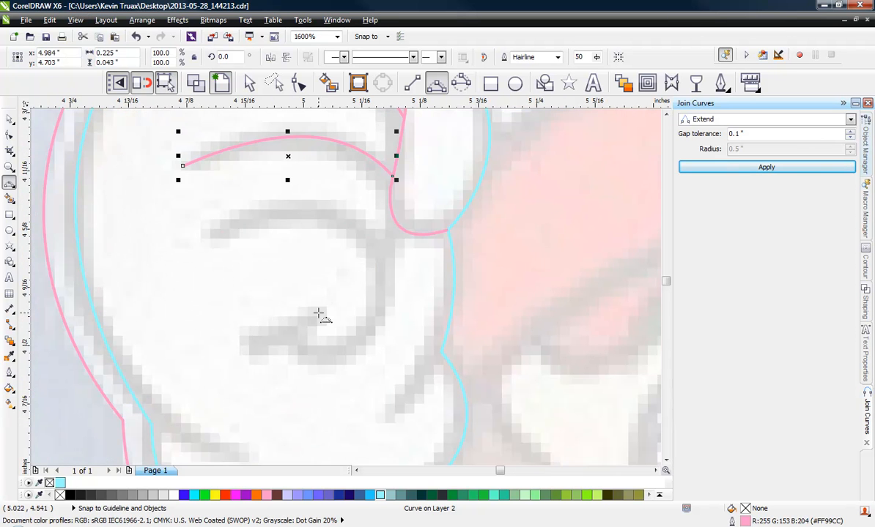
left_click(392, 211)
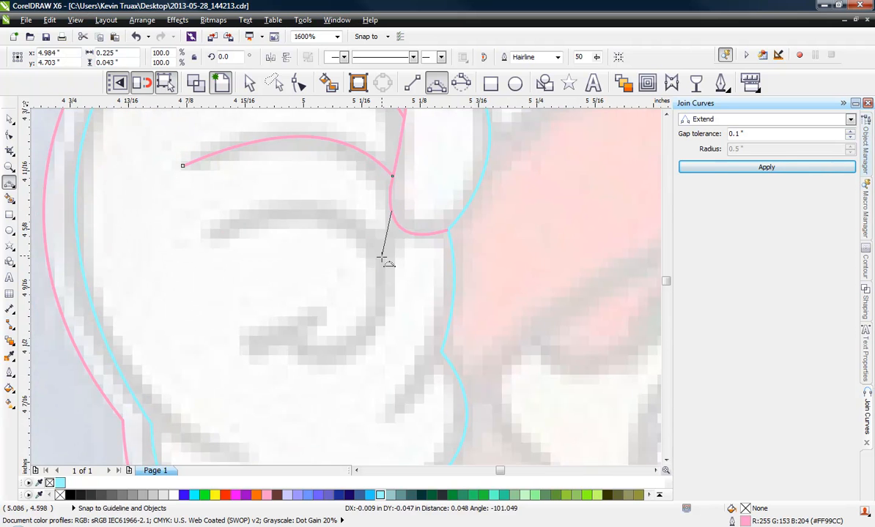
left_click(381, 261)
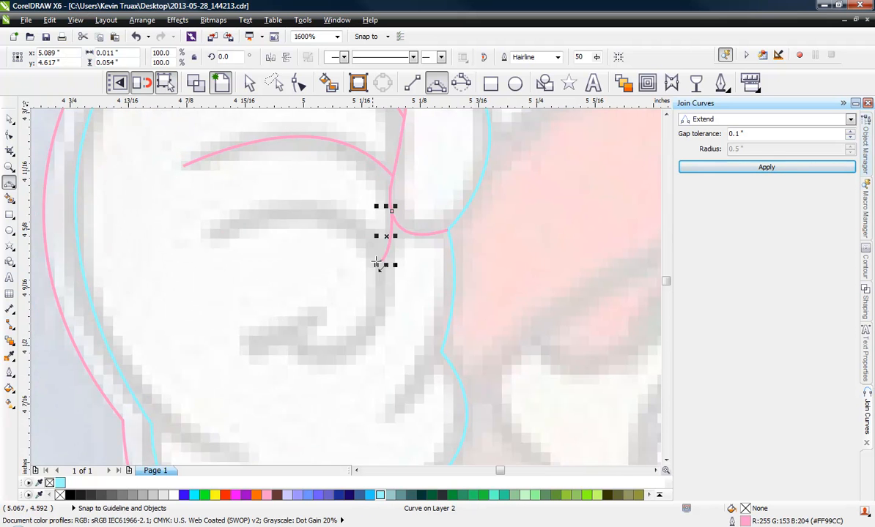
left_click(382, 260)
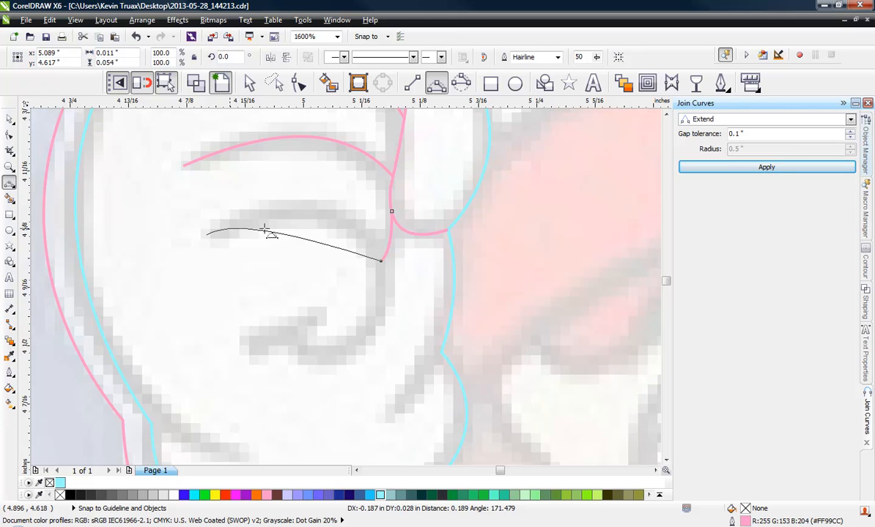
left_click(327, 216)
Step: Trace the palm's curl with a 3-point arc about 0.1 in tall from the lowest crease and a short one about 0.07 in wide across its end
left_click(388, 266)
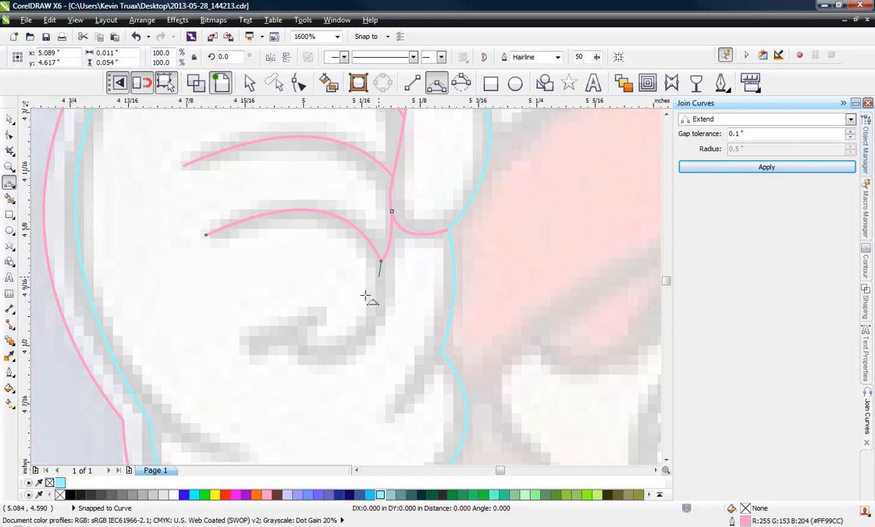
left_click_drag(292, 342, 359, 357)
left_click_drag(251, 356, 315, 299)
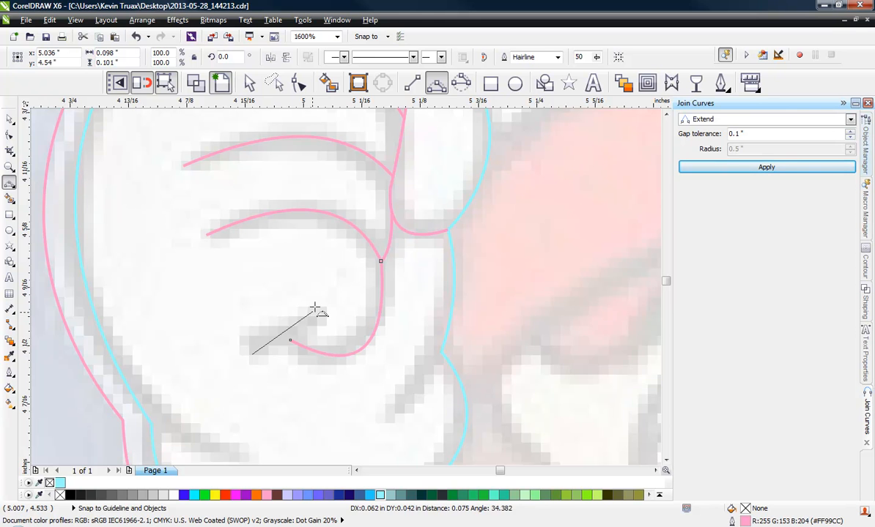
left_click(290, 341)
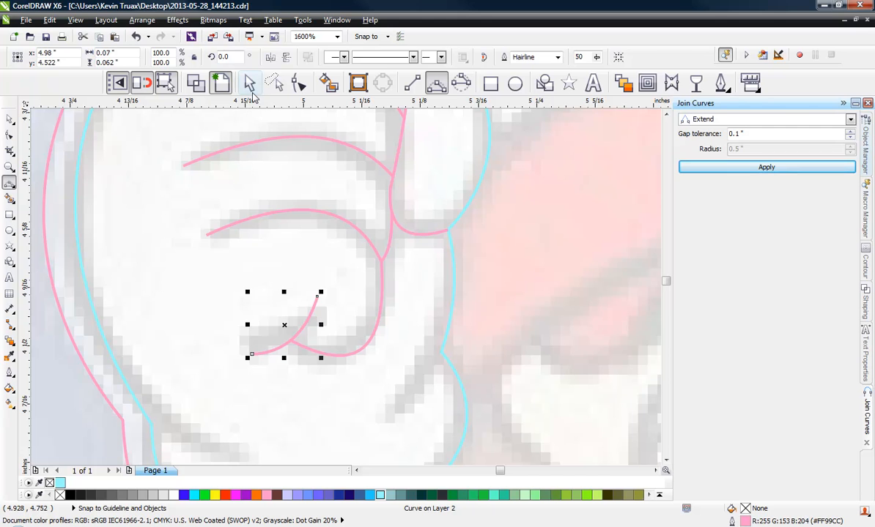
Step: Shorten the small arc at the palm curl's end to about 0.06 in wide by moving both its end nodes inward with the Shape tool
left_click(297, 83)
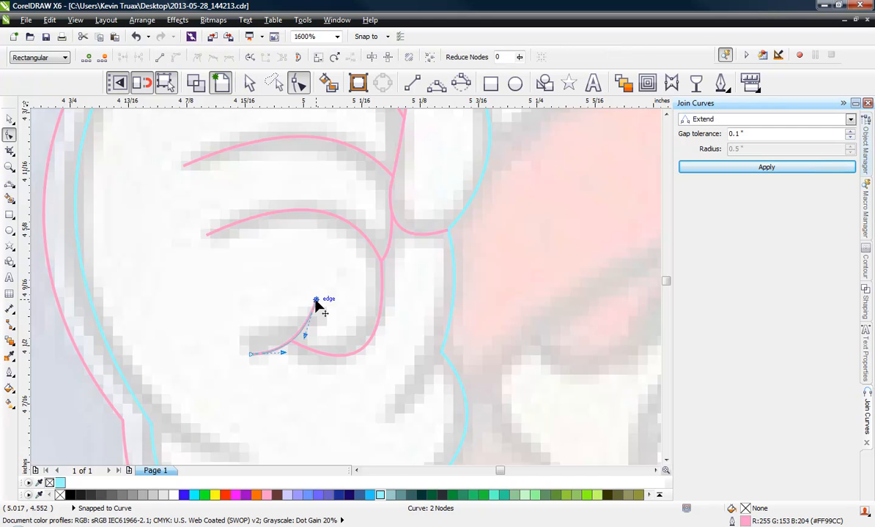
left_click(297, 337)
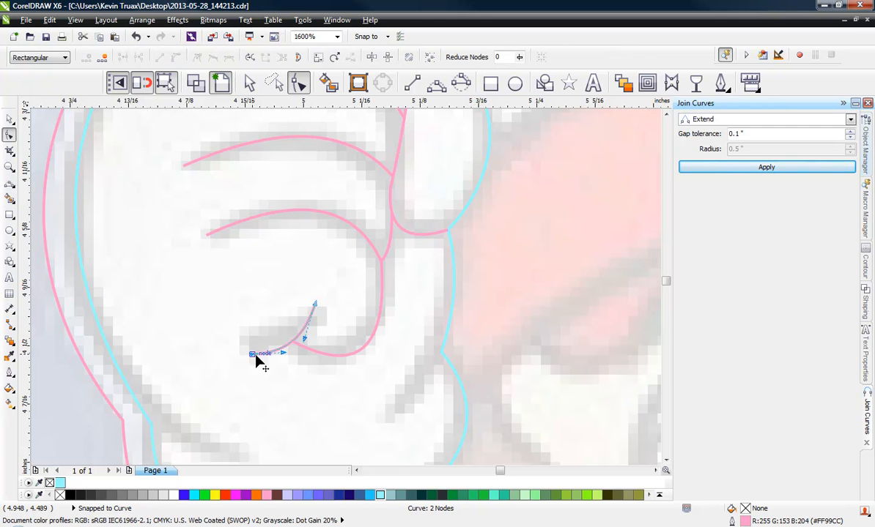
scroll(371, 271, "down", 1)
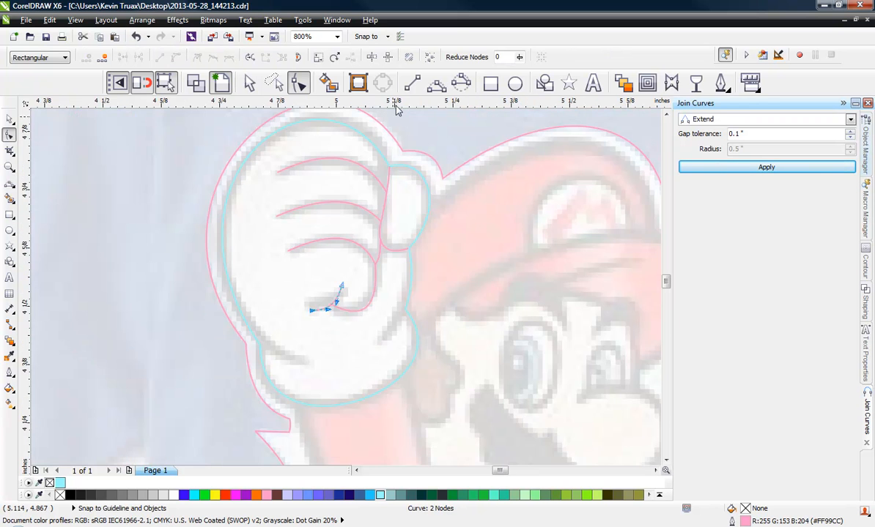
Step: Trace the two wrist creases with 3-point arcs from the glove outline's side corners, about 0.07 in wide near the face and 0.1 in opposite
left_click(436, 83)
scroll(378, 333, "up", 2)
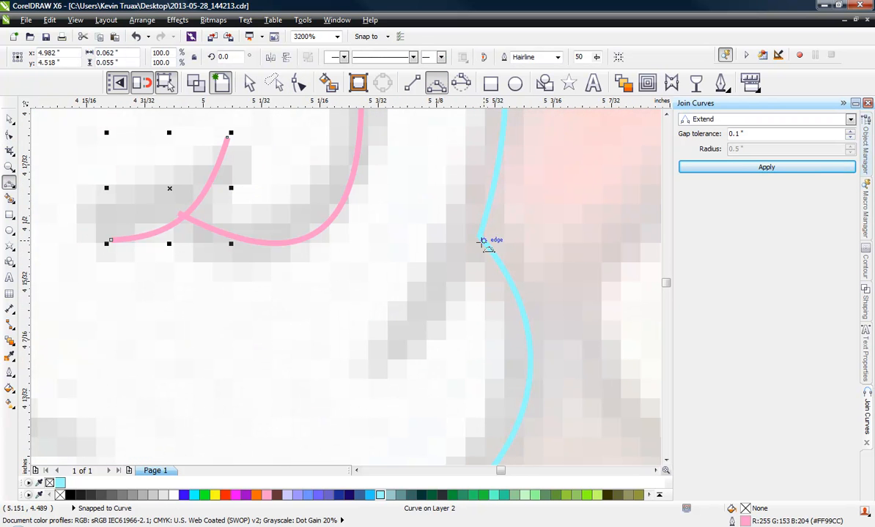
left_click_drag(479, 237, 361, 371)
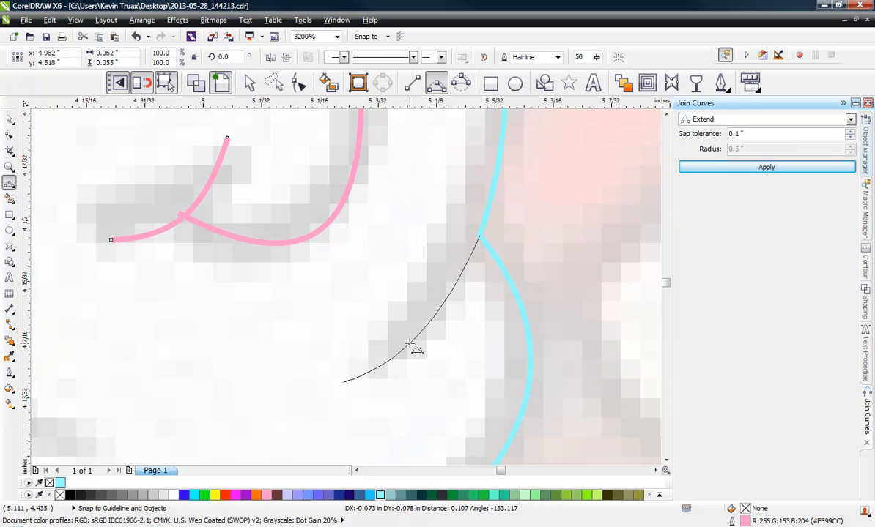
left_click(414, 347)
scroll(404, 294, "down", 1)
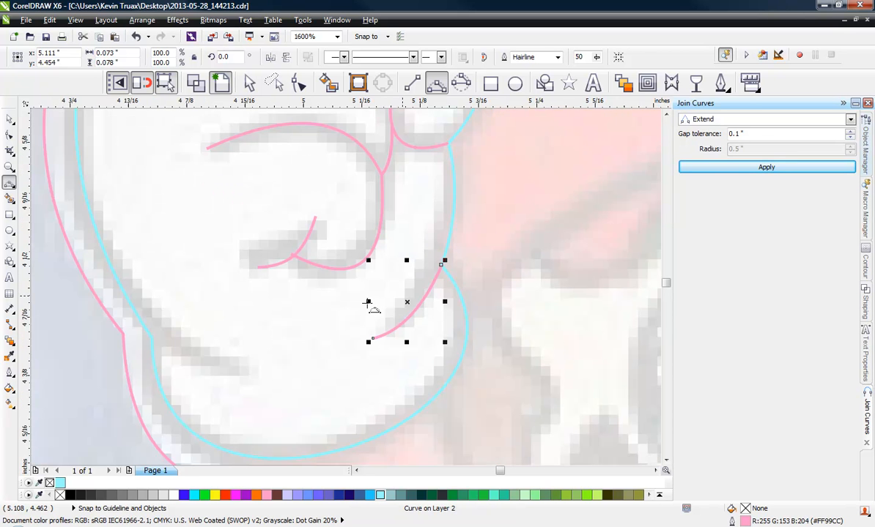
left_click_drag(152, 338, 246, 374)
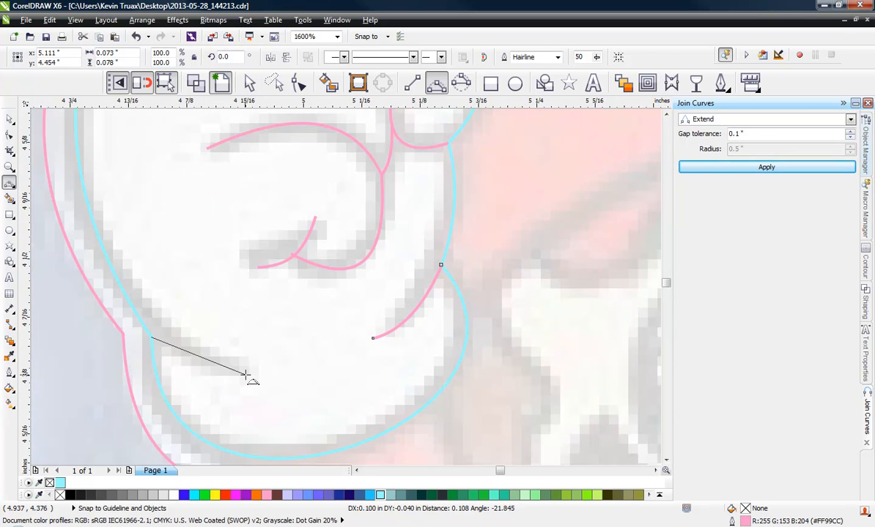
left_click(189, 365)
scroll(383, 312, "down", 1)
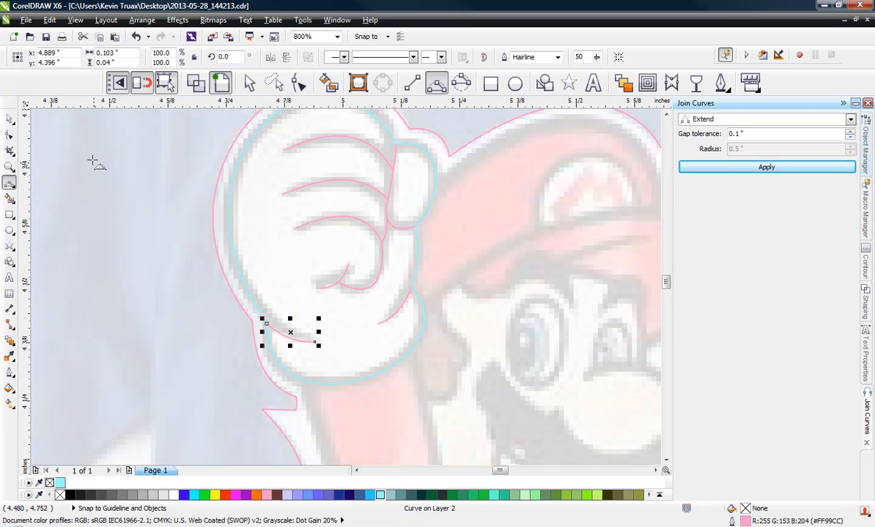
Step: Select all the raised glove's outline and crease curves and set their outline color to black
left_click(10, 117)
left_click(327, 244)
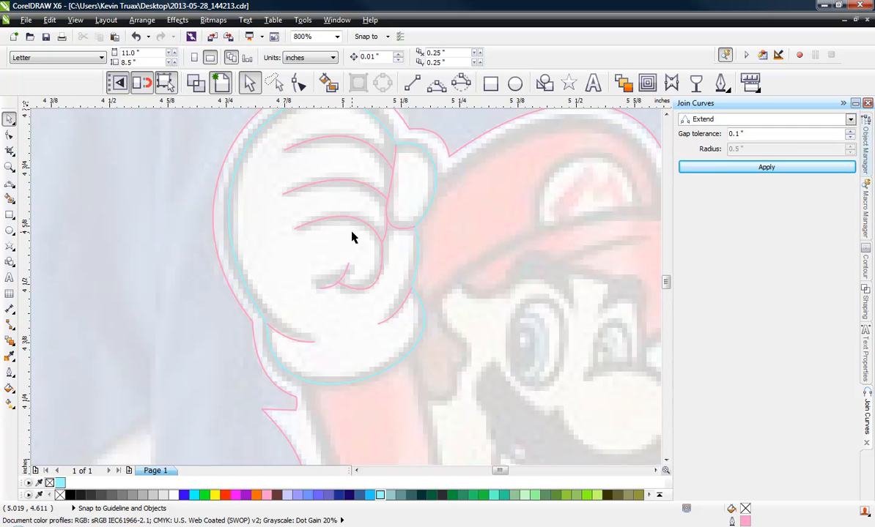
scroll(354, 236, "down", 1)
scroll(354, 196, "up", 1)
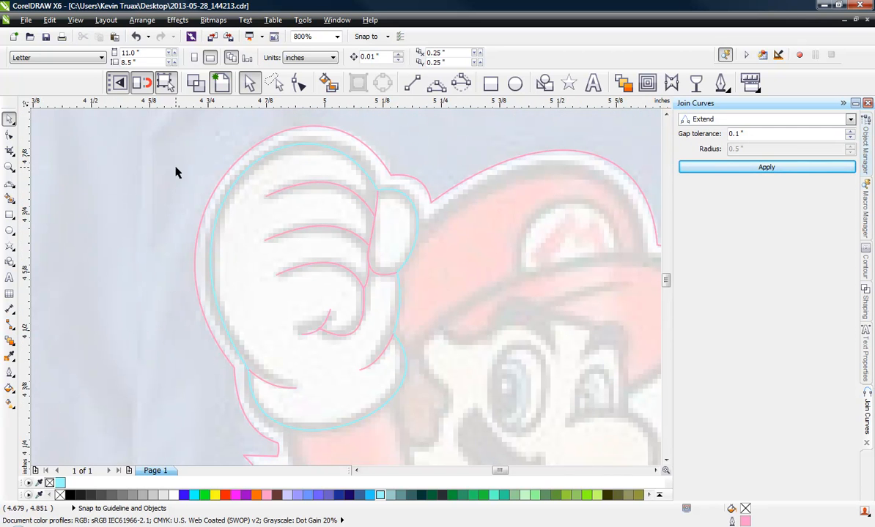
left_click_drag(142, 130, 436, 445)
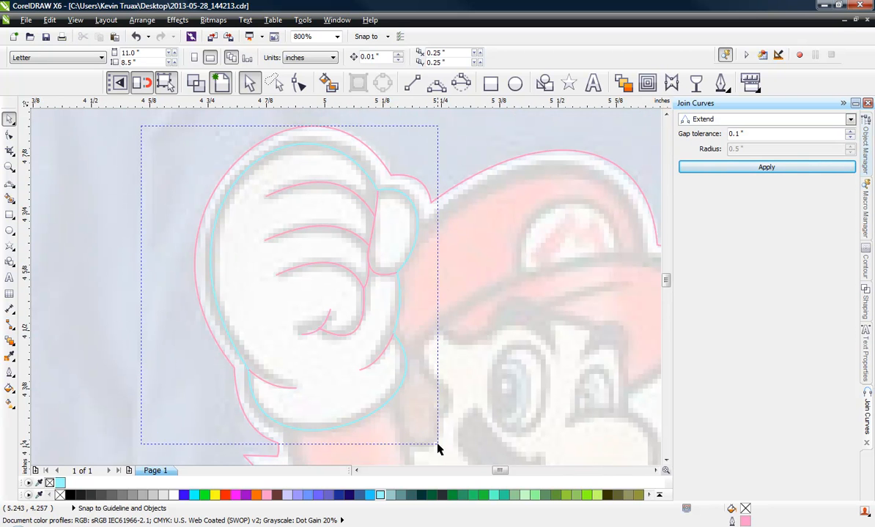
right_click(70, 495)
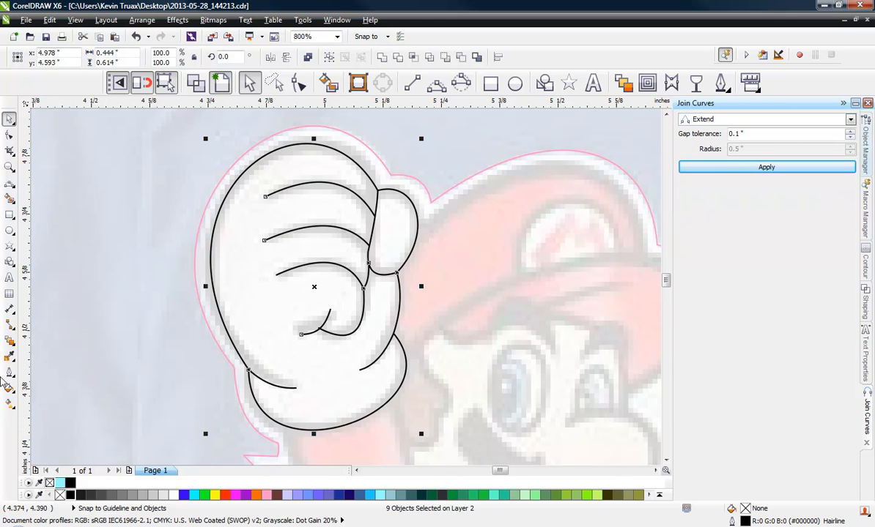
Step: Set the selected glove curves' outline width to 1 pt and deselect them
left_click(10, 372)
mouse_move(11, 354)
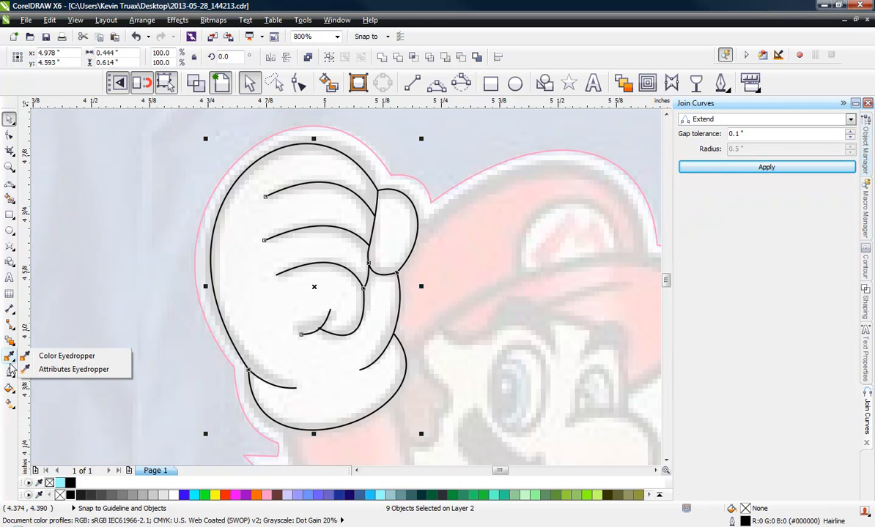
mouse_move(10, 372)
left_click(58, 274)
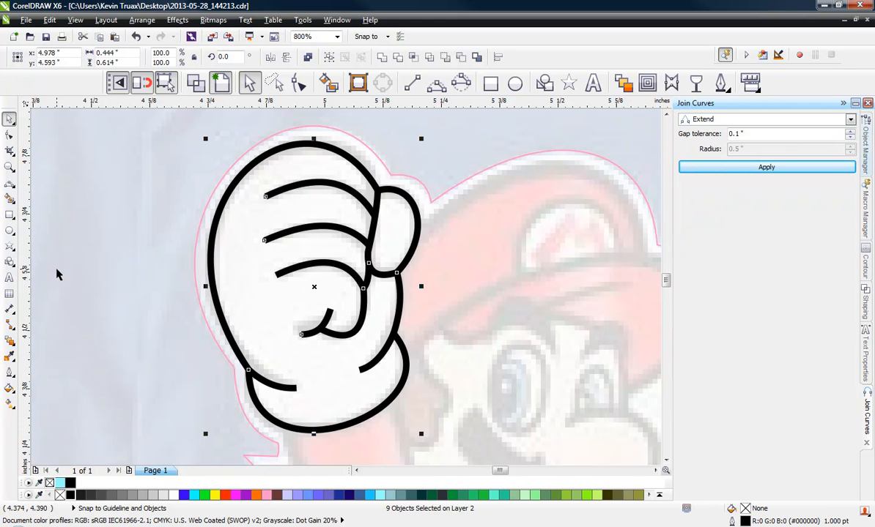
key("Escape")
Step: Trace the raised arm's outer edge with a 3-point arc about 0.47 in tall, starting inside the glove's cuff
scroll(262, 203, "down", 1)
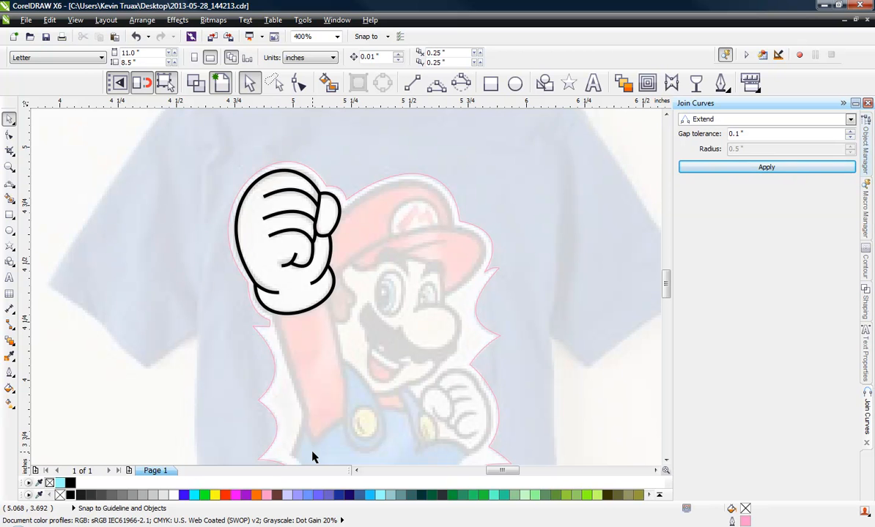
scroll(314, 439, "up", 1)
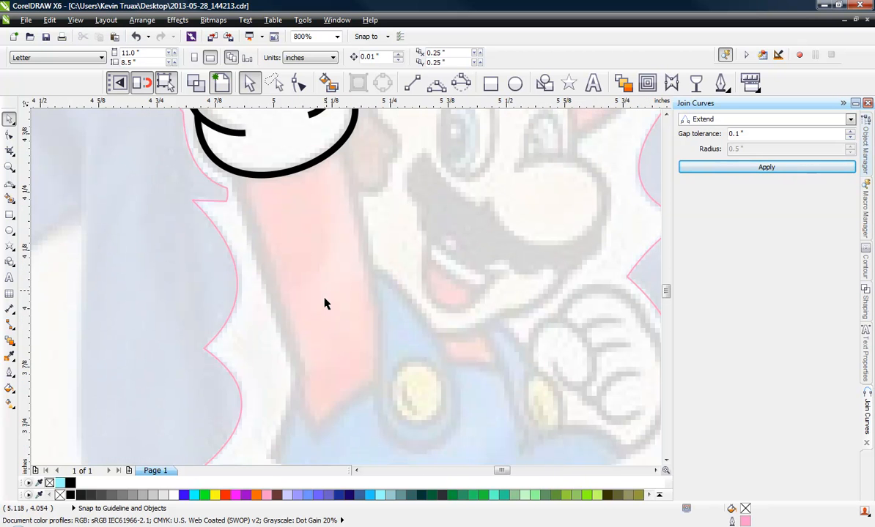
scroll(324, 308, "down", 1)
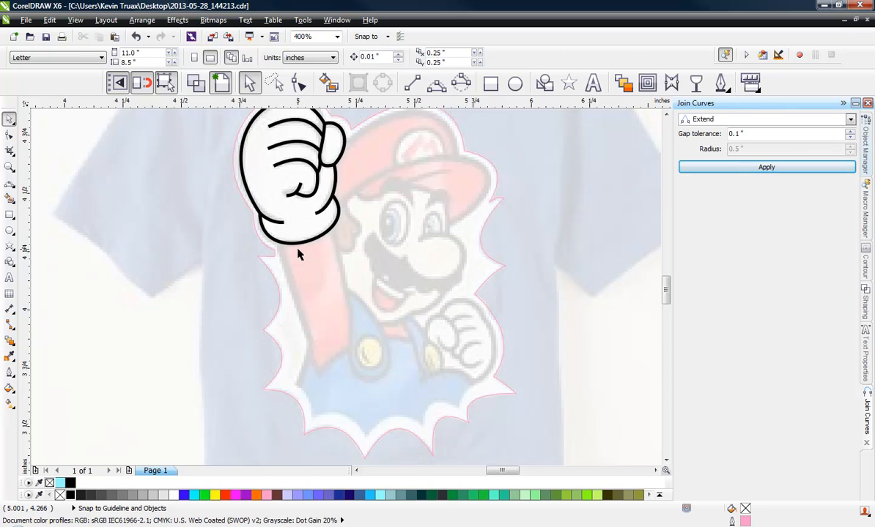
scroll(300, 266, "up", 1)
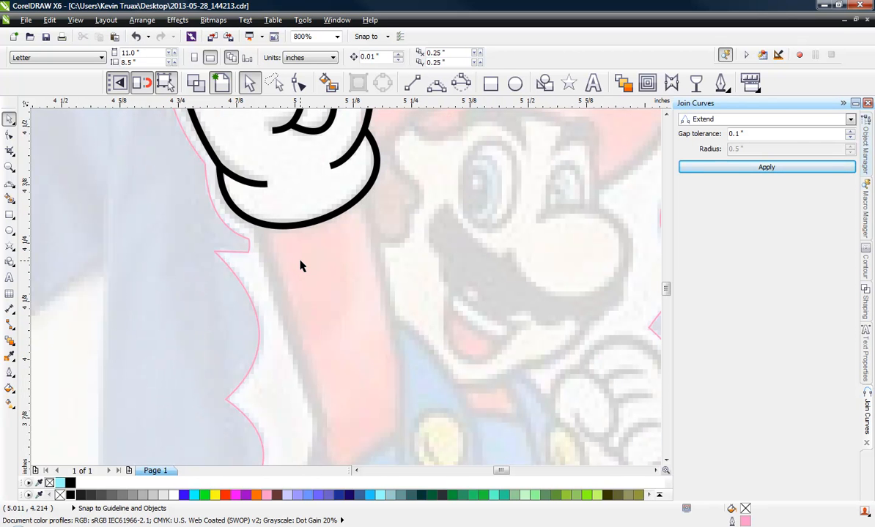
left_click(436, 83)
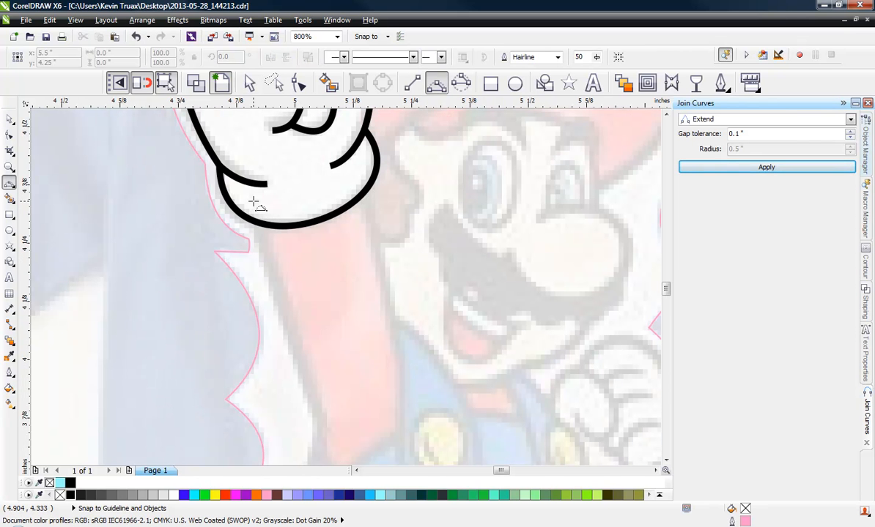
scroll(252, 202, "down", 2)
scroll(266, 205, "up", 2)
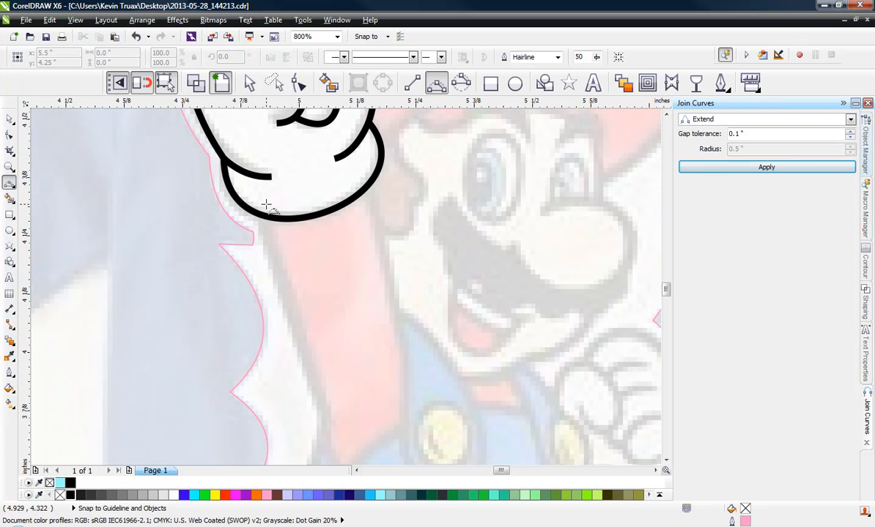
left_click(257, 197)
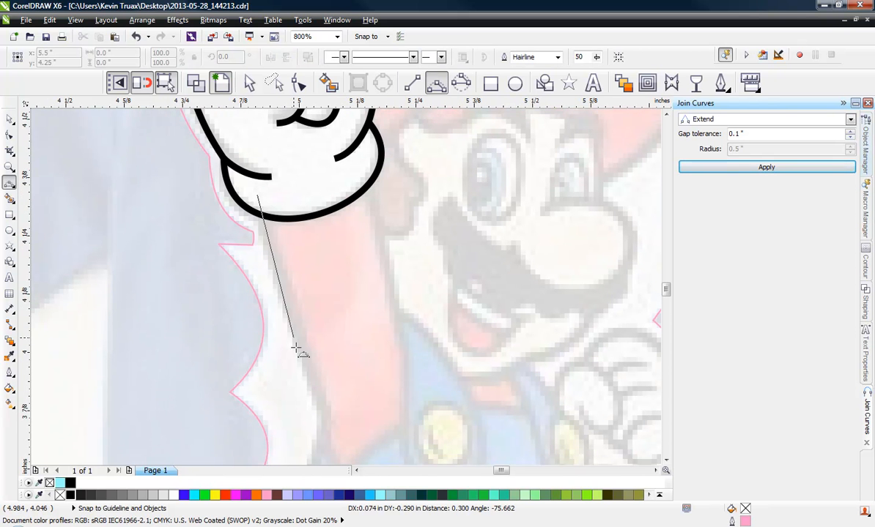
left_click_drag(327, 425, 324, 414)
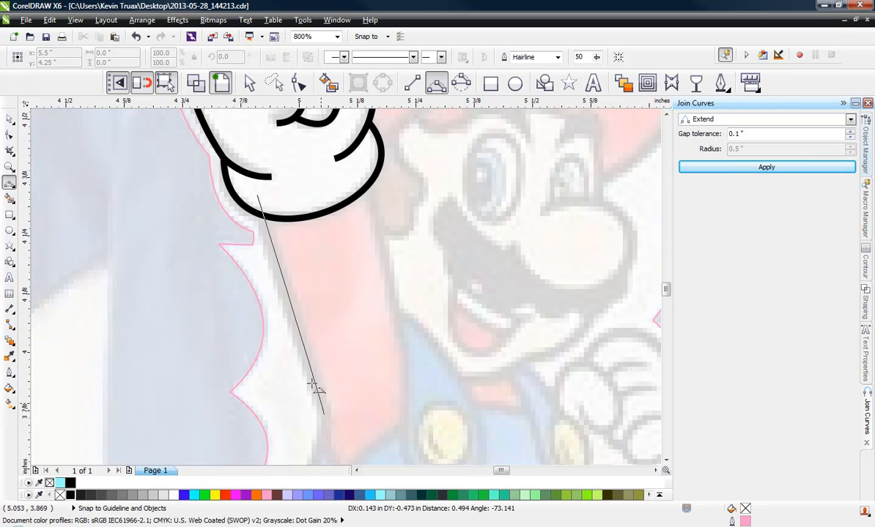
left_click(291, 313)
scroll(322, 344, "down", 1)
scroll(323, 348, "up", 2)
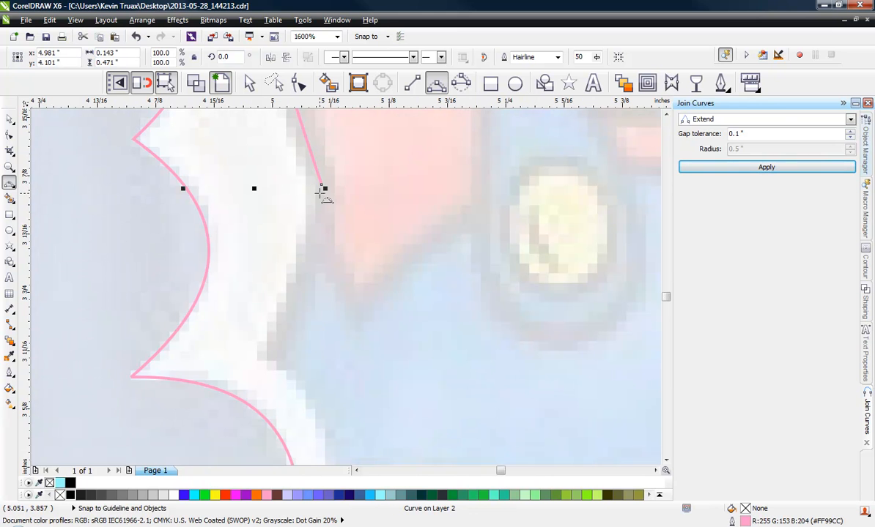
Step: Extend the raised arm's outline with three connected 3-point arcs, down to the sleeve's pointed tip and back up toward the nearer overalls button
left_click_drag(320, 184, 321, 251)
left_click(323, 251)
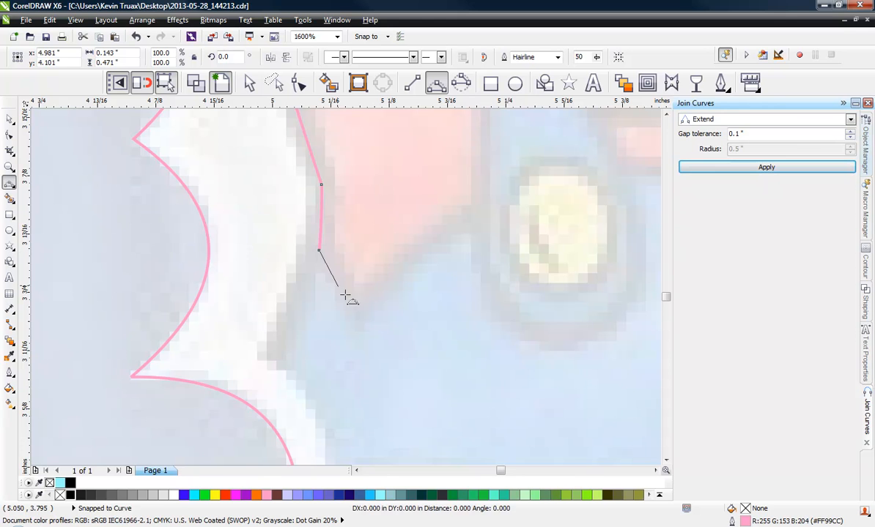
mouse_move(358, 323)
left_mouse_down()
mouse_move(342, 277)
mouse_move(359, 322)
left_mouse_up()
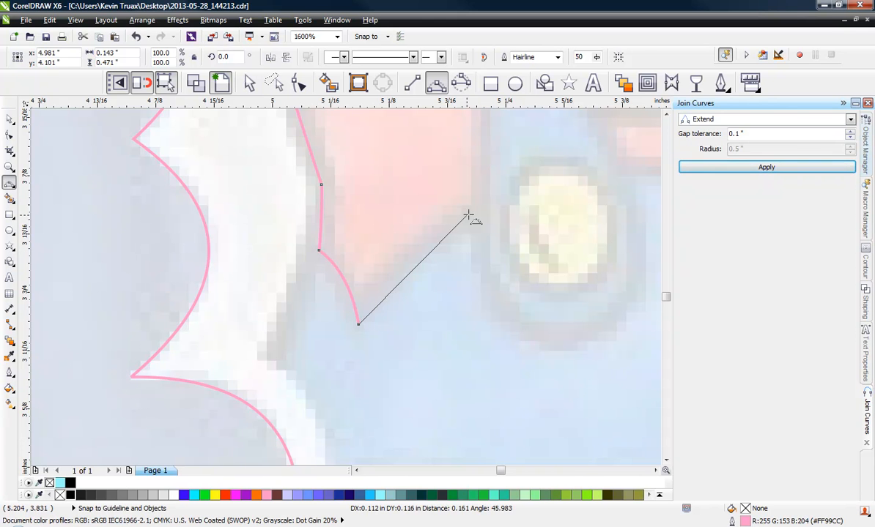
left_click_drag(474, 212, 366, 348)
Step: Trace the arm's face-side edge with two 3-point arcs into the cuff and close the outline there, about 0.31 by 0.68 in overall
scroll(365, 348, "down", 2)
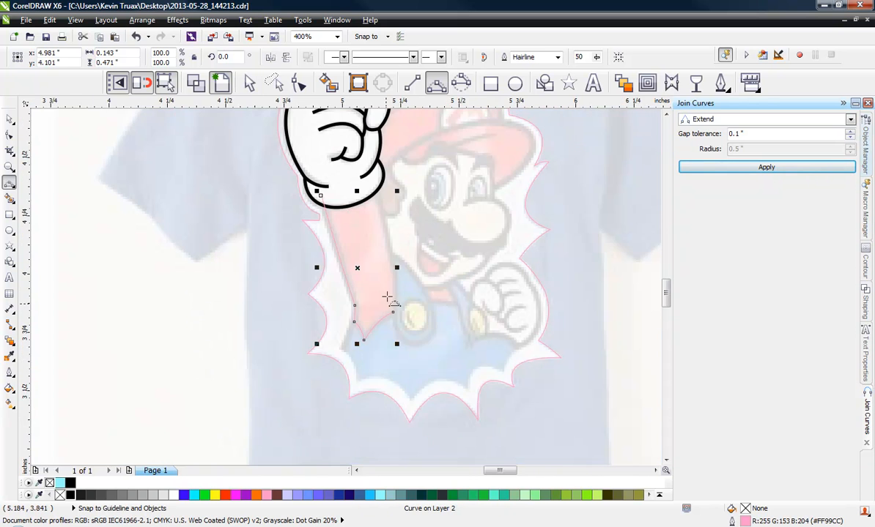
scroll(411, 334, "up", 1)
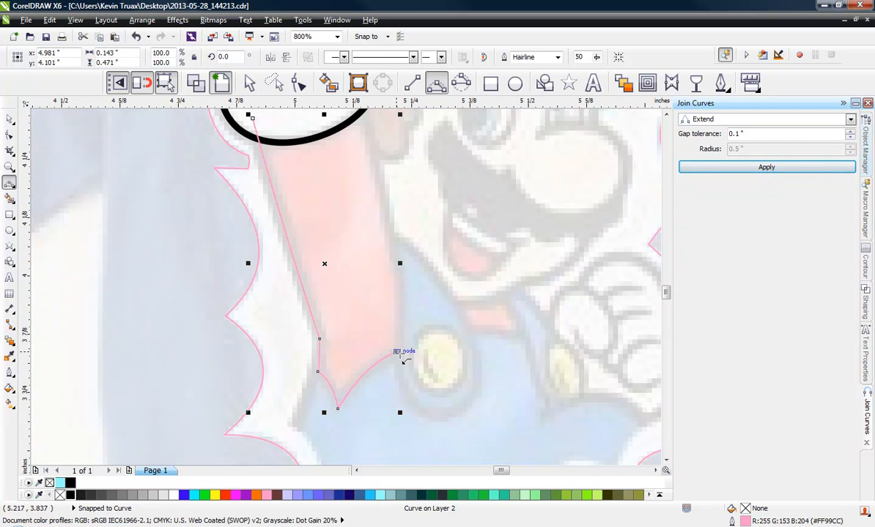
left_click_drag(396, 351, 391, 228)
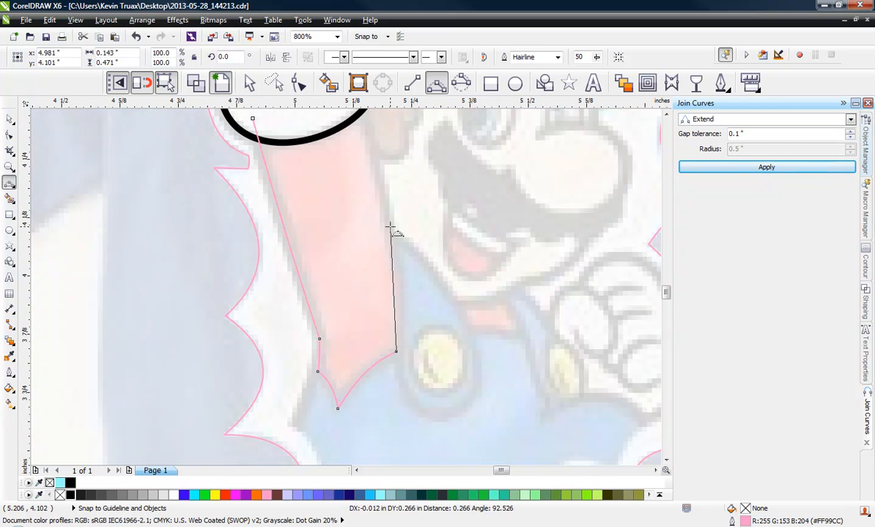
left_click(400, 283)
scroll(337, 326, "down", 1)
scroll(329, 214, "up", 2)
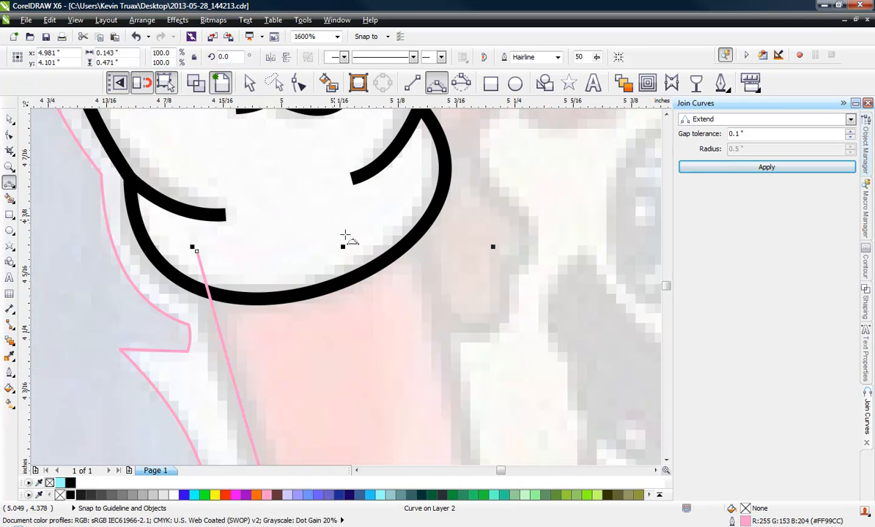
scroll(346, 239, "down", 1)
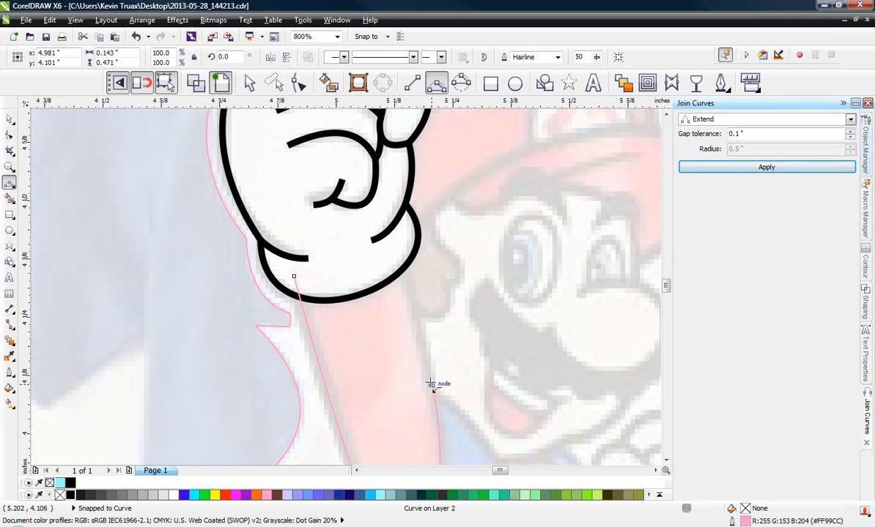
left_click_drag(431, 384, 400, 253)
left_click(399, 250)
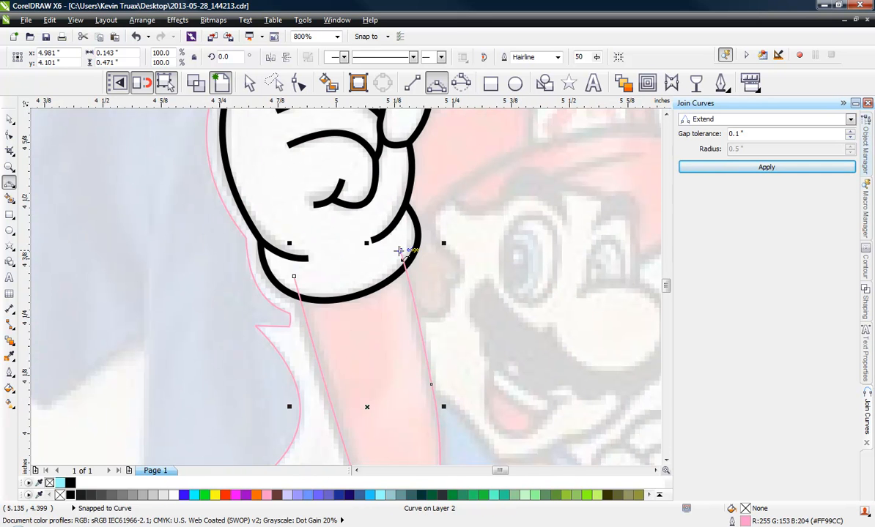
left_click_drag(399, 249, 294, 276)
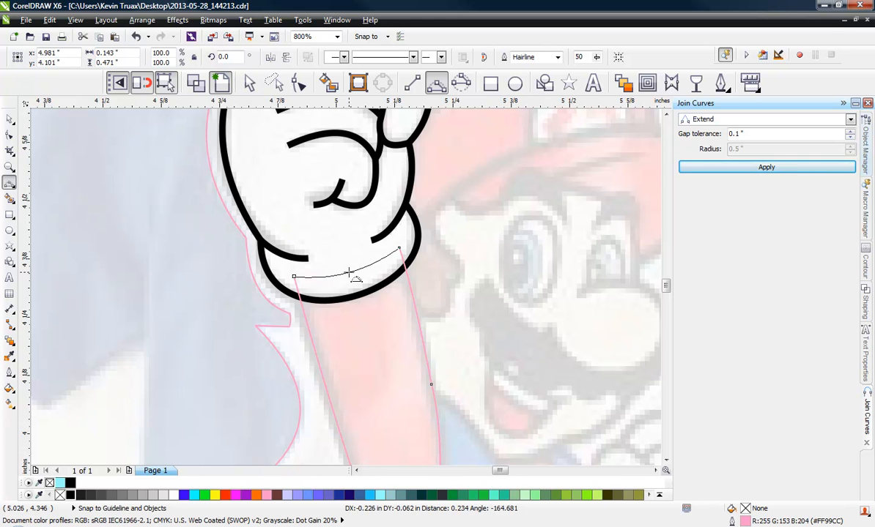
left_click(350, 273)
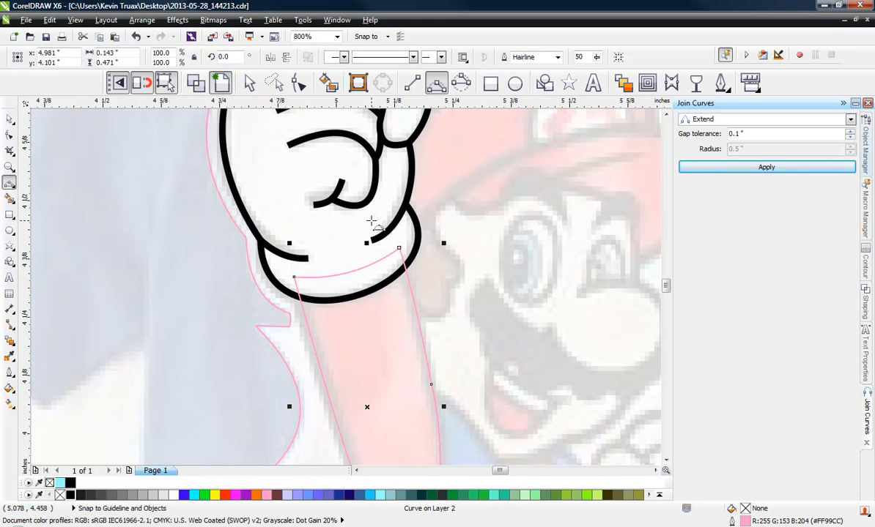
Step: Fill the closed arm shape with red (#FF0000), give it a black 1 pt outline, and deselect it
scroll(371, 221, "down", 2)
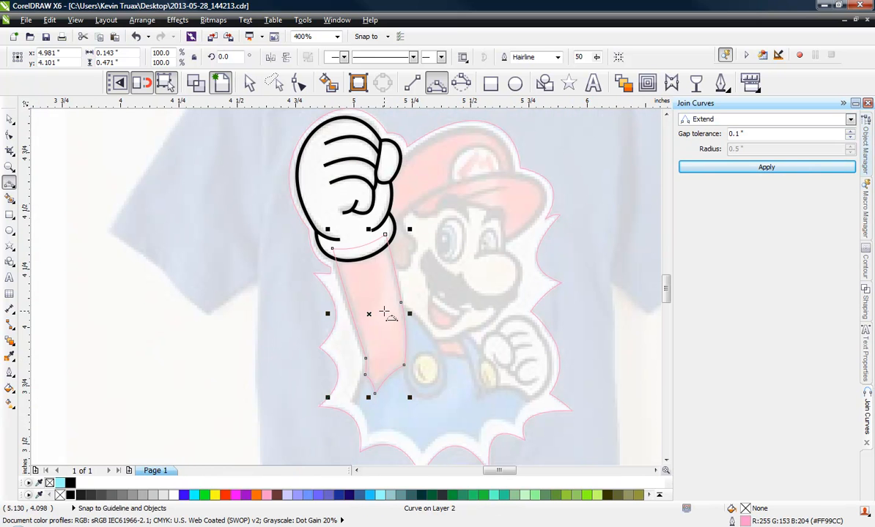
left_click(224, 495)
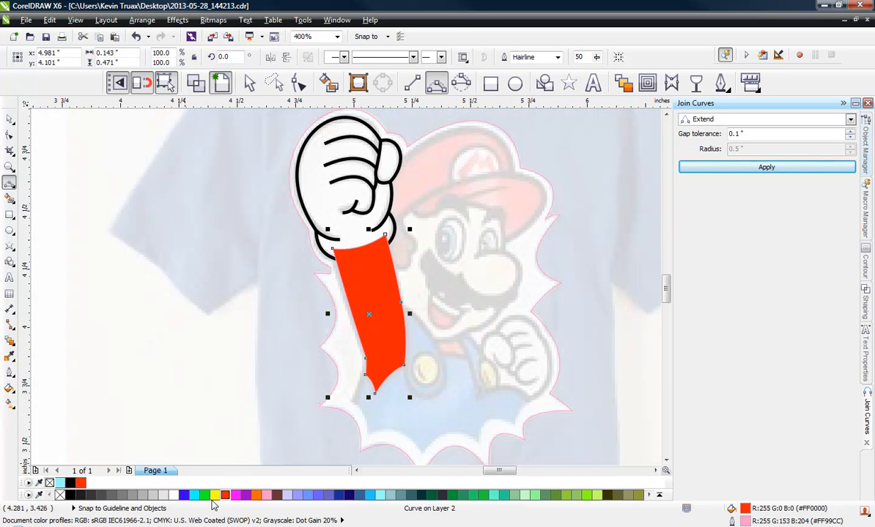
right_click(70, 496)
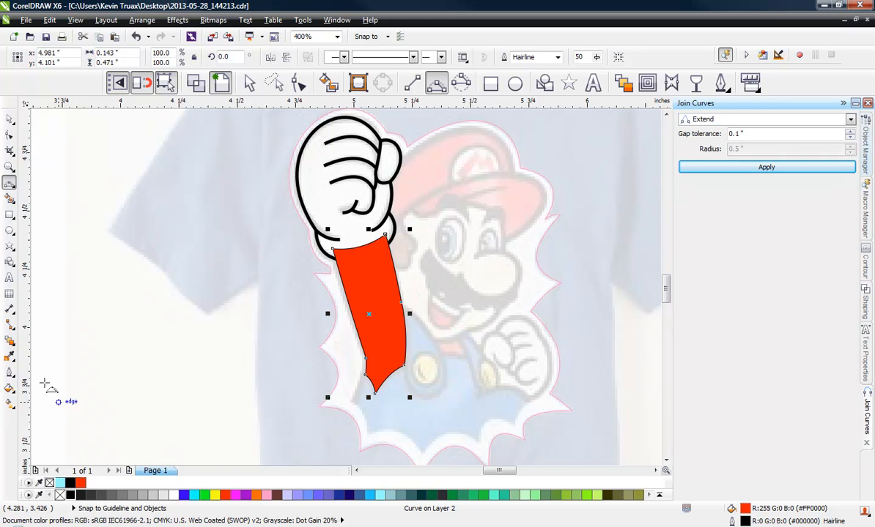
left_click(10, 372)
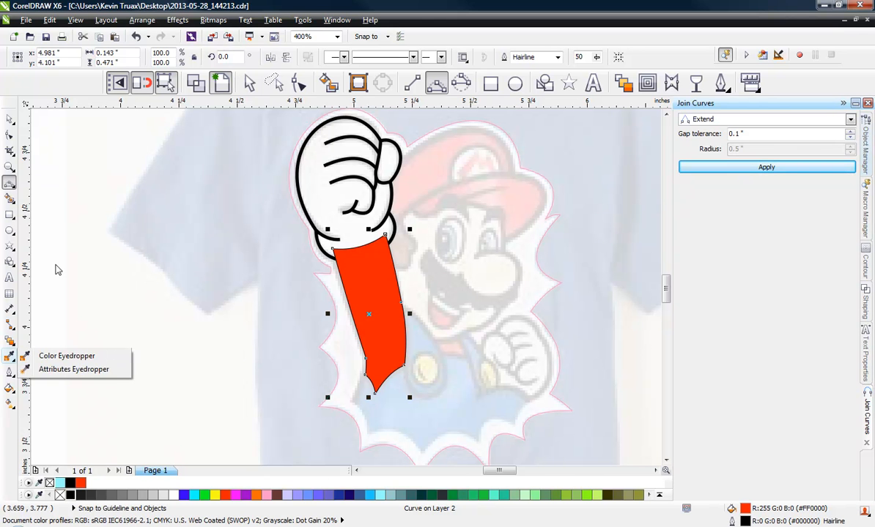
left_click(44, 272)
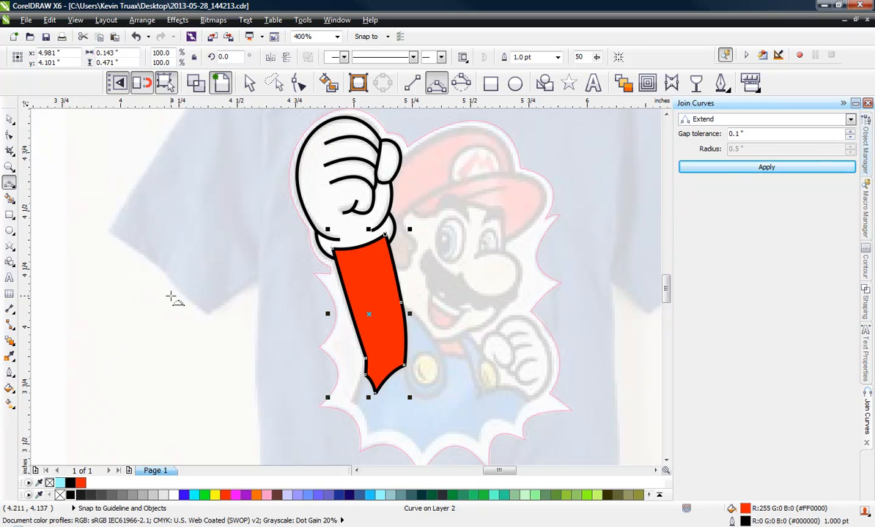
left_click(10, 119)
left_click(90, 316)
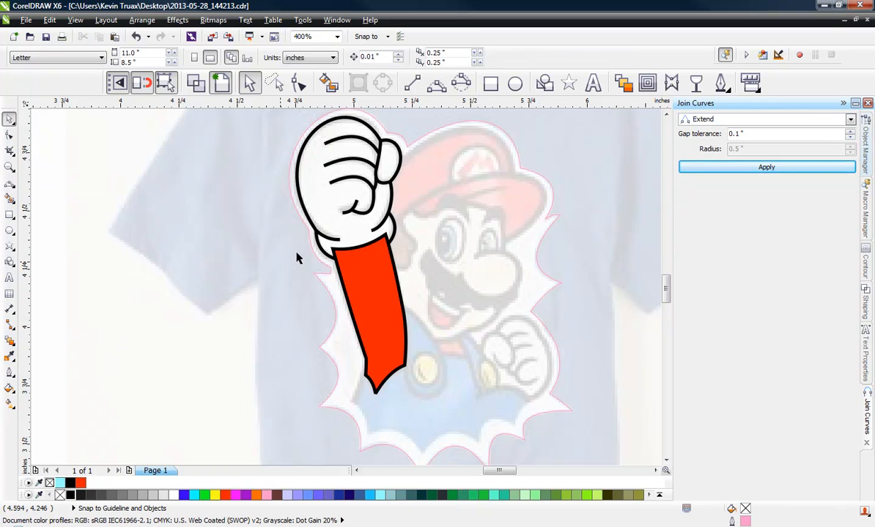
Step: Send the red arm behind the glove outline, fill the glove with light gray (#E6E6E6), and deselect it
left_click(360, 281)
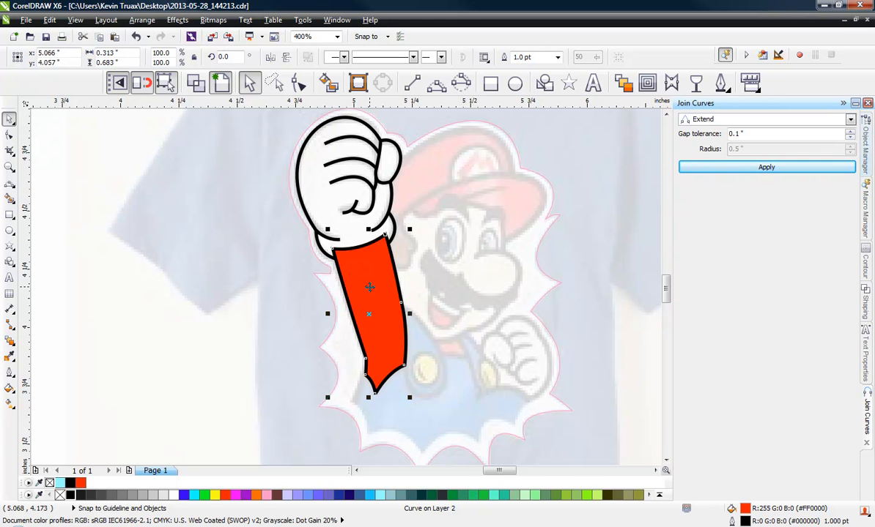
key("ctrl+Page_Down")
left_click(318, 206)
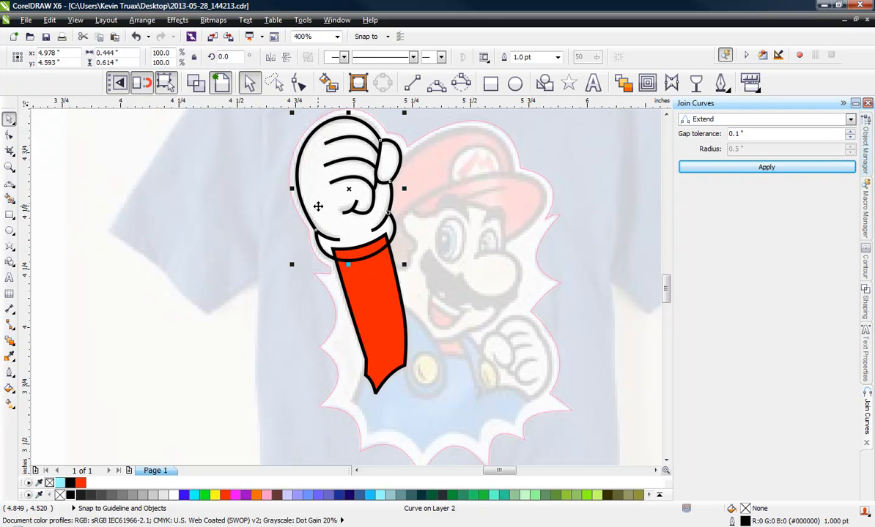
left_click(163, 496)
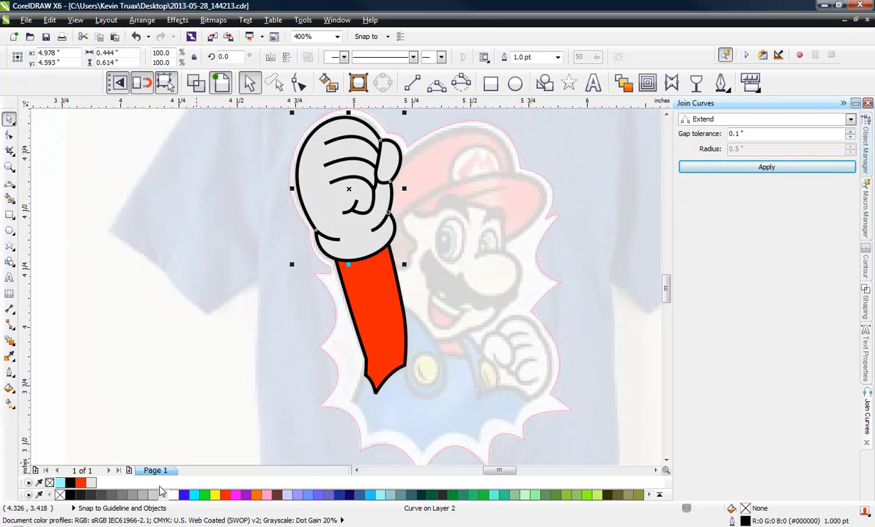
left_click(104, 407)
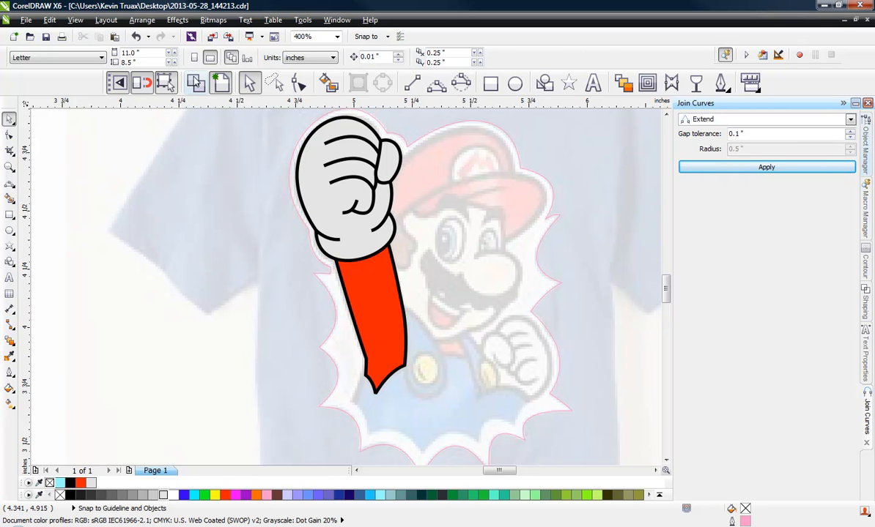
Step: In wireframe view, trim away the part of the arm overlapped by the glove outline, and restore the color view
left_click(195, 80)
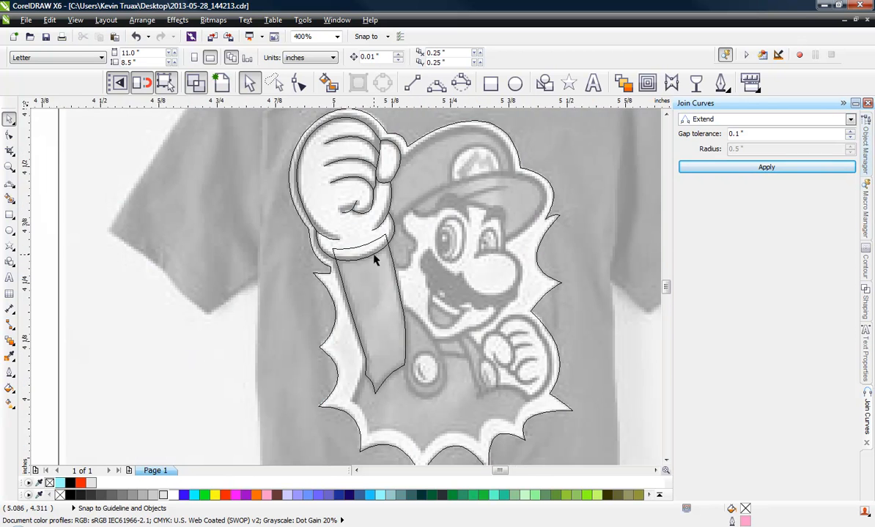
scroll(374, 256, "up", 2)
scroll(408, 190, "down", 1)
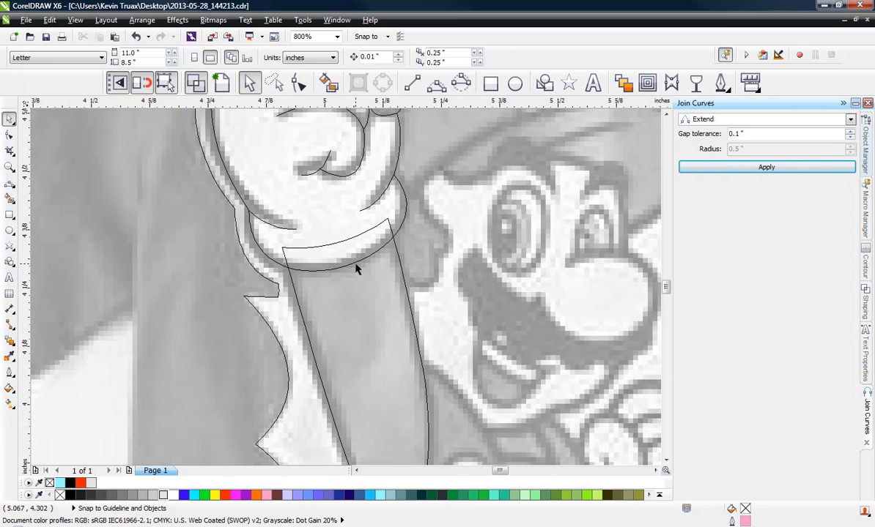
left_click(262, 234)
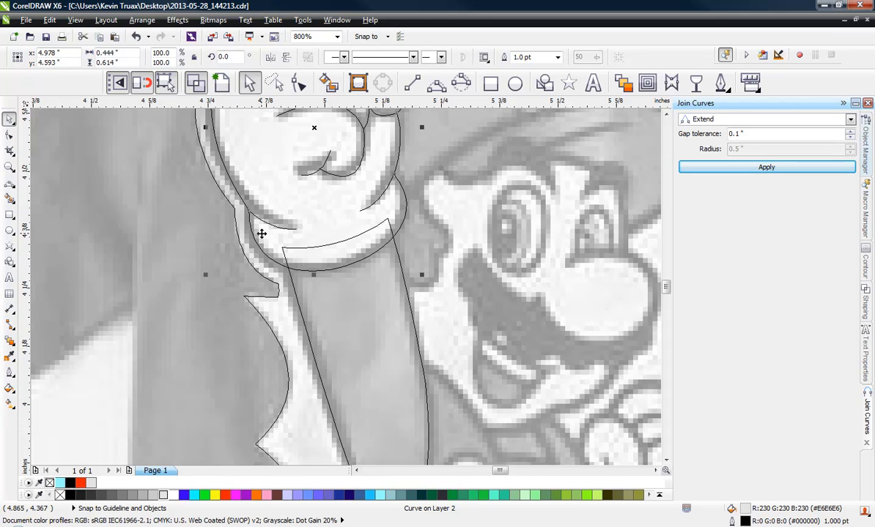
left_click(314, 331, "shift")
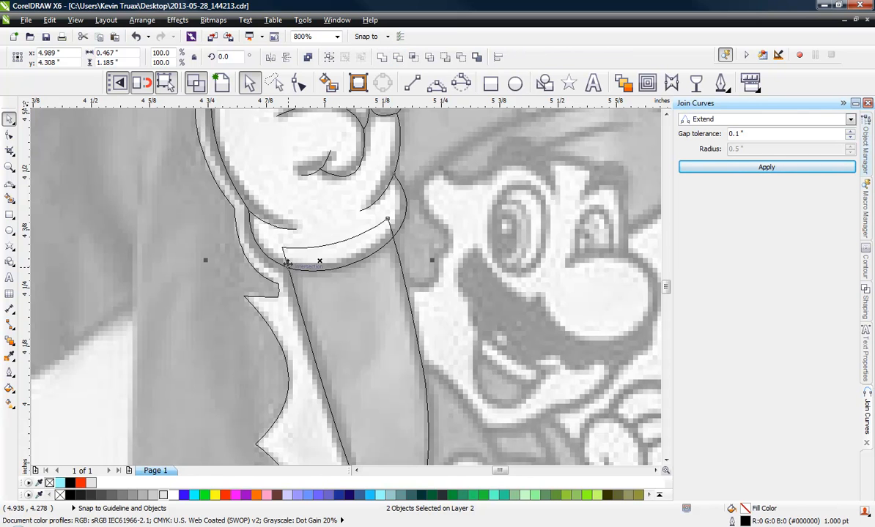
left_click(397, 57)
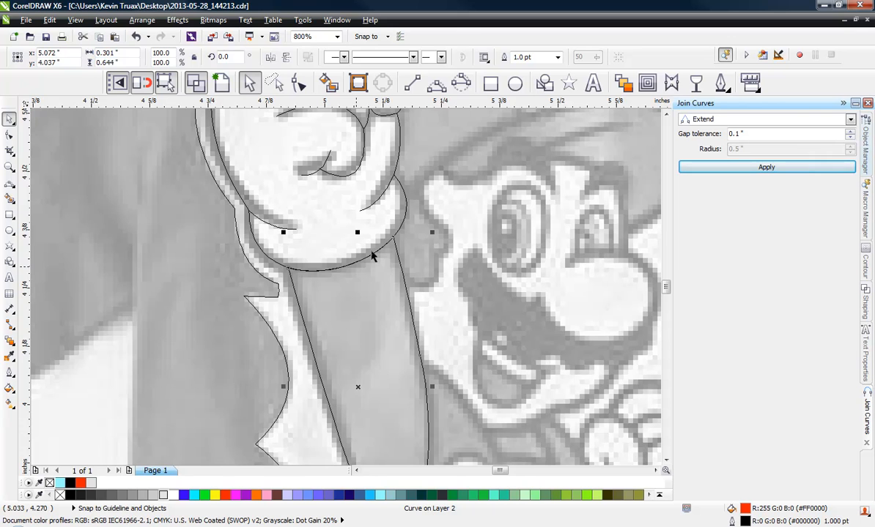
left_click(228, 86)
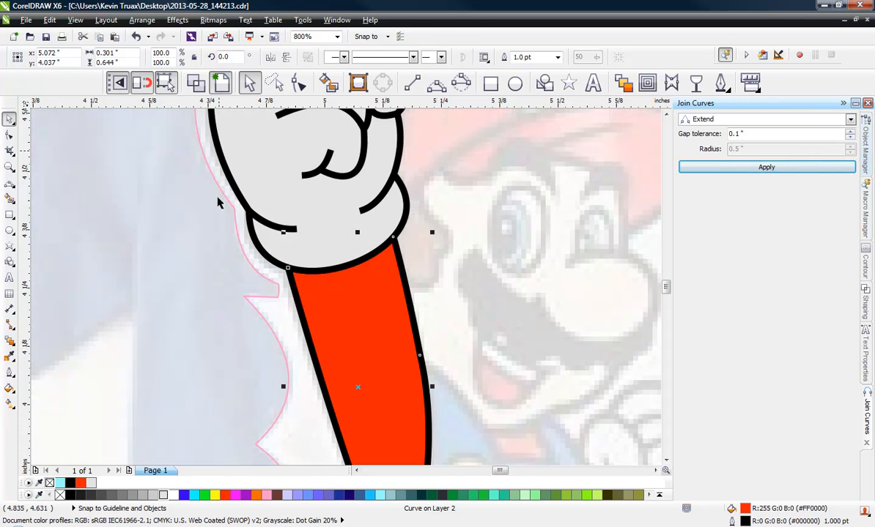
left_click(206, 242)
scroll(277, 245, "down", 1)
Step: Examine the arm and glove curves in the Object Manager to check their stacking order on Layer 2
left_click(292, 285)
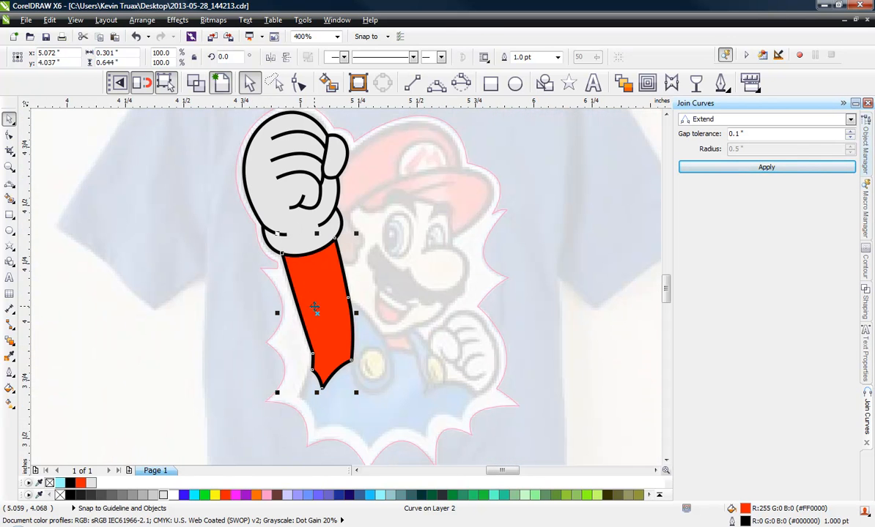
left_click(867, 147)
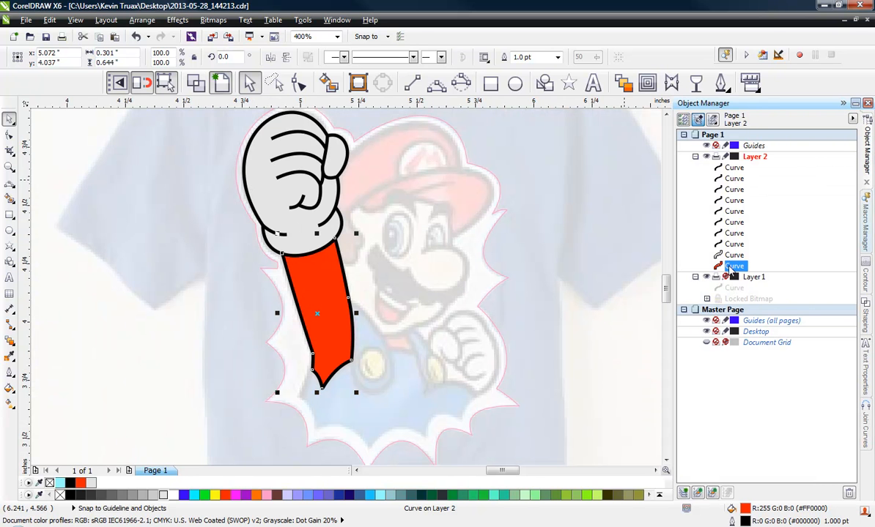
left_click(736, 255)
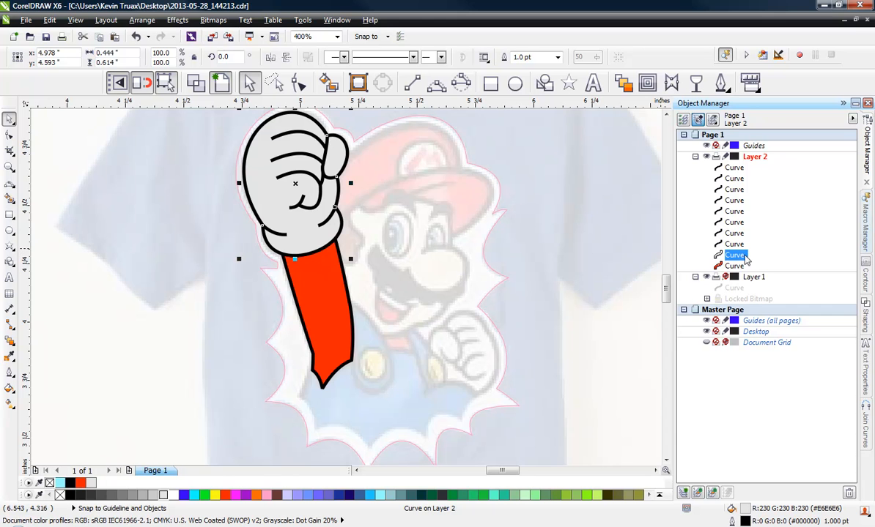
left_click(335, 288)
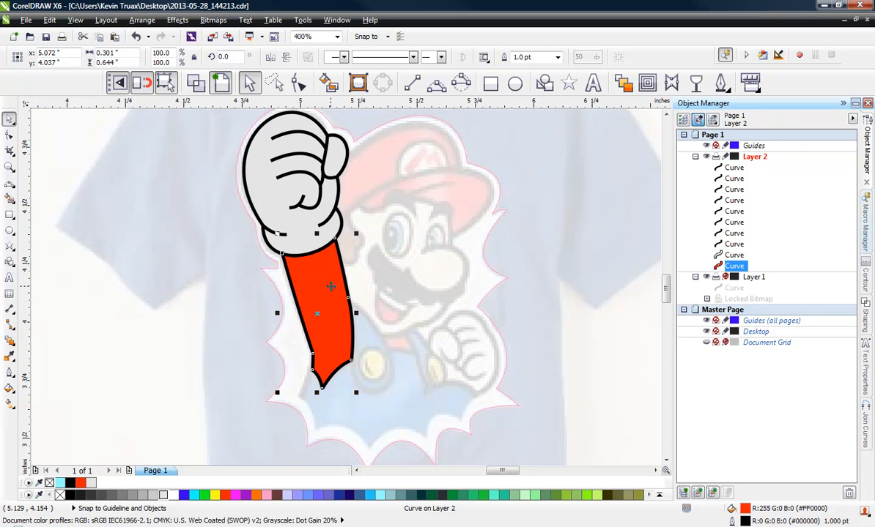
left_click(295, 219)
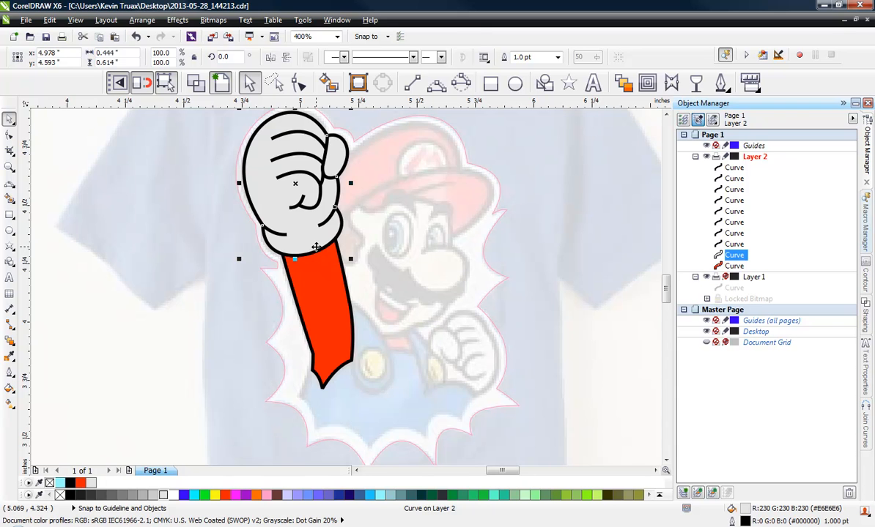
left_click(734, 267)
left_click(187, 309)
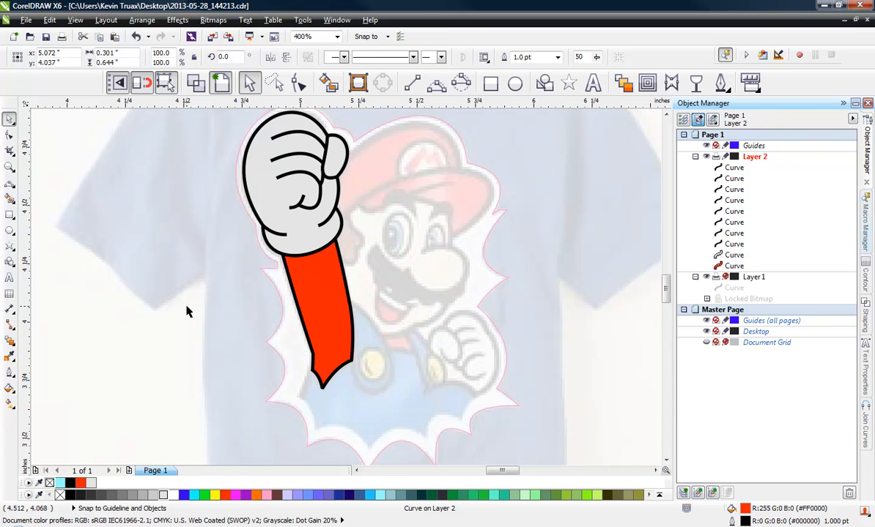
Step: Reshape the lowest hooked finger crease inside the glove into a rounder arc by adjusting both its control handles, and deselect it
scroll(286, 232, "up", 4)
scroll(279, 232, "down", 2)
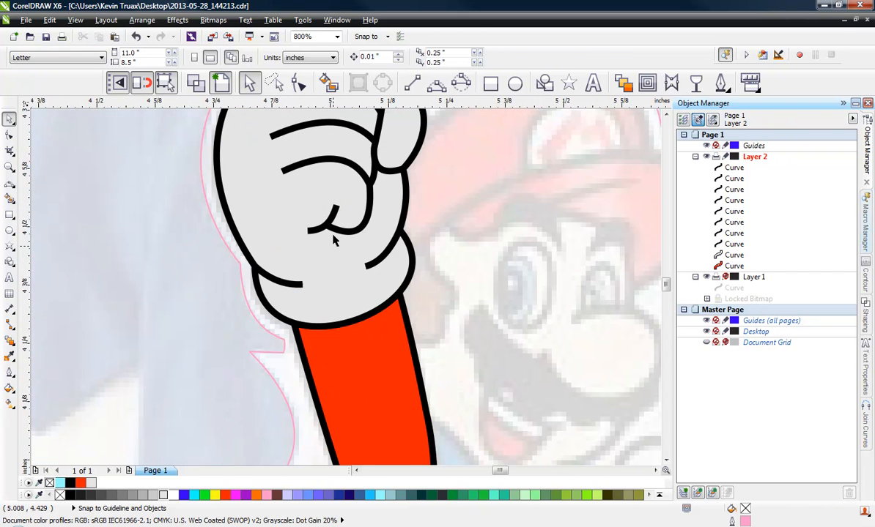
scroll(334, 233, "up", 2)
left_click(330, 227)
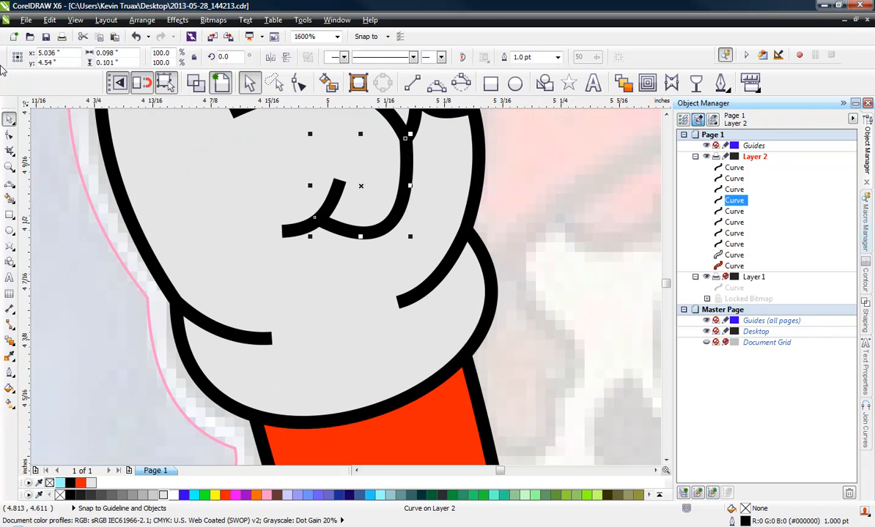
left_click(9, 134)
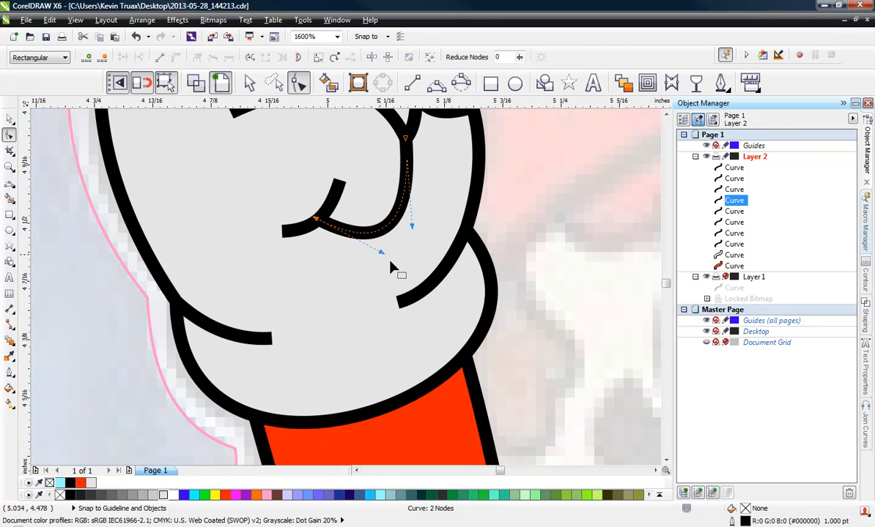
left_click_drag(382, 252, 343, 268)
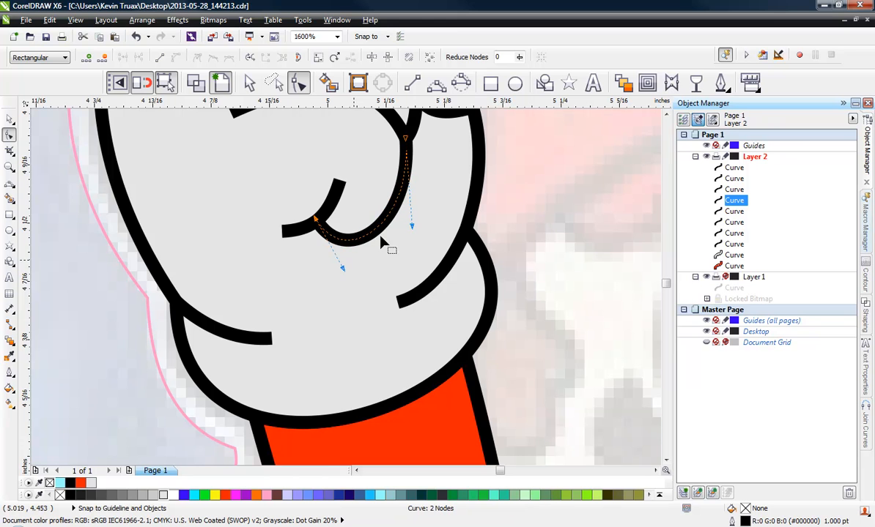
left_click(430, 229)
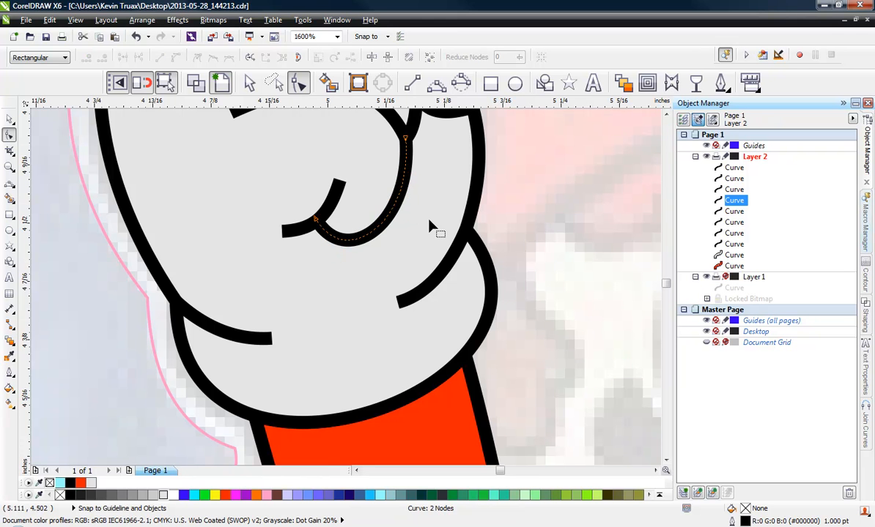
left_click(406, 138)
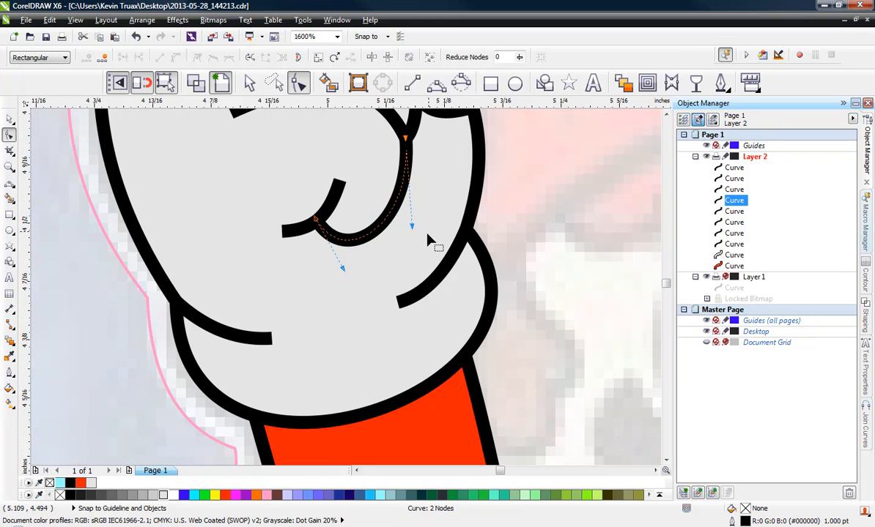
left_click_drag(413, 228, 435, 222)
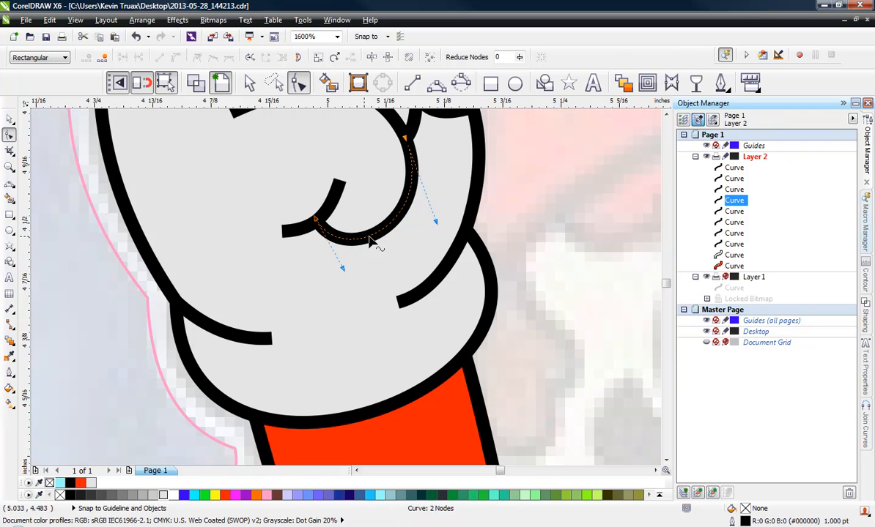
scroll(370, 242, "down", 1)
left_click(8, 119)
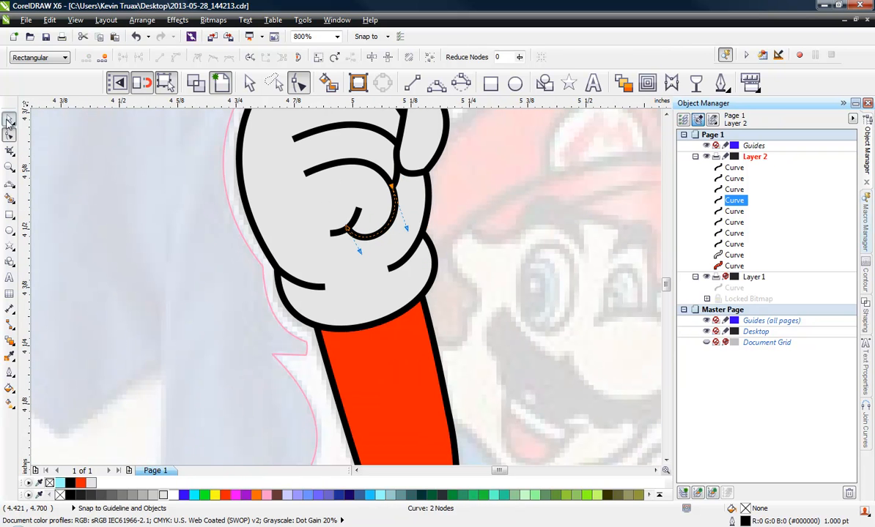
left_click(102, 217)
scroll(330, 233, "down", 1)
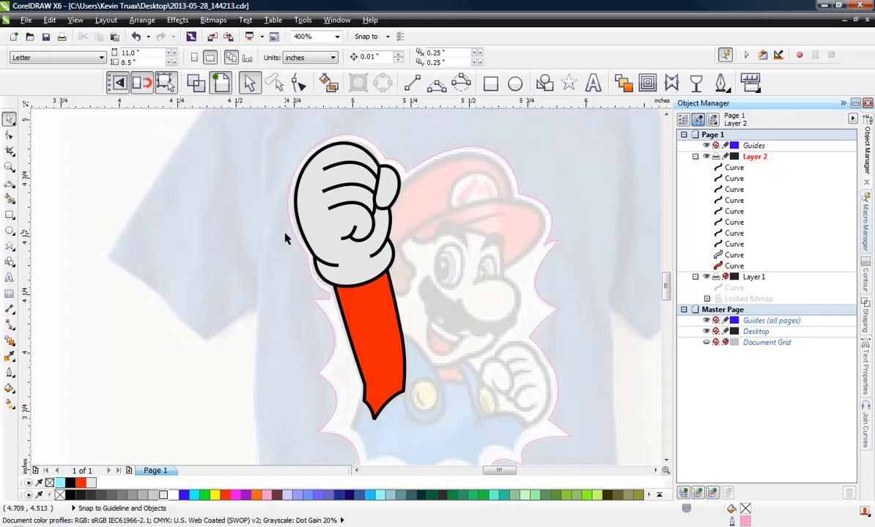
scroll(392, 315, "down", 1)
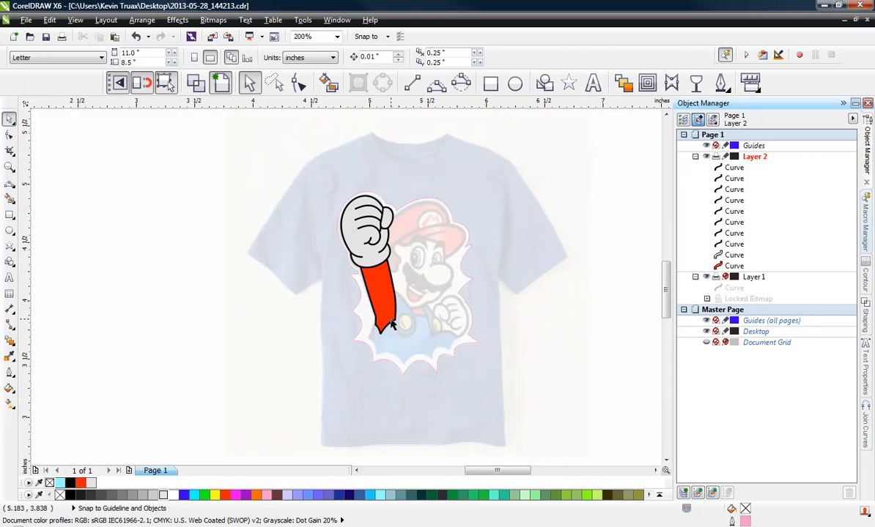
scroll(392, 325, "up", 1)
scroll(318, 293, "down", 1)
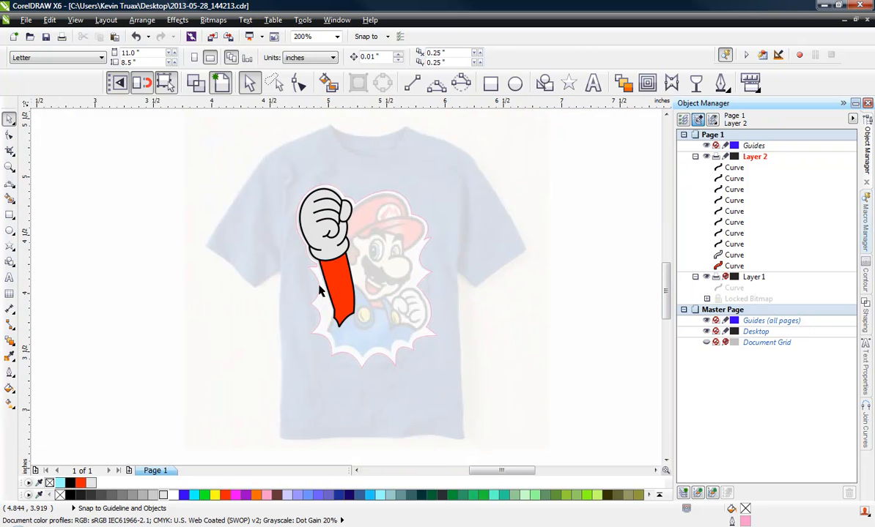
scroll(381, 213, "up", 1)
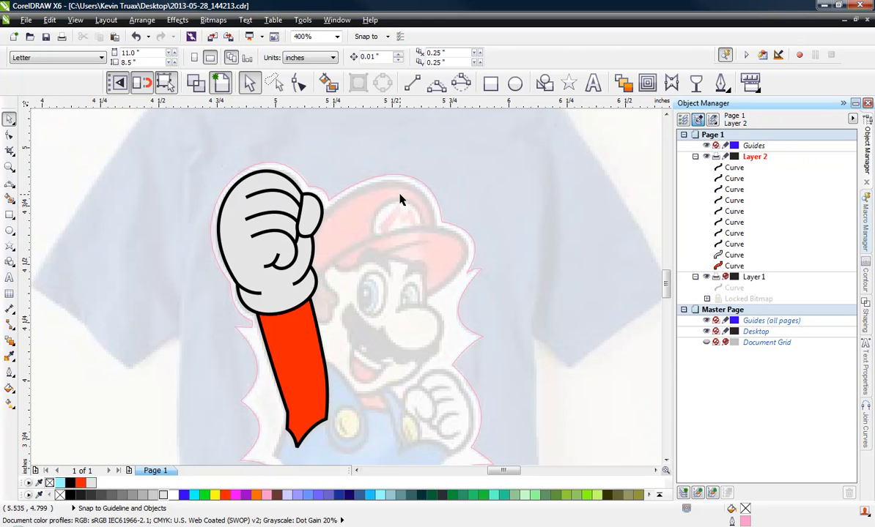
scroll(400, 199, "up", 1)
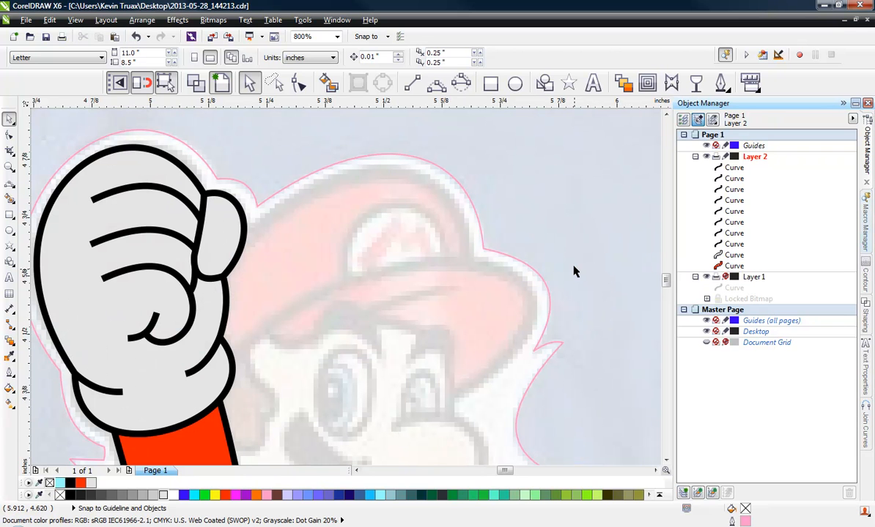
scroll(446, 194, "down", 1)
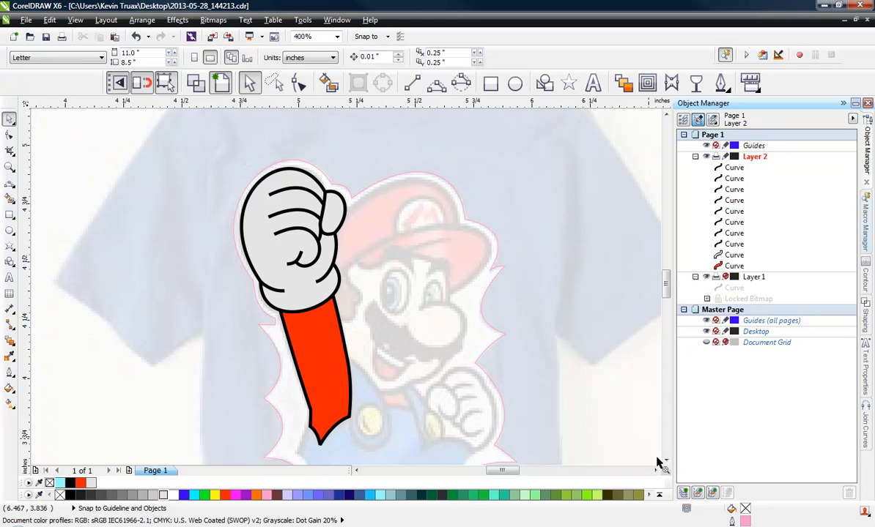
Step: Add a new layer above Layer 2 and rename Layer 2 as "Hand and Arm"
left_click(685, 493)
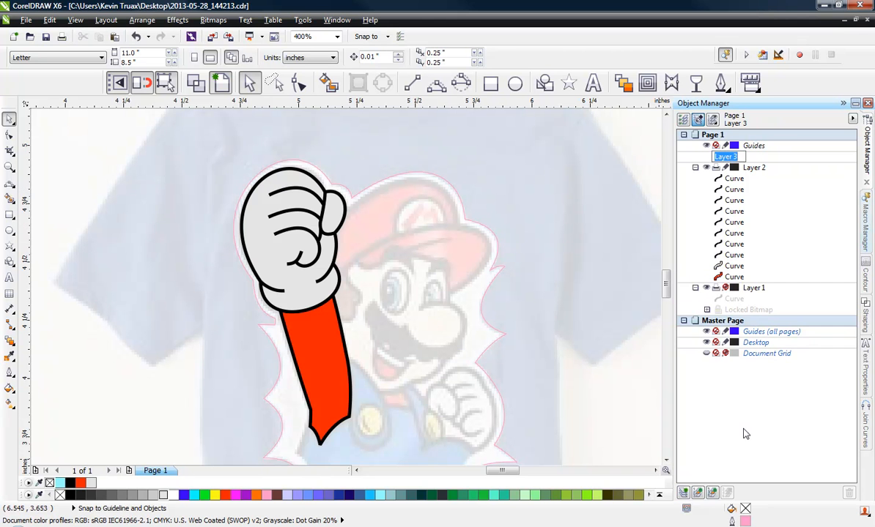
left_click(745, 434)
double_click(755, 168)
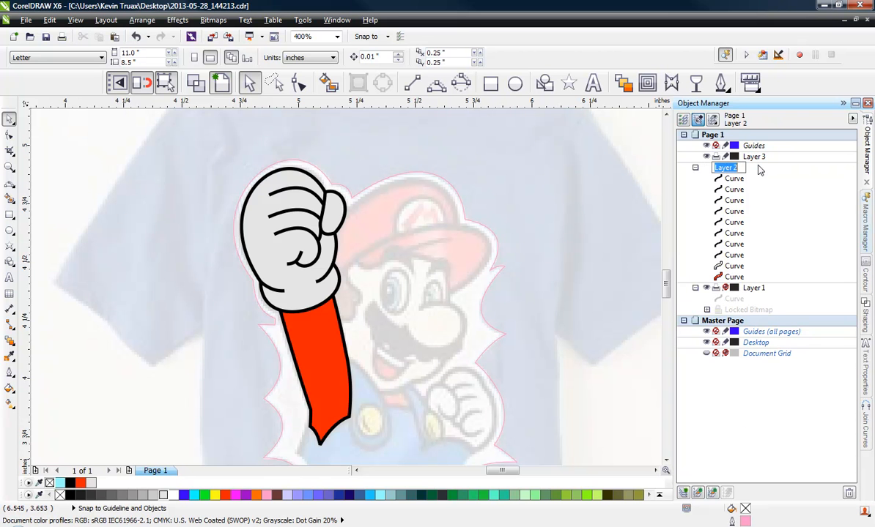
type("Hand and Arm")
key("Return")
Step: Rename the new empty layer as "Hat"
left_click(754, 156)
left_click(754, 158)
type("Hat")
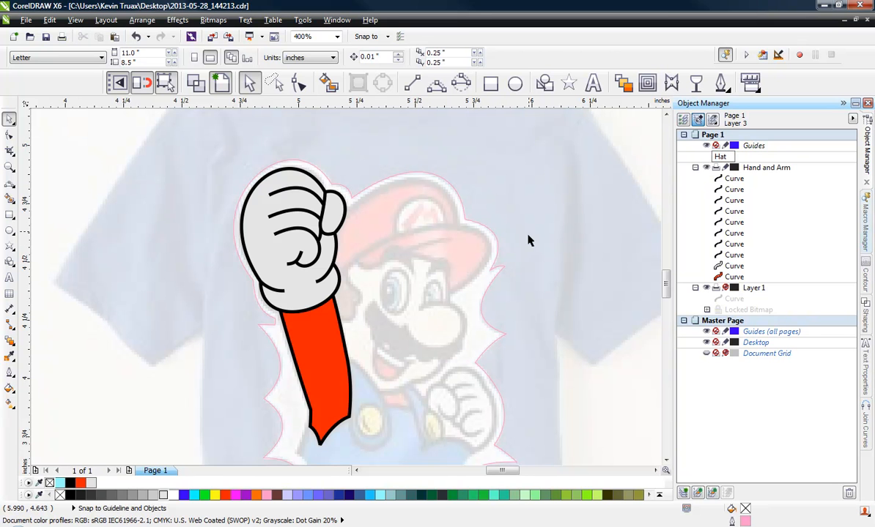
key("Return")
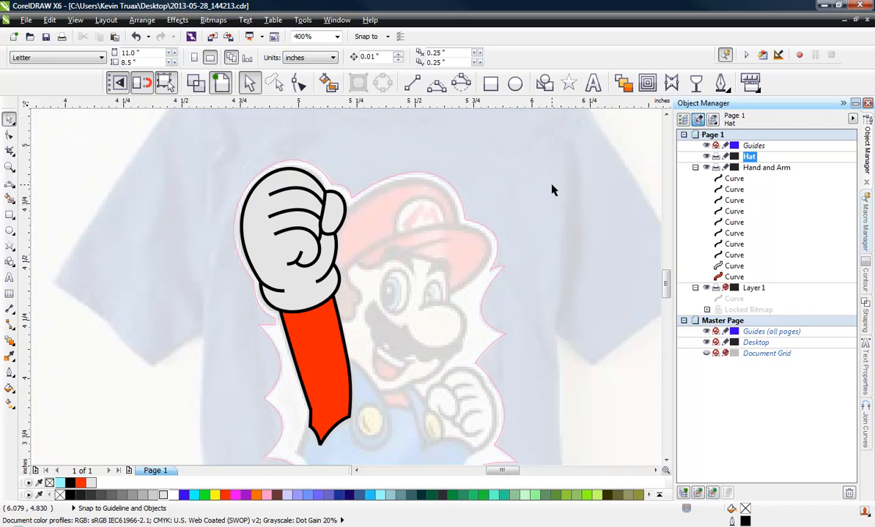
Step: On the Hat layer, draw a 3-point curve about 0.39 by 0.17 inches from inside the thumb to the hat crown's peak
scroll(359, 206, "up", 2)
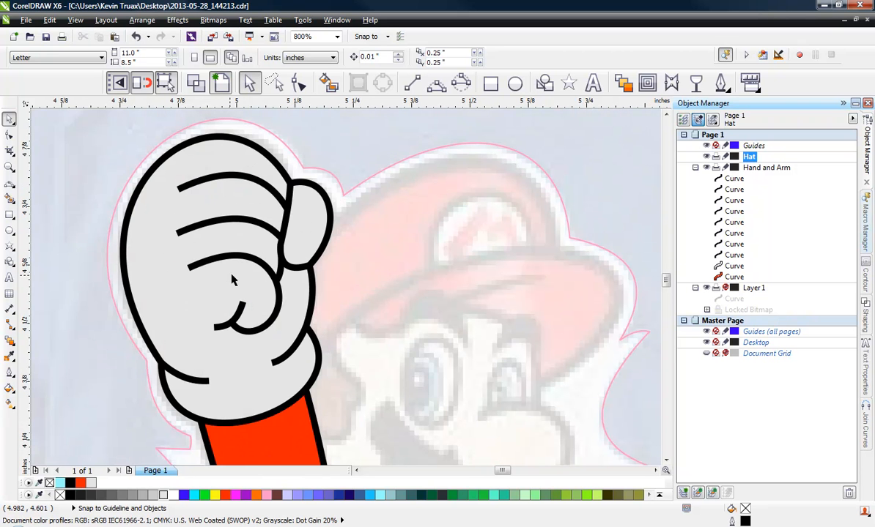
scroll(231, 281, "down", 2)
scroll(309, 245, "up", 2)
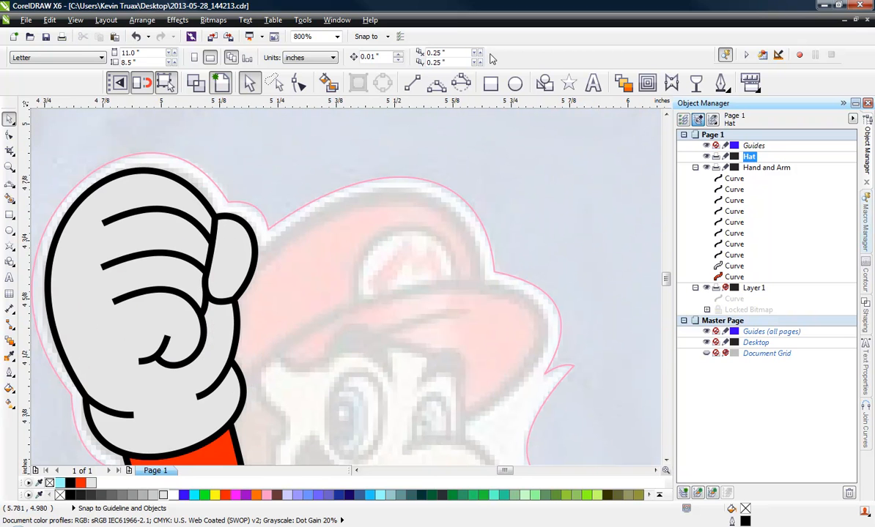
left_click(436, 82)
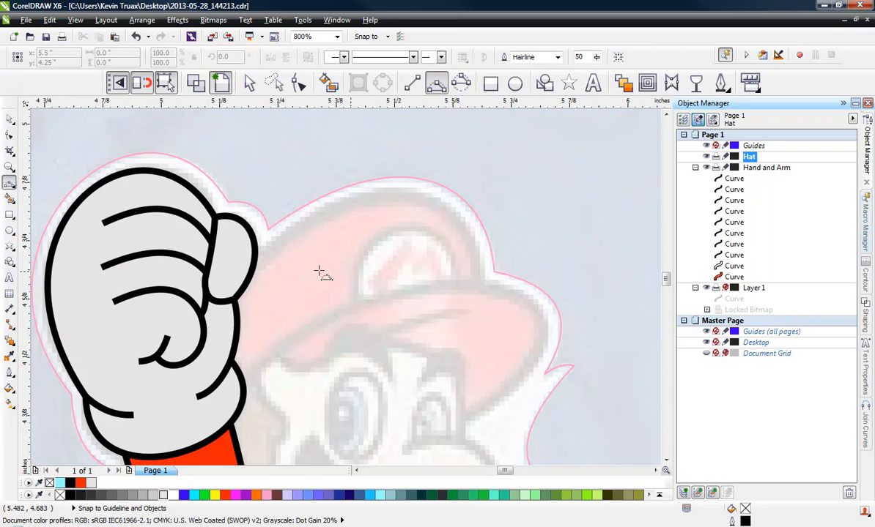
left_click(227, 274)
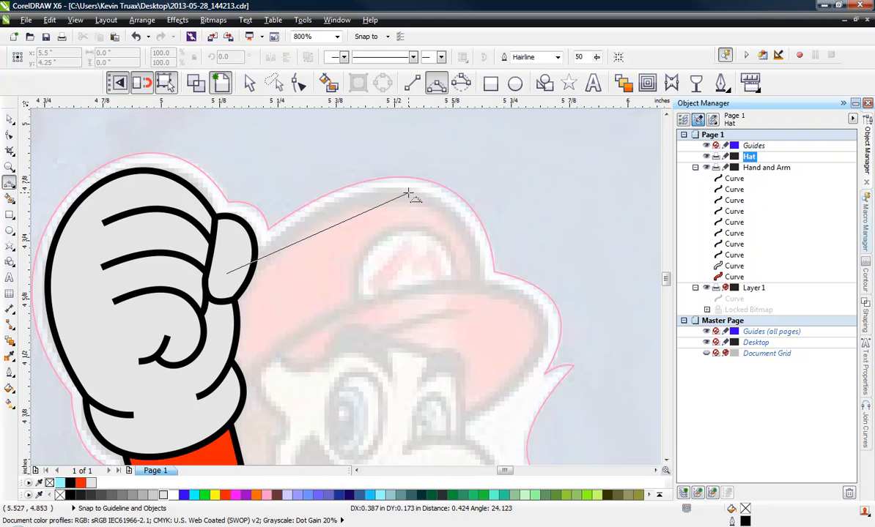
left_click(344, 201)
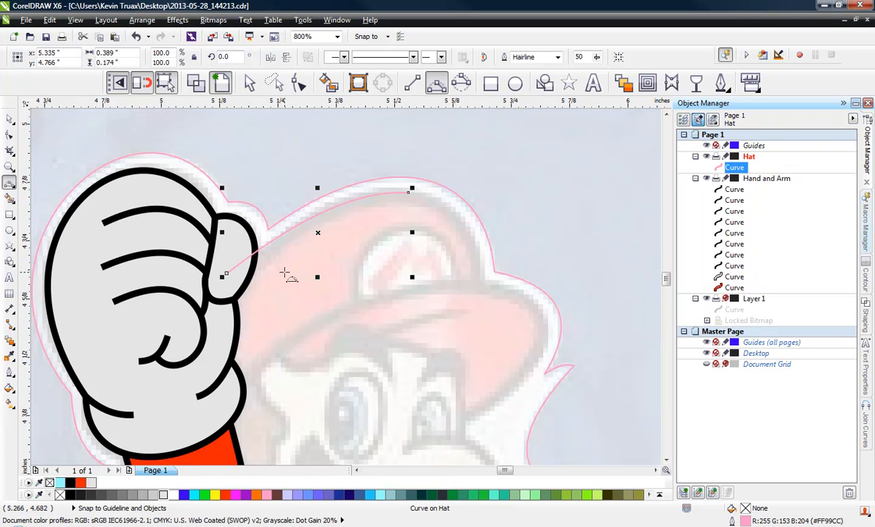
Step: Lower the crown curve's start node inside the thumb and adjust both its control handles to follow the hat's upper edge
left_click(298, 83)
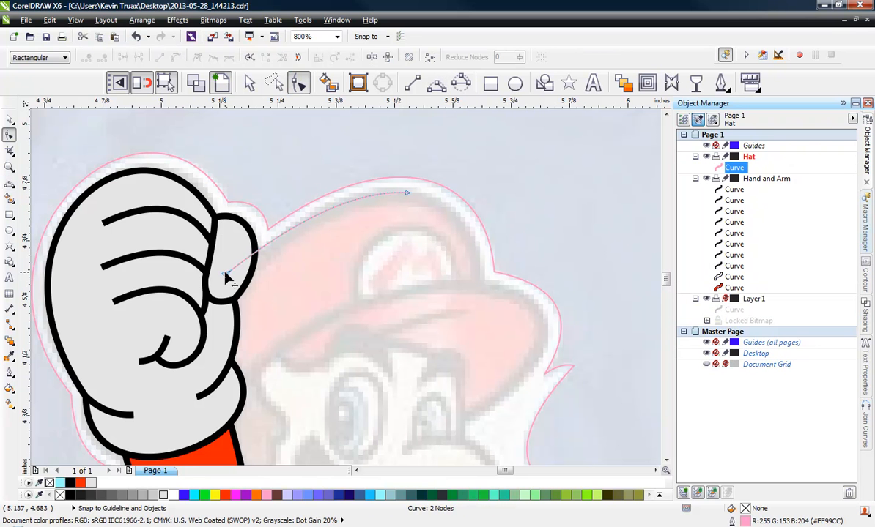
left_click_drag(226, 275, 223, 289)
left_click_drag(298, 231, 274, 234)
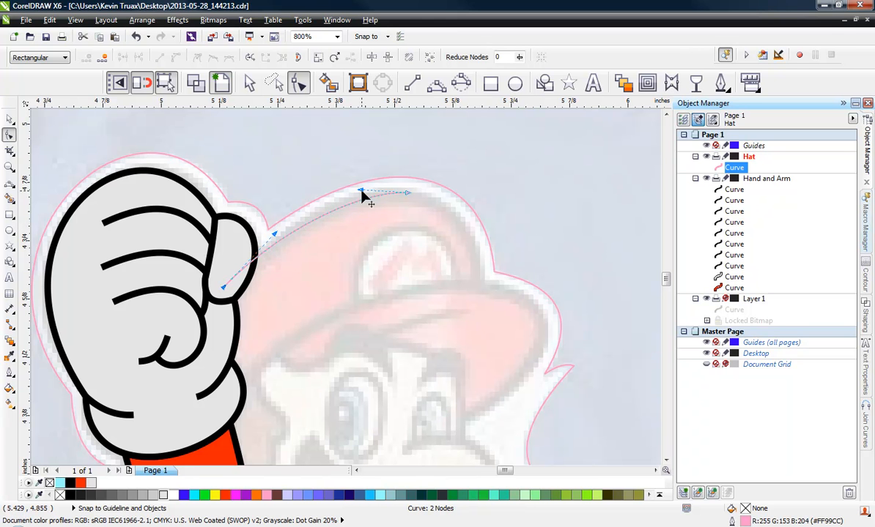
left_click_drag(361, 194, 351, 187)
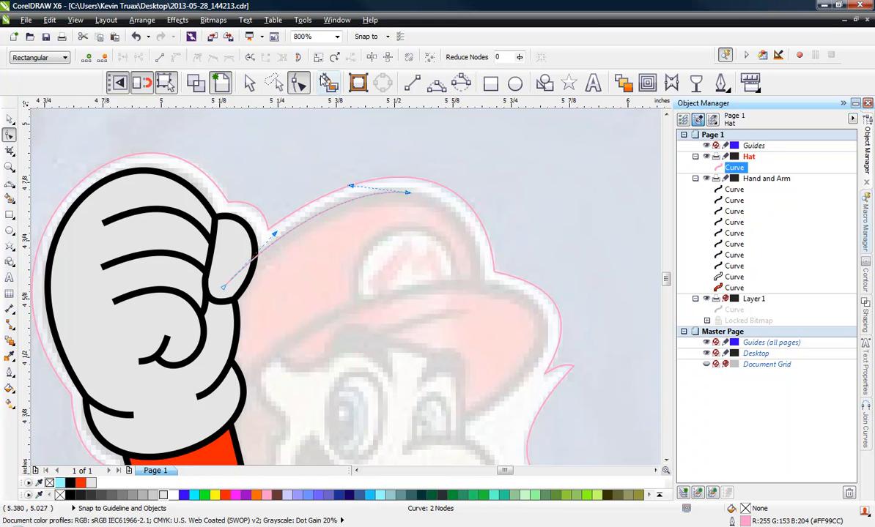
Step: Continue the hat outline with a 3-point curve from the crown's peak down to where the crown meets the brim
left_click(436, 83)
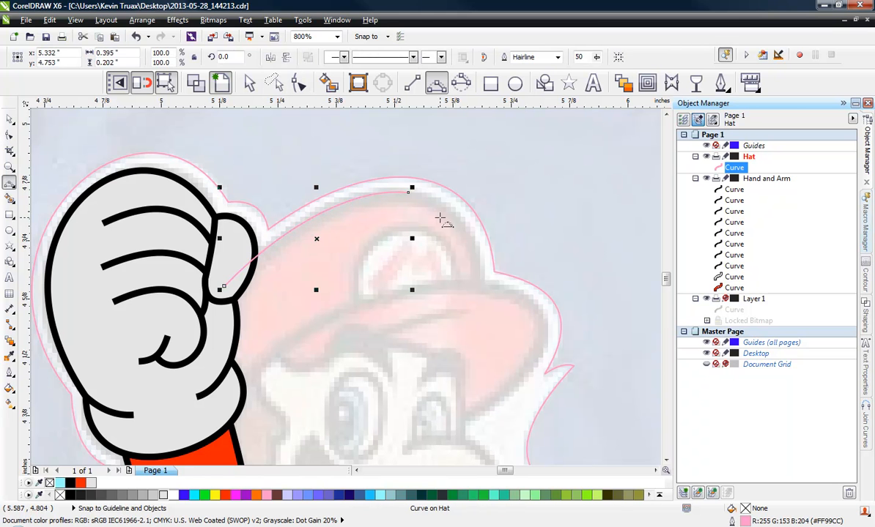
left_click(408, 192)
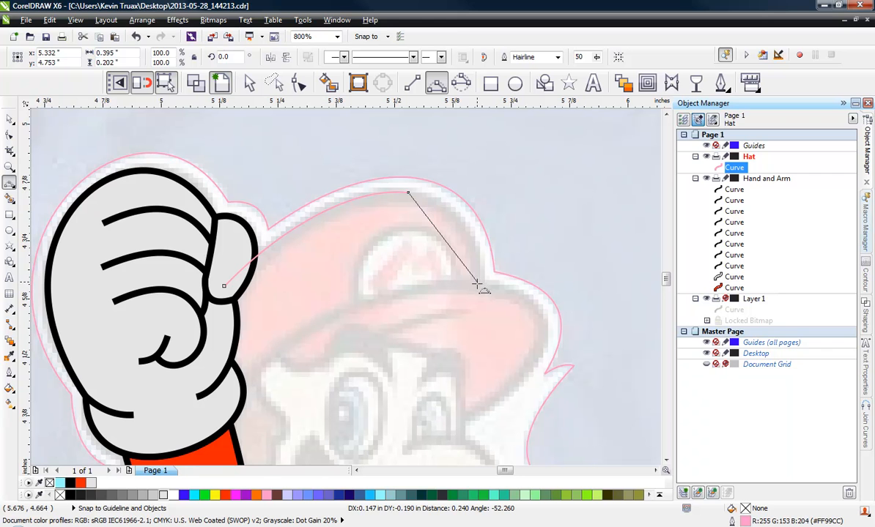
left_click_drag(478, 285, 468, 224)
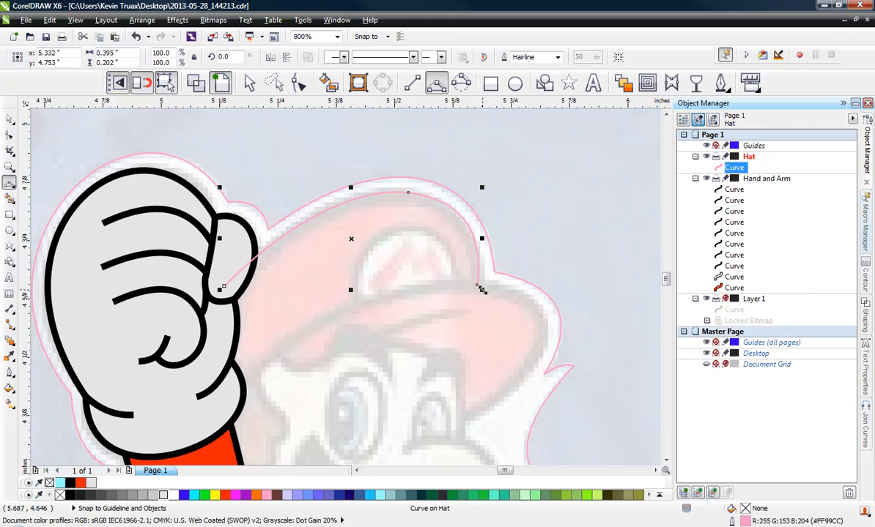
Step: Extend the outline around the brim's outer edge to its lower tip with a 3-point curve, and adjust its control handles to fit
left_click(479, 286)
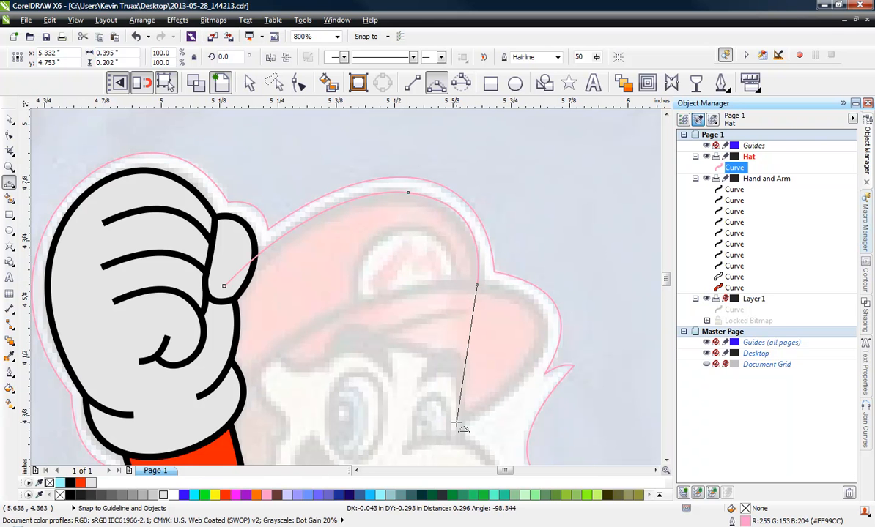
left_click_drag(462, 422, 544, 323)
left_click(298, 83)
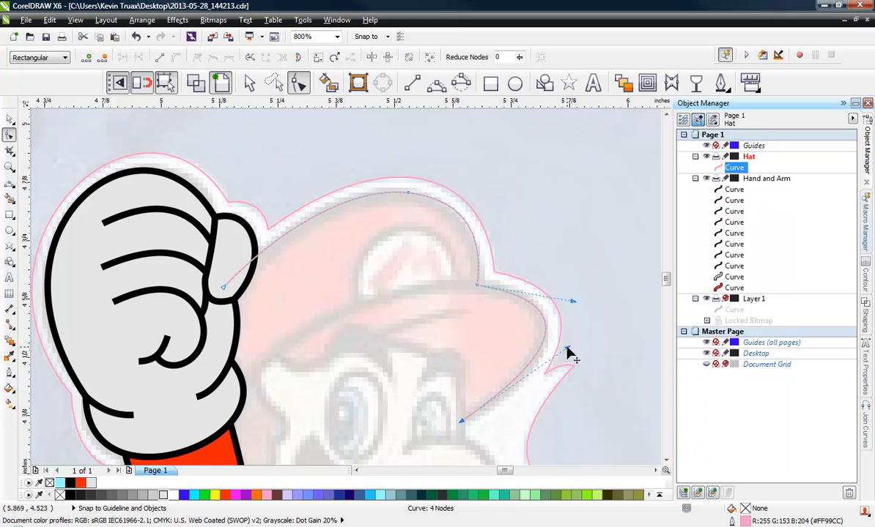
left_click_drag(567, 349, 575, 356)
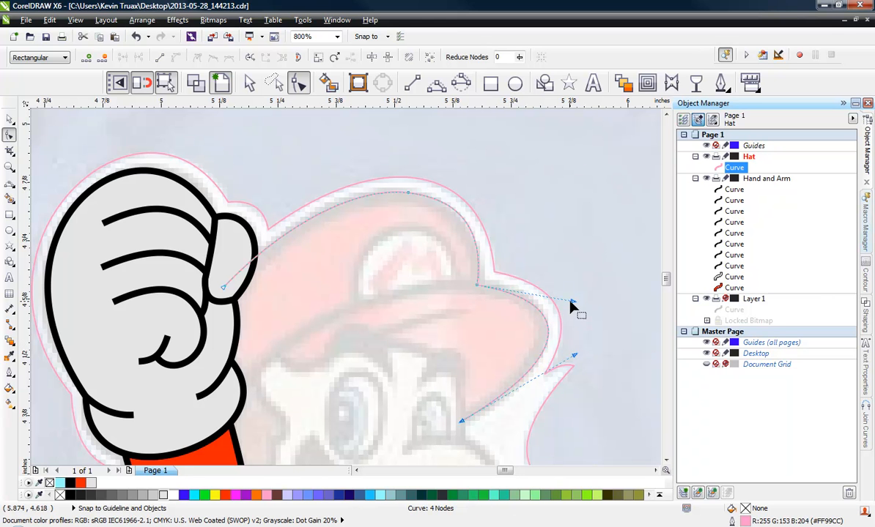
left_click_drag(572, 306, 570, 297)
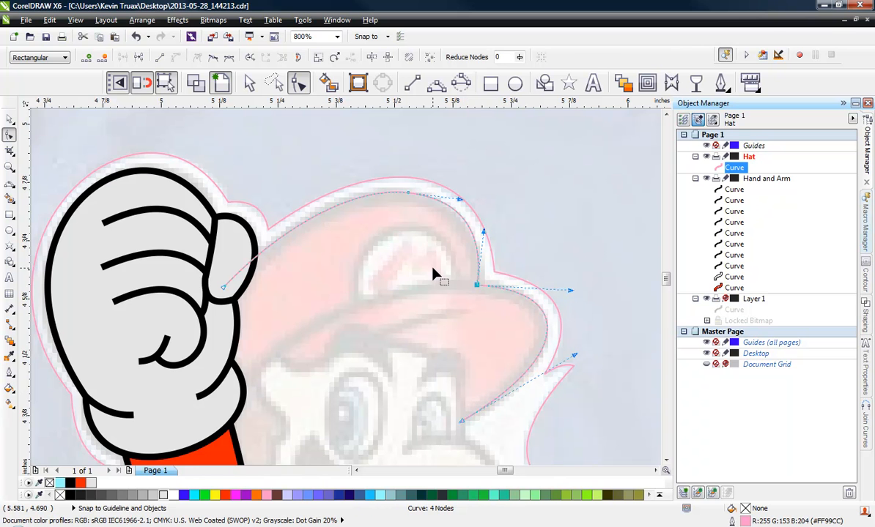
Step: Extend the hat outline from the brim's lower tip to its underside above the left eye with a 3-point curve spanning about 0.24 inches
left_click(436, 83)
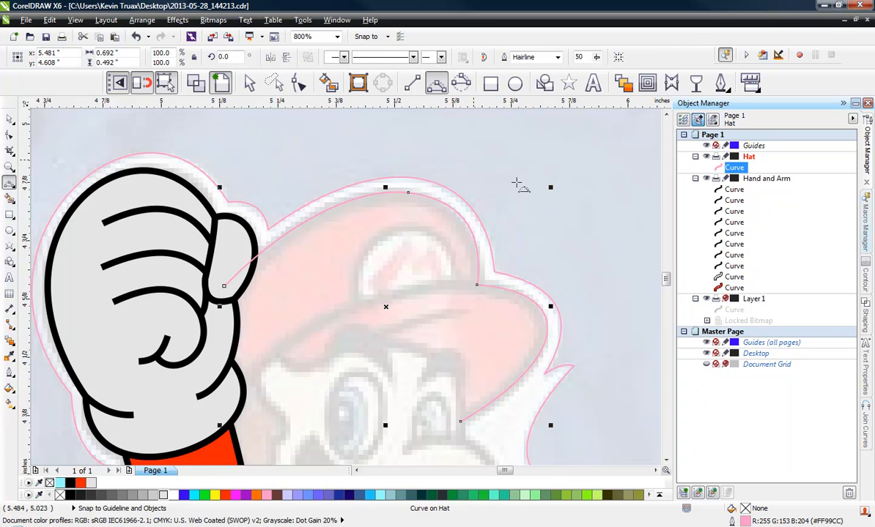
scroll(478, 190, "down", 1)
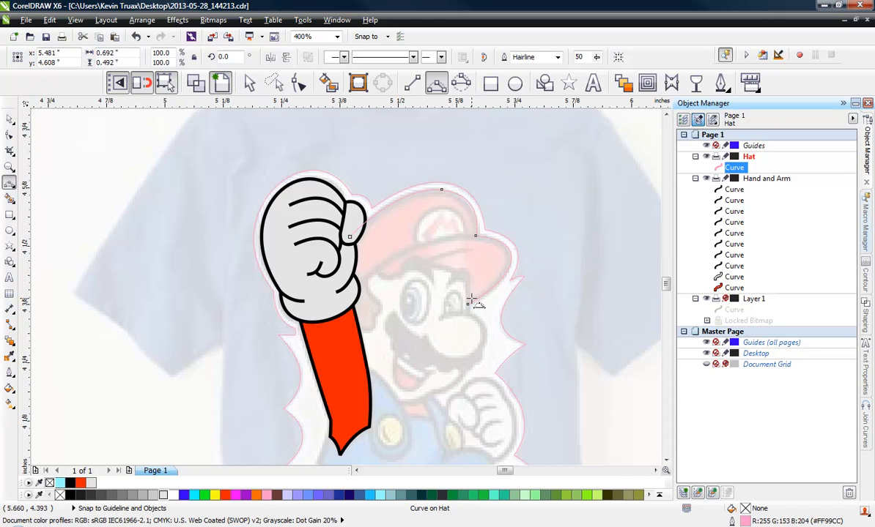
scroll(472, 299, "up", 1)
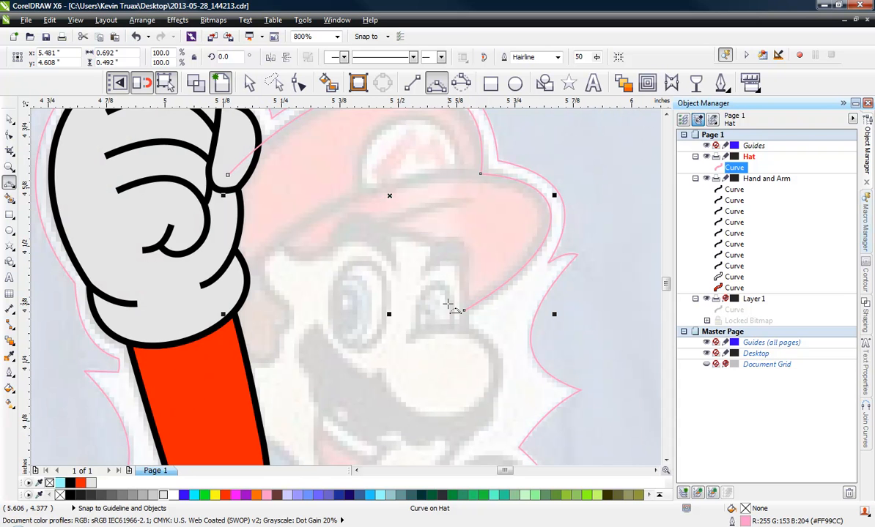
scroll(448, 303, "down", 1)
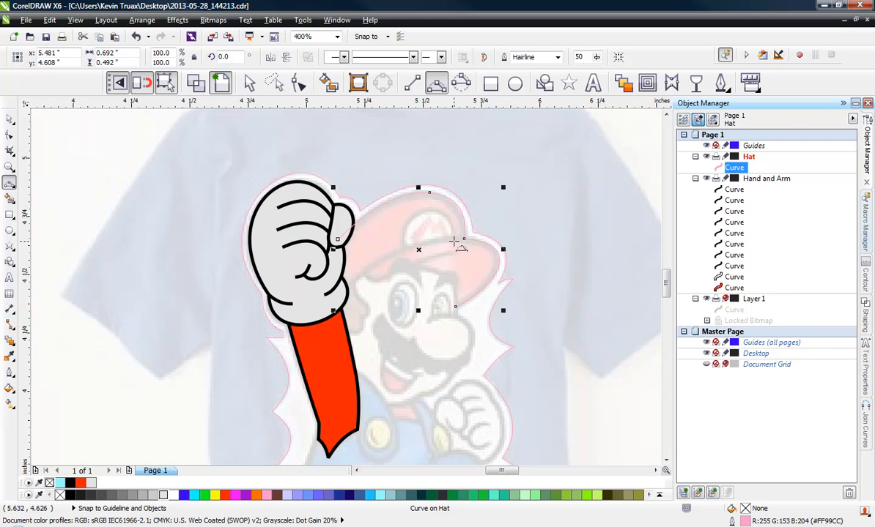
scroll(446, 256, "up", 1)
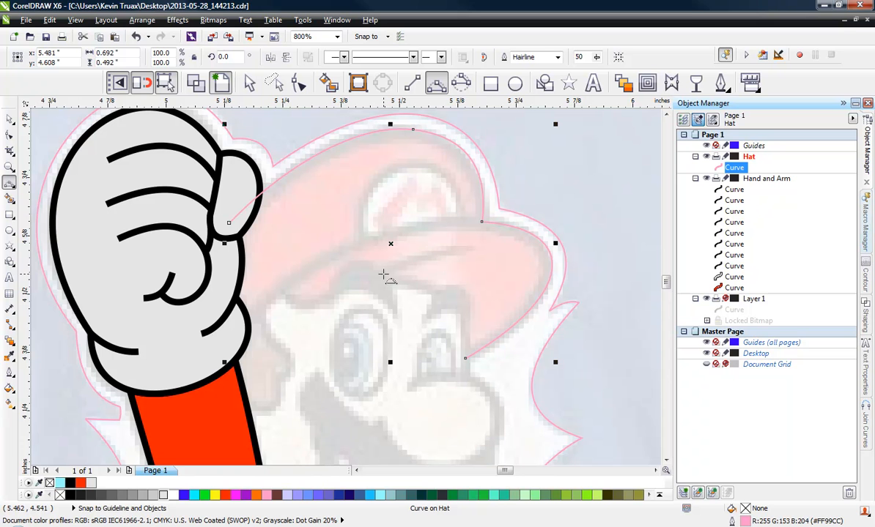
left_click(465, 358)
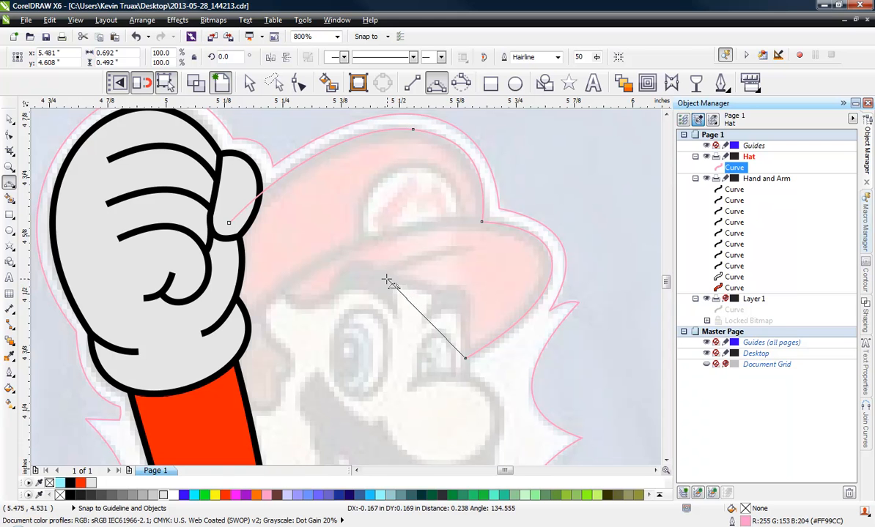
left_click_drag(387, 279, 458, 310)
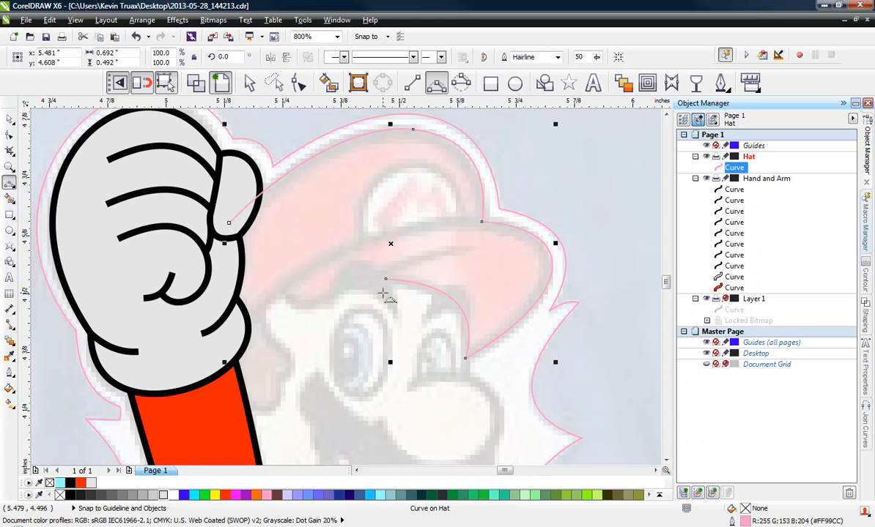
Step: Continue the outline along the hat's lower edge into the glove with 3-point curves, and close it at the start node inside the thumb
left_click(385, 279)
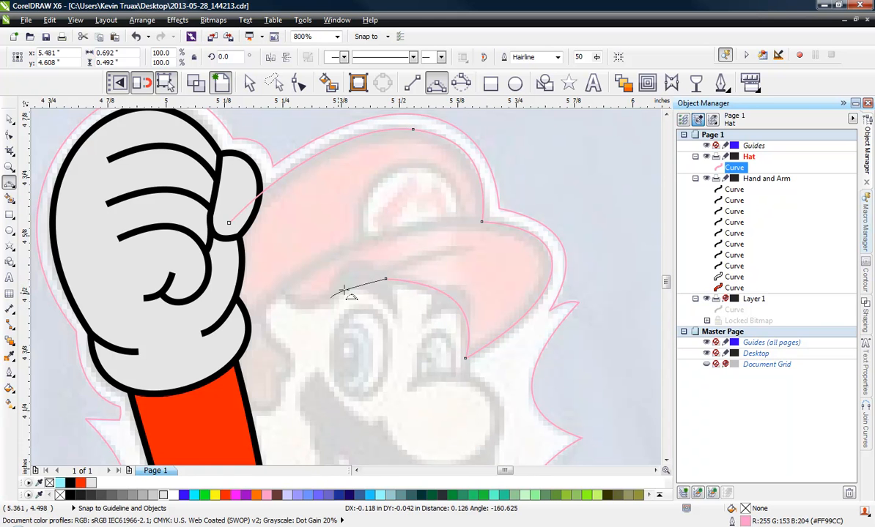
mouse_move(344, 292)
left_mouse_down()
mouse_move(354, 282)
mouse_move(336, 297)
left_mouse_up()
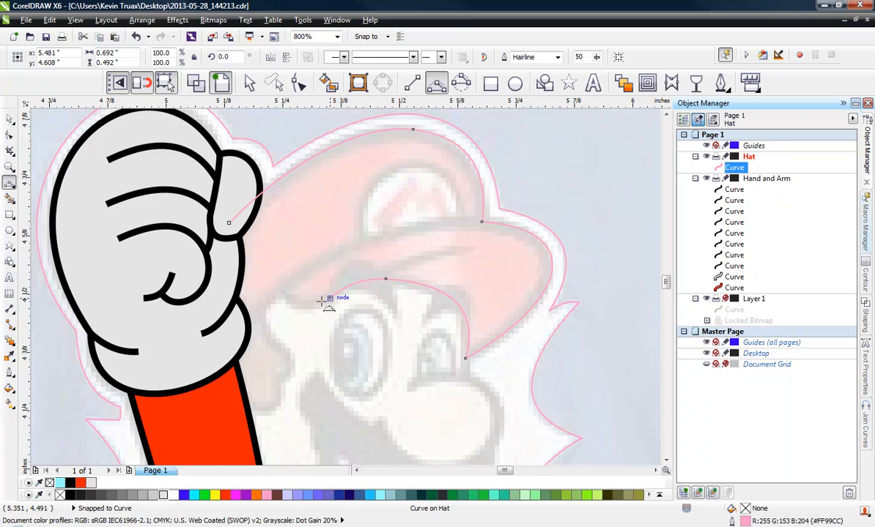
left_click_drag(282, 292, 230, 332)
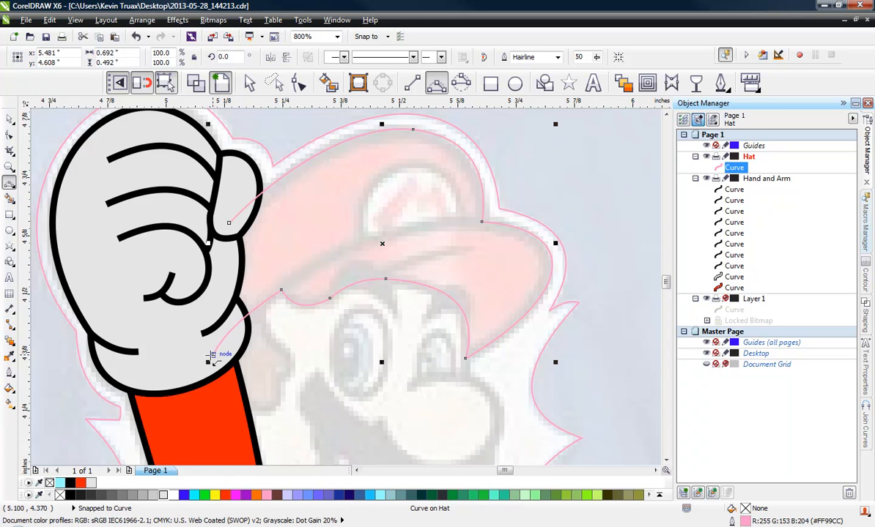
left_click(211, 355)
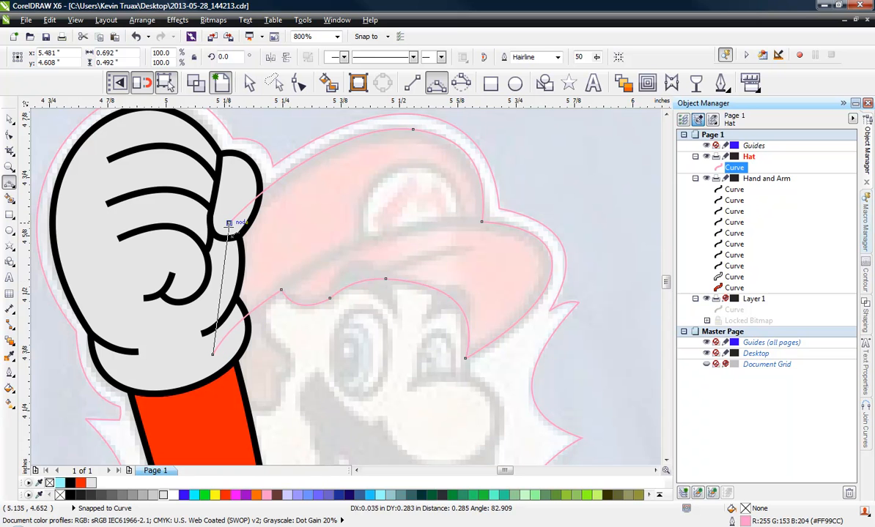
left_click_drag(229, 224, 150, 324)
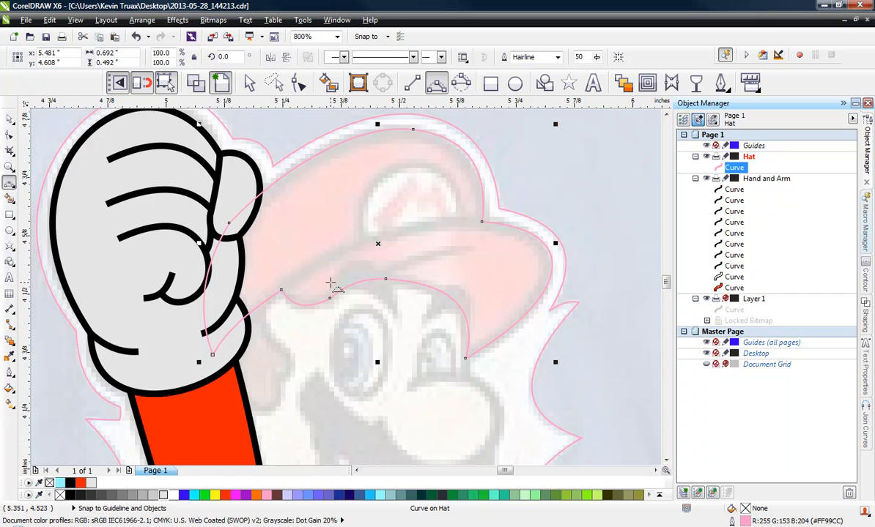
Step: Draw a separate 3-point curve about 0.43 by 0.15 inches along the brim's upper edge, separating it from the crown
left_click_drag(282, 289, 481, 221)
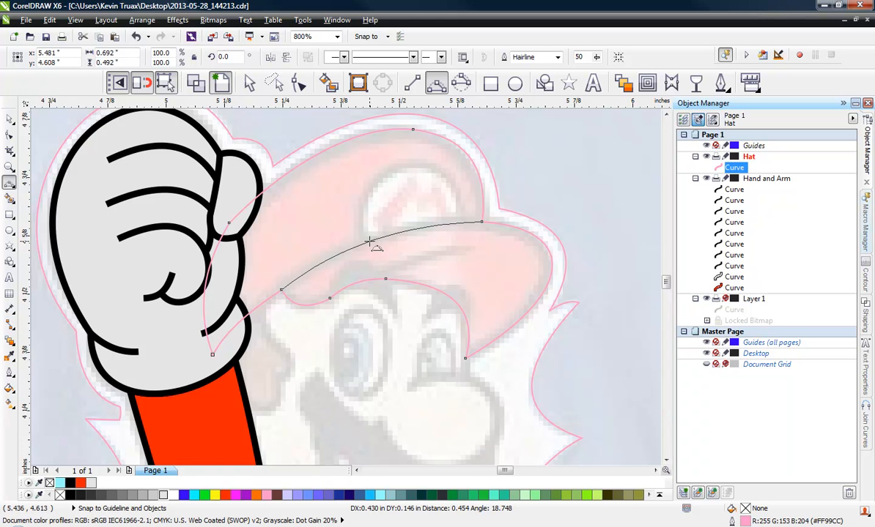
left_click(372, 242)
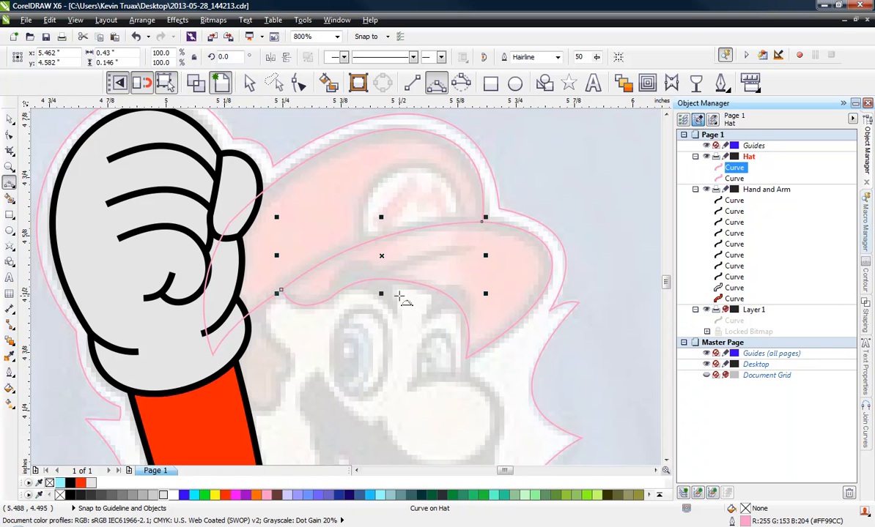
Step: Try to trim the overlap between the hat outline and the glove shape with both selected
left_click(7, 119)
left_click(261, 217)
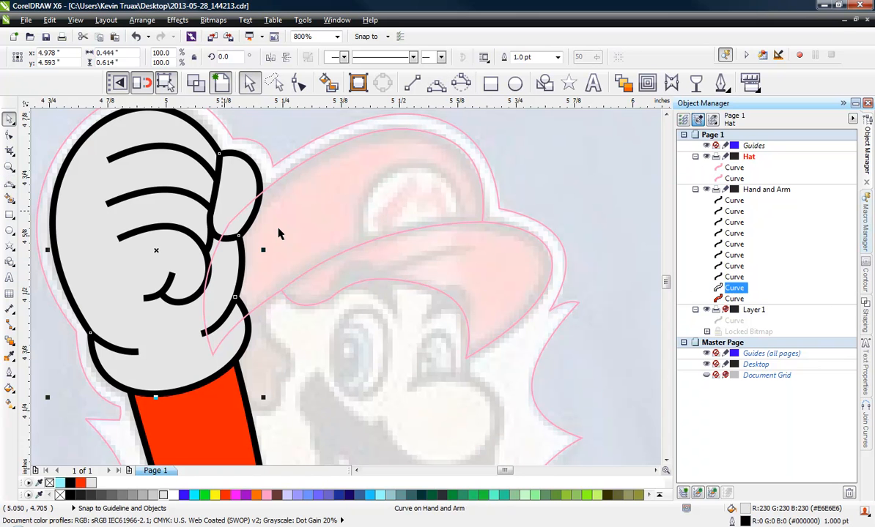
left_click(513, 189)
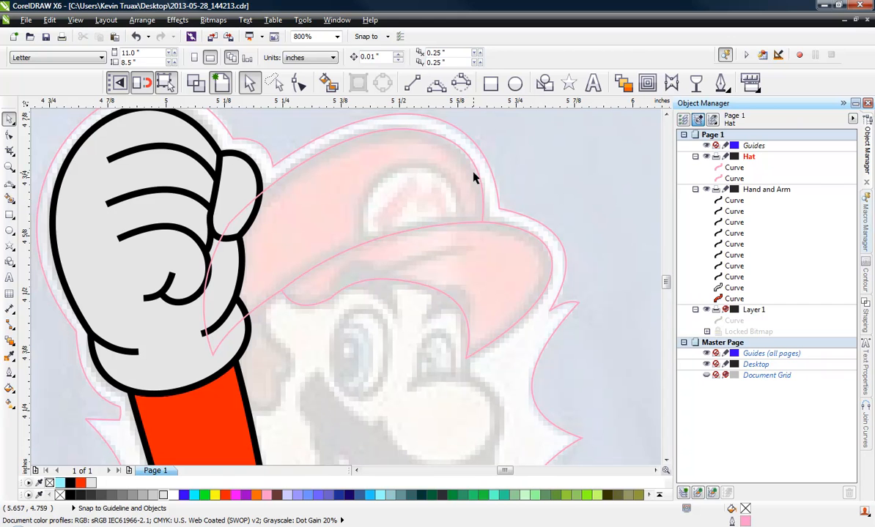
left_click(477, 170)
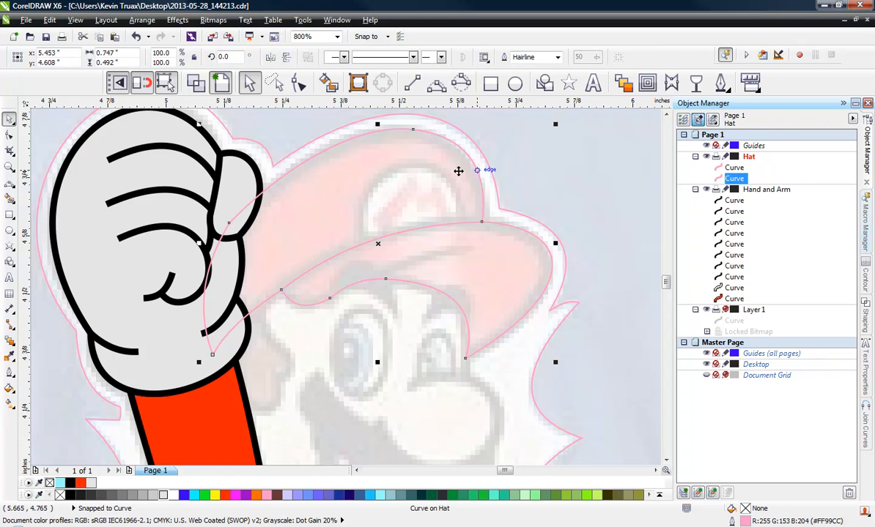
left_click(120, 172, "shift")
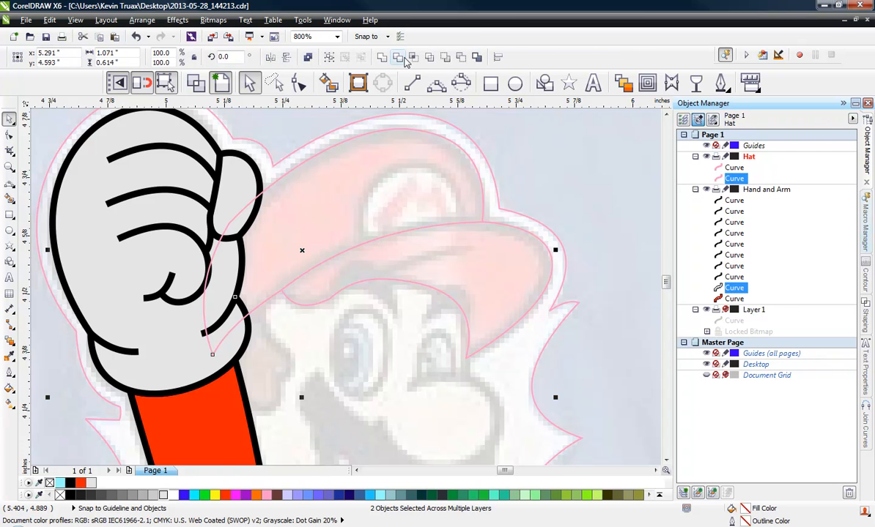
left_click(399, 58)
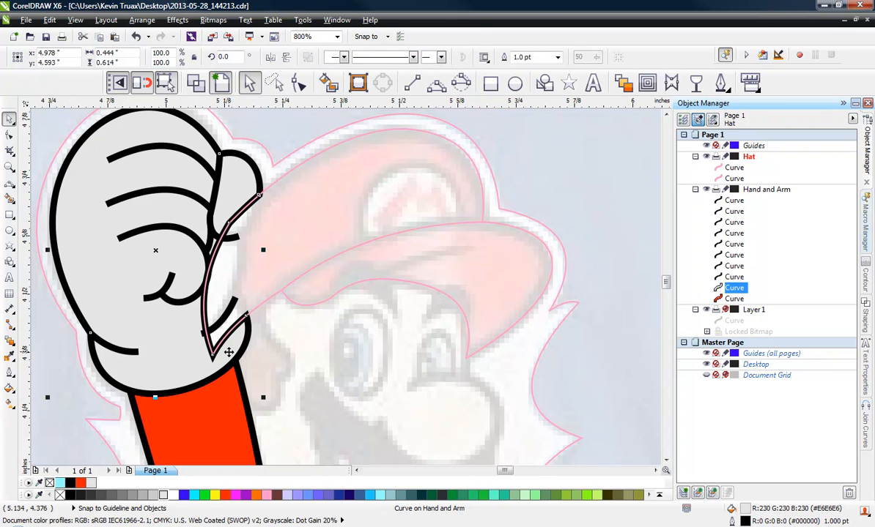
left_click(228, 353, "shift")
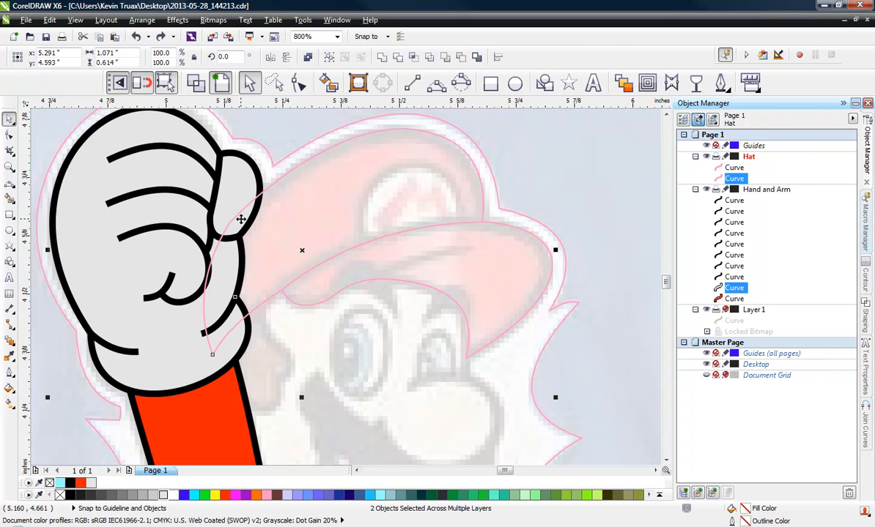
left_click(523, 176)
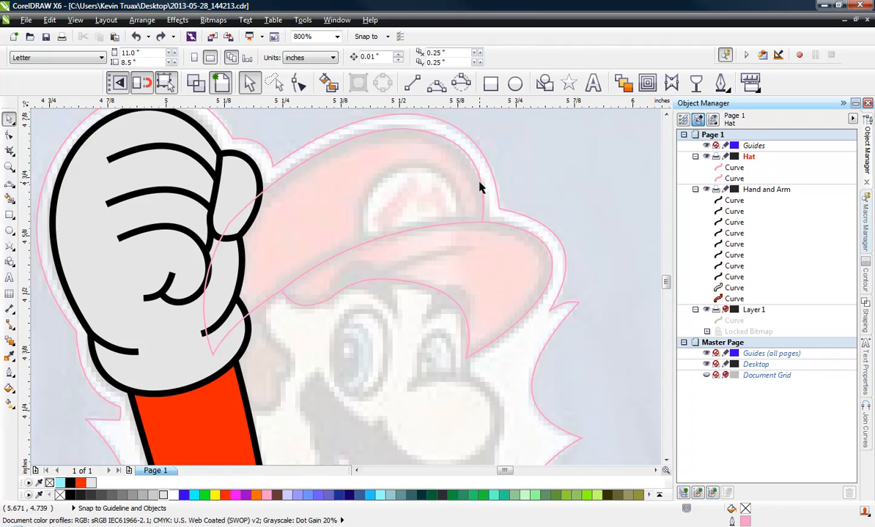
Step: Trim the hat outline using the glove as the source, with Leave original source object enabled
left_click(480, 188)
left_click(483, 167)
left_click(167, 125)
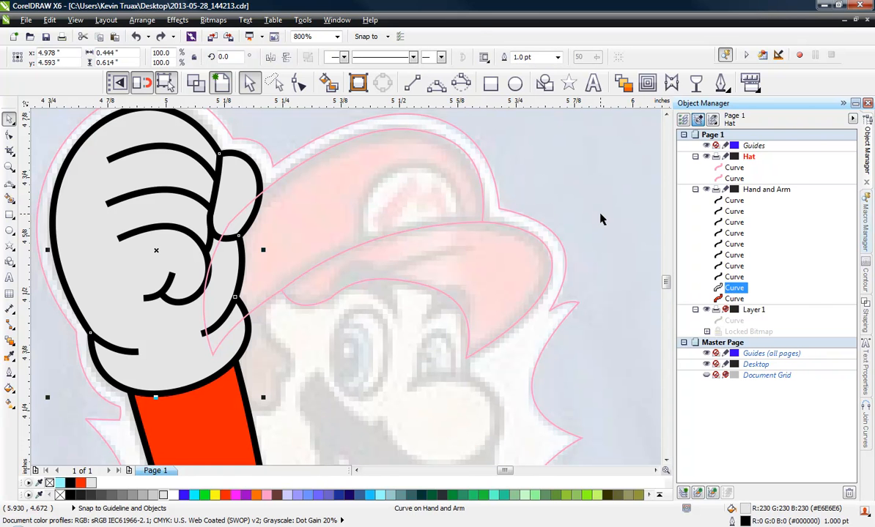
left_click(868, 315)
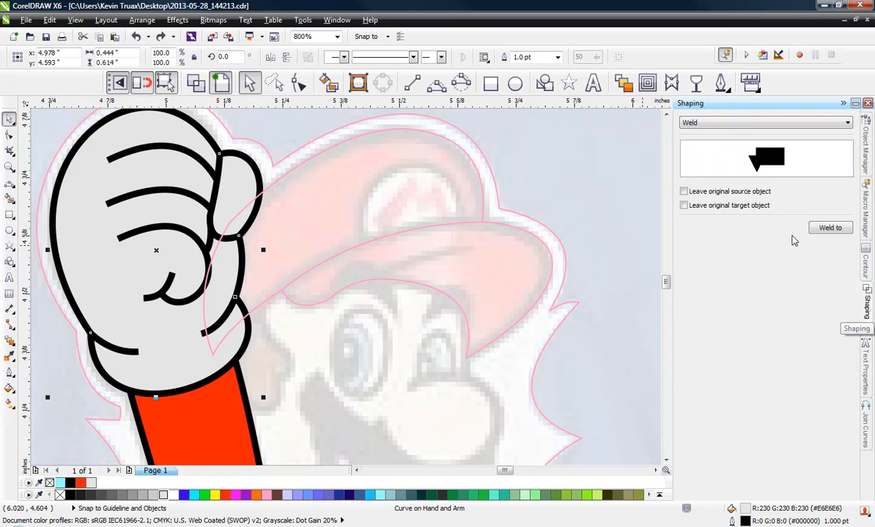
left_click(751, 123)
left_click(730, 142)
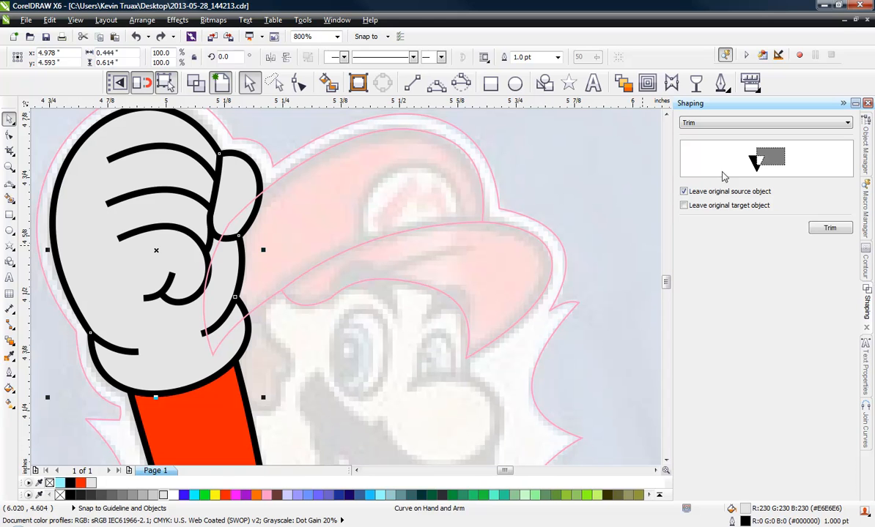
left_click(823, 232)
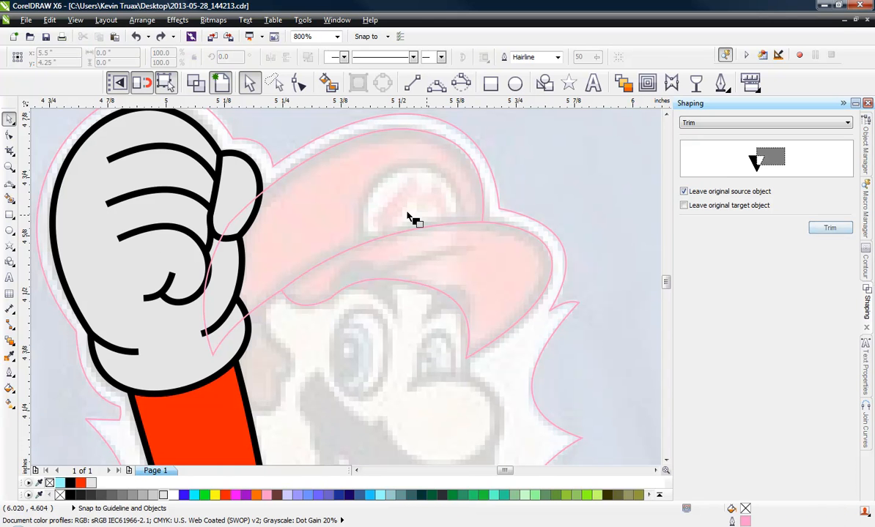
left_click(462, 174)
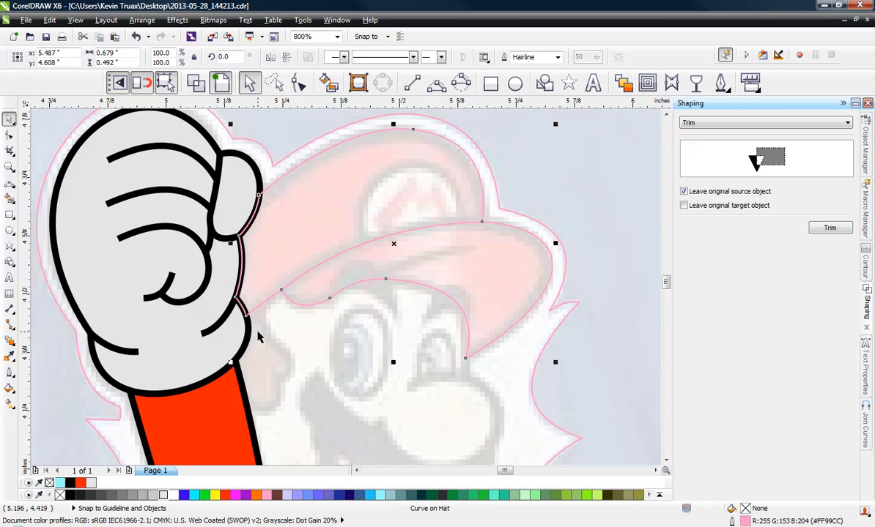
Step: Give the trimmed hat outline a black 1 pt outline
left_click(867, 159)
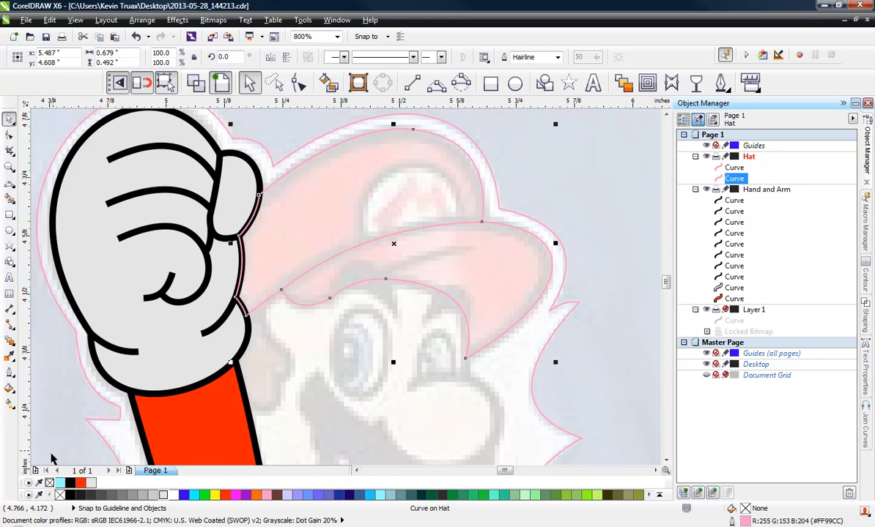
right_click(73, 487)
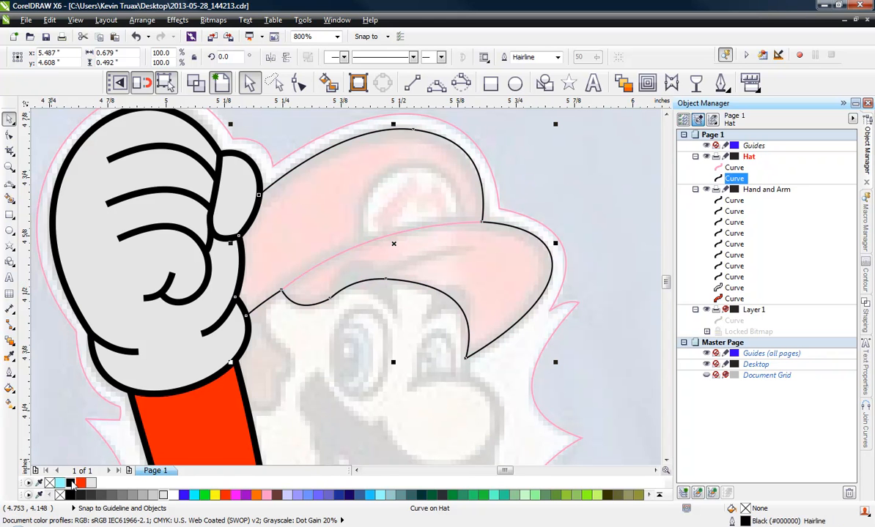
left_click(10, 371)
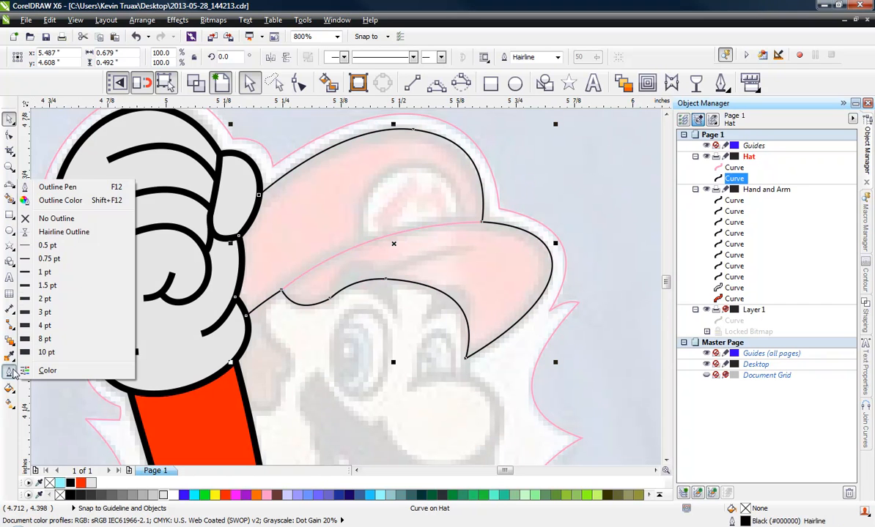
left_click(59, 280)
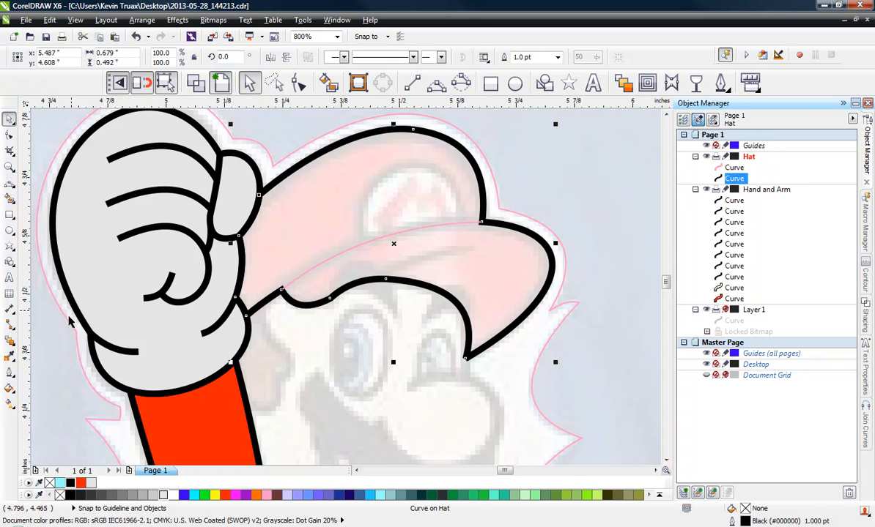
left_click(145, 352)
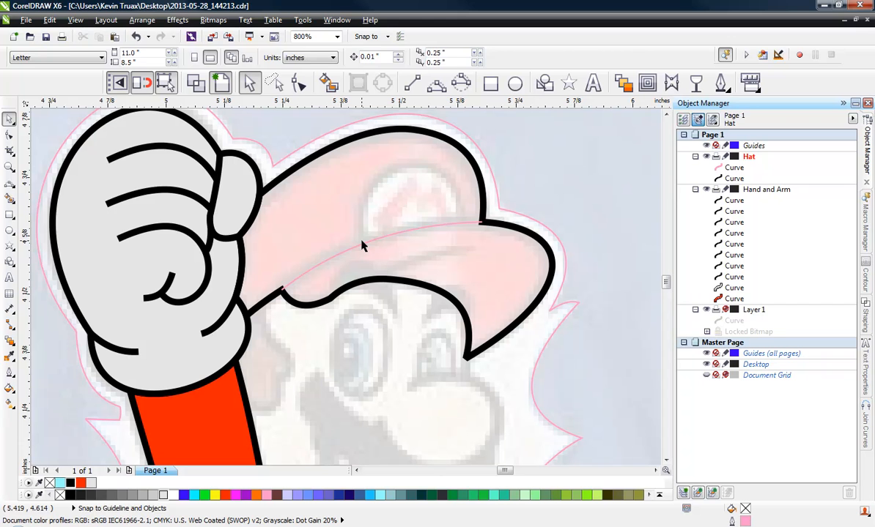
Step: Give the curve between the crown and the brim a black 1 pt outline as well
left_click(361, 242)
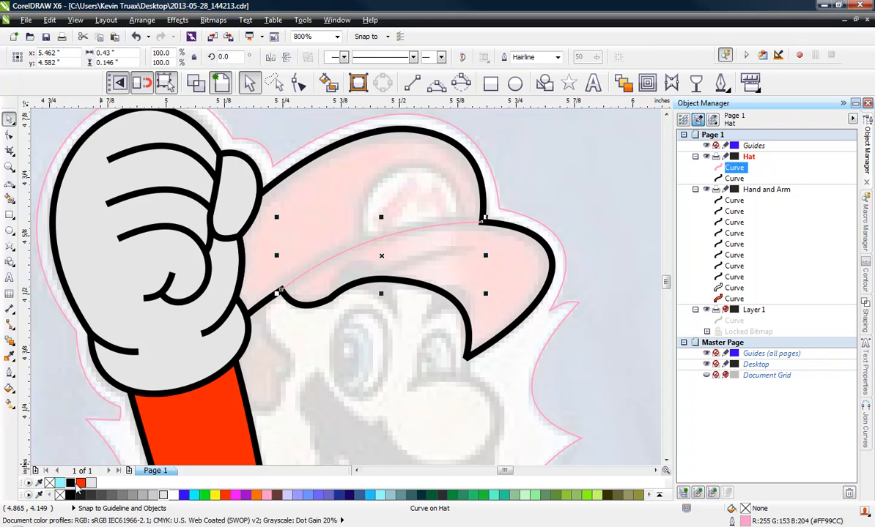
right_click(72, 485)
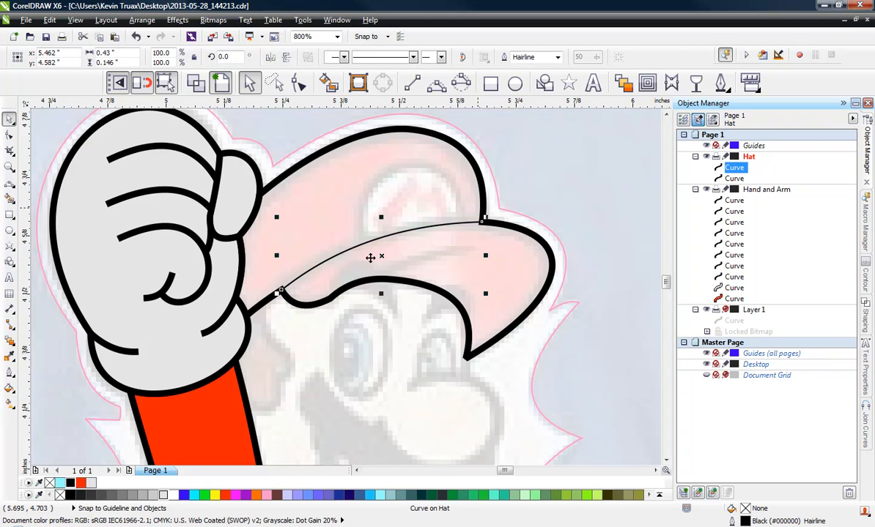
left_click(9, 371)
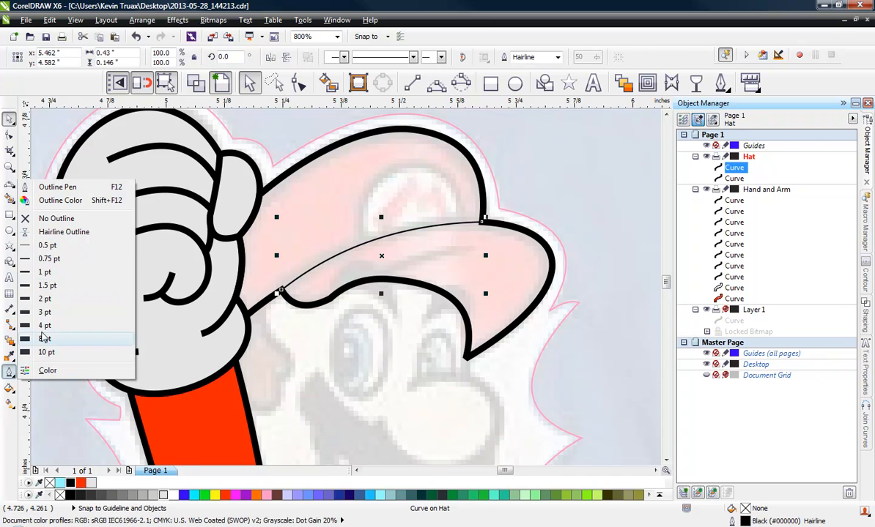
left_click(58, 273)
left_click(606, 190)
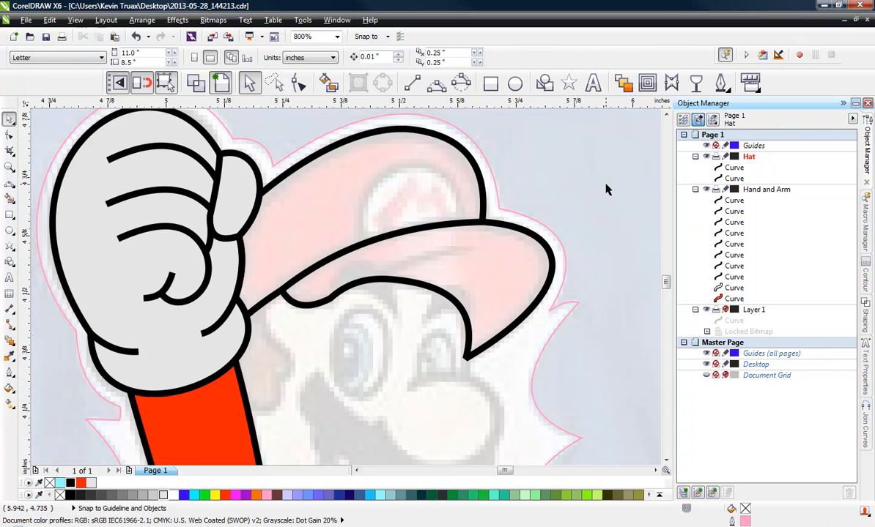
Step: Try a red fill on the hat outline and undo it
left_click(476, 175)
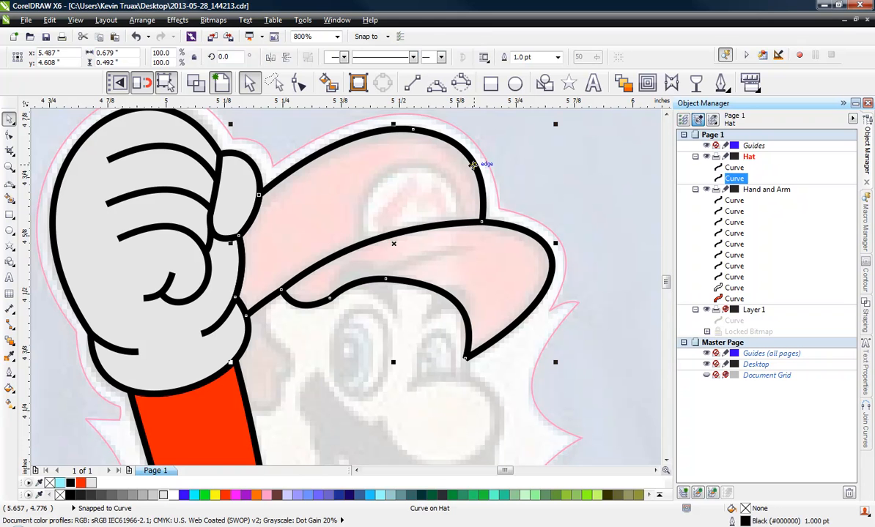
left_click(225, 496)
left_click(606, 241)
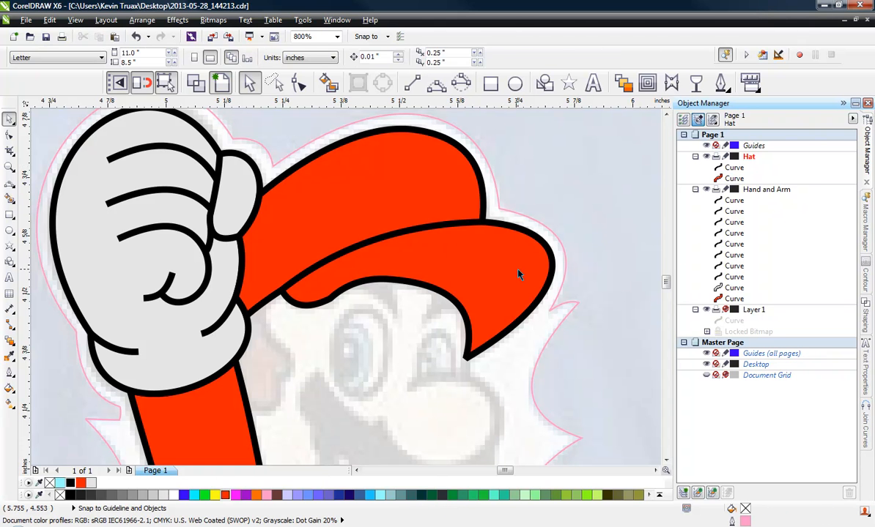
left_click(517, 270)
key("ctrl+z")
left_click(565, 218)
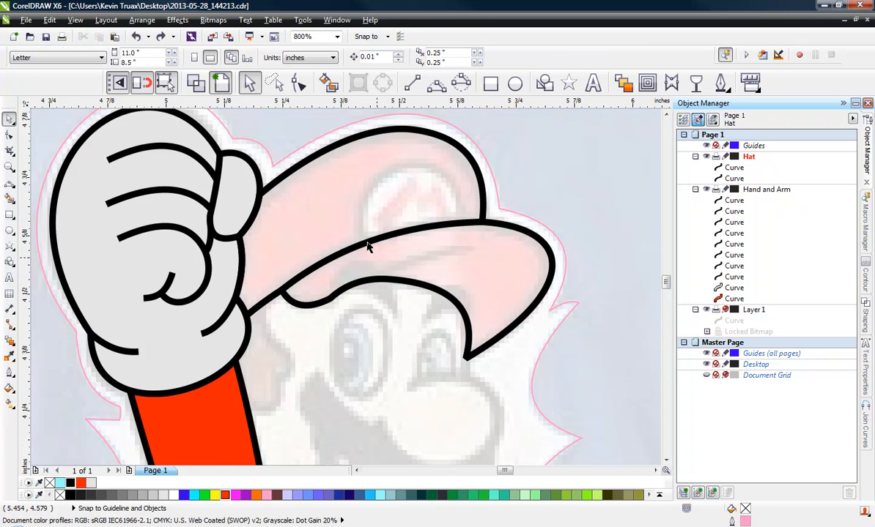
Step: Trace the round emblem on the hat's crown with two joined 3-point arcs ending on the brim line, about 0.23 by 0.17 inches overall
scroll(446, 174, "up", 1)
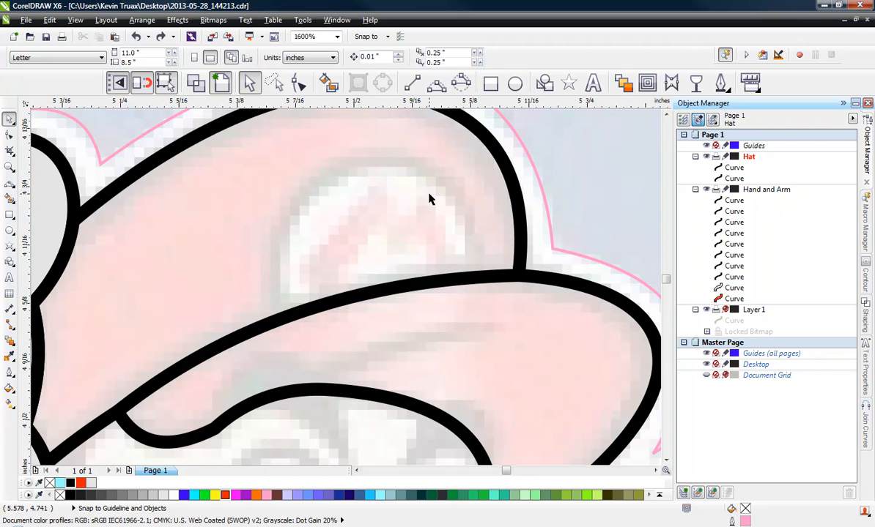
left_click(435, 82)
left_click(274, 320)
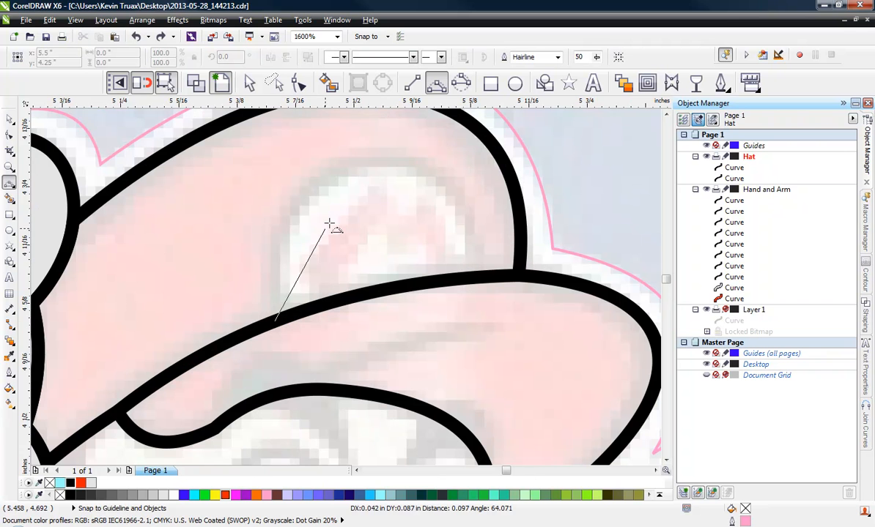
left_click_drag(377, 163, 295, 197)
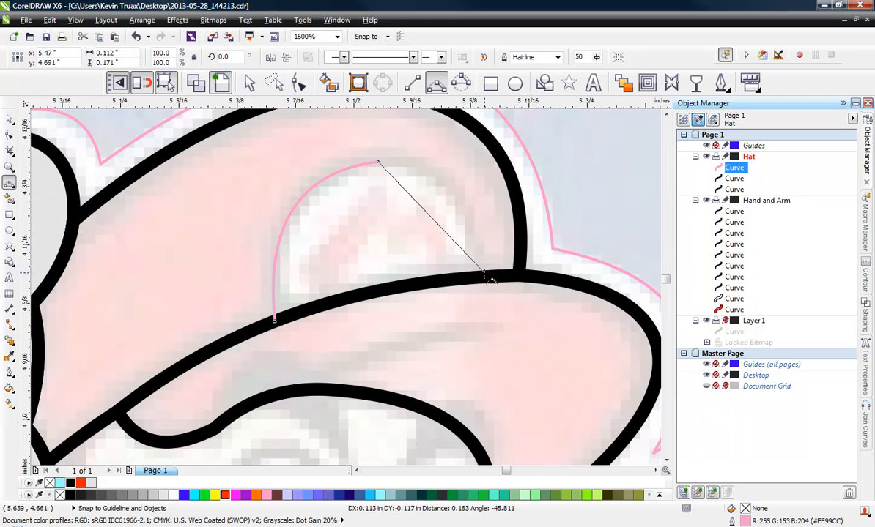
left_click_drag(482, 277, 464, 191)
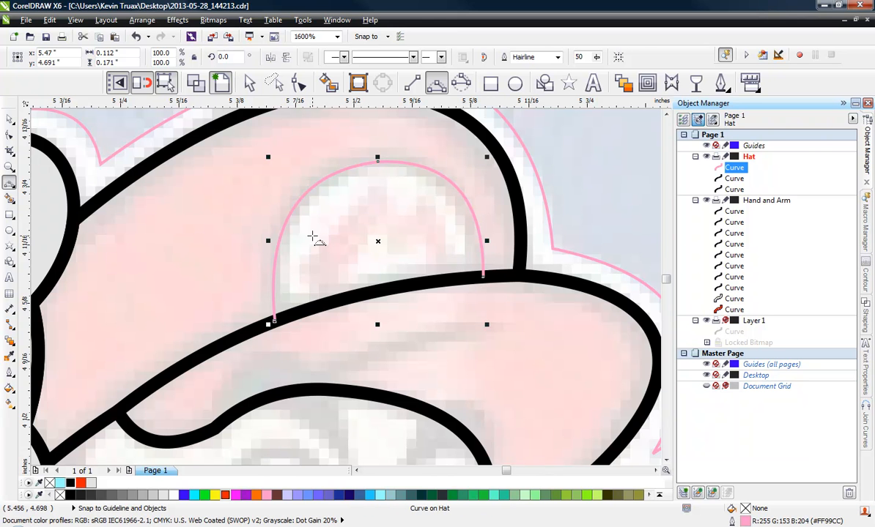
Step: Create a closed emblem shape with Smart Fill between the traced arcs and the brim line, and delete the original pink arc curve
scroll(421, 239, "down", 1)
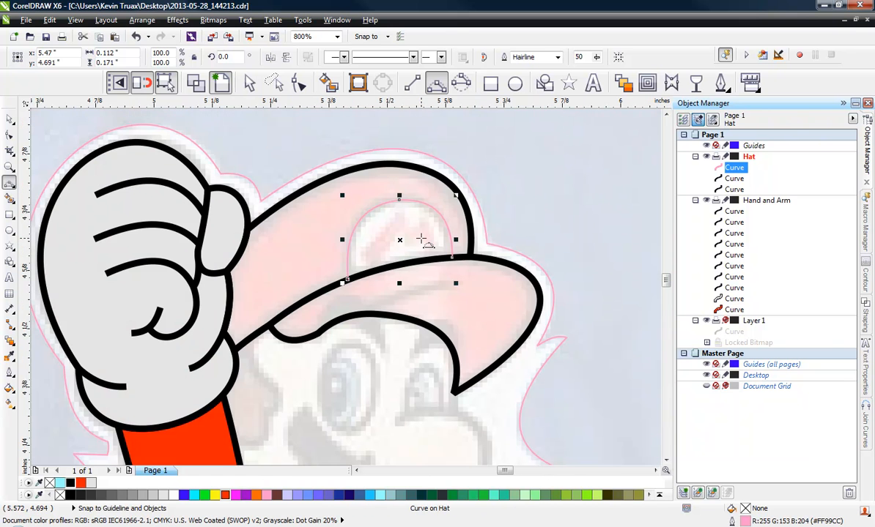
left_click(327, 82)
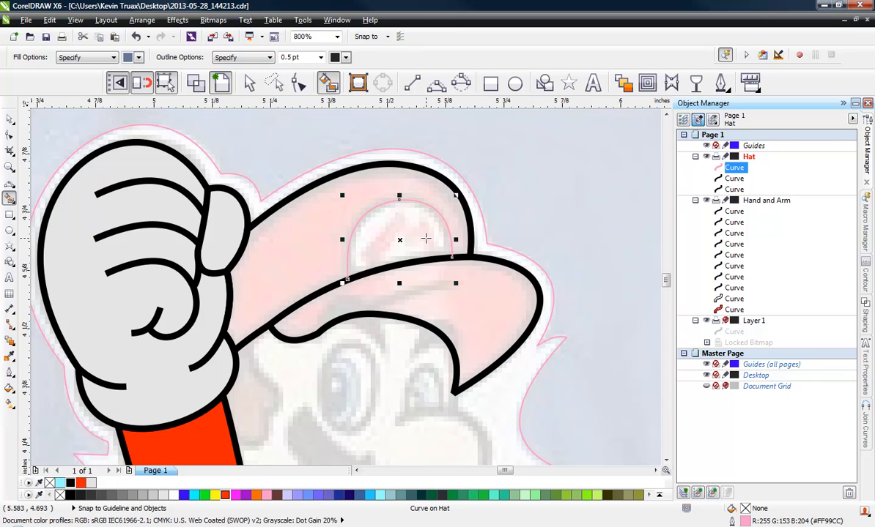
left_click(426, 238)
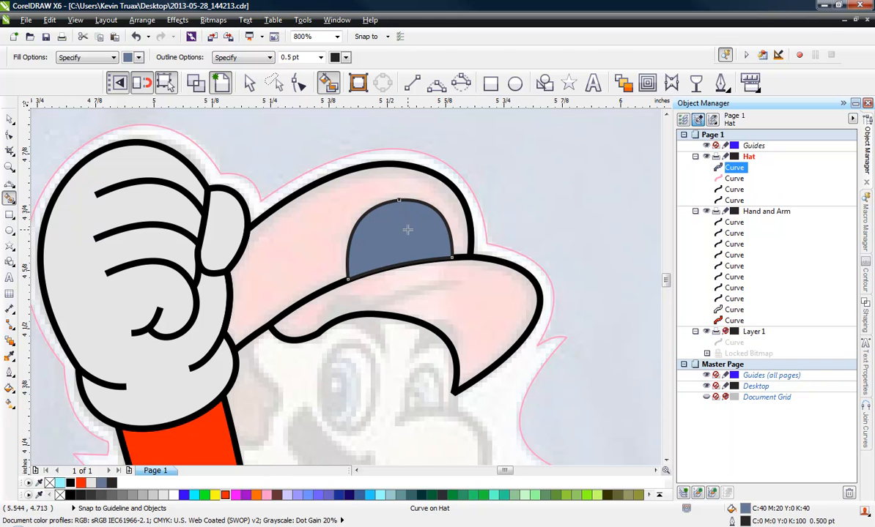
left_click(9, 119)
left_click(596, 189)
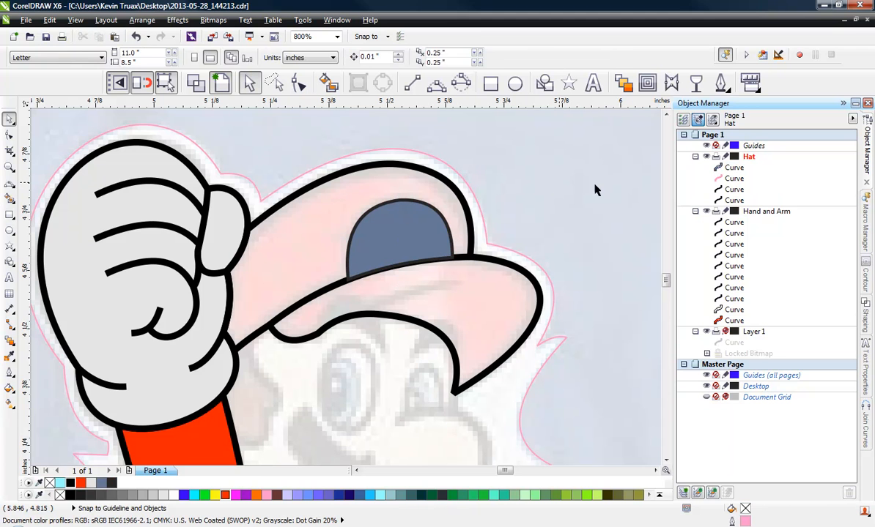
left_click(700, 178)
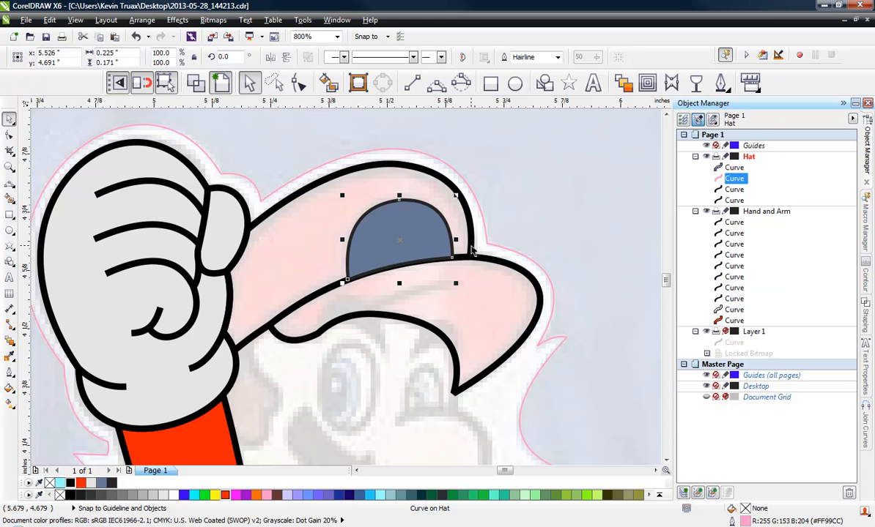
key("Delete")
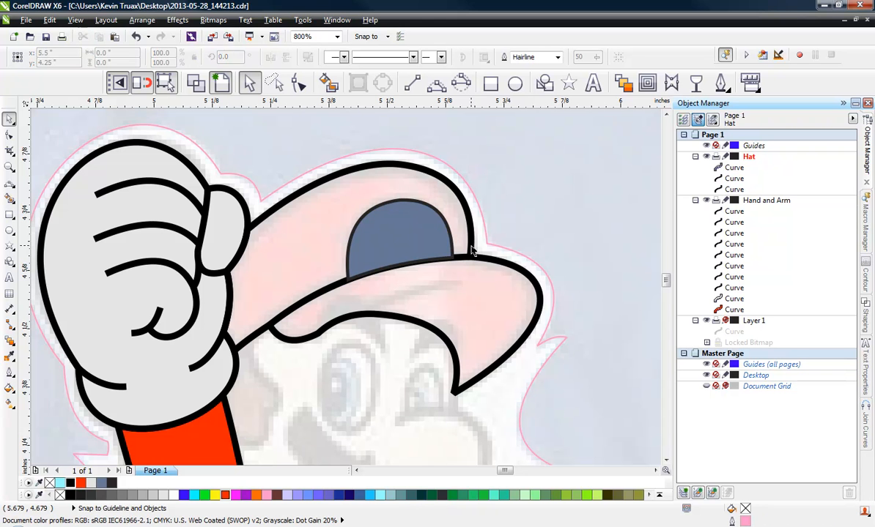
Step: Set the outline width of the filled emblem shape on the hat to 1 pt
left_click(430, 244)
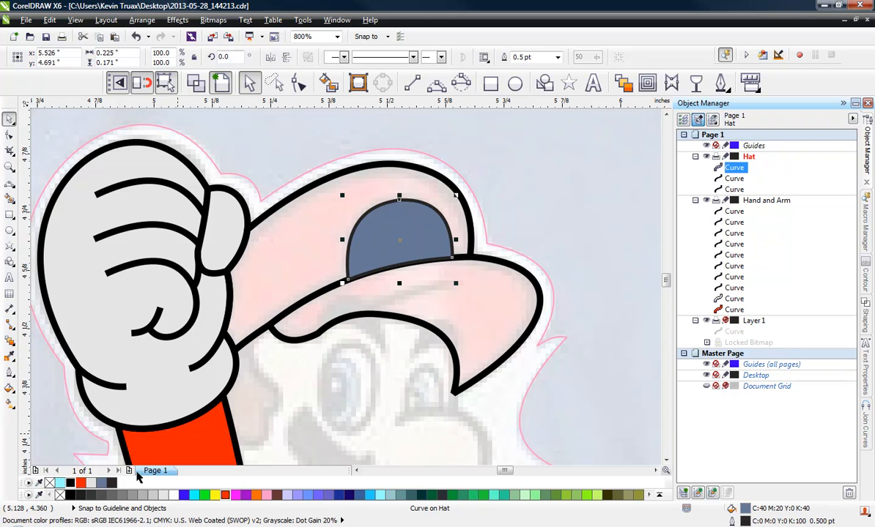
left_click(9, 370)
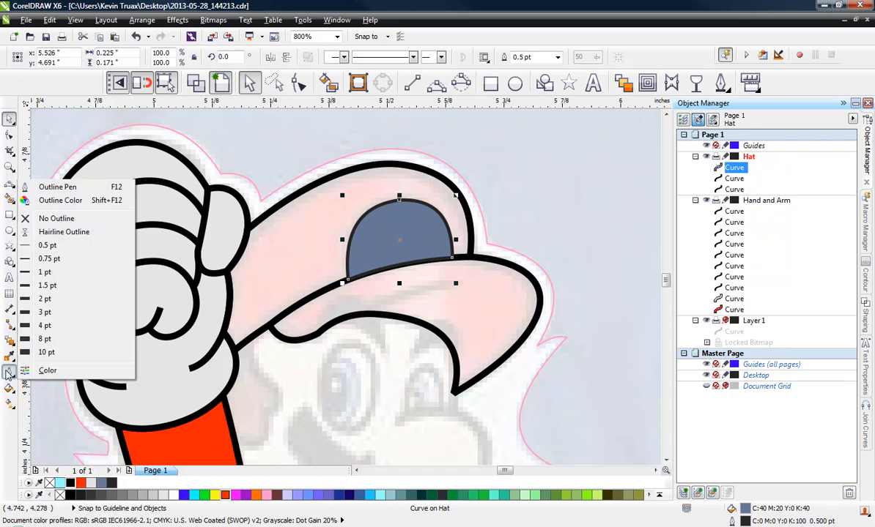
left_click(9, 355)
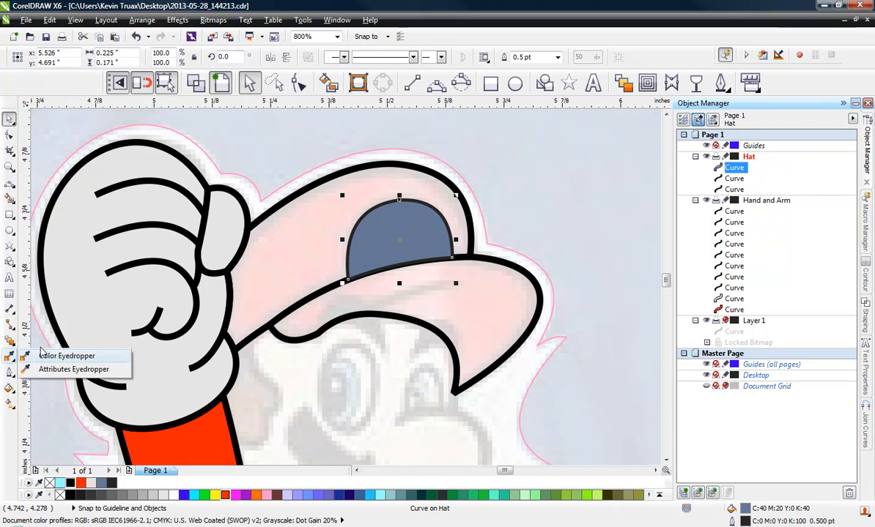
mouse_move(7, 370)
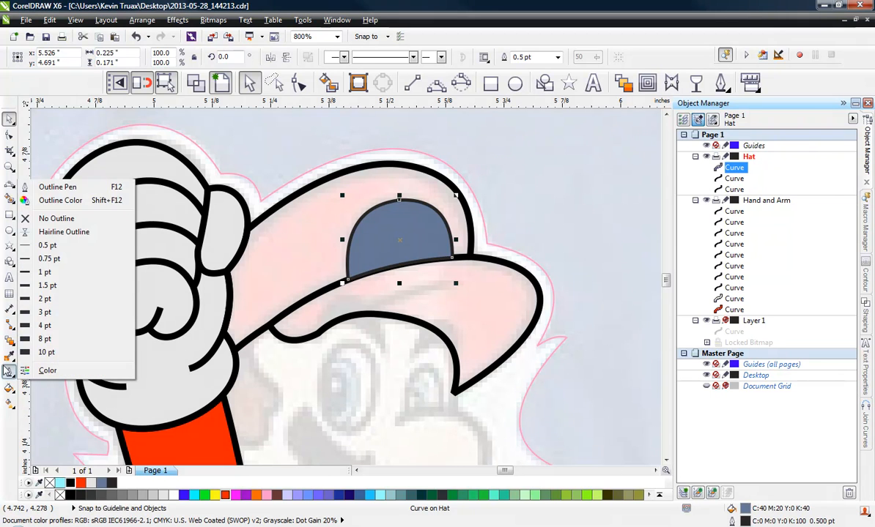
left_click(43, 276)
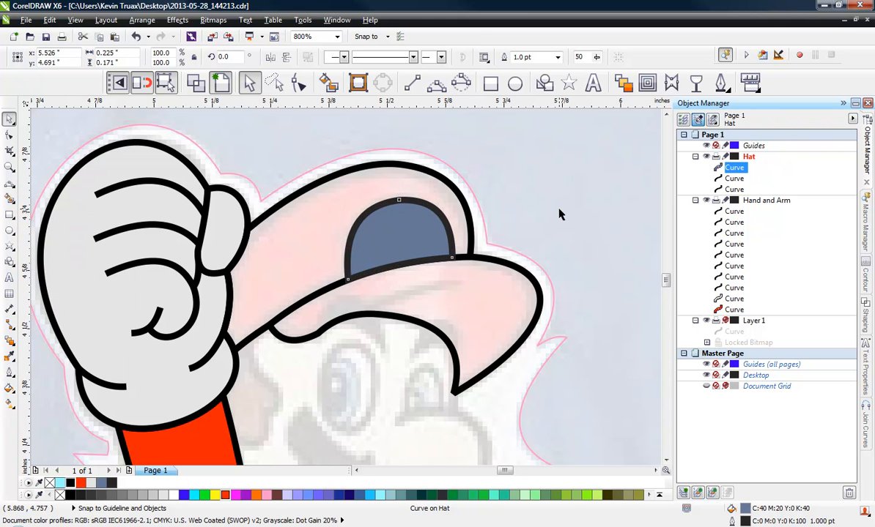
Step: Fill the dome-shaped badge on the front of the hat with light gray (#E6E6E6)
left_click(523, 201)
left_click(440, 244)
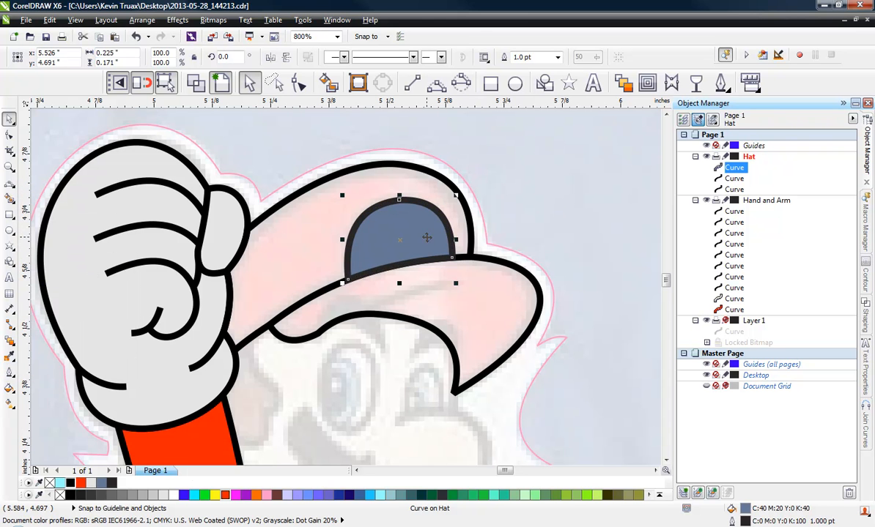
left_click(164, 496)
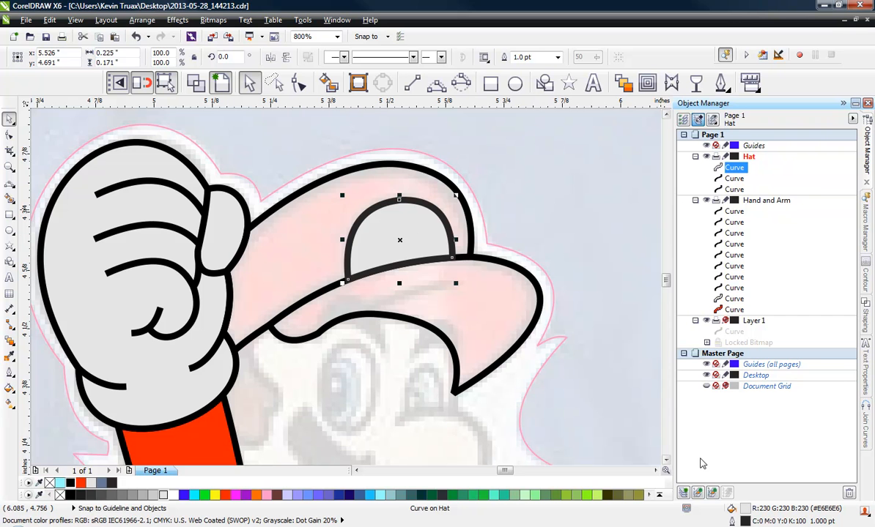
Step: Add a new layer above the Hat layer and hide the Hat layer to expose the reference bitmap
left_click(684, 494)
left_click(627, 260)
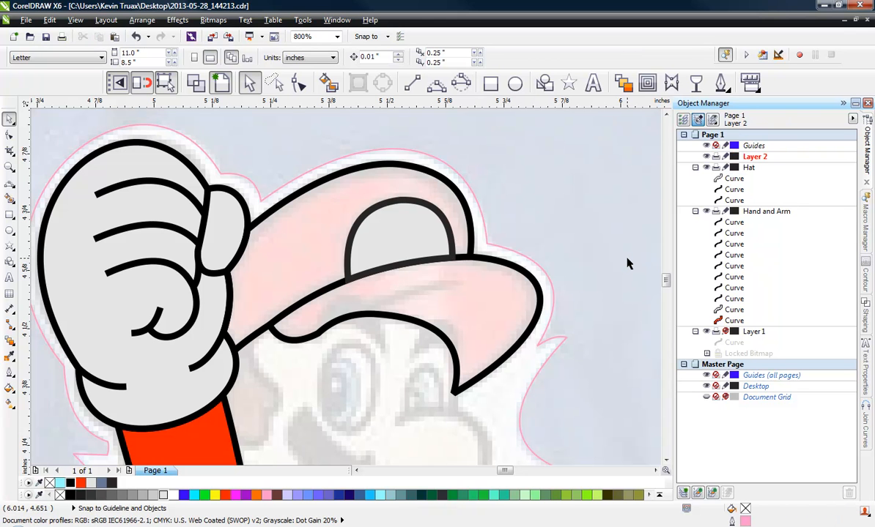
left_click(705, 168)
left_click(554, 221)
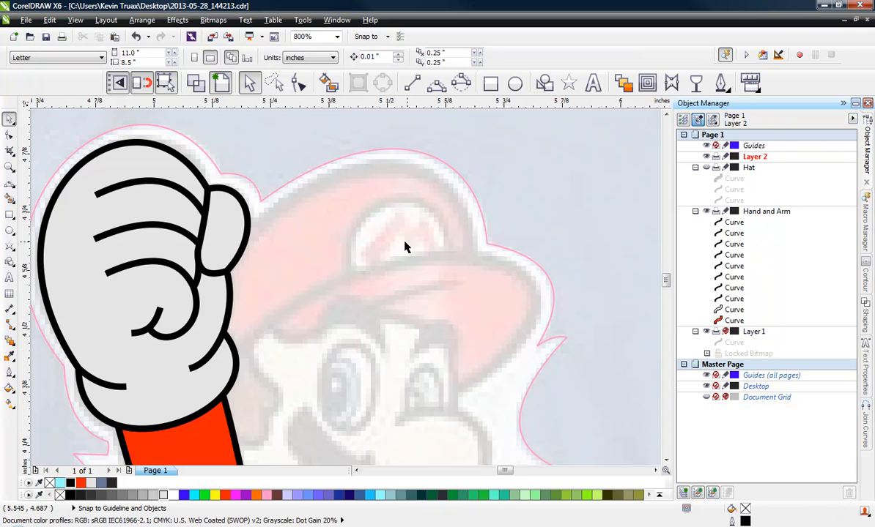
Step: Trace the left leg of the badge's M with 3-point curves, including its rounded bottom and the first inner arc
scroll(405, 247, "up", 1)
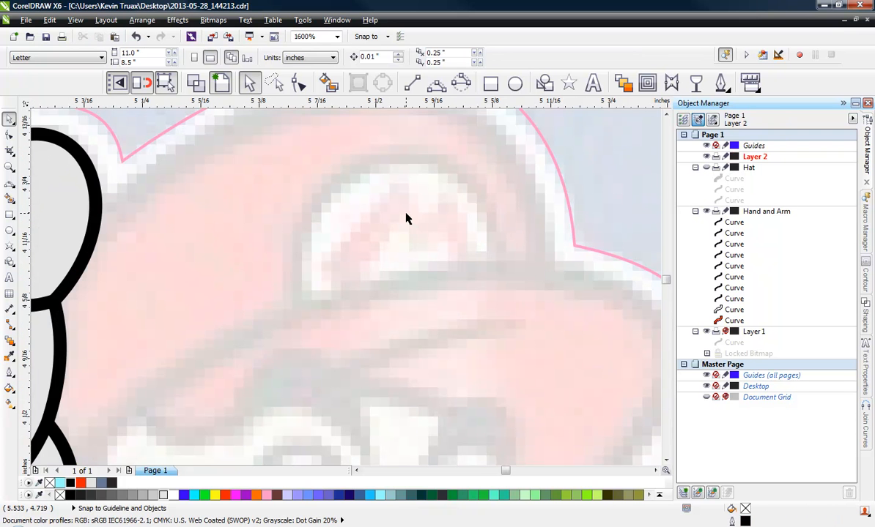
left_click(437, 83)
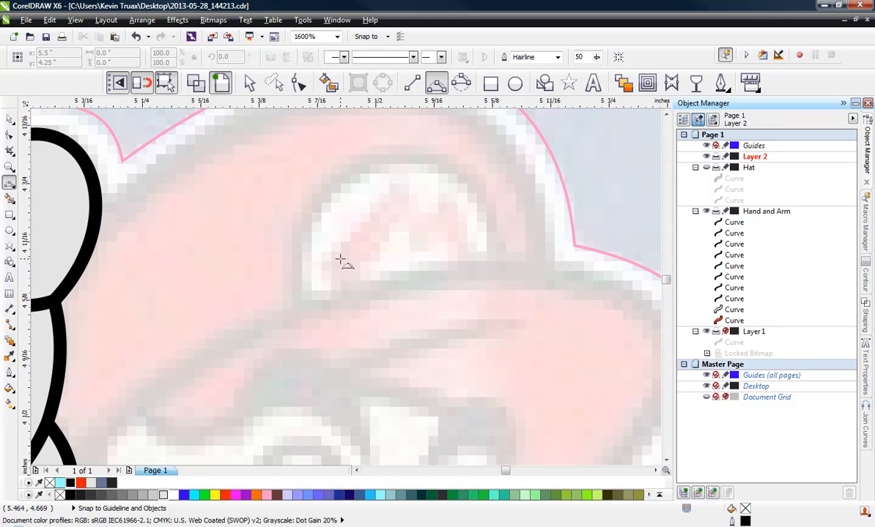
left_click(322, 264)
double_click(395, 184)
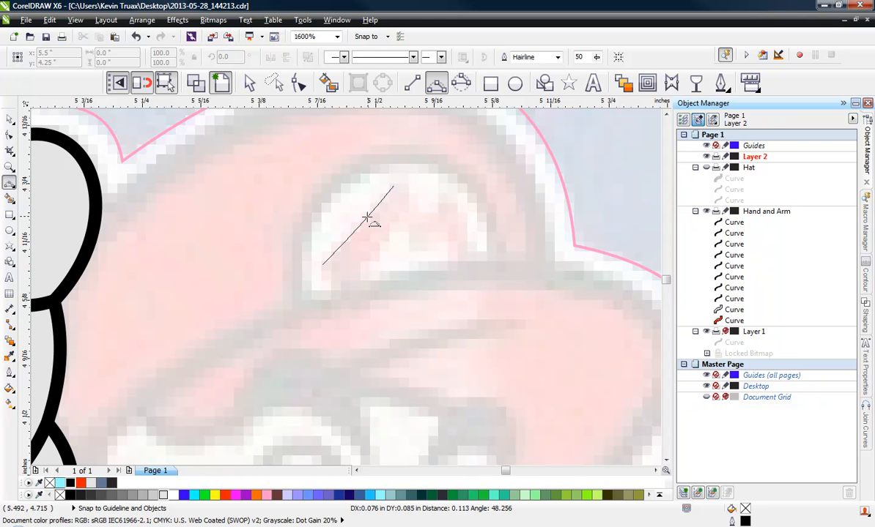
mouse_move(359, 277)
left_mouse_down()
mouse_move(395, 242)
mouse_move(396, 222)
mouse_move(389, 237)
mouse_move(423, 247)
mouse_move(436, 238)
mouse_move(410, 240)
left_mouse_up()
left_click(405, 233)
left_click(323, 264)
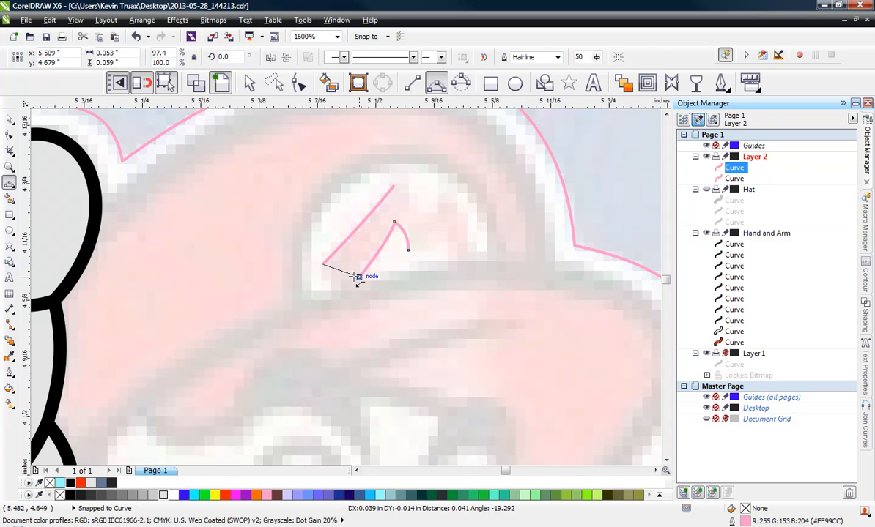
left_click_drag(358, 277, 341, 278)
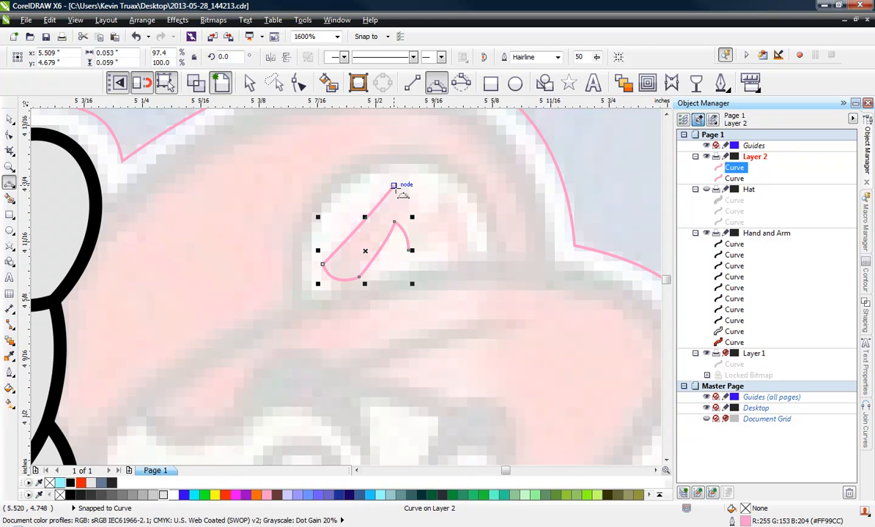
Step: Trace the M's upper edge with connected 3-point curves from the left peak through the dip and down the outer right side
mouse_move(394, 186)
left_mouse_down()
mouse_move(415, 214)
mouse_move(443, 193)
mouse_move(473, 244)
mouse_move(467, 252)
left_mouse_up()
left_click(410, 198)
left_click(433, 206)
left_click(462, 224)
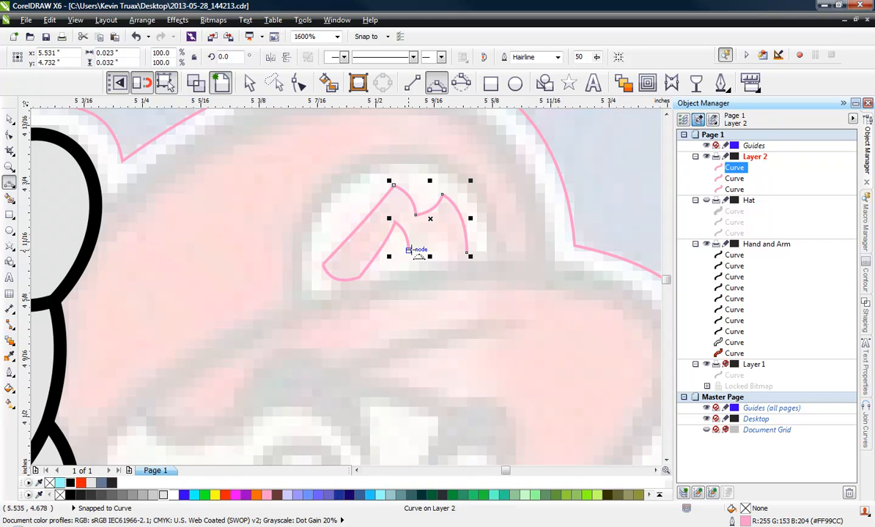
Step: Trace the M's lower inner edge with 3-point curves from the middle point up and down the right leg's inner side
left_click_drag(411, 250, 443, 268)
left_click(426, 242)
left_click(444, 265)
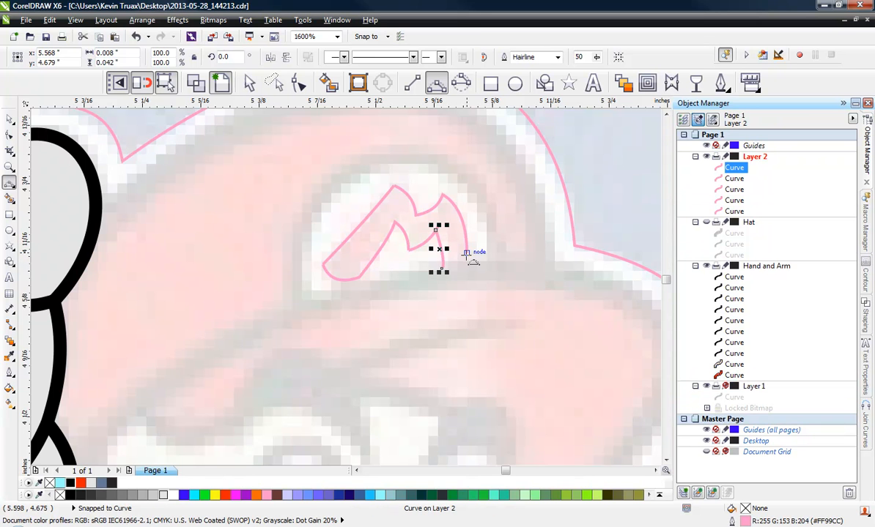
Step: Extend the bottom end node of the M's outer right curve slightly downward
left_click(298, 83)
left_click(467, 256)
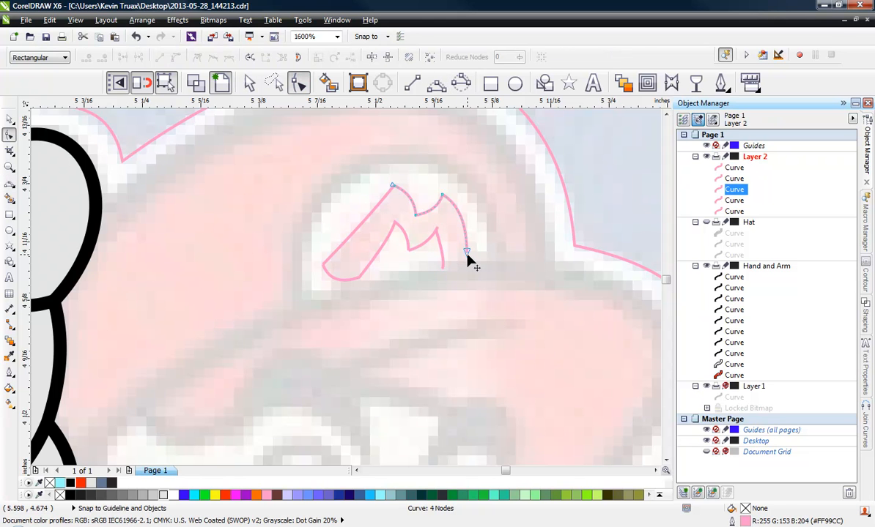
left_click_drag(468, 258, 473, 269)
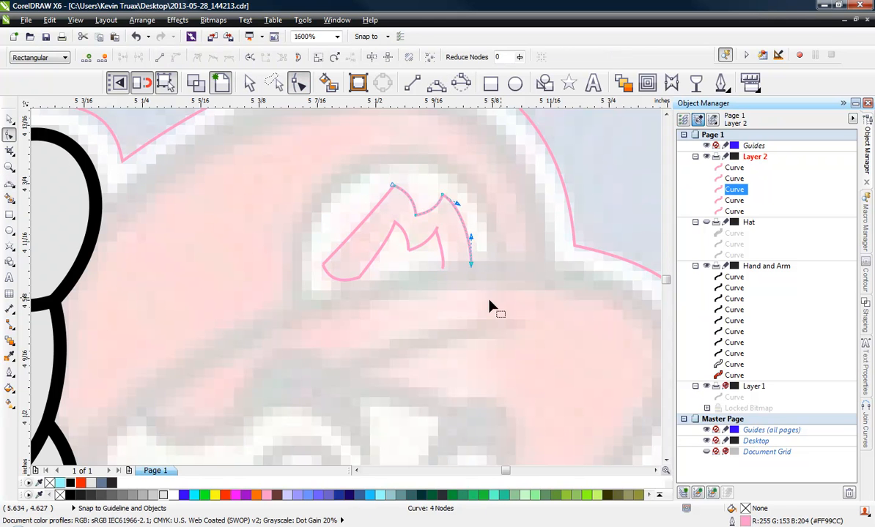
left_click(441, 249)
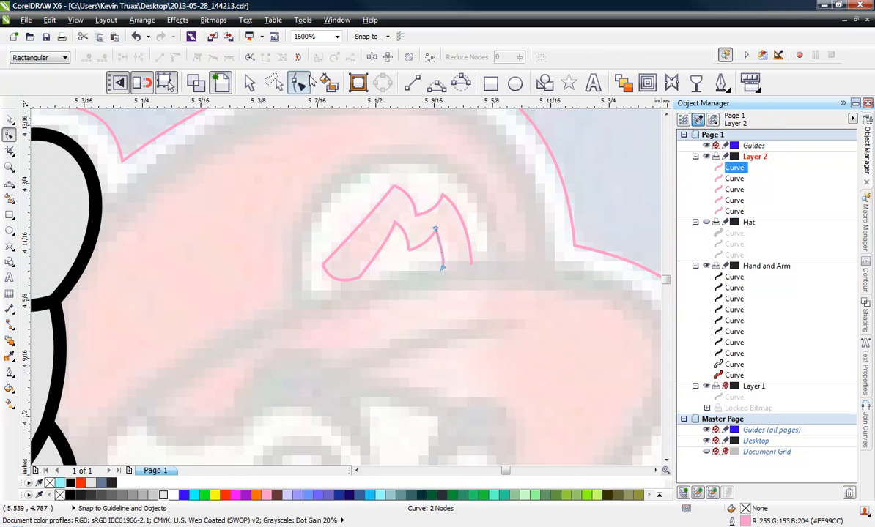
Step: Close the bottom of the M's right leg with a shallow 3-point curve between its inner and outer ends
left_click(436, 83)
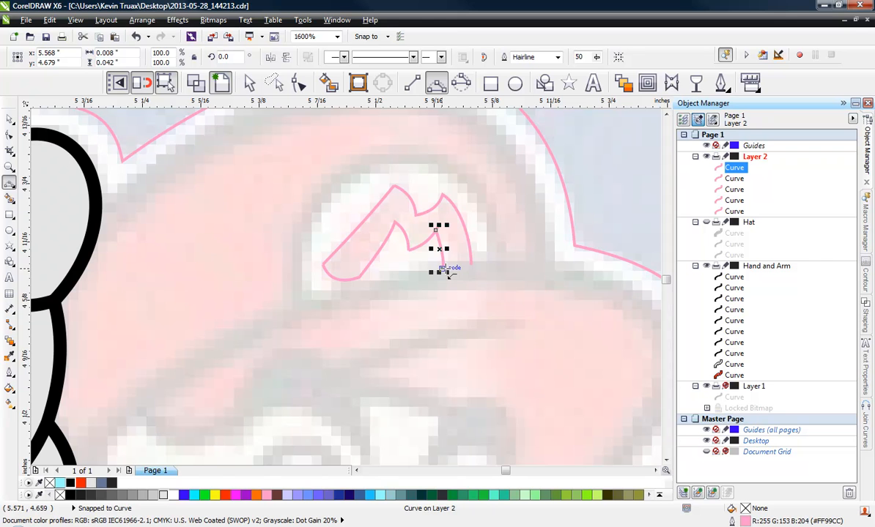
left_click(442, 268)
left_click(472, 266)
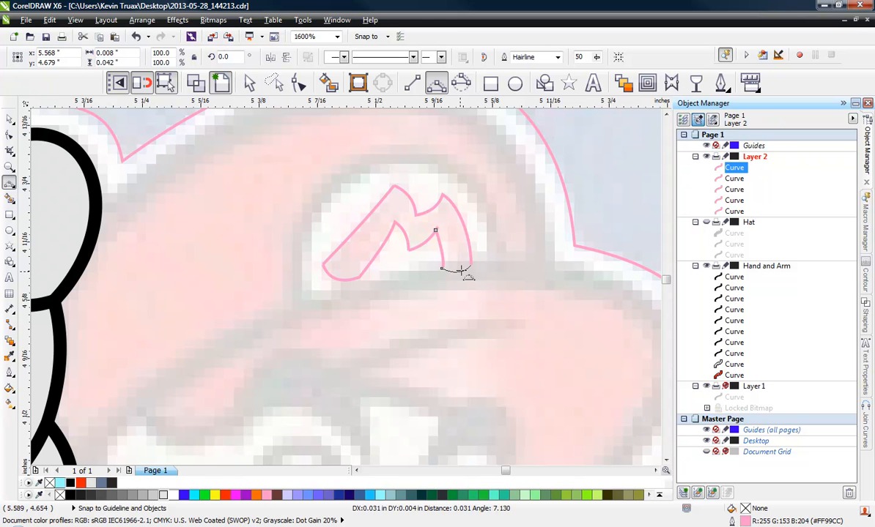
left_click(462, 271)
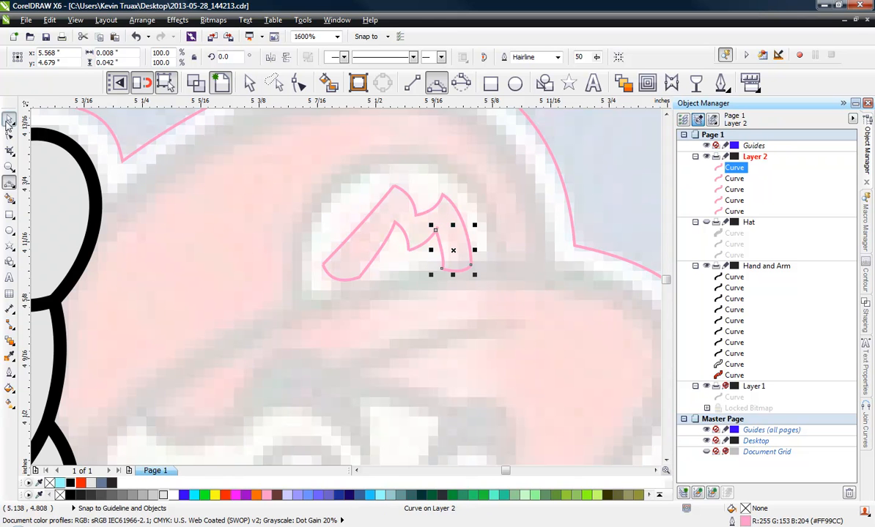
Step: Select all the M's curves and join them into one closed shape using Extend with a 0.1" gap tolerance
left_click(9, 119)
left_click(453, 226)
left_click(415, 248)
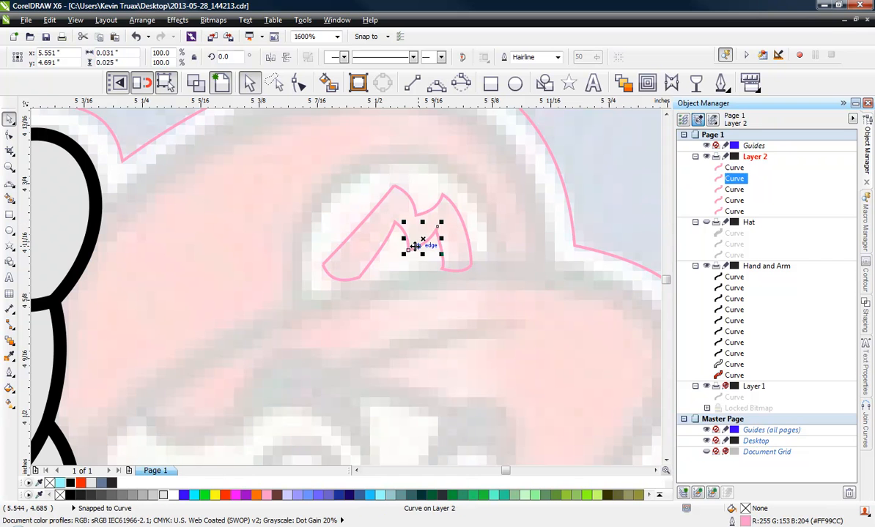
left_click(406, 236)
left_click(606, 180)
left_click_drag(619, 156, 273, 306)
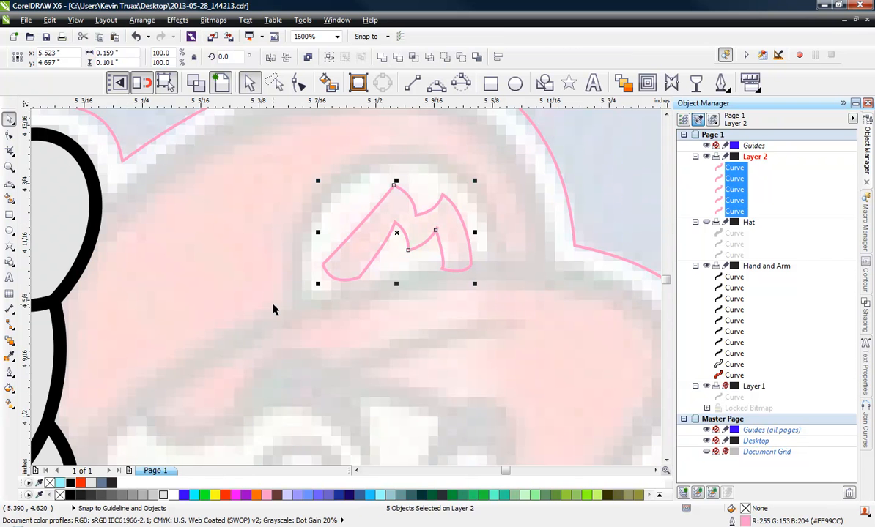
left_click(867, 416)
left_click(764, 169)
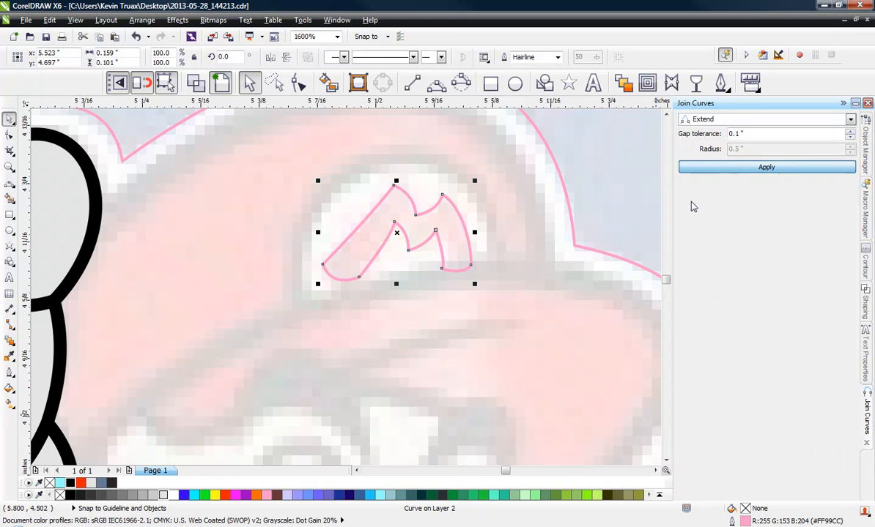
Step: Fill the joined M with red (#FF0000) and remove its outline
left_click(225, 496)
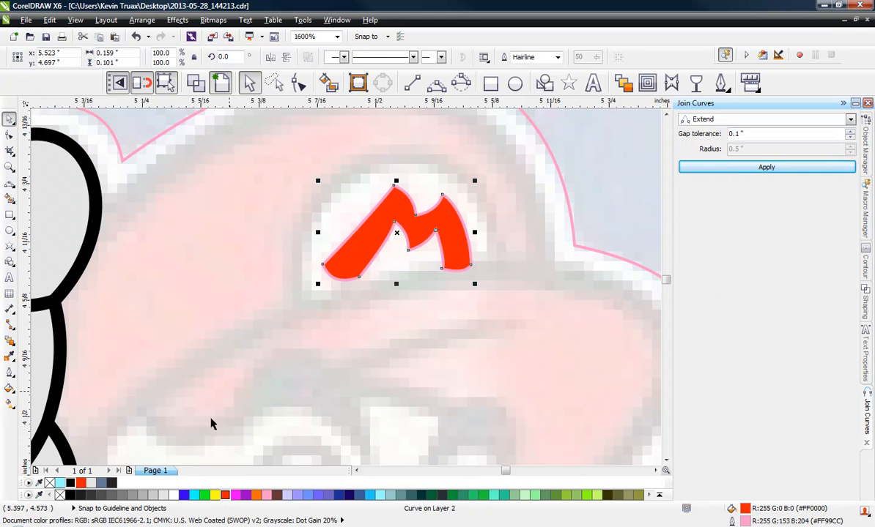
right_click(49, 485)
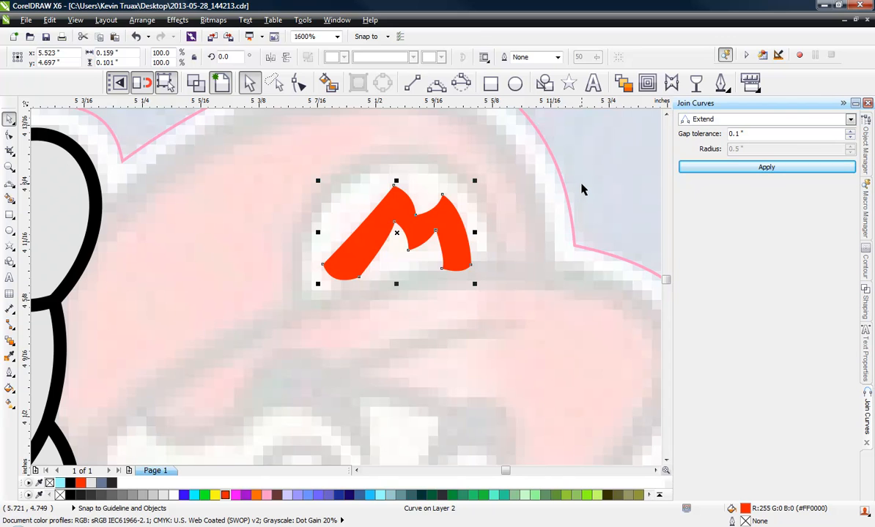
key("Escape")
Step: Reshape the M's upper dip by moving its node down and right and flattening the curve to the right peak
left_click(424, 226)
scroll(424, 226, "up", 2)
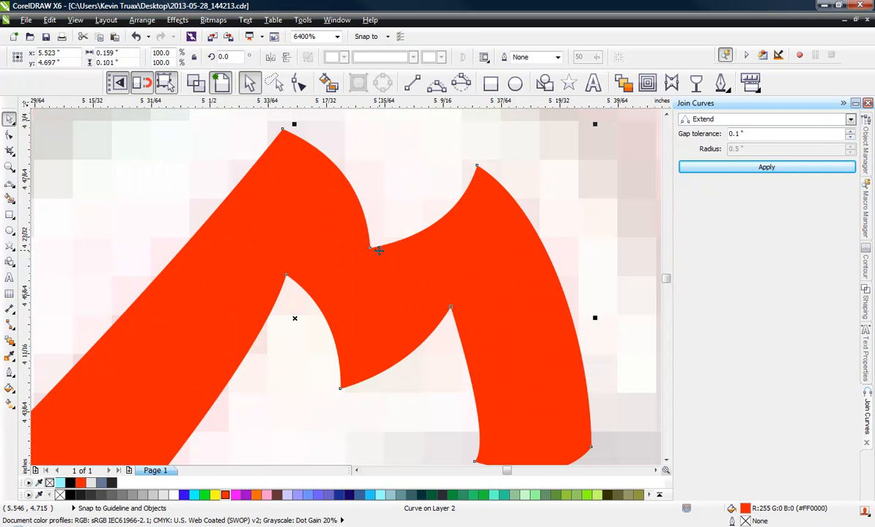
key("F10")
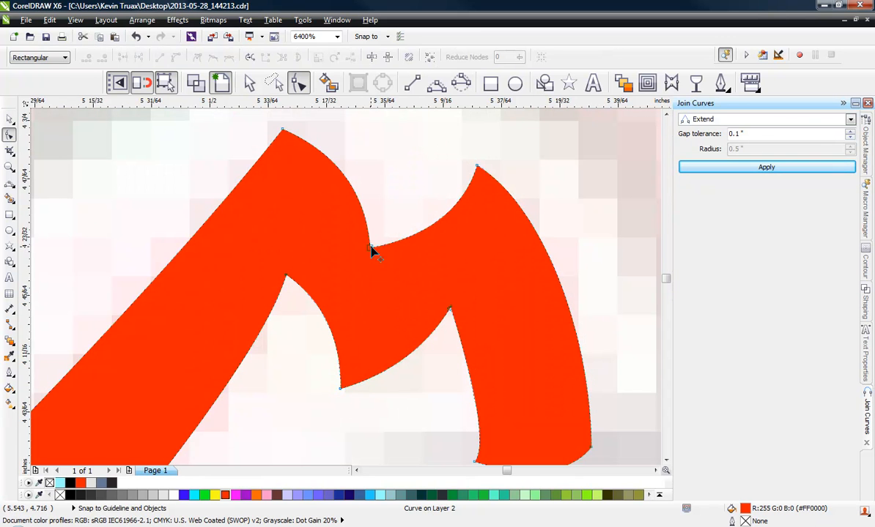
left_click_drag(372, 250, 386, 269)
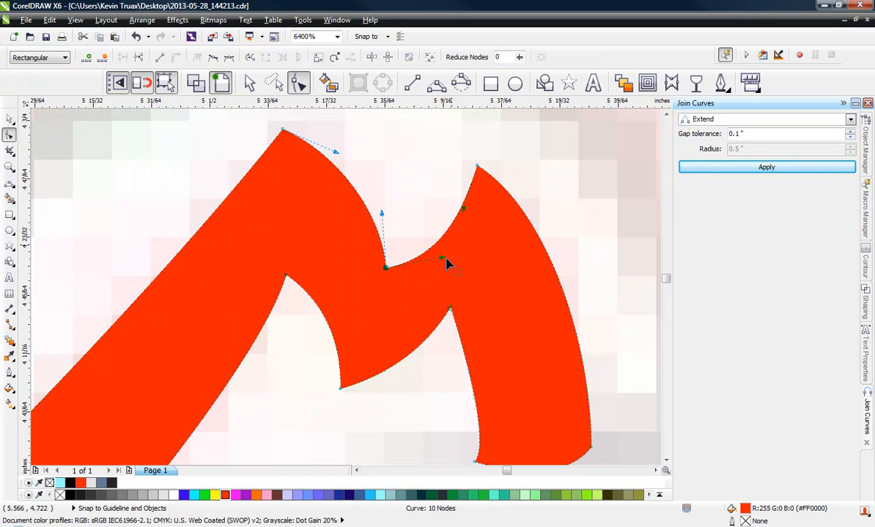
left_click_drag(445, 260, 433, 233)
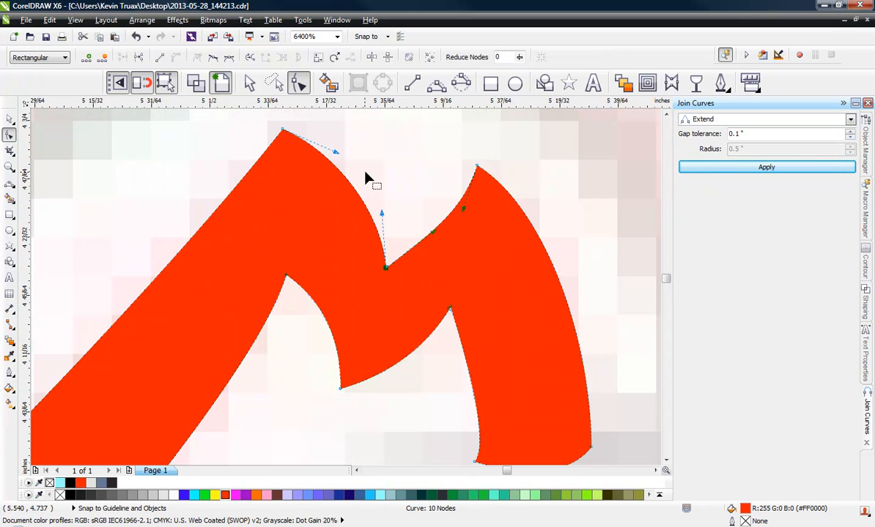
scroll(369, 179, "down", 1)
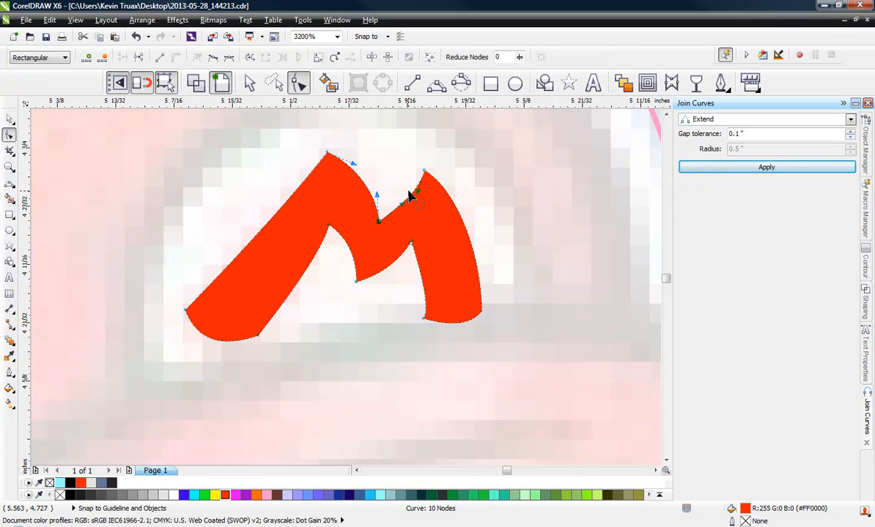
left_click(10, 119)
left_click(253, 207)
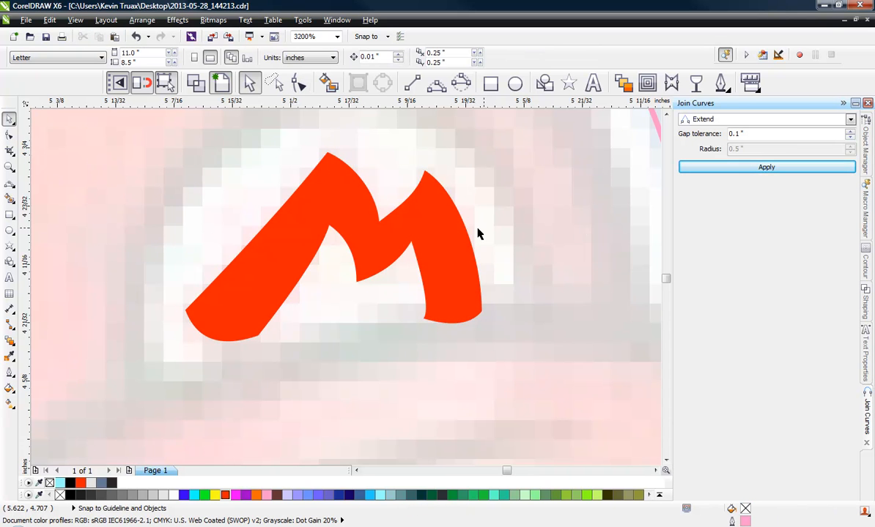
Step: Make the Hat layer visible again in the Object Manager
scroll(480, 232, "down", 1)
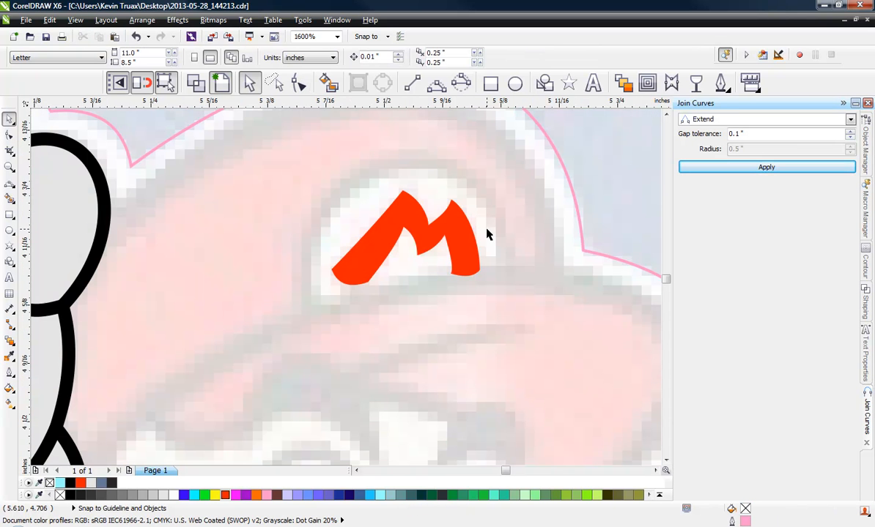
left_click(865, 165)
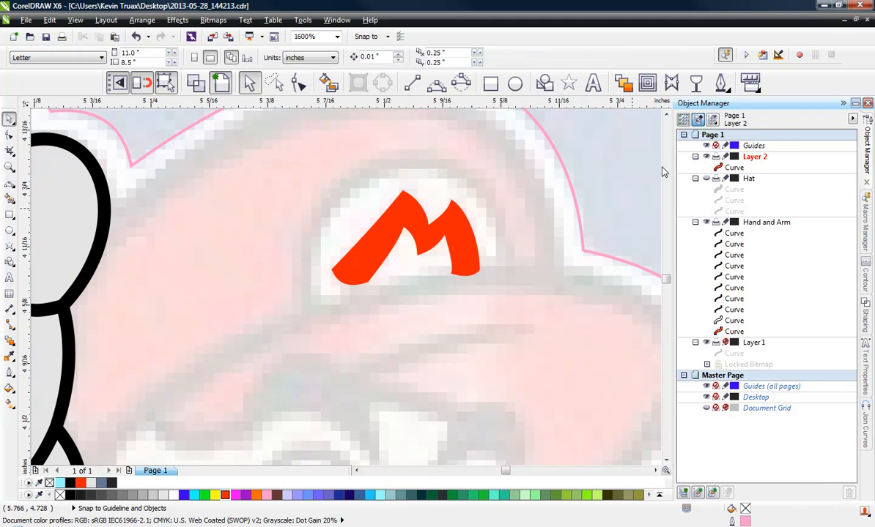
left_click(705, 180)
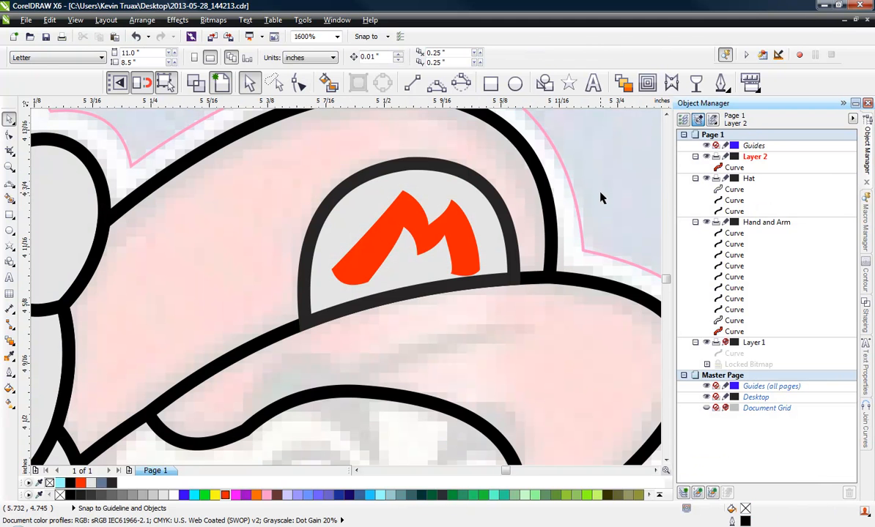
Step: Move the red M slightly up and left within the hat badge, leaving it deselected
left_click(461, 241)
scroll(421, 225, "up", 1)
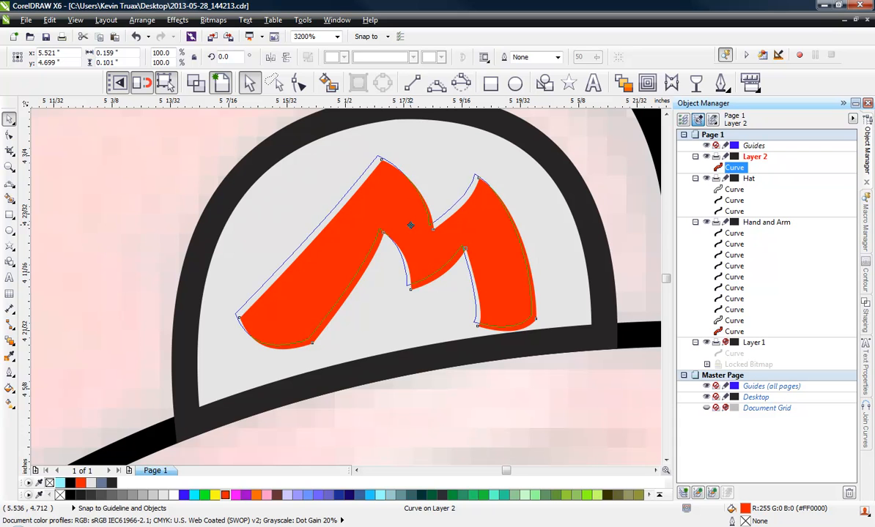
scroll(444, 194, "down", 1)
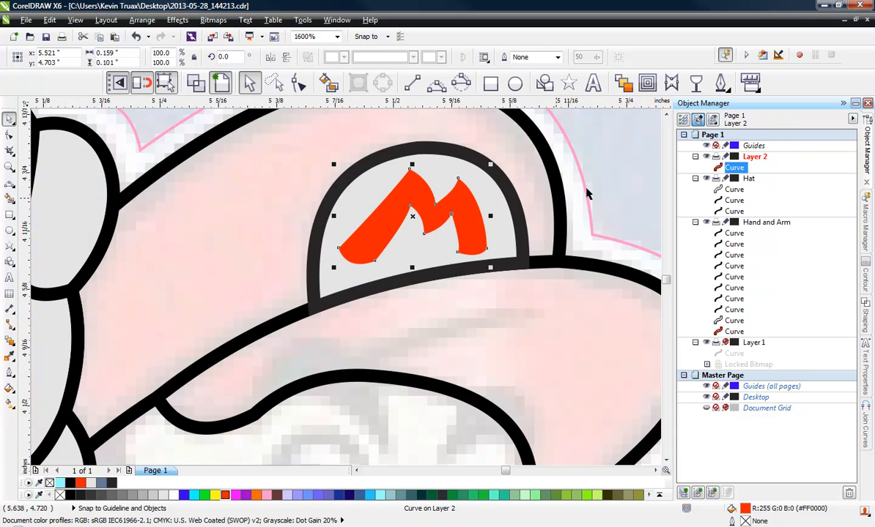
key("Escape")
scroll(519, 176, "down", 2)
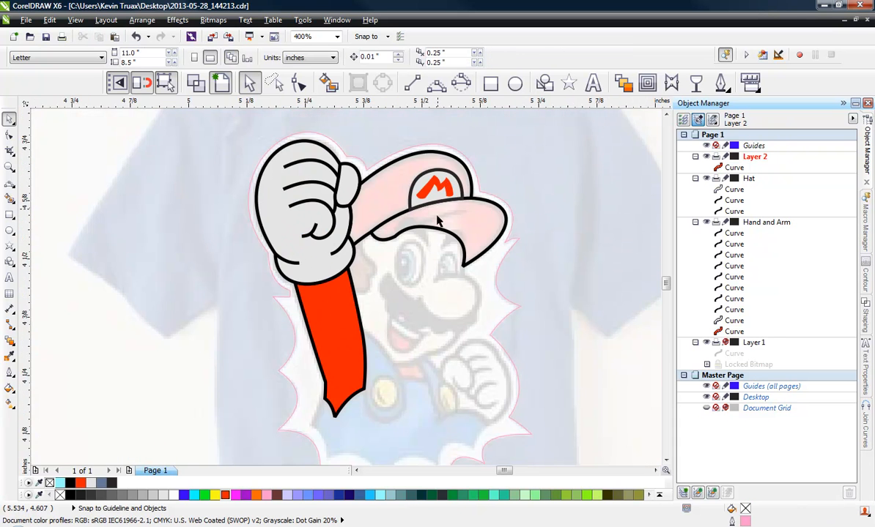
scroll(437, 209, "up", 1)
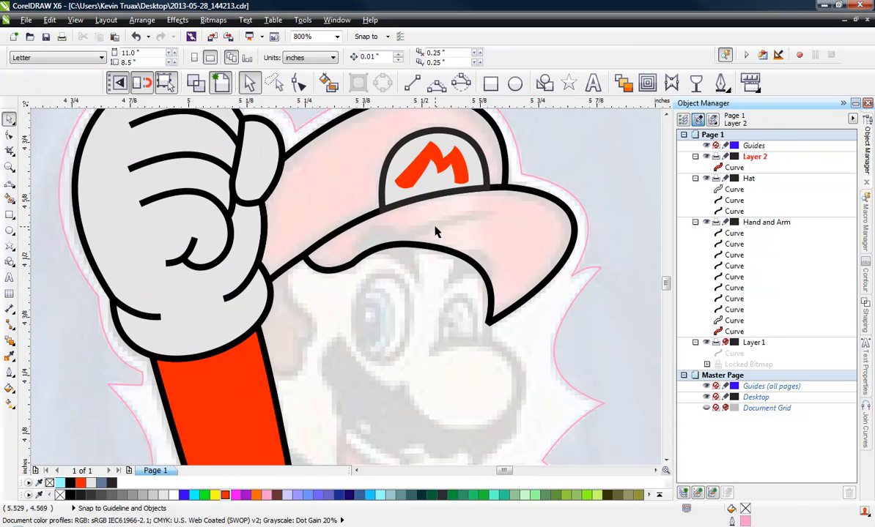
Step: Fill the main hat shape, including its brim, with red (#FF0000) and leave it deselected
left_click(495, 241)
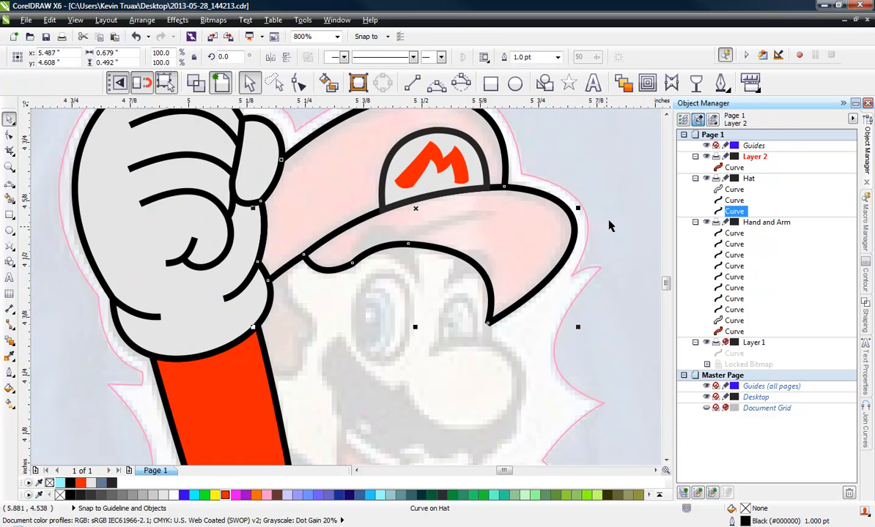
left_click(617, 196)
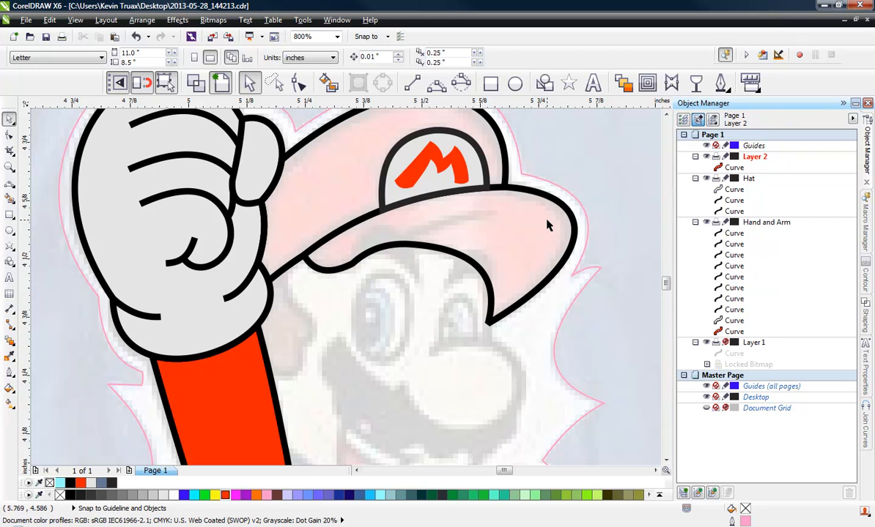
left_click(469, 238)
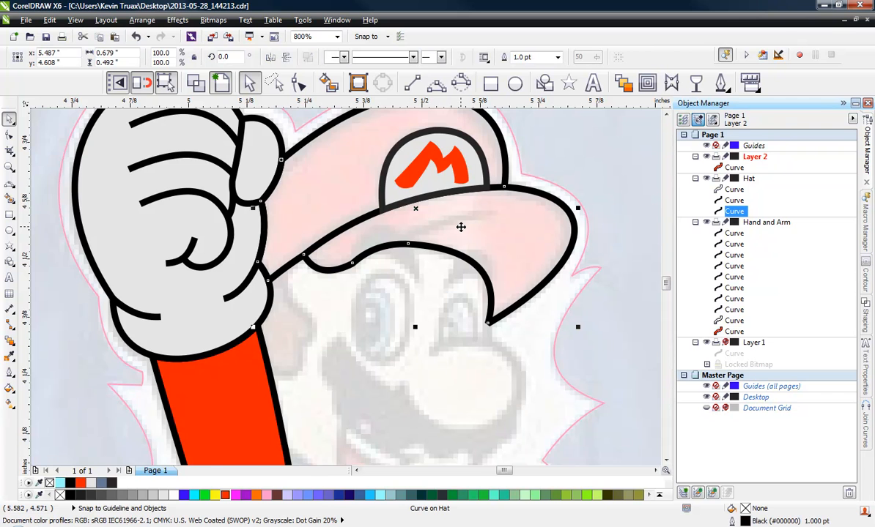
scroll(461, 226, "up", 1)
scroll(460, 226, "down", 2)
scroll(484, 256, "up", 1)
left_click(225, 494)
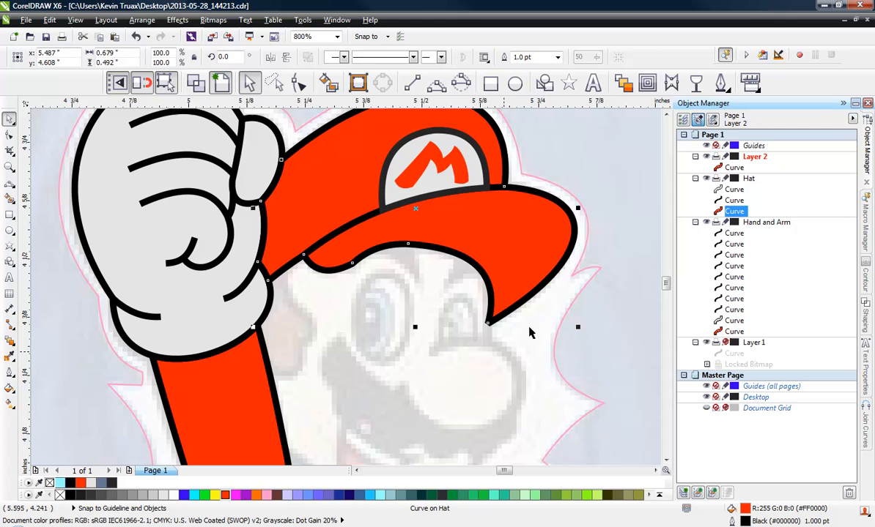
left_click(592, 193)
scroll(436, 219, "down", 2)
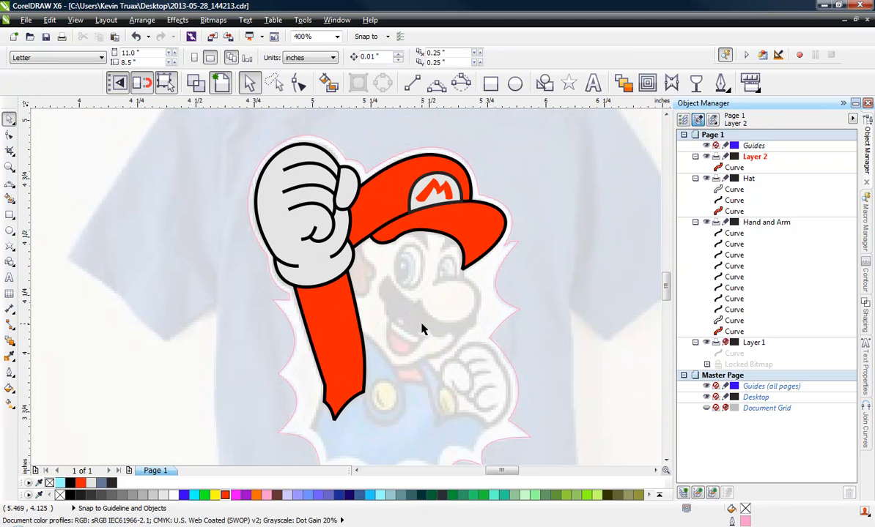
Step: Move the M curve from Layer 2 to the front of the Hat layer and leave it deselected
scroll(422, 329, "up", 2)
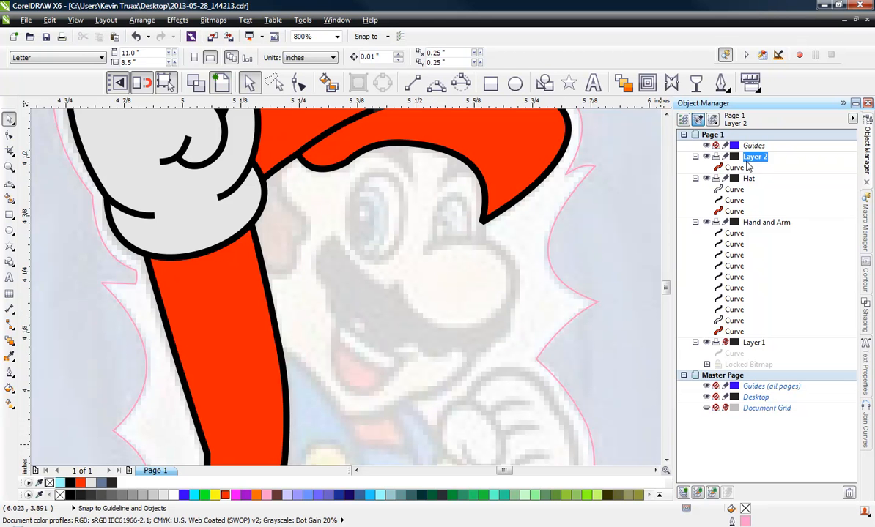
left_click(733, 167)
left_click_drag(734, 182, 734, 179)
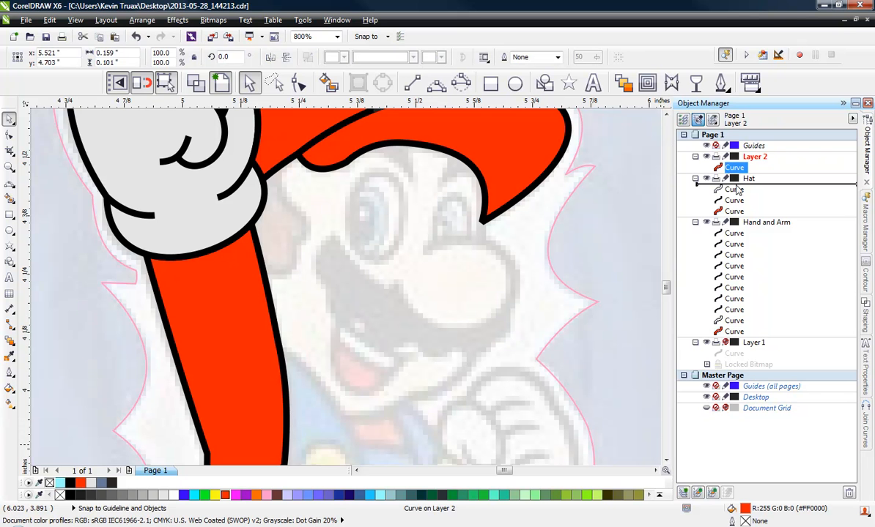
left_click(593, 228)
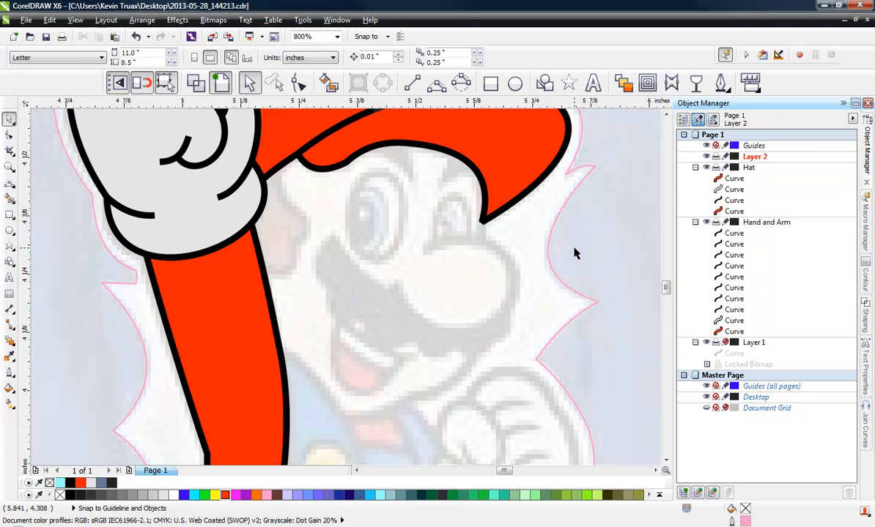
scroll(573, 249, "down", 3)
scroll(487, 157, "up", 3)
left_click(453, 192)
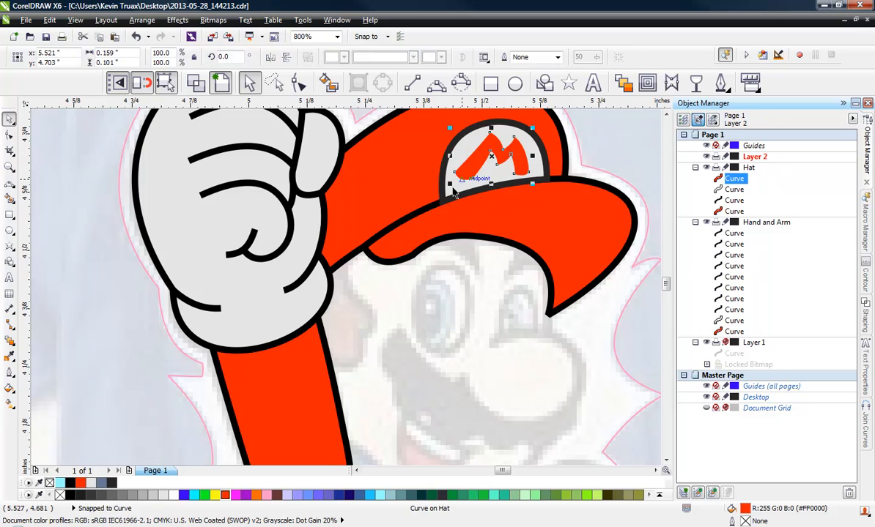
left_click(388, 235)
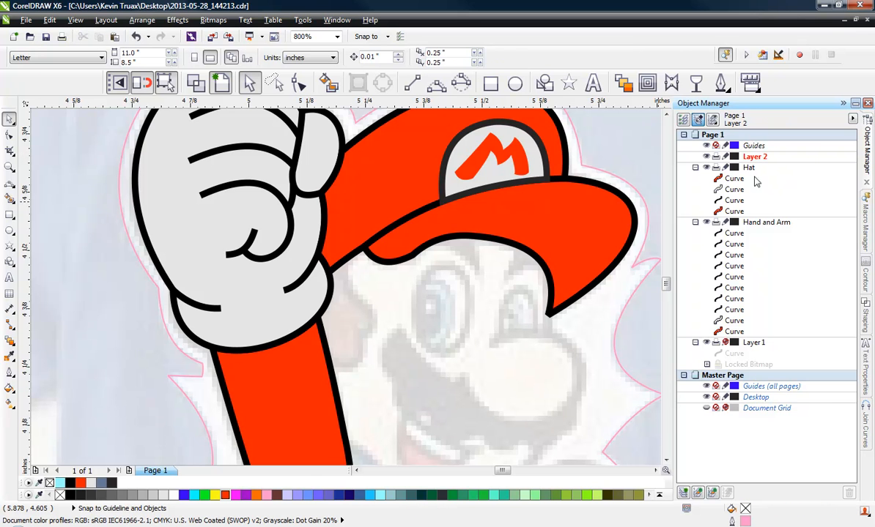
Step: Rename the emptied Layer 2 as Face
left_click(755, 147)
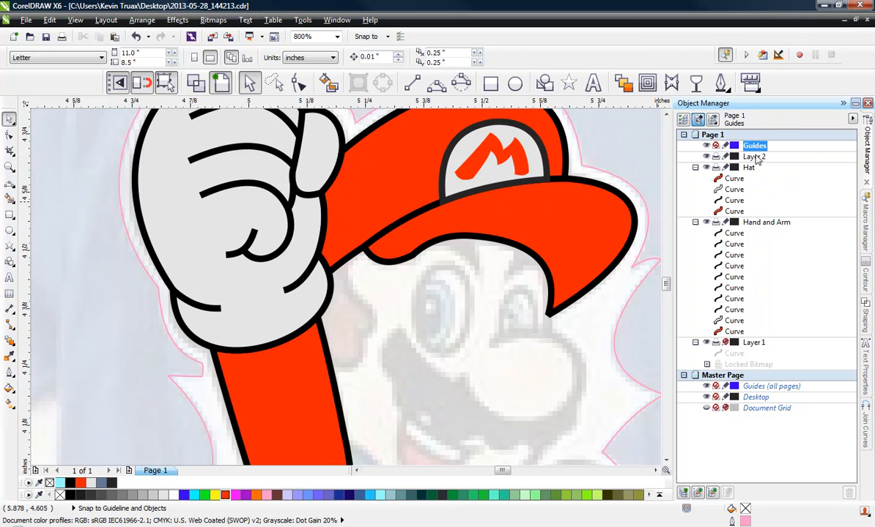
left_click(756, 158)
left_click(755, 158)
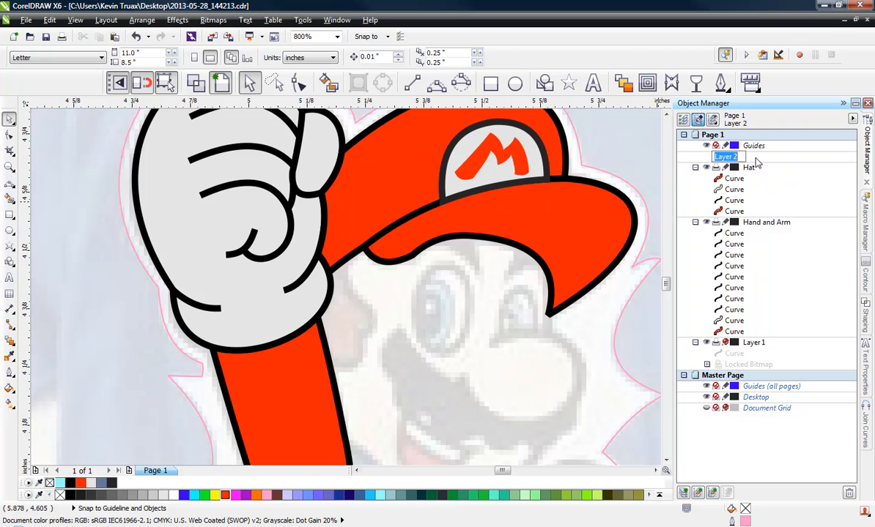
type("Face")
key("Return")
Step: Trace the chin and lower jaw on the Face layer with two connected 3-point curves
scroll(469, 212, "down", 1)
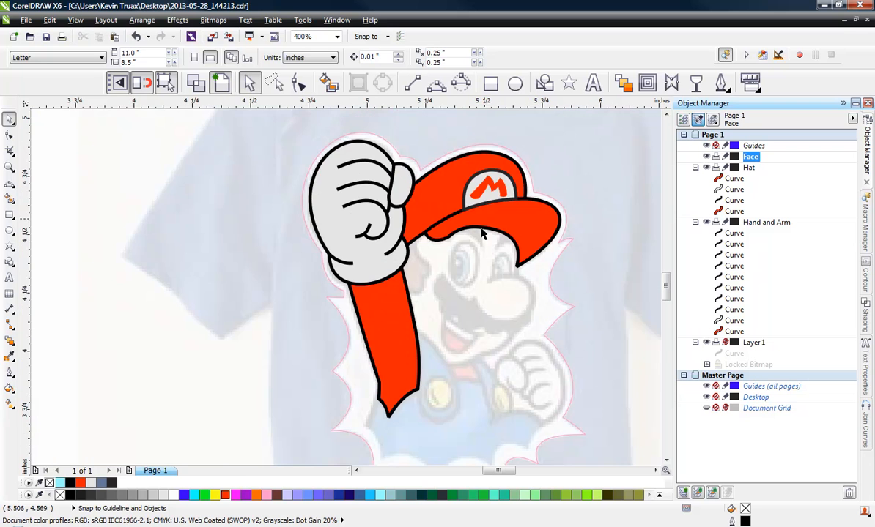
scroll(513, 316, "up", 1)
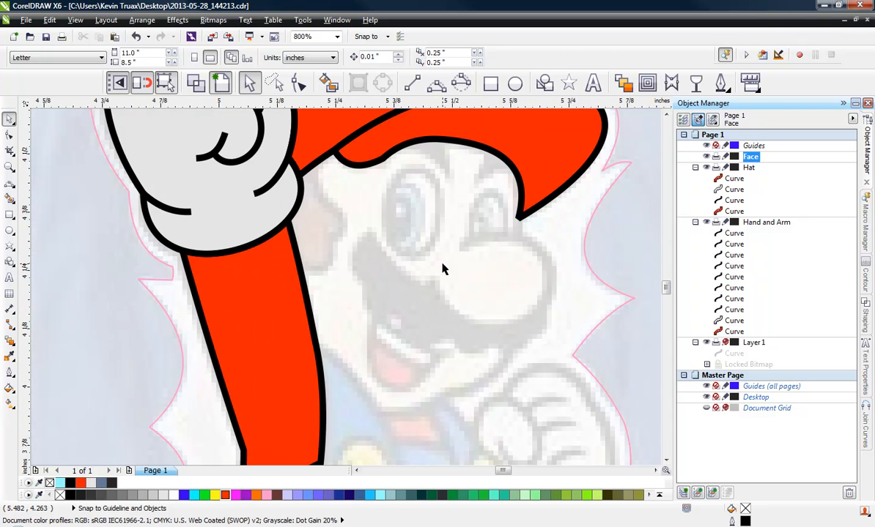
scroll(469, 242, "down", 1)
scroll(504, 182, "up", 1)
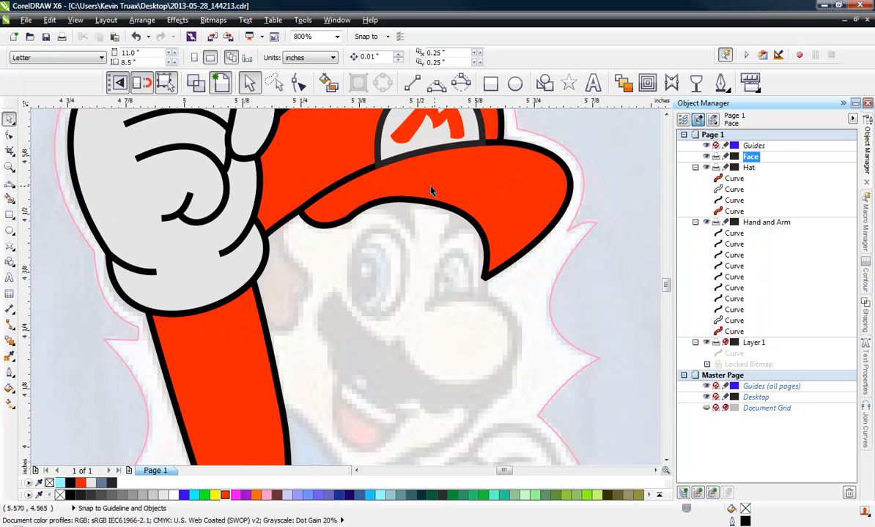
scroll(430, 192, "down", 2)
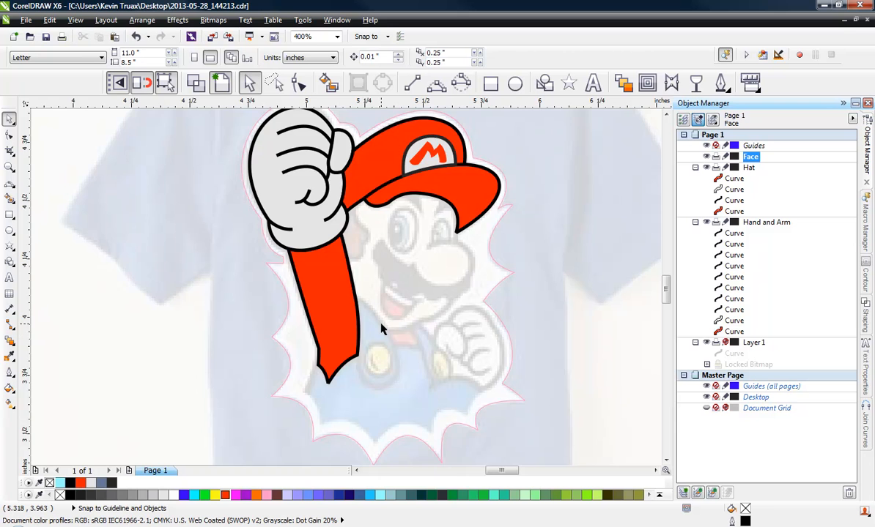
scroll(381, 329, "up", 2)
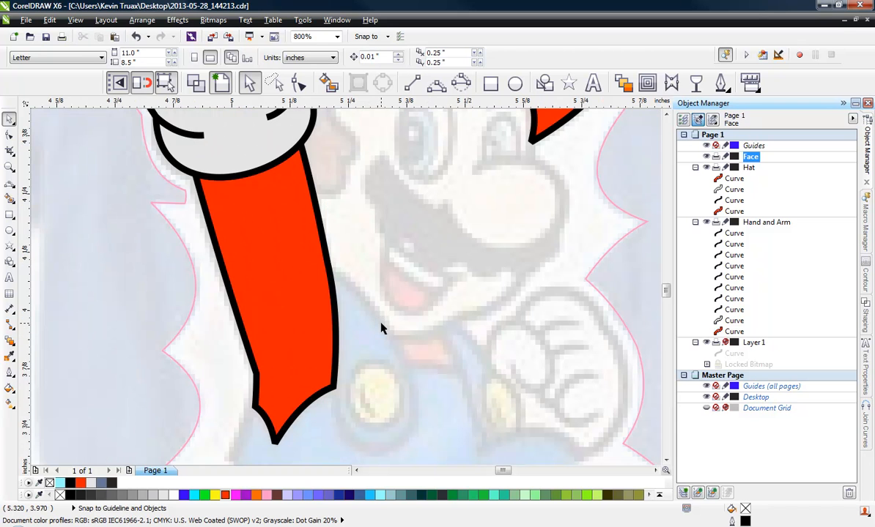
left_click(436, 83)
scroll(446, 347, "up", 1)
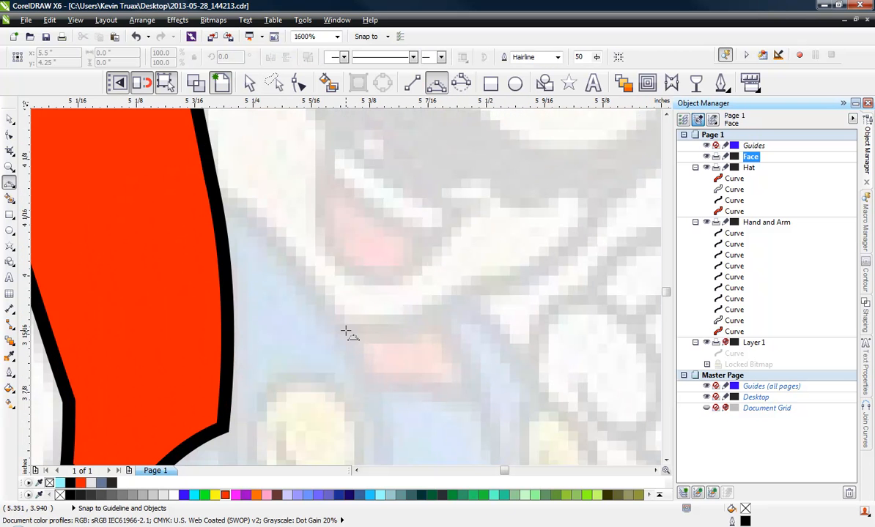
left_click_drag(346, 332, 605, 202)
left_click(410, 326)
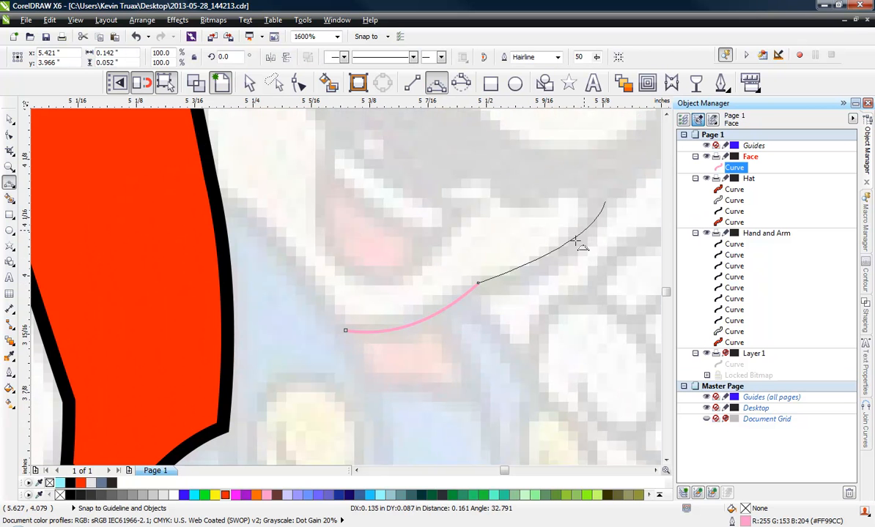
key("Escape")
scroll(378, 302, "down", 2)
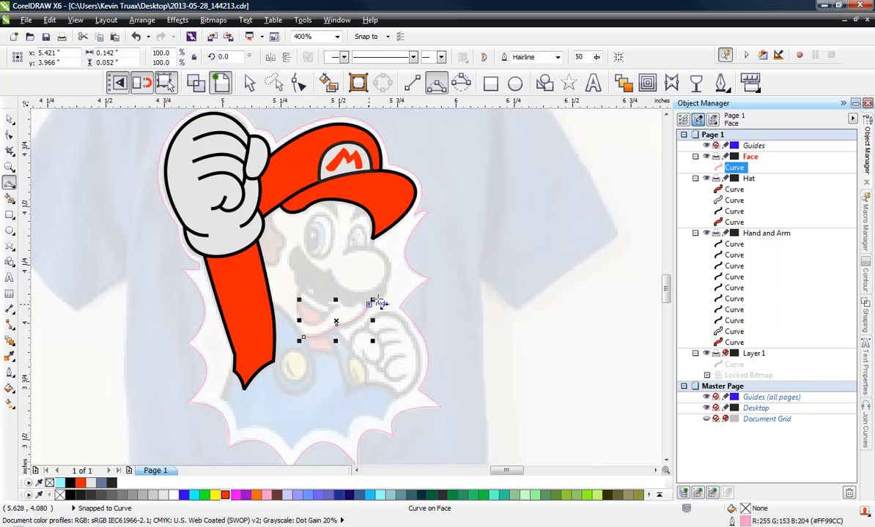
Step: Extend the face outline with 3-point curves along the mustache's outer edge and around the nose
scroll(378, 303, "up", 2)
left_click_drag(337, 323, 407, 233)
left_click(399, 315)
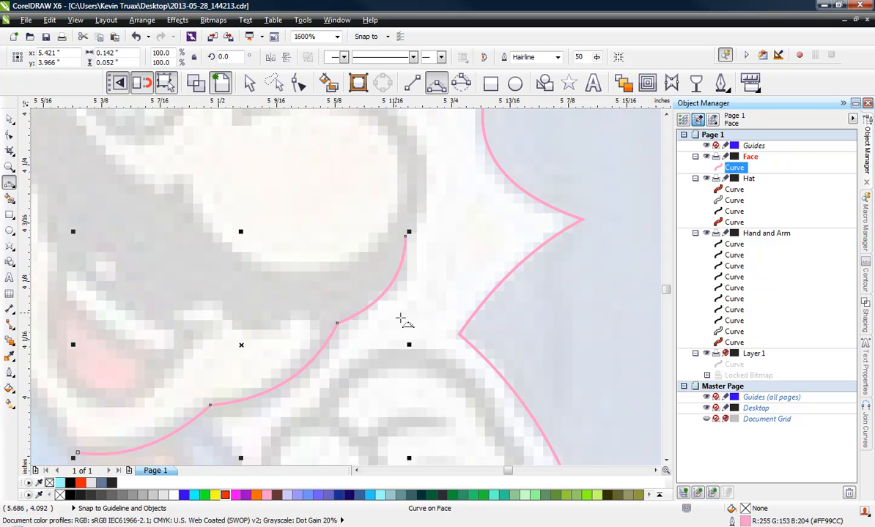
scroll(400, 318, "down", 2)
scroll(345, 181, "up", 2)
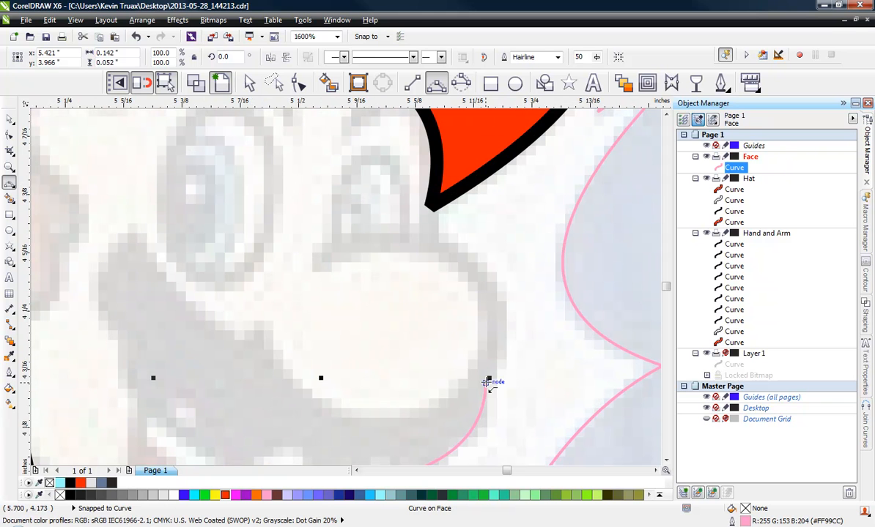
left_click_drag(488, 382, 436, 243)
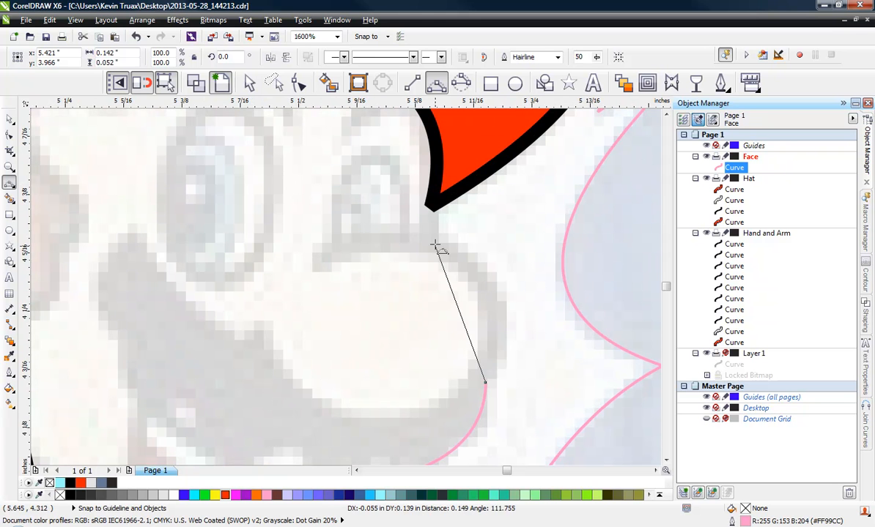
left_click(492, 303)
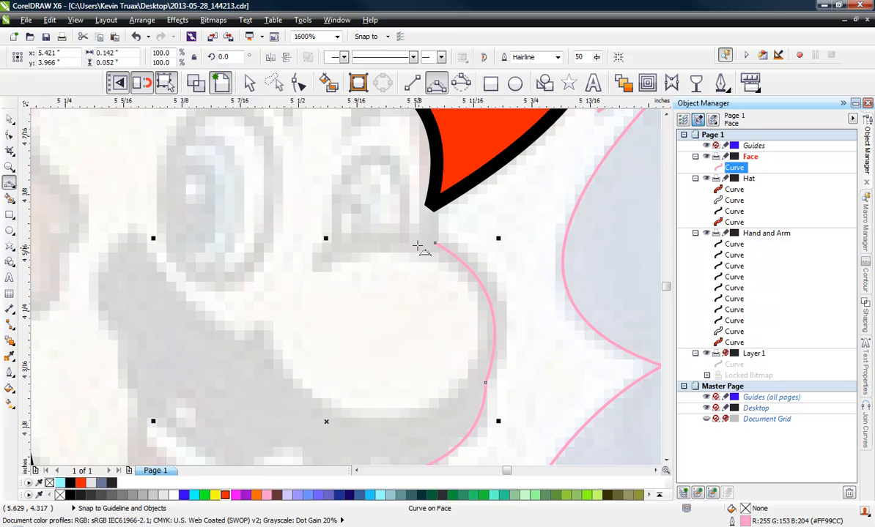
Step: Continue the face outline from the top of the nose to the brim's tip and up inside the red brim
scroll(381, 298, "down", 2)
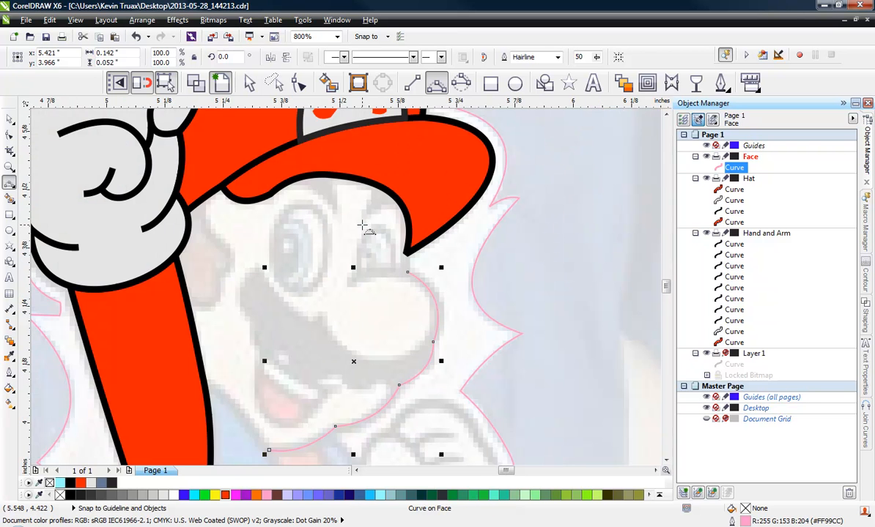
scroll(361, 227, "up", 2)
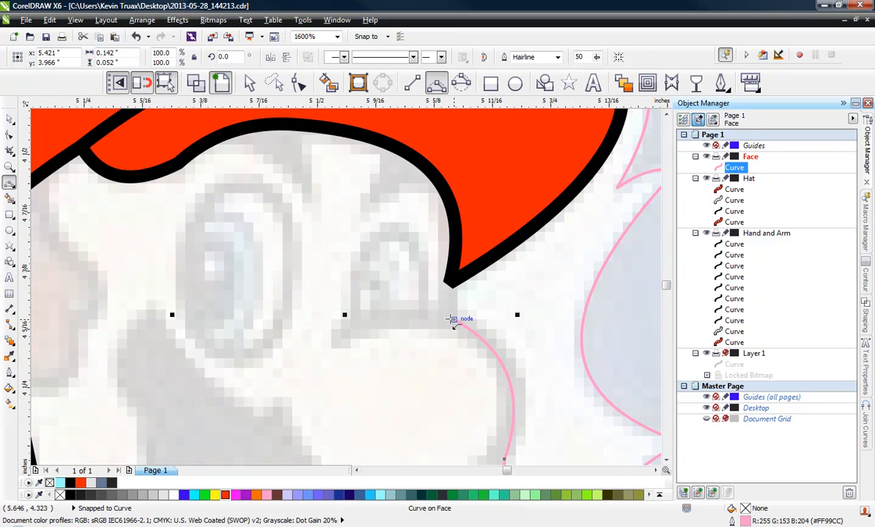
mouse_move(452, 320)
left_mouse_down()
mouse_move(450, 287)
mouse_move(517, 186)
mouse_move(511, 145)
left_mouse_up()
left_click_drag(521, 188, 516, 180)
scroll(552, 181, "down", 1)
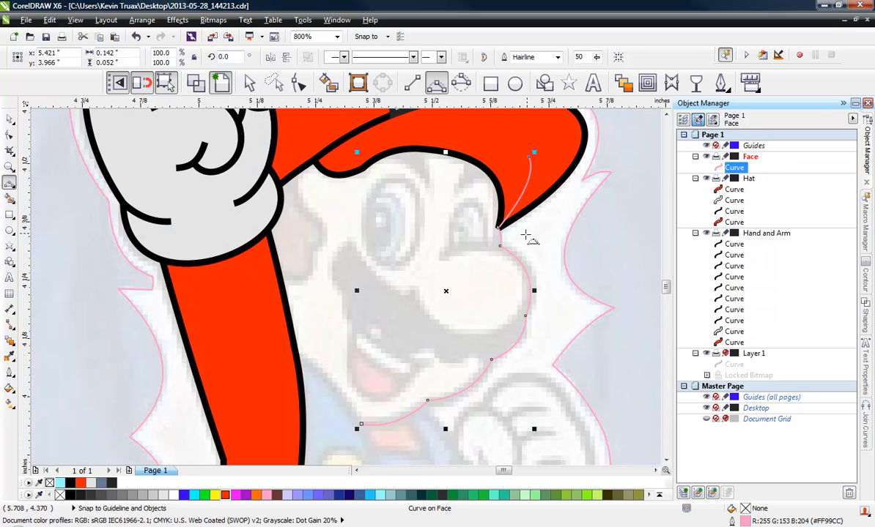
scroll(521, 238, "down", 1)
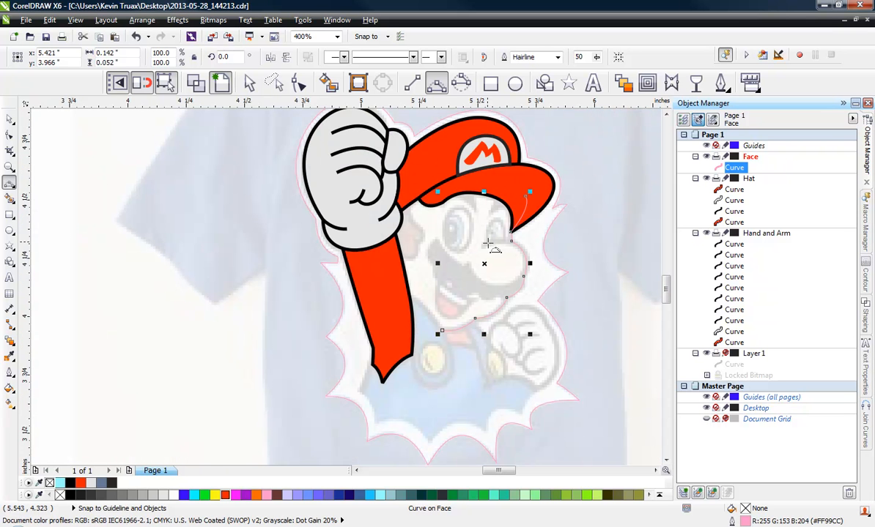
Step: Extend the outline from the chin's open end across the arm, and close it with curves over the glove and hat
scroll(434, 334, "up", 2)
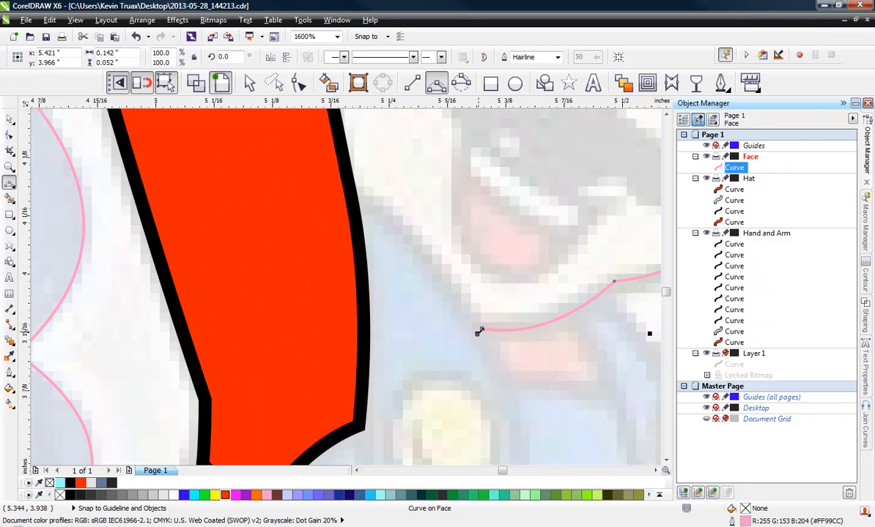
left_click(482, 329)
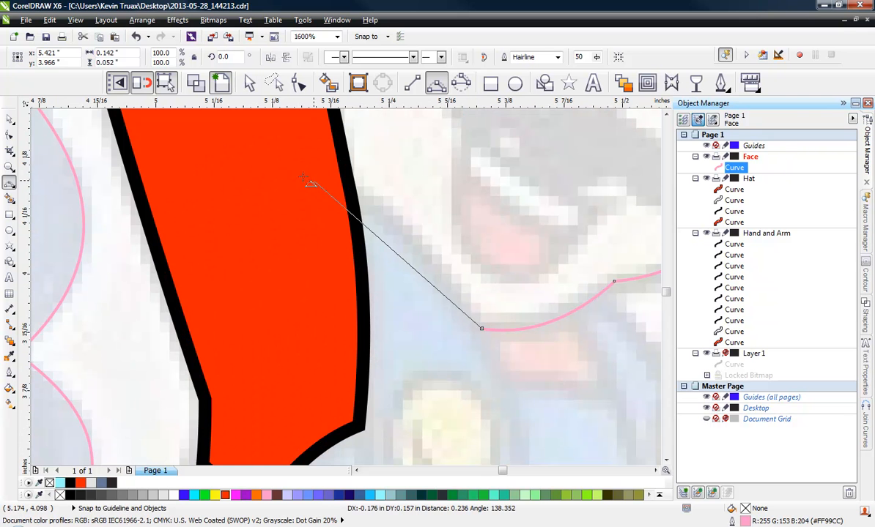
left_click_drag(302, 173, 402, 236)
scroll(423, 353, "down", 2)
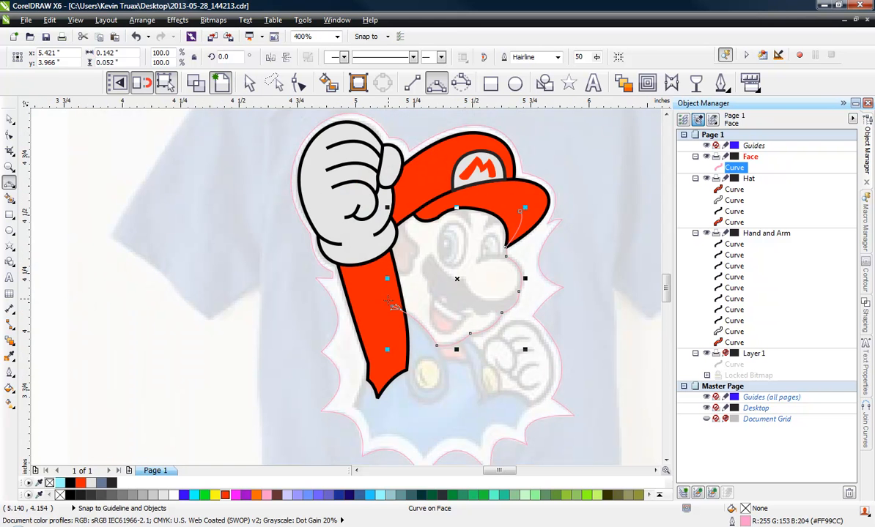
left_click_drag(393, 306, 521, 212)
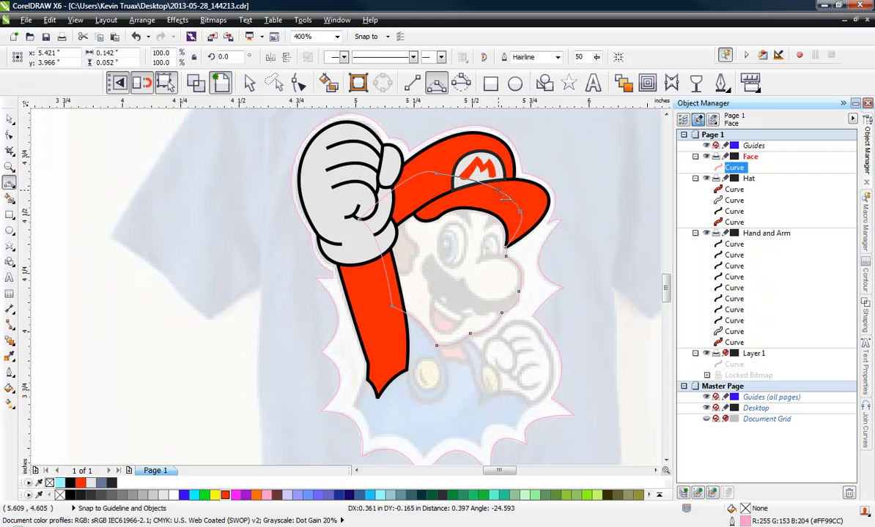
Step: Test the closed face outline with a dark green fill (#006633), undo the fill, and switch to the Pick tool
left_click(424, 496)
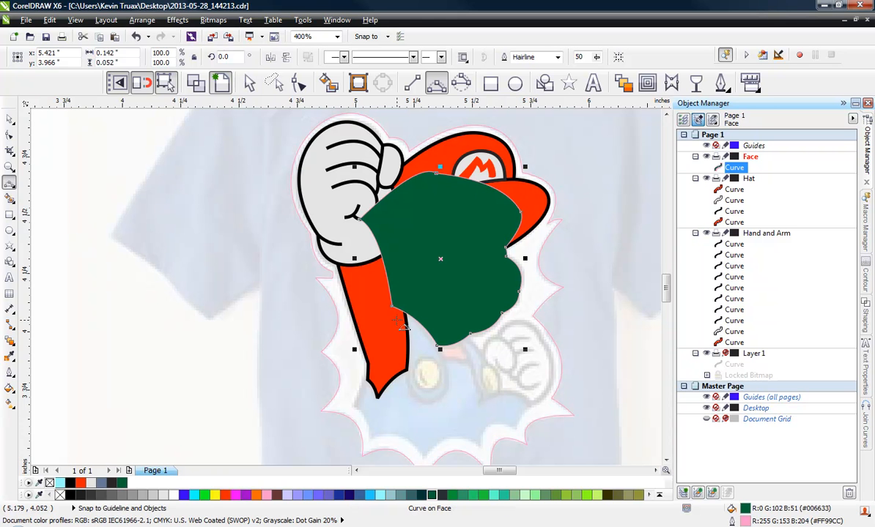
key("ctrl+z")
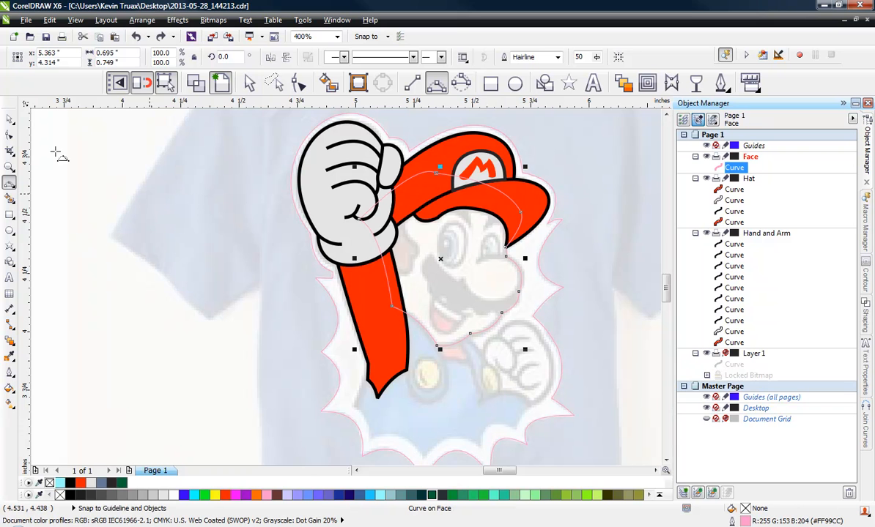
left_click(11, 119)
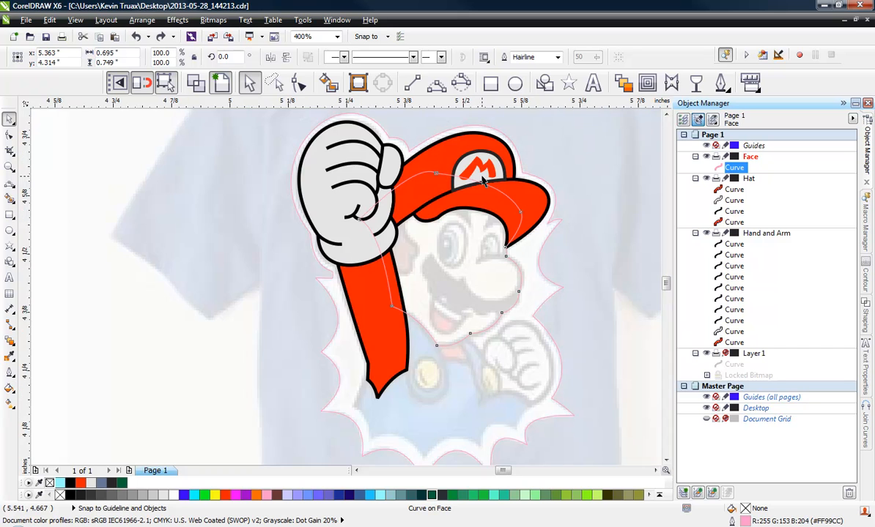
Step: Trim the face outline with the red hat brim shape, leaving the original hat object in place
scroll(482, 180, "up", 2)
left_click(594, 212)
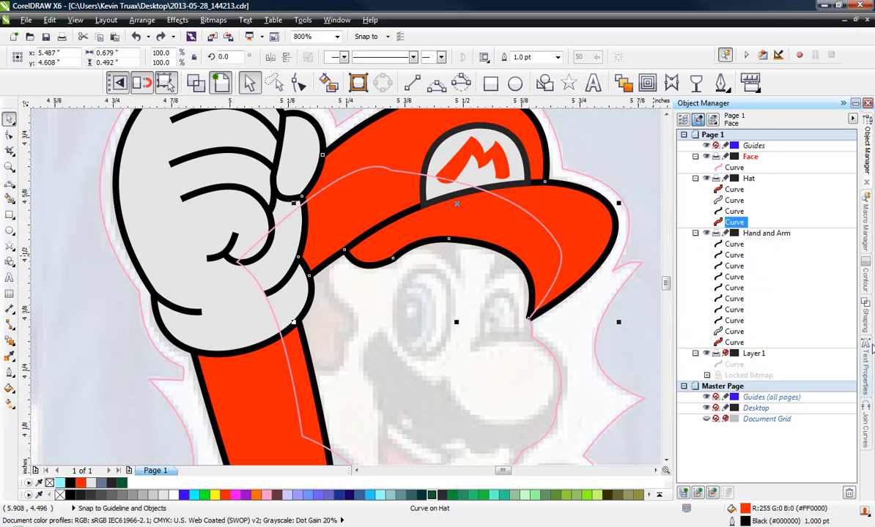
left_click(868, 322)
left_click(827, 228)
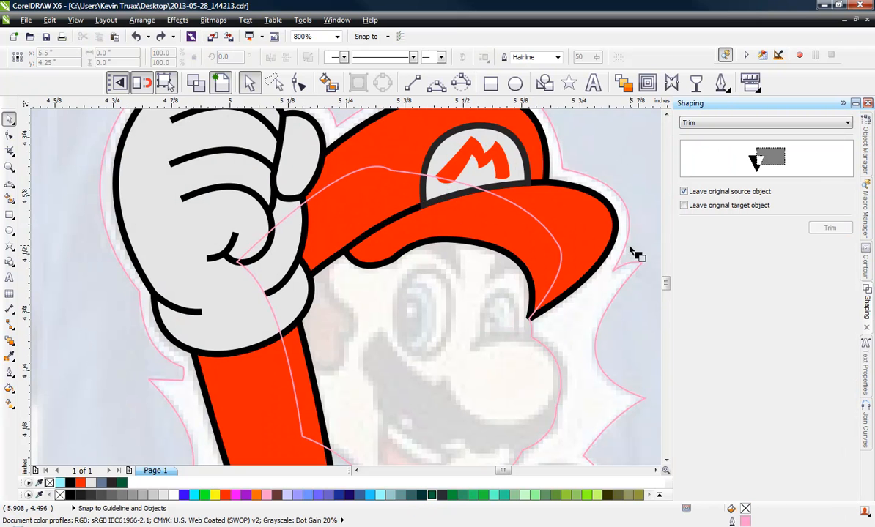
left_click(379, 167)
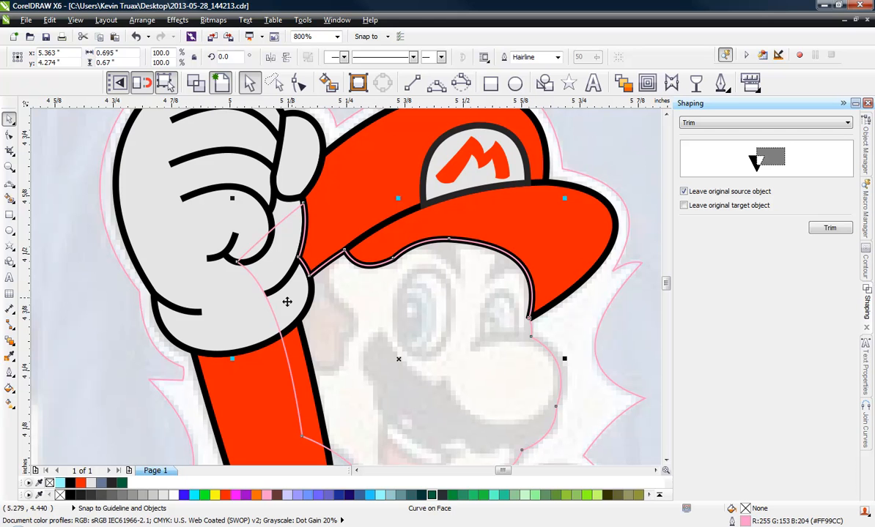
Step: Trim the face outline with the gray glove shape and with the red arm shape, keeping both source objects
left_click(245, 313)
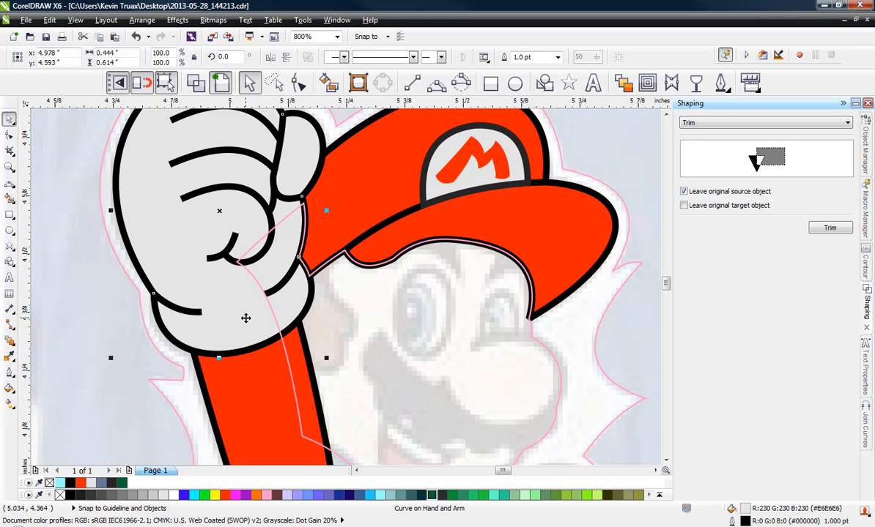
left_click(830, 229)
left_click(561, 374)
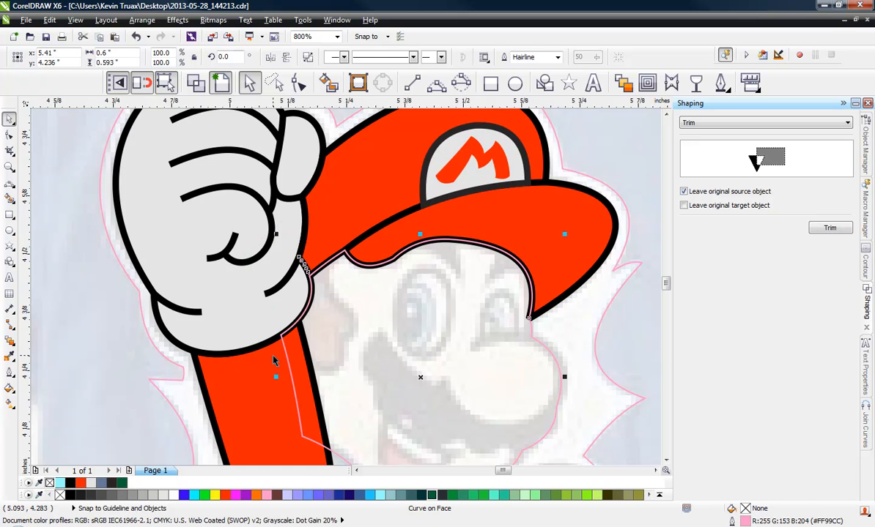
scroll(455, 264, "down", 2)
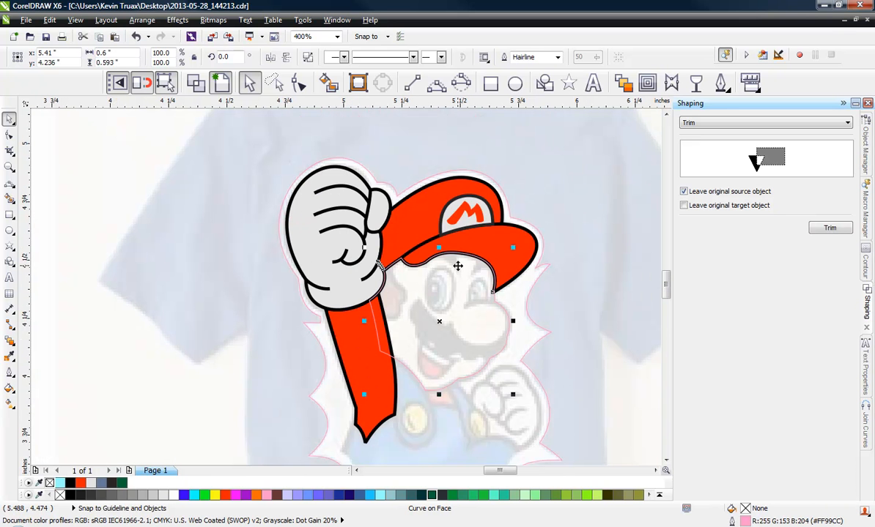
left_click(366, 362)
left_click(829, 228)
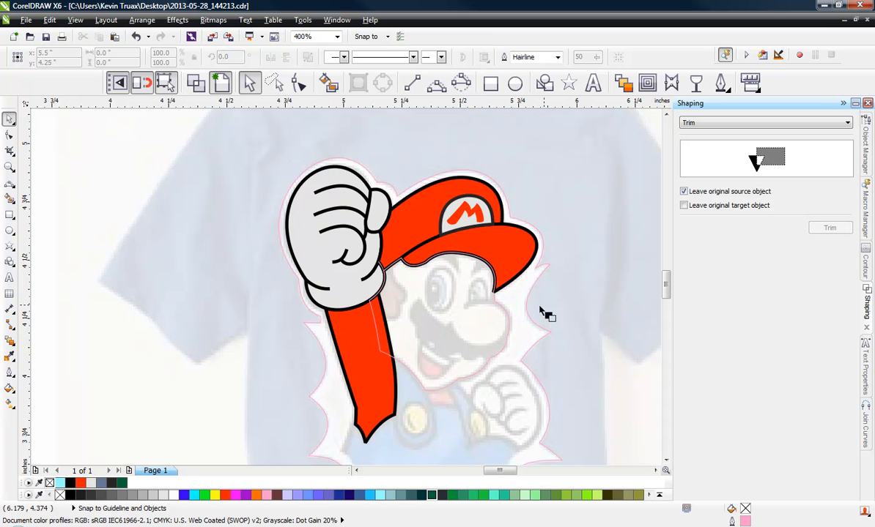
left_click(505, 319)
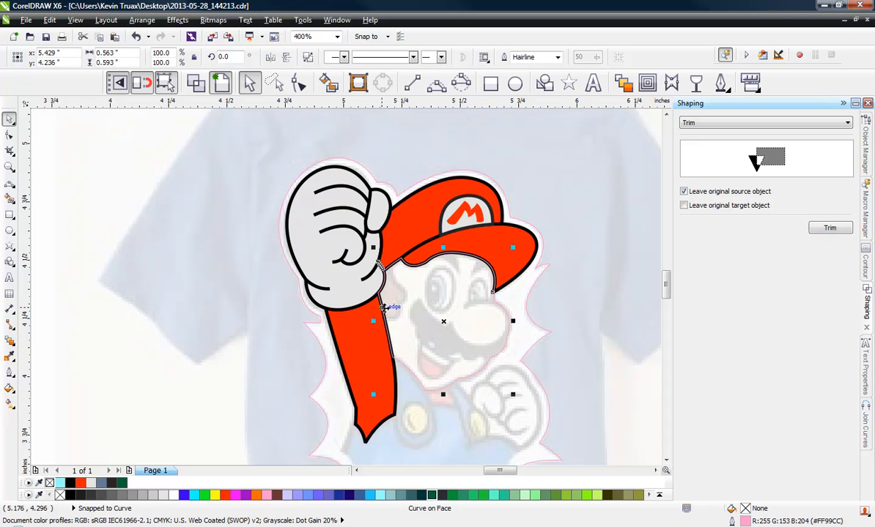
Step: Delete the nodes of the small leftover subpaths of the face outline where the glove meets the hat
scroll(391, 280, "up", 3)
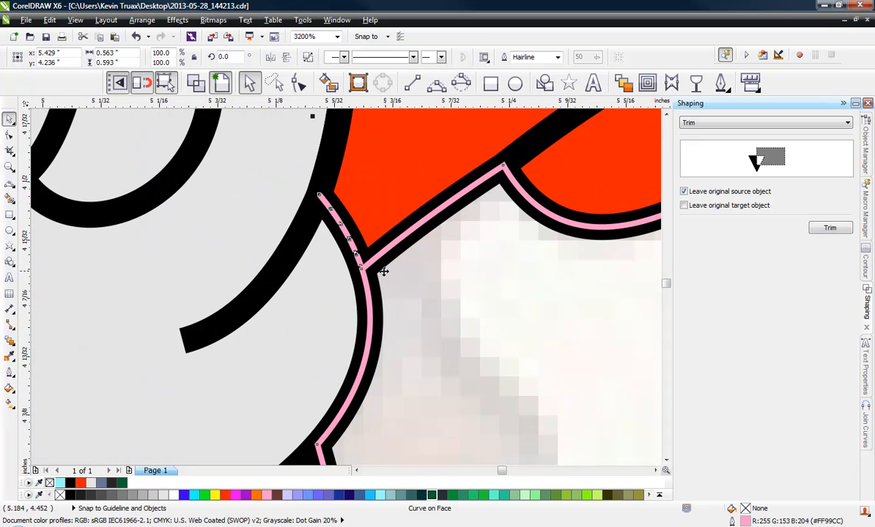
scroll(381, 272, "up", 1)
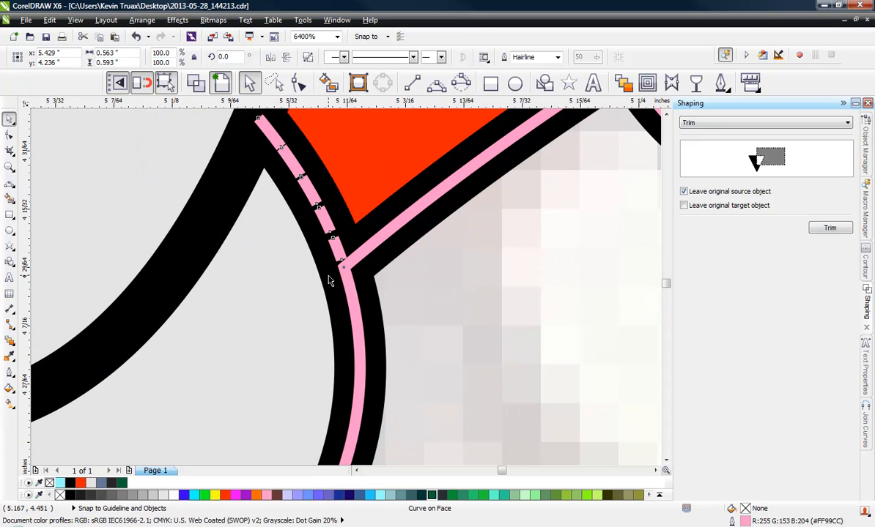
left_click(9, 134)
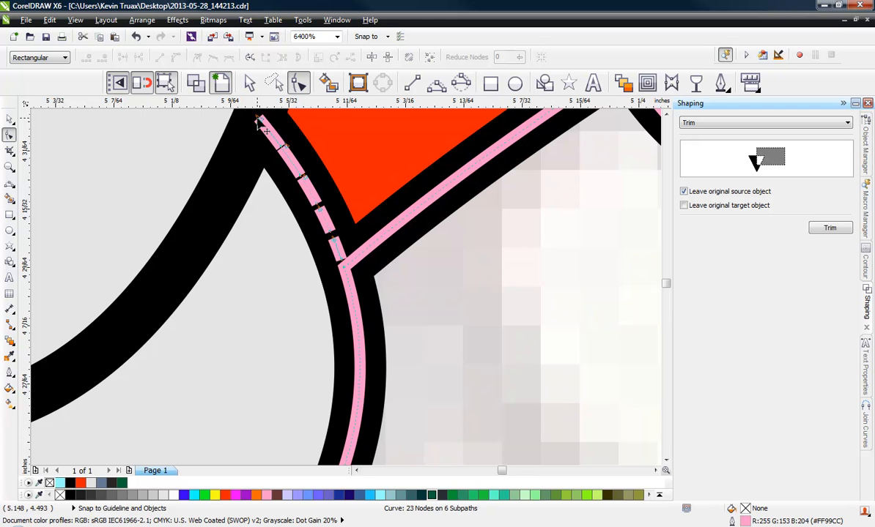
left_click(256, 121)
key("Delete")
left_click(280, 151)
key("Delete")
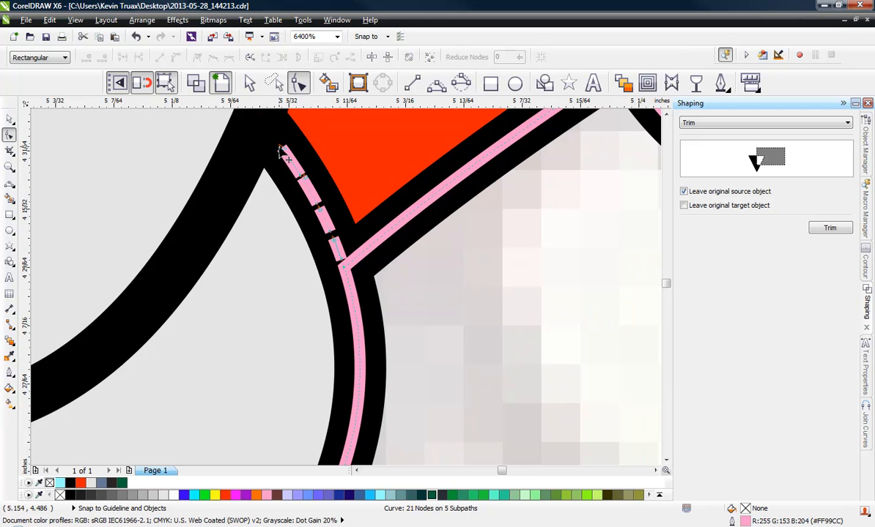
left_click(280, 150)
key("Delete")
left_click(302, 176)
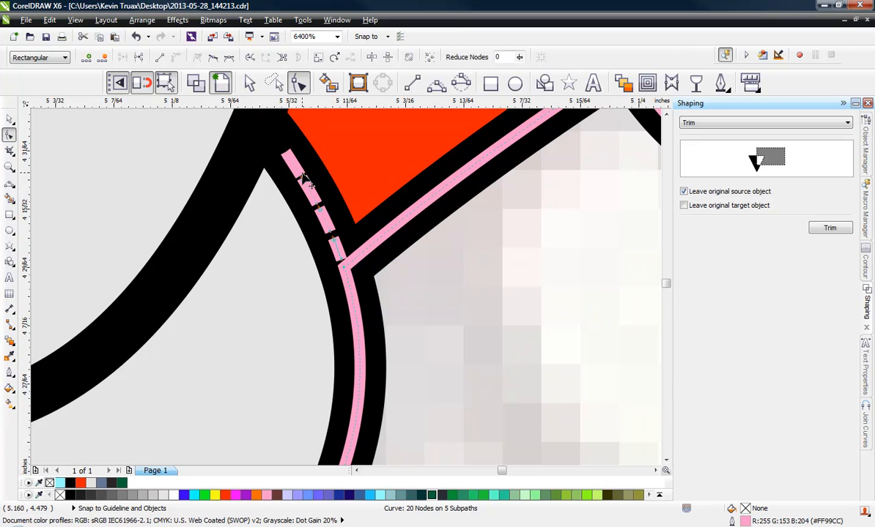
key("Delete")
left_click(318, 202)
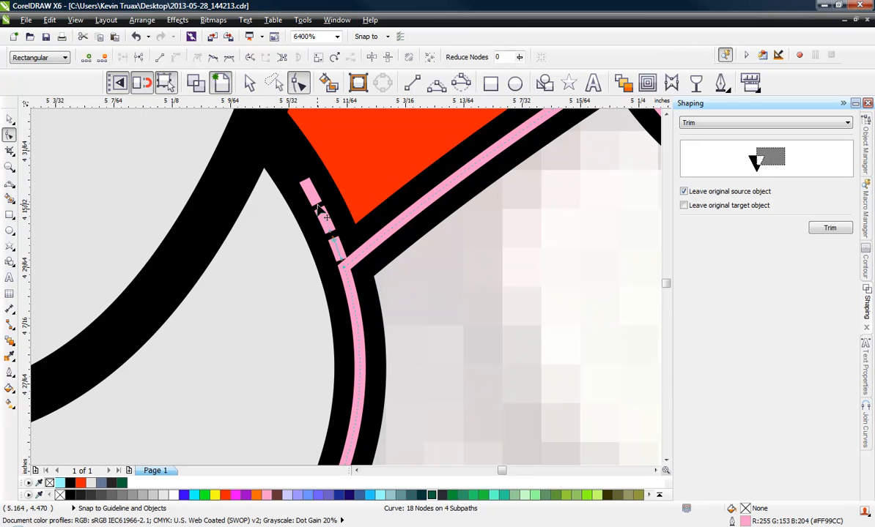
key("Delete")
left_click(333, 235)
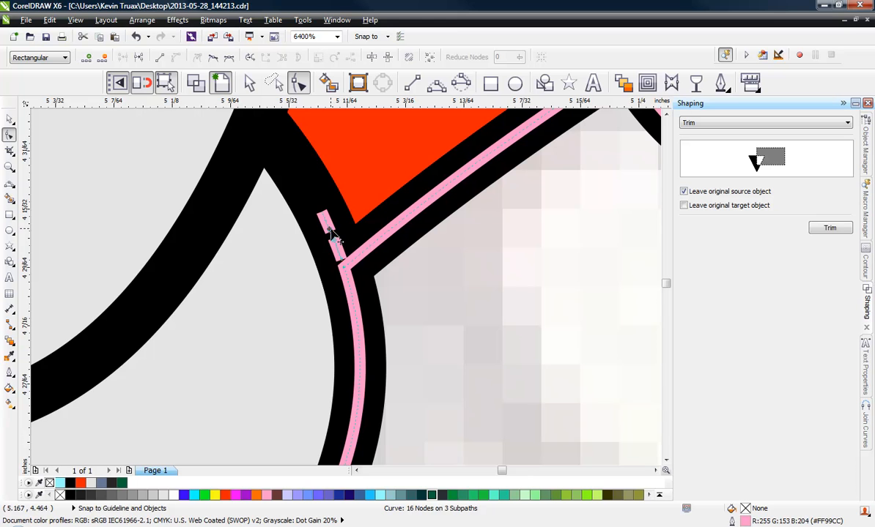
left_click_drag(287, 190, 348, 258)
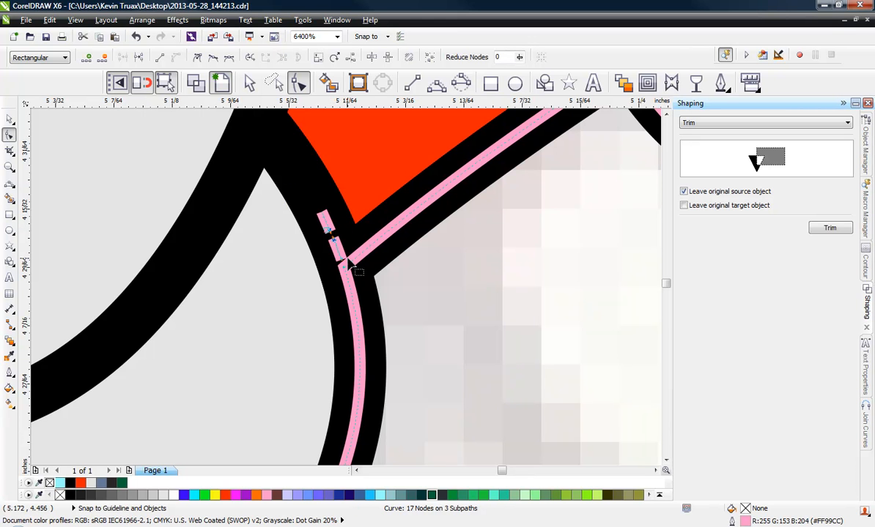
key("Delete")
scroll(354, 269, "up", 2)
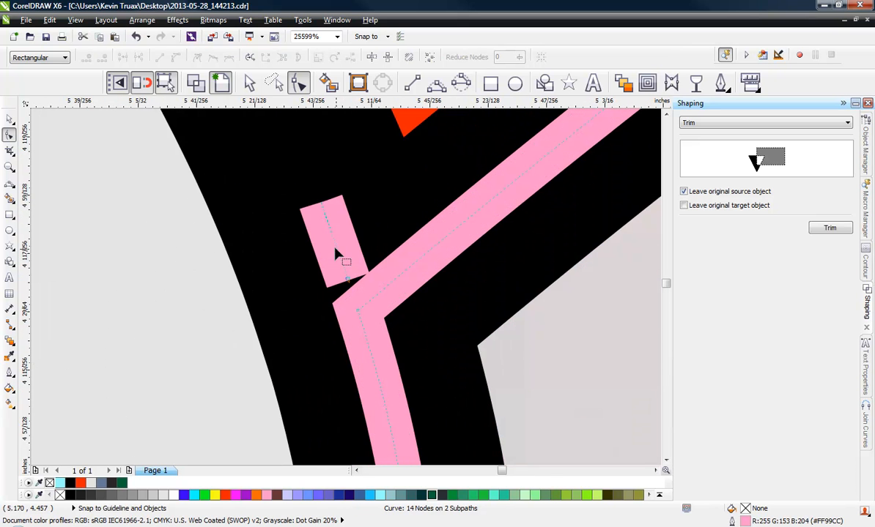
left_click(349, 281)
key("Delete")
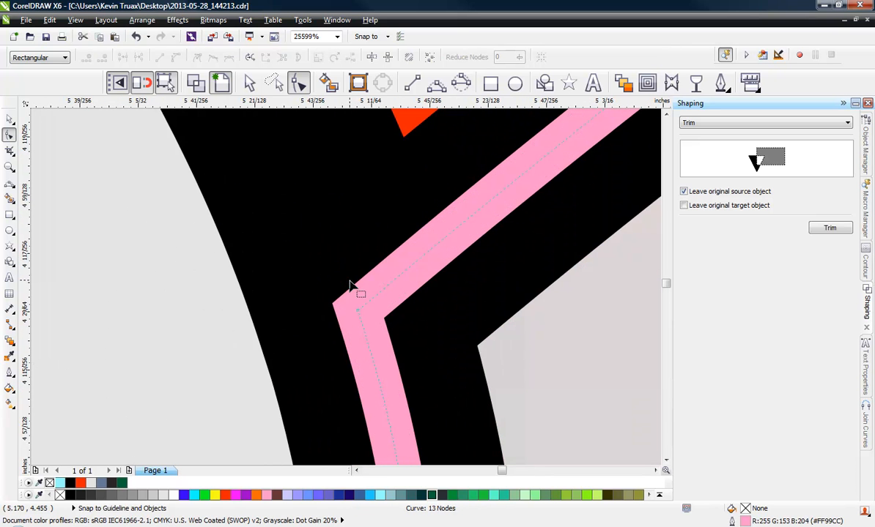
Step: Give the trimmed face outline a black (#000000) outline color and a 1 pt width, and deselect it
scroll(349, 234, "down", 5)
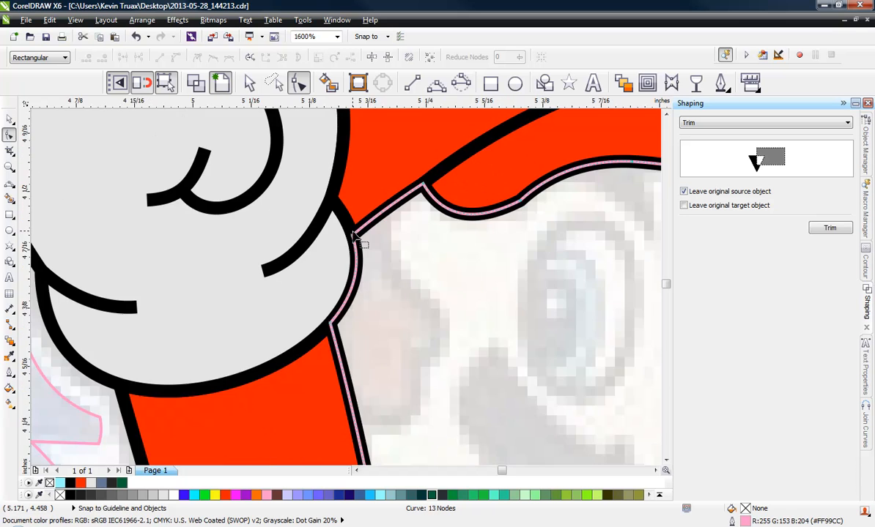
scroll(362, 244, "down", 1)
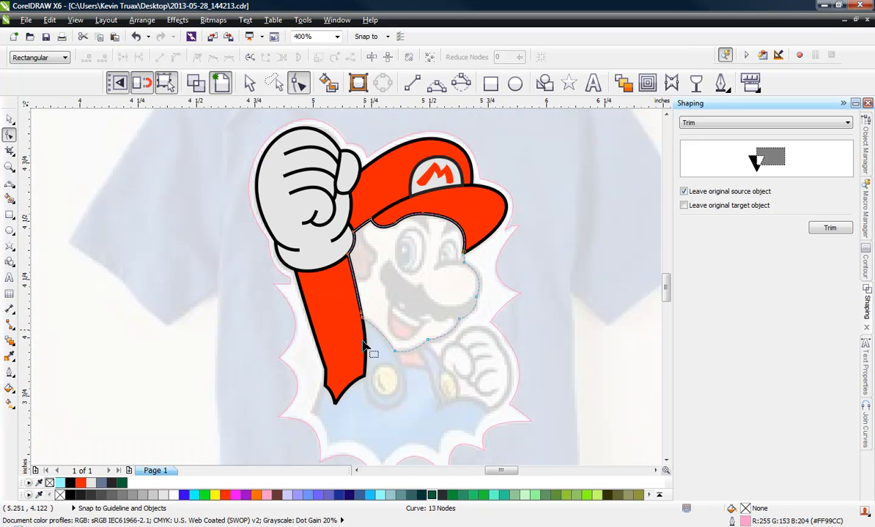
scroll(396, 253, "up", 1)
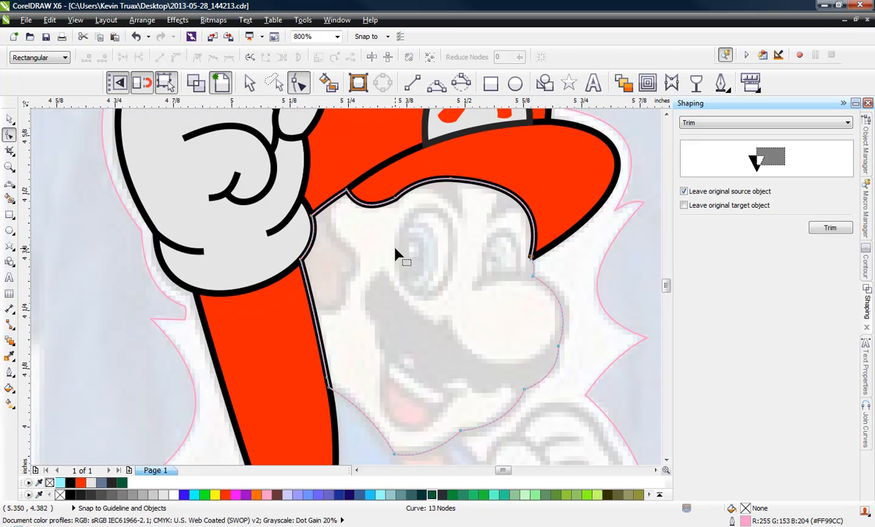
left_click(10, 118)
scroll(409, 302, "down", 1)
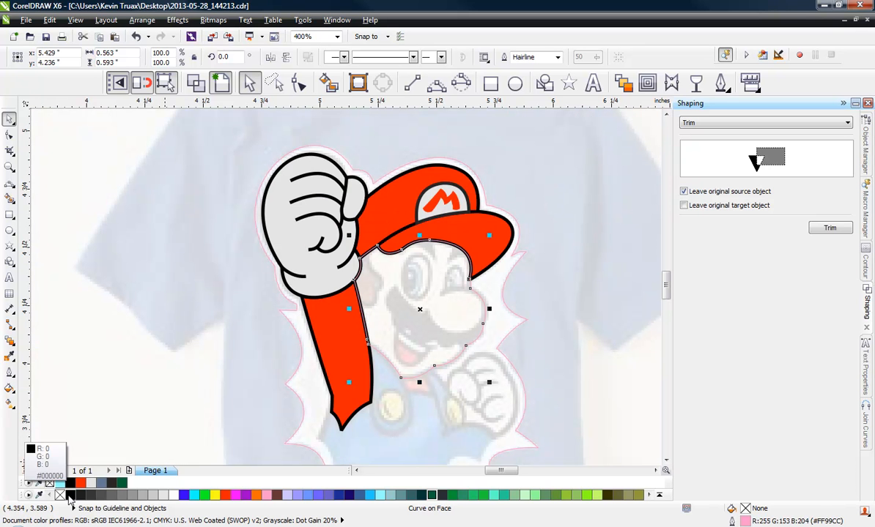
right_click(69, 496)
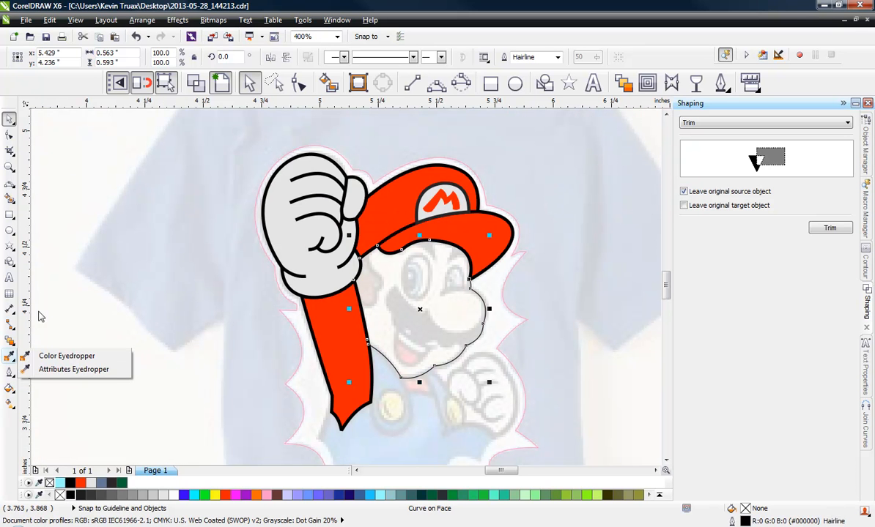
mouse_move(9, 374)
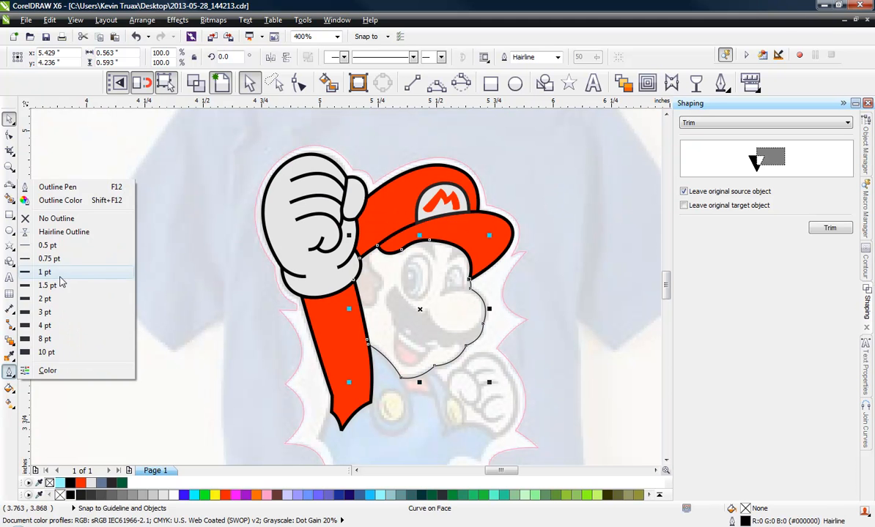
left_click(59, 271)
left_click(219, 334)
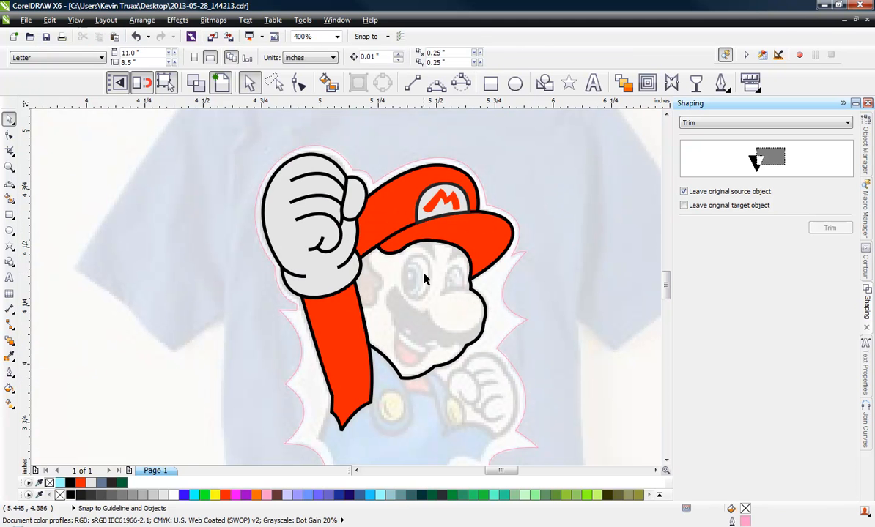
Step: Draw two connected 3-point curves from the hat's lower edge down the hairline and around the upper ear
scroll(452, 306, "up", 2)
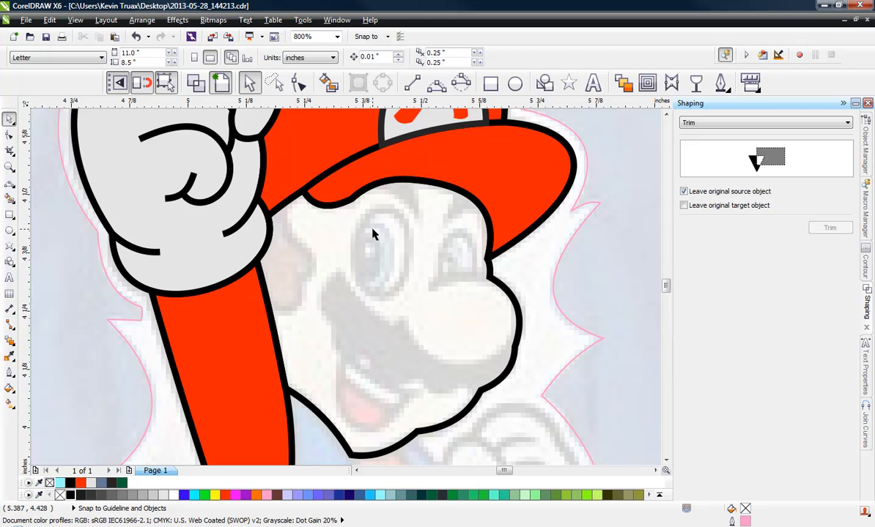
scroll(373, 233, "down", 1)
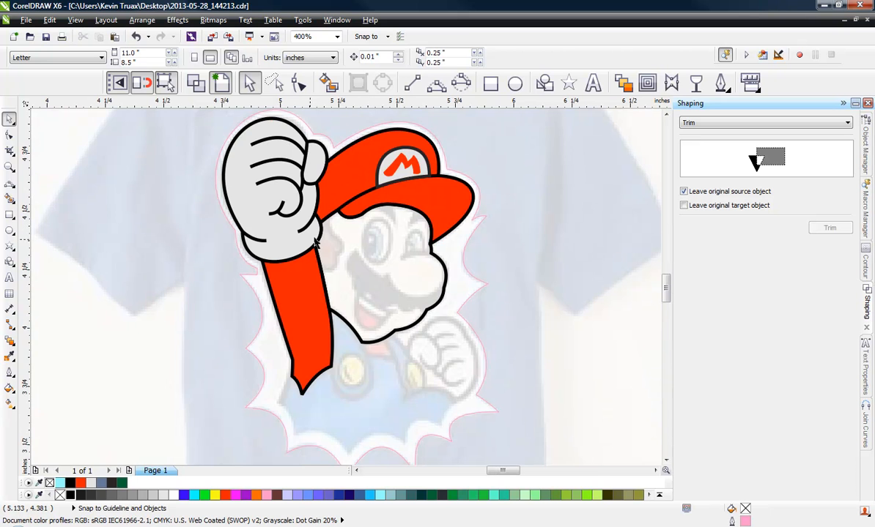
scroll(315, 243, "up", 1)
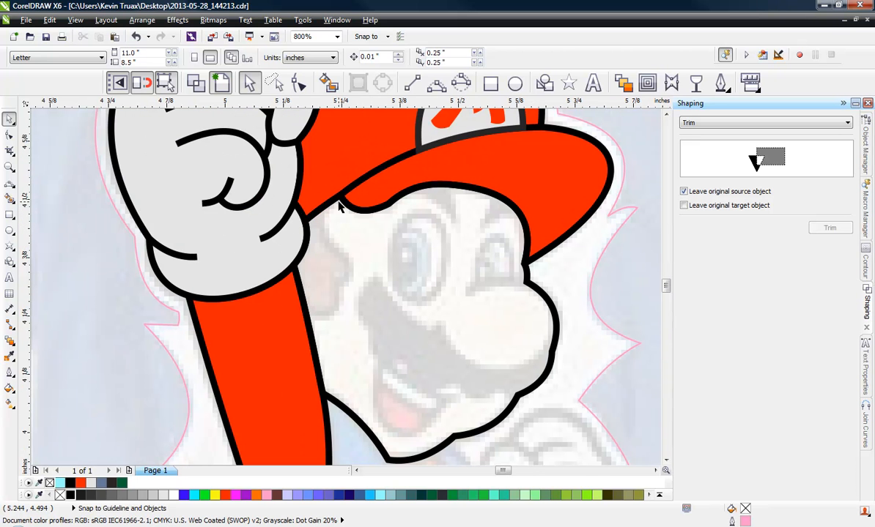
left_click(436, 83)
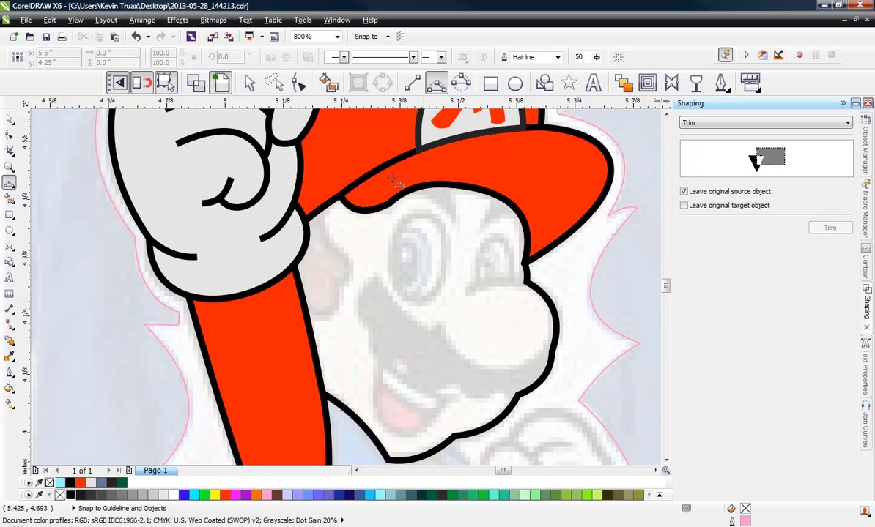
scroll(324, 227, "up", 1)
left_click(311, 171)
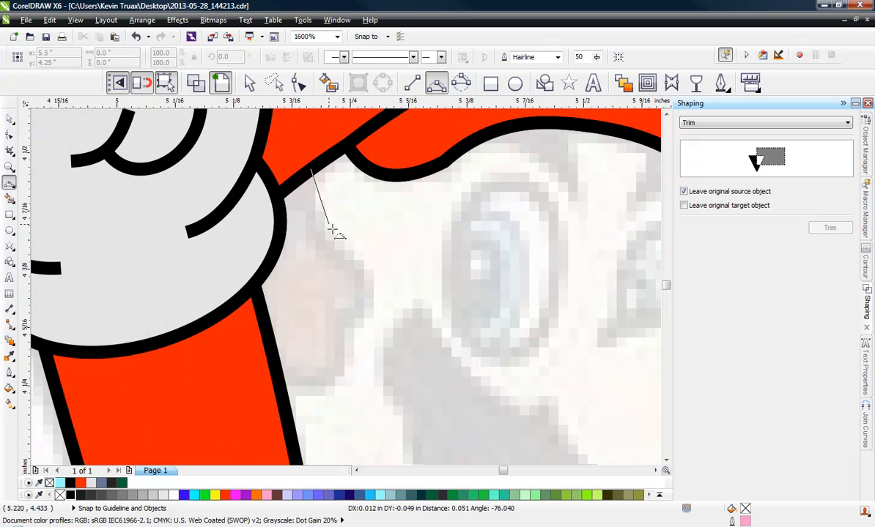
left_click_drag(347, 264, 313, 234)
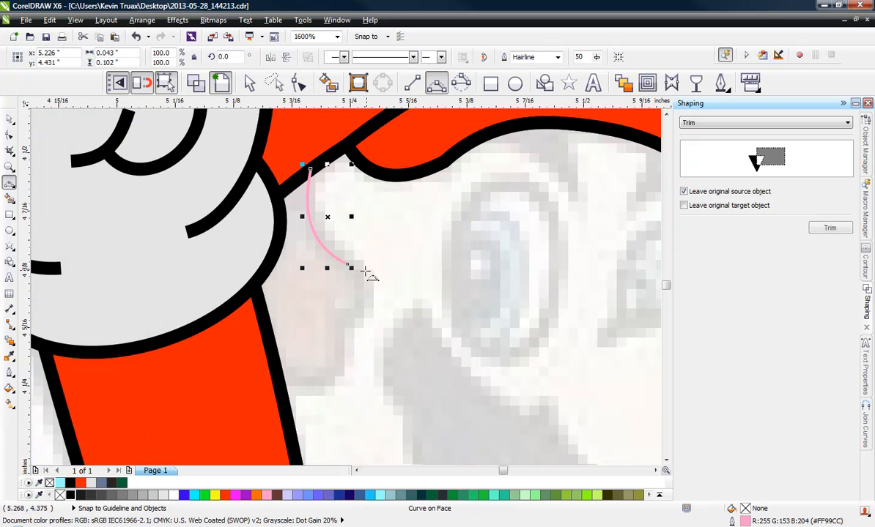
left_click_drag(348, 265, 338, 327)
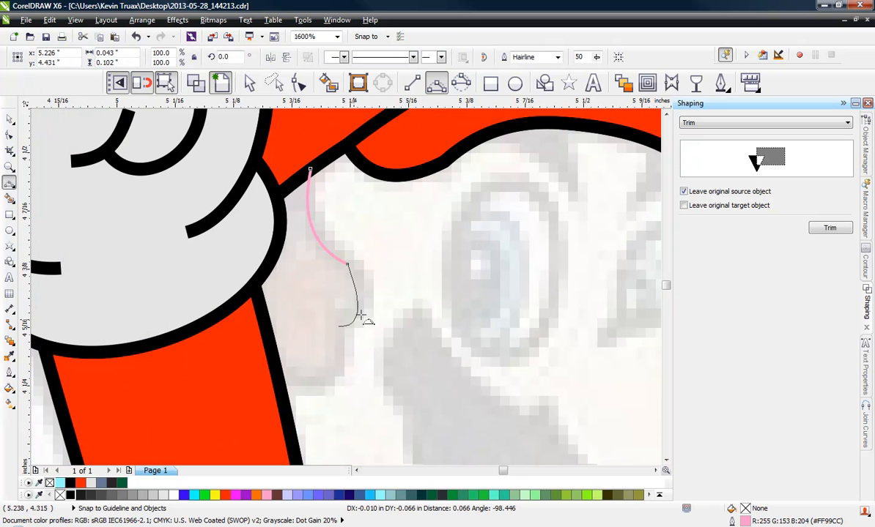
left_click(370, 296)
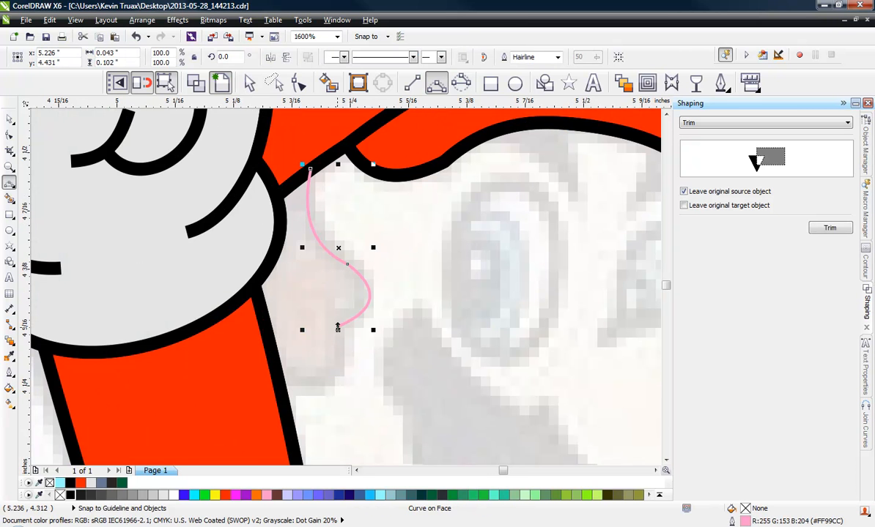
Step: Continue the ear outline with 3-point curves around the lobe and across the arm, glove and hat, closing it at its start
left_click_drag(338, 328, 310, 396)
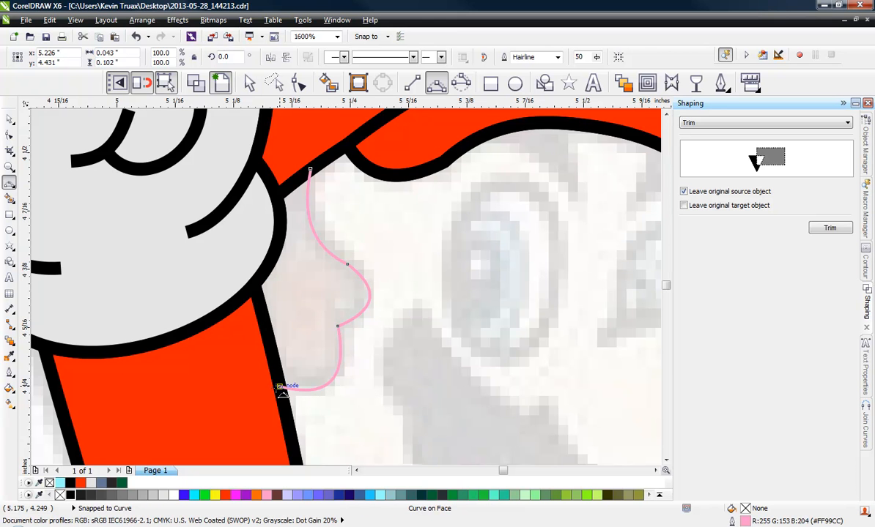
left_click(283, 388)
mouse_move(176, 360)
left_mouse_down()
mouse_move(223, 359)
mouse_move(168, 370)
left_mouse_up()
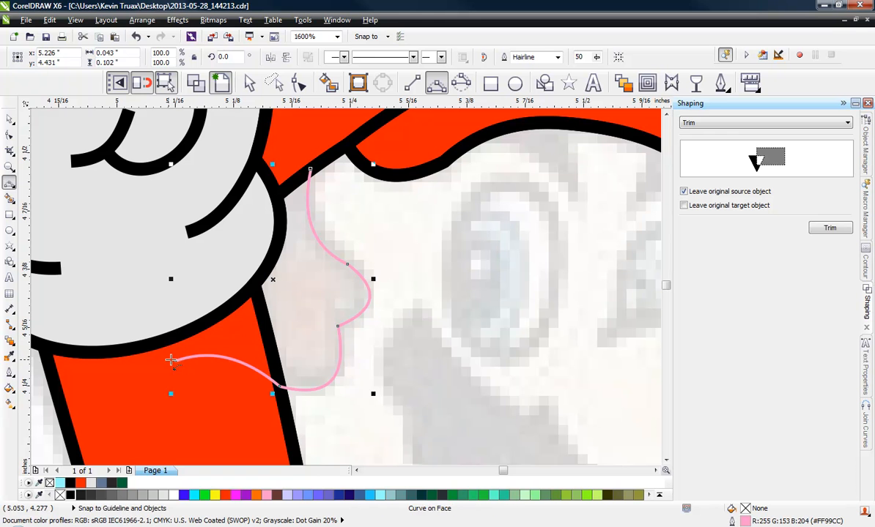
left_click(173, 360)
left_click_drag(192, 176, 199, 181)
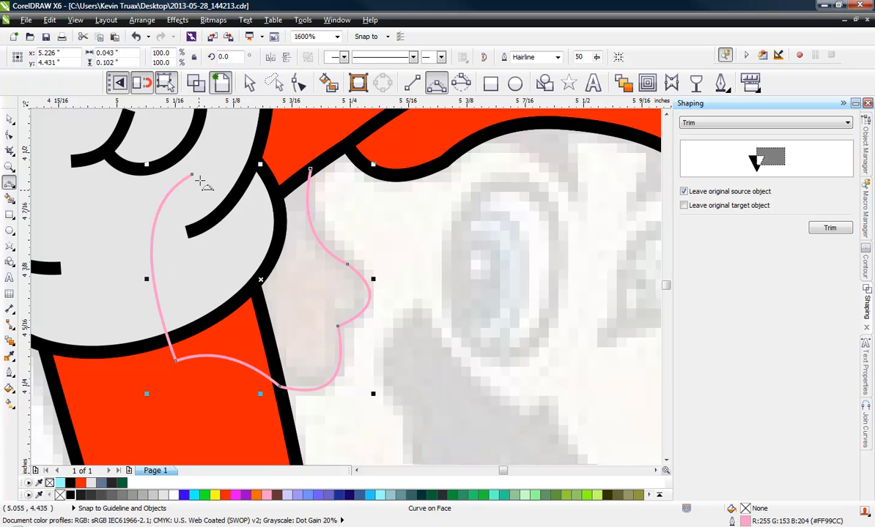
left_click(193, 176)
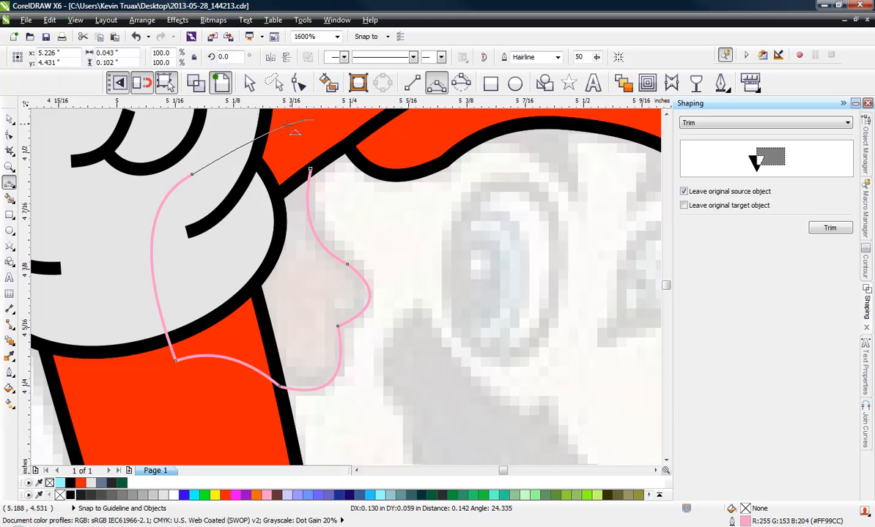
left_click(313, 120)
left_click(313, 120)
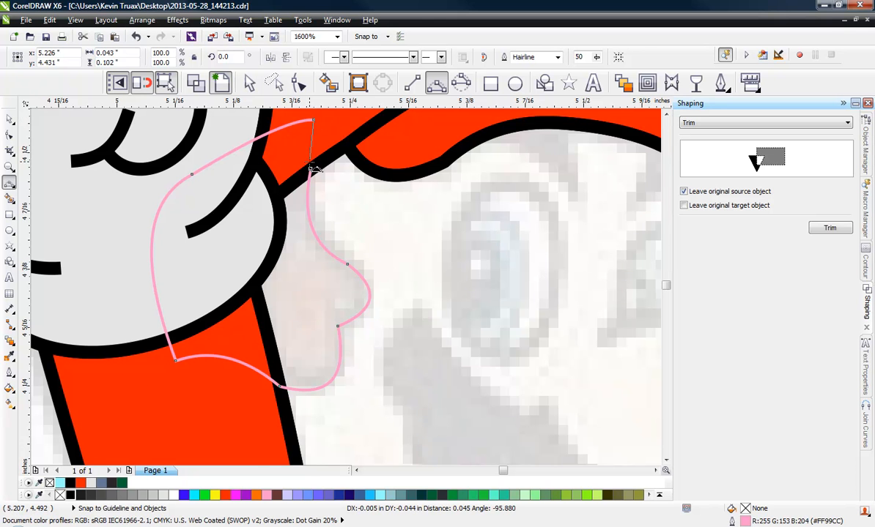
left_click(308, 165)
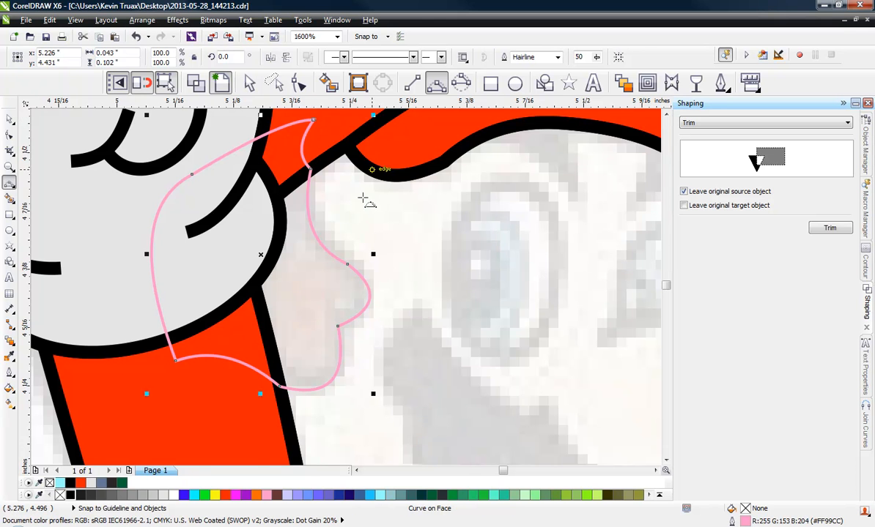
Step: Trim the closed ear outline with the red hat shape, keeping the hat as the original source object
key("F3")
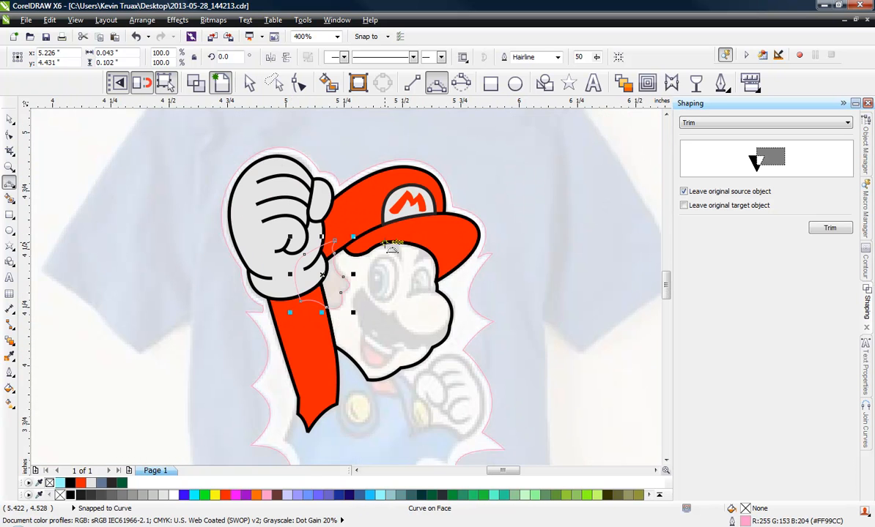
scroll(392, 249, "up", 1)
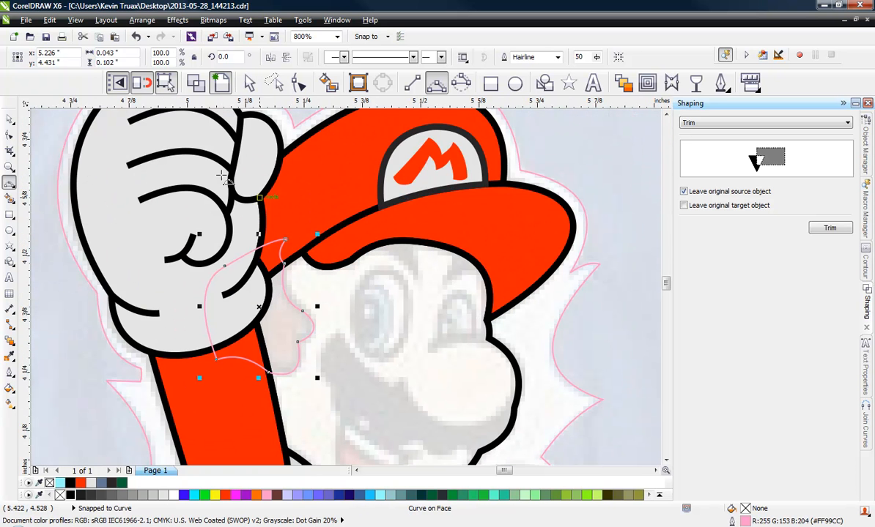
left_click(249, 83)
left_click(349, 188)
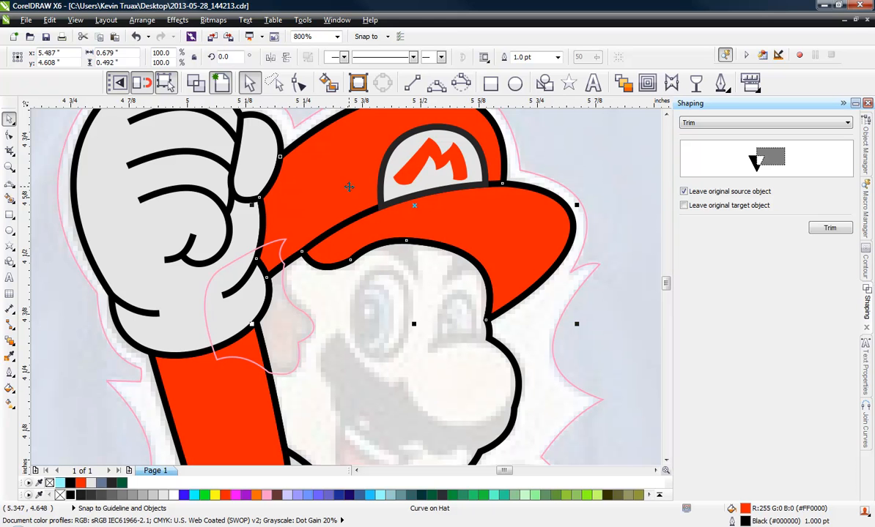
left_click(840, 231)
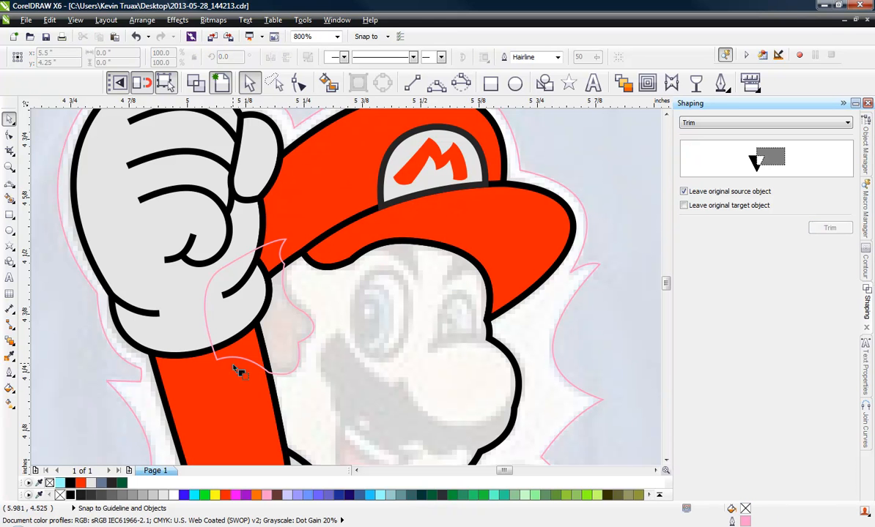
left_click(220, 359)
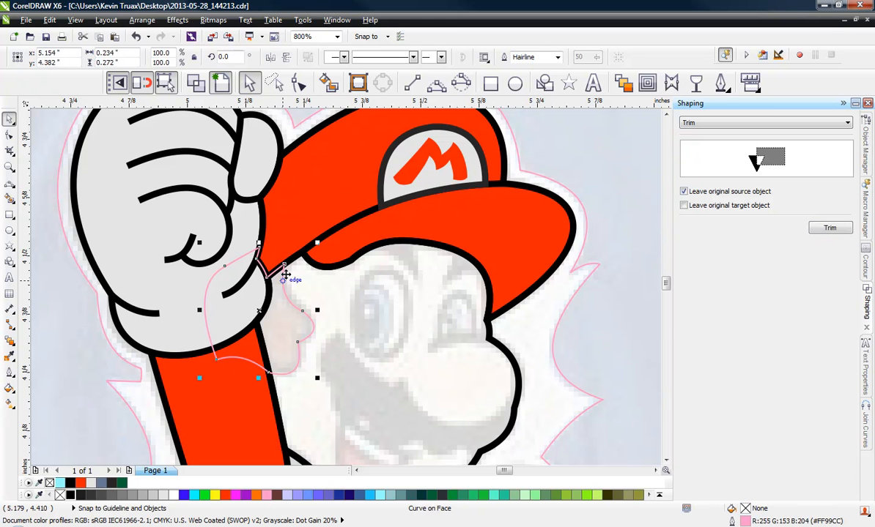
Step: Trim the ear outline with the gray glove shape and with the red arm shape, keeping both source objects
left_click(145, 269)
left_click(824, 229)
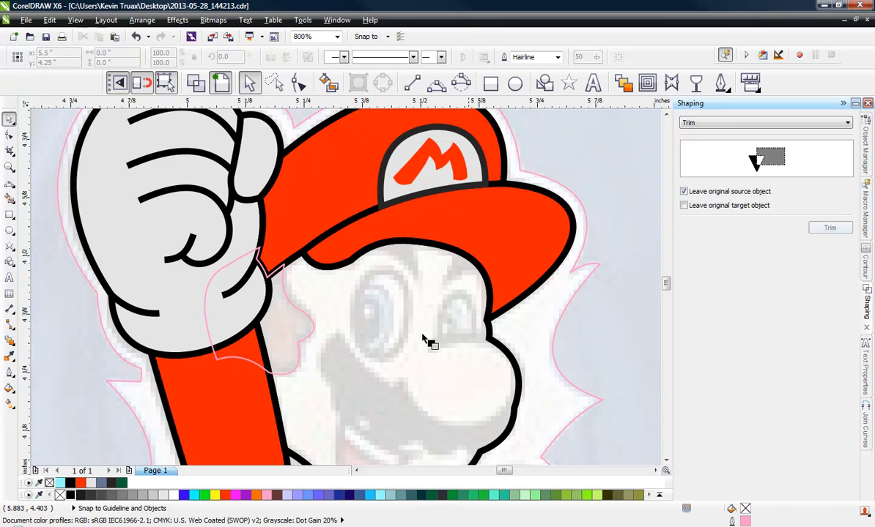
left_click(206, 322)
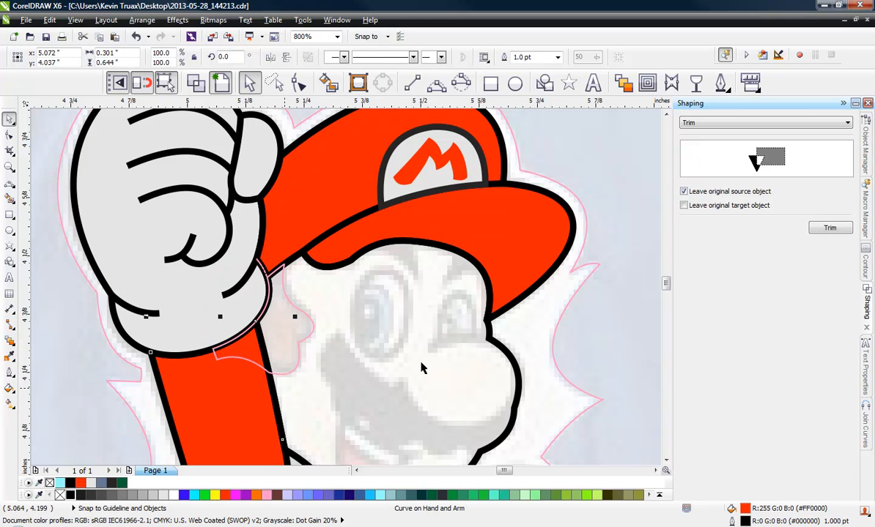
left_click(825, 229)
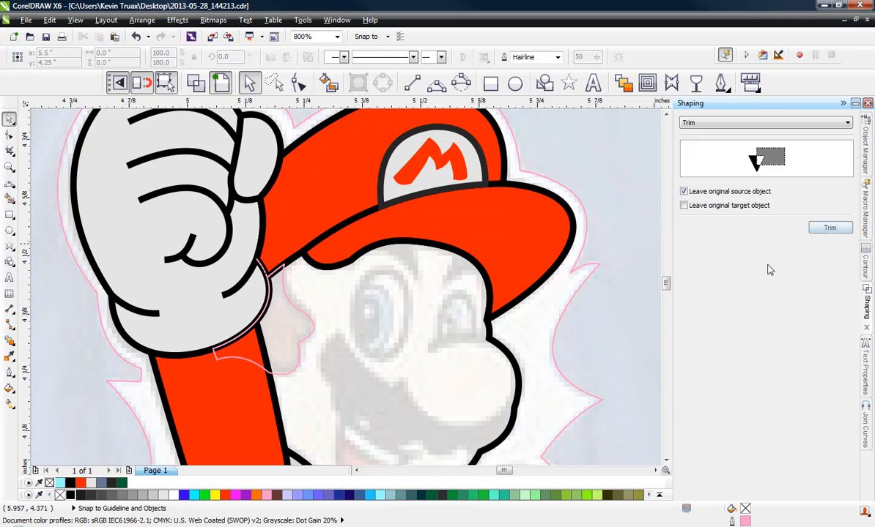
left_click(288, 381)
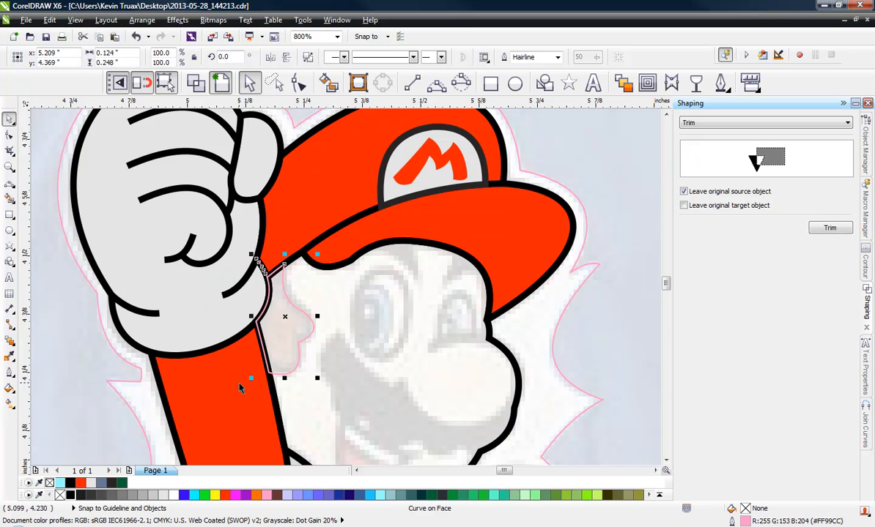
left_click(227, 367)
Step: Delete the nodes of the small leftover subpaths of the ear outline where the glove meets the hat
scroll(266, 275, "up", 2)
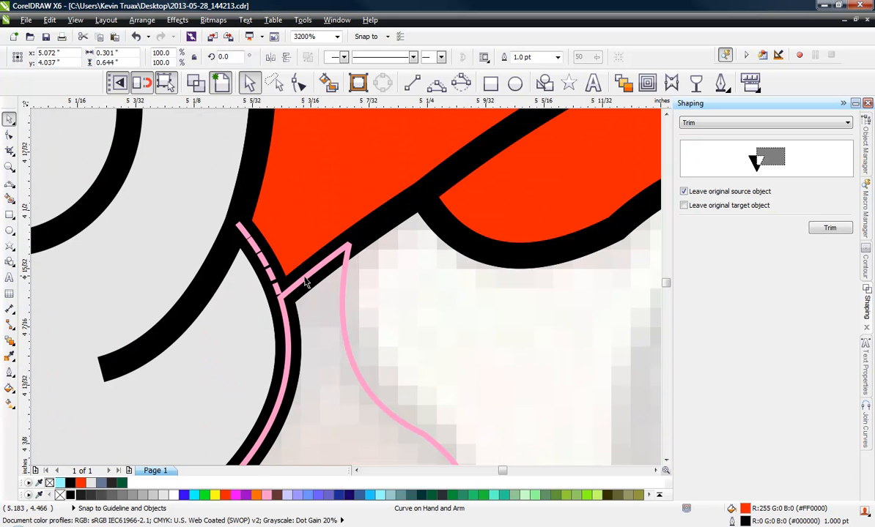
left_click(306, 284)
scroll(285, 260, "up", 1)
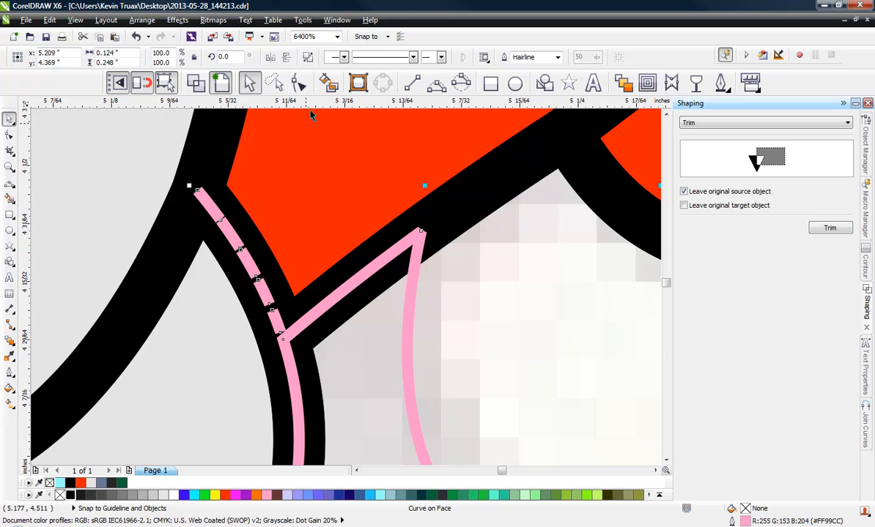
left_click(298, 83)
left_click(199, 194)
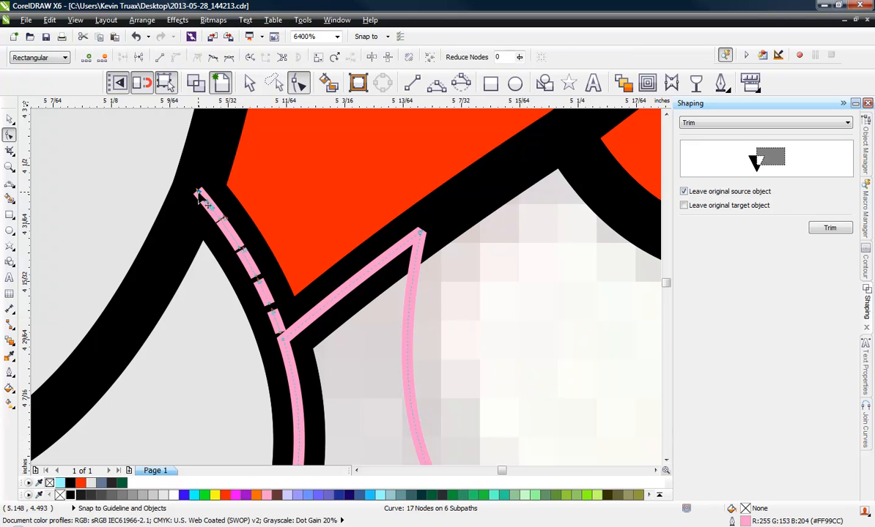
key("Delete")
left_click_drag(179, 180, 291, 343)
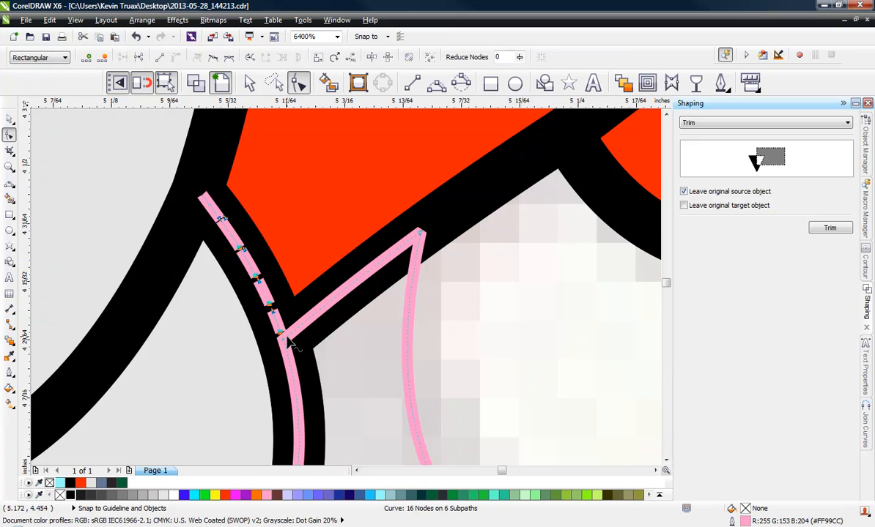
key("Delete")
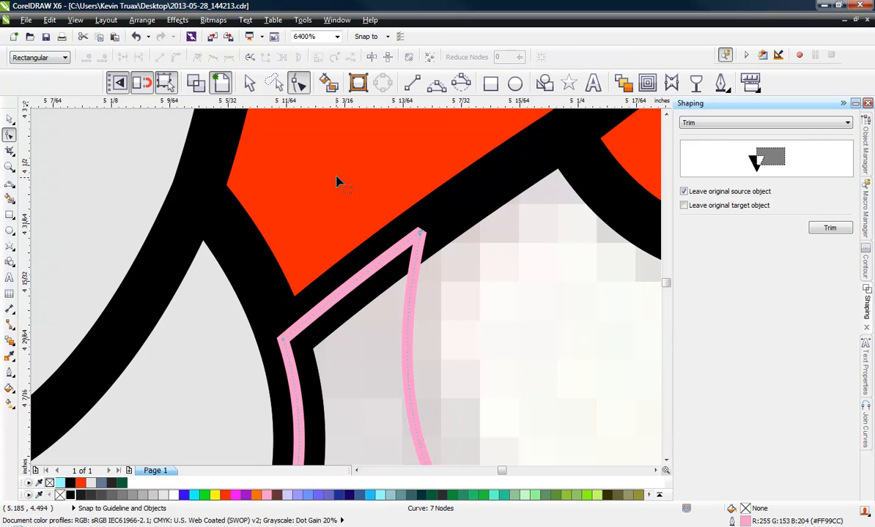
Step: Give the trimmed ear outline a black (#000000) outline color and a 1 pt width
scroll(334, 180, "down", 2)
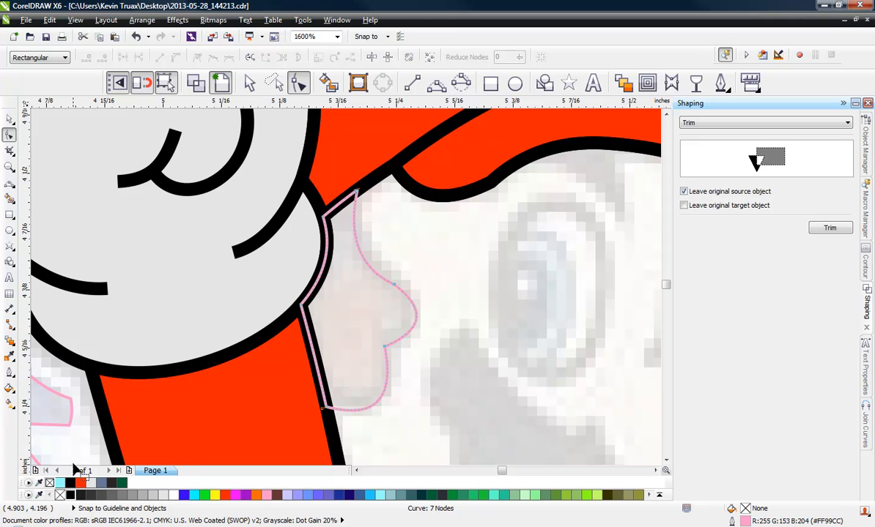
right_click(70, 496)
left_click(10, 372)
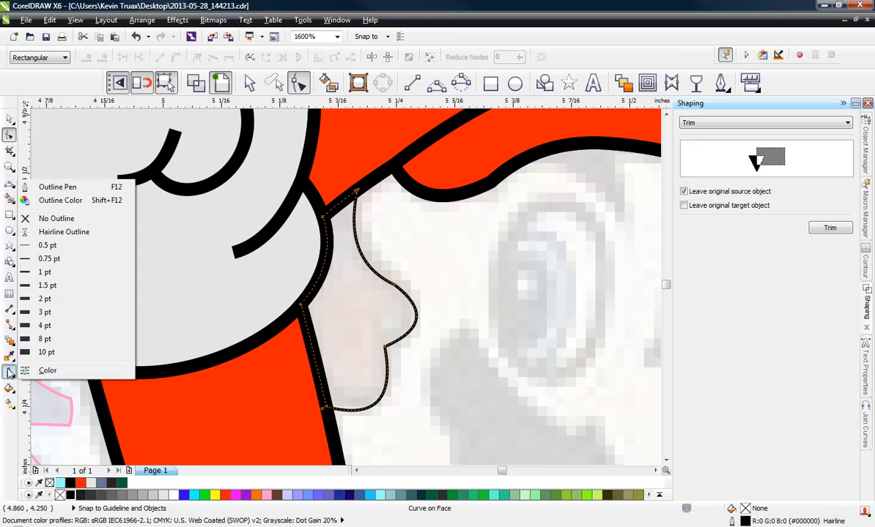
left_click(50, 272)
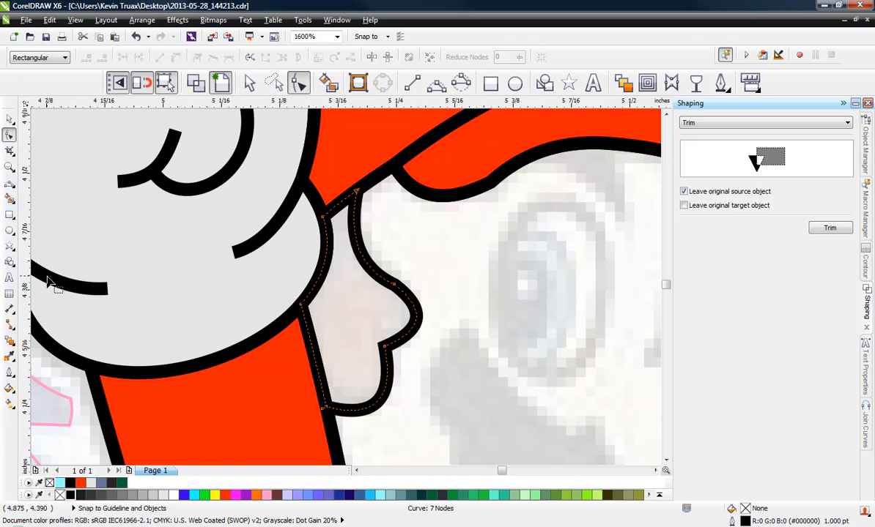
Step: Fill the ear shape with dark brown (#663333) and leave nothing selected
left_click(273, 496)
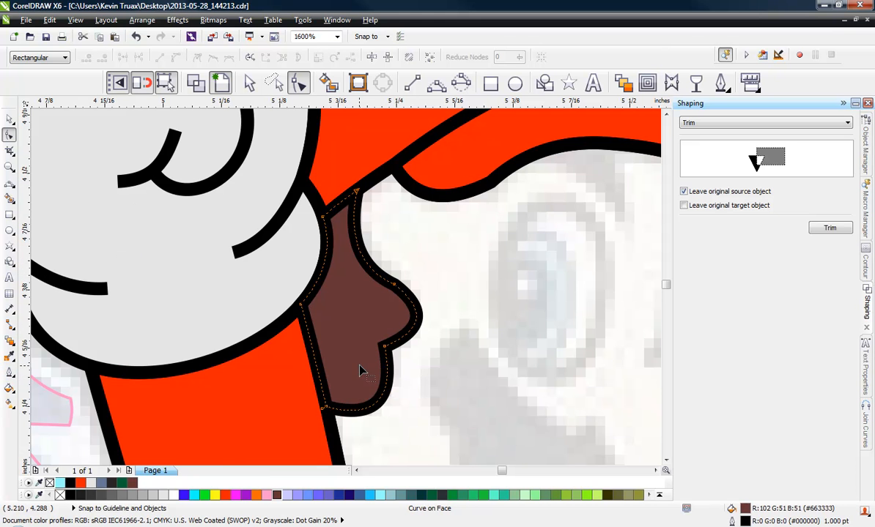
left_click(10, 118)
left_click(166, 250)
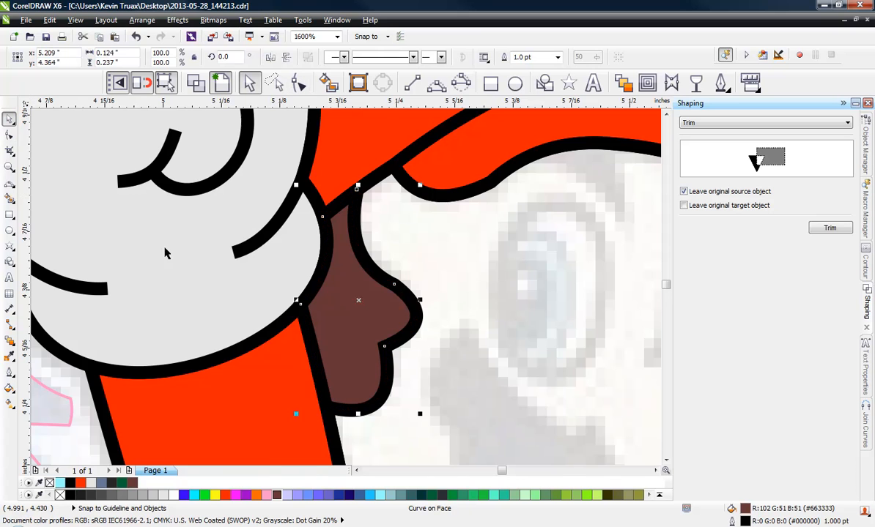
scroll(367, 248, "down", 2)
left_click(420, 276)
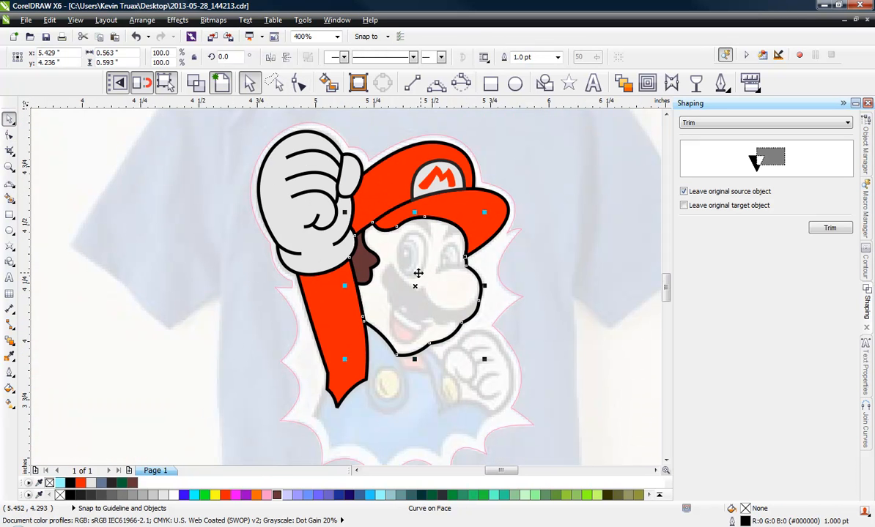
left_click(522, 393)
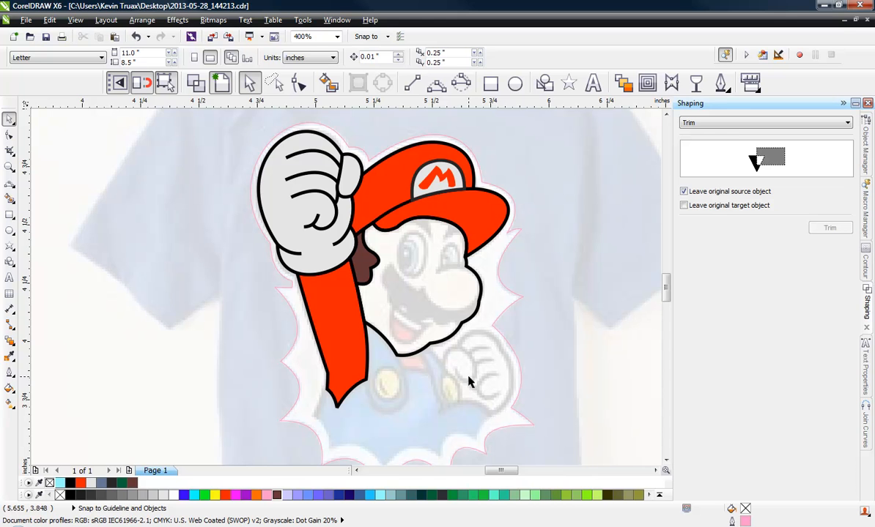
Step: Unlock Layer 1 and remove the outline from its jagged background curve
left_click(867, 150)
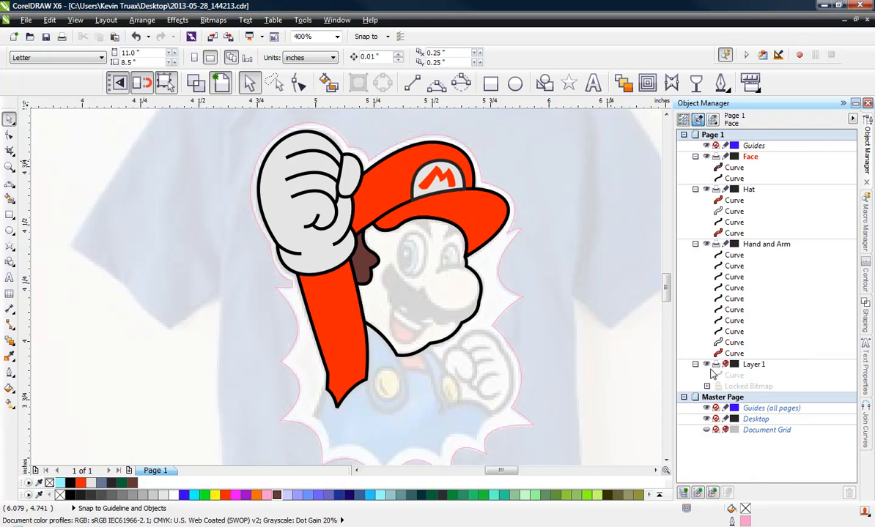
left_click(725, 365)
left_click(734, 375)
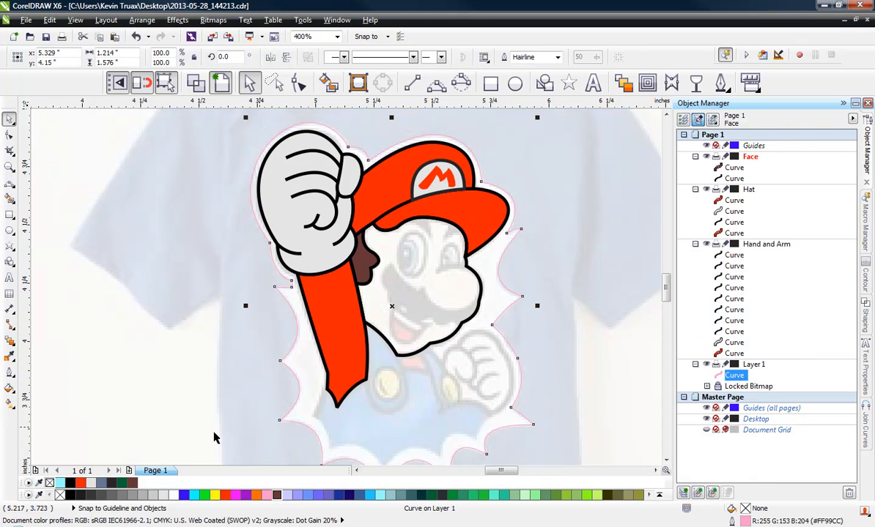
right_click(59, 495)
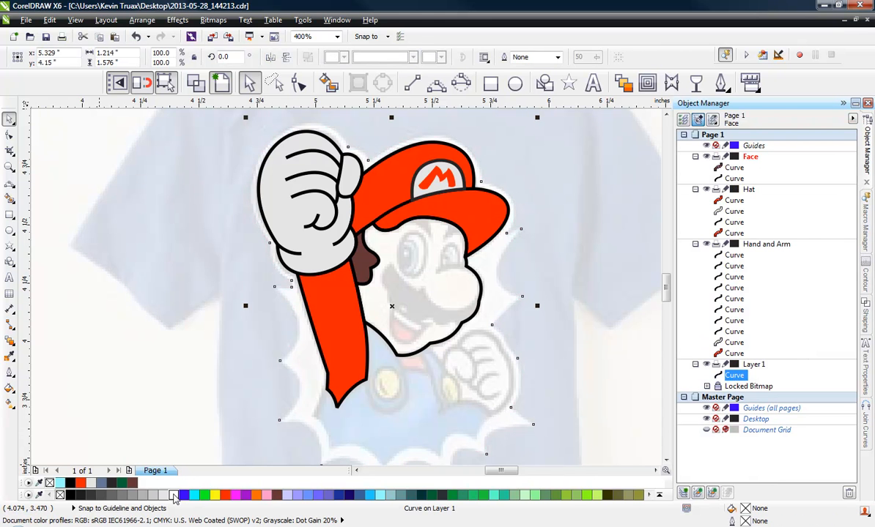
Step: Try a white fill on the background curve, undo that fill, and lock Layer 1 again
left_click(168, 496)
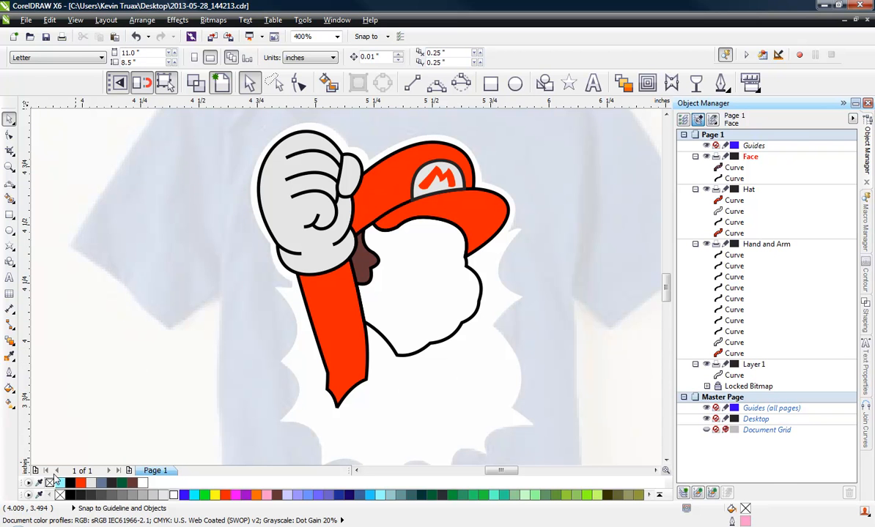
key("ctrl+z")
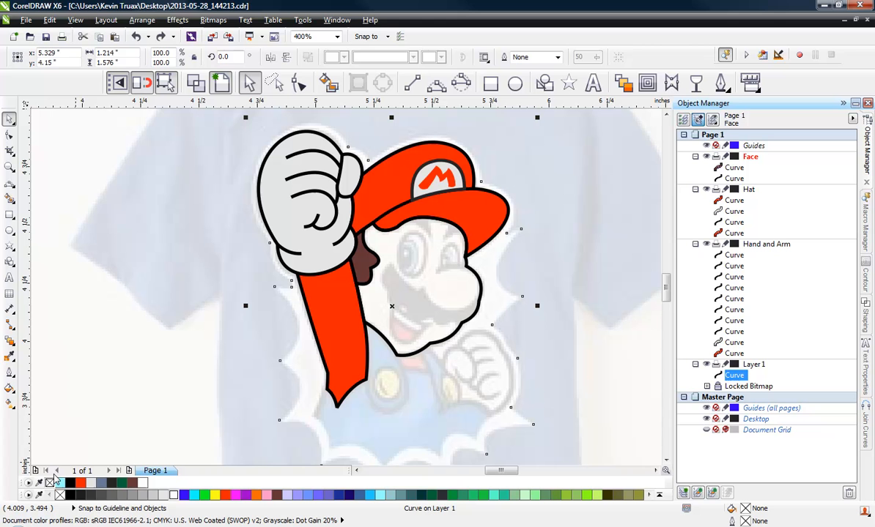
left_click(725, 364)
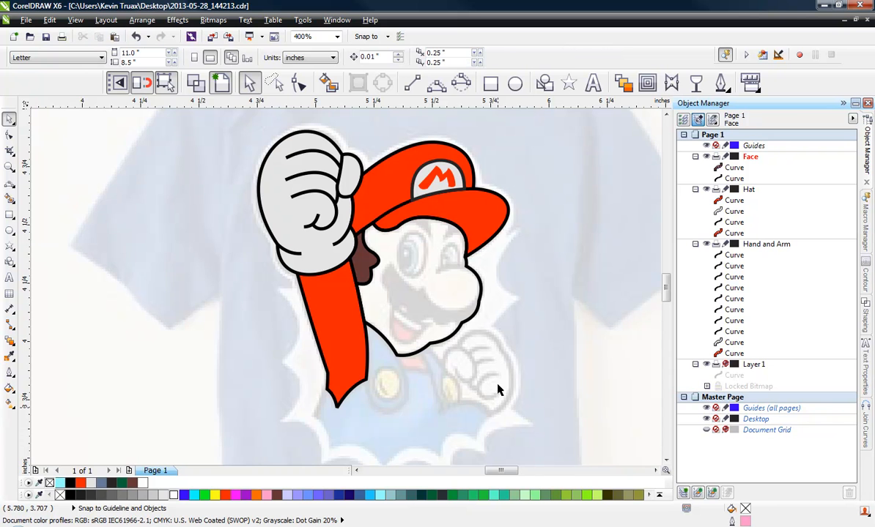
Step: Trace the moustache's upper edge beneath the nose with a 3-point curve about 0.24 in wide, starting on the face outline
scroll(456, 265, "up", 2)
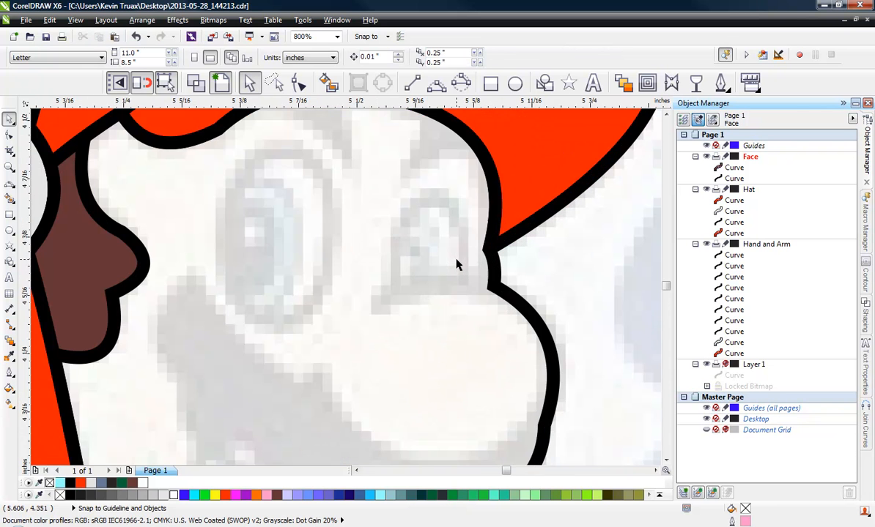
left_click(437, 84)
scroll(442, 194, "down", 2)
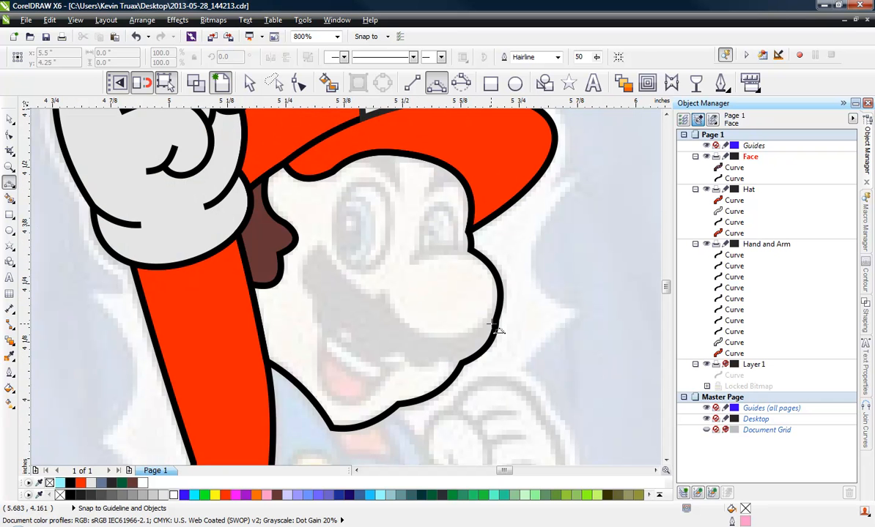
left_click_drag(495, 320, 384, 295)
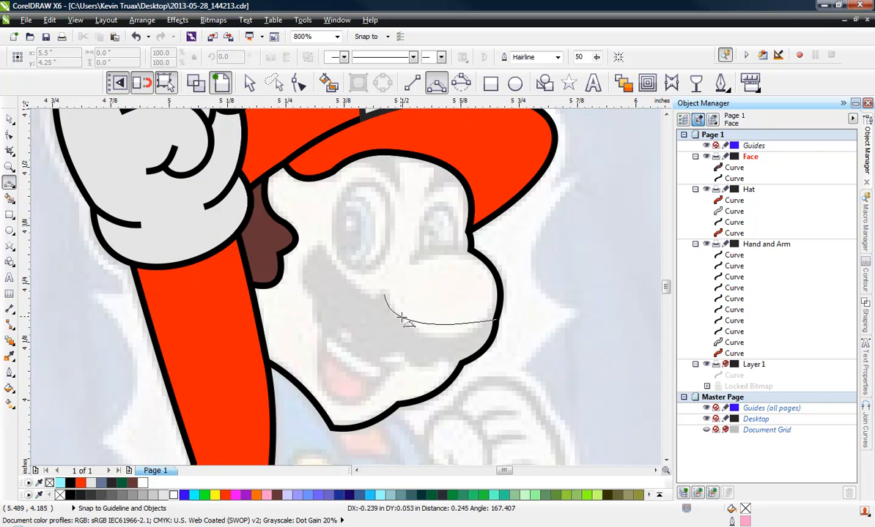
left_click(432, 341)
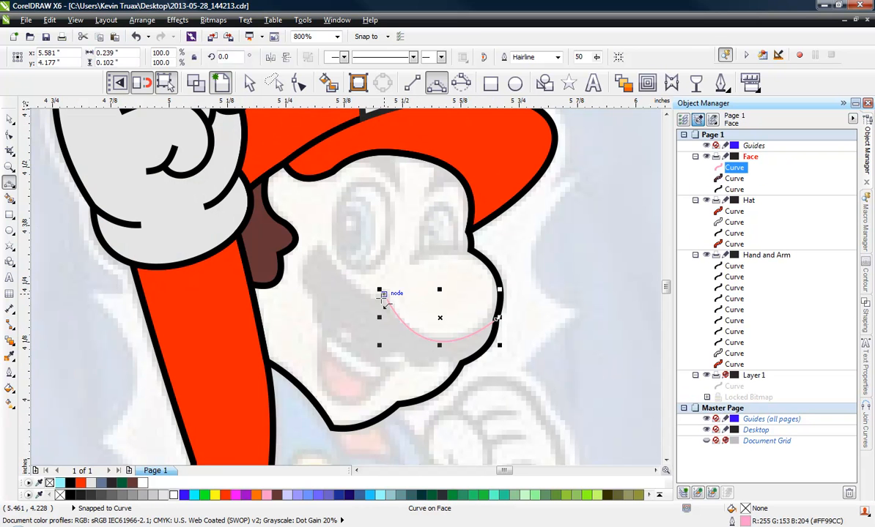
Step: Continue the moustache curve around its pointed tip and along the scalloped lower edge, back to the face outline
left_click_drag(384, 295, 392, 366)
left_click(322, 251)
left_click(301, 269)
left_click(320, 320)
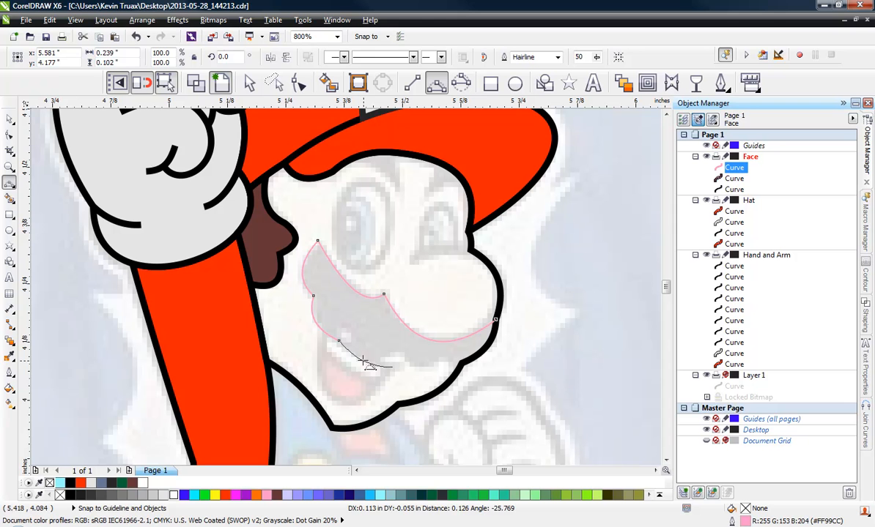
left_click(359, 357)
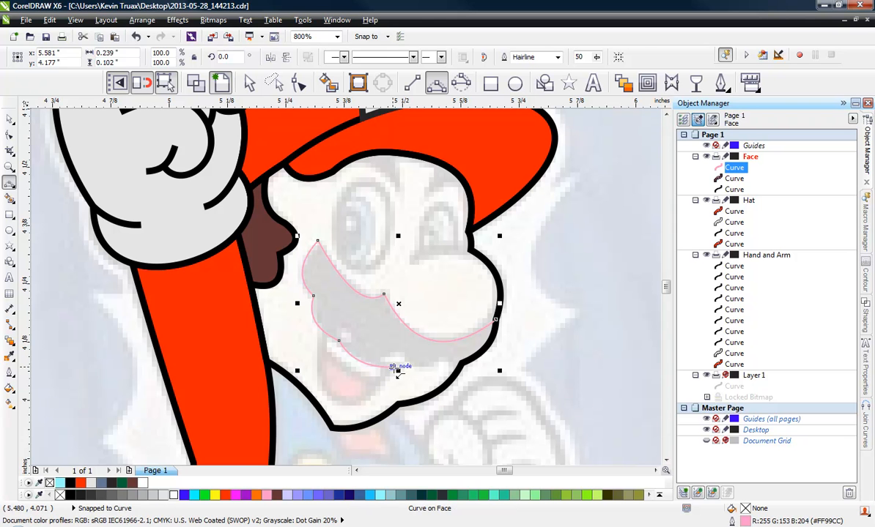
left_click_drag(392, 366, 461, 364)
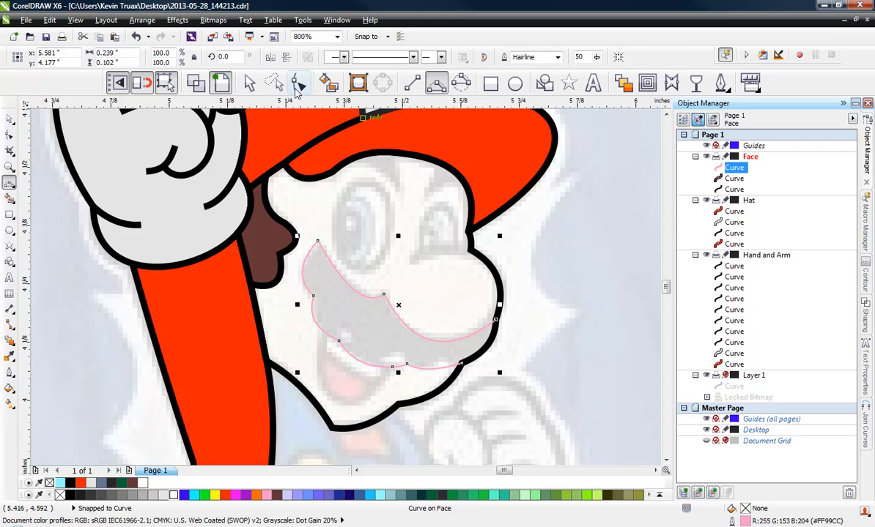
Step: Reshape the moustache curve beneath the nose by adjusting its end node and the curve handle at the inner corner
key("F10")
left_click(497, 322)
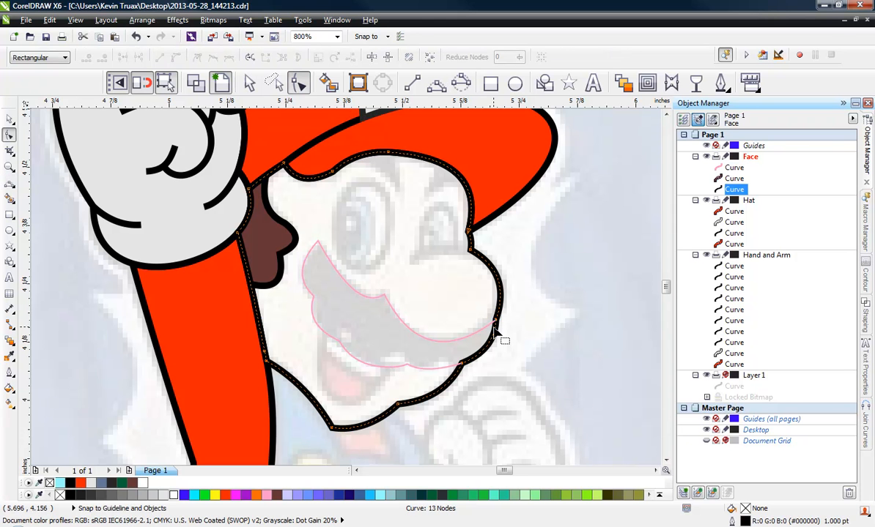
left_click(490, 324)
left_click(496, 320)
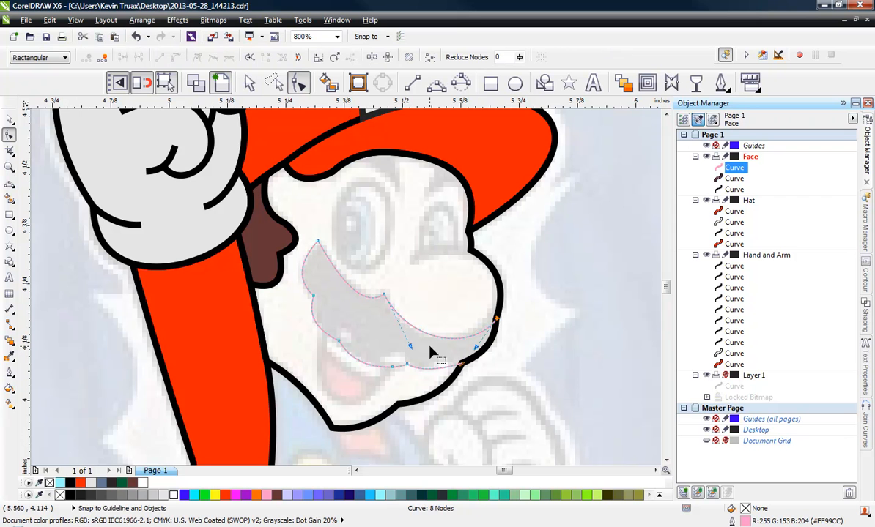
left_click_drag(410, 346, 393, 346)
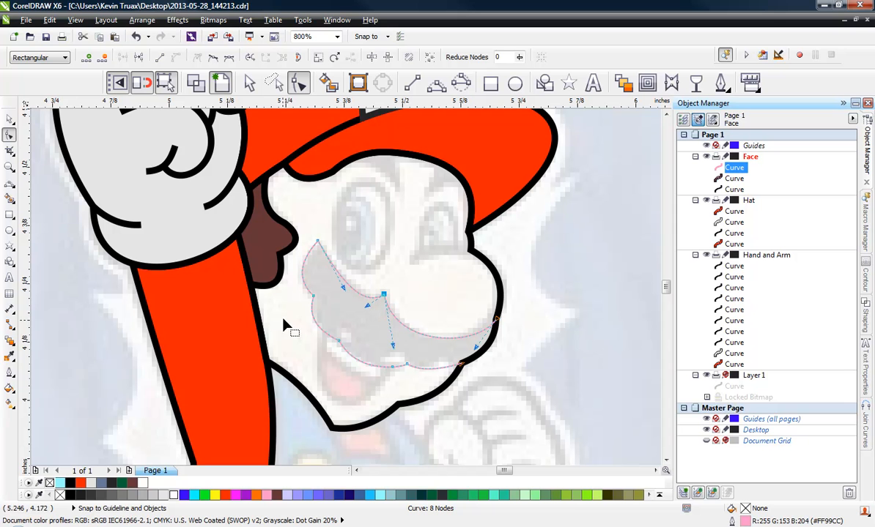
Step: Close the moustache curve with a loop extending past the face outline, trying a black fill and clearing it again
right_click(70, 484)
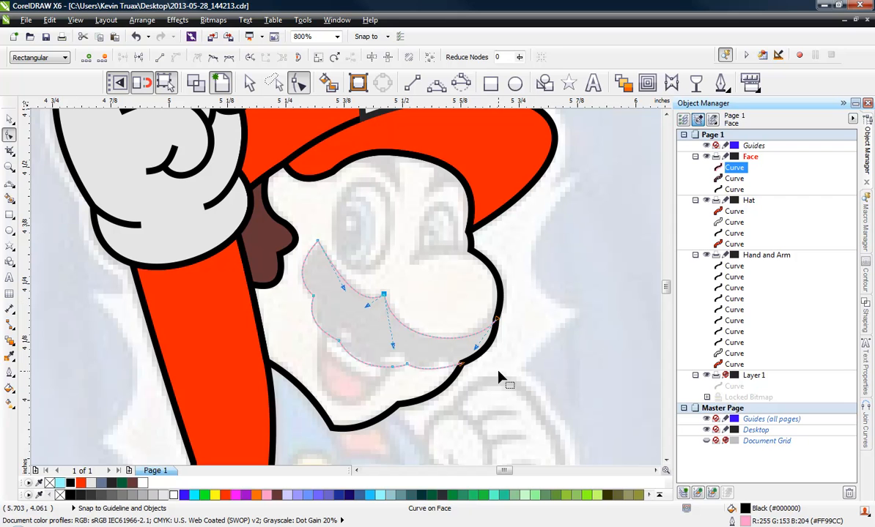
left_click(434, 82)
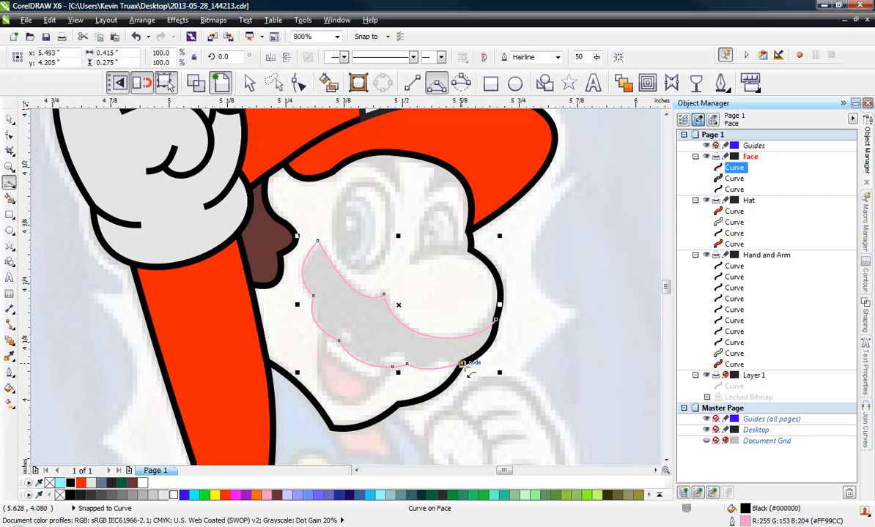
left_click_drag(461, 364, 496, 319)
left_click(499, 389)
left_click(556, 306)
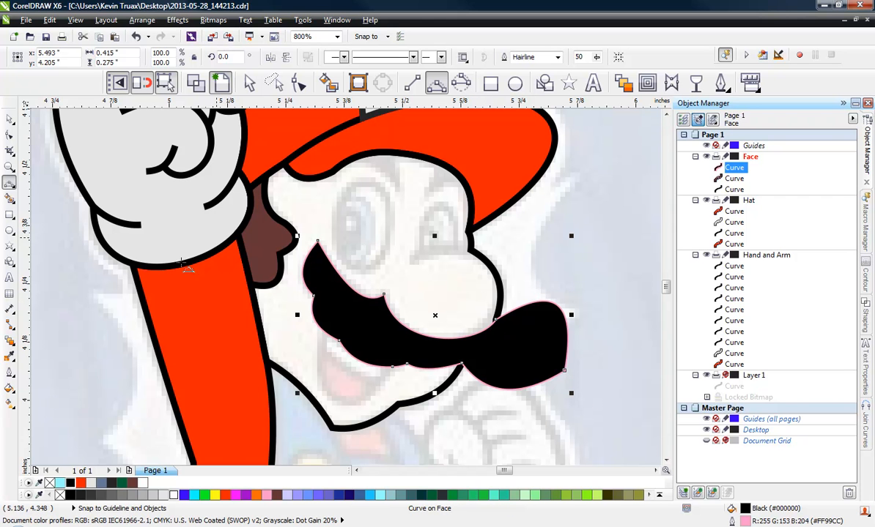
left_click(51, 483)
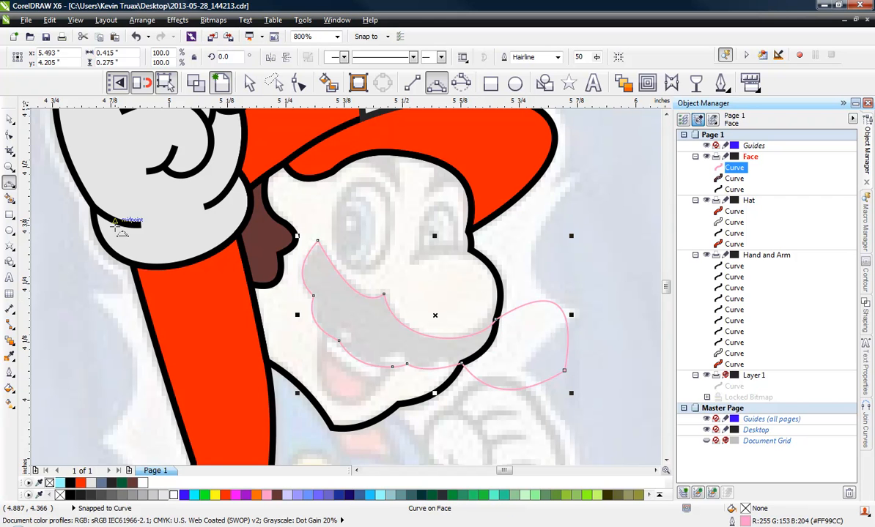
Step: Intersect the extended moustache curve with the face outline, keeping both the original source and target objects
left_click(10, 120)
left_click(514, 293)
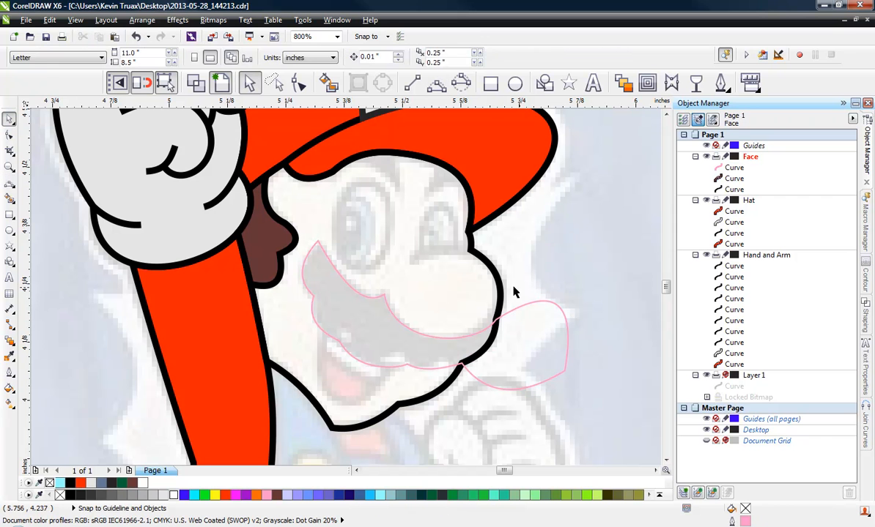
left_click(504, 286)
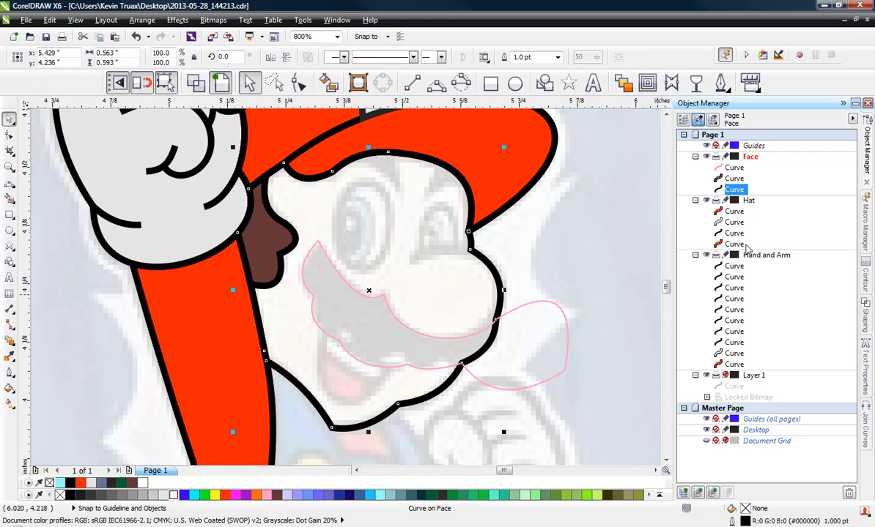
left_click(867, 312)
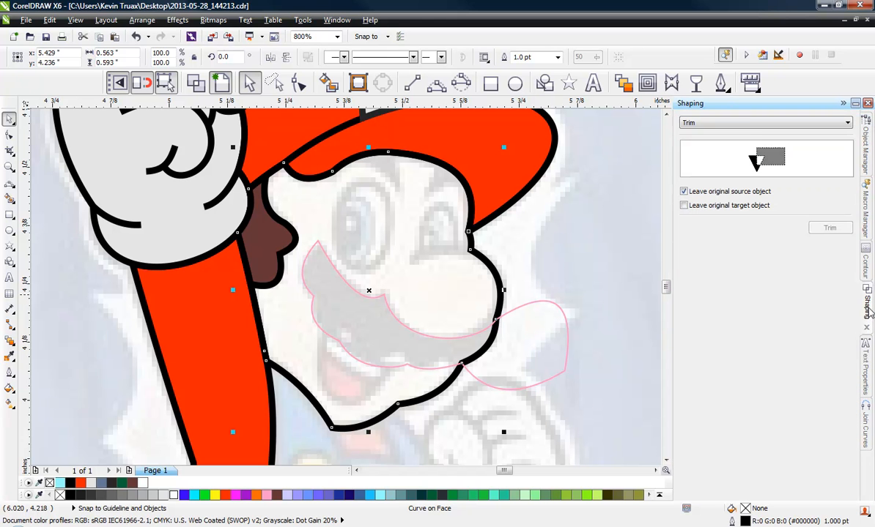
left_click(708, 123)
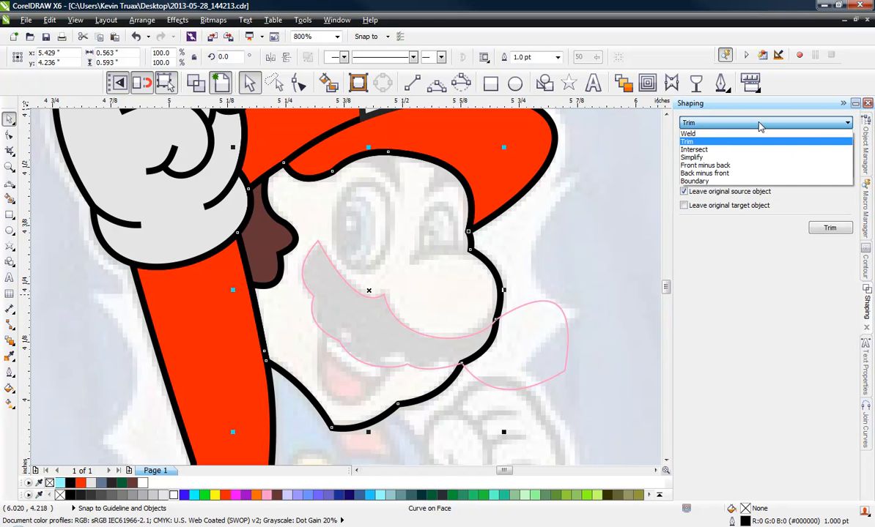
left_click(609, 251)
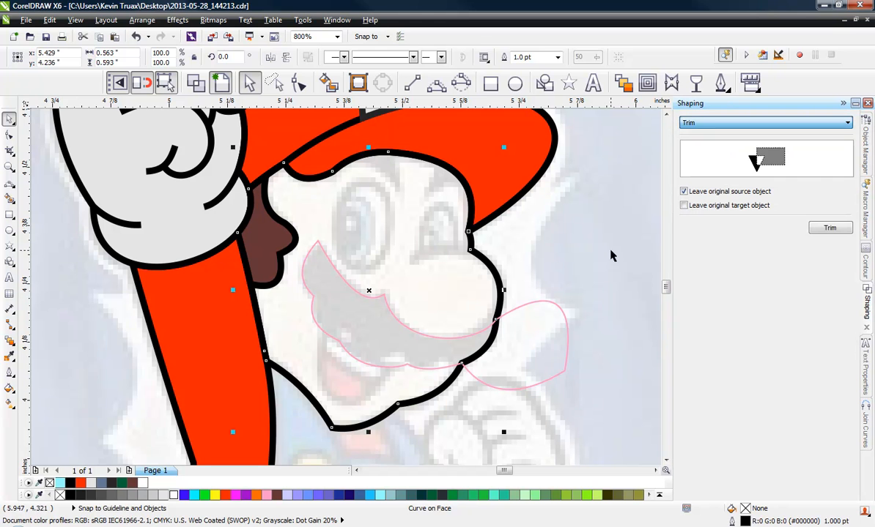
left_click(572, 277)
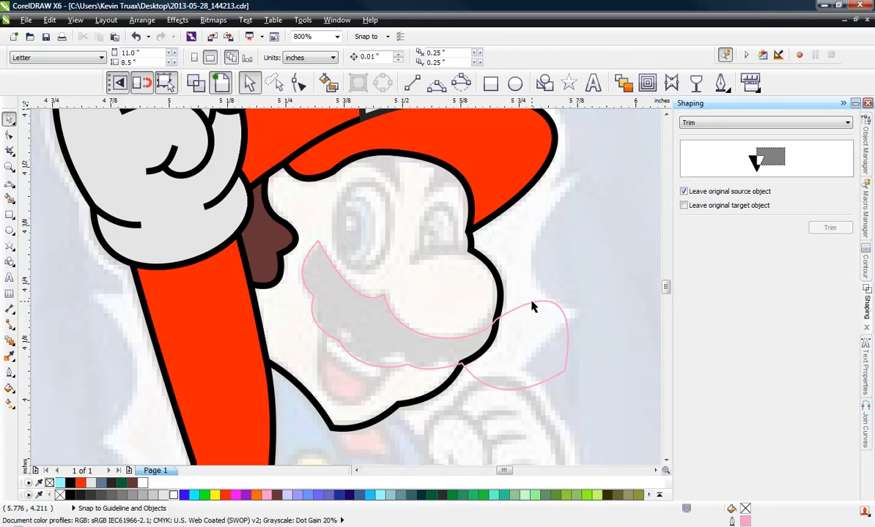
left_click(533, 306)
left_click(725, 123)
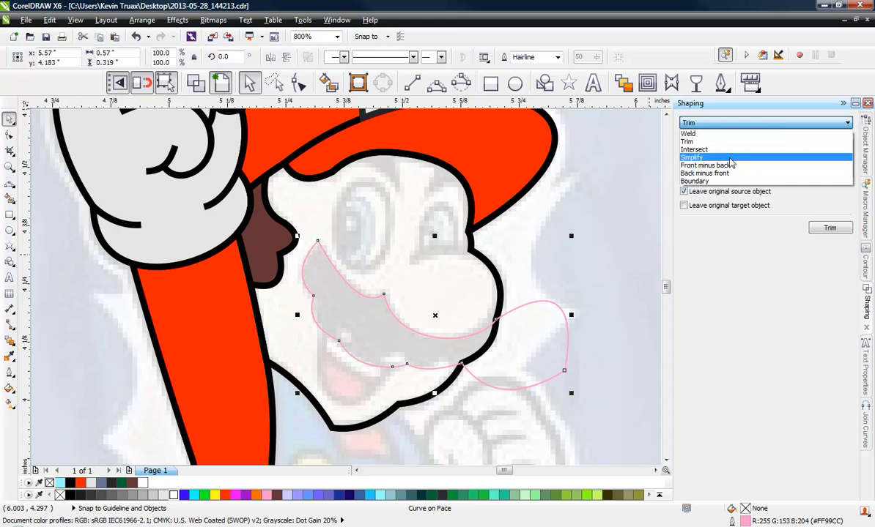
left_click(693, 149)
left_click(822, 227)
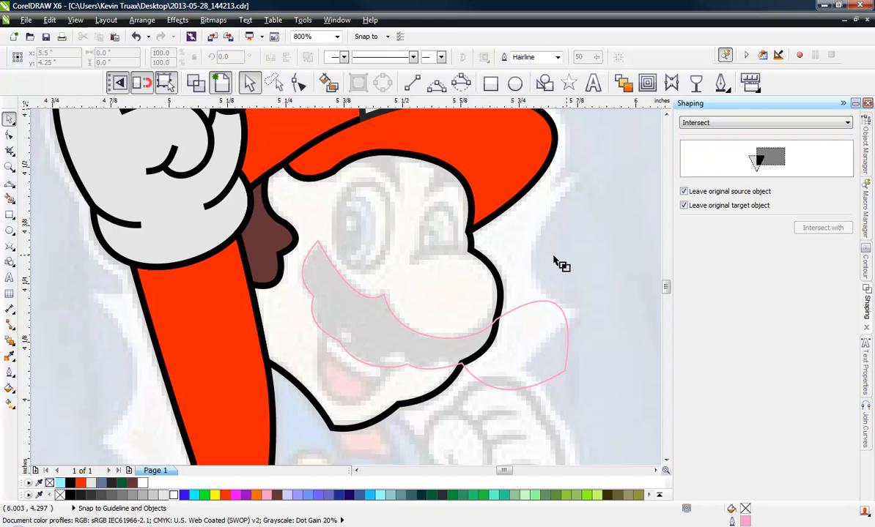
left_click(503, 290)
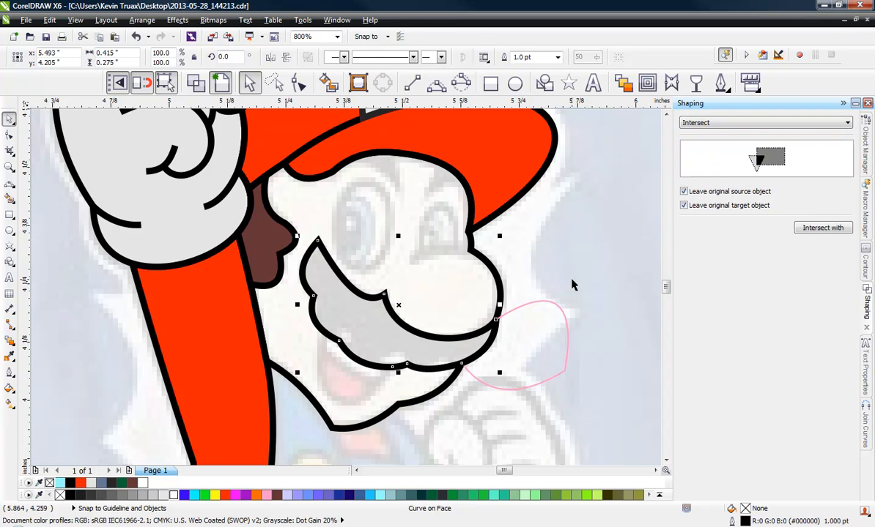
Step: Pull the leftover pink moustache construction curve away from the face and delete it
left_click(543, 314)
left_click(545, 311)
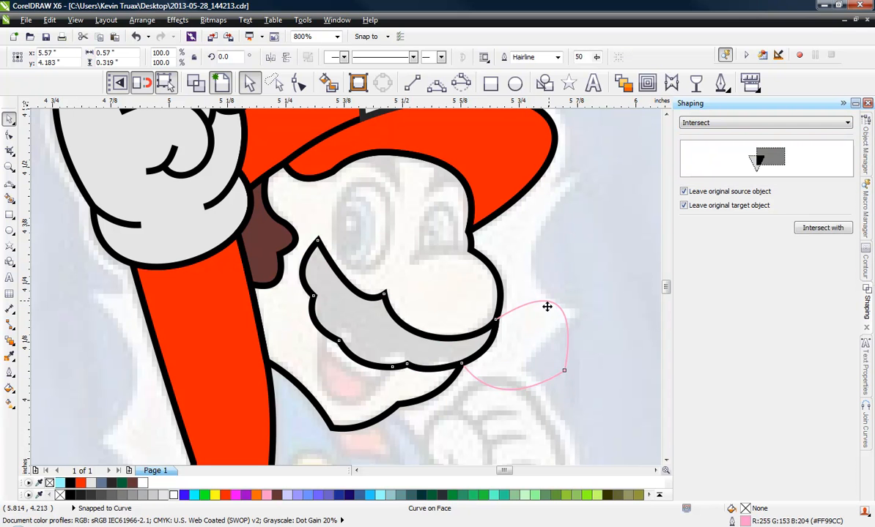
left_click_drag(548, 307, 490, 394)
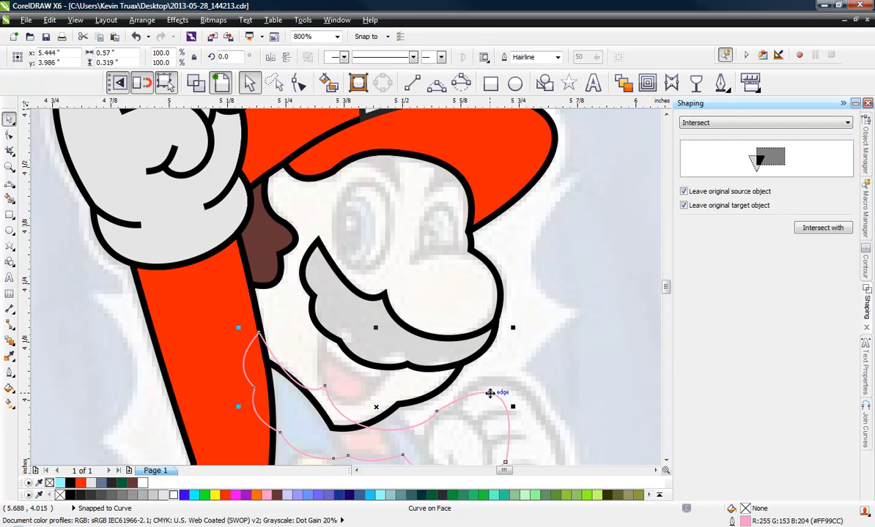
key("Delete")
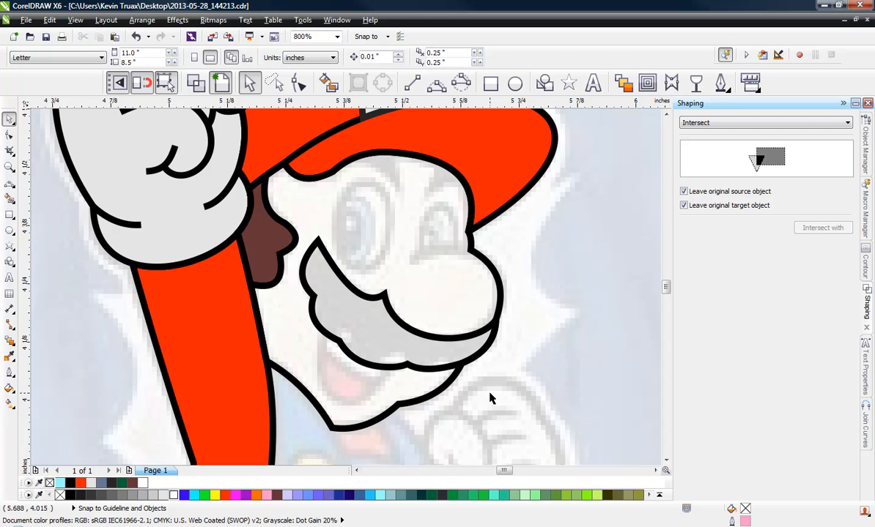
Step: Remove the outline from the intersected moustache shape, fill it with black (#000000), and leave nothing selected
left_click(359, 306)
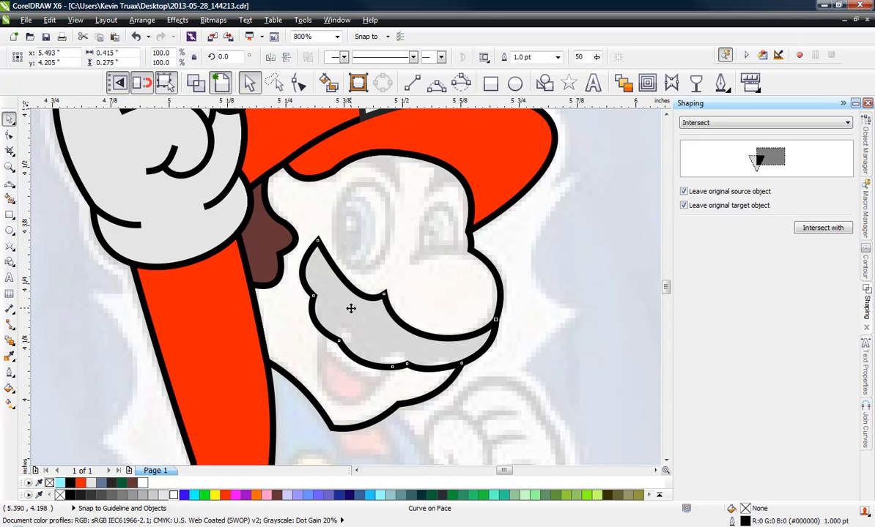
right_click(60, 495)
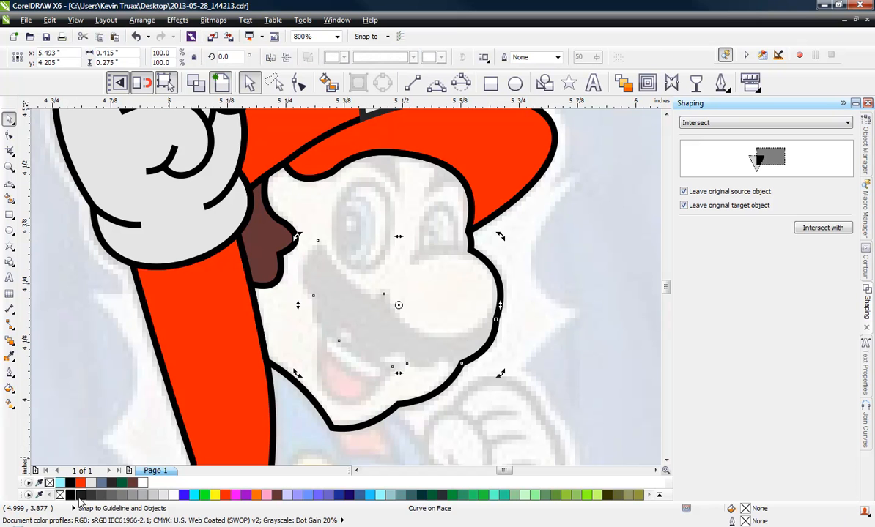
left_click(70, 495)
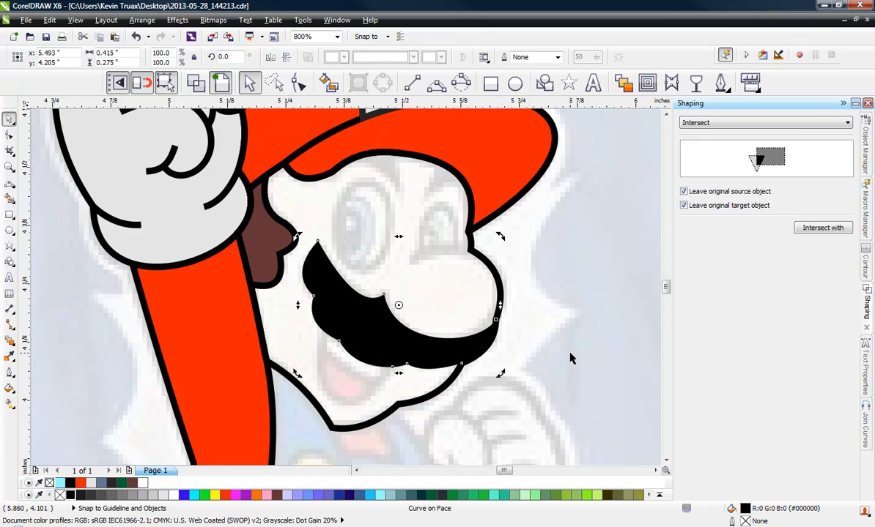
left_click(544, 364)
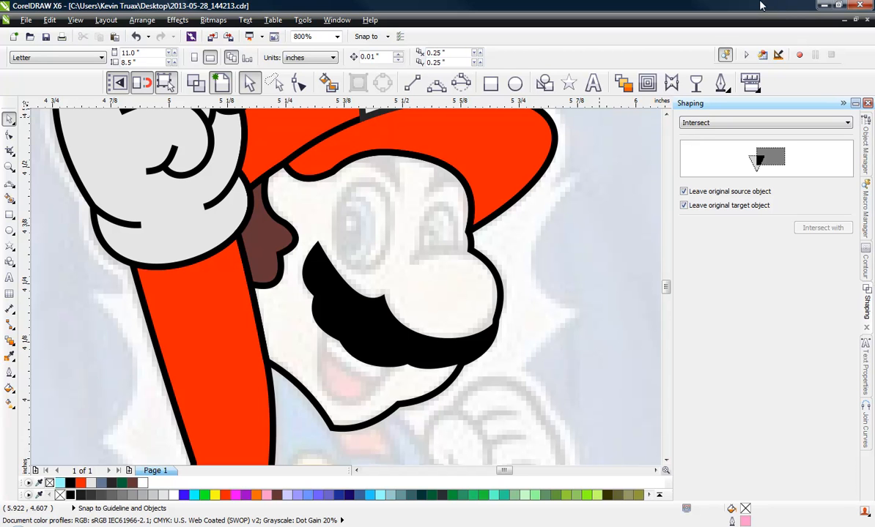
Step: Draw a 3-point curve about 0.14 in wide along the top of the nose, starting at the face outline
left_click(435, 83)
left_click(468, 251)
left_click_drag(421, 267, 407, 264)
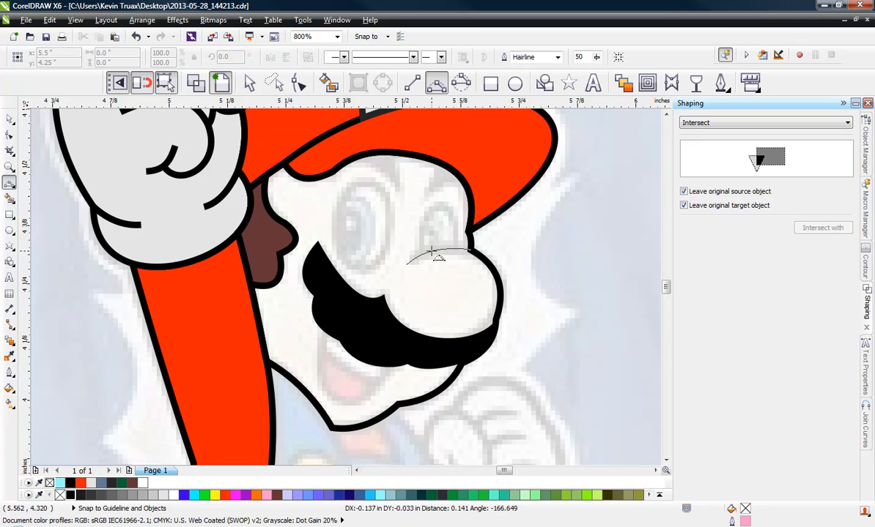
left_click(438, 251)
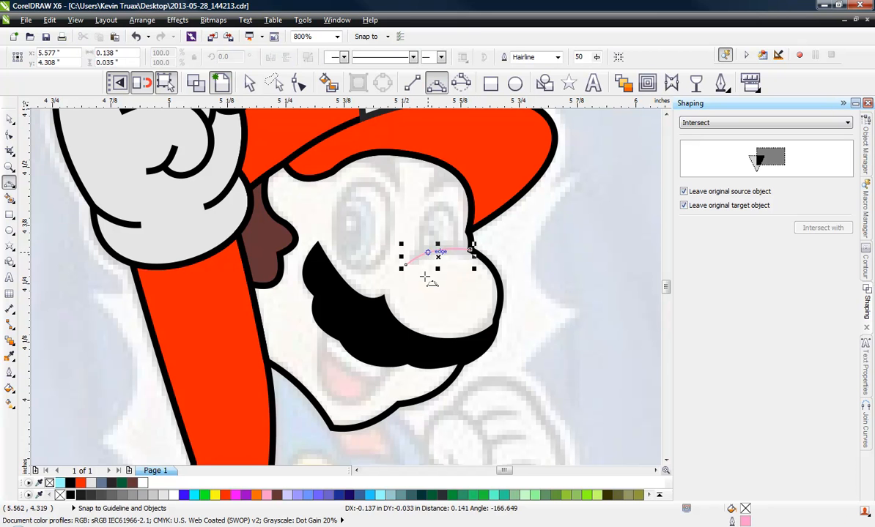
Step: Give the nose's upper curve a black outline about as thick as the face outline, and leave nothing selected
right_click(70, 495)
left_click(9, 373)
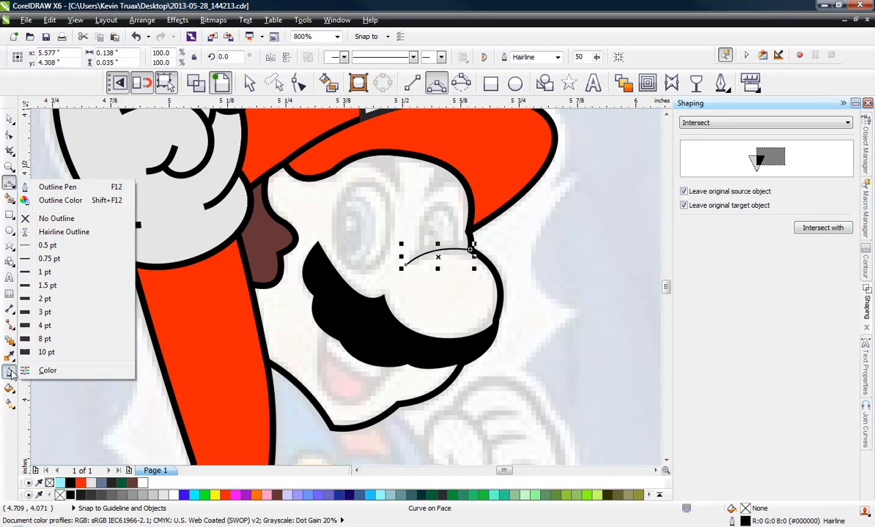
left_click(10, 372)
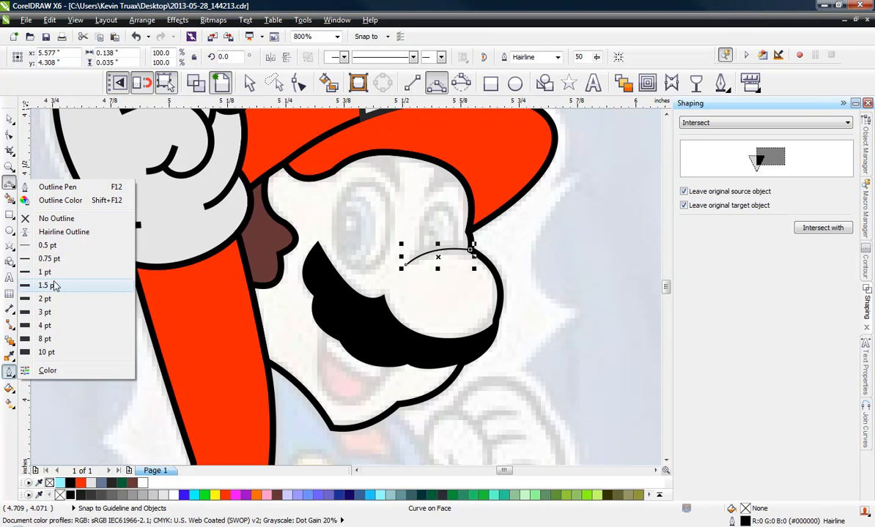
left_click(54, 254)
key("Escape")
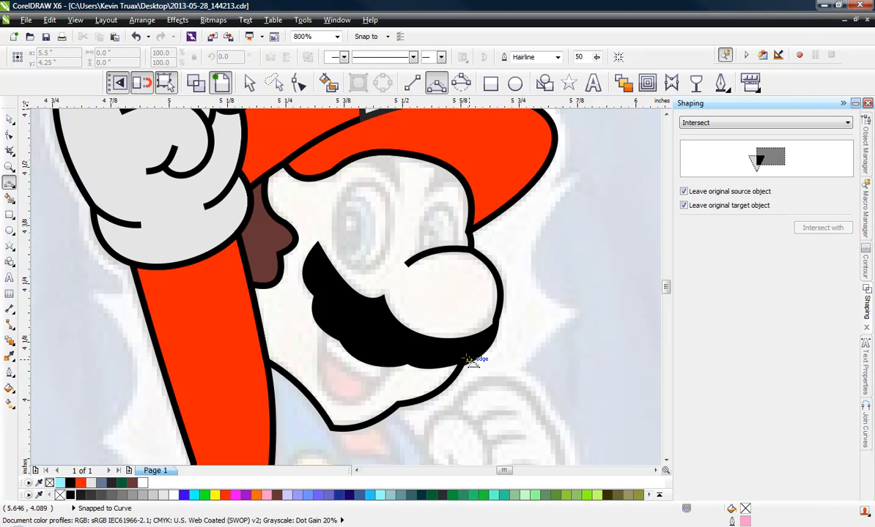
Step: Move the node at the moustache's right end inward and reshape its upper edge under the nose, leaving nothing selected
scroll(442, 355, "down", 2)
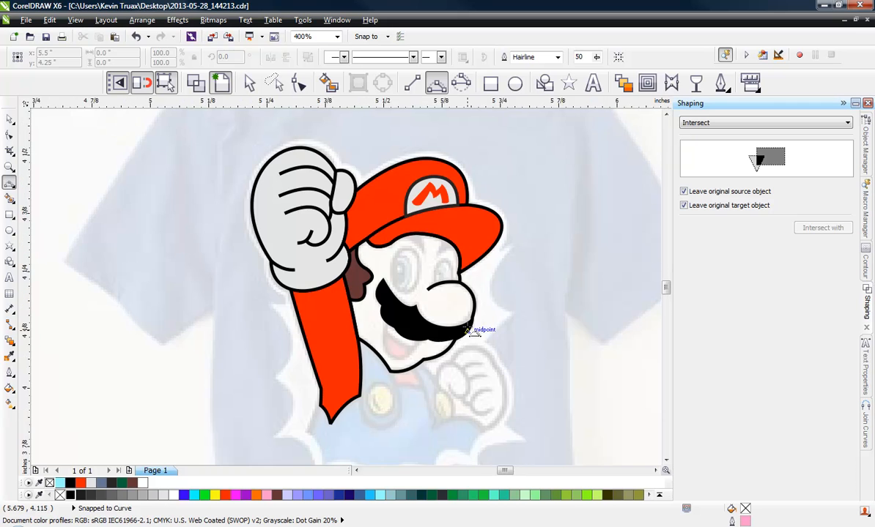
scroll(468, 335, "up", 3)
left_click(455, 334)
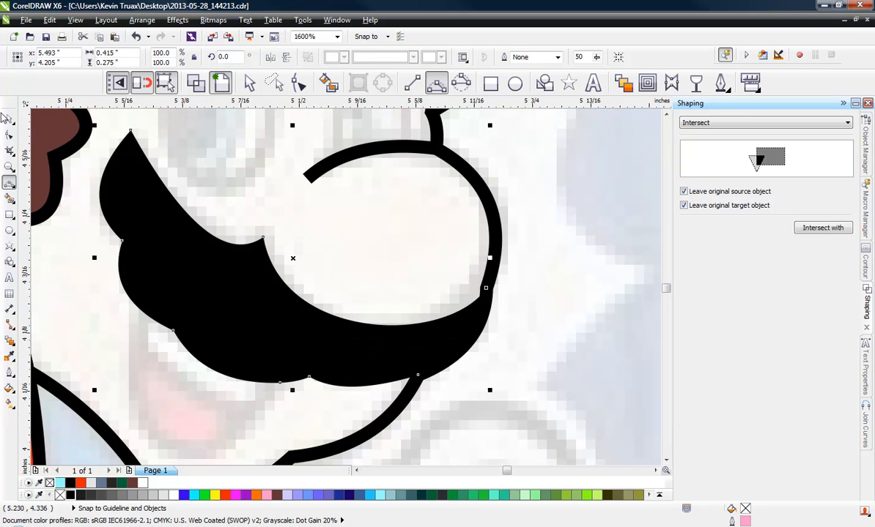
left_click(10, 134)
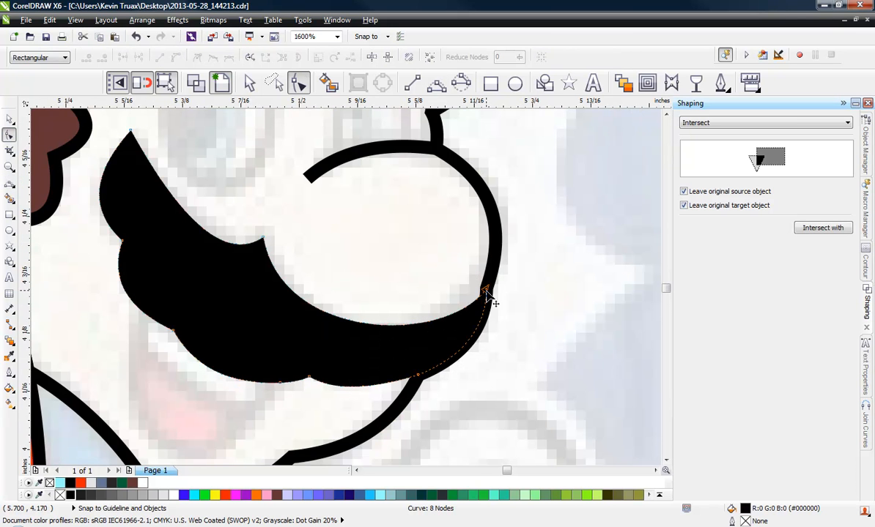
left_click_drag(485, 292, 480, 292)
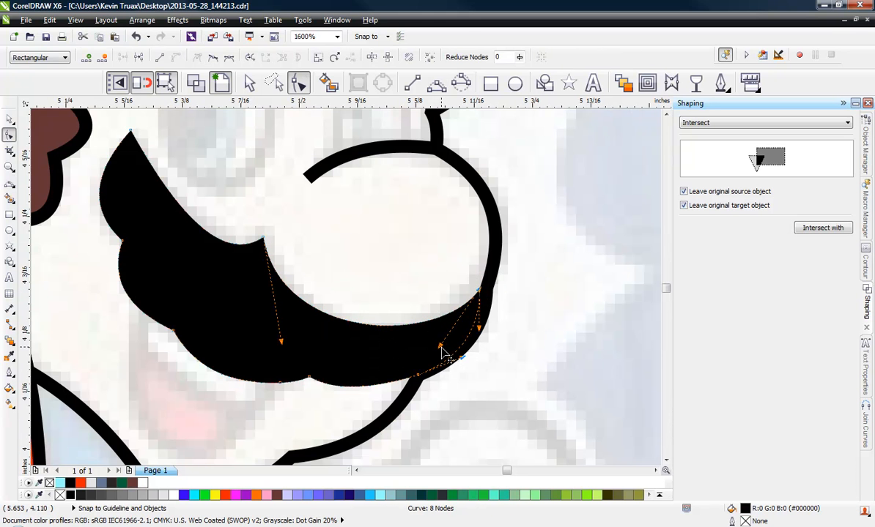
left_click_drag(442, 354, 447, 360)
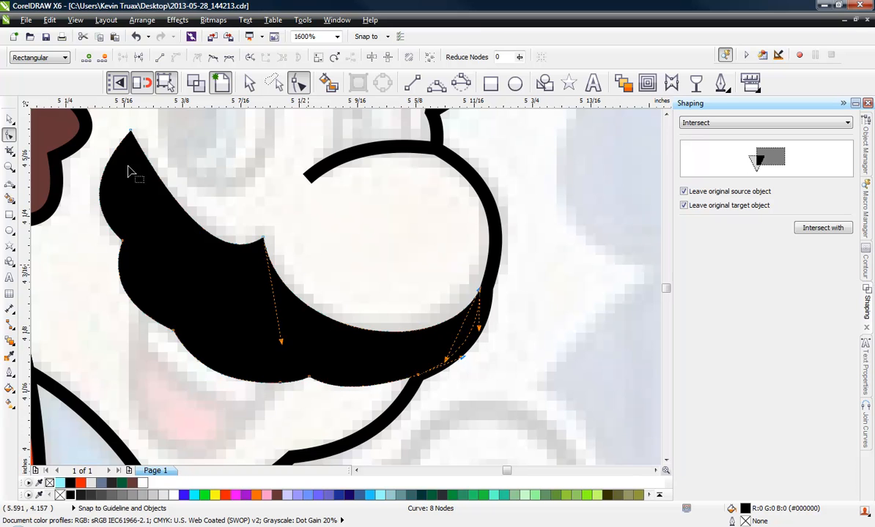
key("space")
key("Escape")
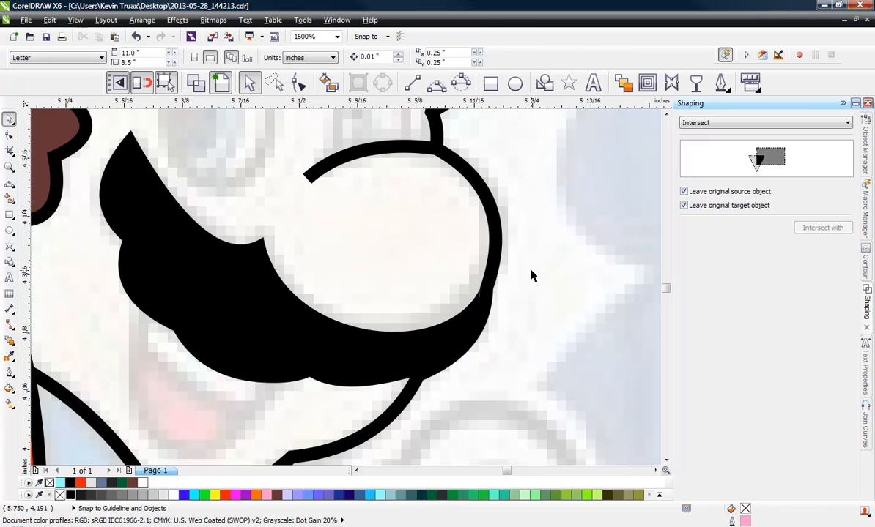
Step: Move the moustache's right end node slightly up onto the inner edge of the nose outline, and leave nothing selected
scroll(531, 274, "down", 1)
scroll(506, 289, "up", 3)
left_click(457, 315)
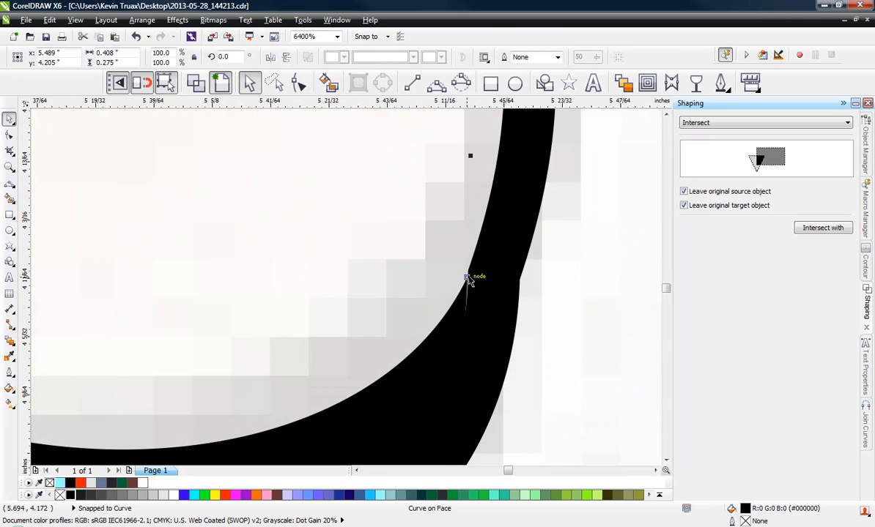
left_click(10, 136)
left_click_drag(471, 286, 476, 270)
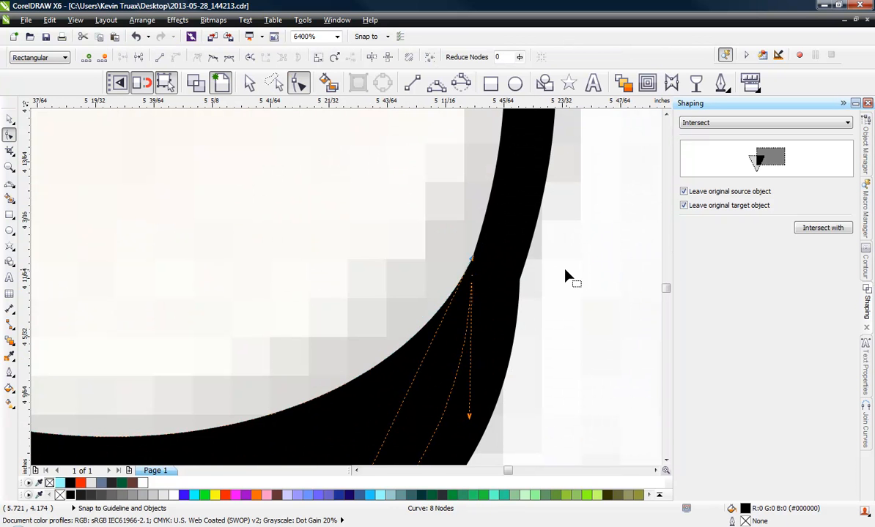
scroll(565, 277, "down", 2)
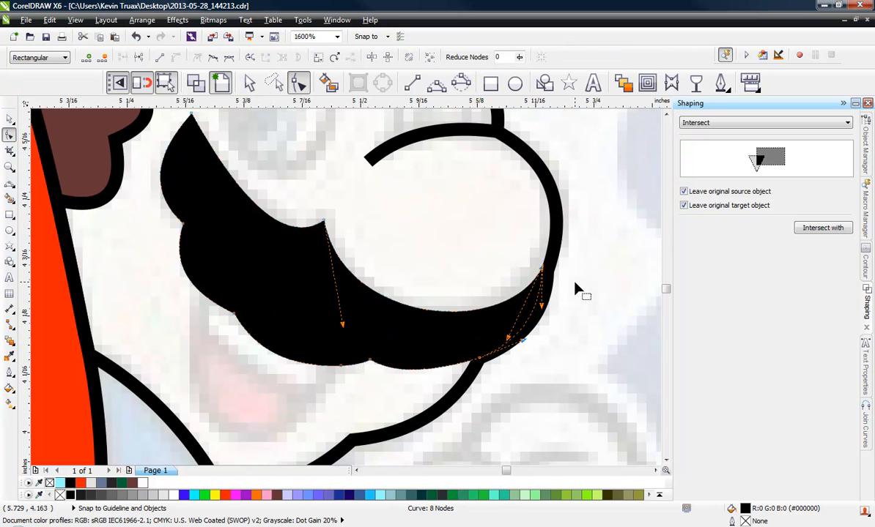
left_click(10, 119)
left_click(557, 312)
scroll(555, 311, "down", 1)
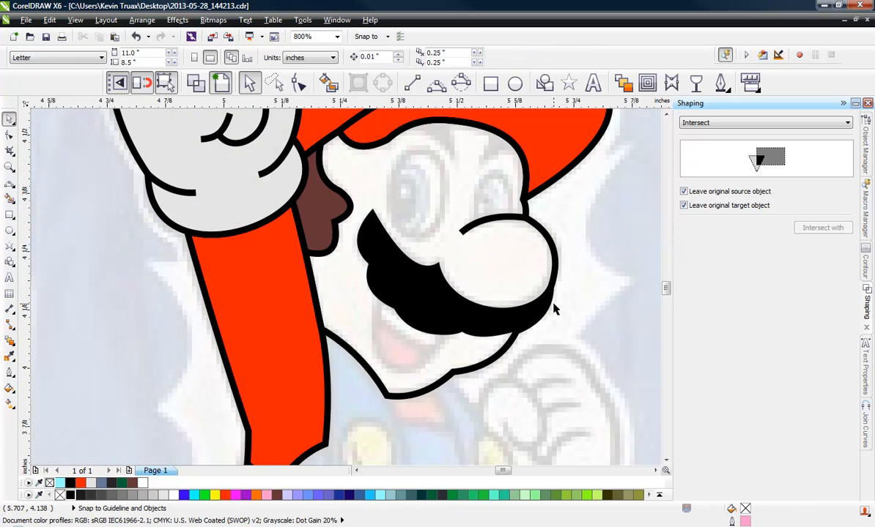
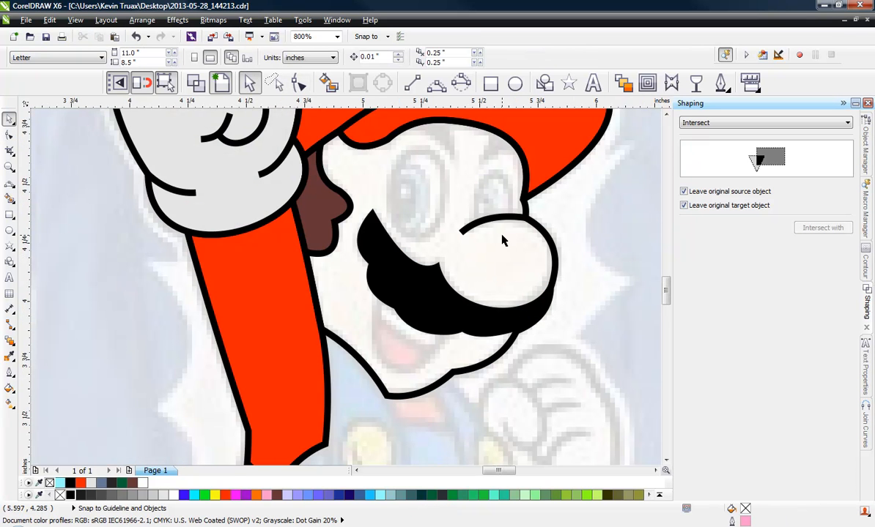
Step: Draw a slightly tilted 3-point ellipse about 0.13 in wide and 0.199 in high over the outline of the larger eye
scroll(501, 239, "down", 1)
scroll(491, 190, "up", 1)
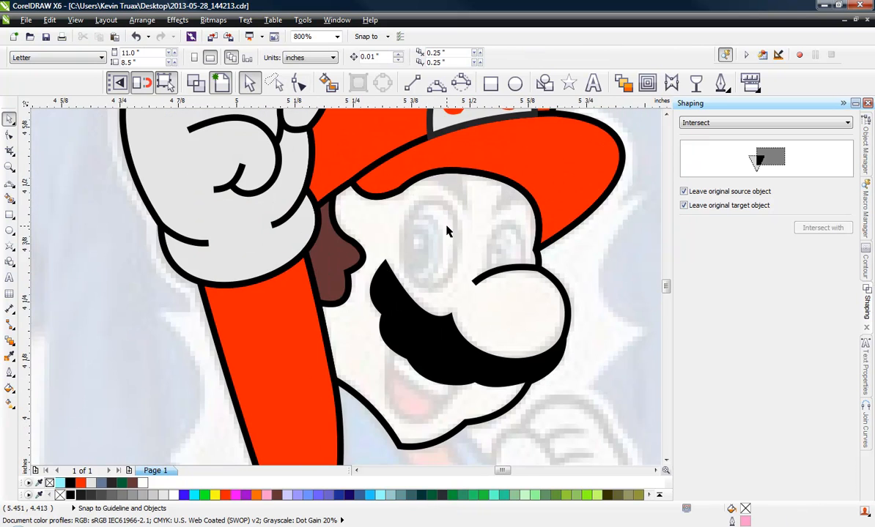
scroll(449, 232, "up", 1)
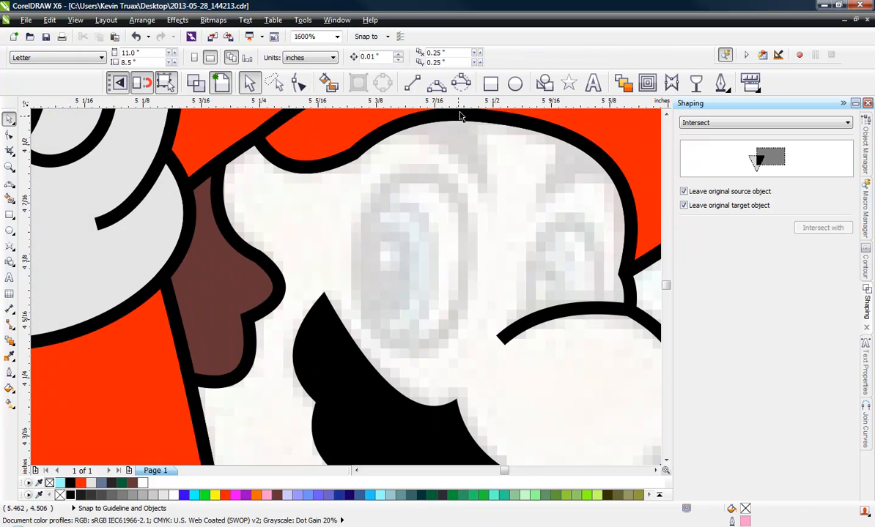
left_click(460, 83)
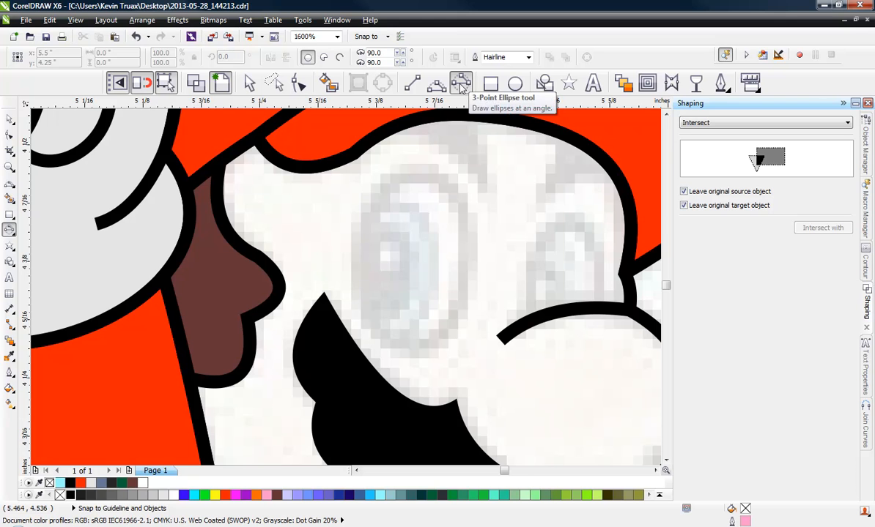
left_click_drag(423, 171, 411, 356)
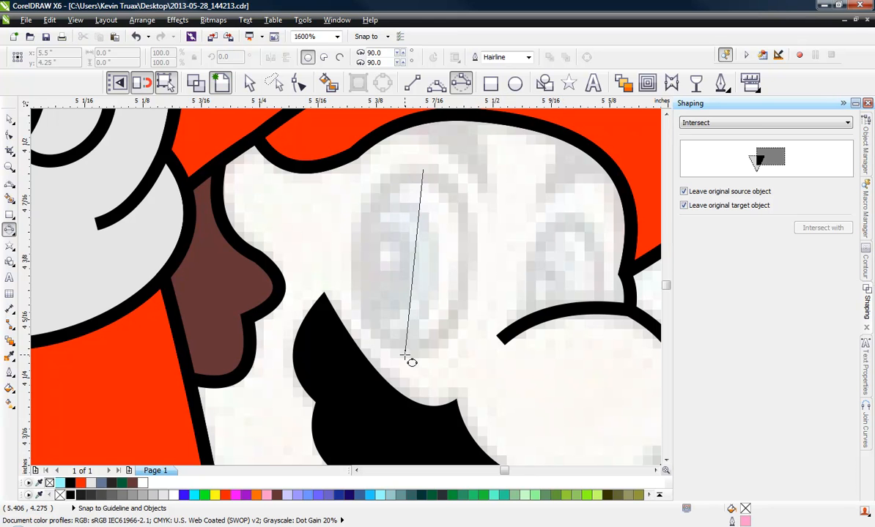
left_click(474, 254)
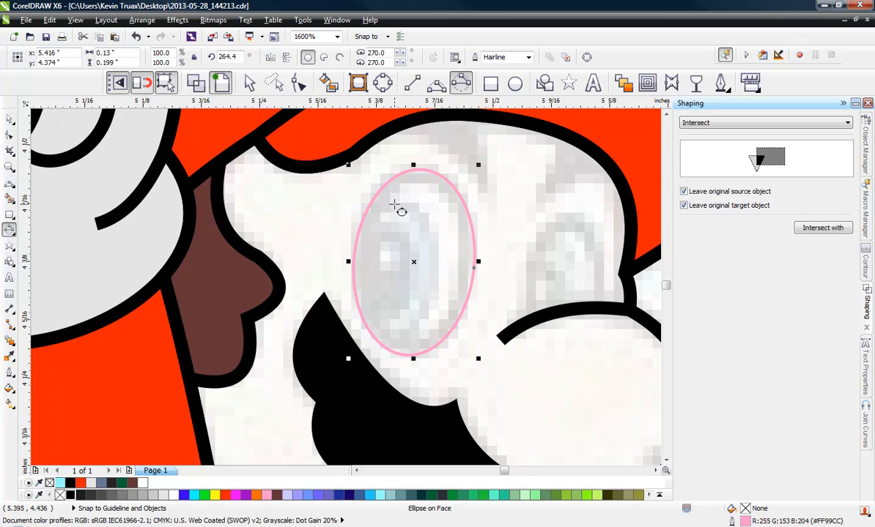
Step: Draw a tilted 3-point ellipse about 0.08 by 0.157 in over the larger eye's pupil and shift it slightly upward
left_click(398, 204)
left_click(391, 348)
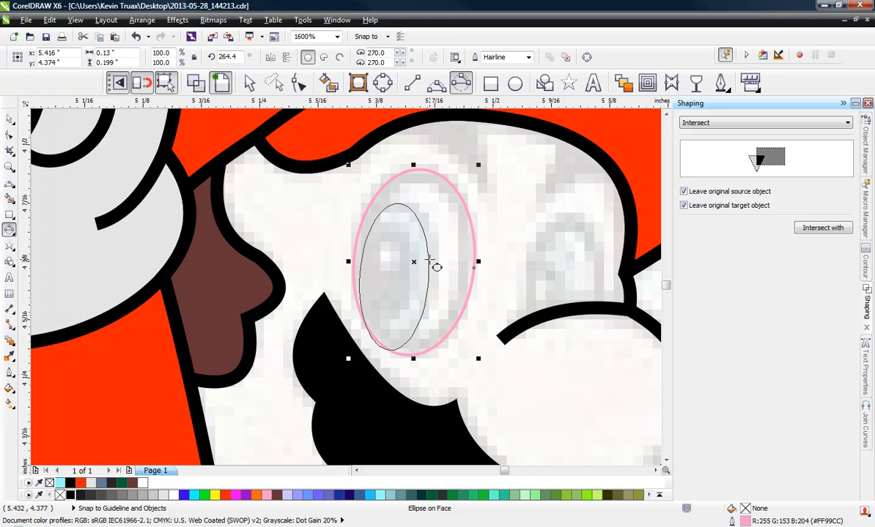
left_click(434, 261)
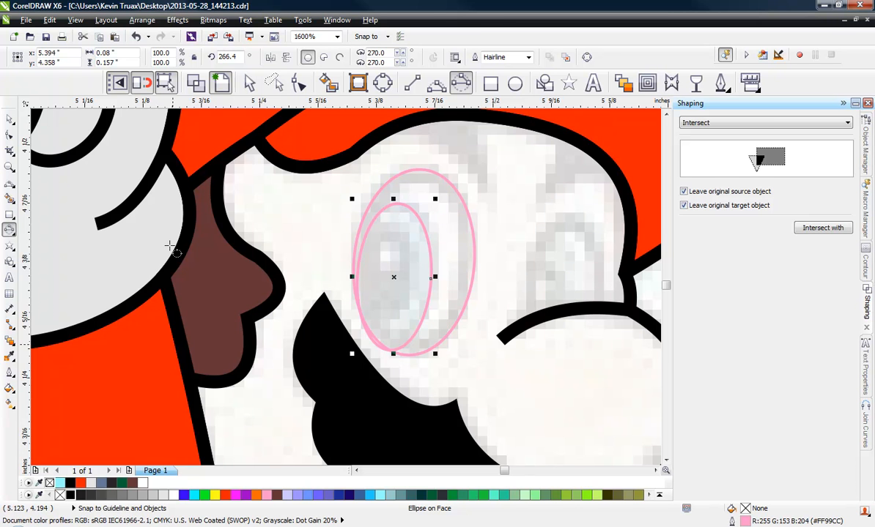
left_click(10, 119)
left_click(388, 238)
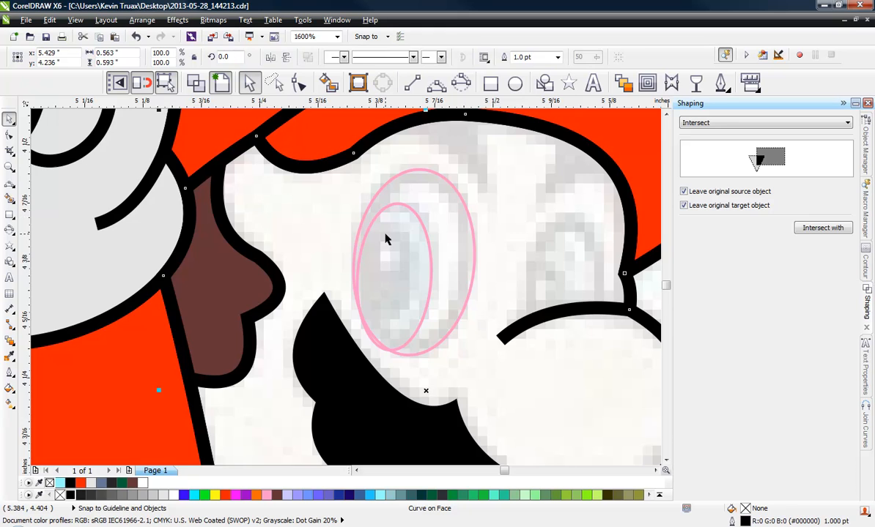
scroll(388, 238, "up", 1)
left_click(456, 203)
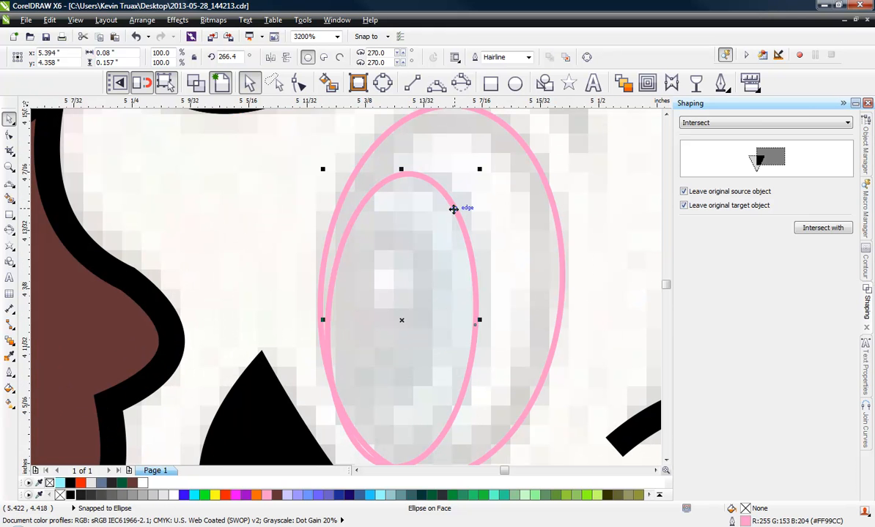
left_click_drag(456, 202, 452, 192)
scroll(461, 189, "down", 1)
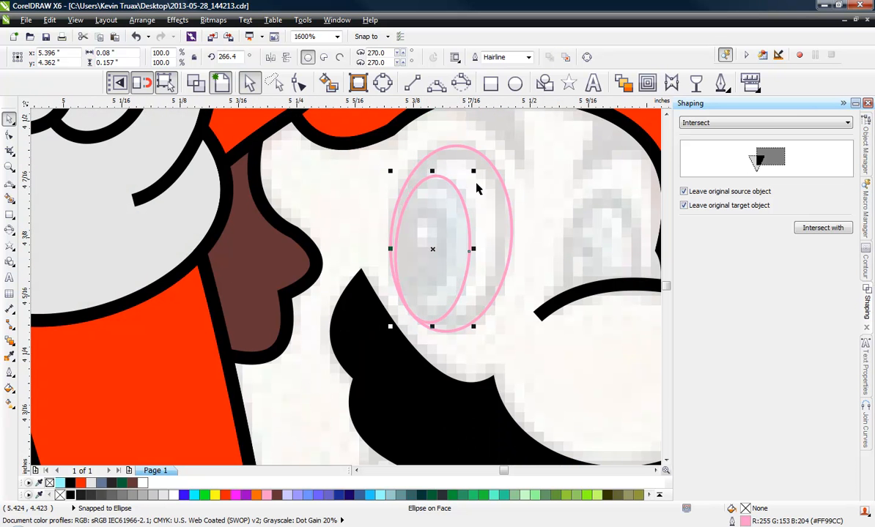
Step: Give the outer eye ellipse a black 1 pt outline
left_click(490, 170)
right_click(70, 496)
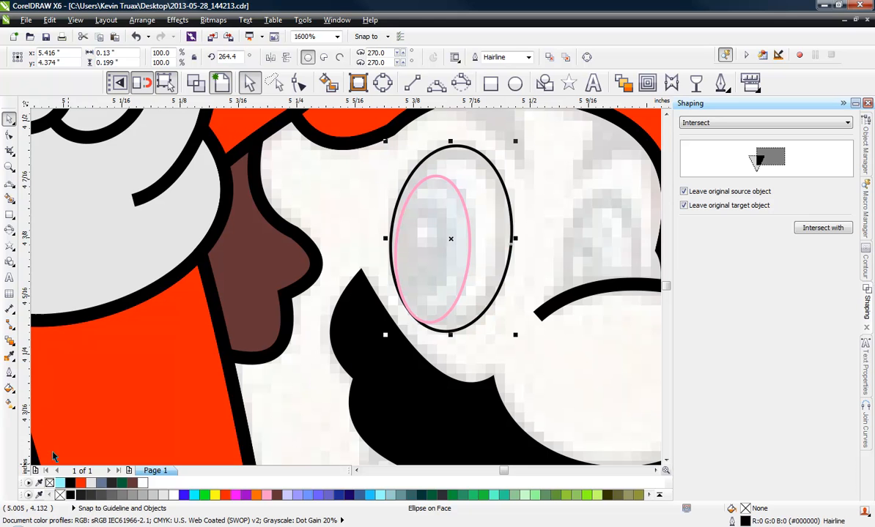
left_click(10, 372)
left_click(62, 275)
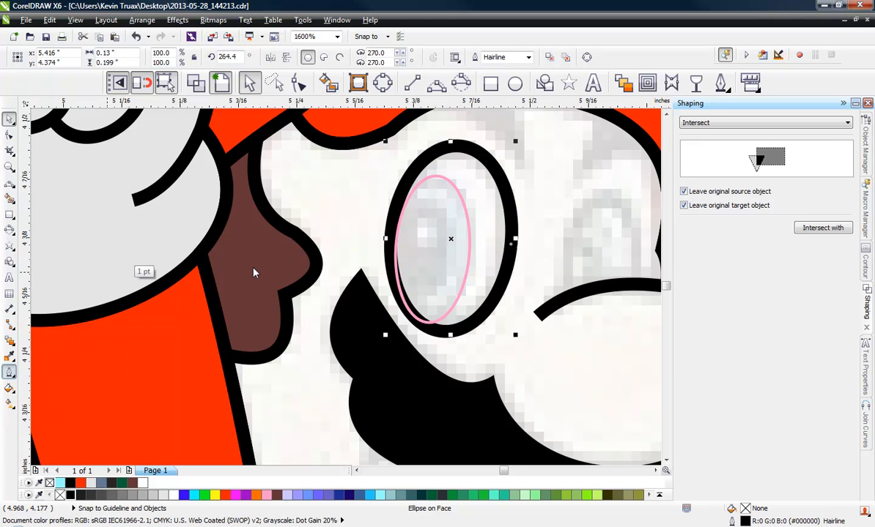
Step: Give the inner eye ellipse a black 1 pt outline
left_click(459, 209)
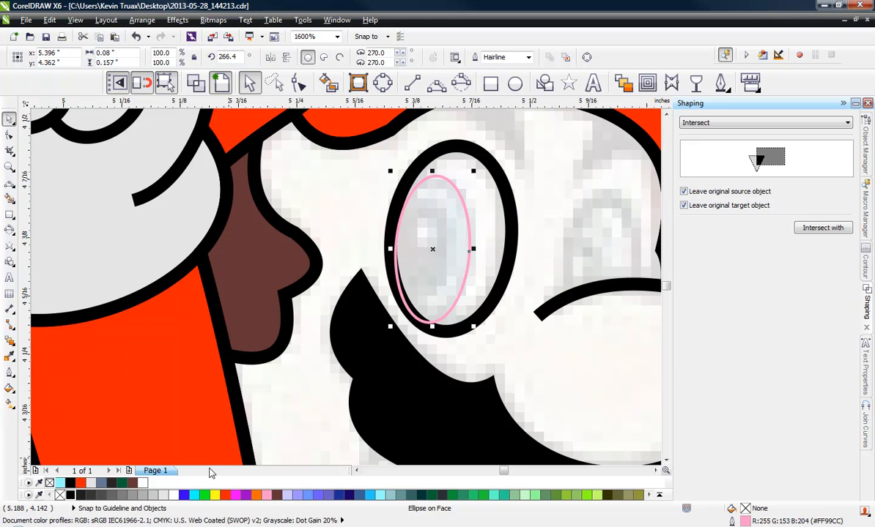
right_click(71, 496)
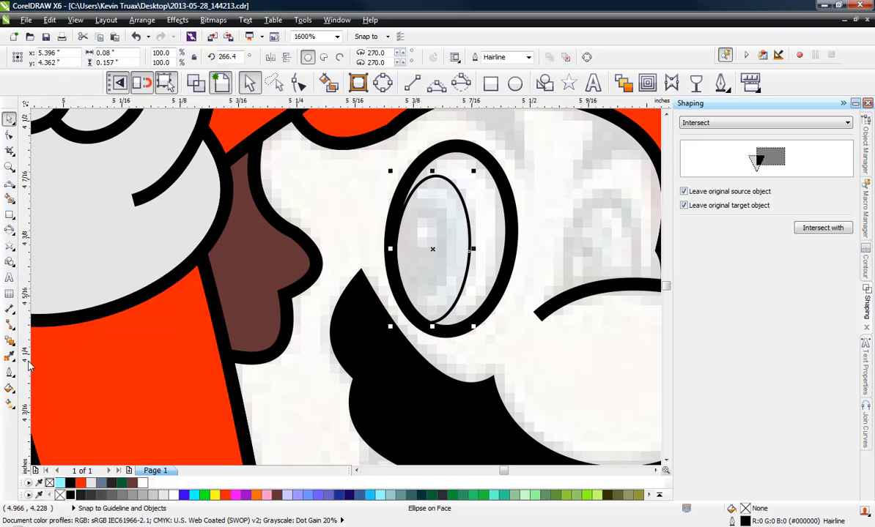
left_click(10, 374)
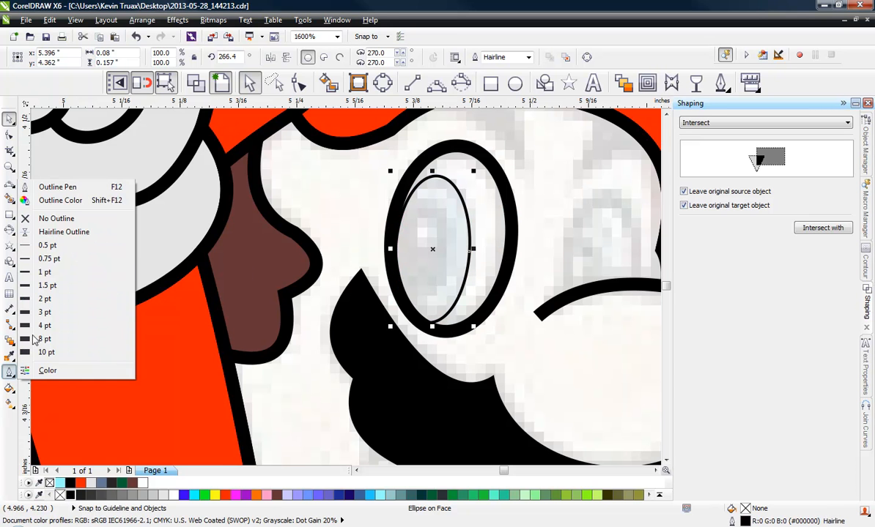
left_click(57, 272)
left_click(318, 239)
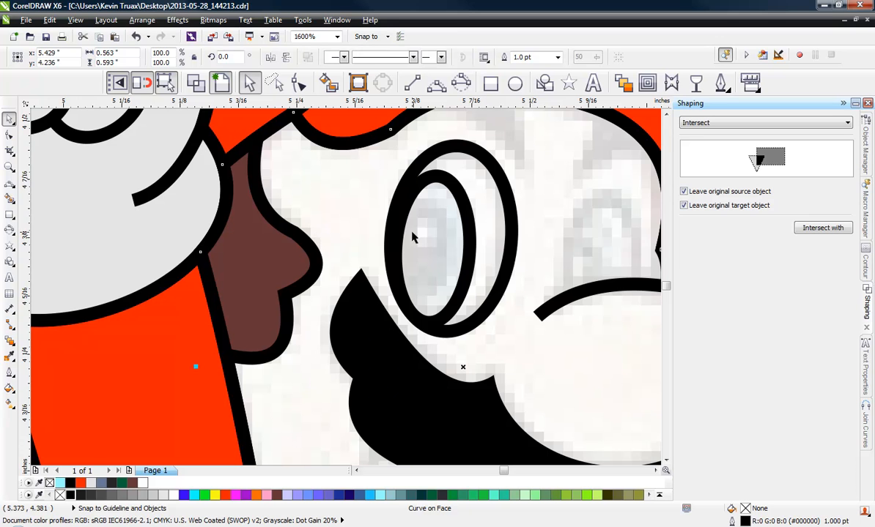
Step: Remove the outline from the inner eye ellipse and fill it with black (#000000)
left_click(465, 220)
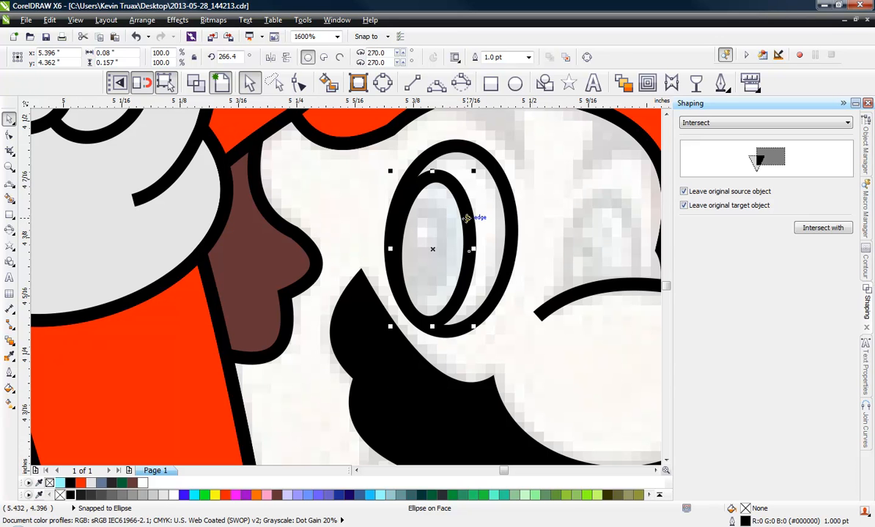
right_click(61, 496)
left_click(71, 496)
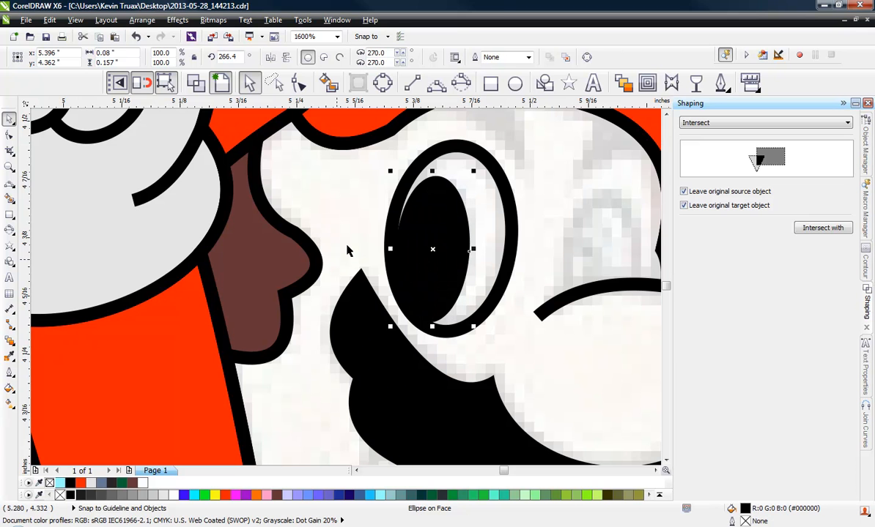
left_click(371, 221)
Step: Make a smaller copy of the black pupil, about 0.046 by 0.09 in, inside its upper part and fill it with white (#FFFFFF)
left_click(444, 220)
left_click_drag(473, 170, 443, 242)
left_click_drag(425, 282, 458, 231)
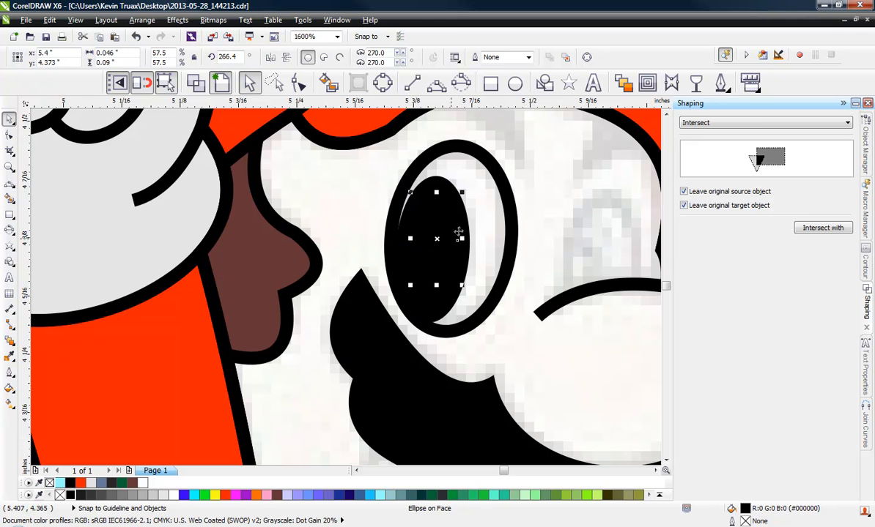
left_click(173, 496)
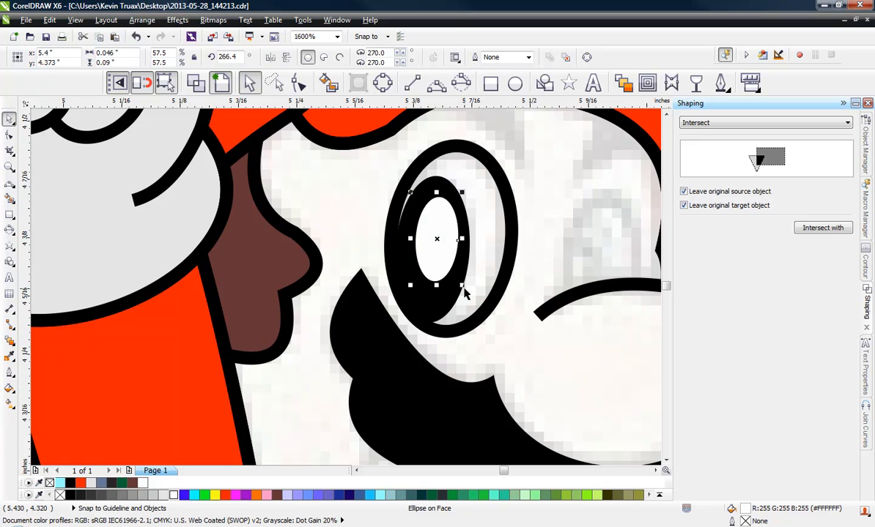
Step: Shrink the white eye highlight to about 0.027 by 0.053 in within the pupil's upper part, and leave it selected
left_click_drag(463, 286, 443, 249)
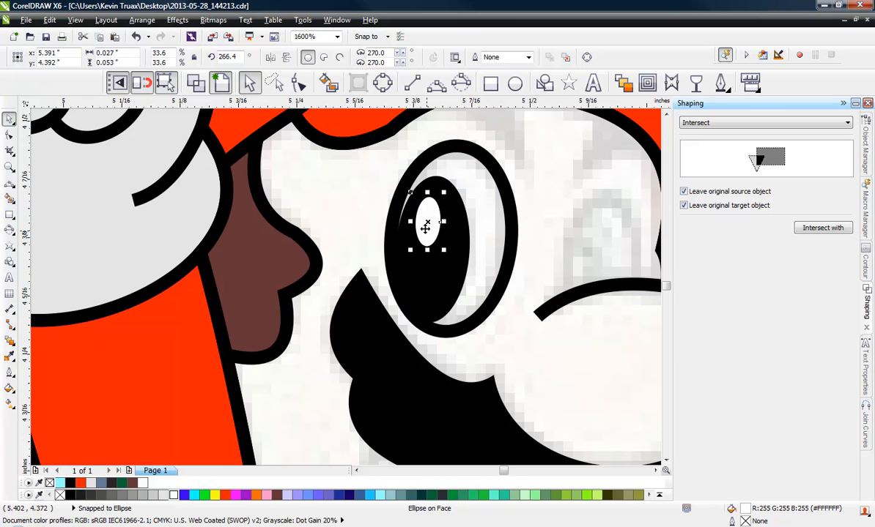
scroll(382, 227, "down", 1)
left_click(348, 220)
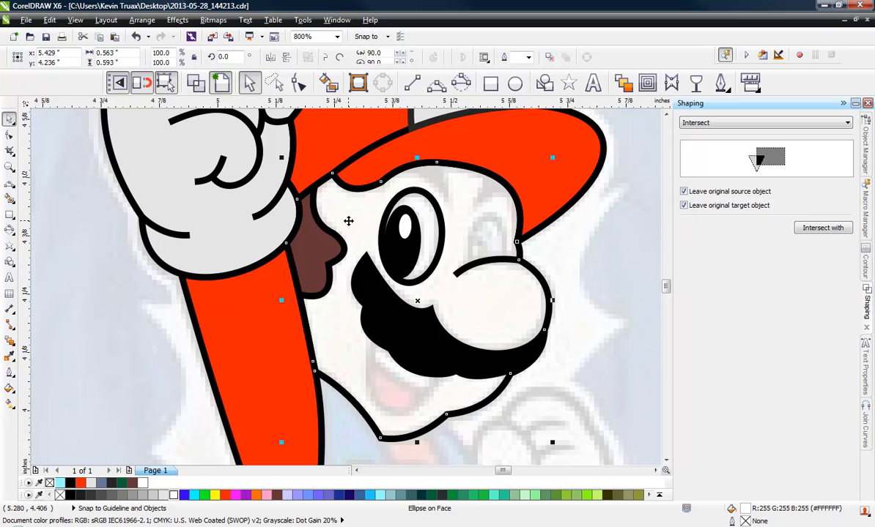
left_click(485, 256)
key("Escape")
scroll(393, 229, "up", 2)
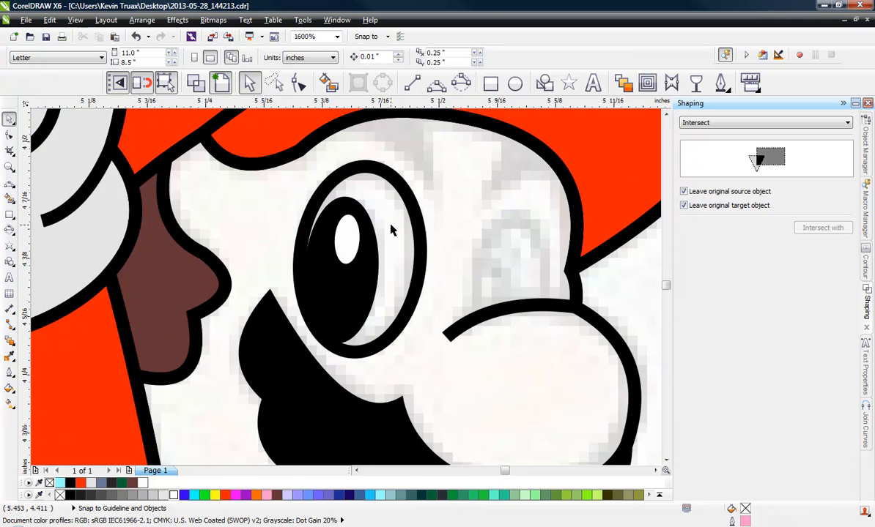
left_click(344, 240)
scroll(289, 217, "down", 2)
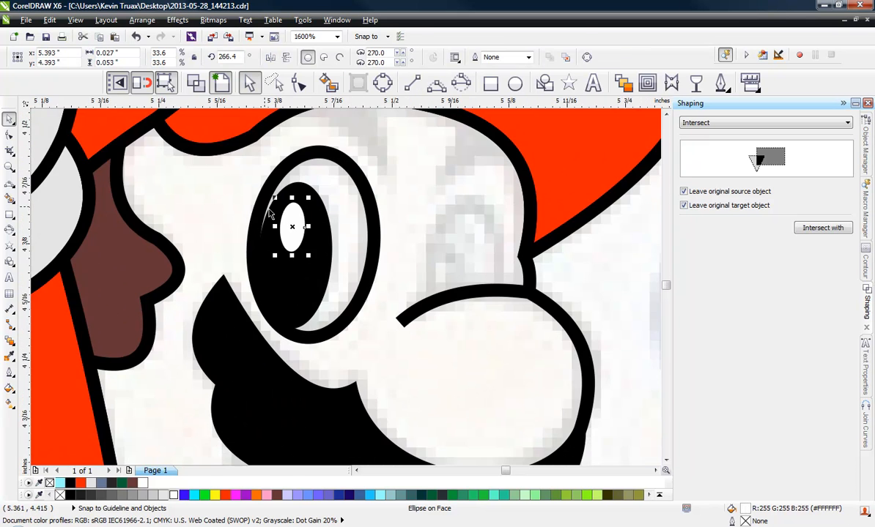
Step: Draw the second eye as a two-segment arch about 0.079 by 0.108 in, standing on the top edge of the nose
key("Escape")
scroll(387, 229, "up", 1)
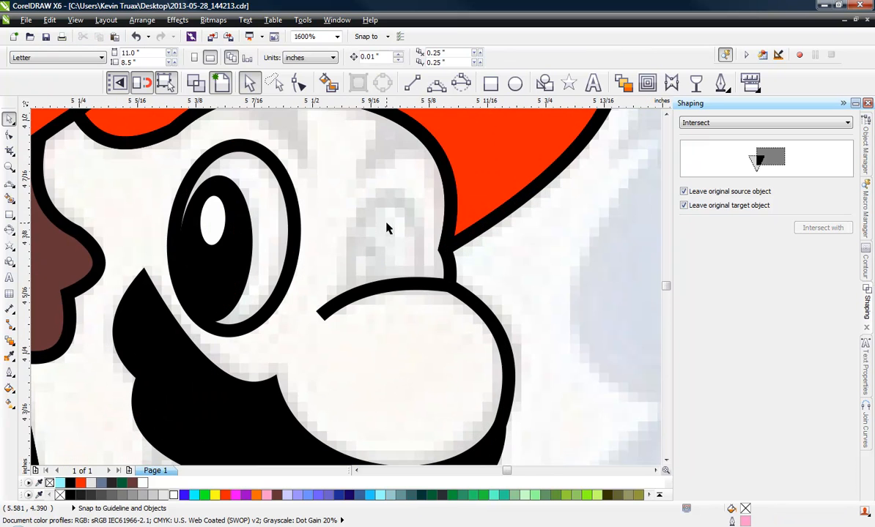
left_click(436, 83)
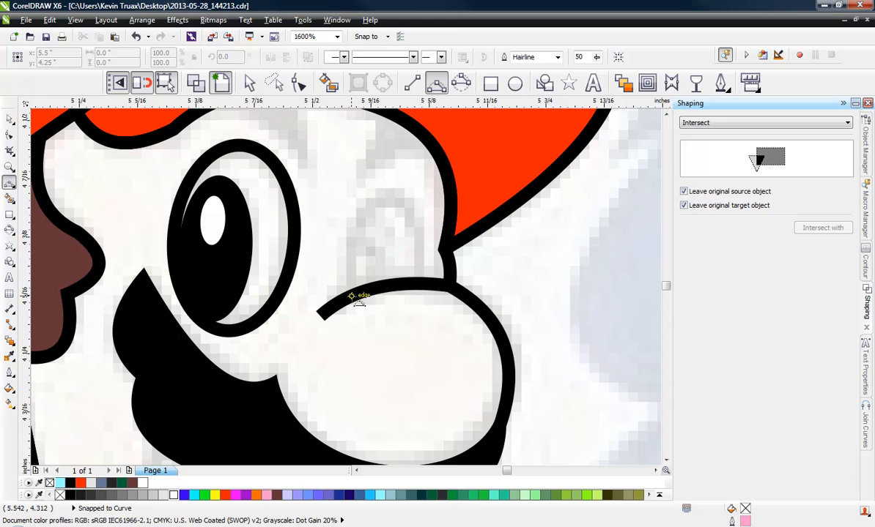
left_click(352, 293)
left_click_drag(392, 196, 422, 282)
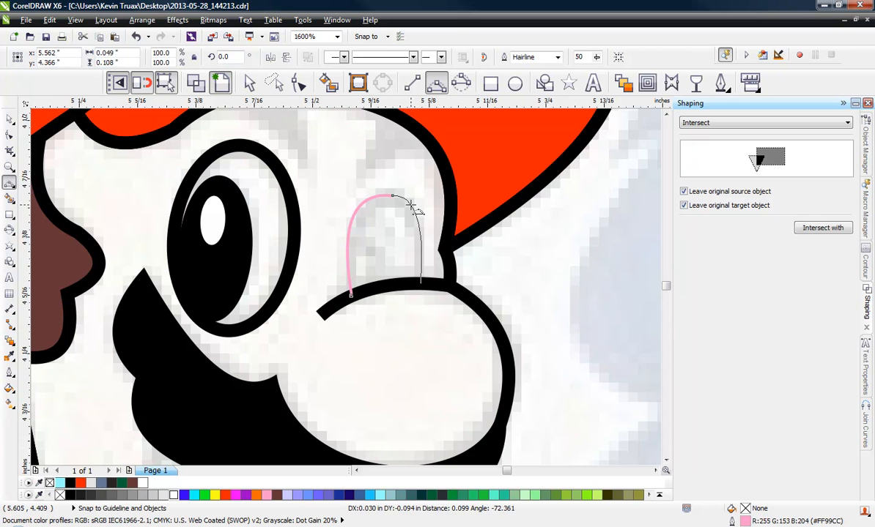
left_click(414, 198)
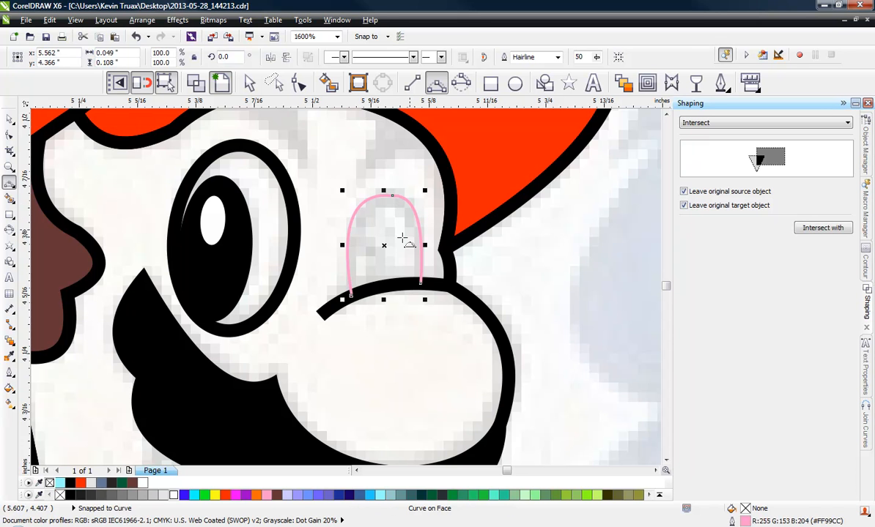
Step: Give the second eye's arch a black 1 pt outline
right_click(68, 495)
left_click(9, 372)
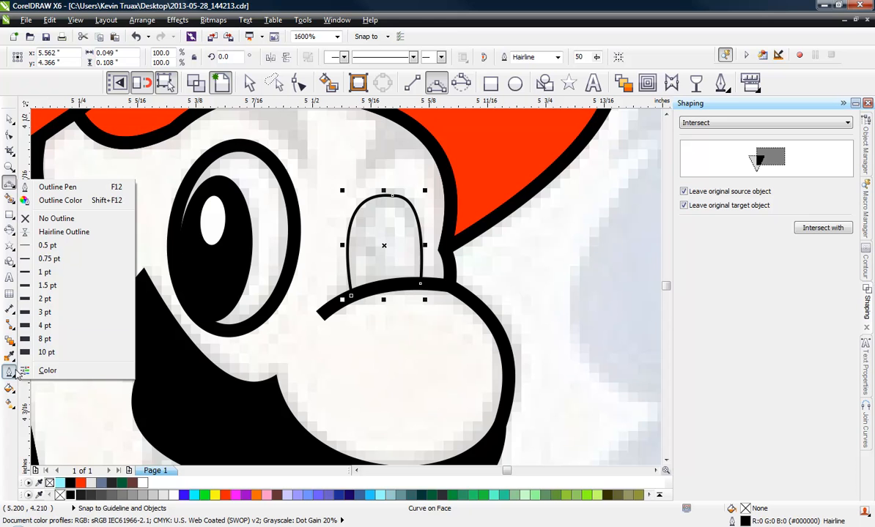
left_click(42, 272)
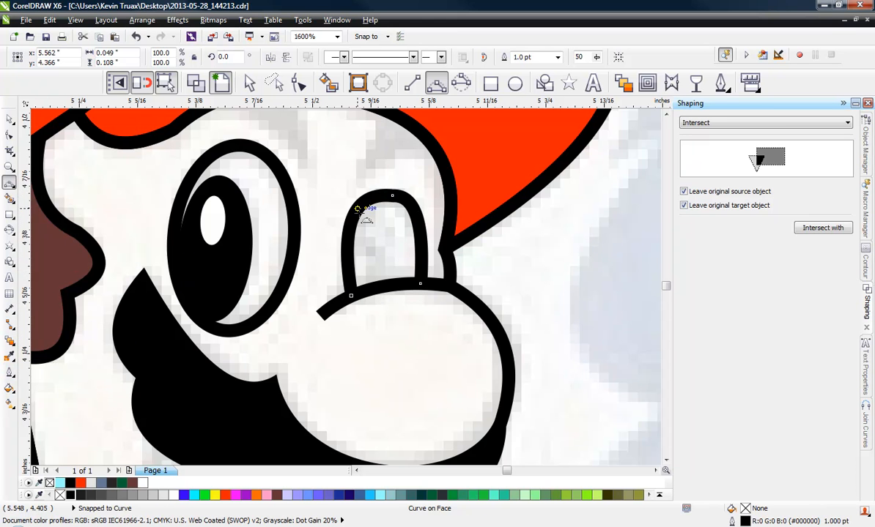
Step: Draw a pupil edge curve about 0.032 by 0.084 in inside the arch, and Smart Fill the enclosed area in black (#000000)
left_click_drag(357, 208, 381, 287)
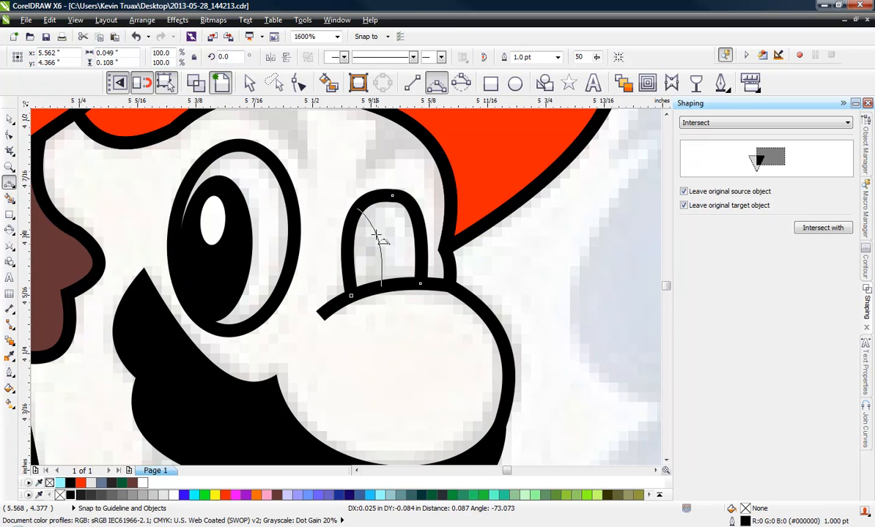
left_click(383, 233)
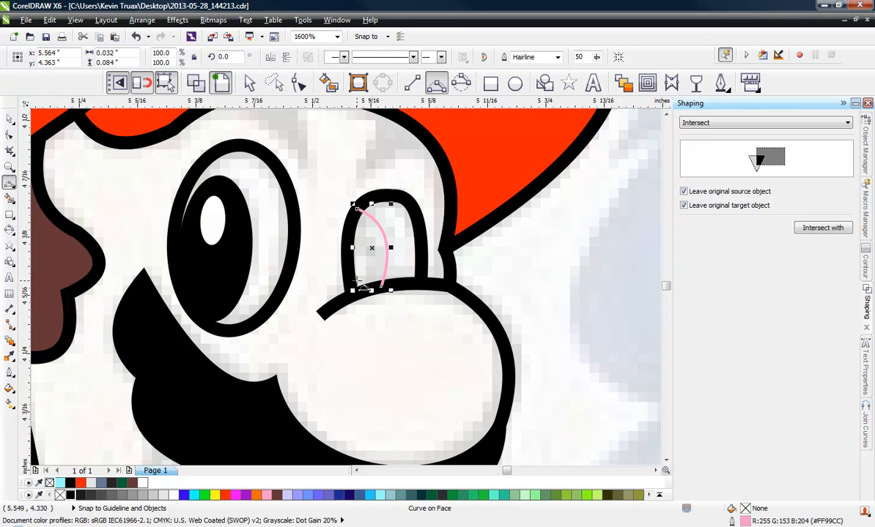
left_click(327, 85)
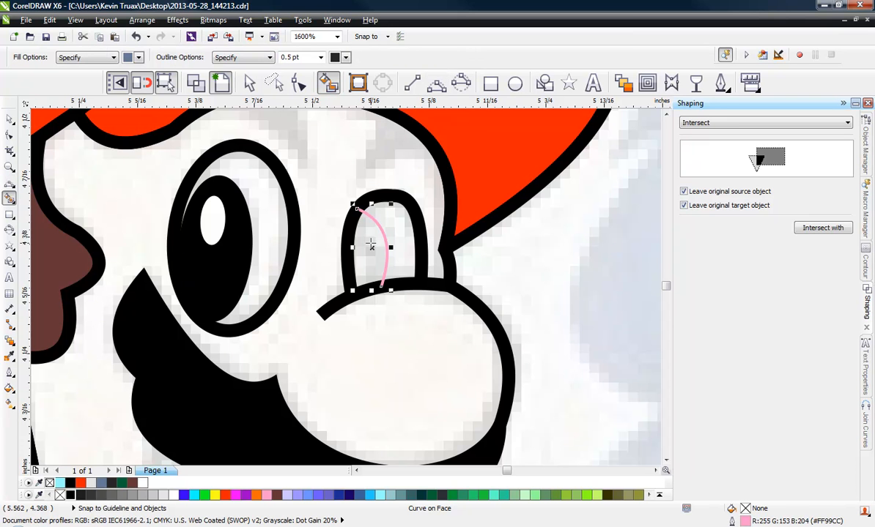
left_click(367, 237)
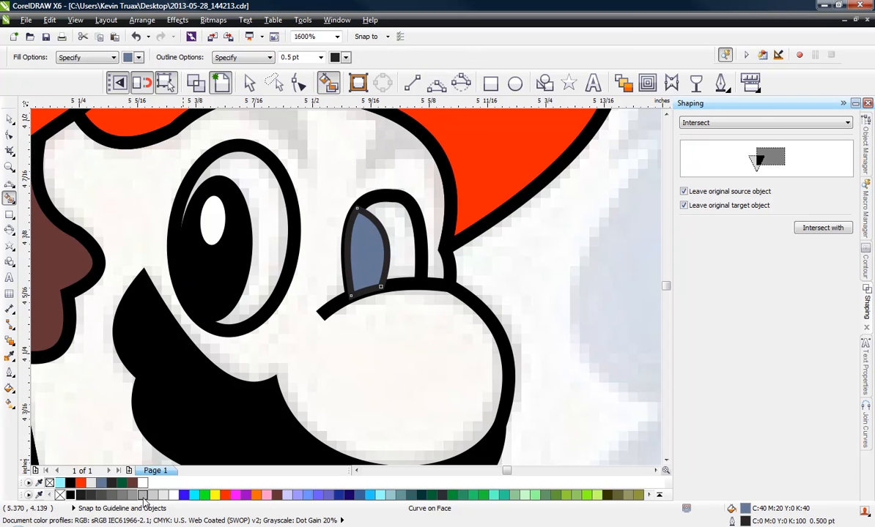
left_click(72, 495)
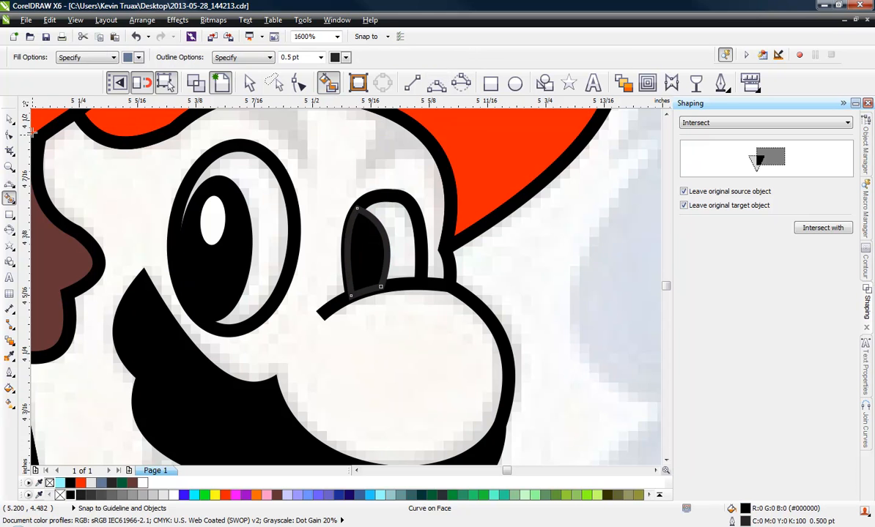
Step: Check the overlapping objects of the second eye by selecting the filled pupil, its pink construction curve and the arch in turn
left_click(8, 119)
left_click(359, 212)
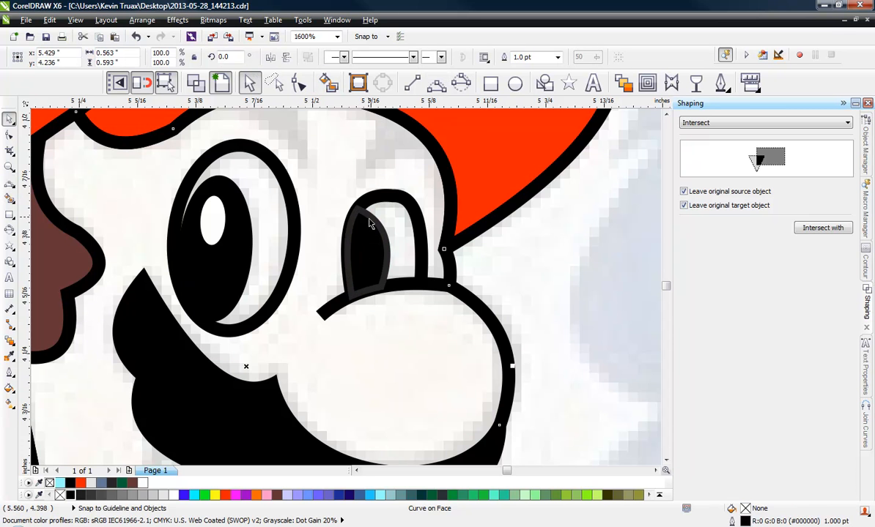
left_click(372, 224)
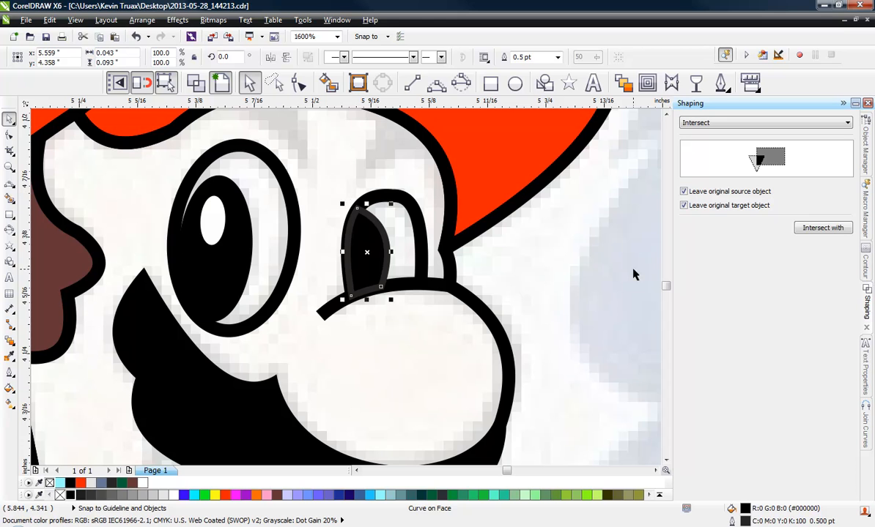
key("Escape")
left_click_drag(621, 161, 351, 311)
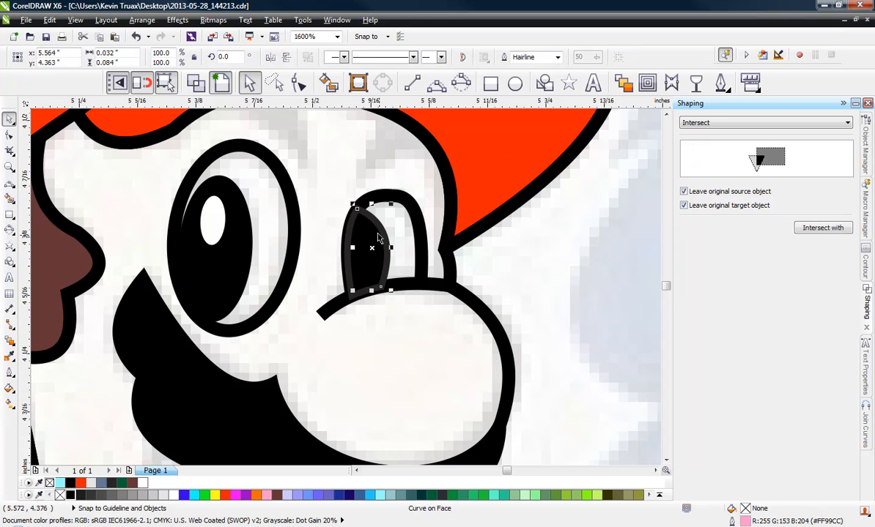
key("Escape")
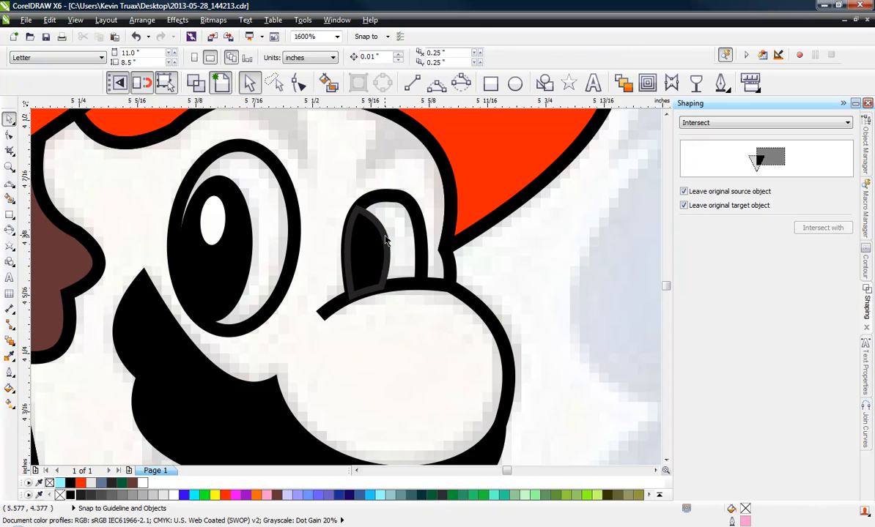
left_click(389, 203)
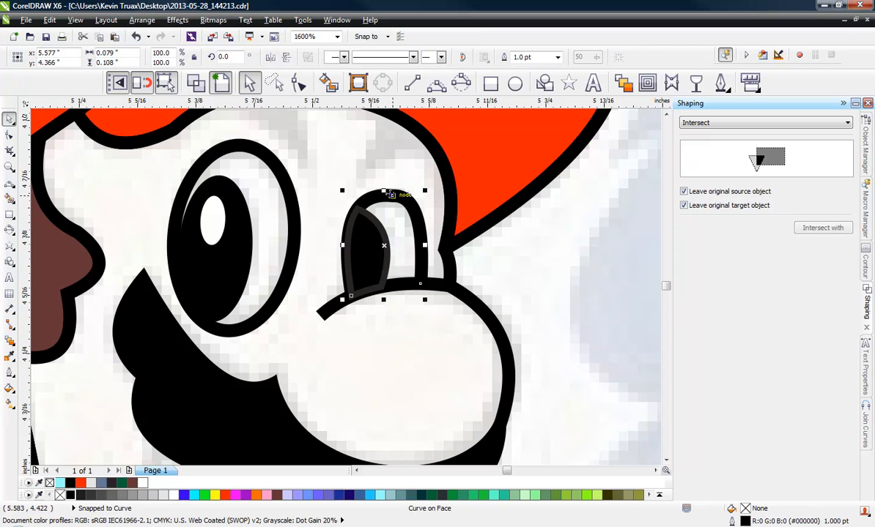
key("Escape")
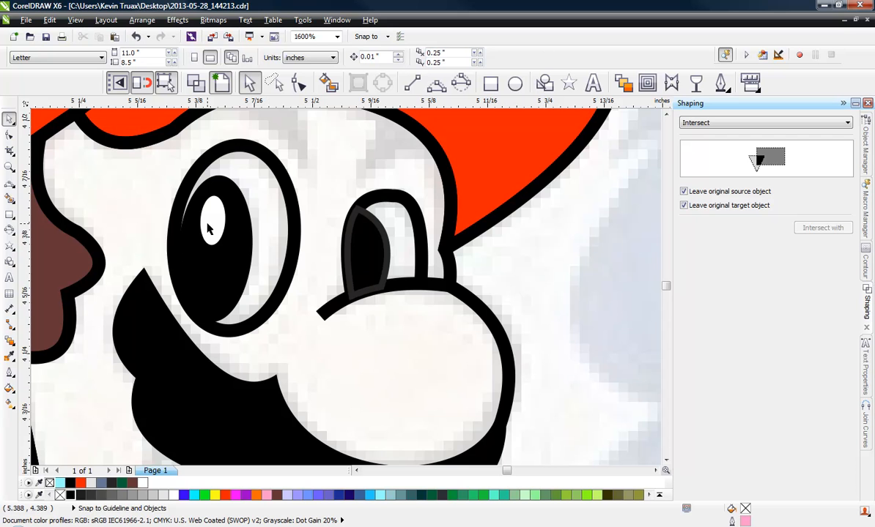
Step: Copy the first eye's white highlight into the second eye's pupil, scaled down to fit its upper part
mouse_move(370, 247)
left_mouse_down()
mouse_move(387, 225)
mouse_move(382, 235)
left_mouse_up()
scroll(382, 235, "up", 2)
left_click_drag(342, 295, 331, 238)
scroll(335, 229, "down", 1)
Step: Change the outline colour of the second eye's pupil to black (#000000)
left_click(358, 231)
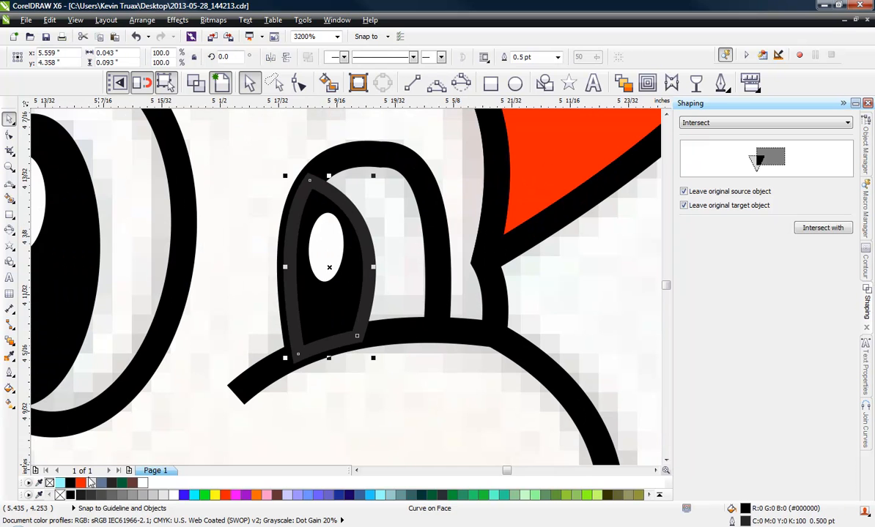
left_click(70, 496)
left_click(458, 247)
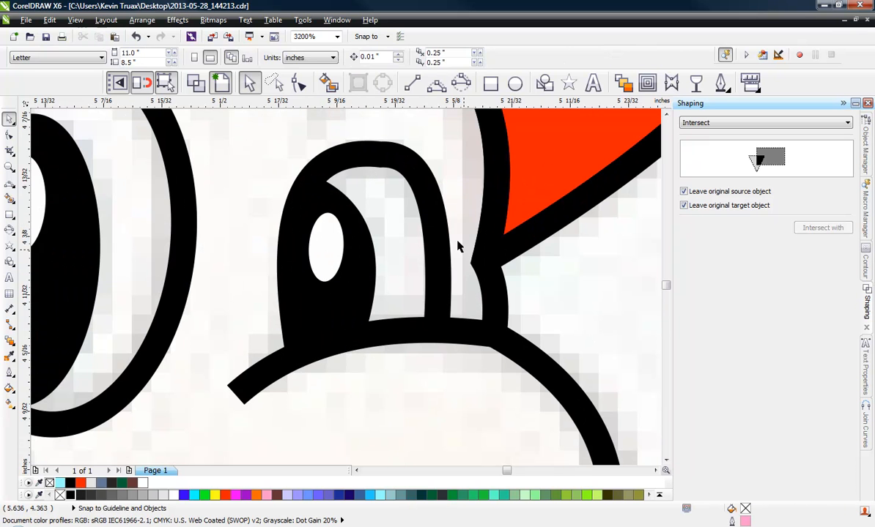
Step: Delete the middle node at the top of the second eye's arch and bow its nose-bridge side outward with the curve handle
left_click(379, 158)
key("F10")
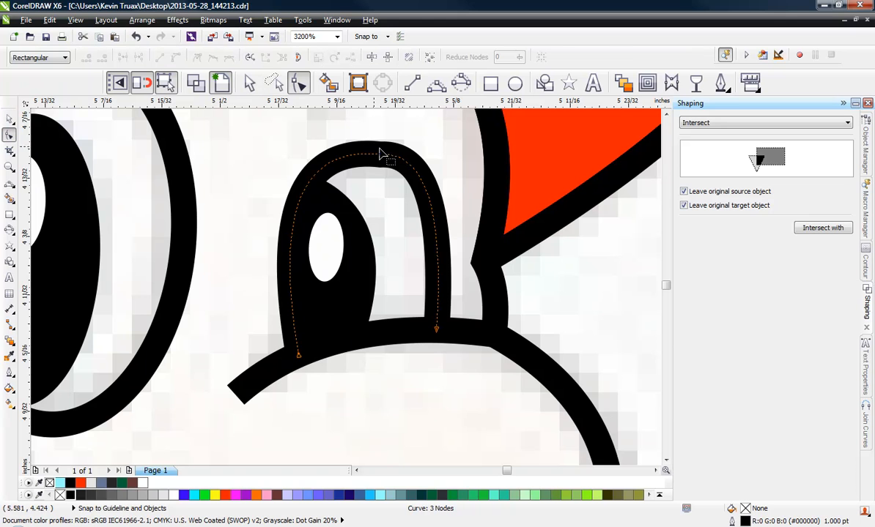
double_click(381, 157)
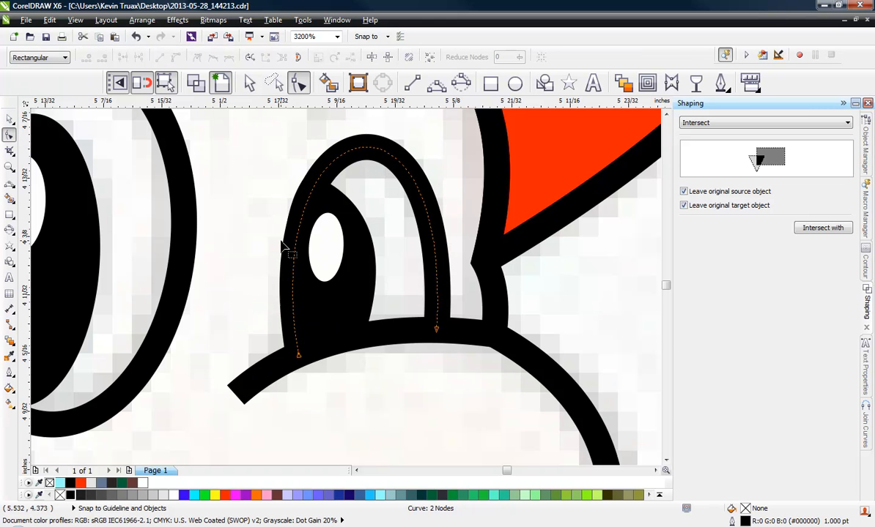
left_click(298, 356)
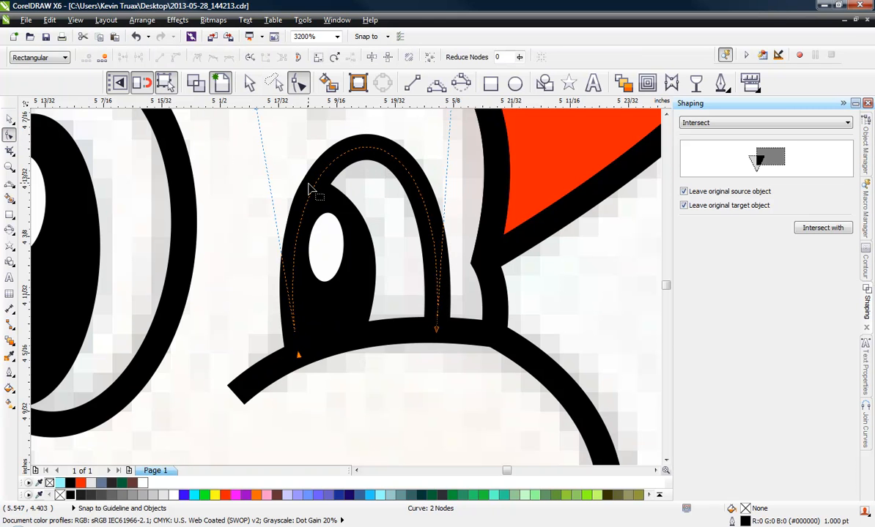
scroll(298, 326, "down", 1)
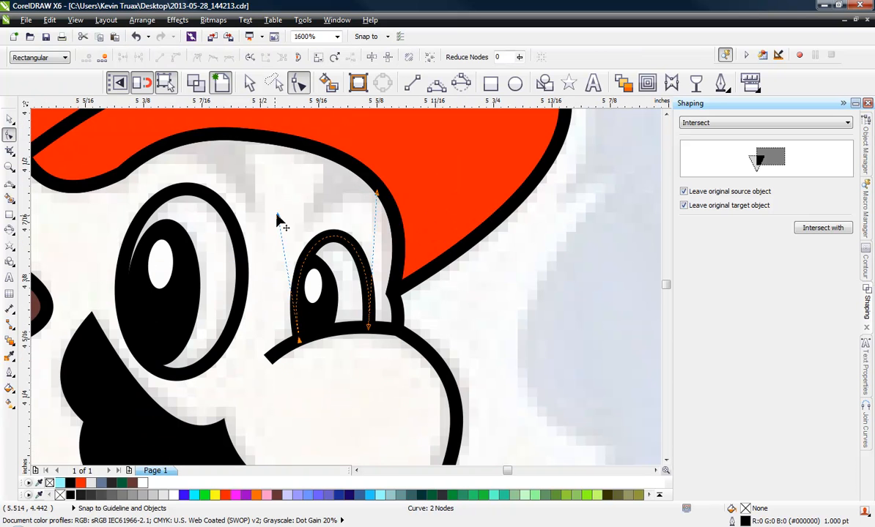
left_click_drag(277, 217, 258, 217)
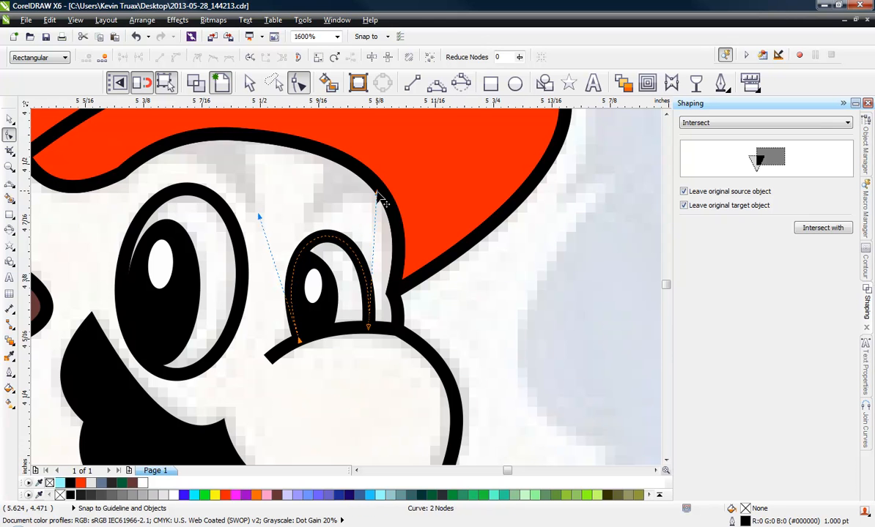
Step: Reshape the second eye's pupil so its edge facing the white of the eye bulges into a fuller, rounder curve
left_click(328, 277)
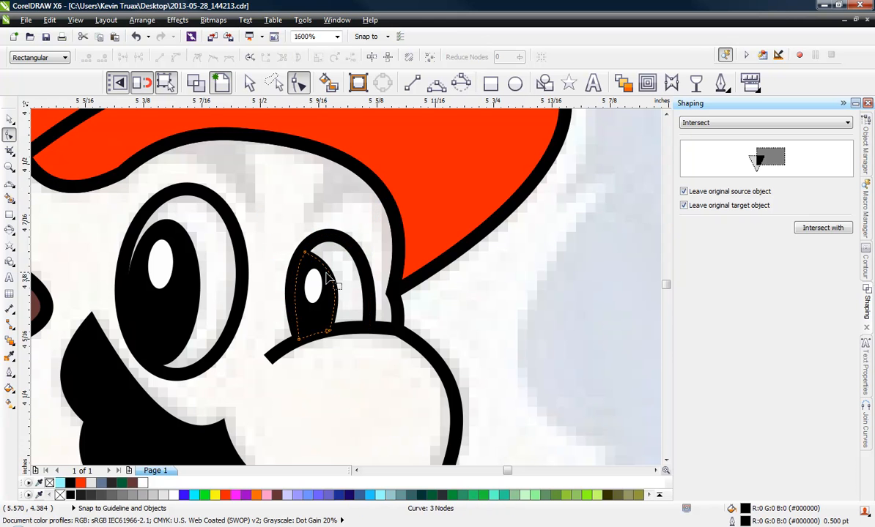
left_click(305, 254)
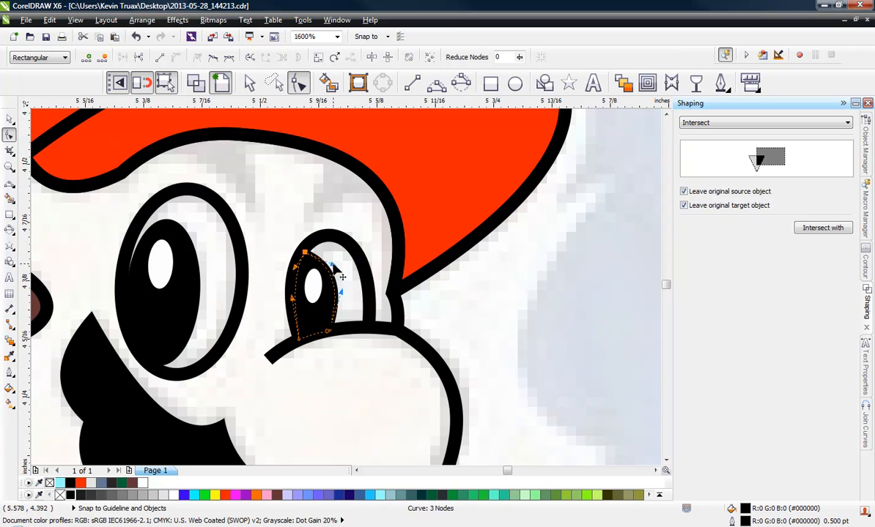
mouse_move(341, 276)
left_mouse_down()
mouse_move(332, 238)
mouse_move(342, 292)
left_mouse_up()
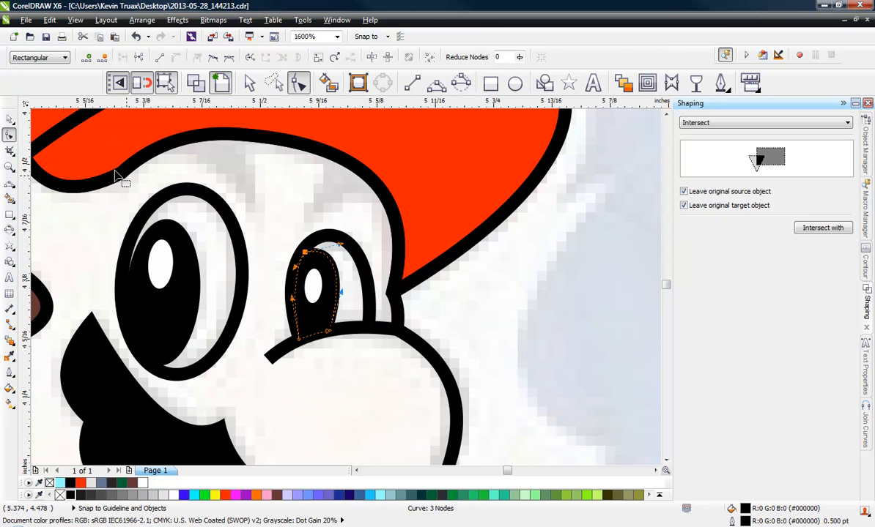
left_click(10, 118)
left_click(474, 296)
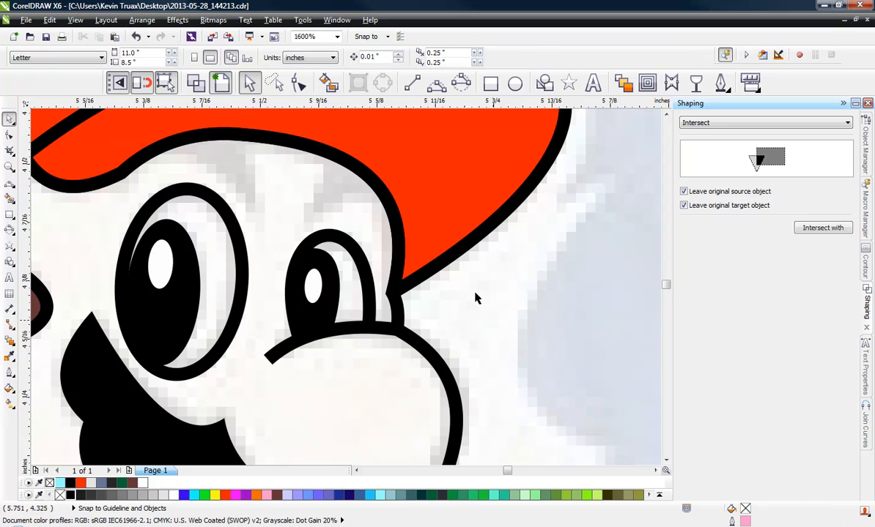
Step: Trace the open mouth below the mustache as a two-segment curve, starting and ending on the mustache's lower edge
scroll(390, 214, "down", 2)
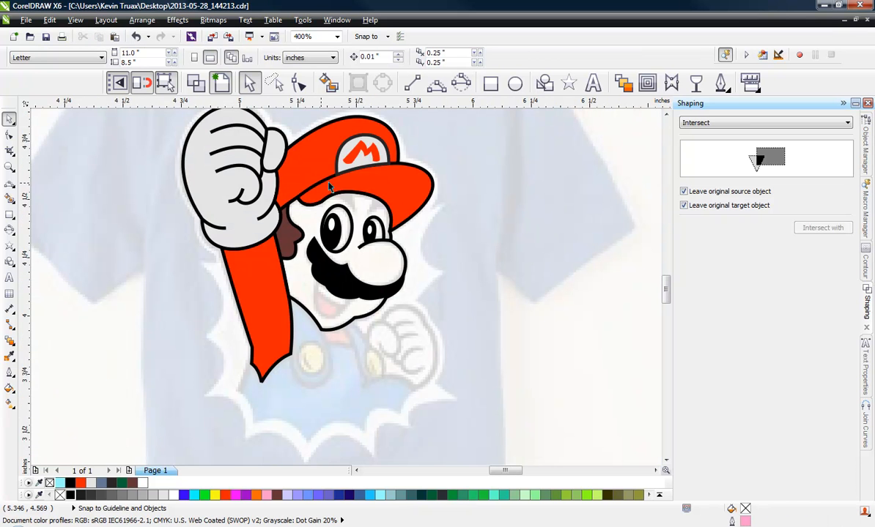
scroll(330, 187, "up", 1)
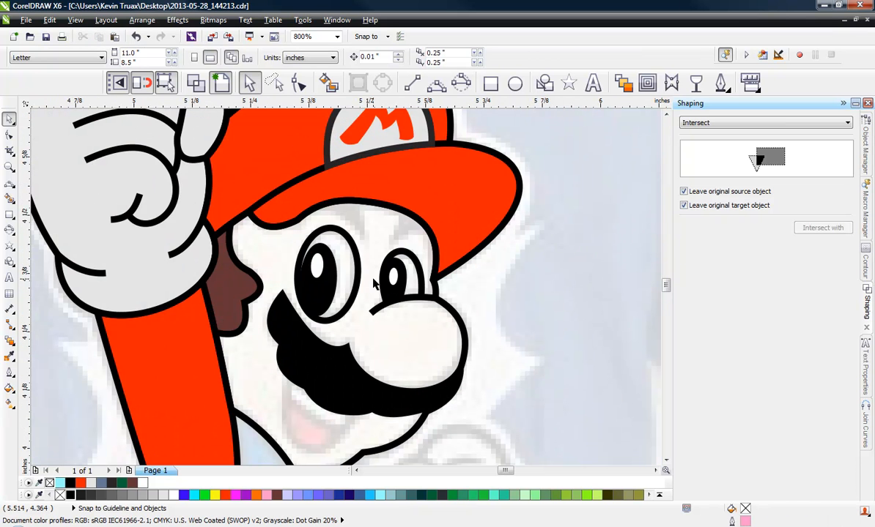
scroll(374, 283, "down", 1)
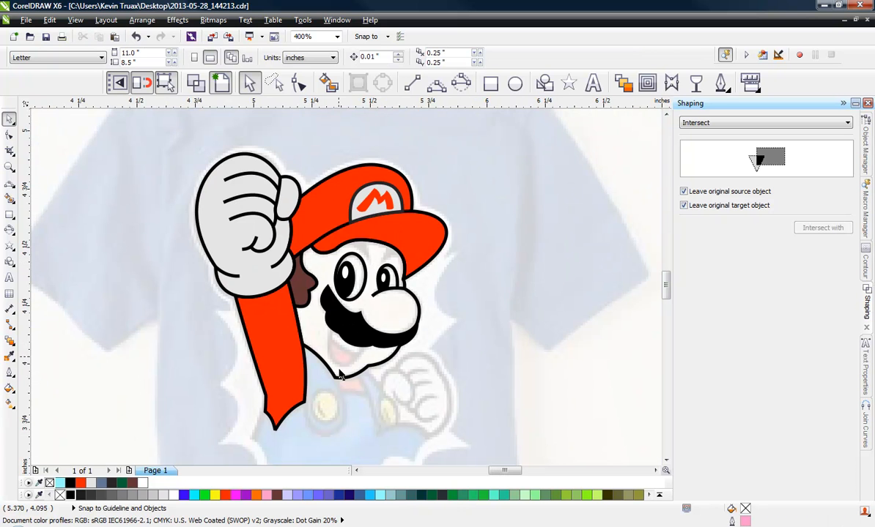
scroll(341, 373, "up", 1)
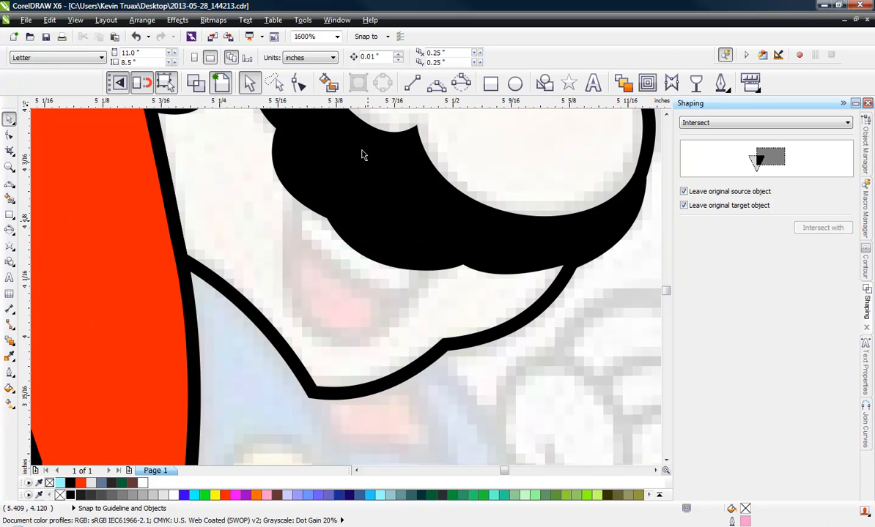
left_click(436, 83)
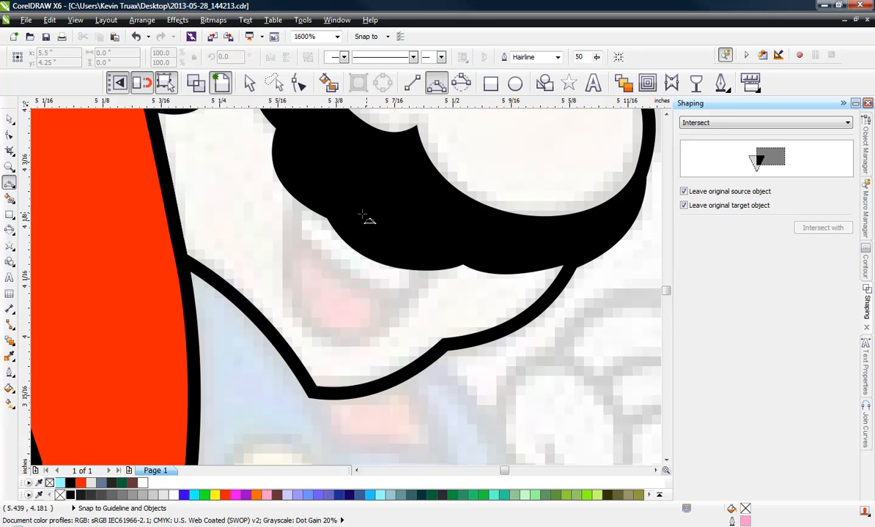
left_click_drag(290, 196, 427, 272)
left_click(291, 304)
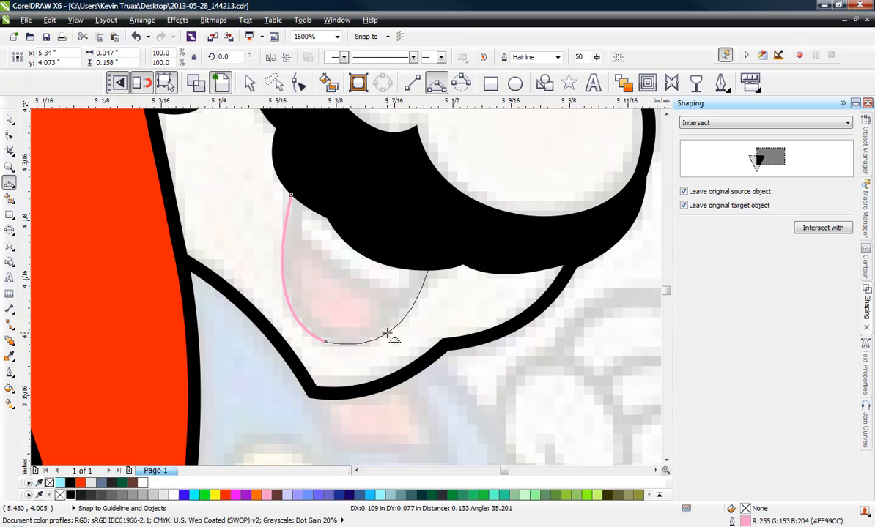
left_click(388, 335)
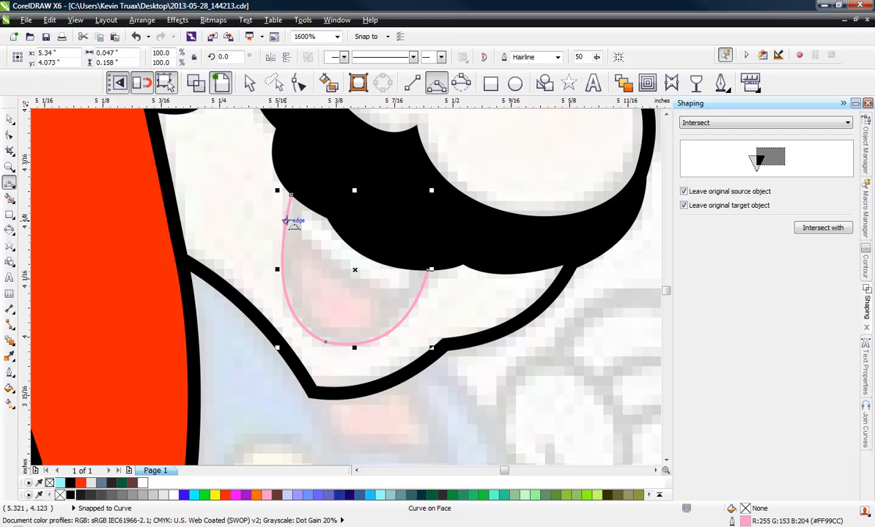
Step: Draw a sagging curve about 0.14 in wide across the open mouth to separate the teeth from the area below
left_click_drag(286, 218, 418, 295)
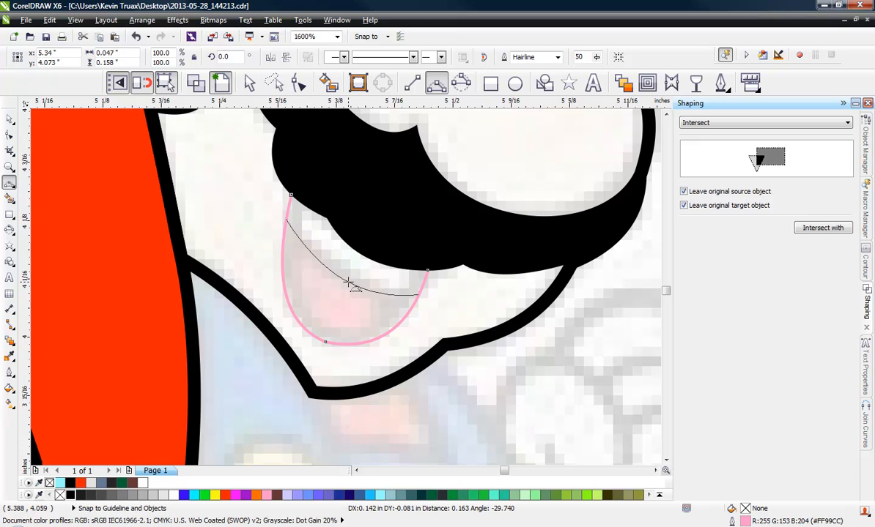
left_click(350, 286)
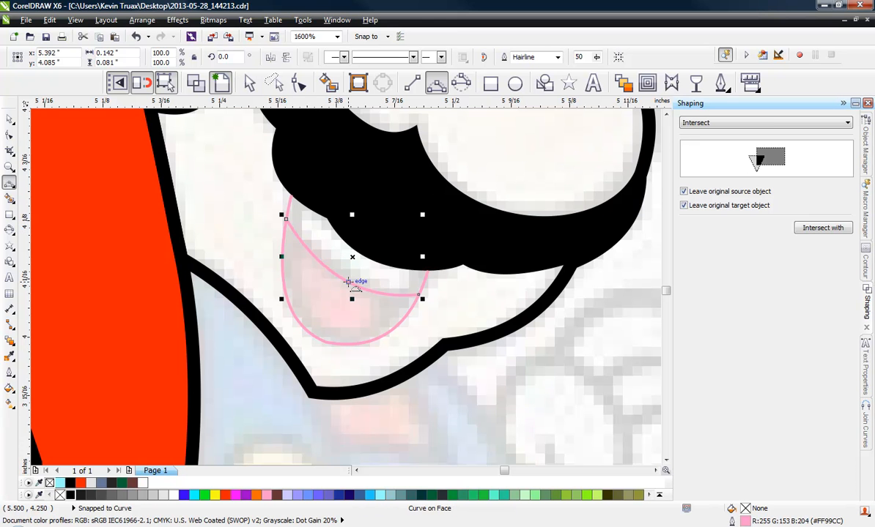
Step: Smart-fill the lower part of the mouth red (#FF0000) and the teeth area white (#FFFFFF)
left_click(328, 82)
left_click(320, 299)
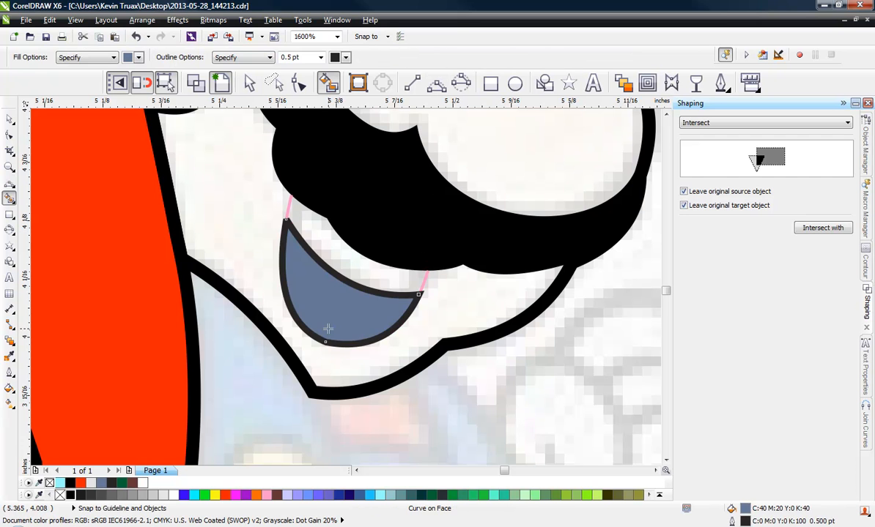
left_click(81, 482)
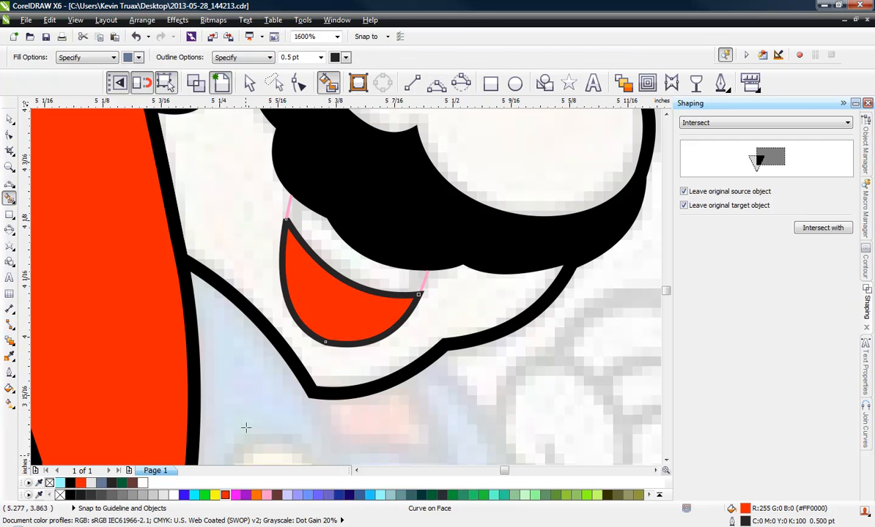
left_click(326, 244)
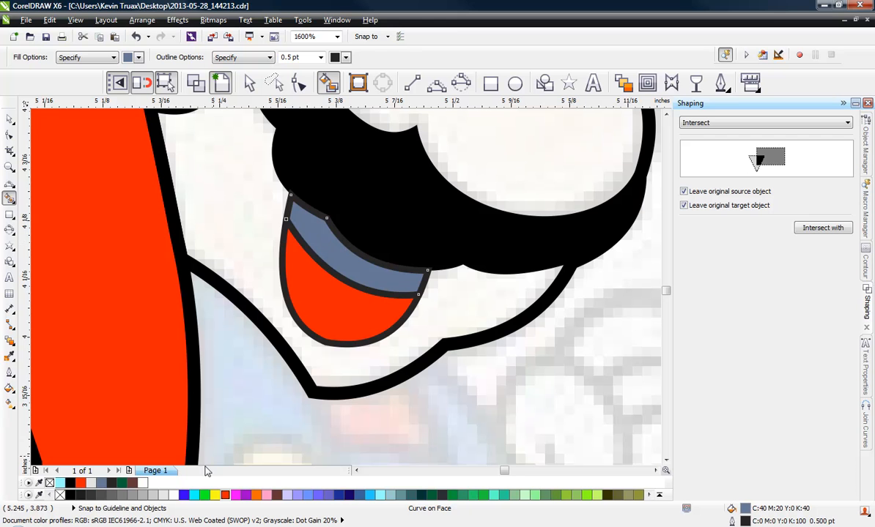
left_click(175, 496)
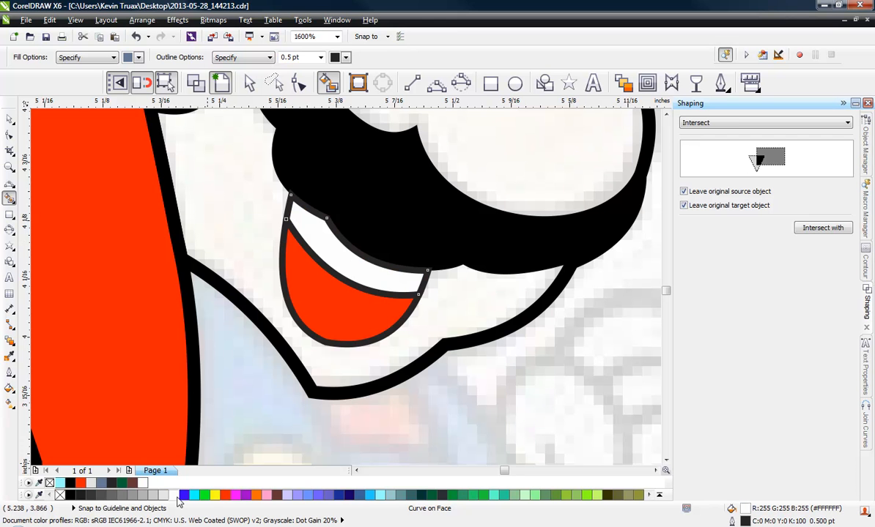
Step: Give both the teeth and lower mouth shapes a black 1 pt outline
left_click(10, 119)
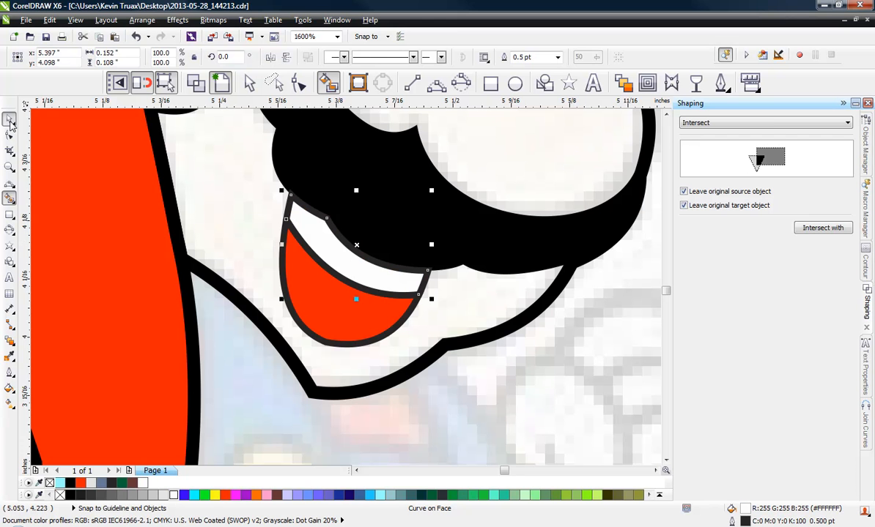
left_click(291, 313, "shift")
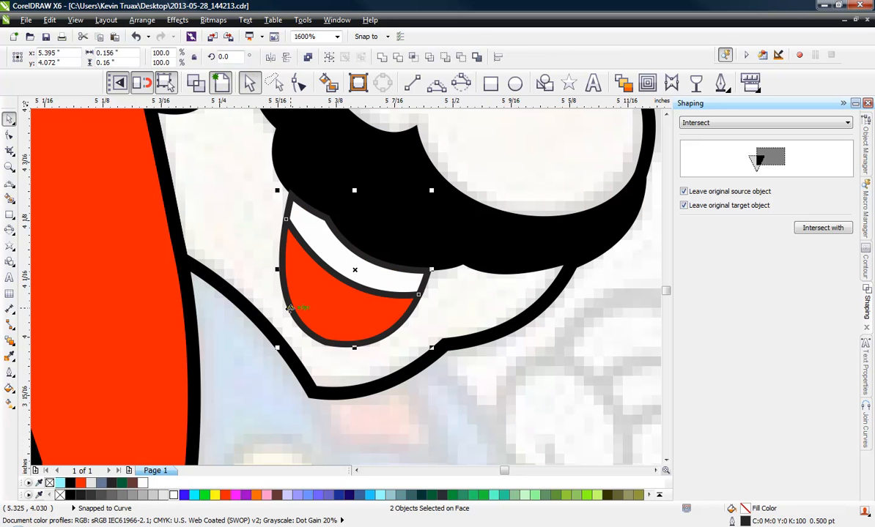
right_click(69, 485)
left_click(10, 372)
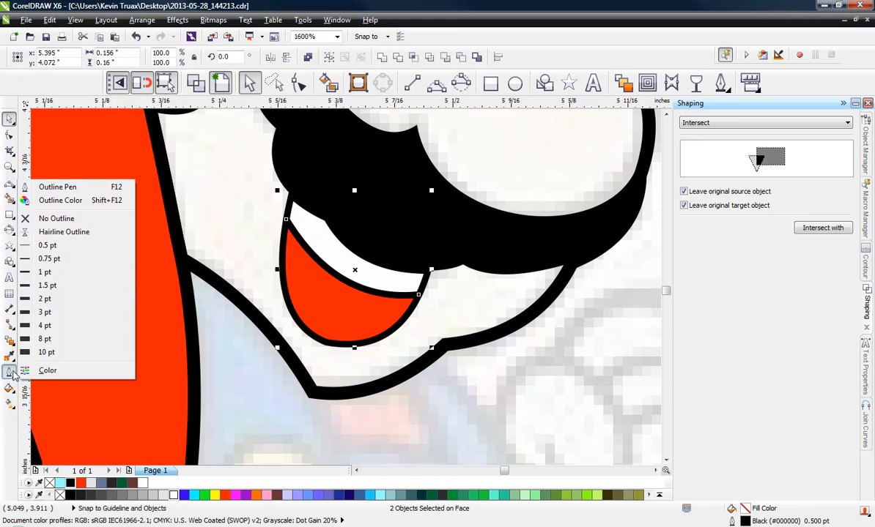
left_click(52, 273)
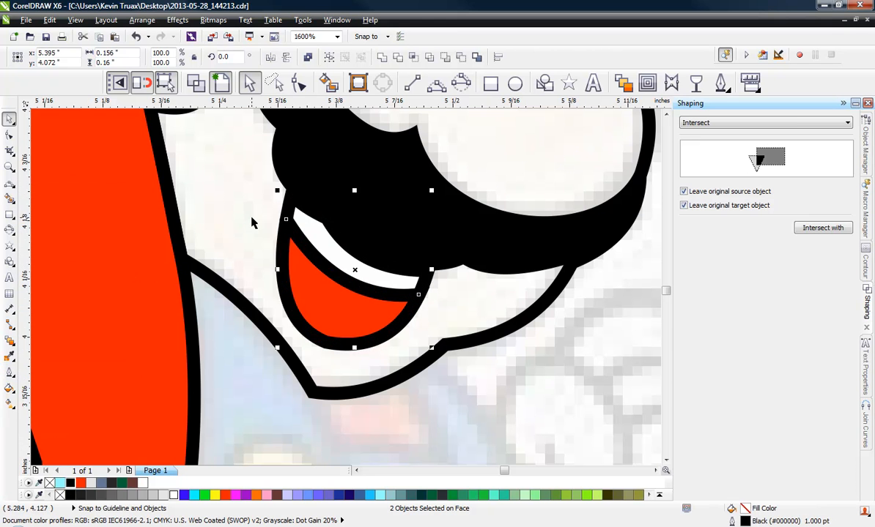
left_click(347, 238)
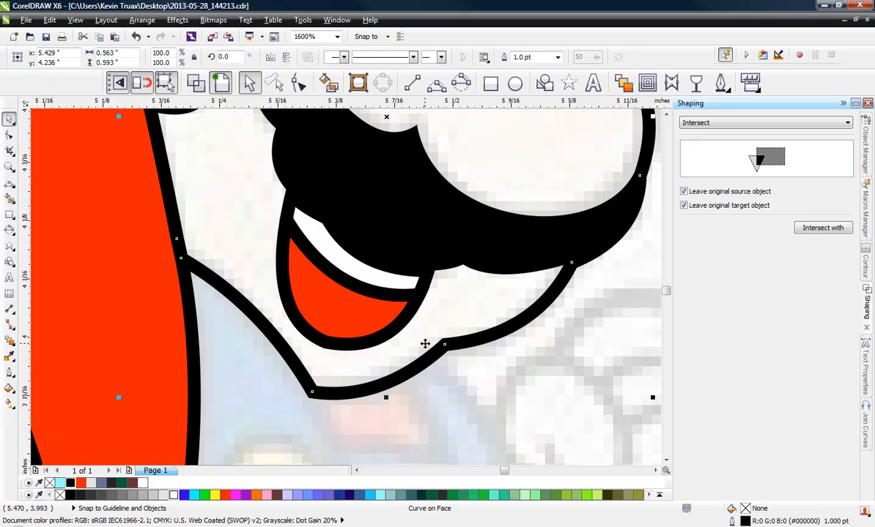
scroll(425, 344, "down", 1)
key("Escape")
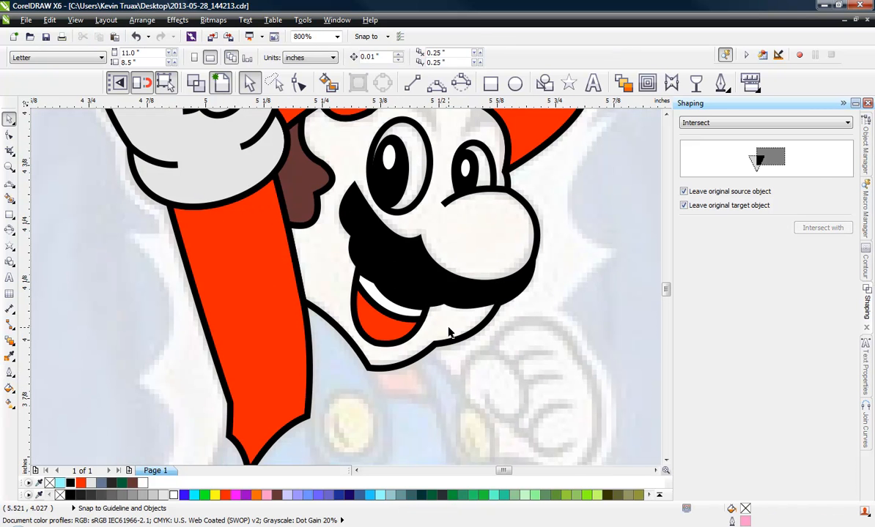
Step: Delete the two leftover pink construction curves of the mouth from the Face layer
left_click(866, 146)
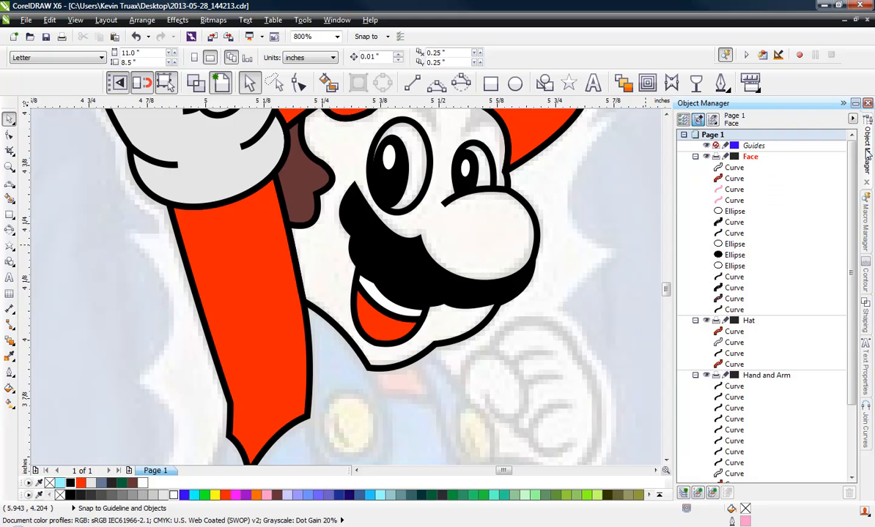
left_click(734, 190)
left_click(735, 202)
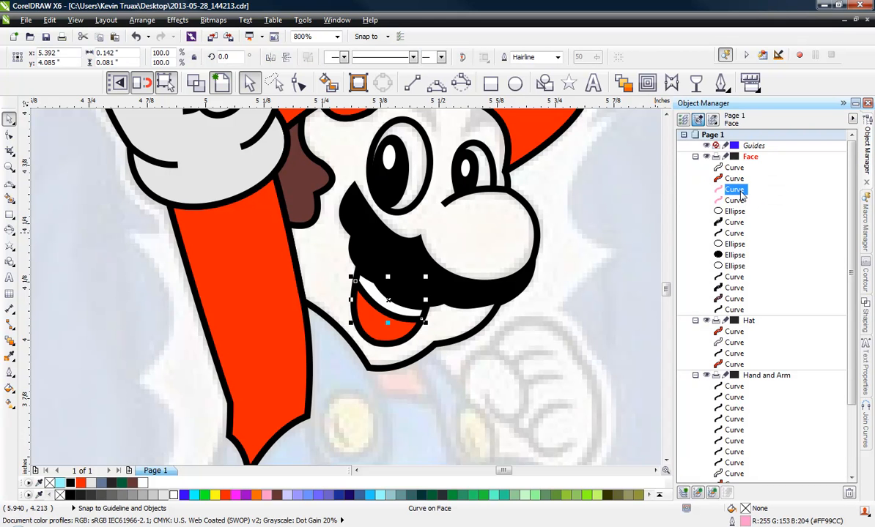
left_click(740, 191)
key("Delete")
left_click(734, 189)
key("Delete")
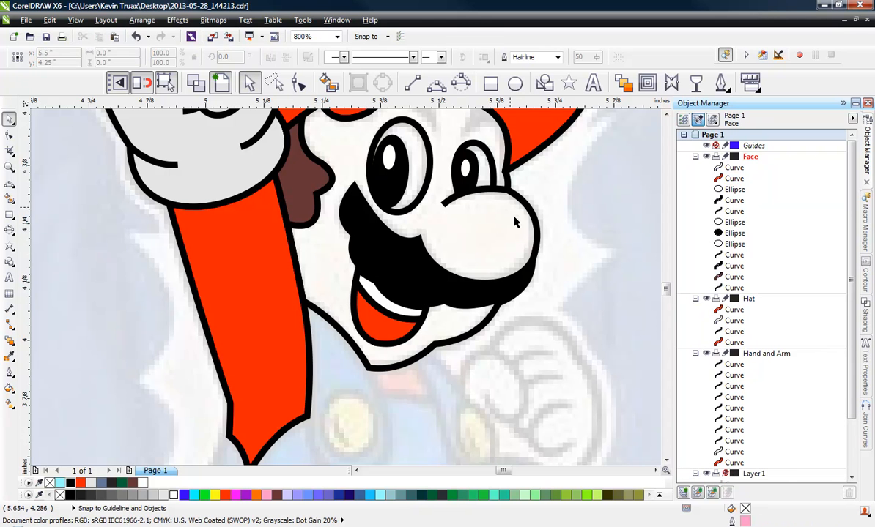
Step: Hide the Hat layer to expose the eyebrows in the reference image
left_click(561, 245)
scroll(491, 301, "down", 1)
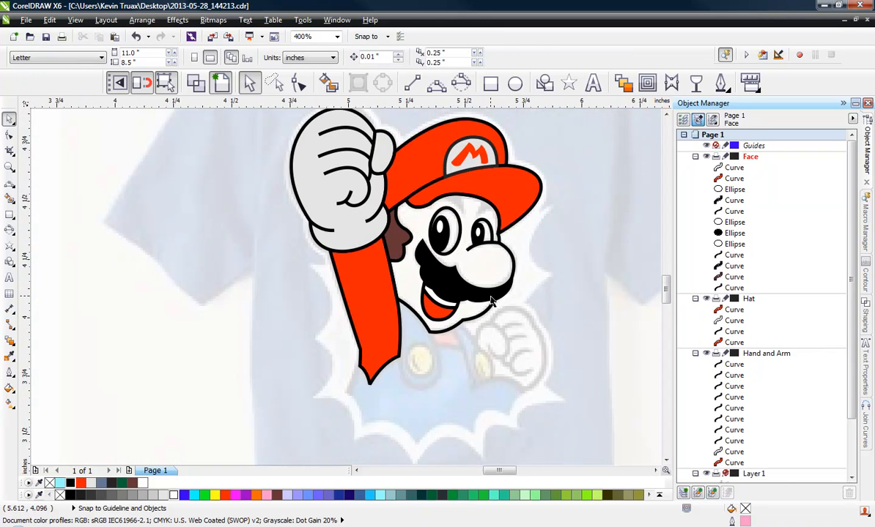
scroll(484, 187, "up", 1)
left_click(490, 188)
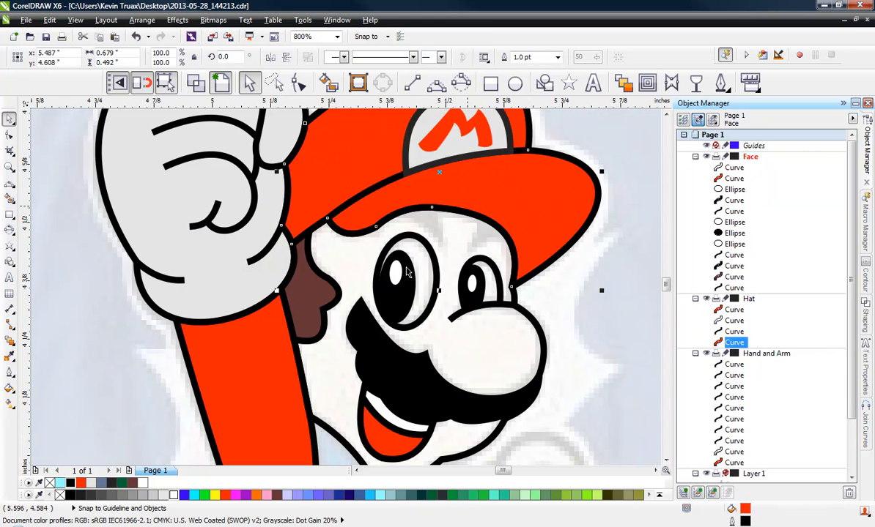
left_click(707, 298)
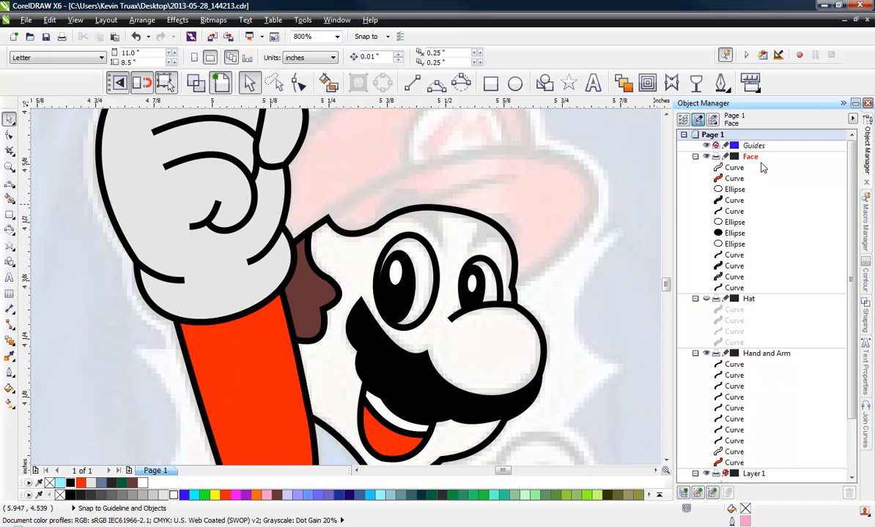
Step: Trace the eyebrow above the smaller eye as a closed two-curve shape about 0.12 in wide and 0.08 in high
left_click(437, 82)
scroll(523, 238, "up", 2)
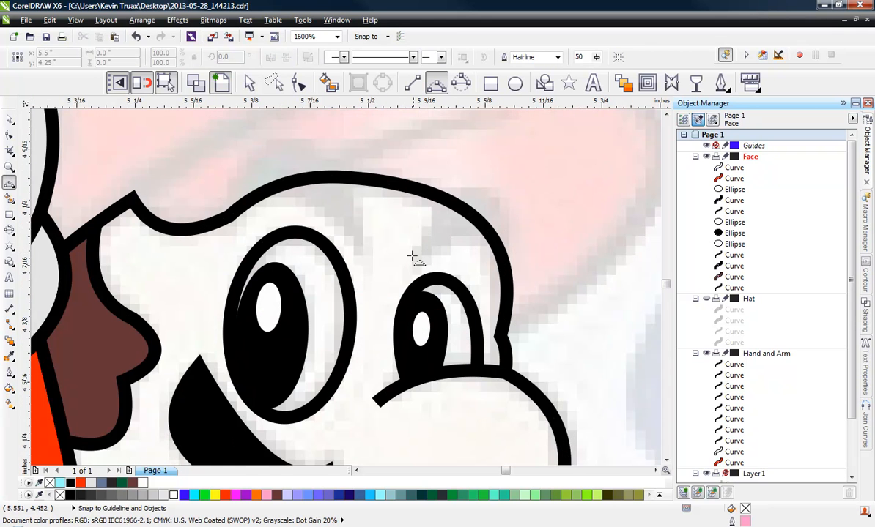
left_click(410, 262)
left_click_drag(525, 238, 572, 244)
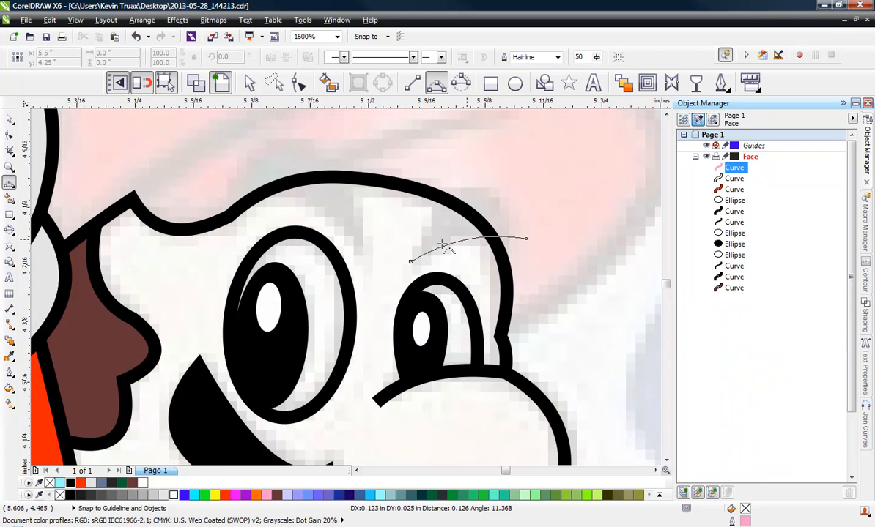
left_click(411, 261)
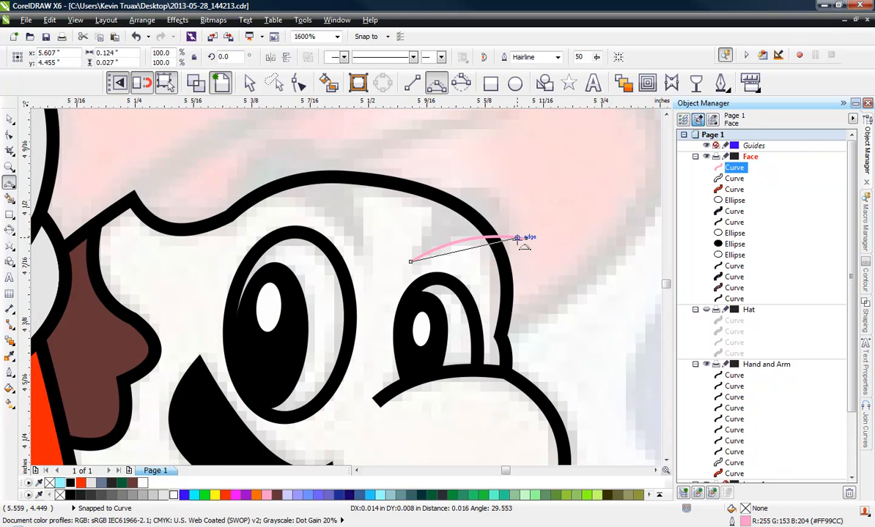
left_click_drag(513, 227, 478, 185)
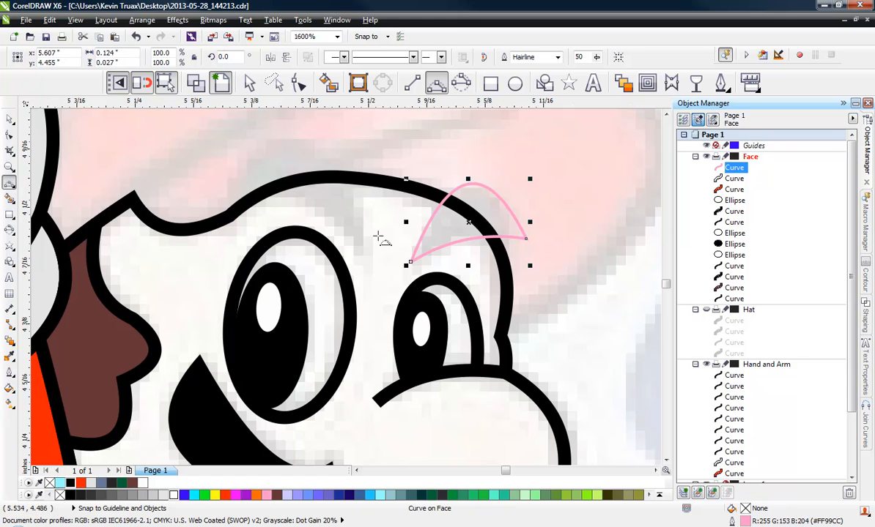
Step: Trace the eyebrow above the larger eye as a closed shape about 0.14 in wide and delete the extra node on its upper edge
left_click(359, 250)
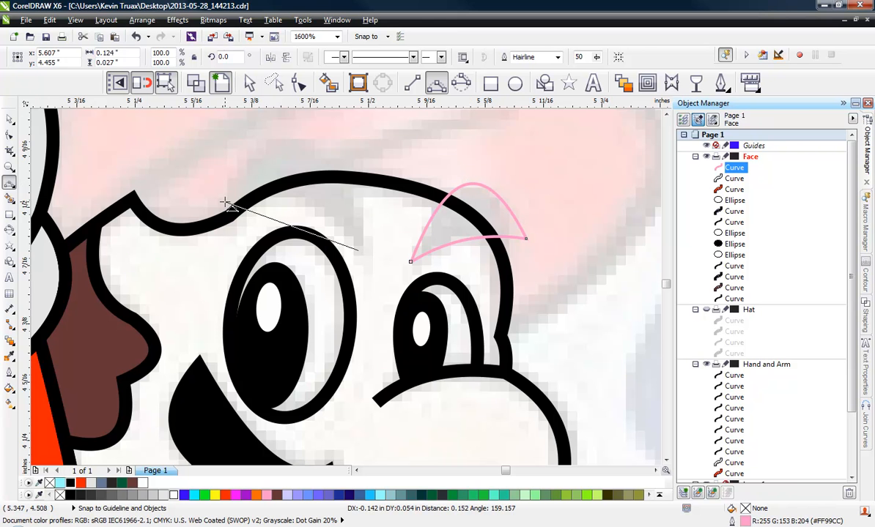
mouse_move(227, 199)
left_mouse_down()
mouse_move(251, 205)
mouse_move(224, 195)
left_mouse_up()
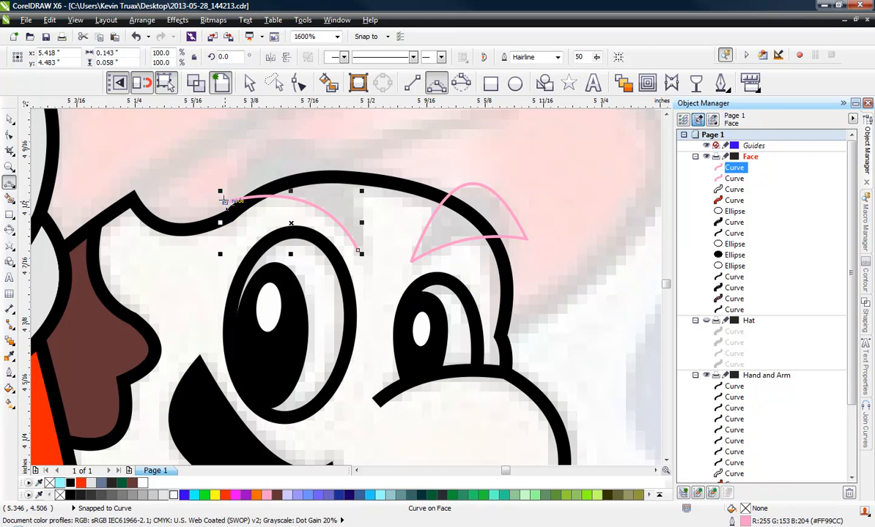
left_click_drag(326, 149, 253, 150)
left_click_drag(358, 249, 359, 183)
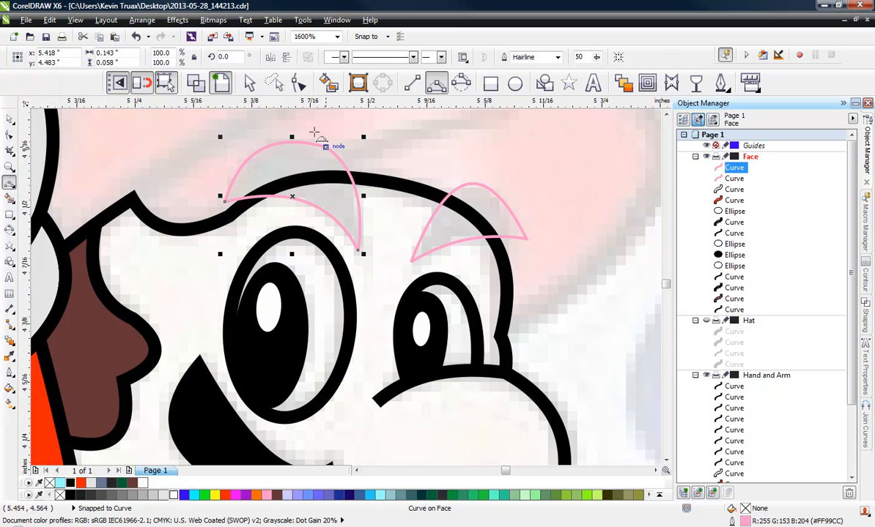
key("F10")
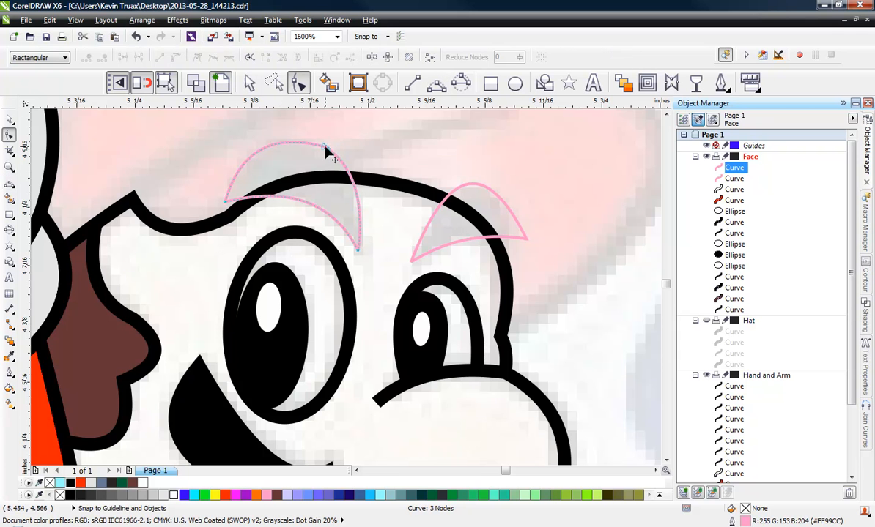
double_click(326, 147)
Step: Fill both eyebrow shapes with black (#000000) and remove their outlines
left_click(493, 199)
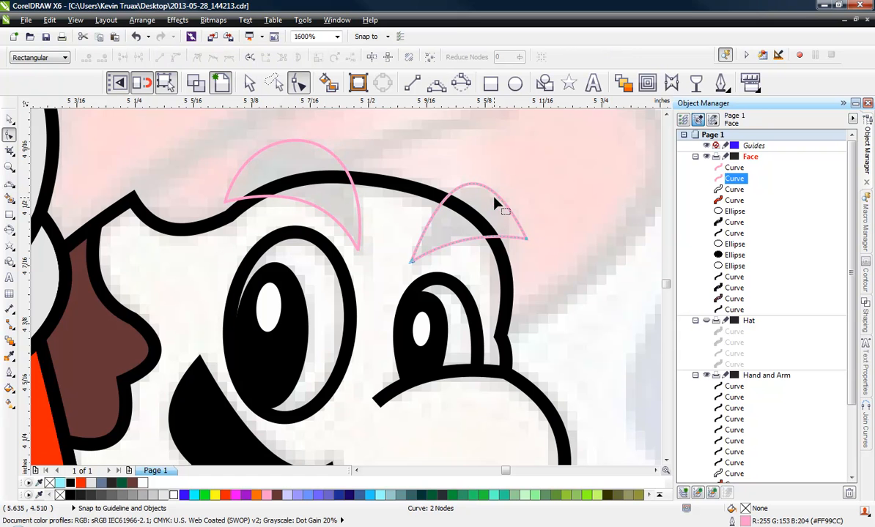
right_click(60, 495)
left_click(70, 495)
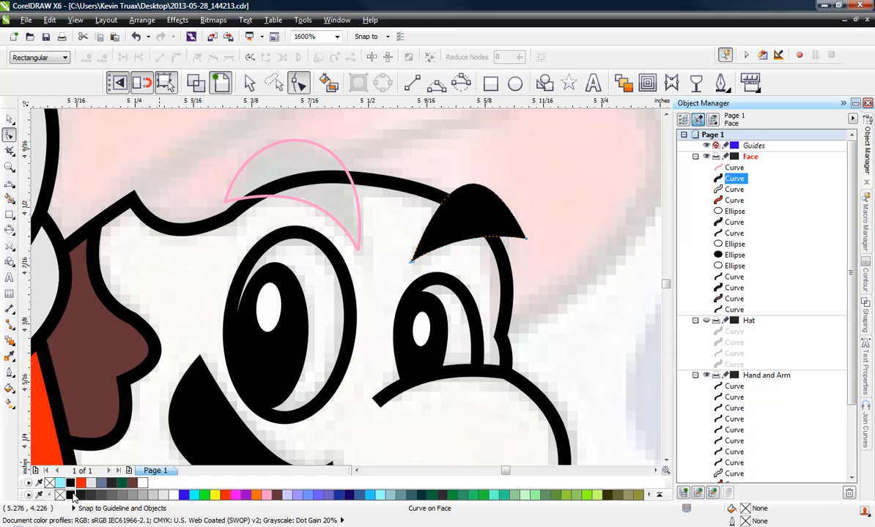
left_click(11, 117)
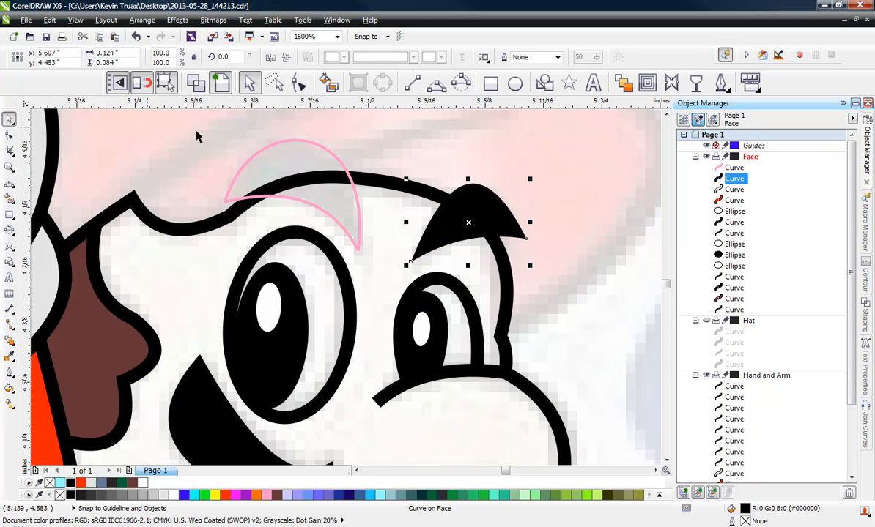
left_click(312, 154)
right_click(60, 495)
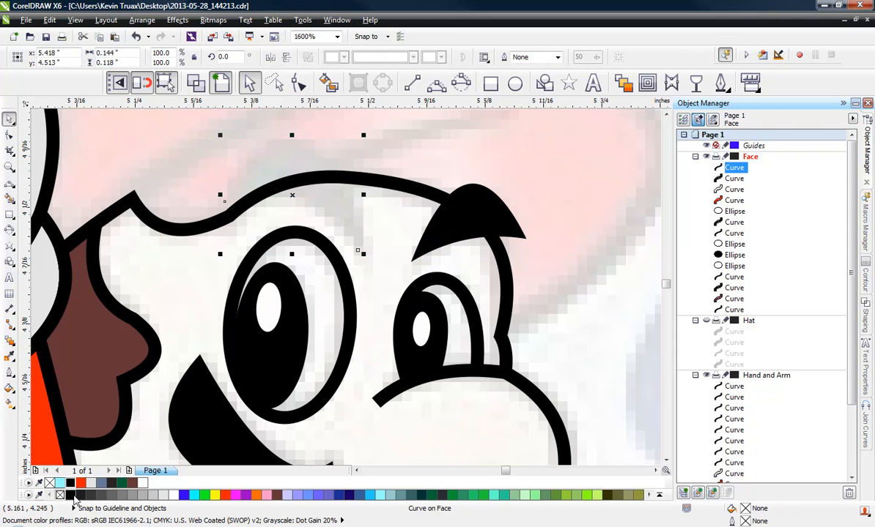
left_click(71, 495)
left_click(407, 200)
scroll(375, 277, "down", 1)
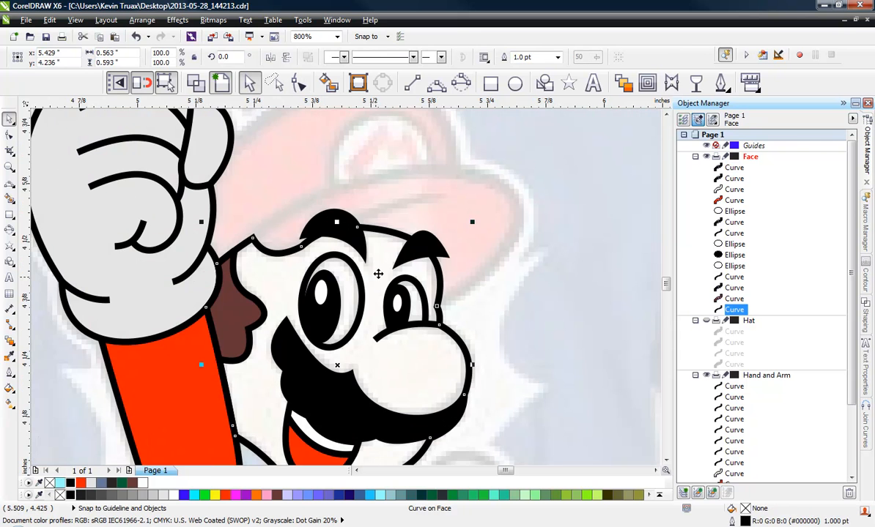
left_click(416, 200)
Step: Draw an arched curve about 0.2 in long along the brim crease, starting at the edge of the larger eye's eyebrow
scroll(427, 197, "up", 1)
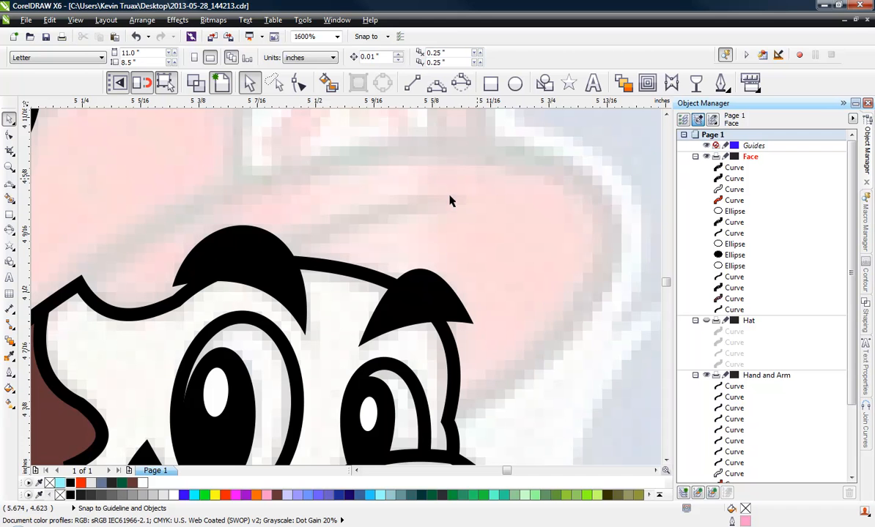
left_click(436, 82)
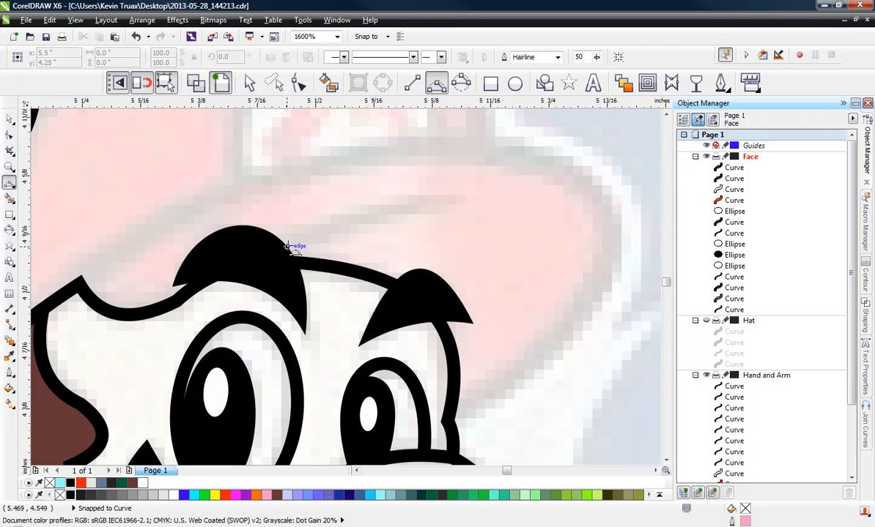
left_click_drag(287, 247, 469, 200)
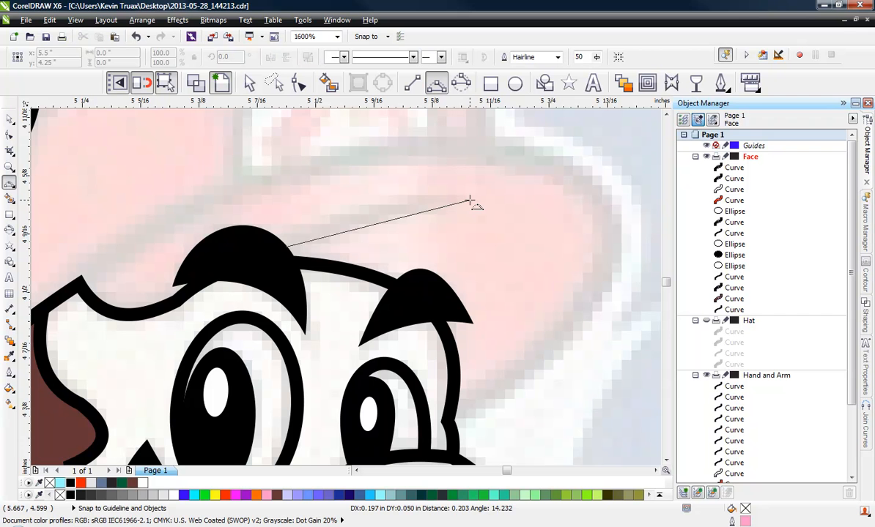
left_click(353, 219)
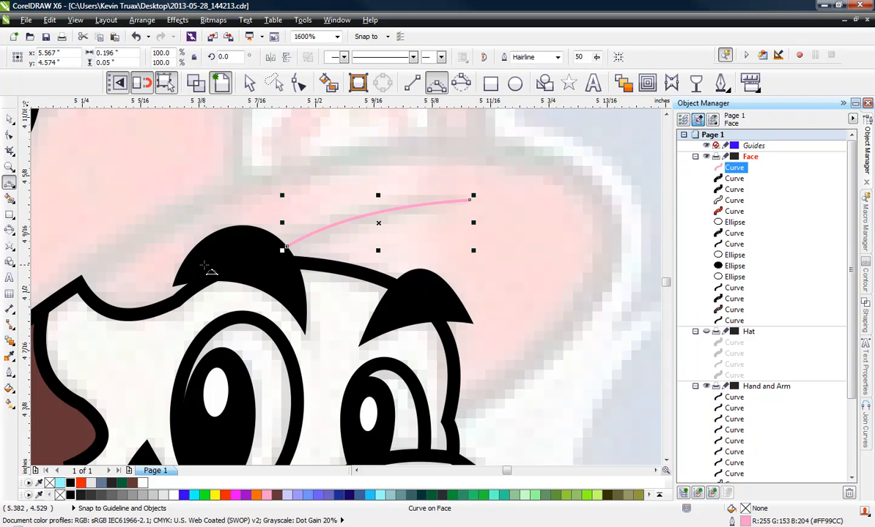
Step: Give the brim crease curve a black (#000000) outline 1.5 pt thick
right_click(70, 496)
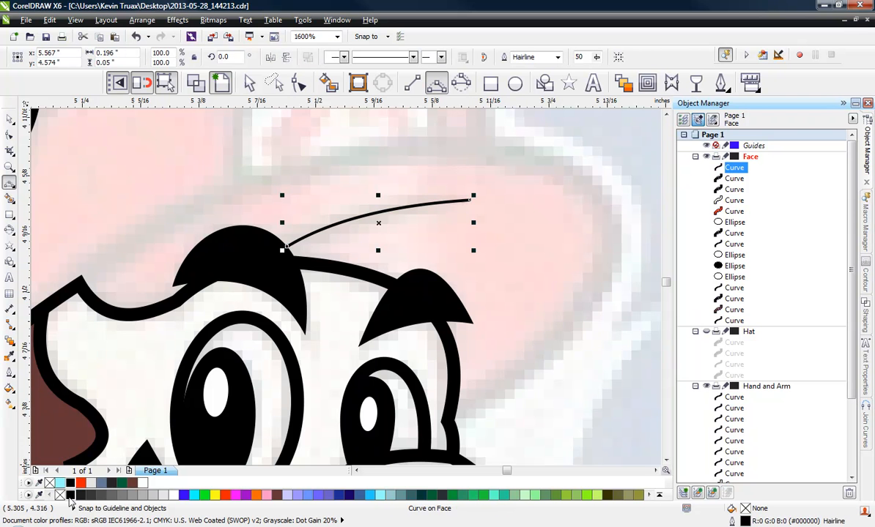
left_click(10, 374)
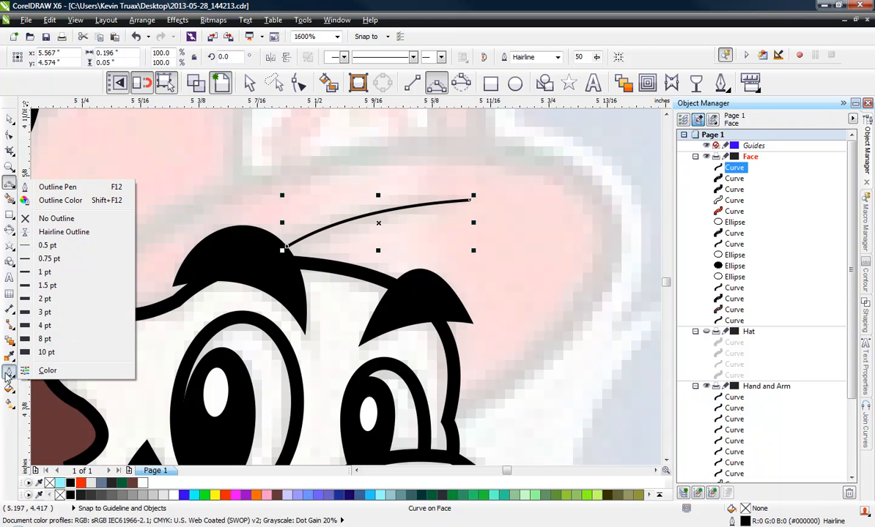
left_click(62, 300)
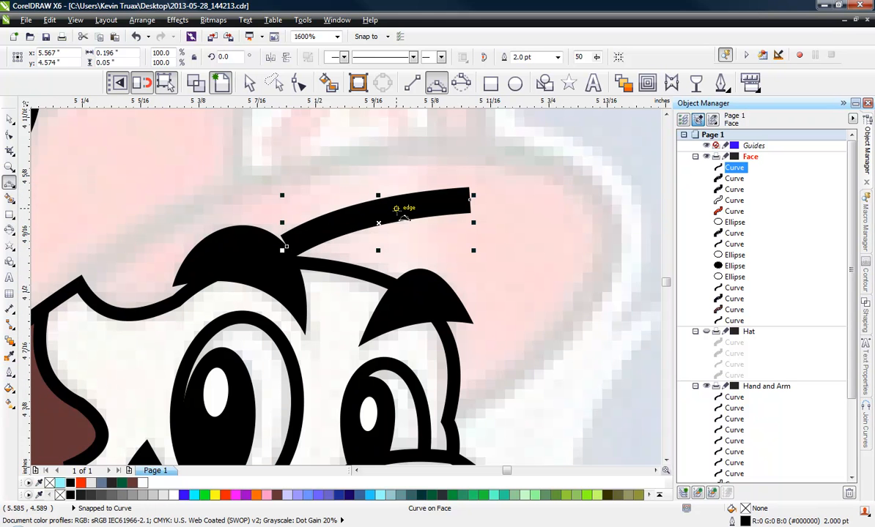
left_click(8, 374)
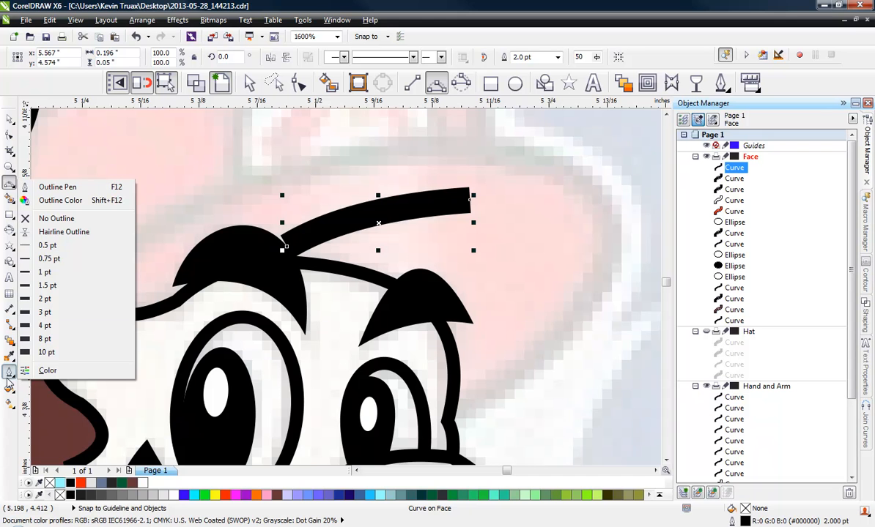
left_click(48, 286)
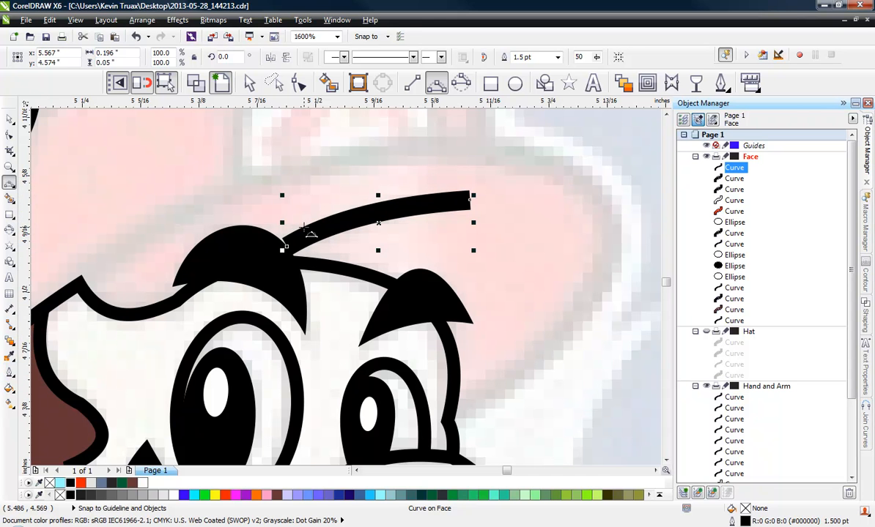
Step: Extend the crease curve's lower end slightly into the larger eye's eyebrow and convert its outline to an object
left_click(9, 135)
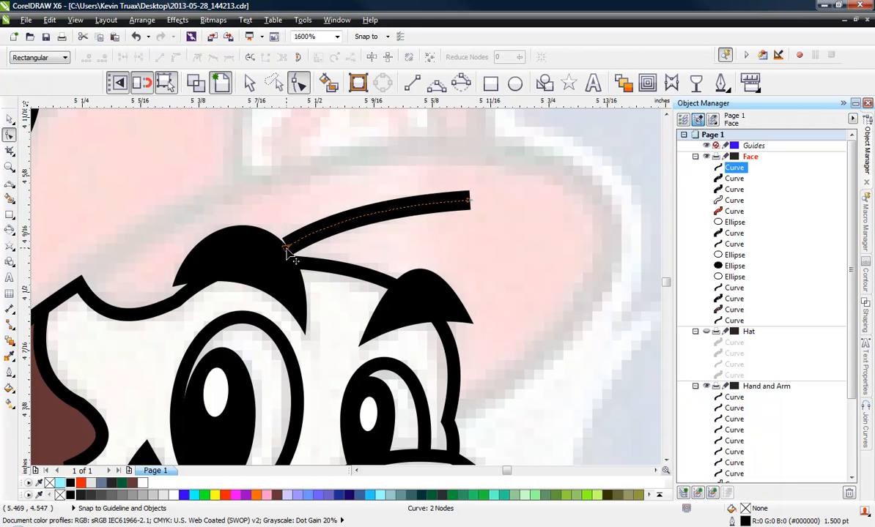
left_click_drag(282, 249, 278, 253)
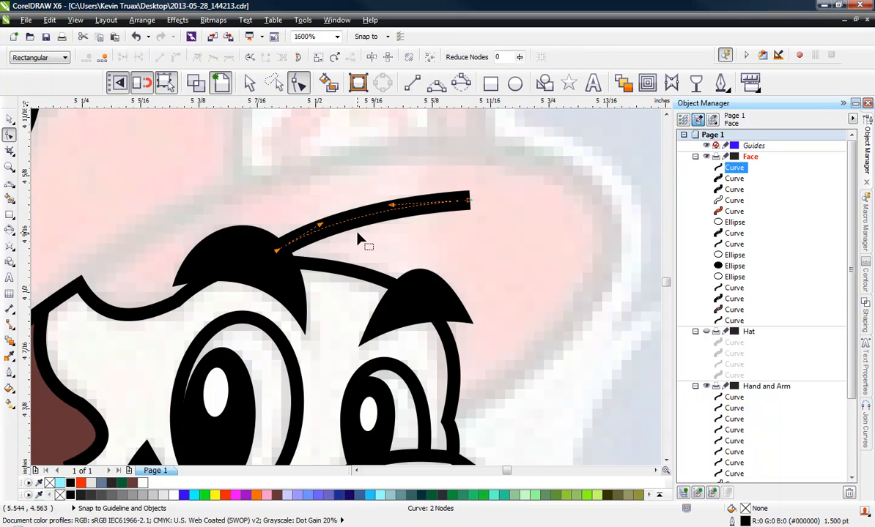
left_click(142, 20)
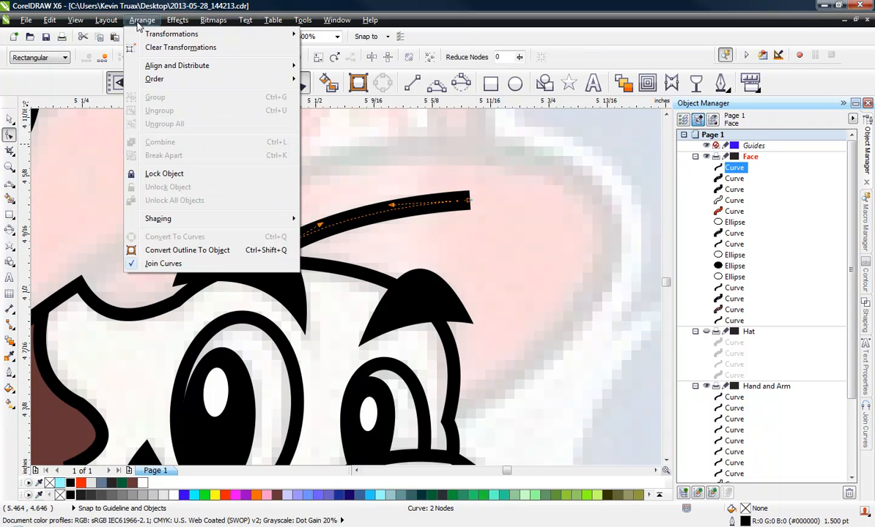
left_click(187, 250)
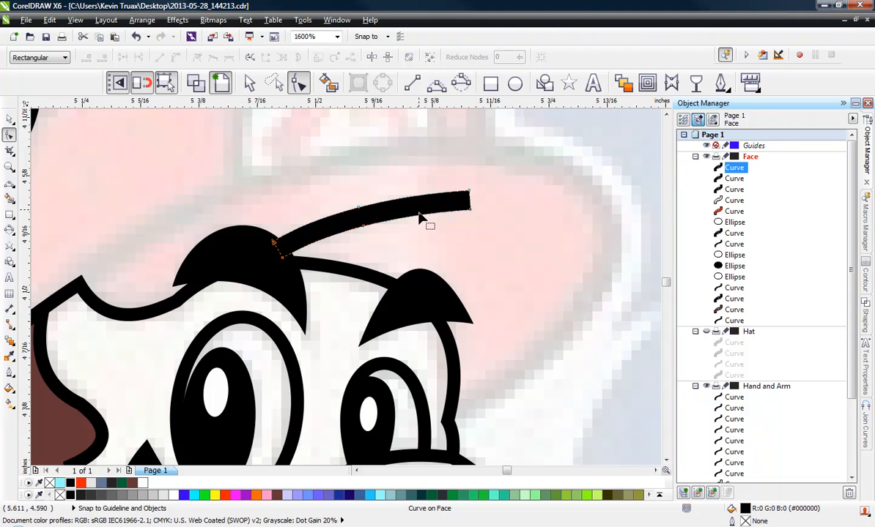
Step: Taper the crease's outer end to a sharp point by deleting two upper-edge nodes and reshaping the remaining nodes and upper curve handle
double_click(469, 192)
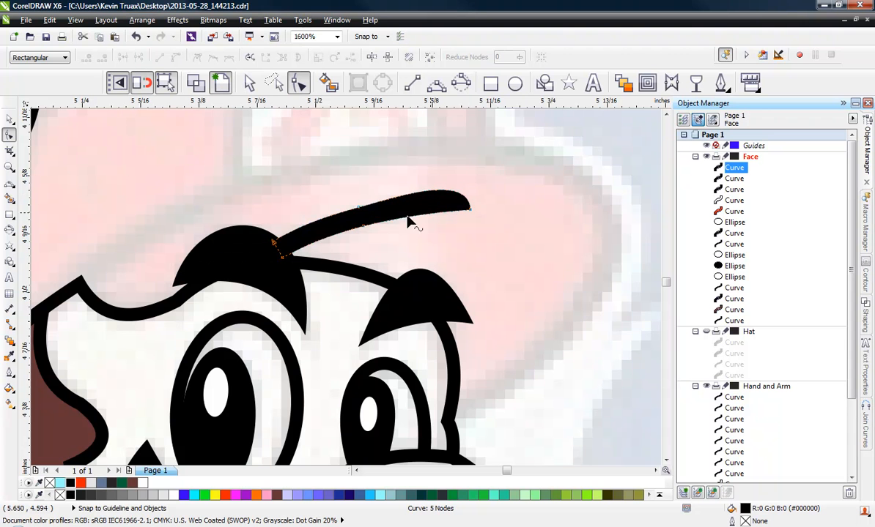
double_click(359, 208)
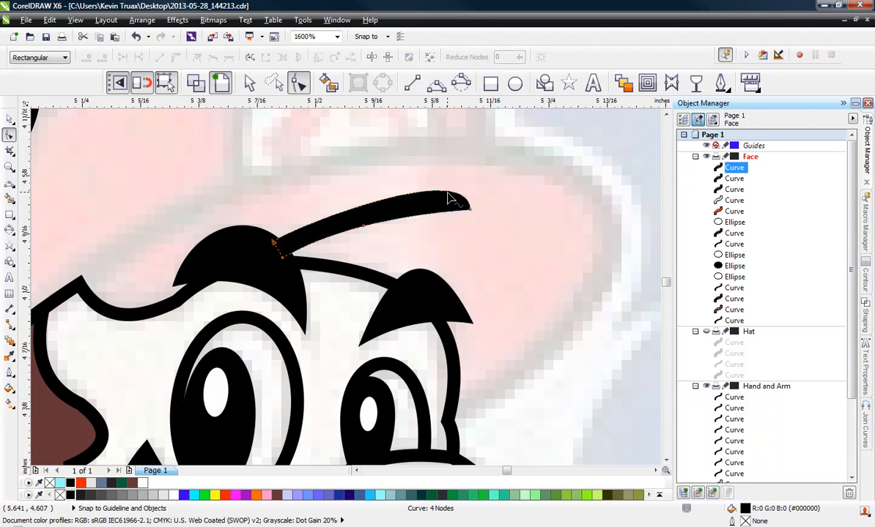
left_click(471, 211)
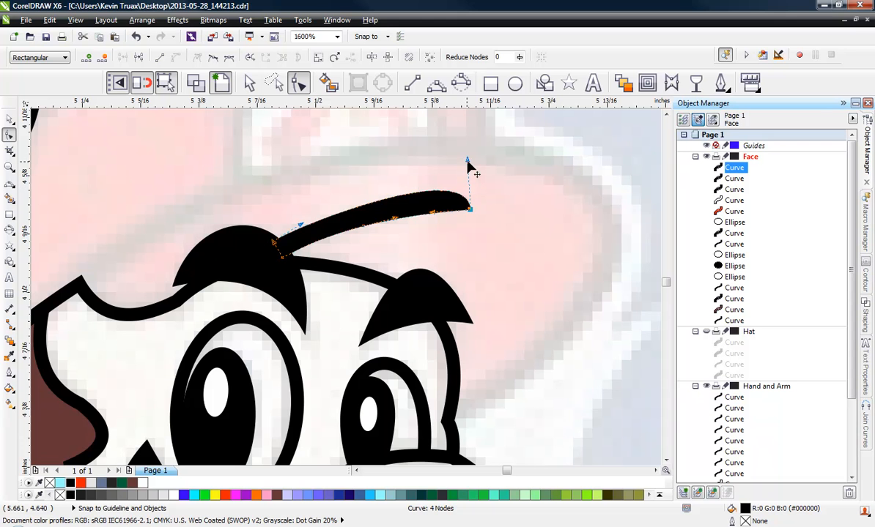
left_click_drag(468, 162, 387, 192)
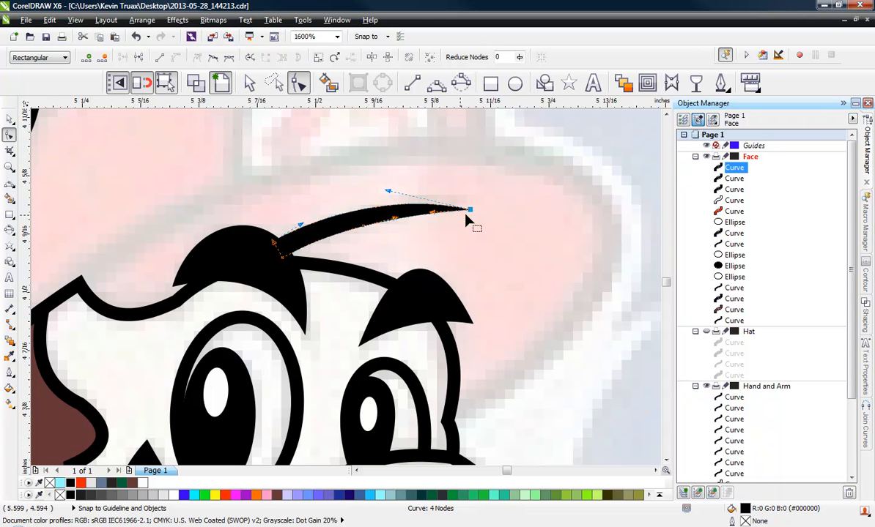
left_click_drag(469, 211, 462, 203)
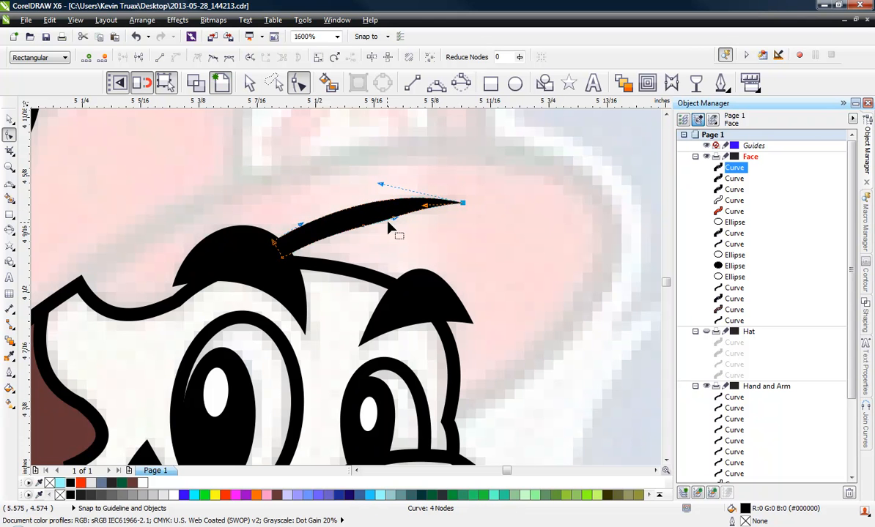
left_click_drag(364, 232, 351, 230)
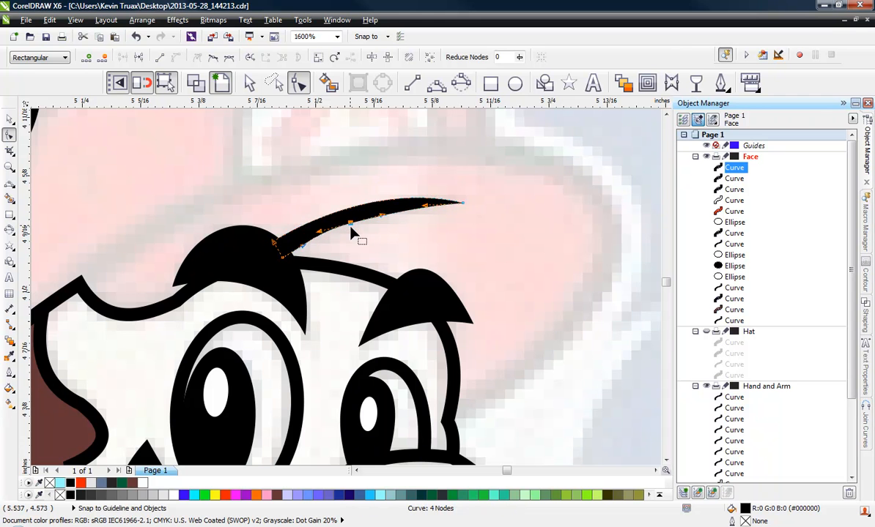
left_click_drag(464, 203, 476, 202)
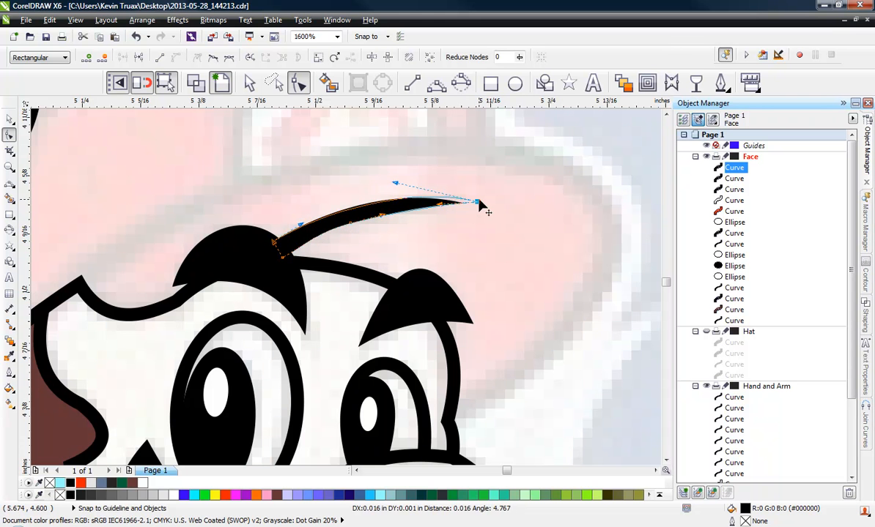
Step: Delete the extra node in the middle of the lower edge of the black crease shape on the hat brim
double_click(349, 224)
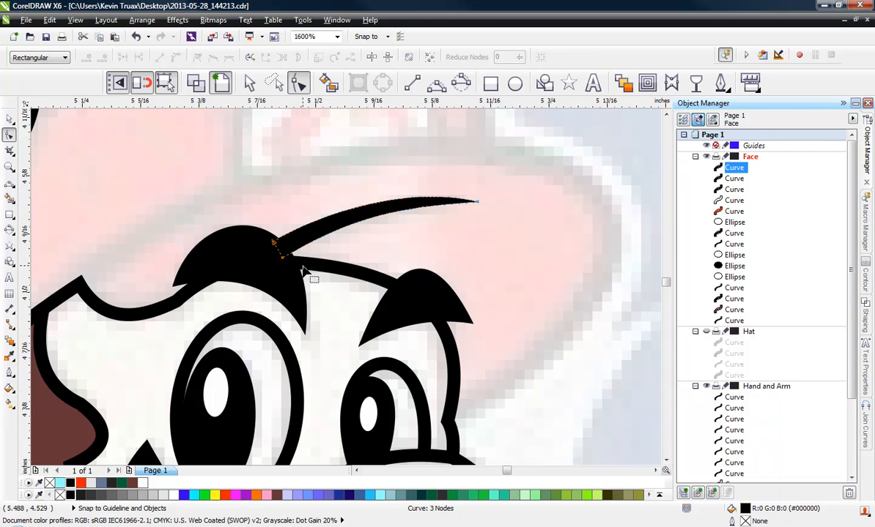
key("space")
Step: Try moving the black brim crease down over the face, and undo the move
left_click(367, 229)
left_click_drag(365, 214, 345, 296)
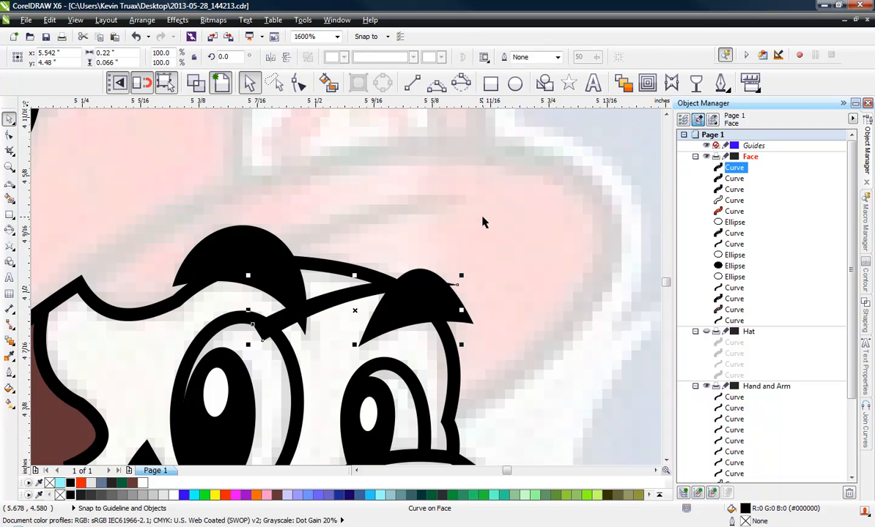
key("ctrl+z")
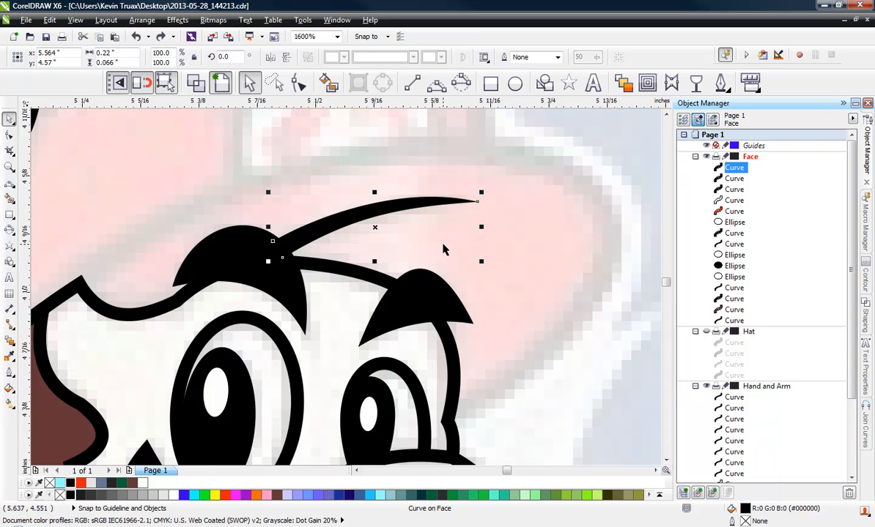
Step: Rotate the black brim crease slightly clockwise to an angle of about 356.4°
key("Escape")
scroll(400, 267, "down", 1)
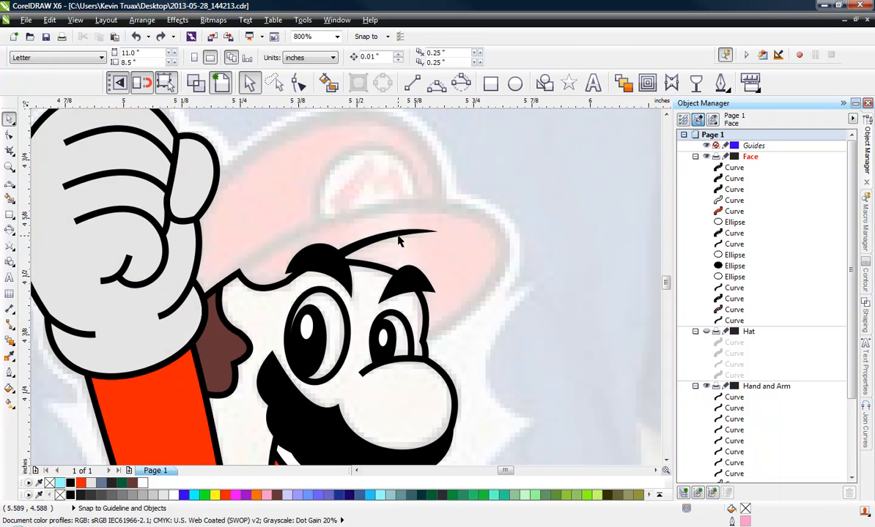
scroll(399, 242, "up", 2)
left_click(391, 238)
left_click(390, 236)
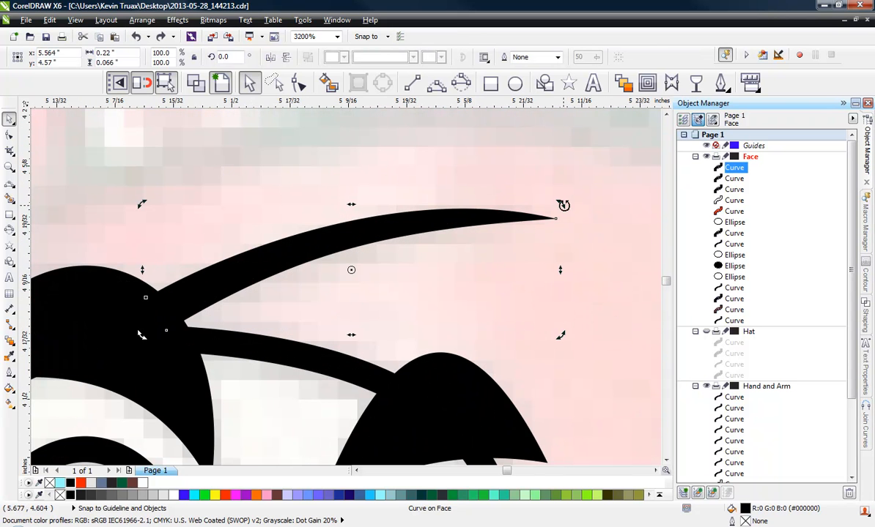
key("Escape")
left_click(502, 220)
left_click(501, 219)
left_click_drag(564, 208, 565, 218)
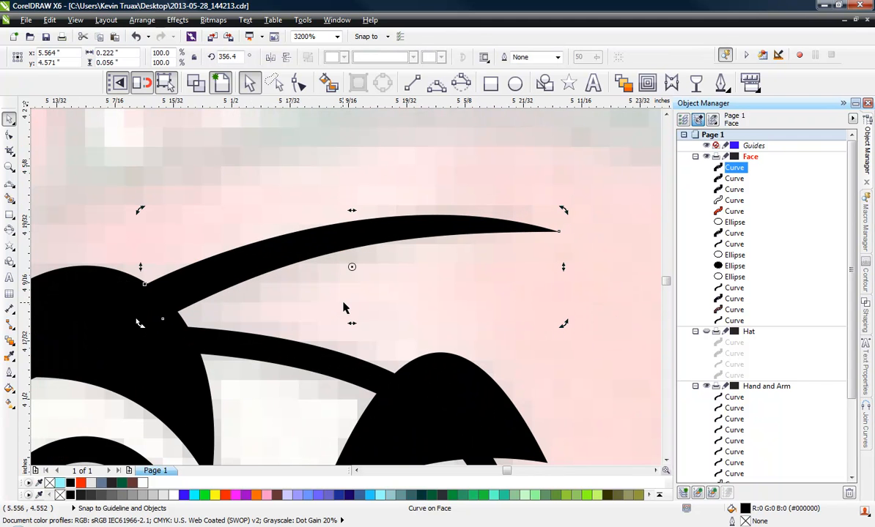
key("Escape")
left_click(469, 226)
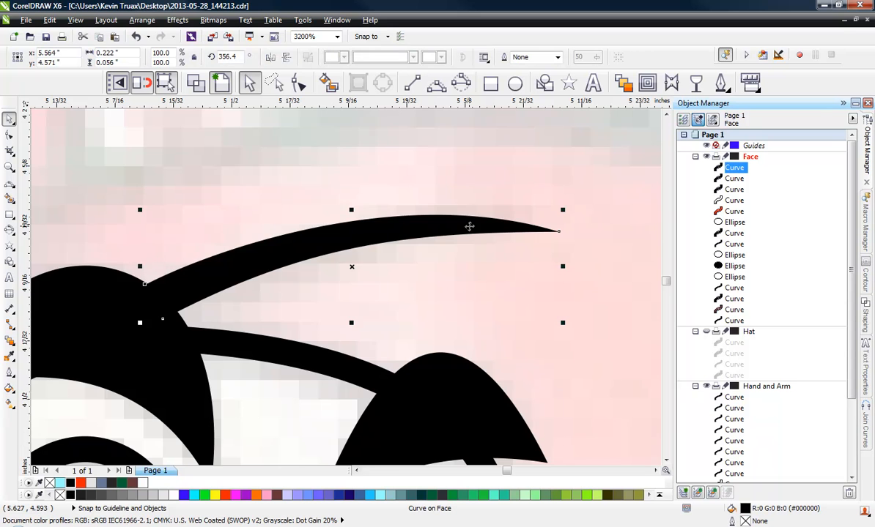
scroll(472, 226, "down", 1)
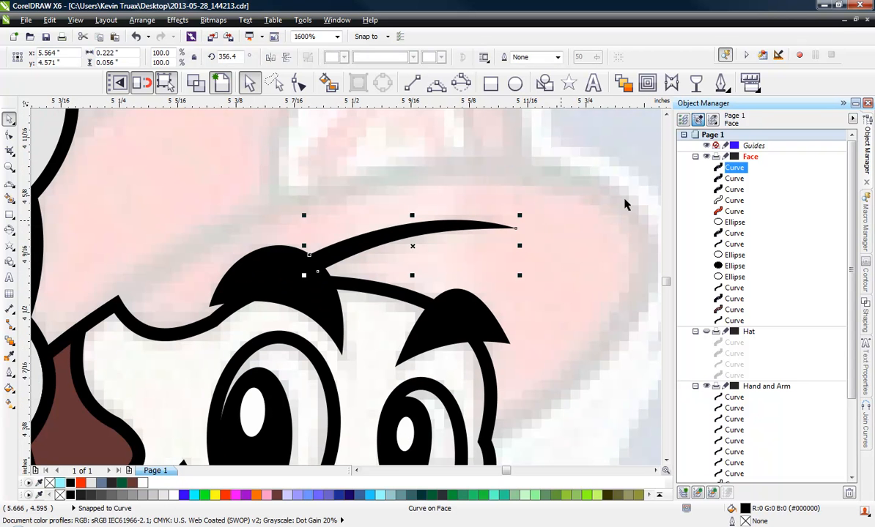
Step: Move the brim crease curve from the Face layer to the top of the Hat layer and make the Hat layer visible
left_click_drag(735, 169, 737, 337)
left_click(705, 321)
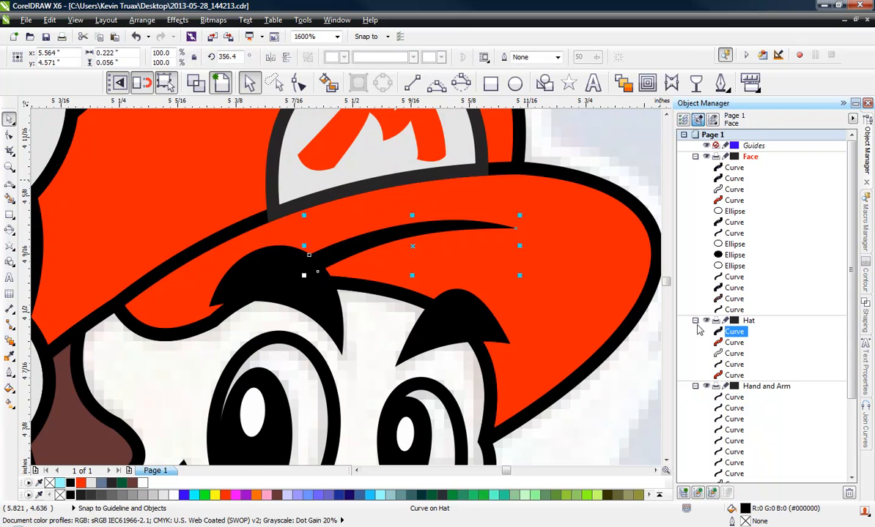
left_click(511, 270)
scroll(410, 200, "down", 1)
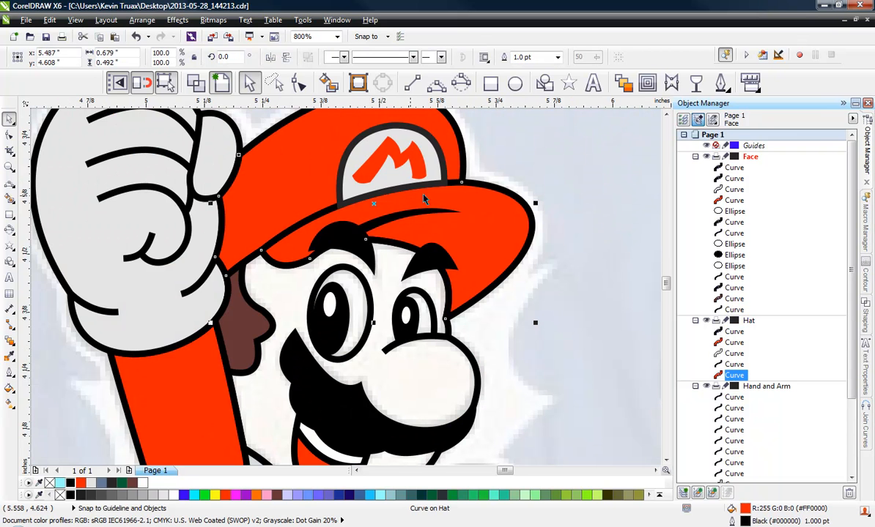
left_click(596, 225)
scroll(364, 192, "down", 1)
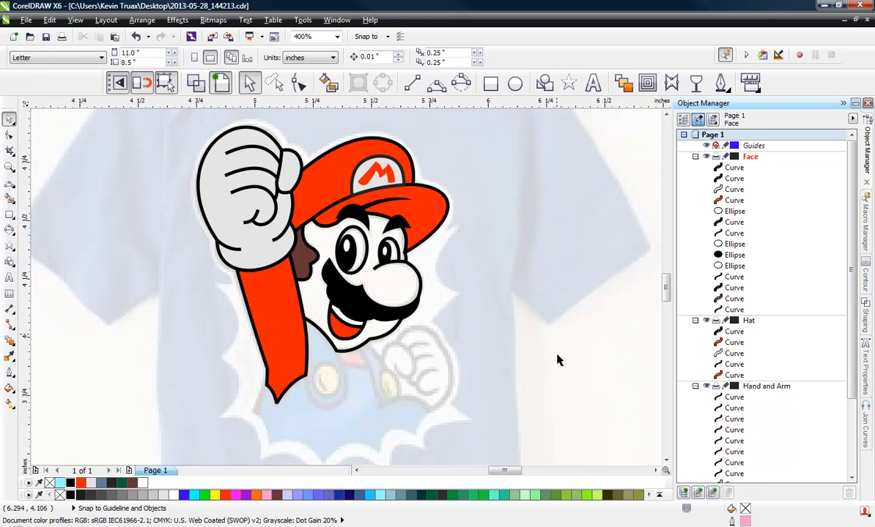
Step: Try moving the face outline out beside the drawing, and undo the move
left_click(395, 280)
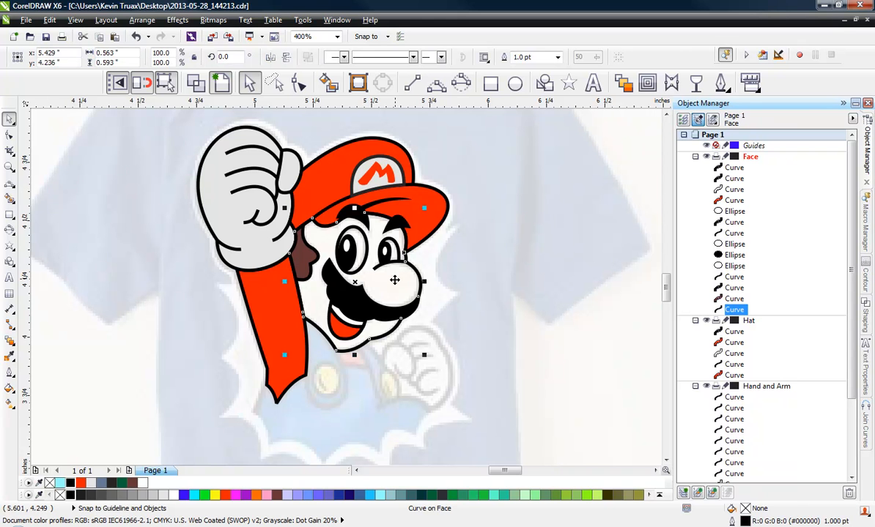
left_click_drag(386, 282, 563, 284)
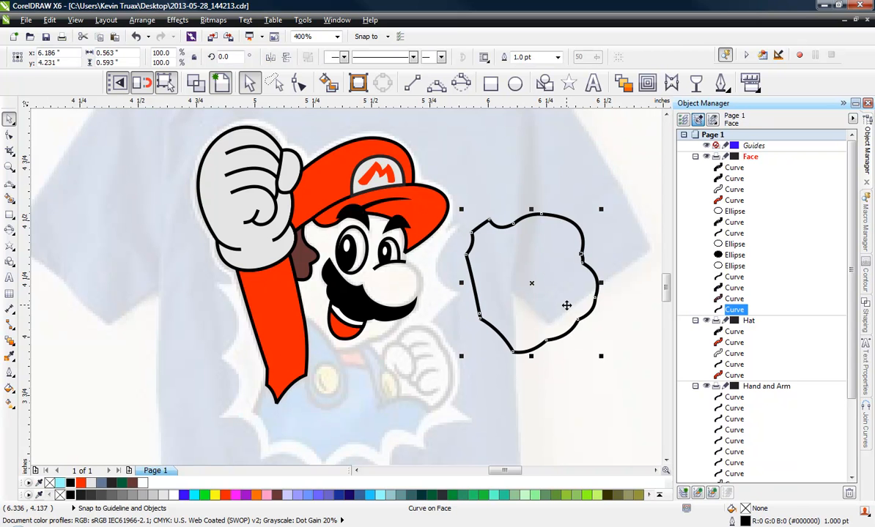
key("ctrl+z")
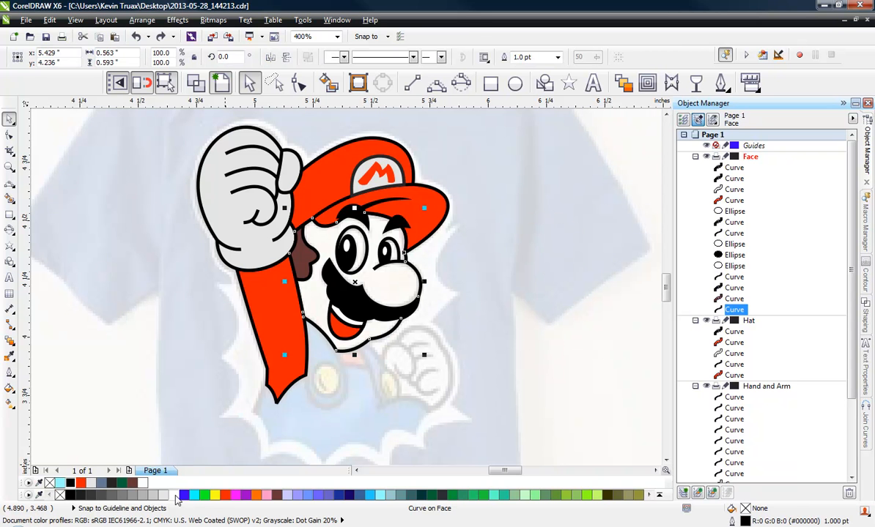
Step: Fill the face shape with white
left_click(529, 378)
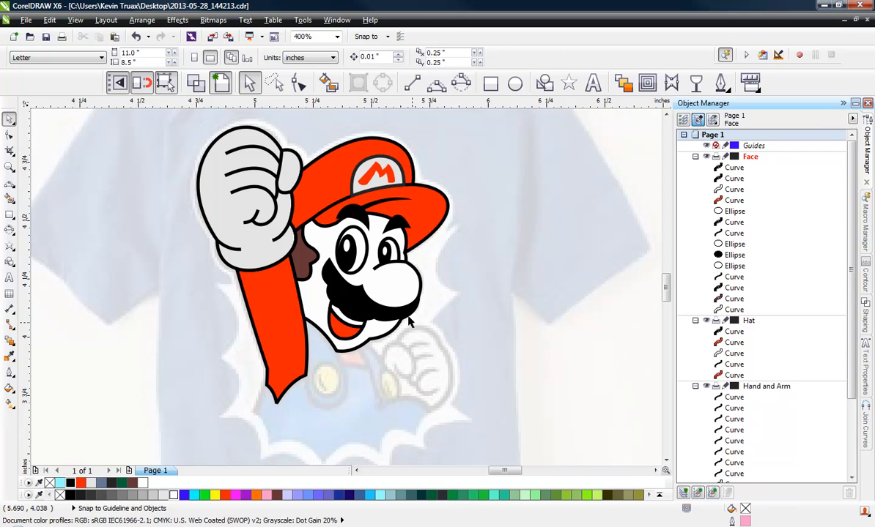
left_click(394, 291)
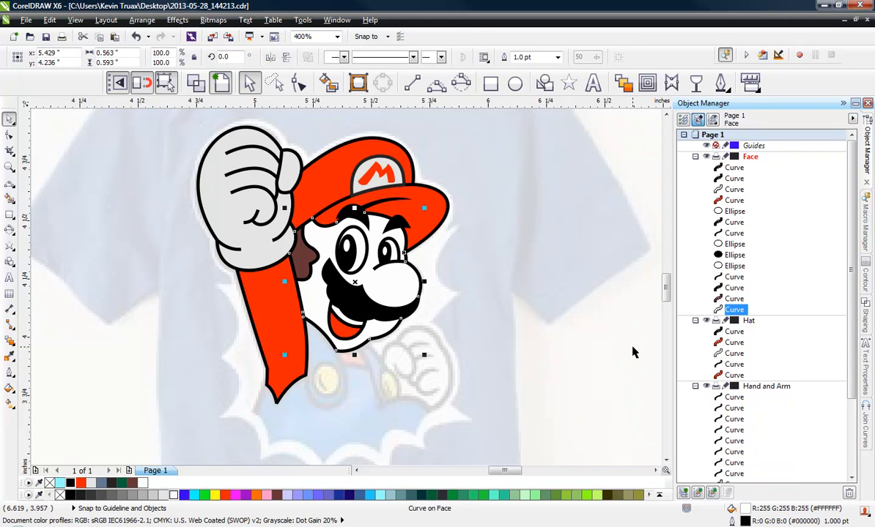
left_click(633, 353)
Step: Try a light grey (#E6E6E6) fill and a yellow (#FFFF00) fill on the face shape
left_click(377, 259)
left_click(164, 496)
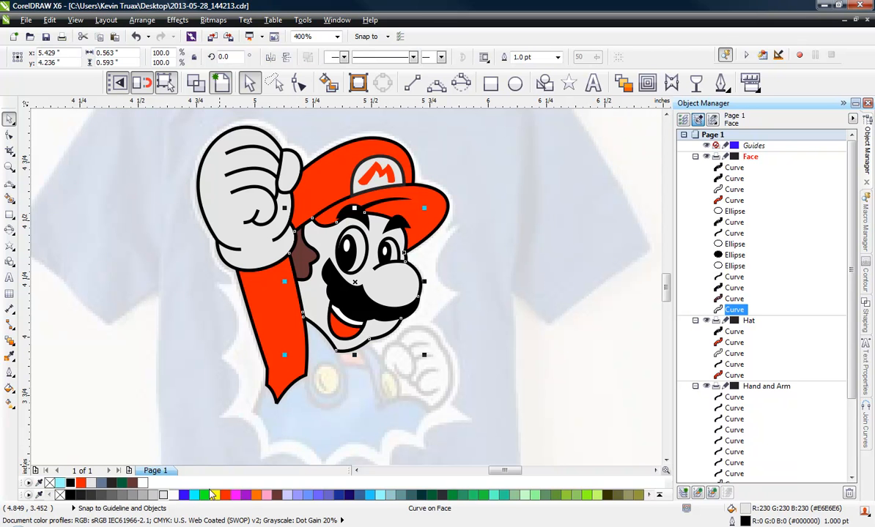
left_click_drag(217, 499, 252, 459)
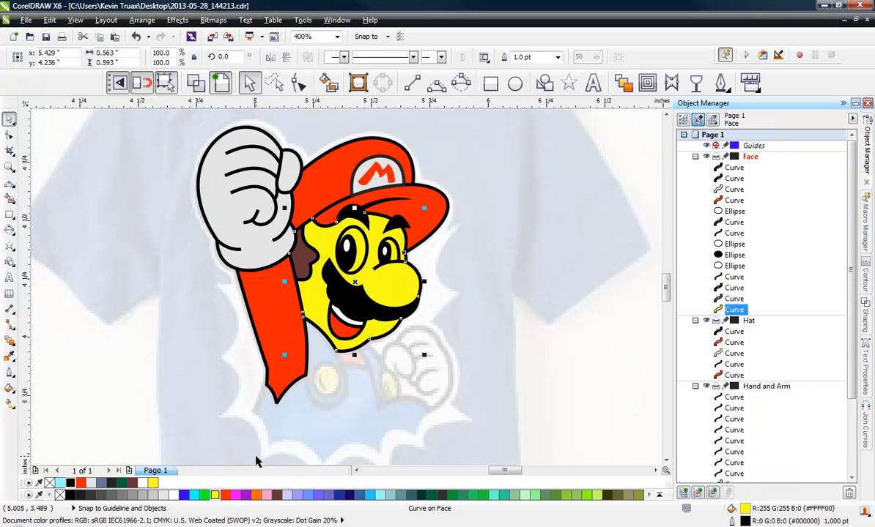
Step: Give the face shape a uniform fill of Pale Yellow (#FFFFCC) from the RGB palette
left_click(9, 388)
left_click(61, 394)
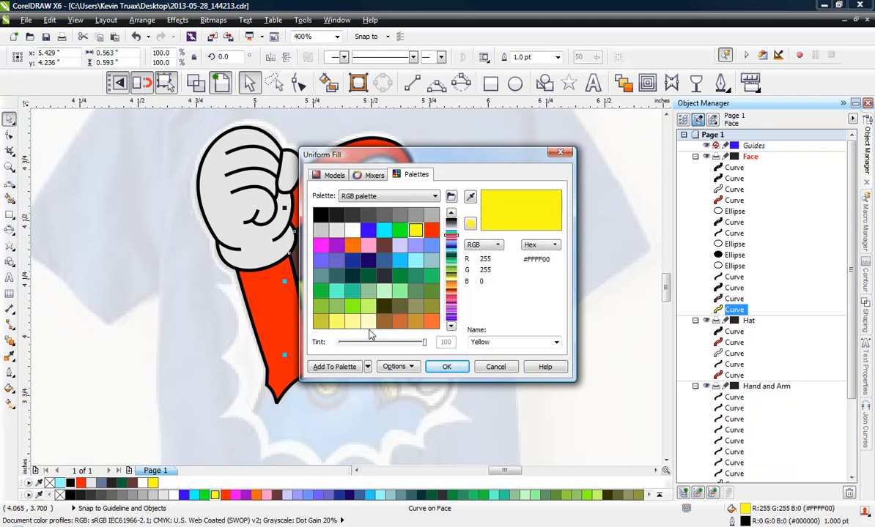
left_click(367, 321)
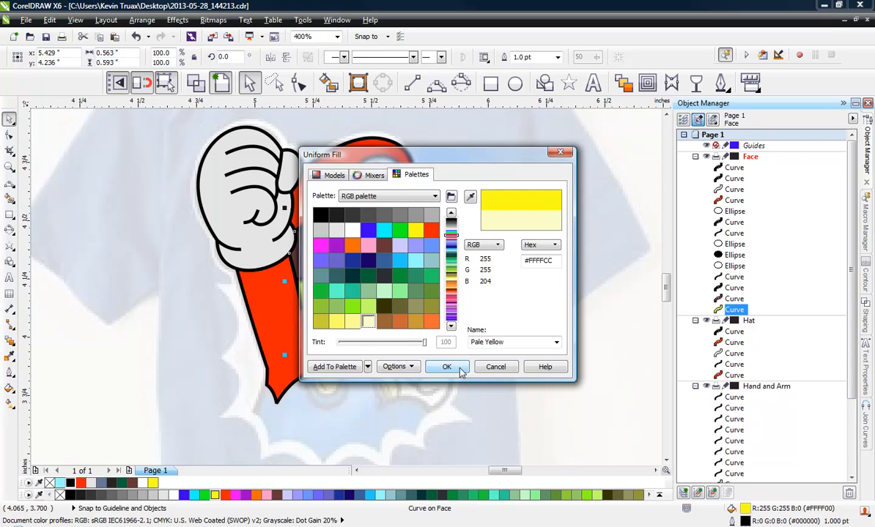
left_click(446, 367)
key("Escape")
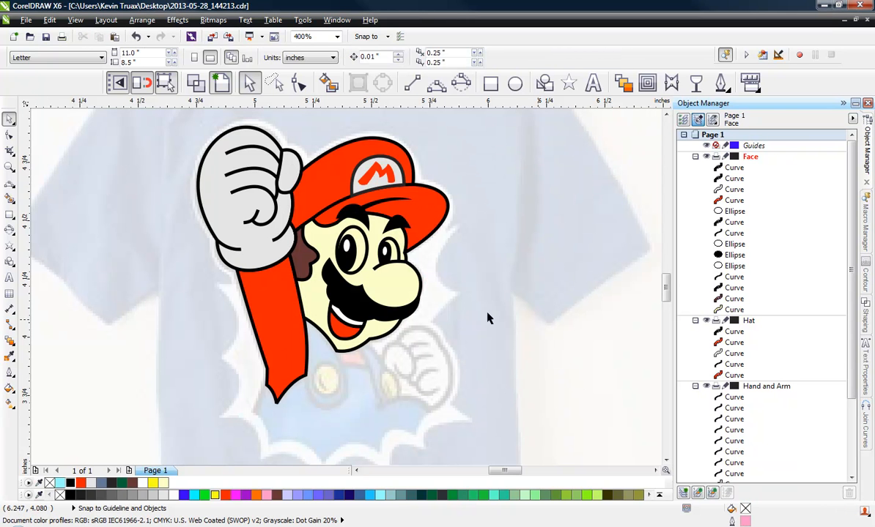
Step: Change the face fill to a light tan skin tone picked from the shades of the Pale Yellow swatch
left_click(381, 286)
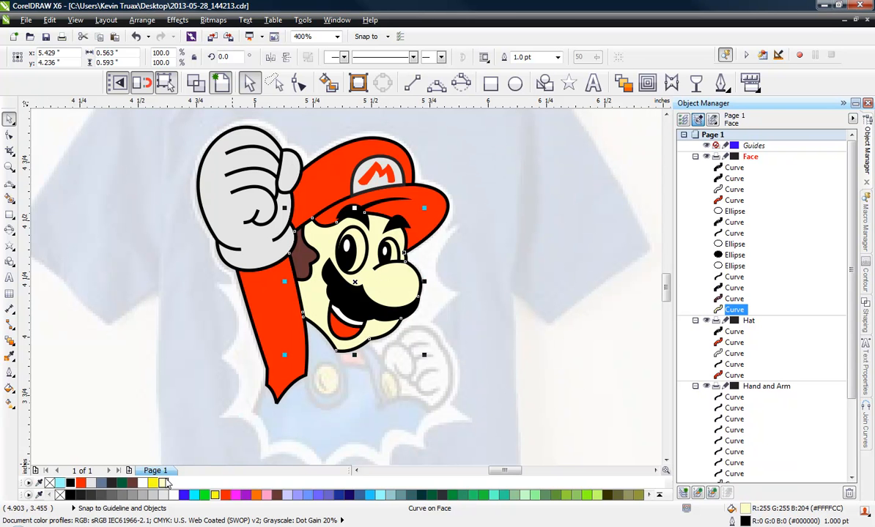
left_click_drag(166, 484, 210, 463)
left_click(527, 309)
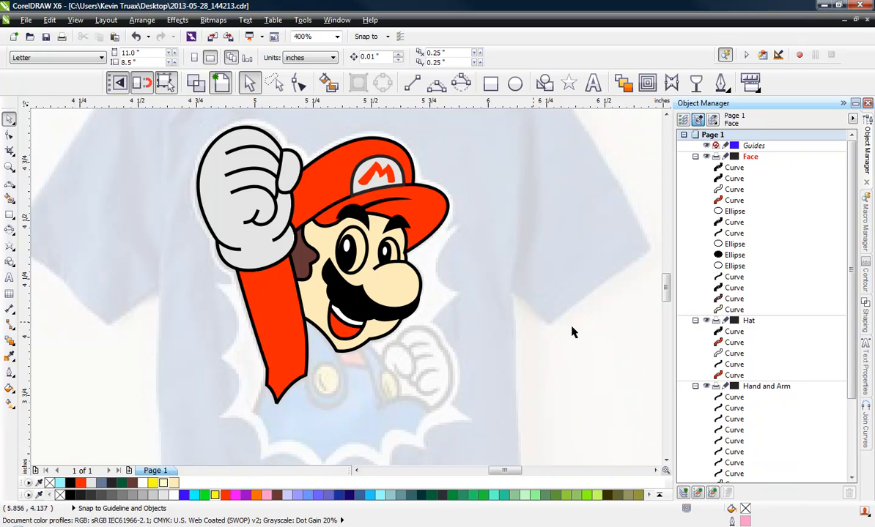
Step: Try filling the letter M on the hat with white, and undo the fill
left_click(362, 174)
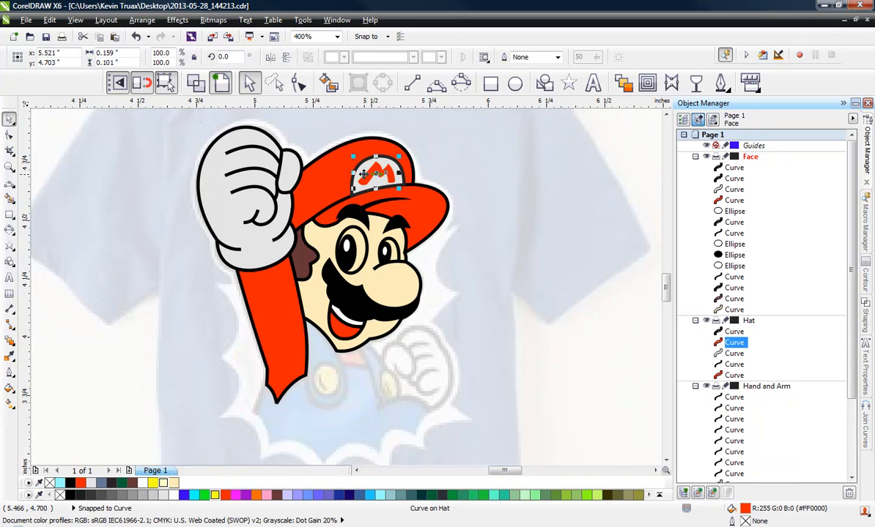
left_click(142, 484)
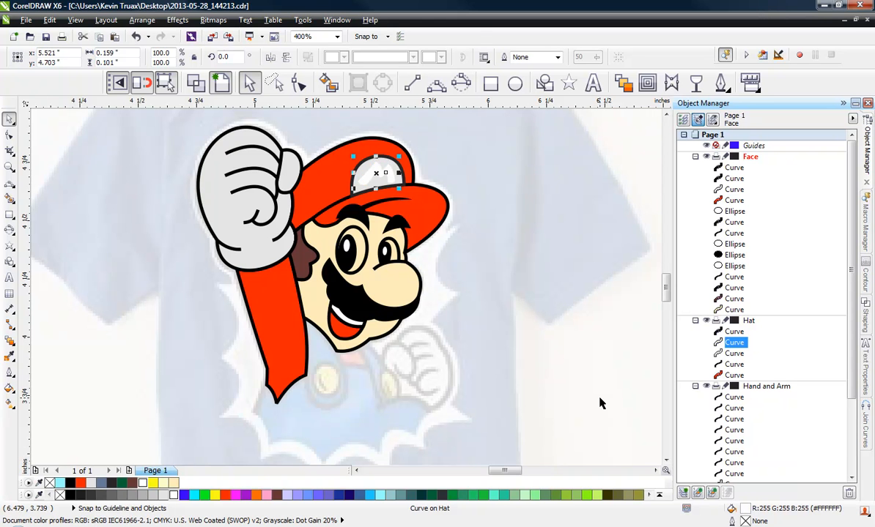
left_click(540, 317)
left_click(398, 200)
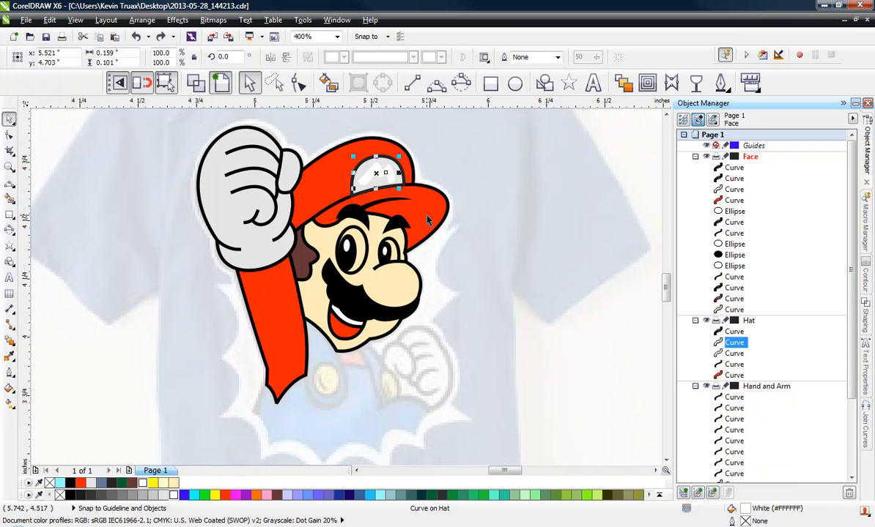
key("Escape")
Step: Fill the hat badge behind the letter M with white
scroll(370, 165, "up", 3)
left_click(339, 181)
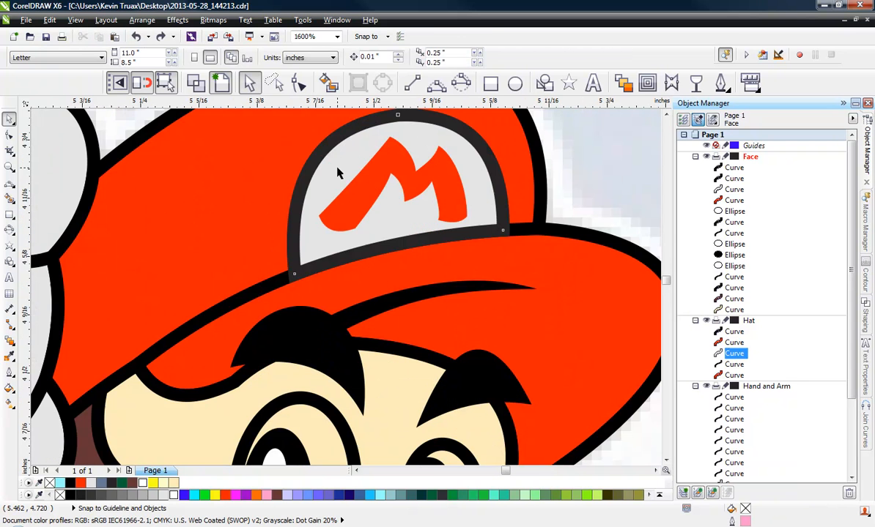
scroll(156, 172, "down", 2)
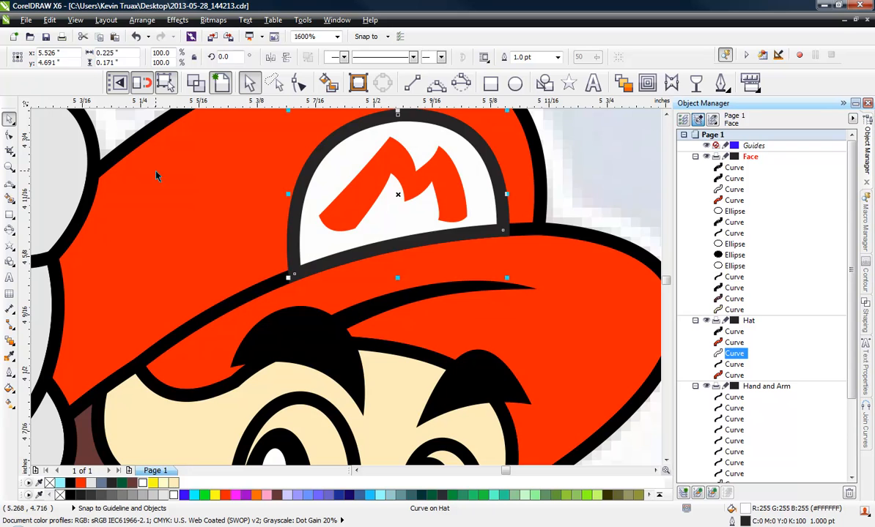
left_click(328, 190)
Step: Fill the large glove shape of the raised fist with white
scroll(328, 190, "down", 2)
left_click(208, 238)
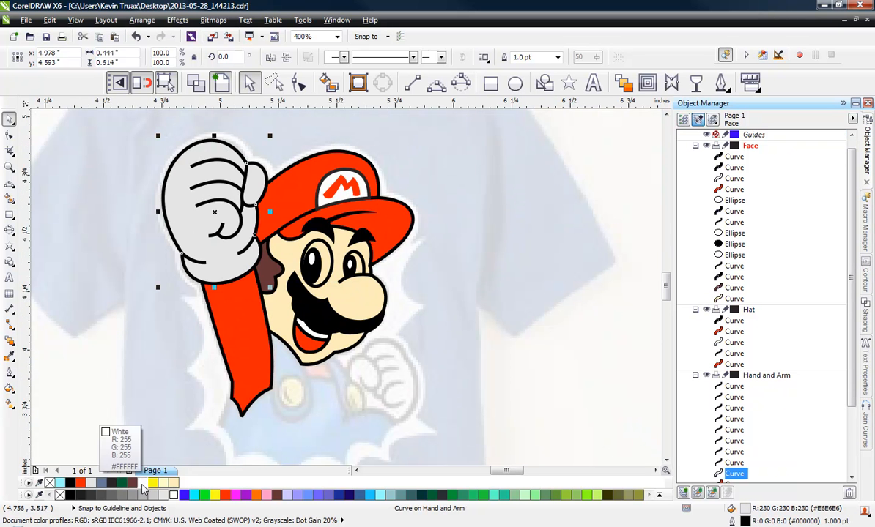
left_click(140, 484)
key("Escape")
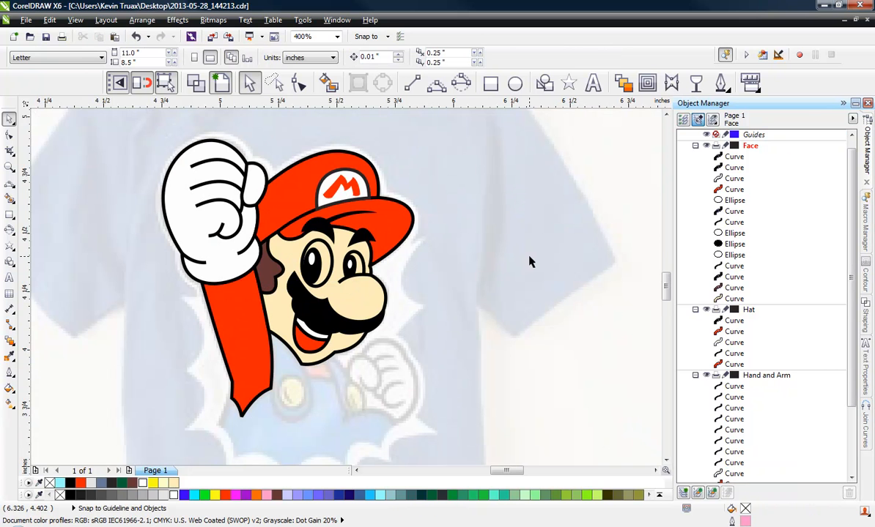
Step: Draw a 3-point curve about 0.135 in wide and 0.06 in high along the lower wrist edge of the second fist
scroll(529, 261, "down", 1)
scroll(463, 334, "up", 1)
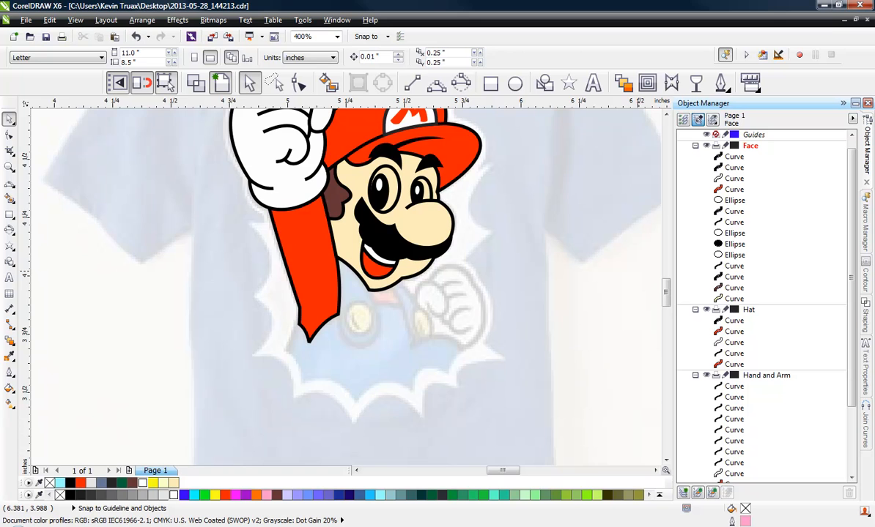
scroll(410, 366, "up", 1)
scroll(410, 367, "right", 1)
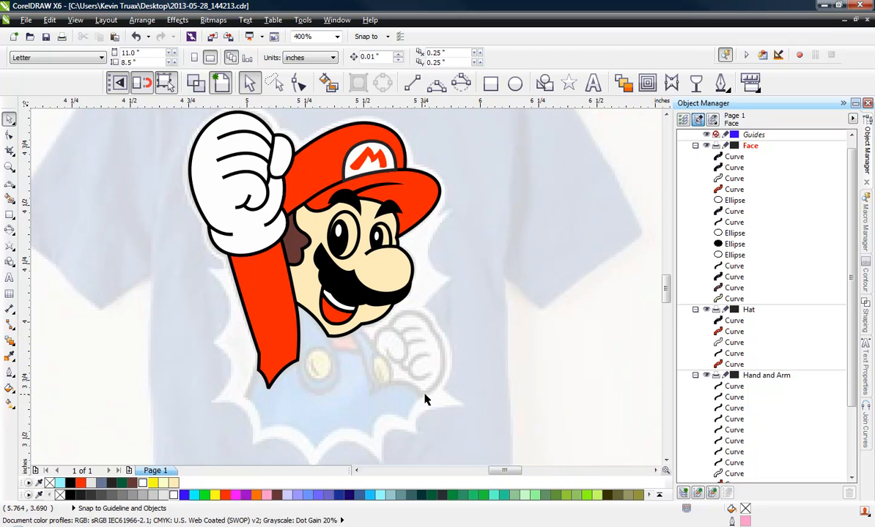
scroll(425, 400, "up", 1)
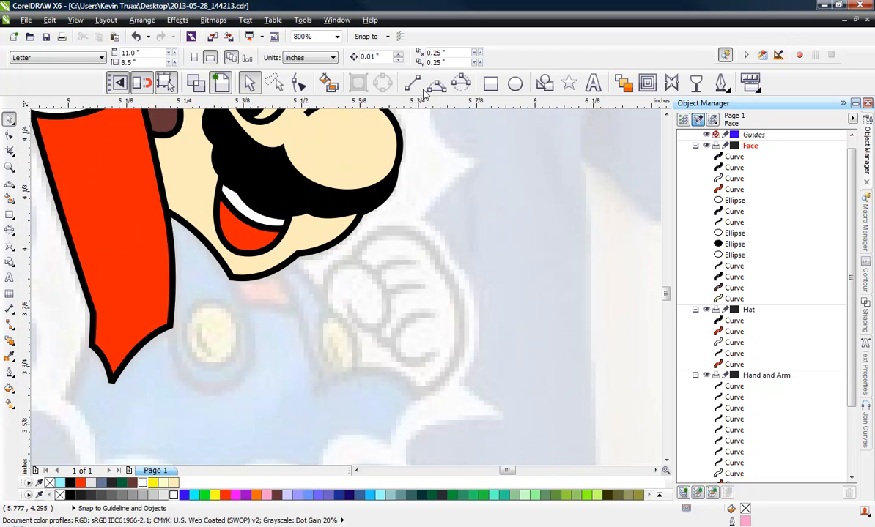
scroll(454, 449, "up", 1)
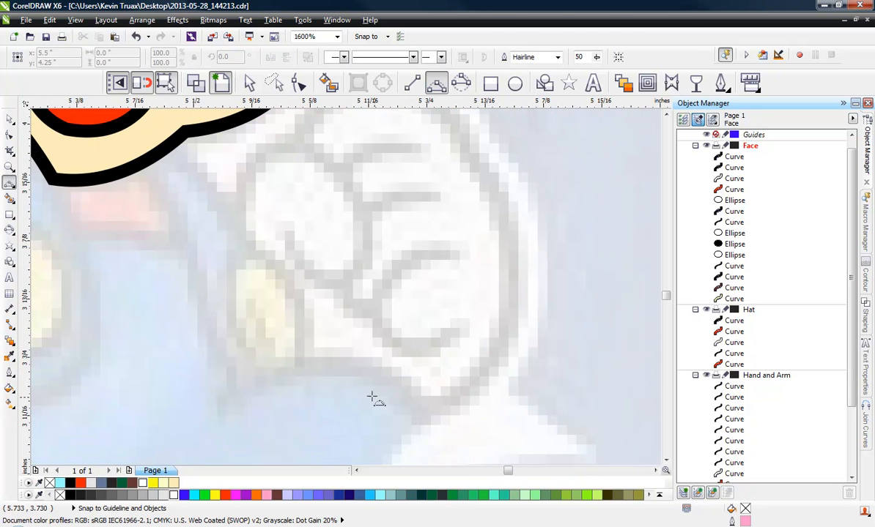
left_click_drag(302, 361, 432, 419)
left_click(385, 370)
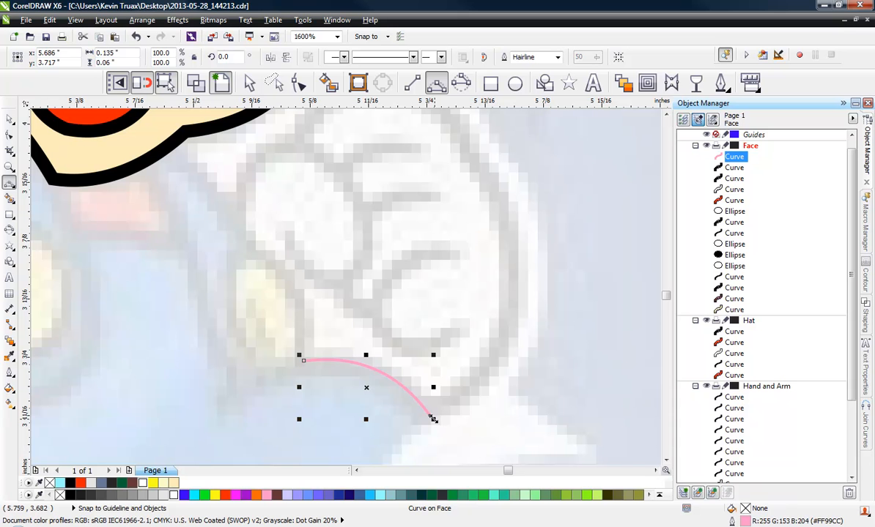
Step: Extend the second fist's outline with 3-point curves from the wrist up the outer side and over to the top
left_click_drag(431, 418, 499, 205)
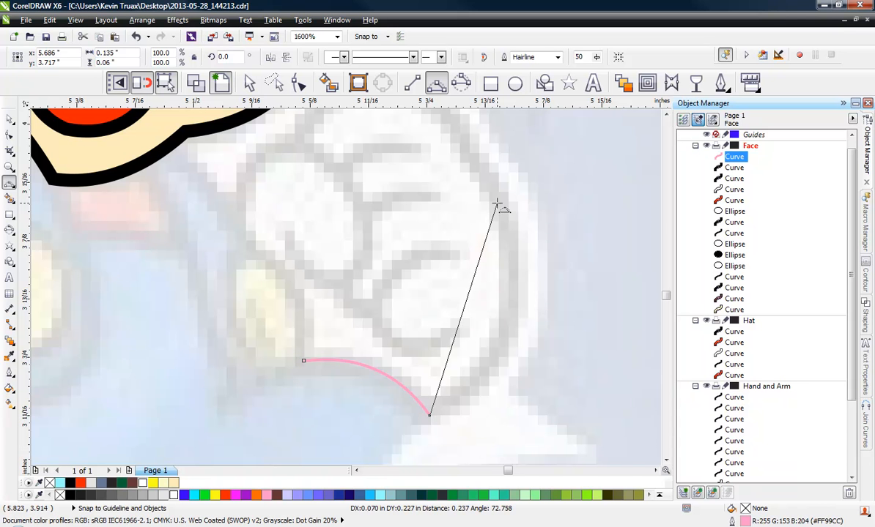
left_click(505, 344)
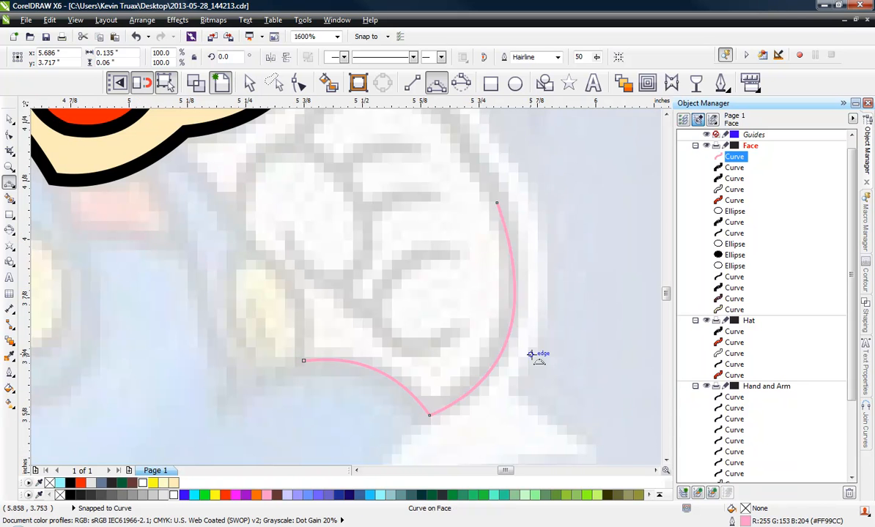
scroll(541, 352, "down", 1)
scroll(494, 224, "up", 1)
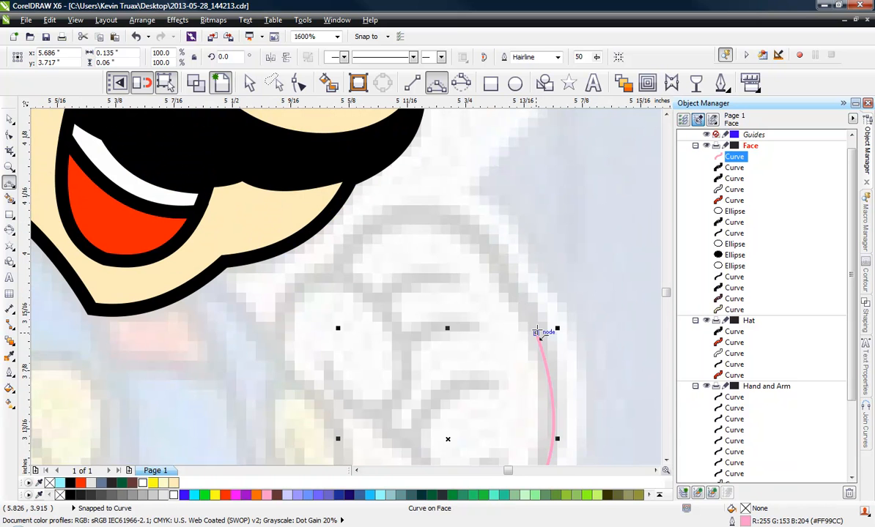
left_click_drag(537, 333, 420, 217)
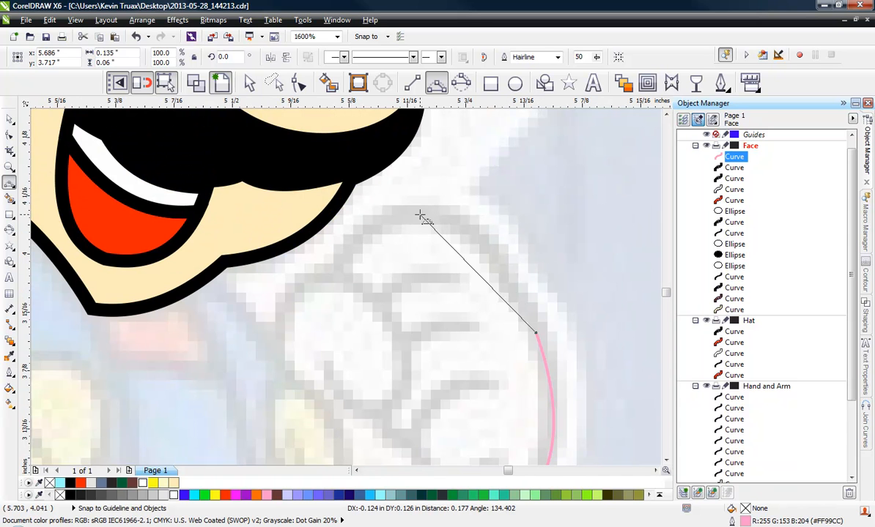
left_click(498, 256)
Step: Close the second fist's outline with 3-point curves around the top knuckle, the thumb side and the inner wrist edge
left_click_drag(348, 245, 277, 345)
left_click(368, 226)
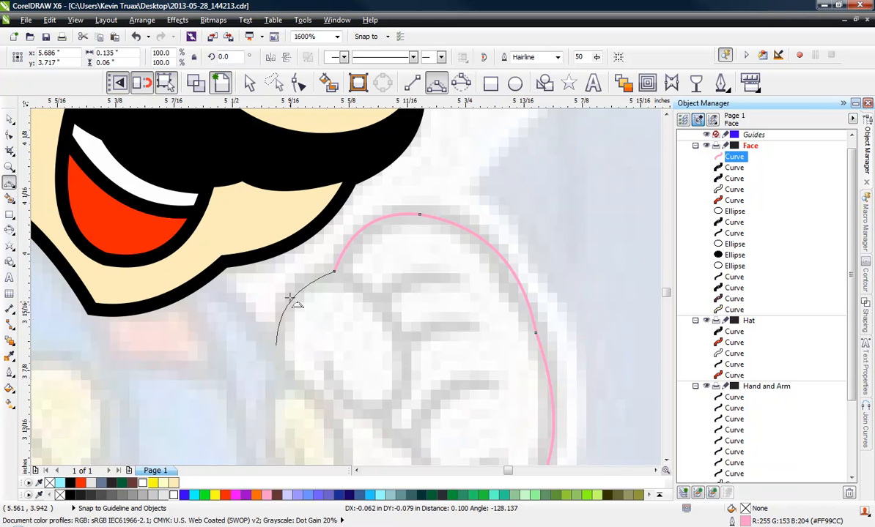
left_click(291, 289)
scroll(285, 274, "down", 1)
scroll(281, 308, "down", 1)
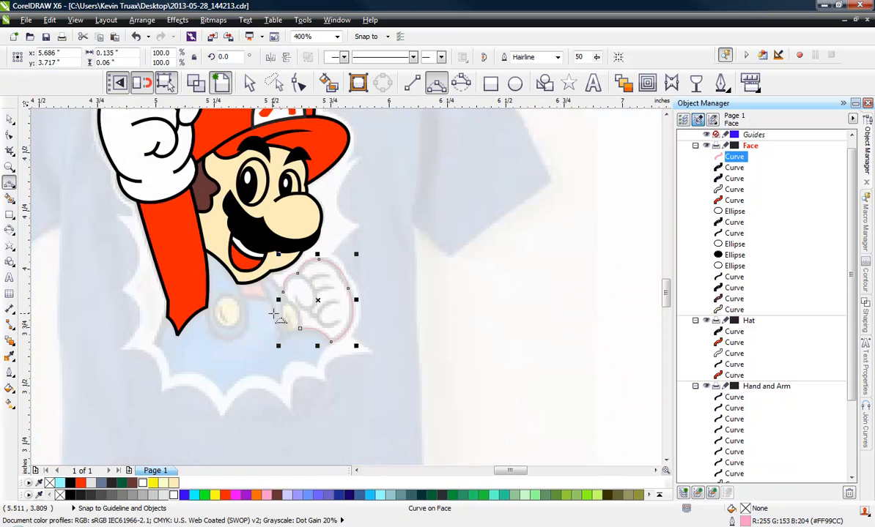
scroll(310, 246, "up", 2)
left_click_drag(309, 243, 376, 388)
left_click(322, 265)
left_click(370, 326)
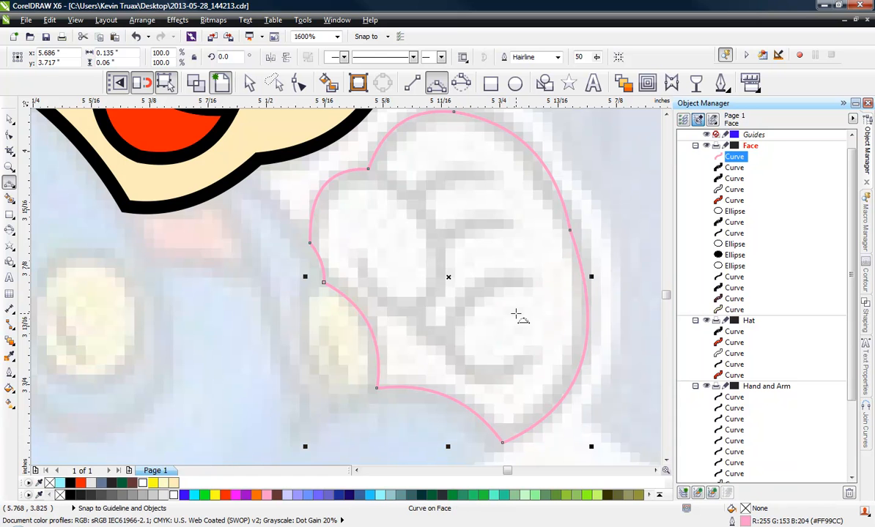
Step: Trace the large rounded finger inside the fist with two joined 3-point curves, the first about 0.076 in wide and 0.137 in high
left_click_drag(369, 169, 427, 296)
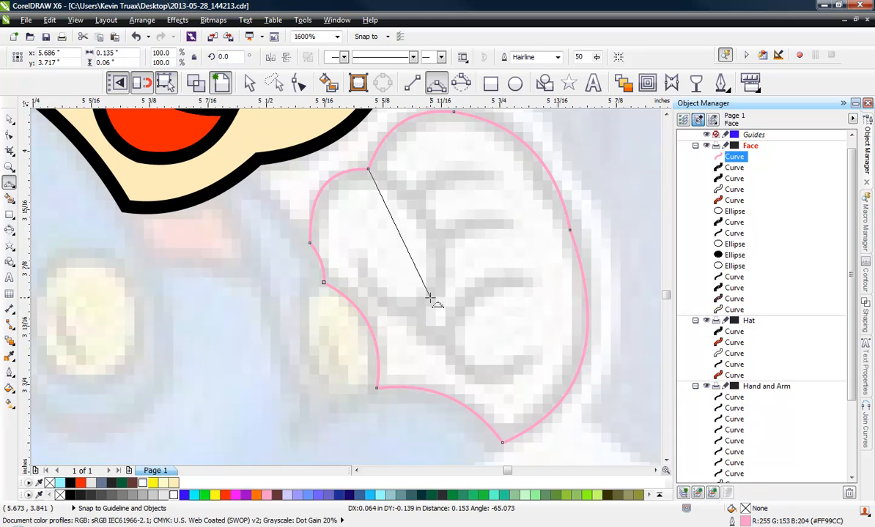
left_click(439, 236)
left_click_drag(427, 298, 362, 260)
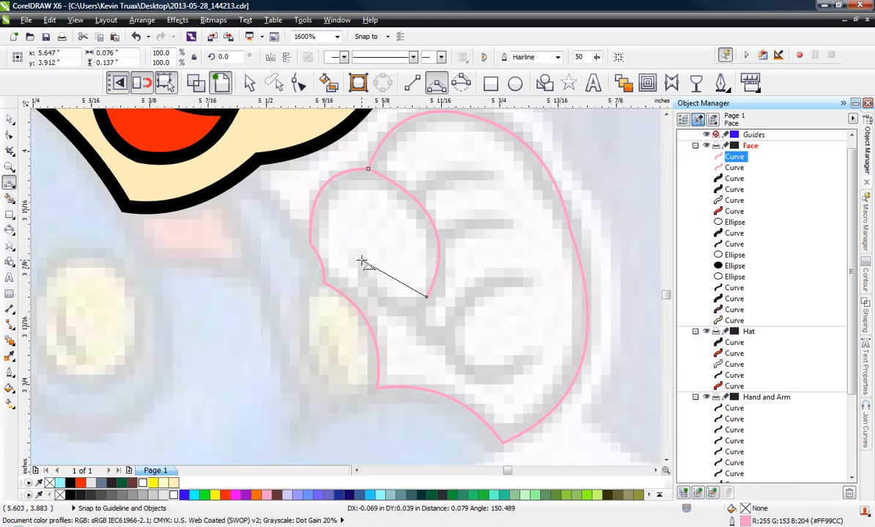
left_click(386, 305)
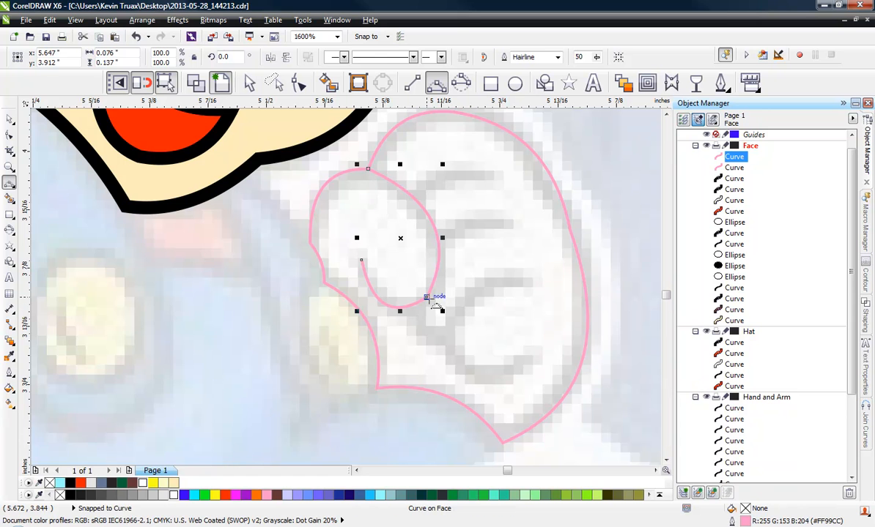
Step: Draw a connecting curve about 0.035 by 0.037 in below the large rounded finger and trace the lowest finger with two 3-point curves
left_click_drag(414, 304, 445, 337)
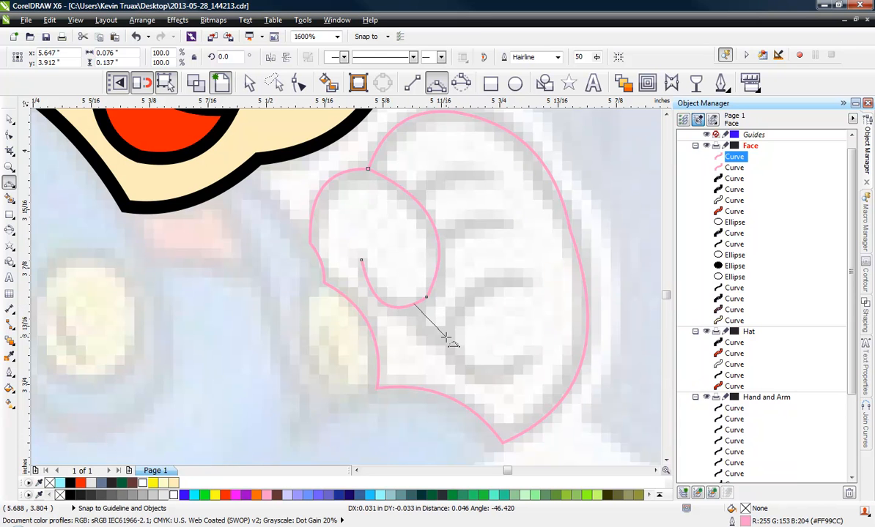
left_click(423, 337)
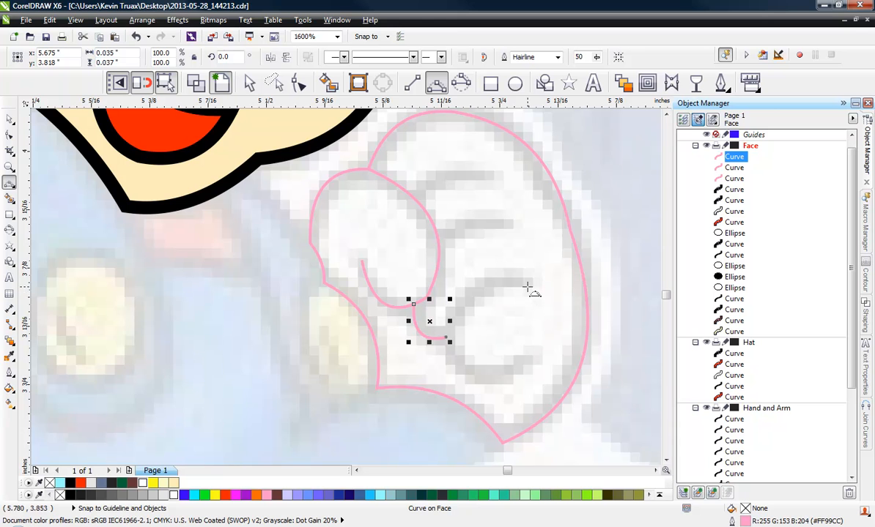
left_click_drag(527, 283, 530, 360)
left_click(469, 290)
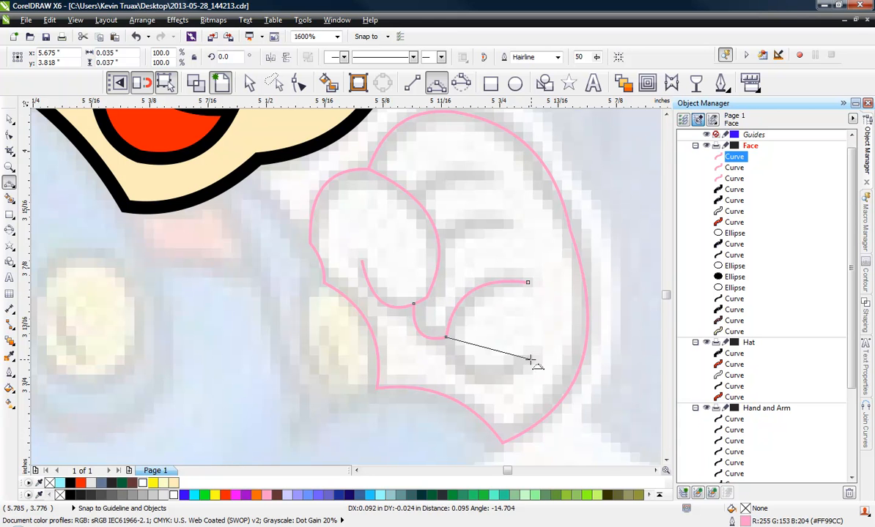
left_click(469, 375)
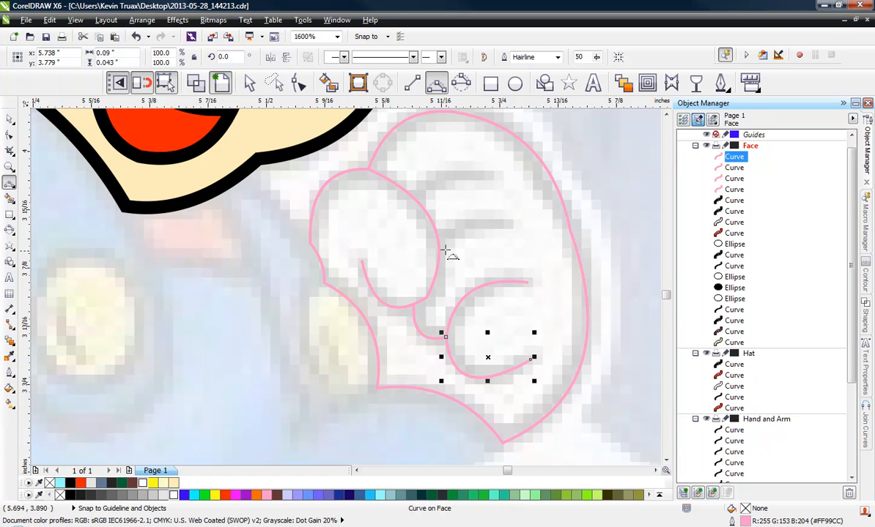
Step: Draw the two upper finger creases as 3-point curves about 0.081 in and 0.089 in wide, starting from the large rounded finger
left_click_drag(438, 236, 515, 225)
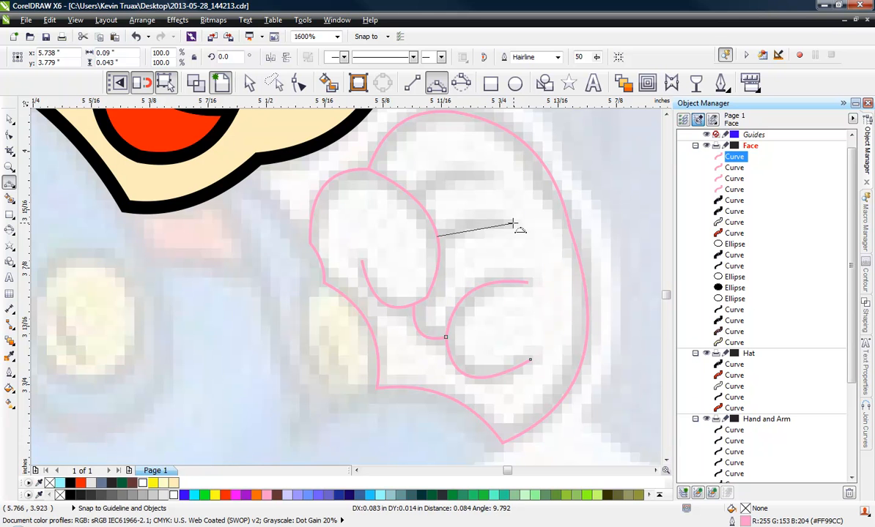
left_click(462, 224)
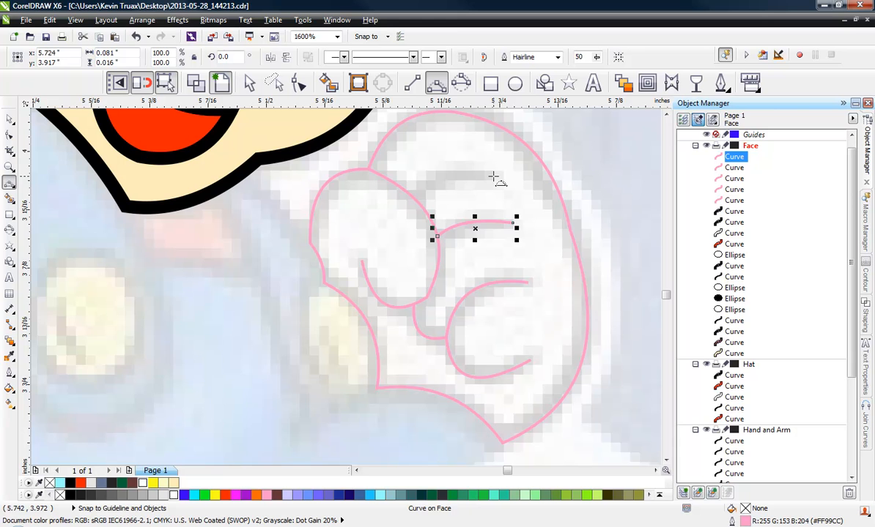
left_click_drag(493, 177, 413, 195)
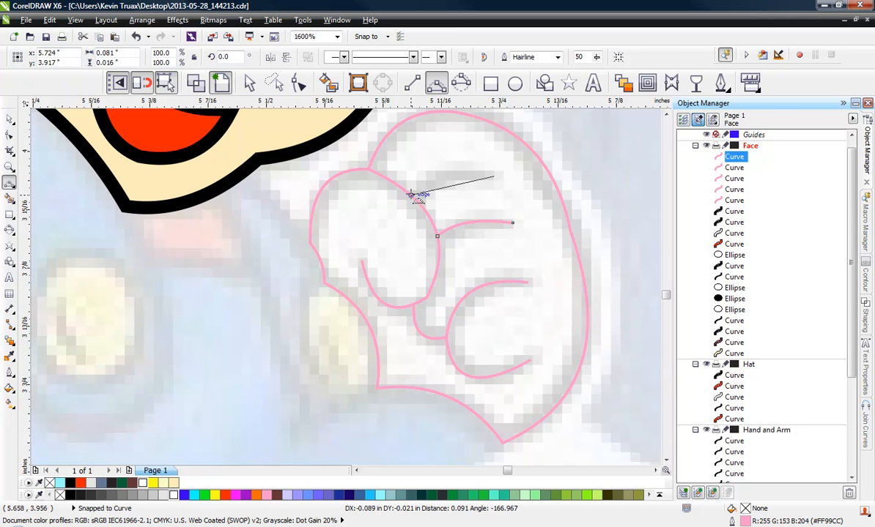
left_click(447, 176)
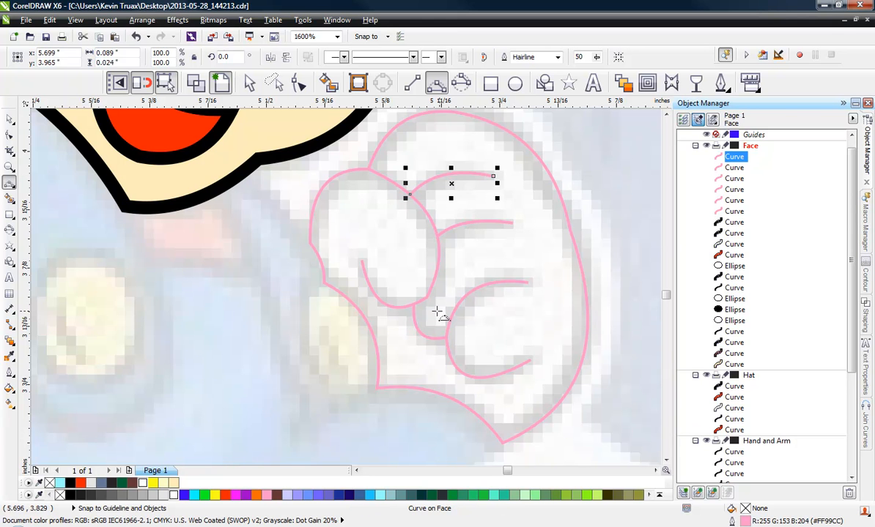
Step: Delete the middle node of the large rounded finger's curve with the Shape tool
left_click(297, 83)
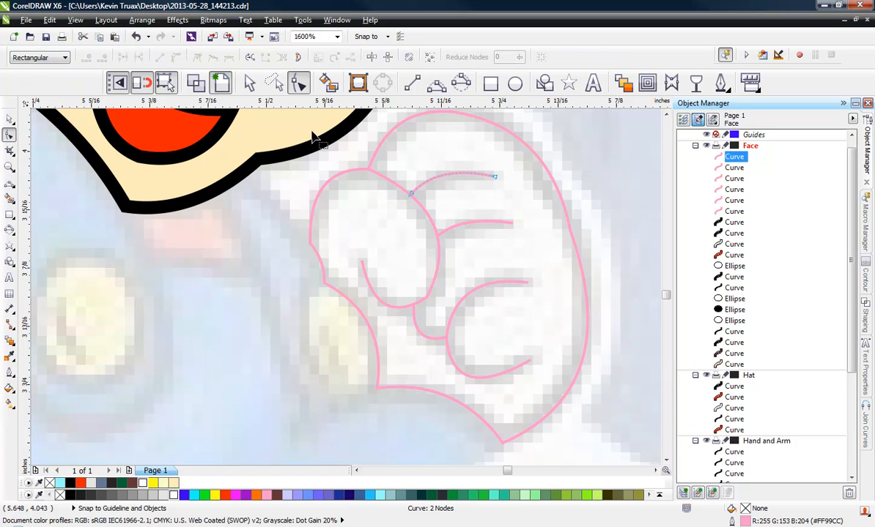
left_click(427, 305)
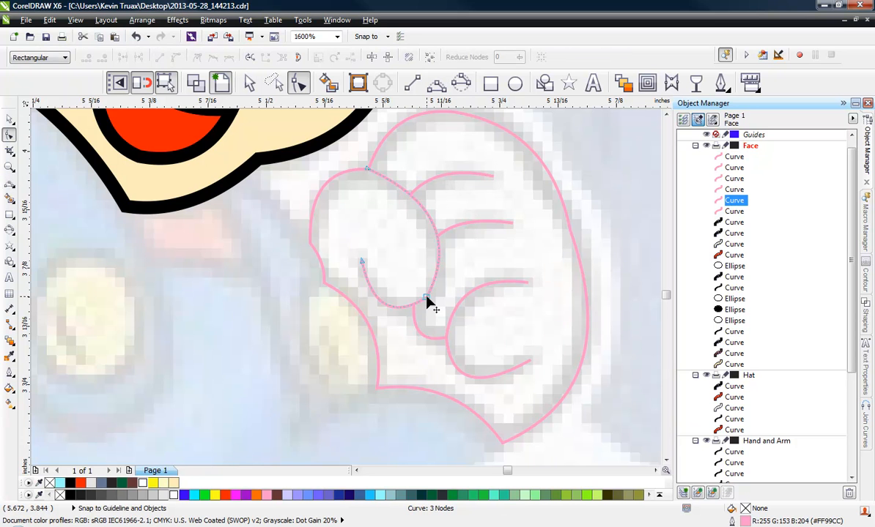
double_click(426, 298)
Step: Reshape the bottom curve of the lowest finger slightly through its control handle, and clear the selection
left_click(444, 359)
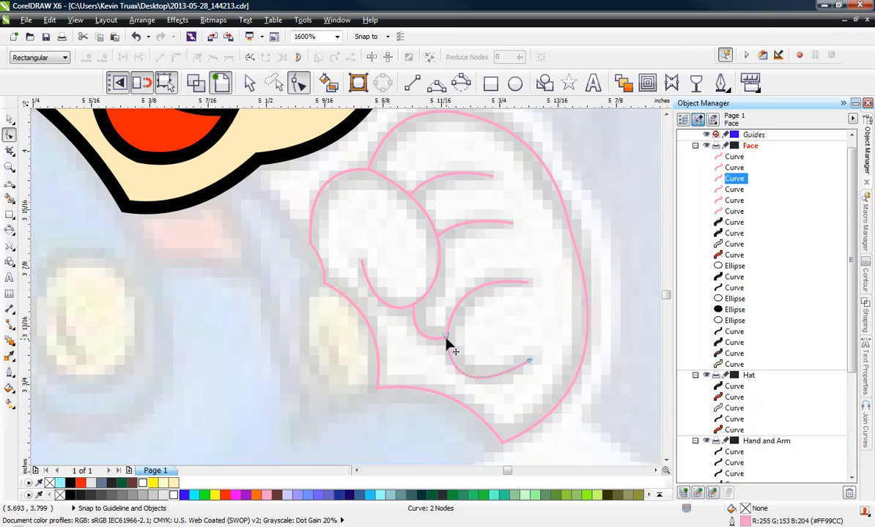
left_click_drag(445, 338, 489, 387)
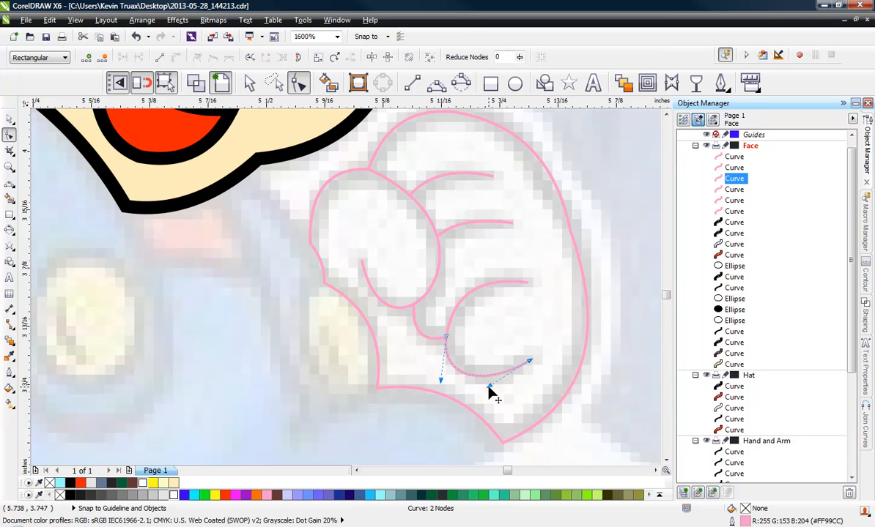
left_click(313, 233)
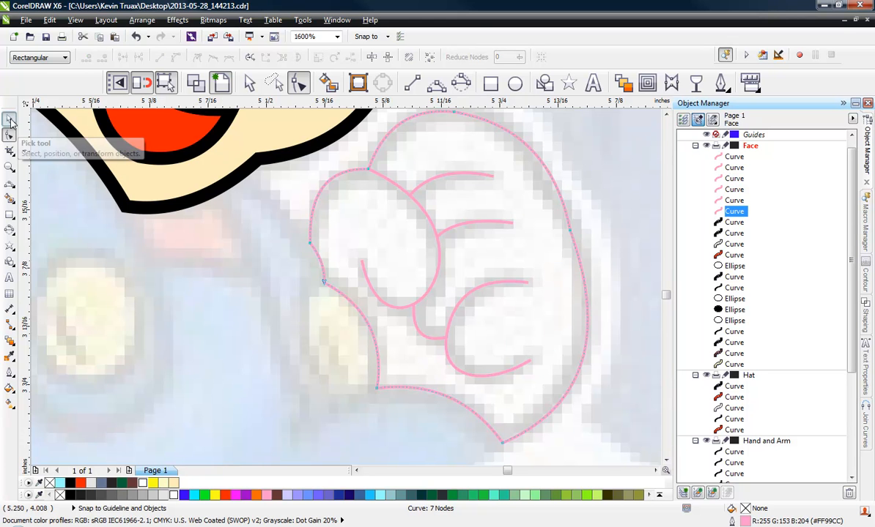
left_click(9, 119)
key("Escape")
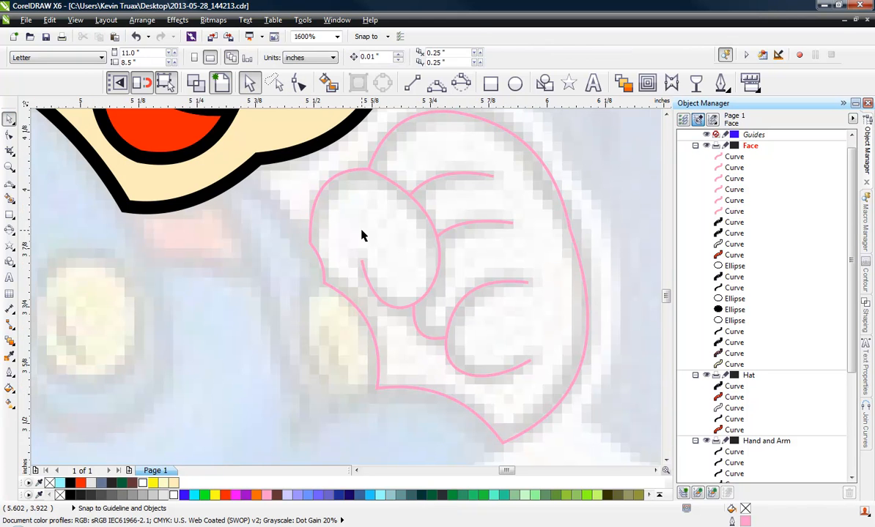
Step: Give all six curves of the second fist a black 1 pt outline
scroll(362, 234, "down", 1)
left_click_drag(541, 151, 323, 351)
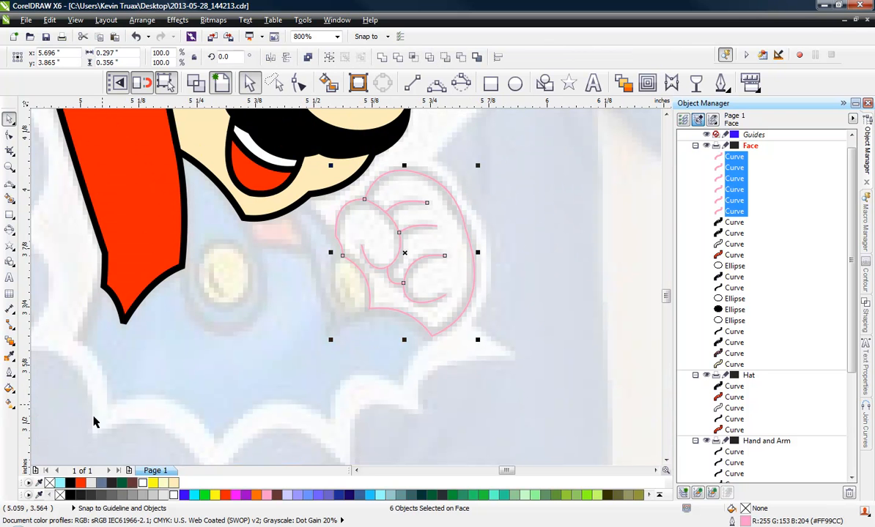
right_click(70, 484)
left_click(9, 356)
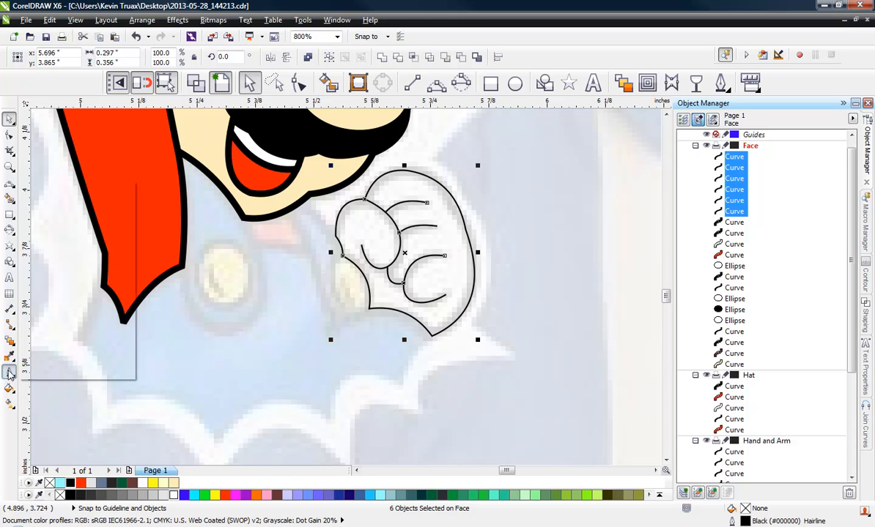
left_click(9, 372)
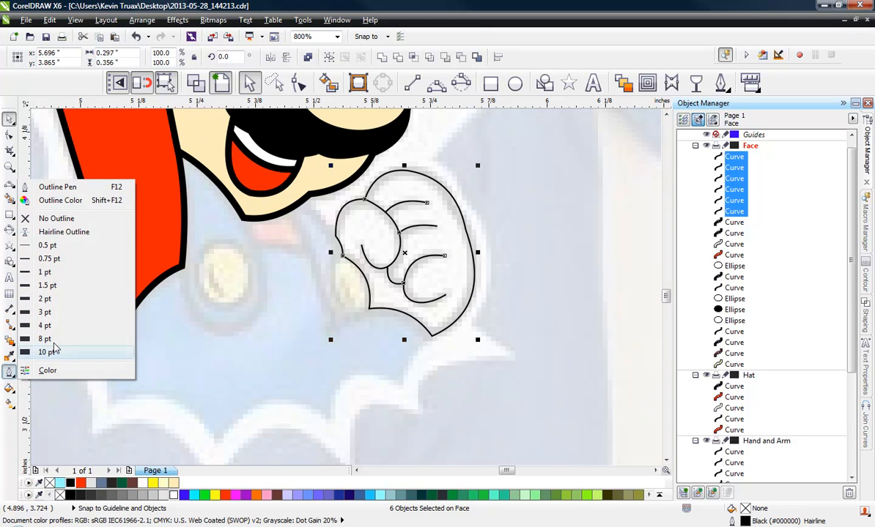
left_click(57, 254)
left_click(532, 252)
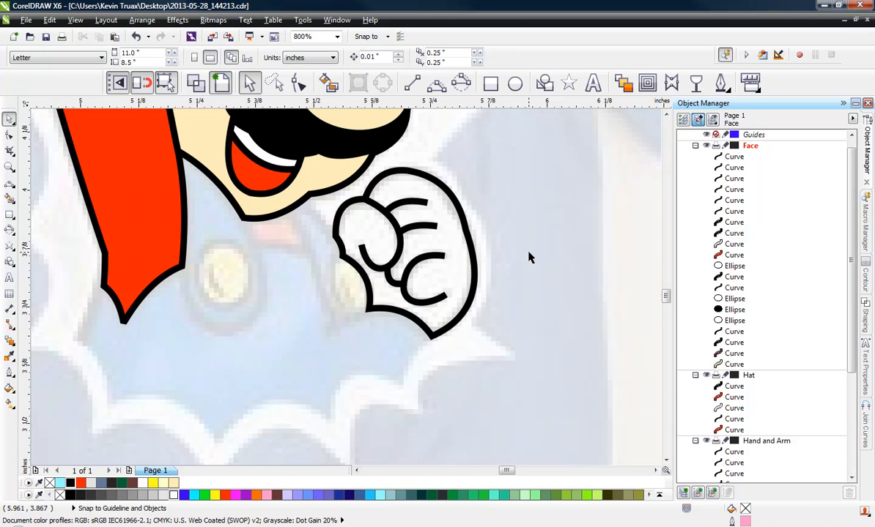
Step: Adjust both control handles of the large rounded finger's curve so it is fuller and meets the small connecting curve below
scroll(358, 188, "up", 1)
left_click(369, 205)
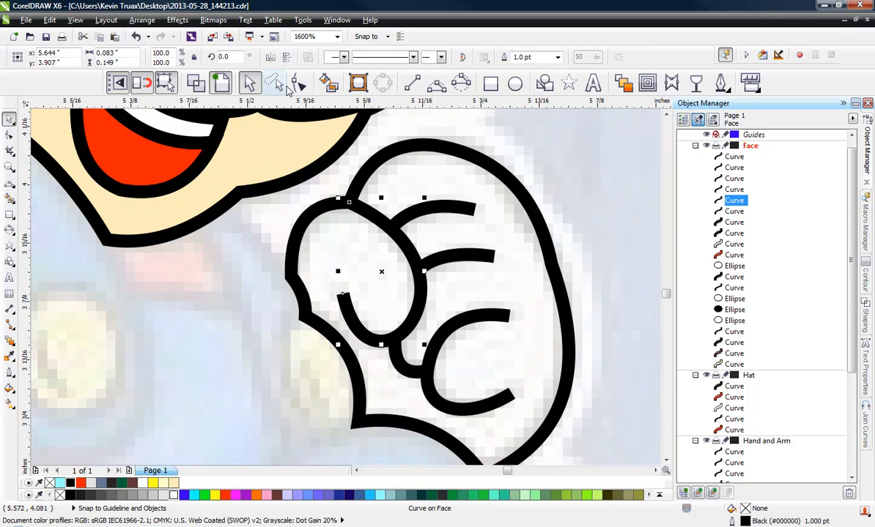
left_click(291, 83)
left_click(350, 201)
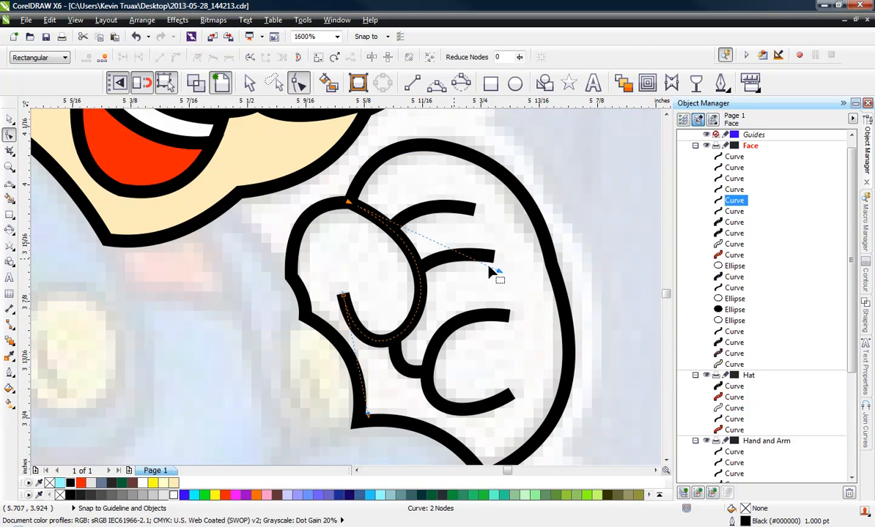
left_click_drag(499, 277, 503, 231)
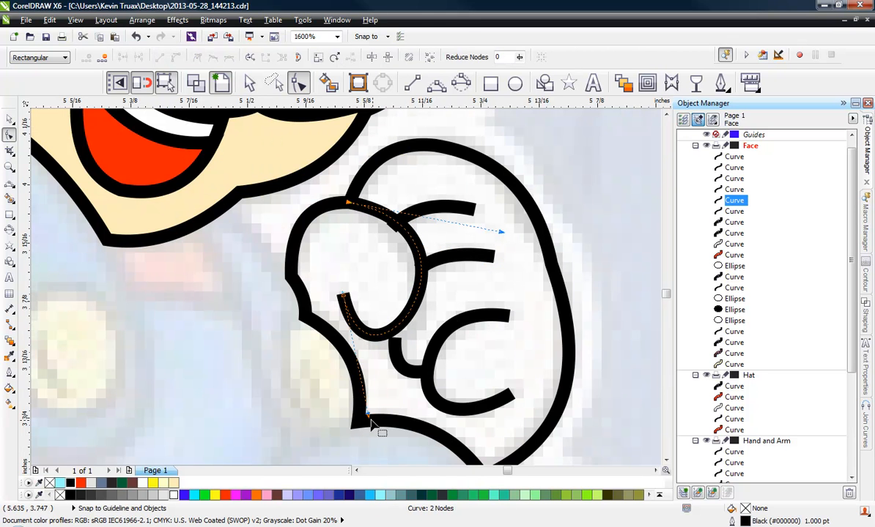
left_click_drag(368, 418, 384, 433)
mouse_move(502, 234)
left_mouse_down()
mouse_move(497, 246)
mouse_move(500, 239)
left_mouse_up()
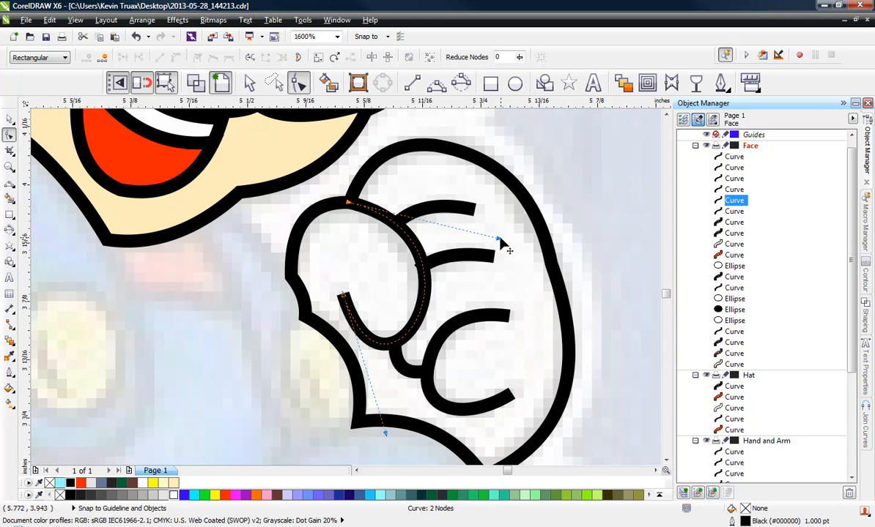
Step: Shift the middle finger crease slightly outward to x 5.73 in so its inner end sits on the large finger's outline
left_click(449, 257)
left_click(450, 261)
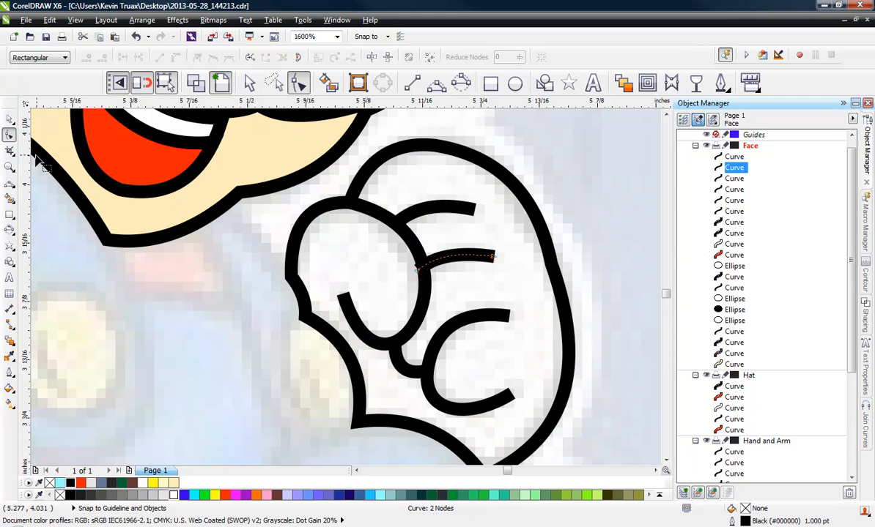
left_click(9, 119)
left_click(390, 209)
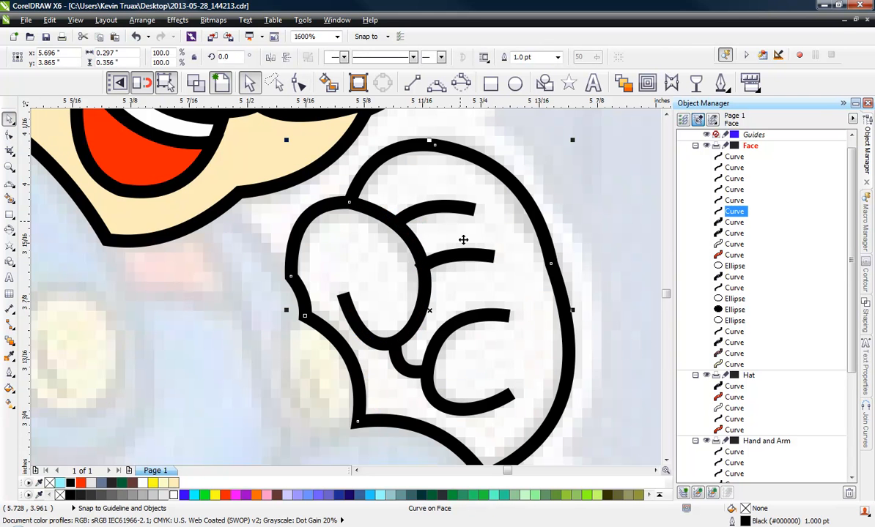
left_click(476, 258)
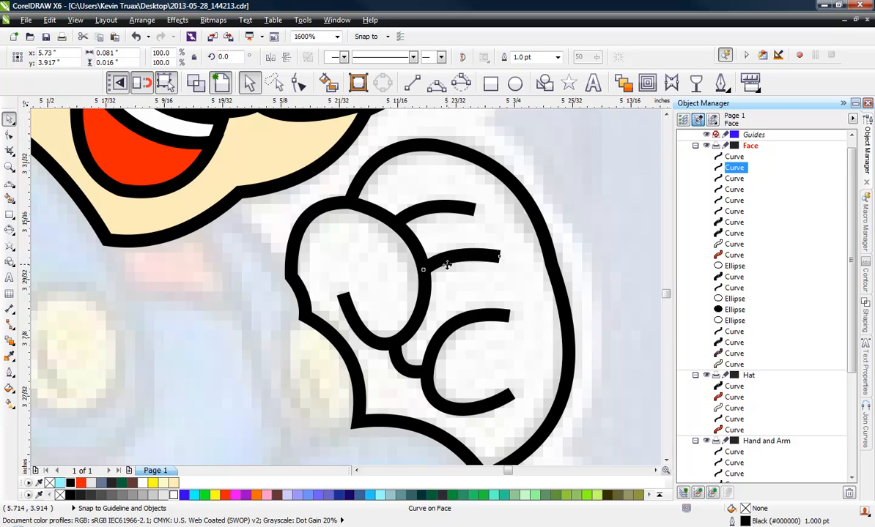
Step: Clear the selection and draw a 3-point curve about 0.07 in wide and 0.15 in tall along the body's lower-left edge below the red arm
scroll(447, 266, "up", 1)
scroll(439, 259, "down", 2)
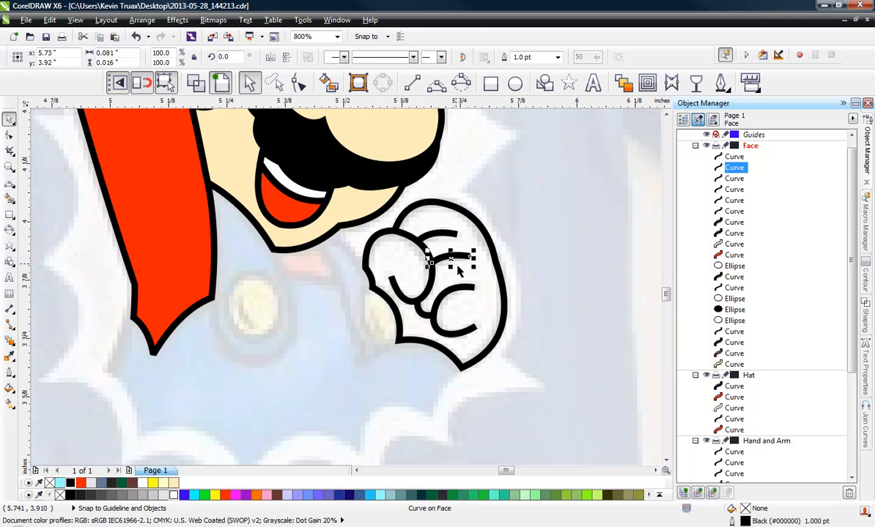
left_click(459, 269)
left_click(513, 271)
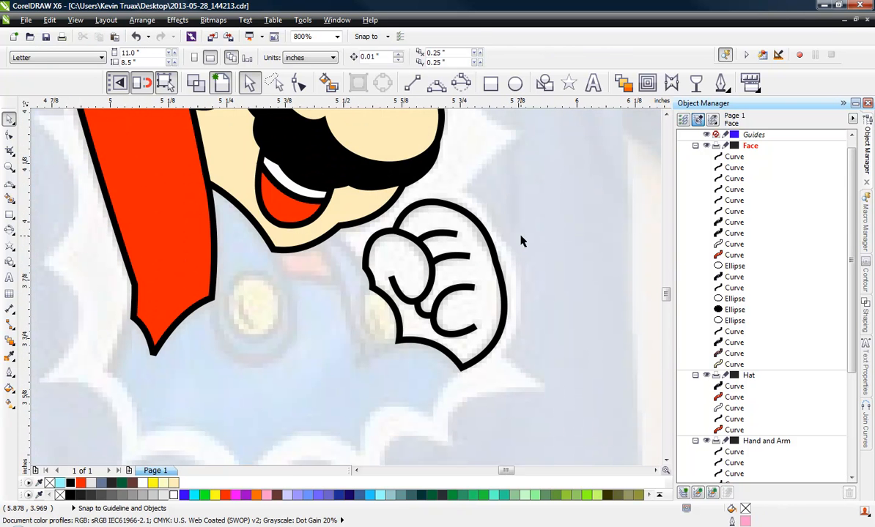
scroll(434, 282, "down", 1)
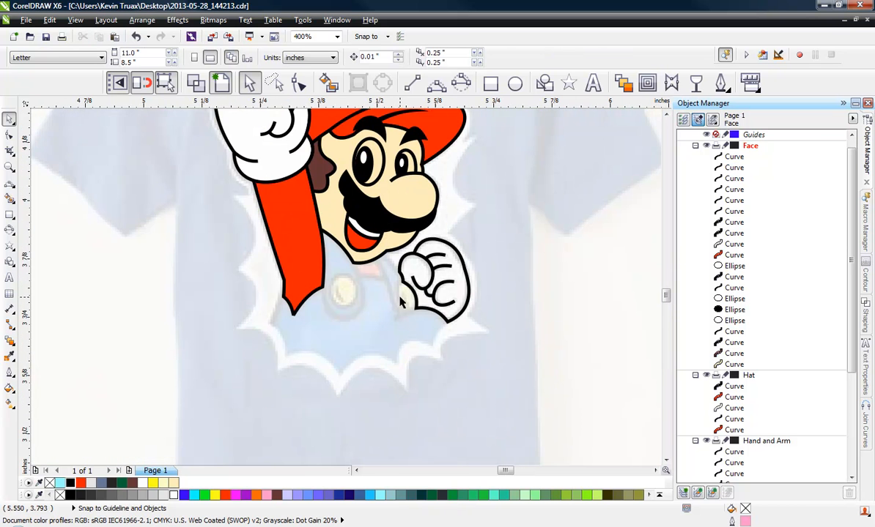
scroll(400, 296, "up", 1)
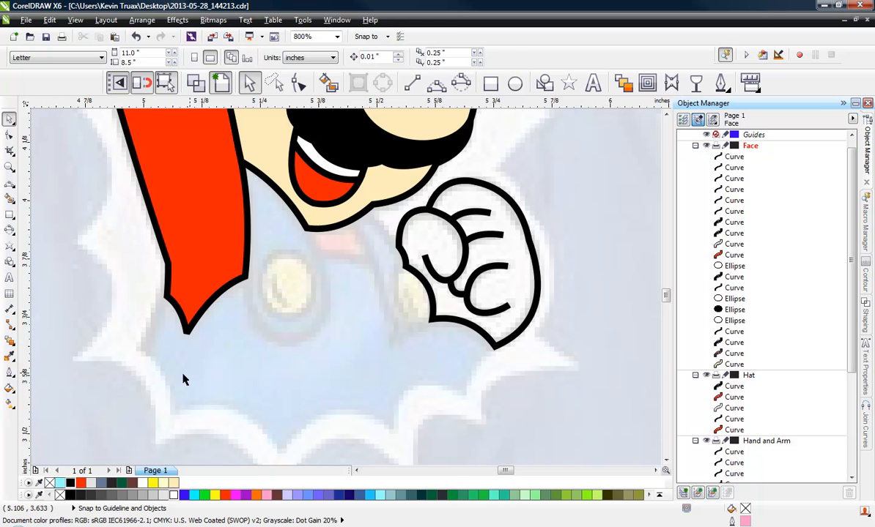
scroll(255, 326, "down", 1)
scroll(248, 327, "up", 1)
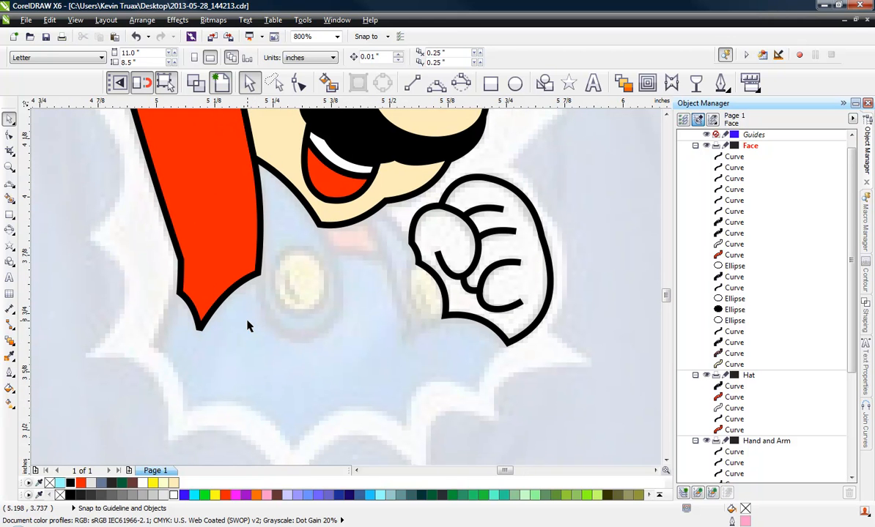
left_click(438, 84)
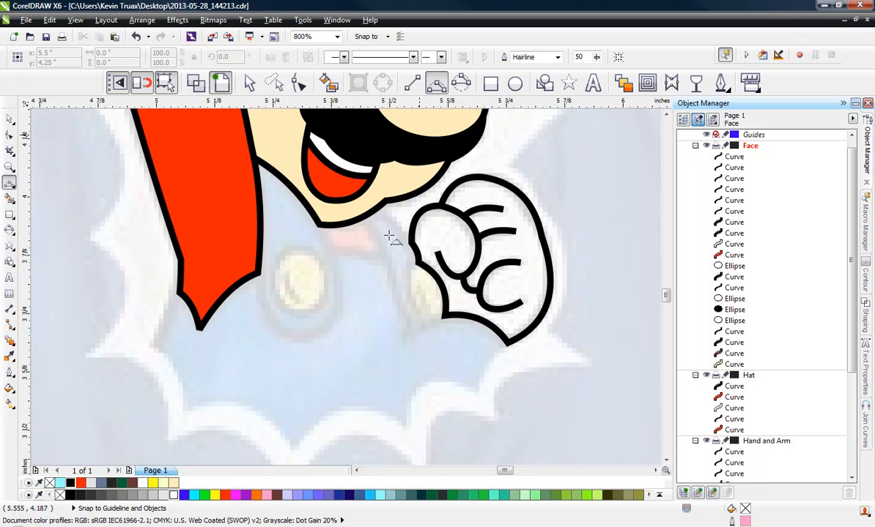
left_click_drag(152, 349, 186, 412)
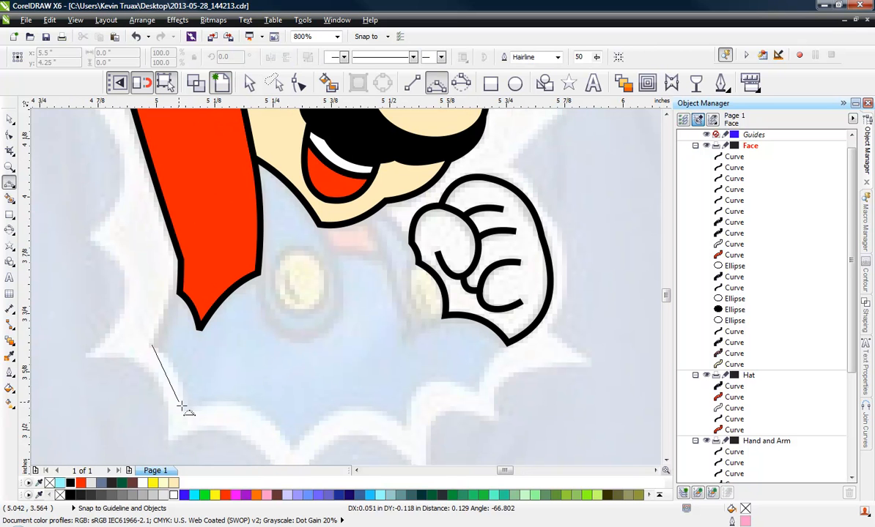
left_click(179, 378)
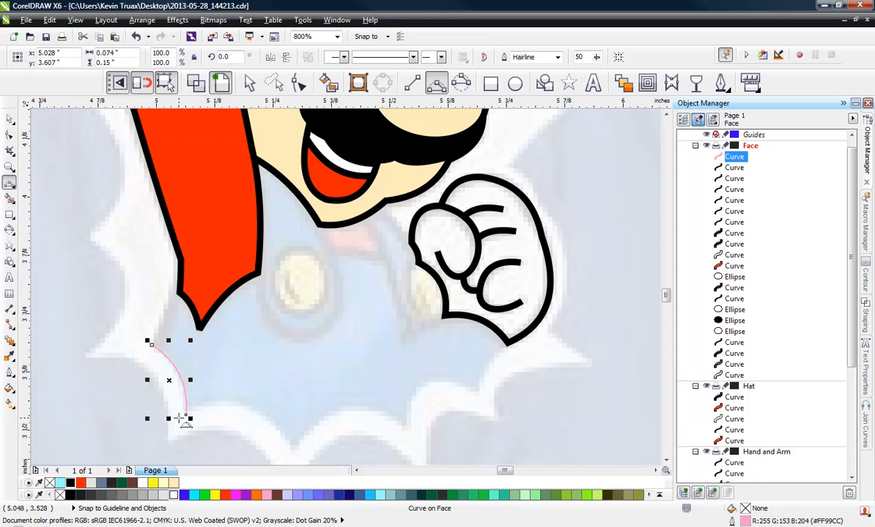
Step: Continue the curve with four scalloped arcs along the body's bottom edge, ending at the second fist's lower tip
left_click_drag(186, 414, 620, 390)
left_click(244, 404)
left_click(406, 424)
left_click(434, 388)
left_click(511, 344)
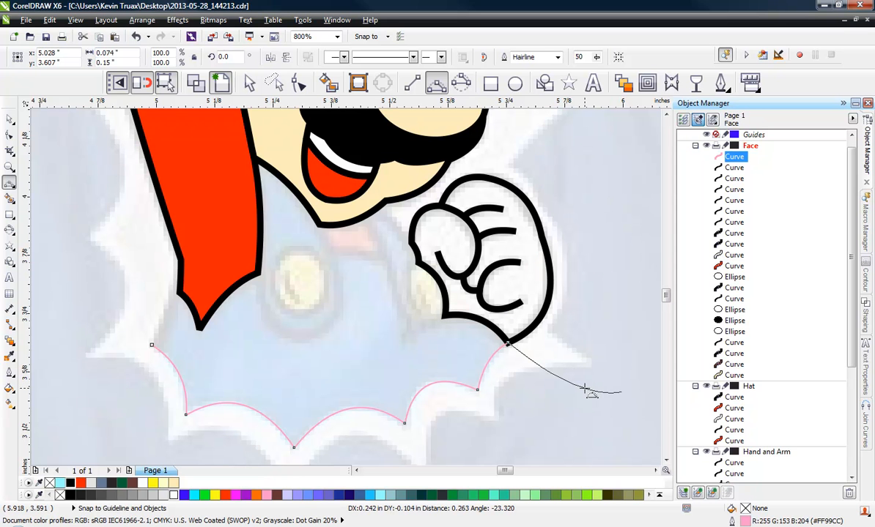
key("Escape")
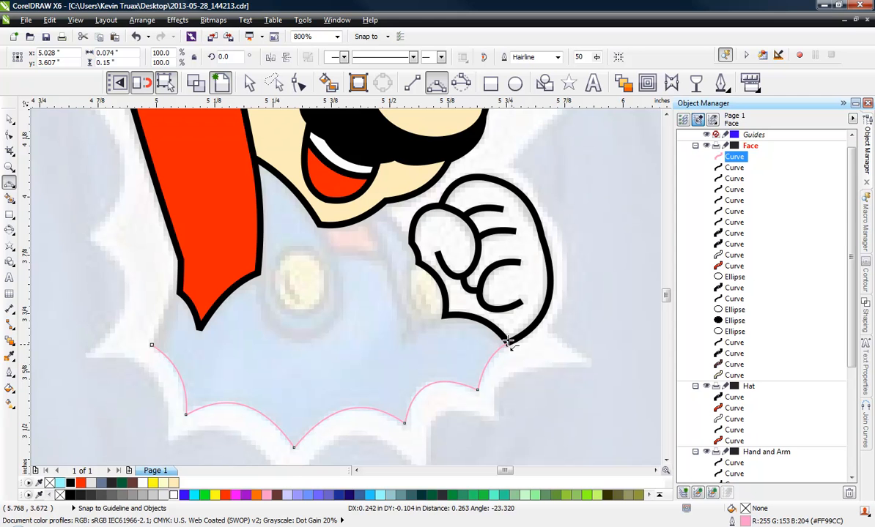
Step: Extend the body curve roughly through the second fist, past the chin and mouth, to a point inside the upper red arm
left_click_drag(508, 342, 394, 222)
left_click(532, 297)
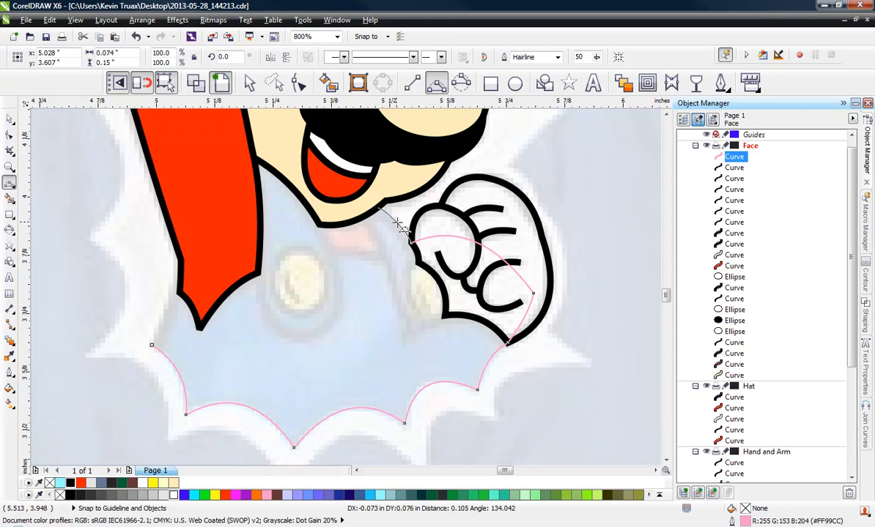
left_click(412, 240)
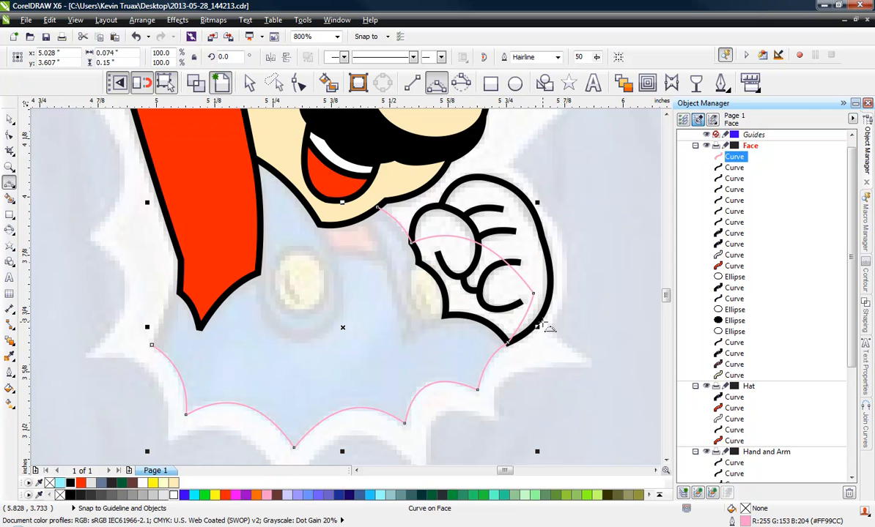
left_click(376, 207)
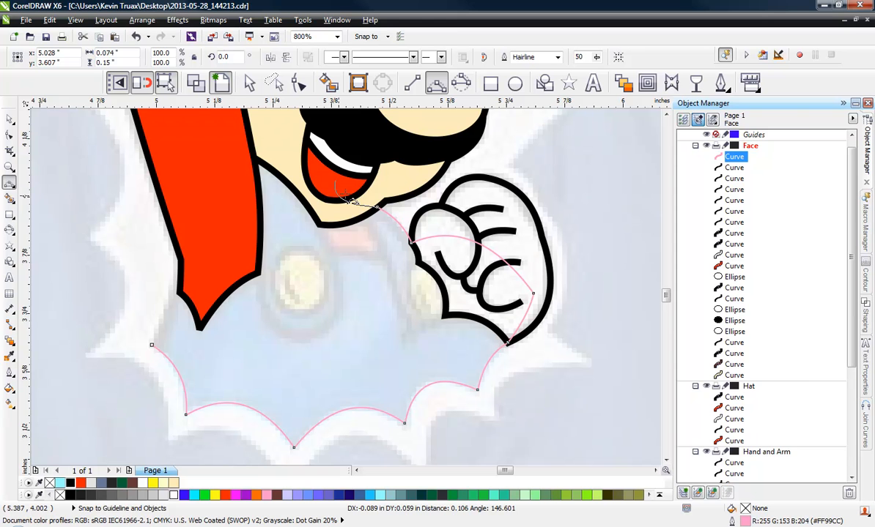
left_click(336, 180)
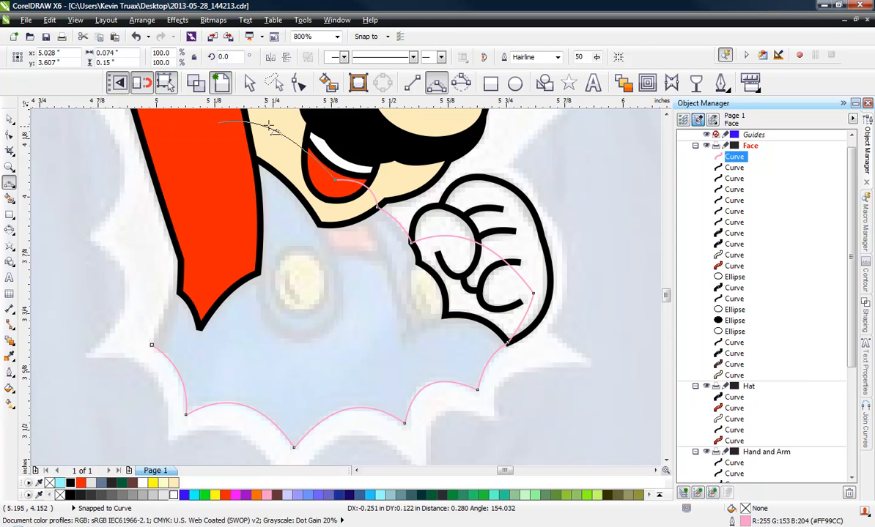
double_click(218, 122)
Step: Continue the body curve down inside the red arm to the arm's lower-left corner and close it at its starting point
left_click(217, 123)
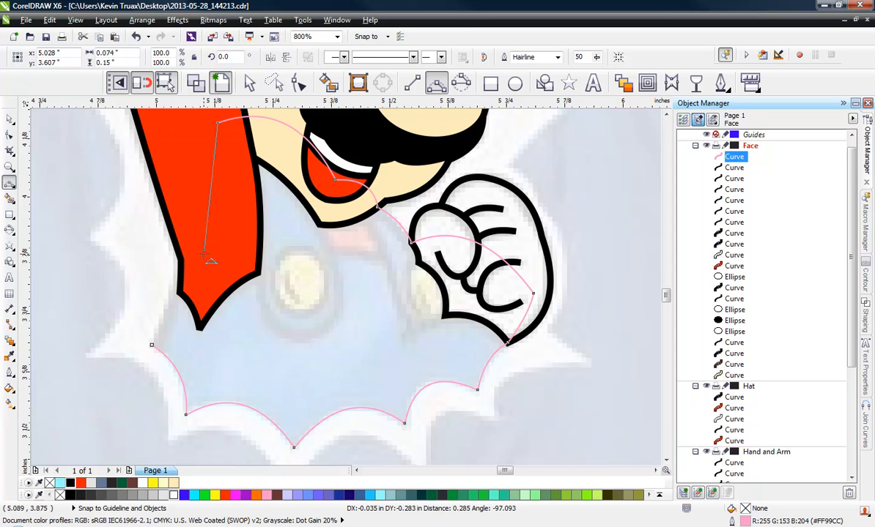
left_click_drag(210, 276, 206, 196)
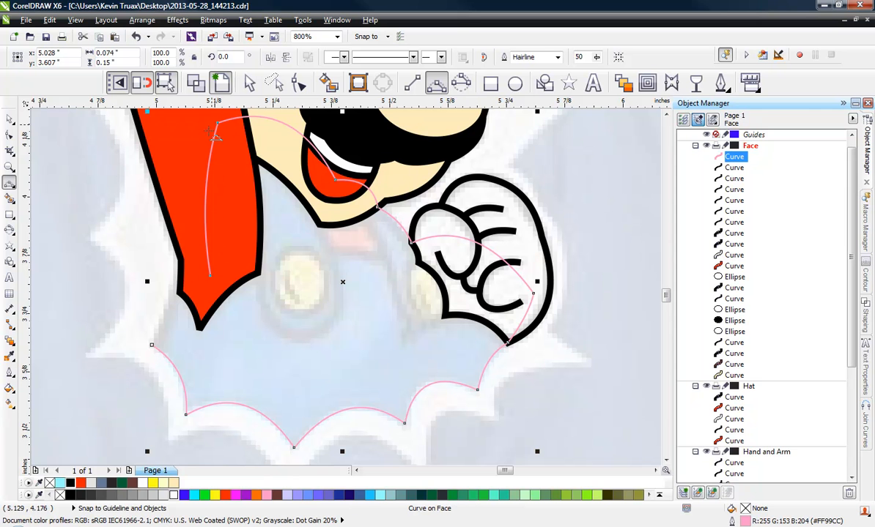
mouse_move(210, 276)
left_mouse_down()
mouse_move(179, 293)
mouse_move(195, 290)
left_mouse_up()
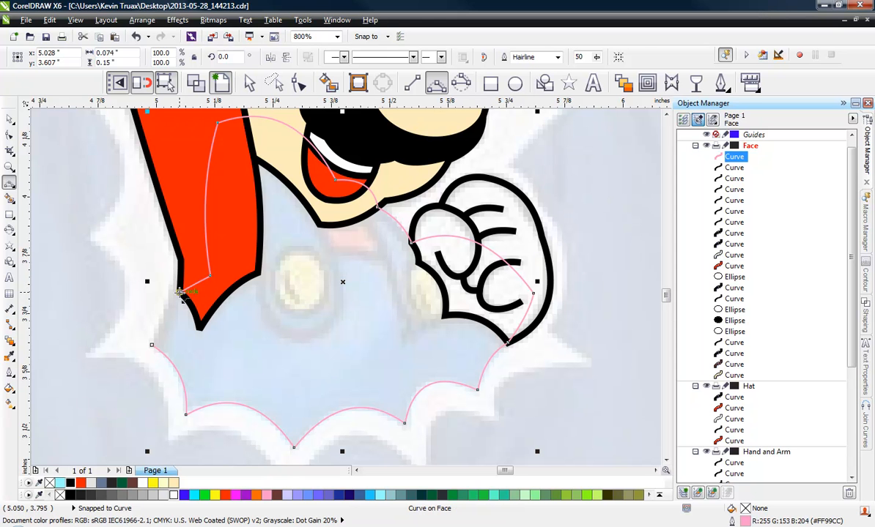
mouse_move(152, 345)
left_mouse_down()
mouse_move(180, 292)
mouse_move(165, 341)
left_mouse_up()
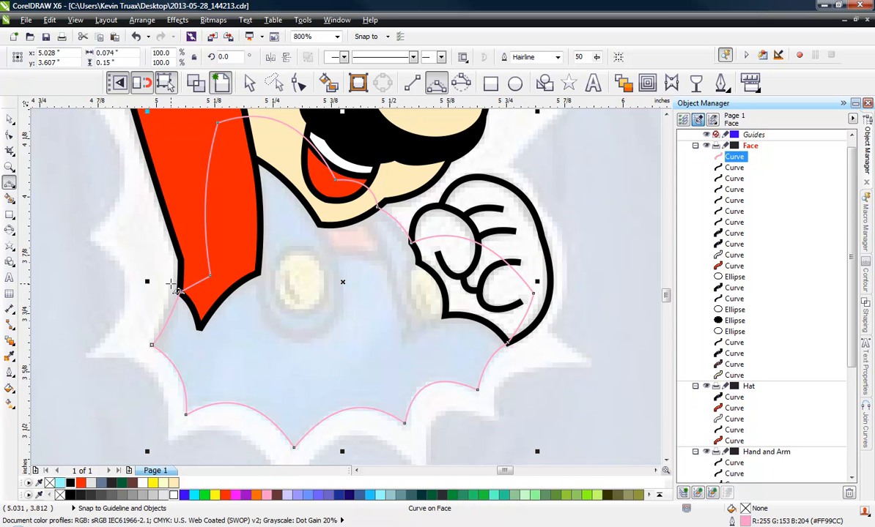
Step: Give the closed body shape a black 1 pt outline and clear the selection
right_click(70, 484)
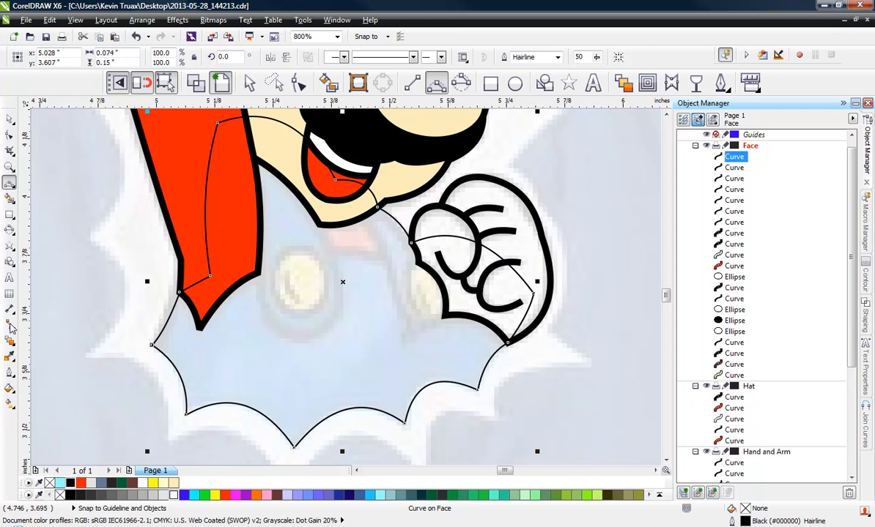
left_click(11, 372)
left_click(9, 356)
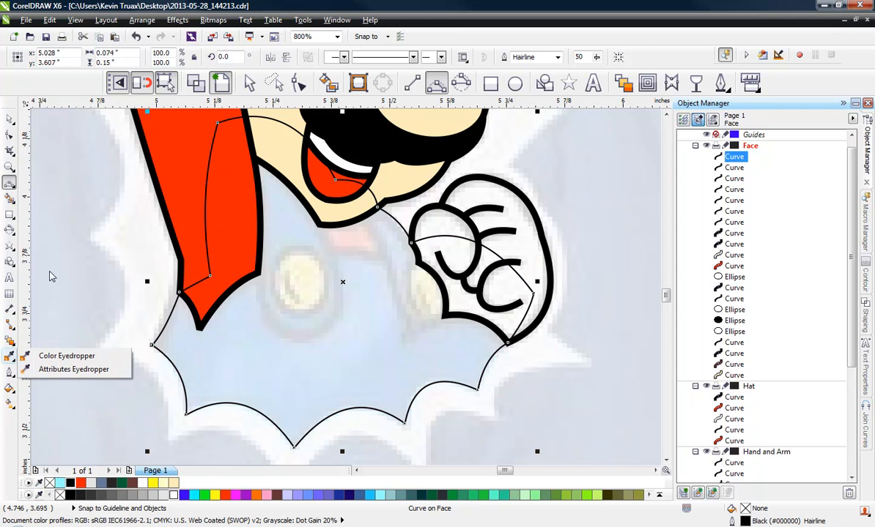
left_click(10, 372)
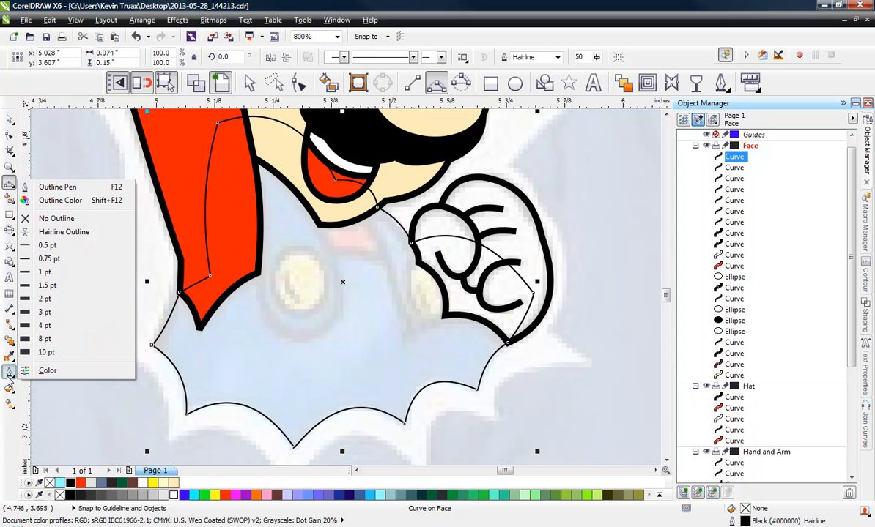
left_click(50, 258)
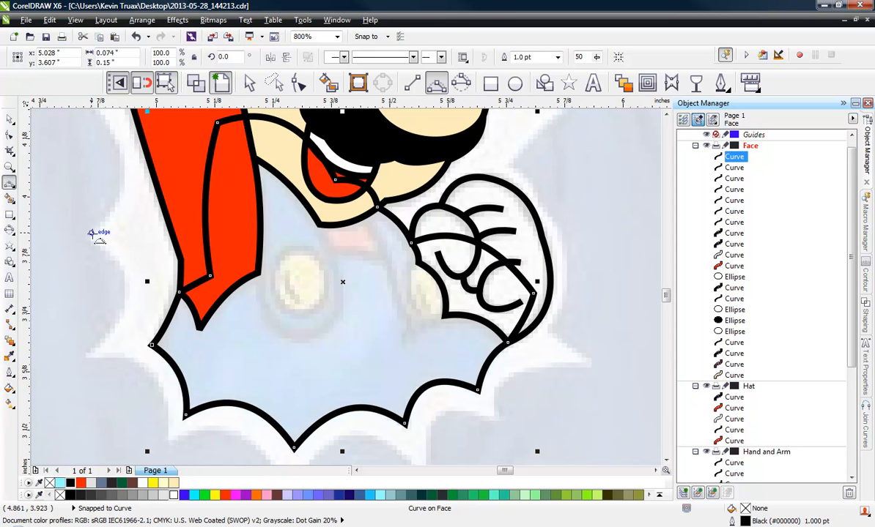
left_click(10, 121)
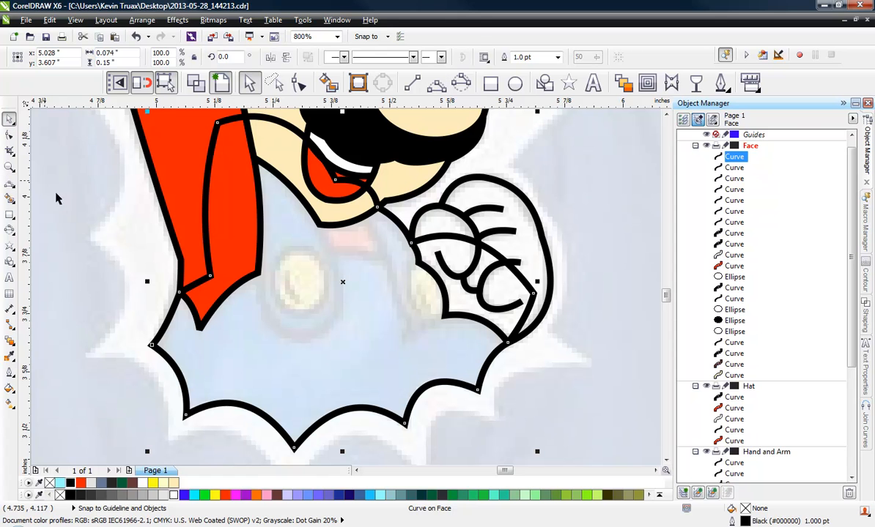
left_click(64, 203)
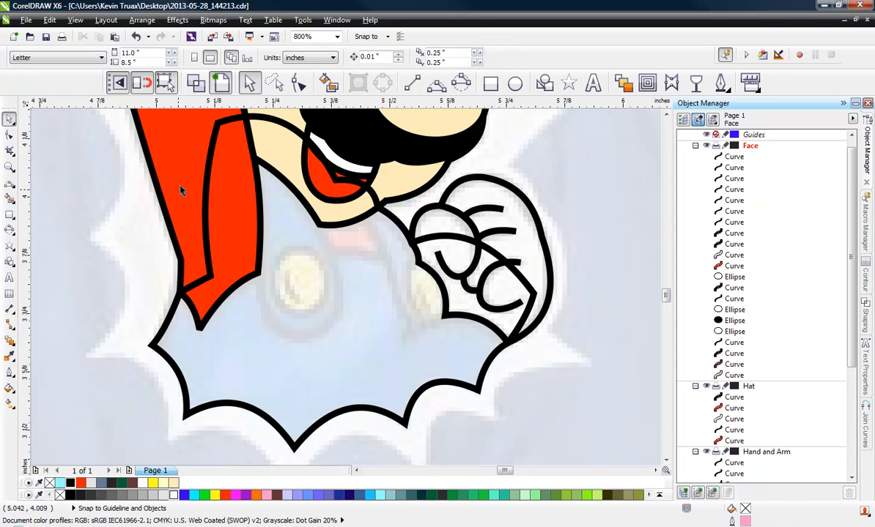
Step: Trim the body shape with the red arm, keeping the arm as the original source object
left_click(189, 154)
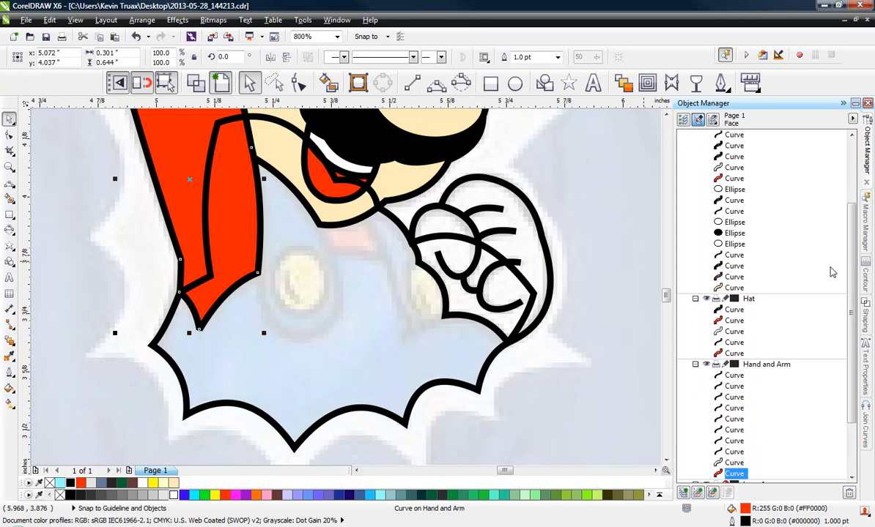
left_click(872, 325)
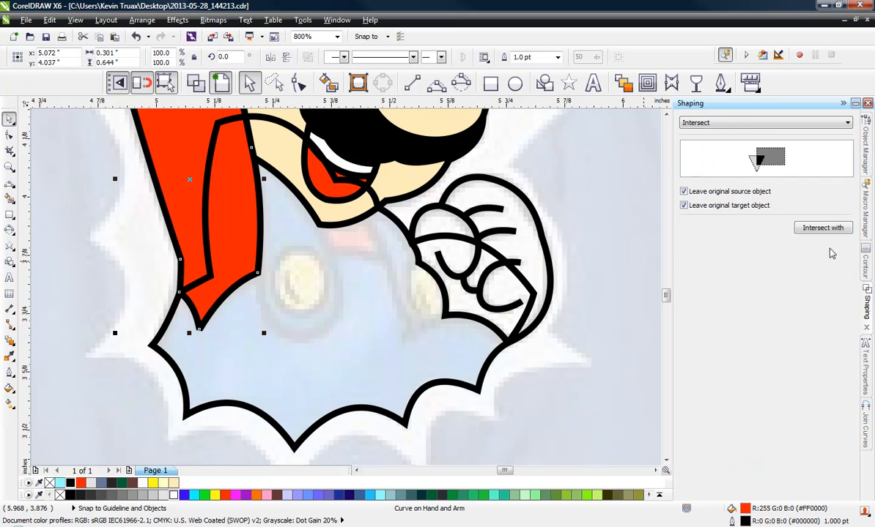
left_click(762, 123)
left_click(736, 138)
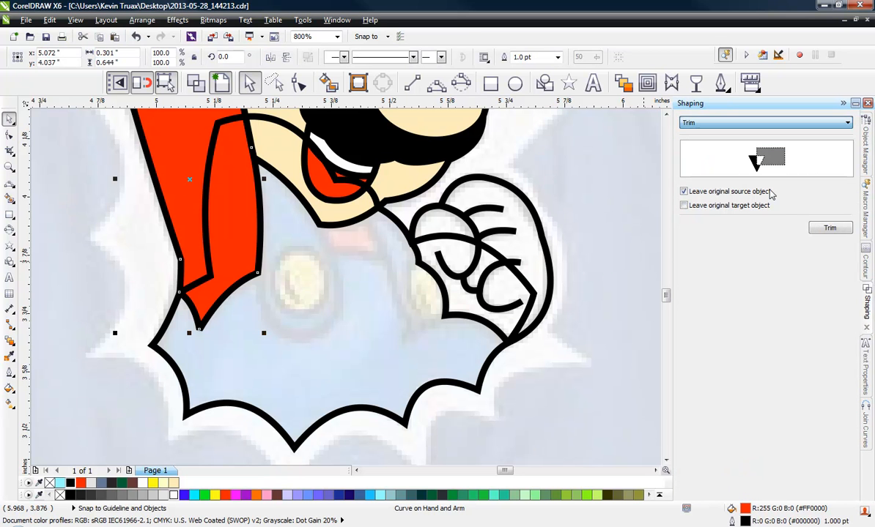
left_click(828, 229)
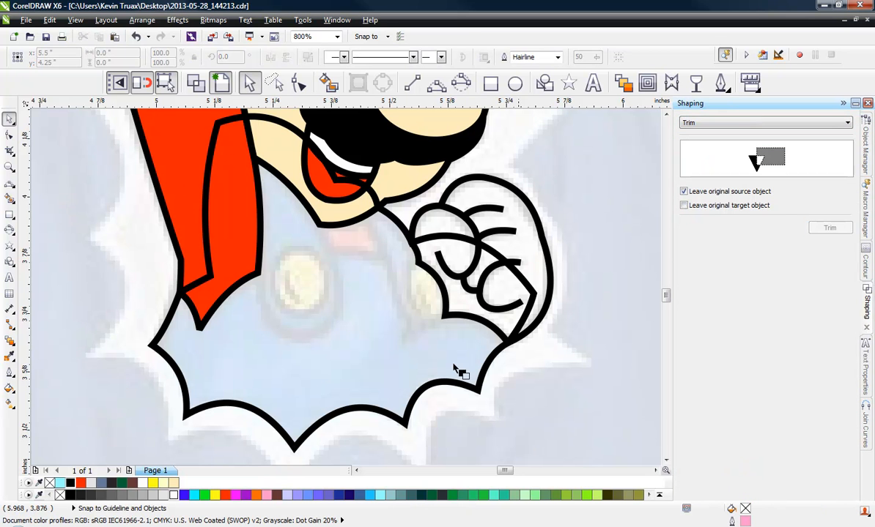
left_click(242, 405)
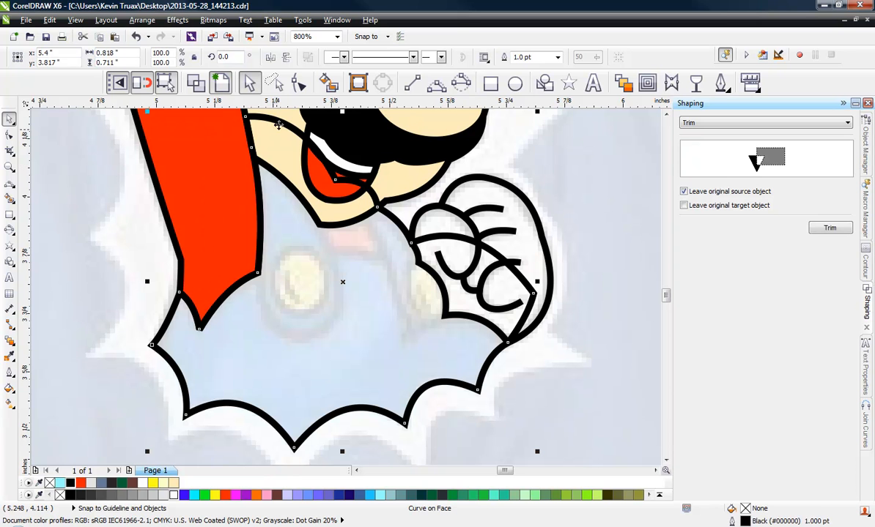
Step: Trim the body shape with the skin-coloured face shape, keeping the face
left_click(431, 124)
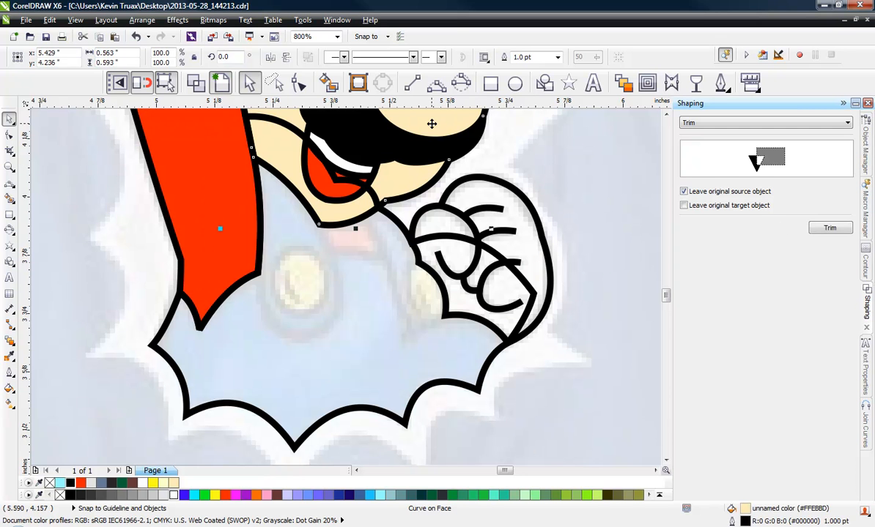
left_click(829, 227)
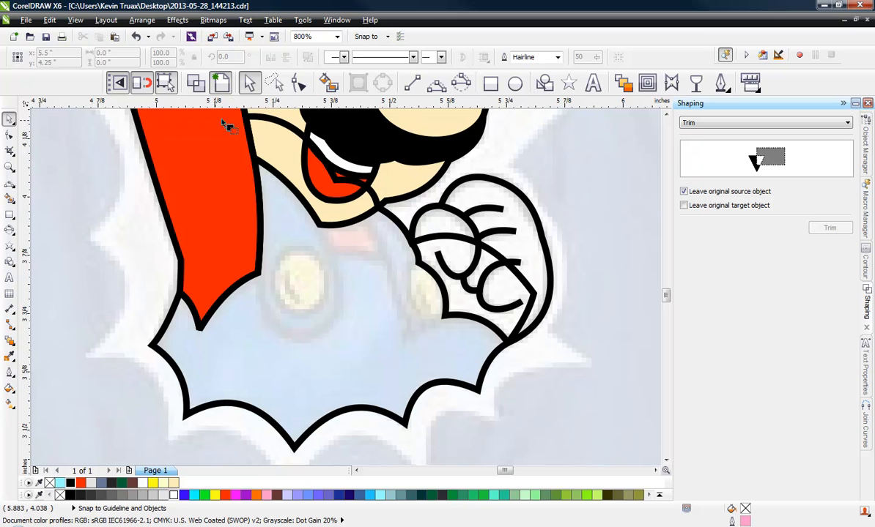
left_click(272, 121)
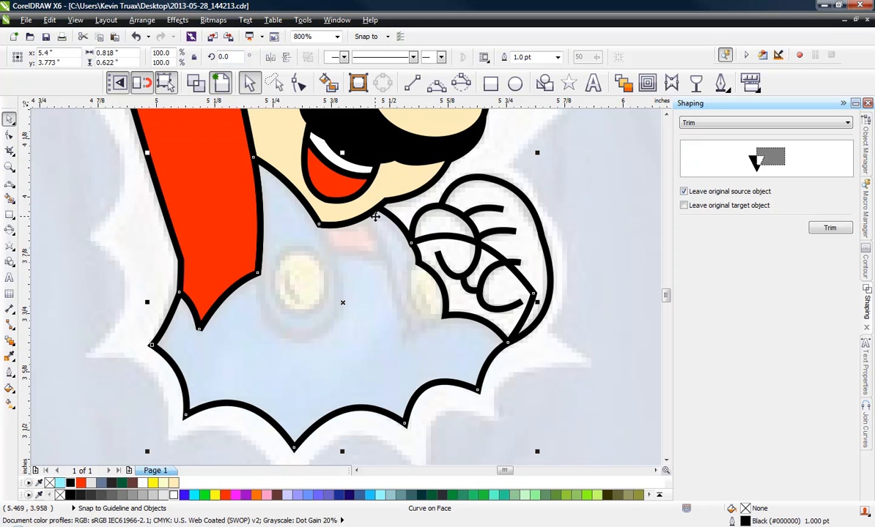
Step: Trim the body shape with the second fist's outer outline, keeping the fist
left_click(607, 292)
left_click(548, 257)
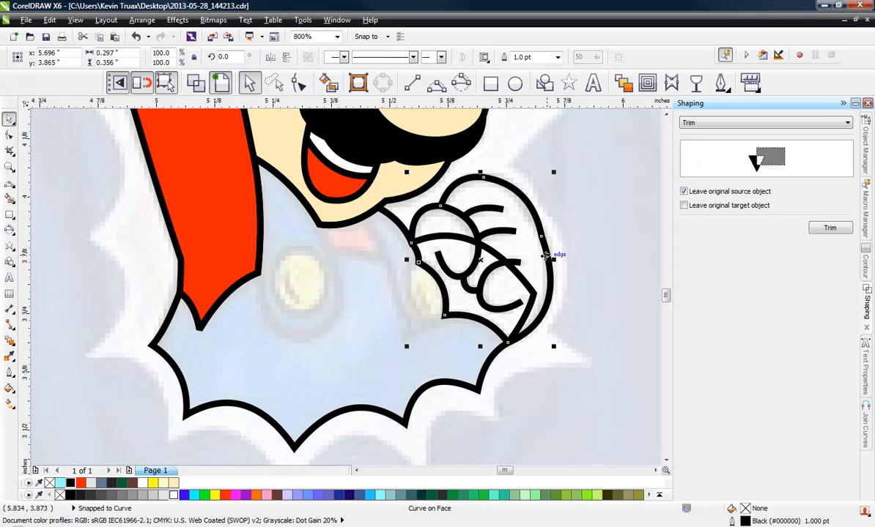
left_click(828, 231)
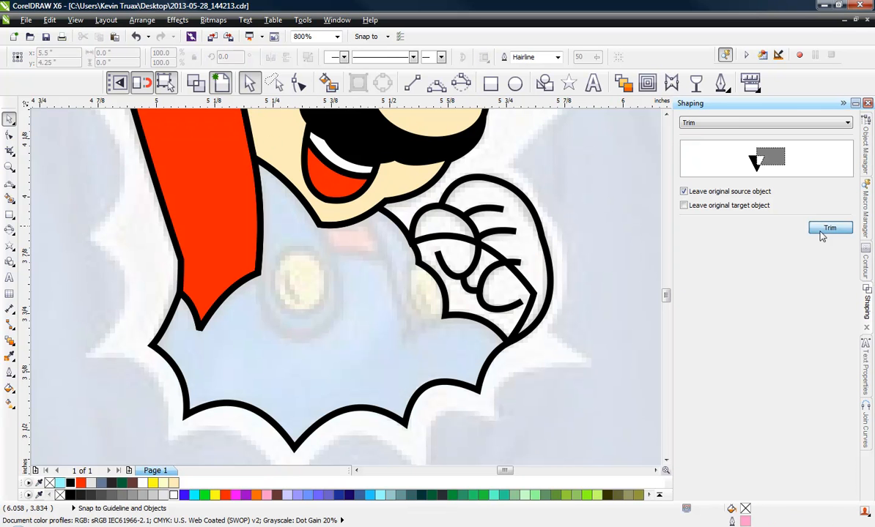
left_click(528, 289)
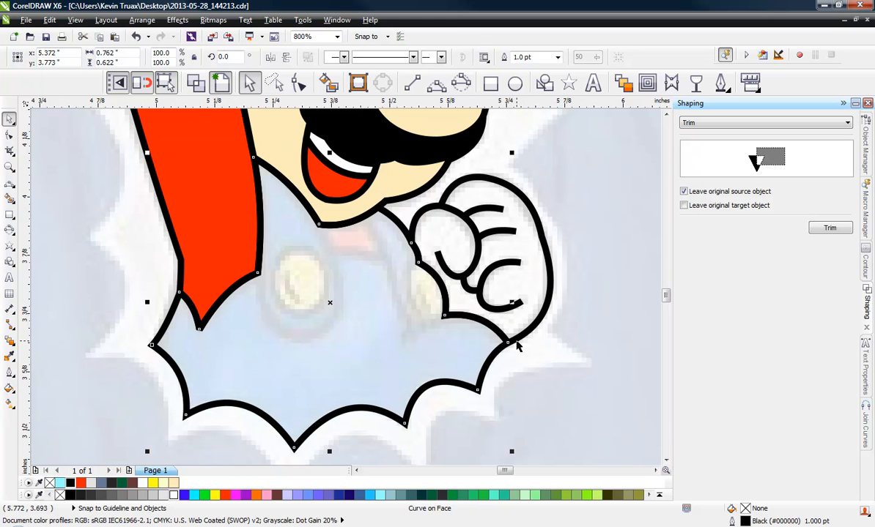
Step: Draw 3-point curves for the strap beside the second fist: a lower edge about 0.1 inch wide and an inner edge about 0.26 inch tall
left_click(565, 412)
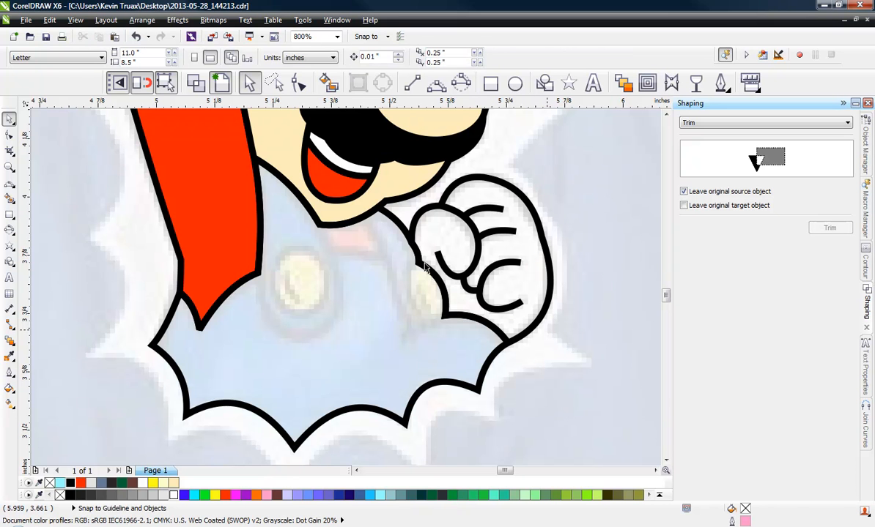
left_click(435, 83)
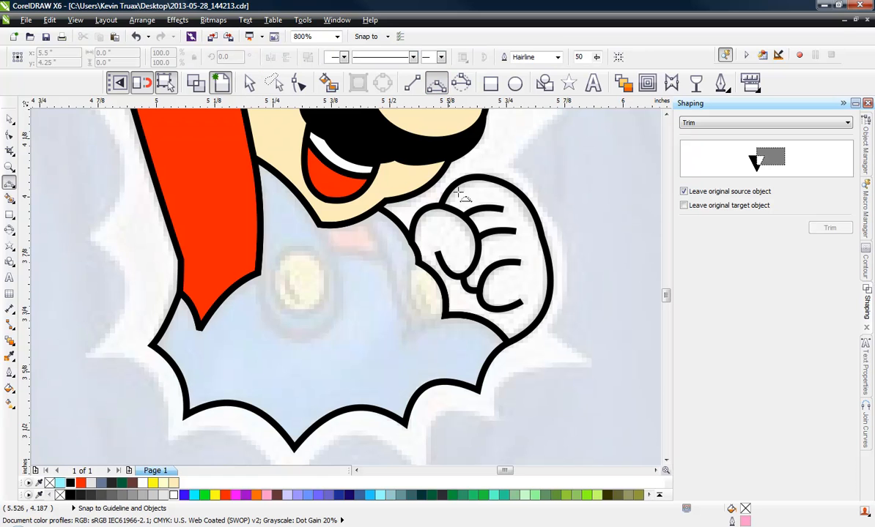
scroll(402, 283, "up", 2)
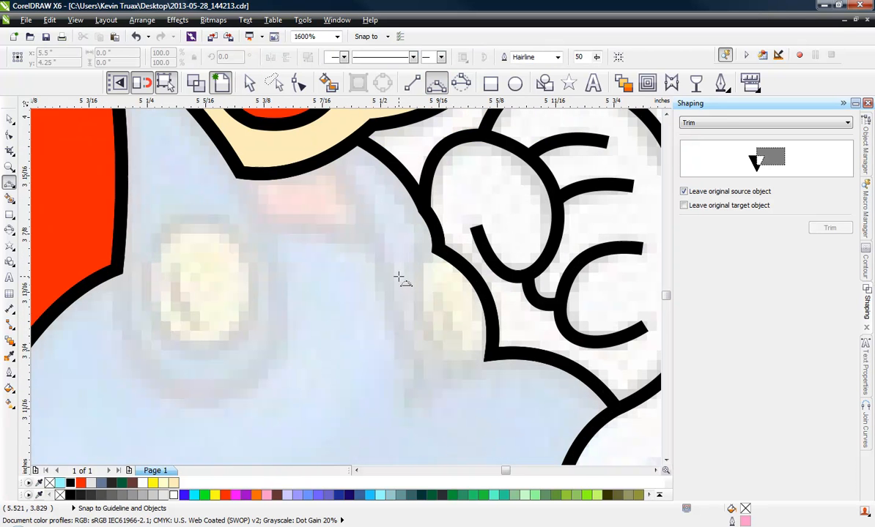
left_click(485, 358)
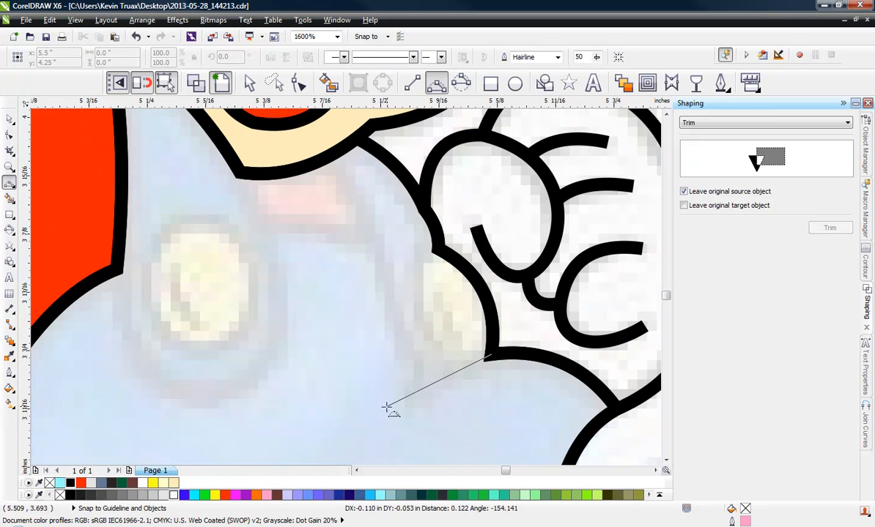
left_click(438, 381)
left_click(332, 156)
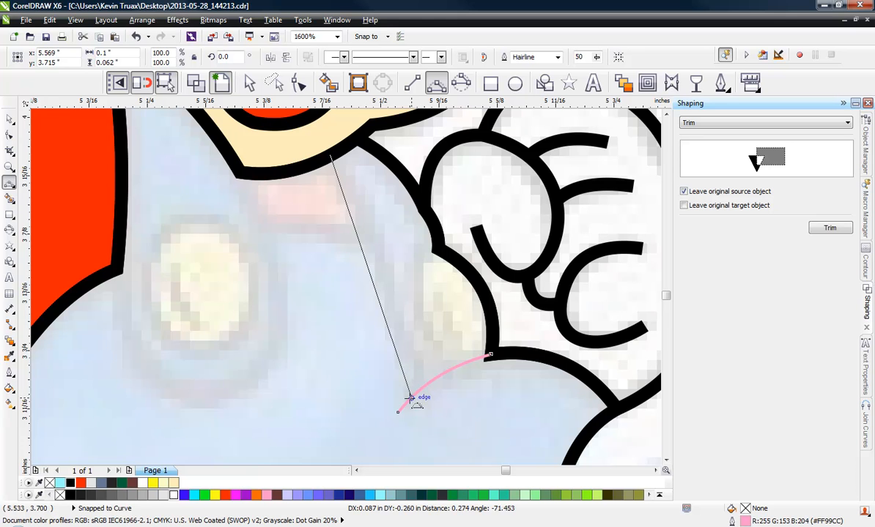
left_click_drag(409, 398, 387, 273)
Step: Draw the rounded overall strap beside the red arm as joined 3-point curves from the chin, around the button, to the arm's corner
left_click(240, 174)
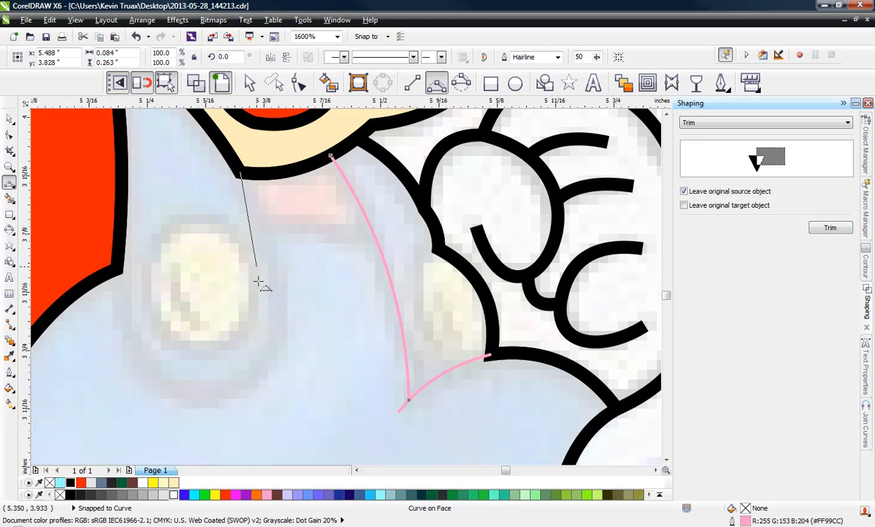
left_click(209, 398)
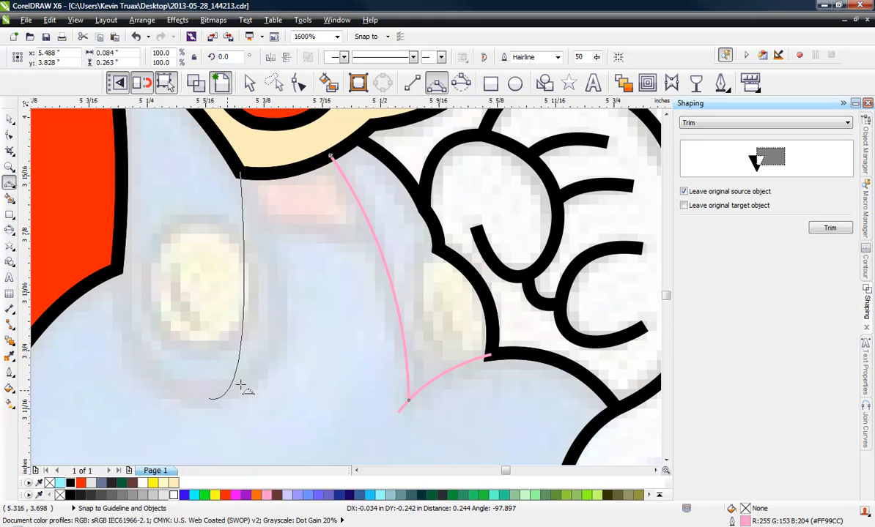
left_click(277, 344)
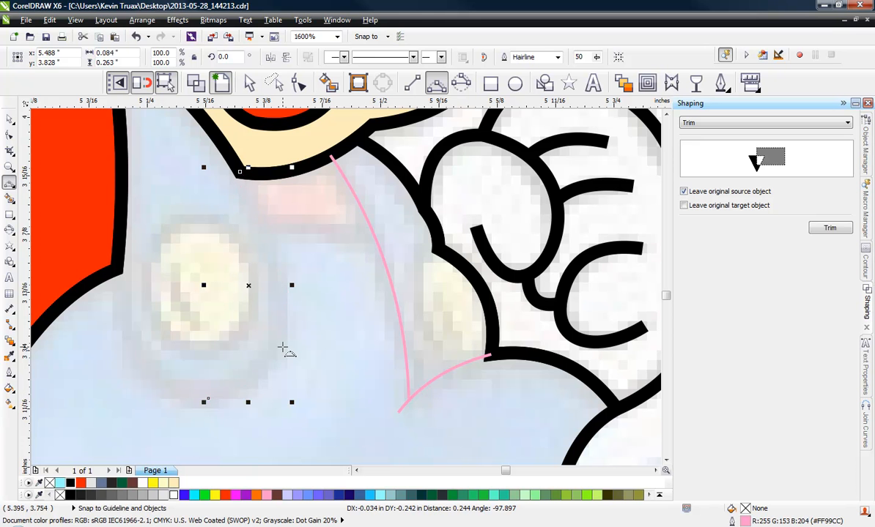
left_click(209, 399)
left_click(117, 271)
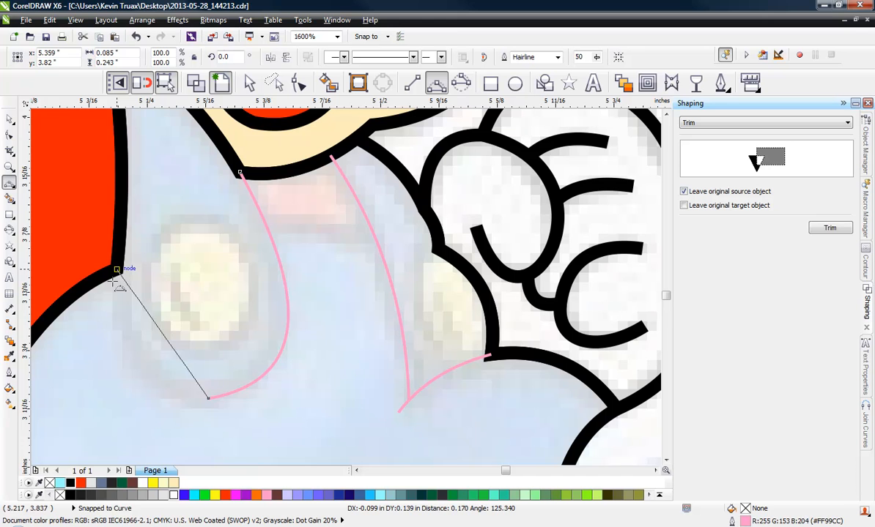
left_click(148, 382)
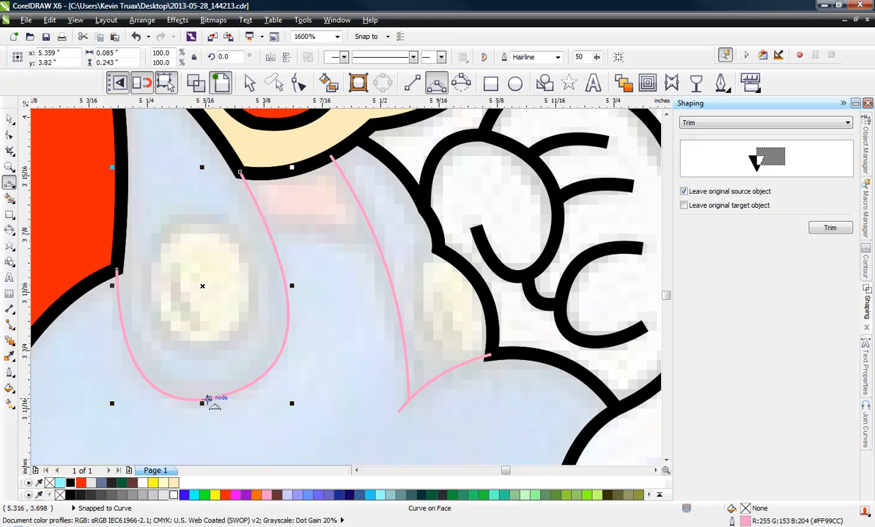
Step: Give the rounded strap curve beside the red arm a black 1 pt outline
right_click(71, 487)
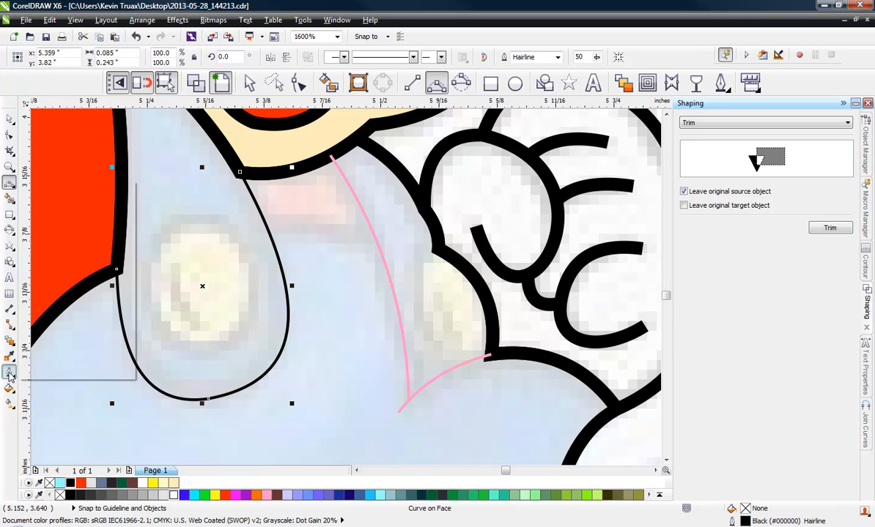
left_click(10, 372)
left_click(45, 272)
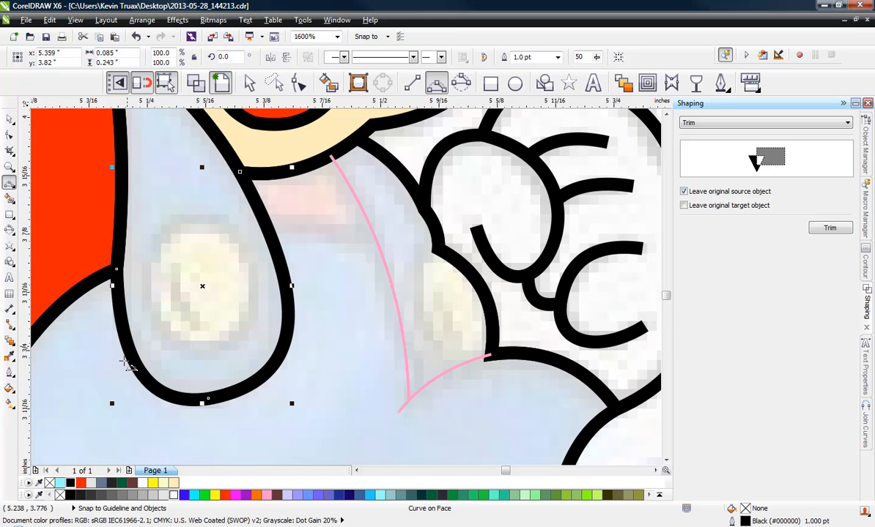
Step: Give both curves of the strap beside the second fist, the long inner edge and the short lower edge, a black 1 pt outline
left_click(9, 119)
left_click(383, 262)
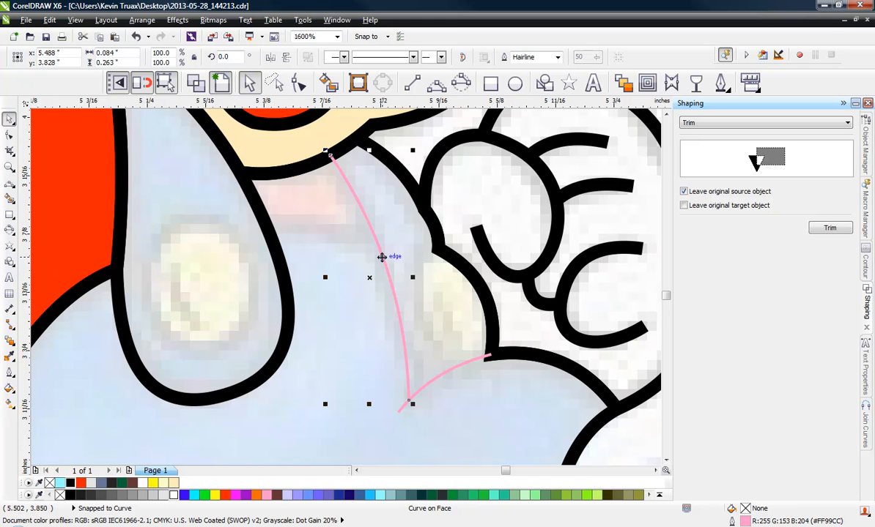
right_click(71, 484)
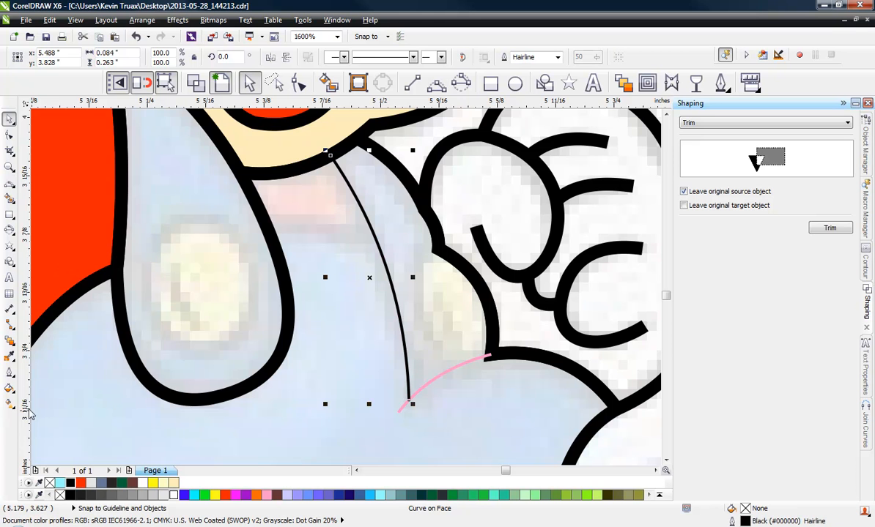
left_click(10, 374)
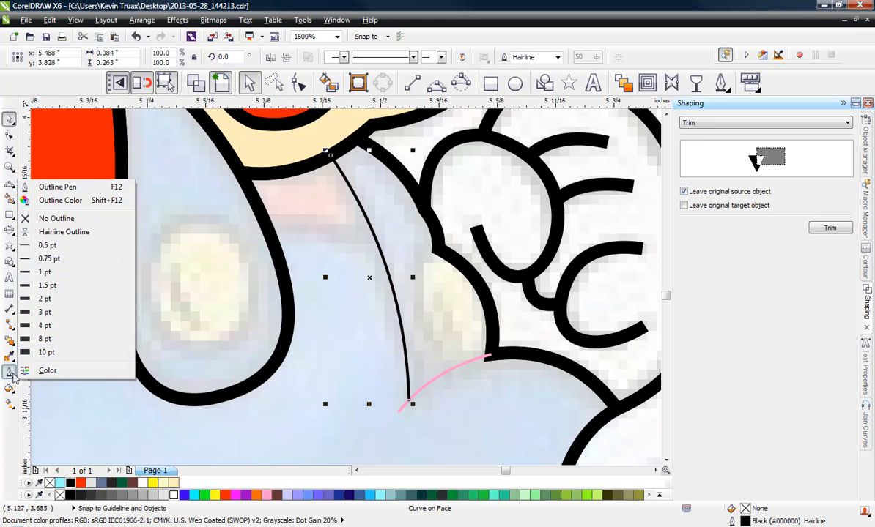
left_click(55, 274)
left_click(452, 369)
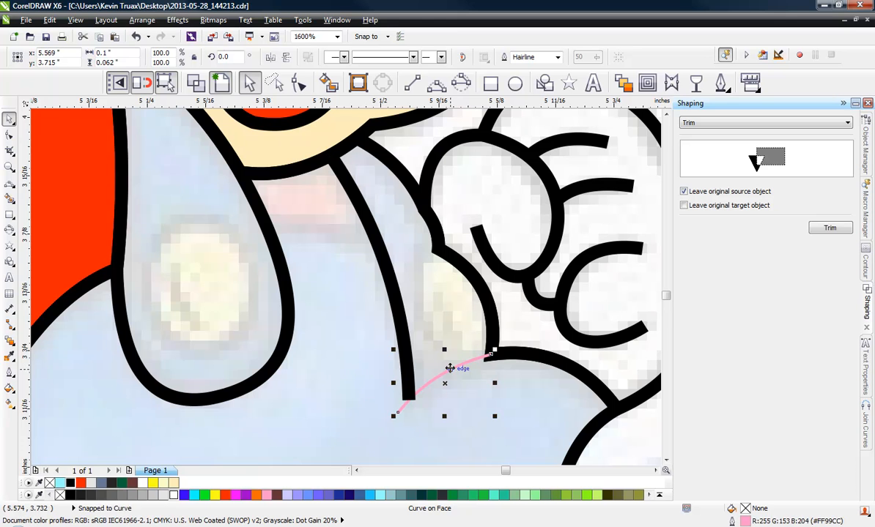
right_click(70, 483)
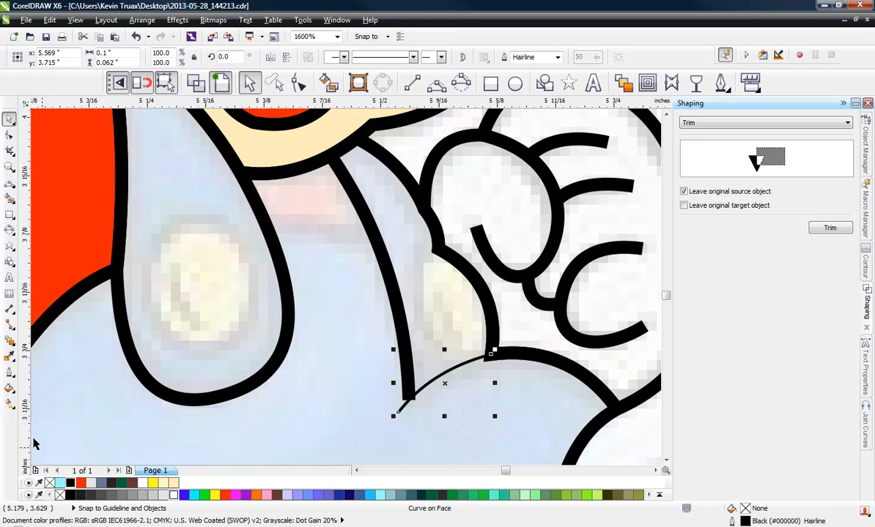
left_click(9, 375)
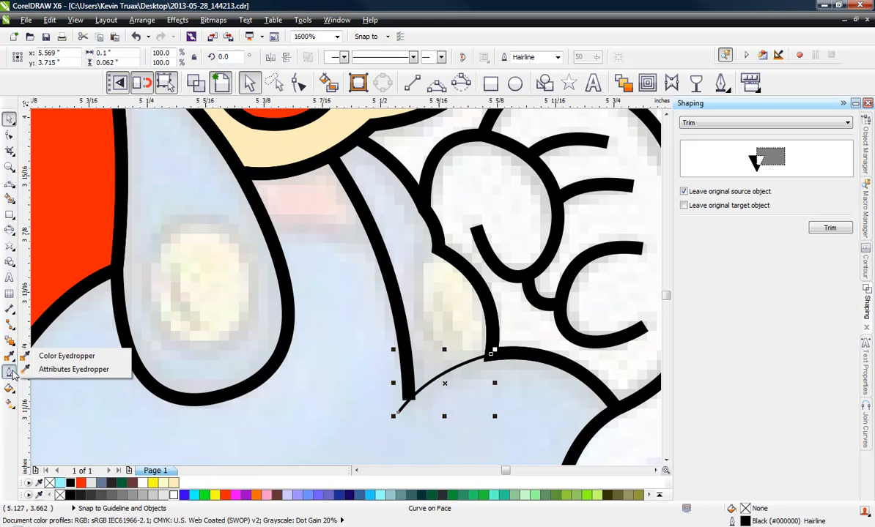
left_click(45, 272)
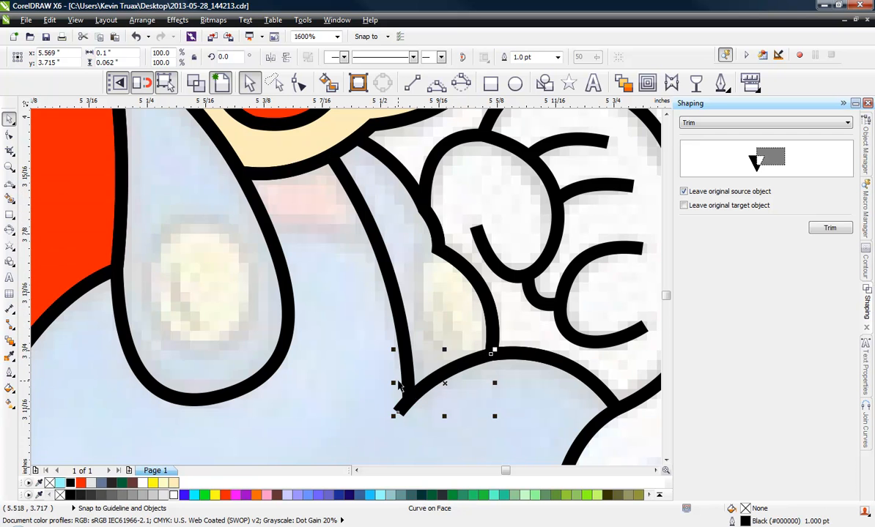
Step: Draw a 3-point curve about 0.04 by 0.13 inch along the inner side of the button beside the second fist
scroll(396, 362, "down", 2)
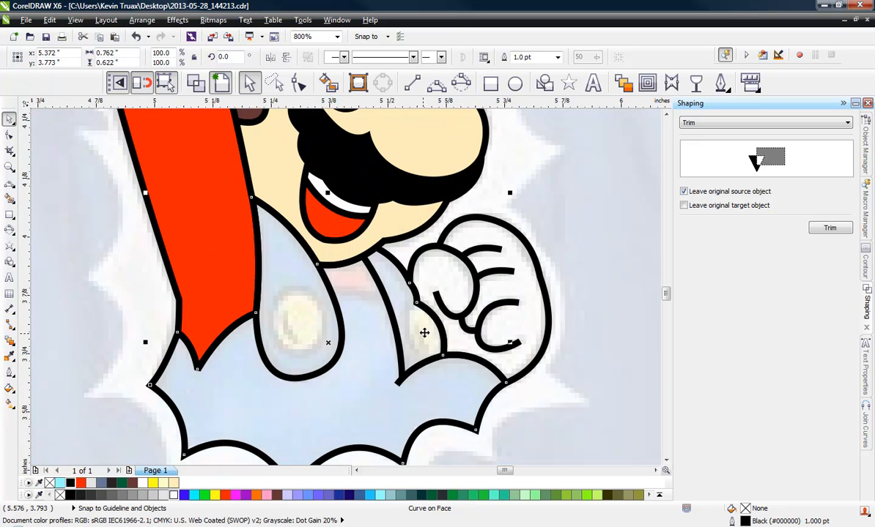
scroll(425, 333, "up", 1)
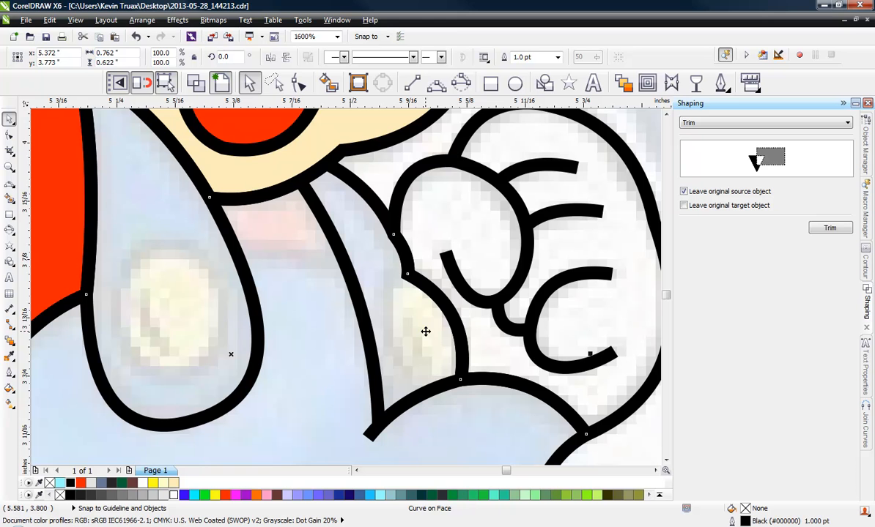
left_click(436, 82)
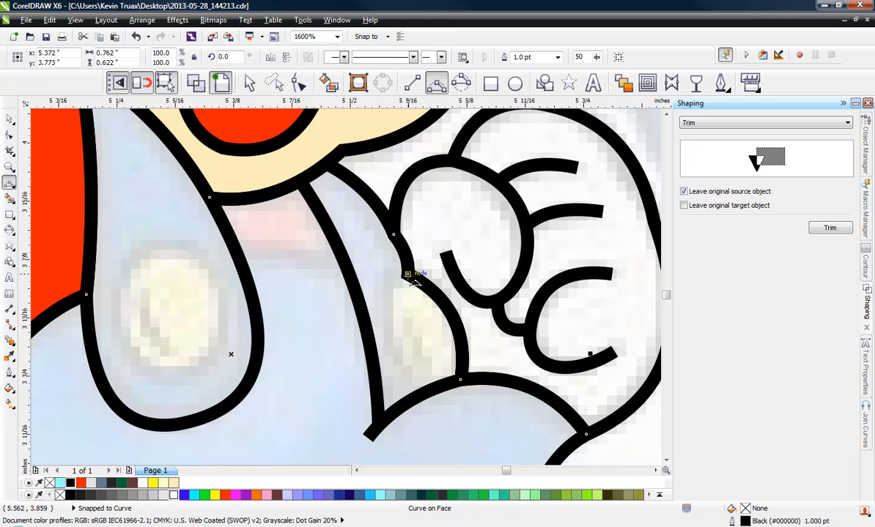
mouse_move(407, 275)
left_mouse_down()
mouse_move(400, 371)
mouse_move(416, 391)
mouse_move(430, 389)
mouse_move(416, 390)
mouse_move(421, 396)
left_mouse_up()
left_click(389, 332)
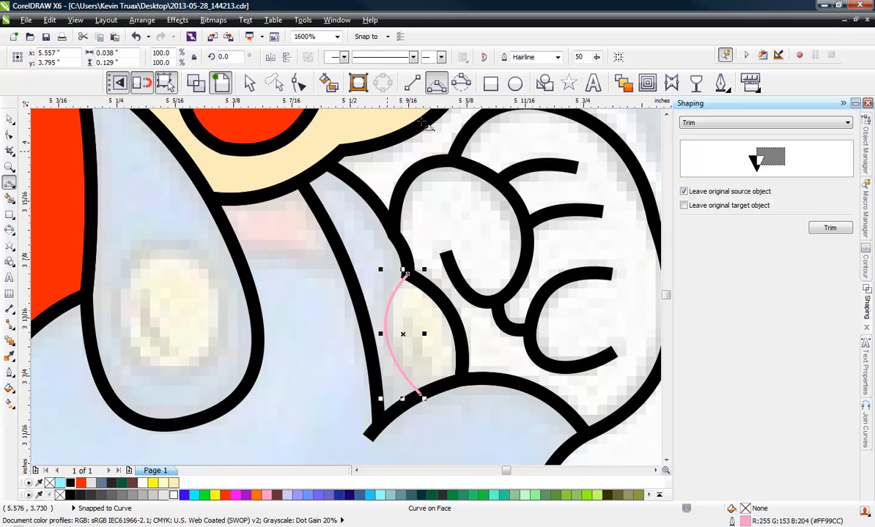
Step: Reshape the button curve with its node handles so that it bulges rounder toward the strap's inner edge
left_click(298, 84)
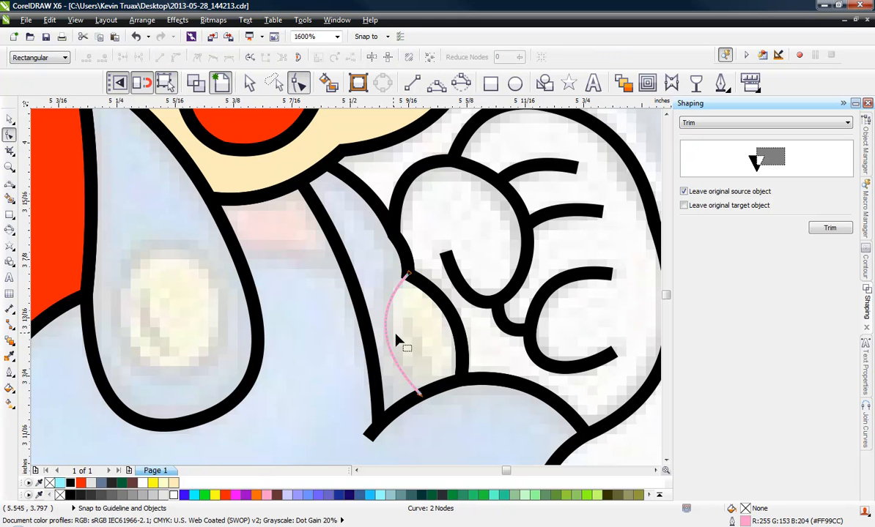
left_click(407, 282)
left_click_drag(376, 312, 358, 271)
left_click_drag(378, 354, 366, 377)
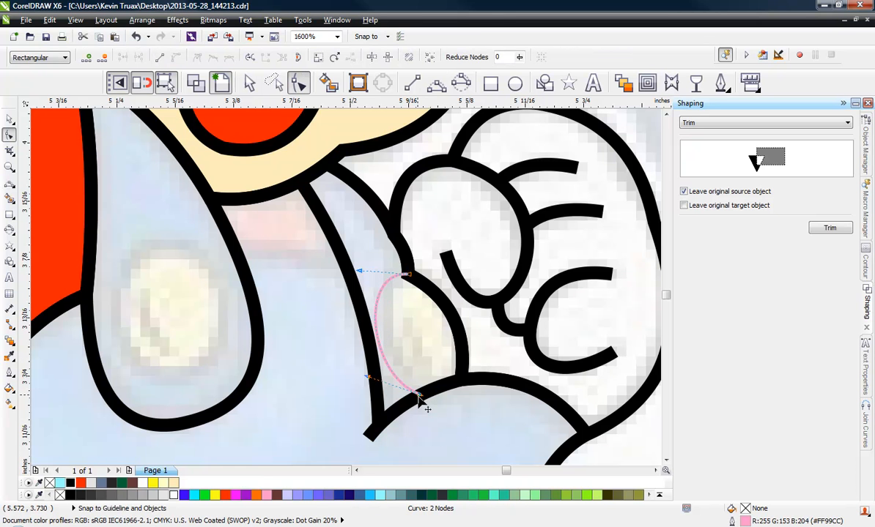
Step: Create the button beside the second fist with Smart Fill, then colour it yellow with a black 1 pt outline
left_click(327, 83)
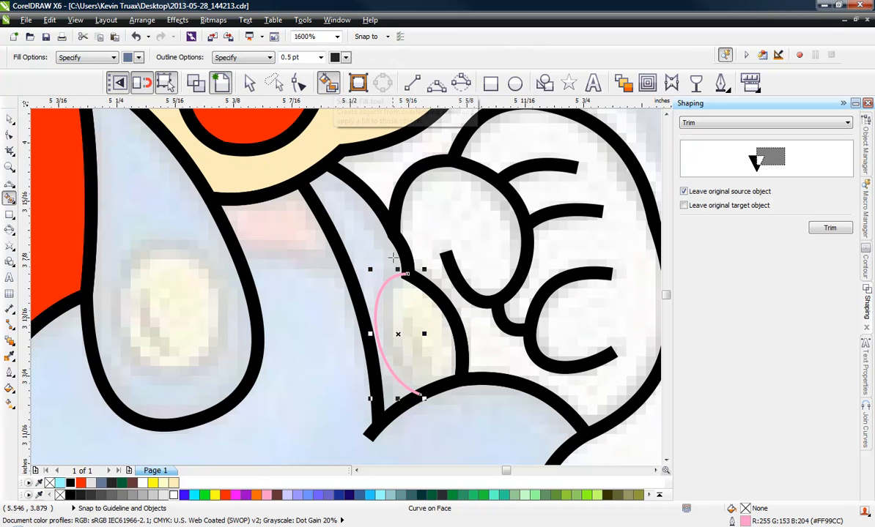
left_click(412, 314)
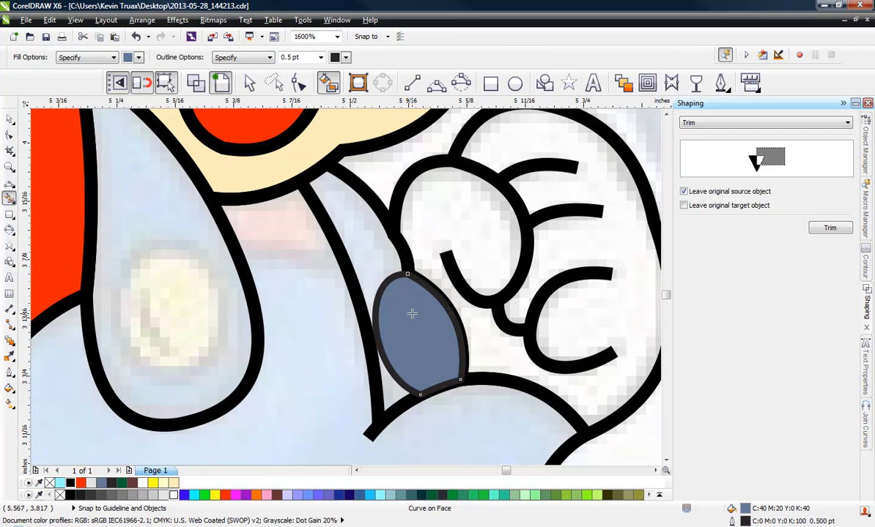
left_click(216, 495)
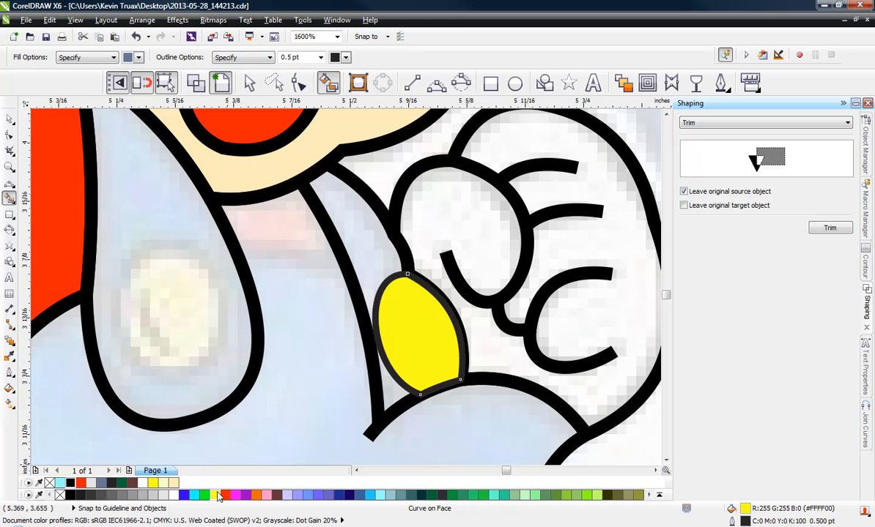
right_click(70, 484)
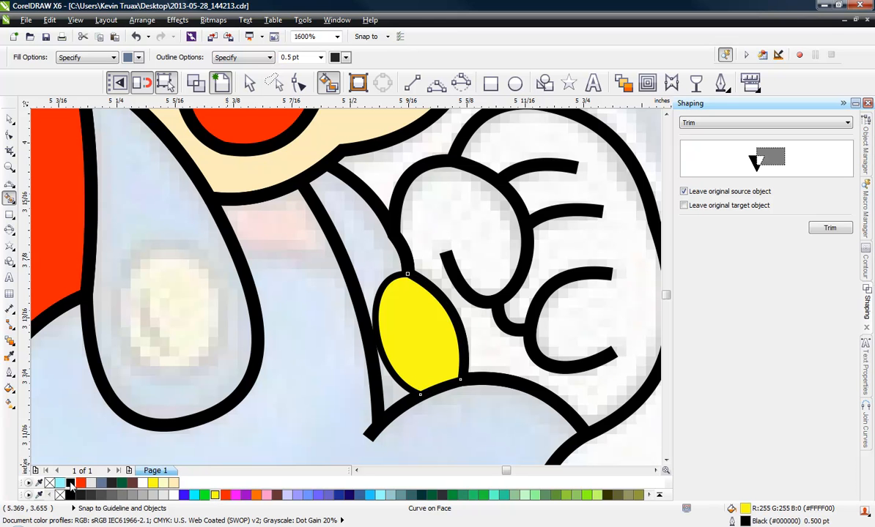
left_click(7, 373)
left_click(9, 357)
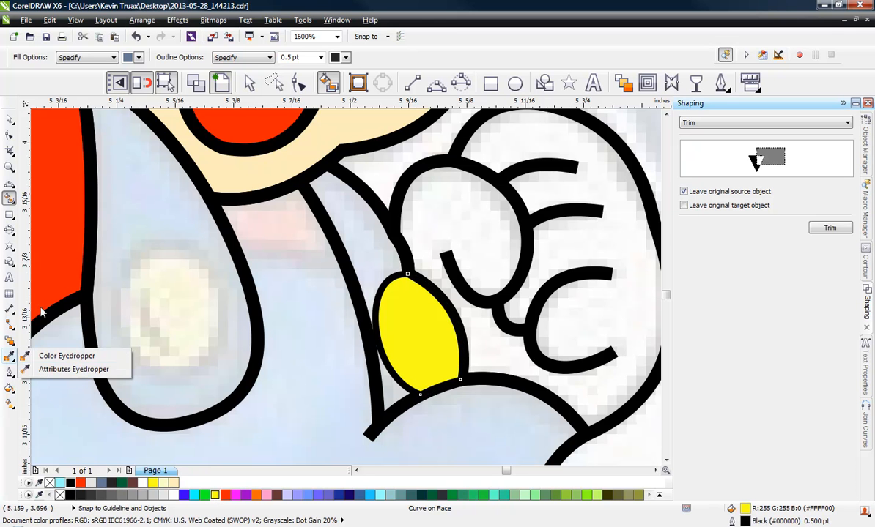
left_click(8, 373)
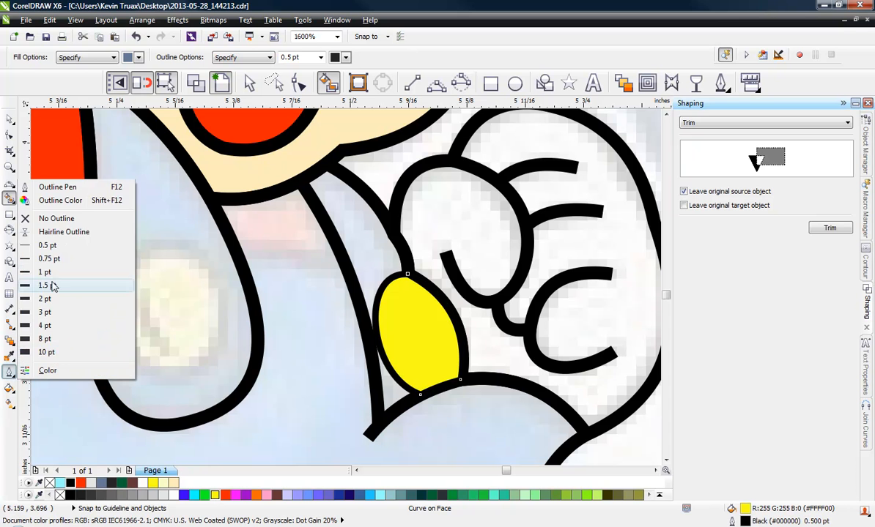
left_click(73, 287)
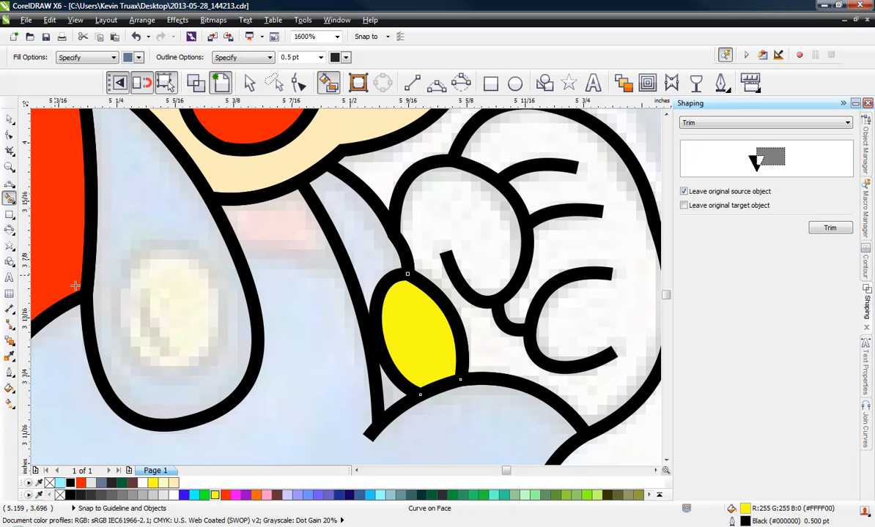
Step: Try to fill the overalls area between the straps with Smart Fill and undo the attempt
left_click(336, 326)
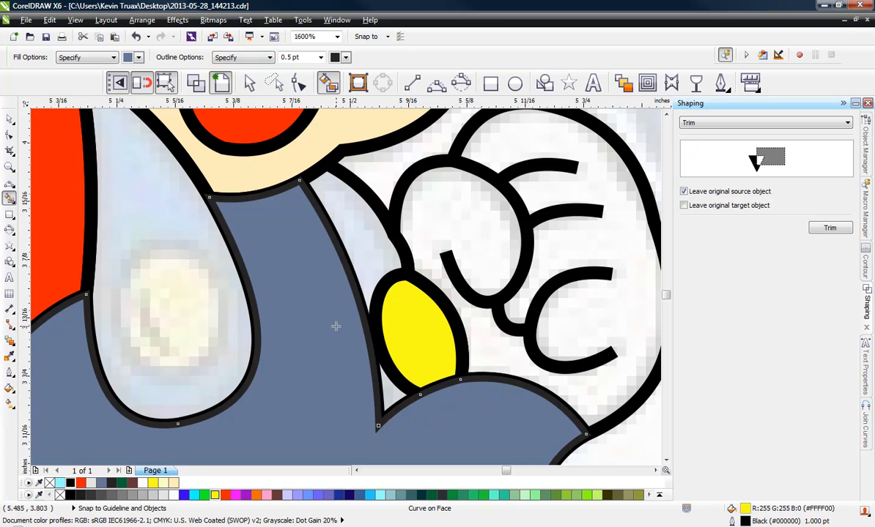
left_click(379, 317)
left_click(8, 119)
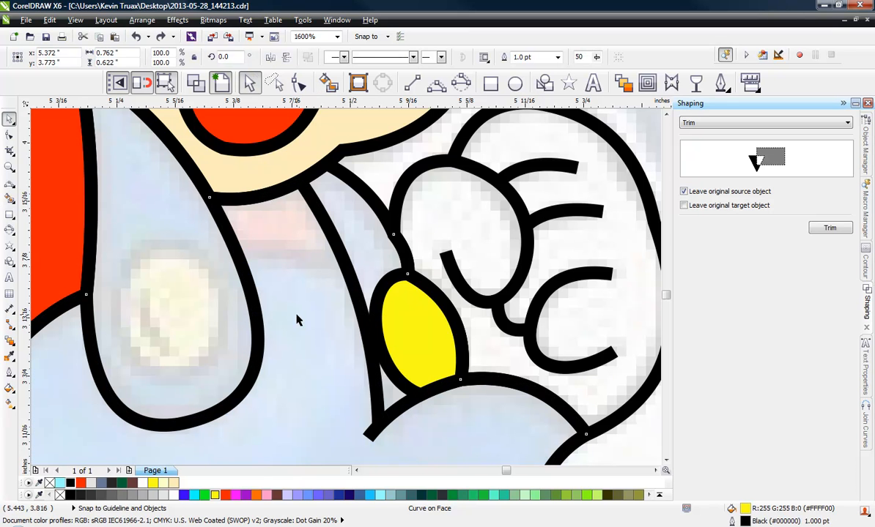
scroll(422, 312, "down", 2)
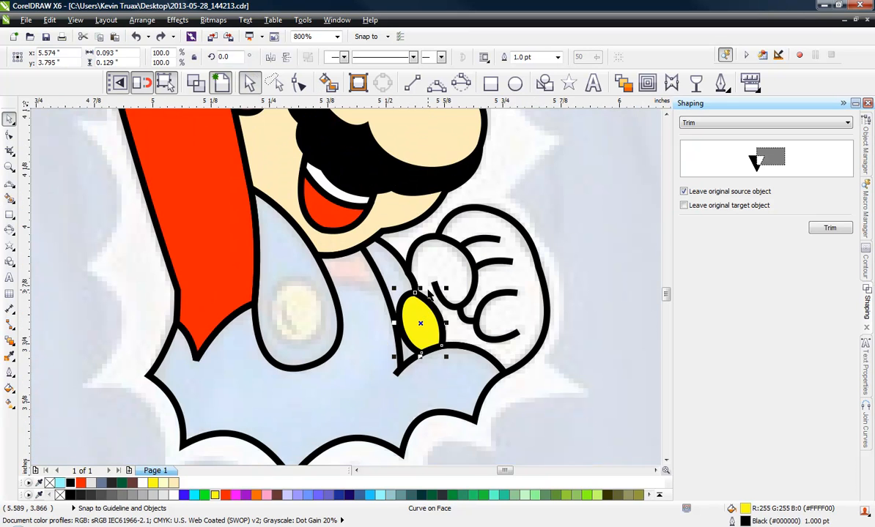
Step: Reshape the upper end and inner edge of the yellow button beside the second fist by adjusting its curve and node handles
scroll(331, 332, "up", 3)
key("F10")
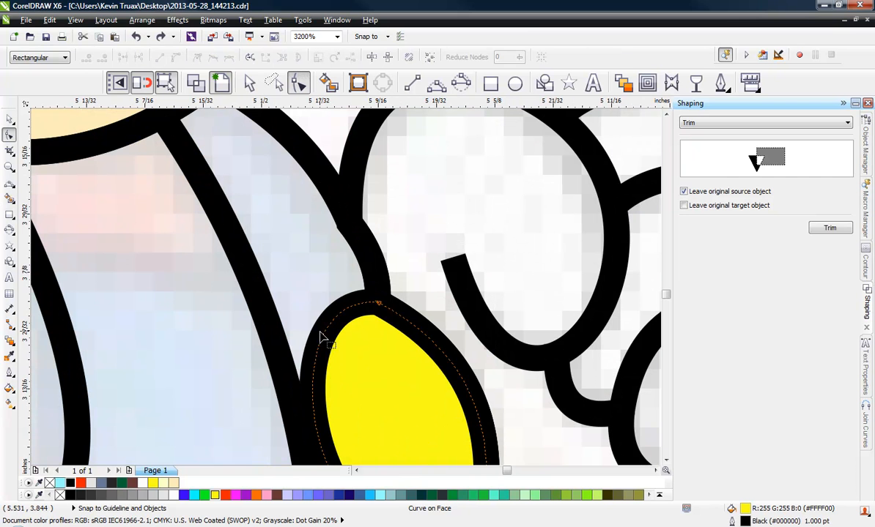
left_click(377, 303)
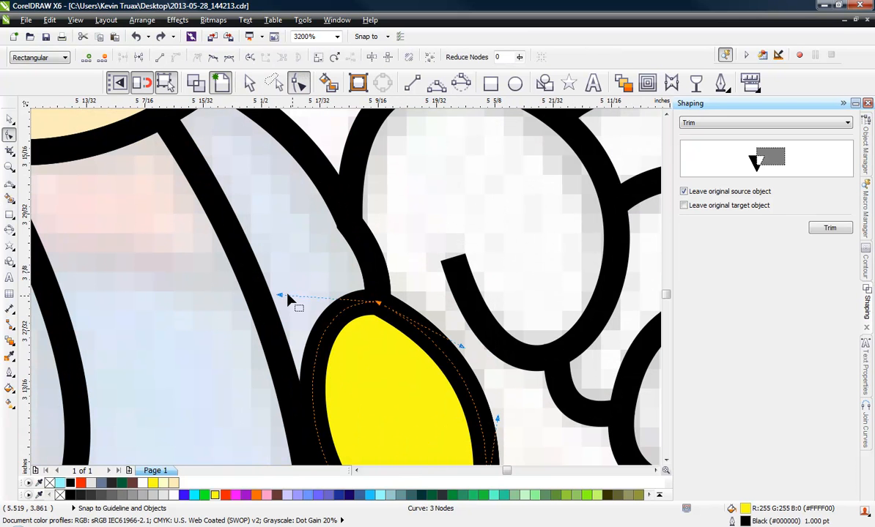
left_click_drag(281, 296, 304, 260)
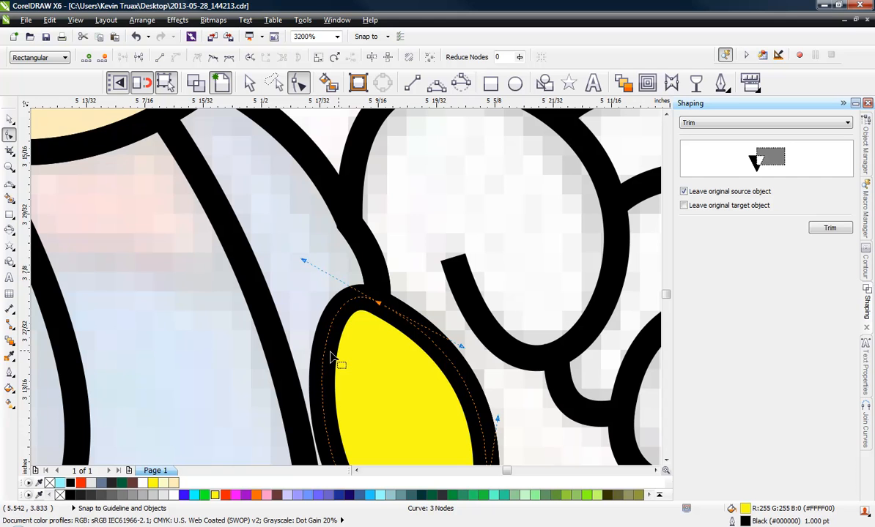
left_click_drag(324, 366, 302, 367)
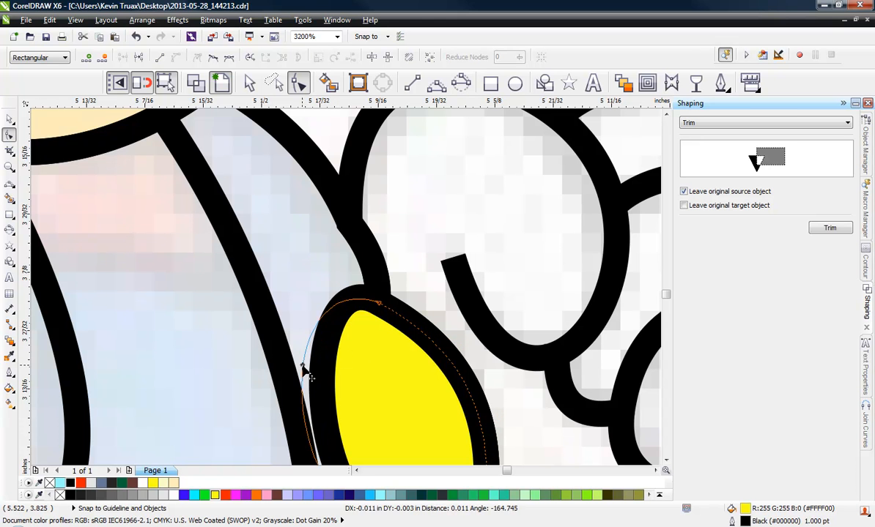
left_click(378, 304)
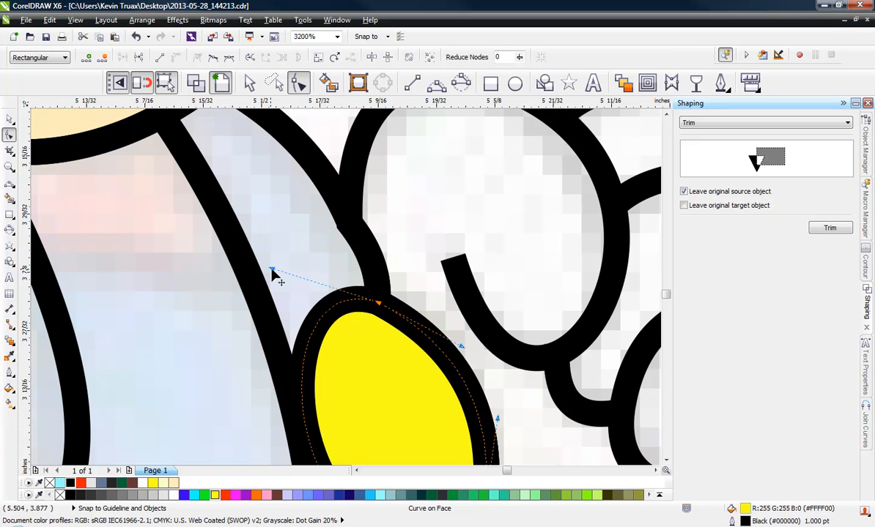
mouse_move(271, 271)
left_mouse_down()
mouse_move(285, 277)
mouse_move(309, 242)
mouse_move(273, 253)
mouse_move(275, 264)
left_mouse_up()
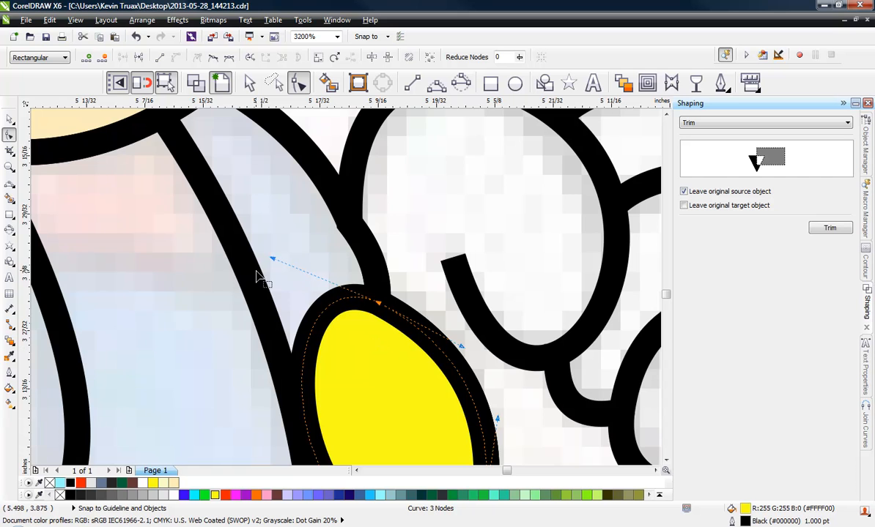
Step: Fine-tune the inner edge of the button beside the second fist so that its outline runs against the strap line
scroll(328, 224, "down", 2)
scroll(317, 250, "up", 1)
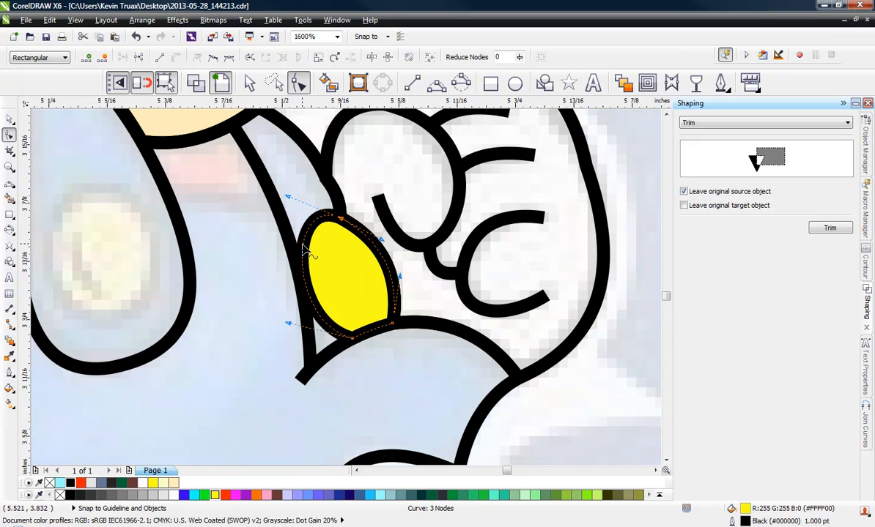
left_click(272, 302)
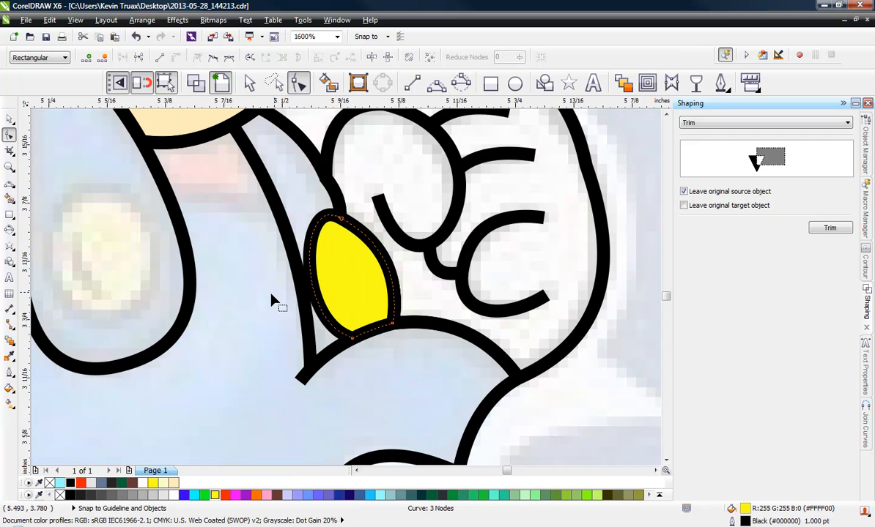
left_click(340, 218)
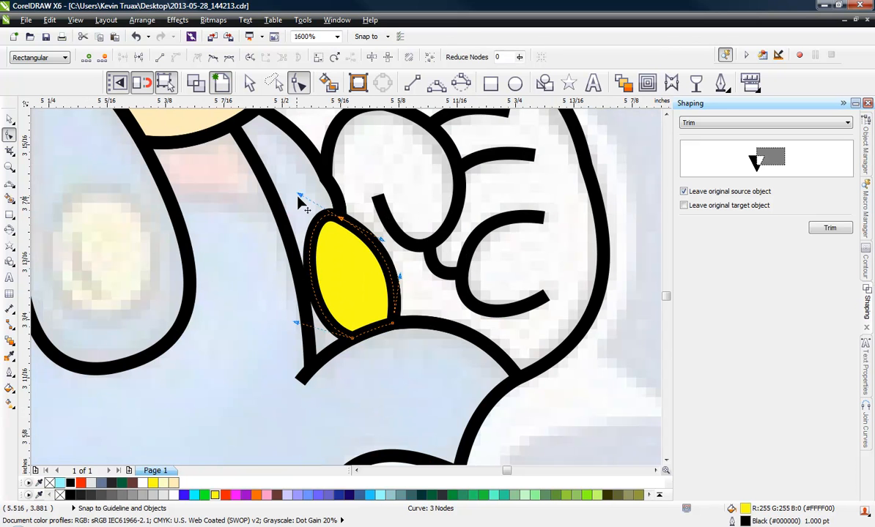
mouse_move(300, 197)
left_mouse_down()
mouse_move(291, 231)
mouse_move(280, 214)
mouse_move(288, 196)
left_mouse_up()
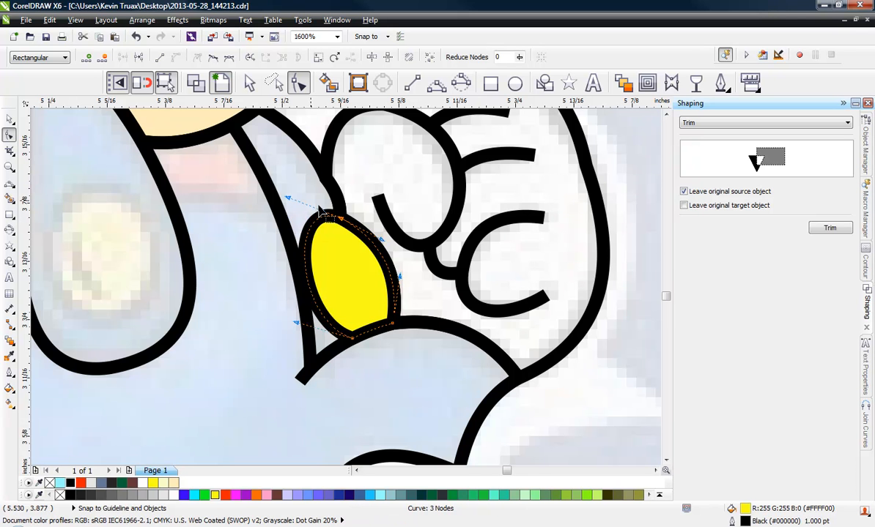
scroll(341, 222, "up", 1)
scroll(341, 222, "down", 1)
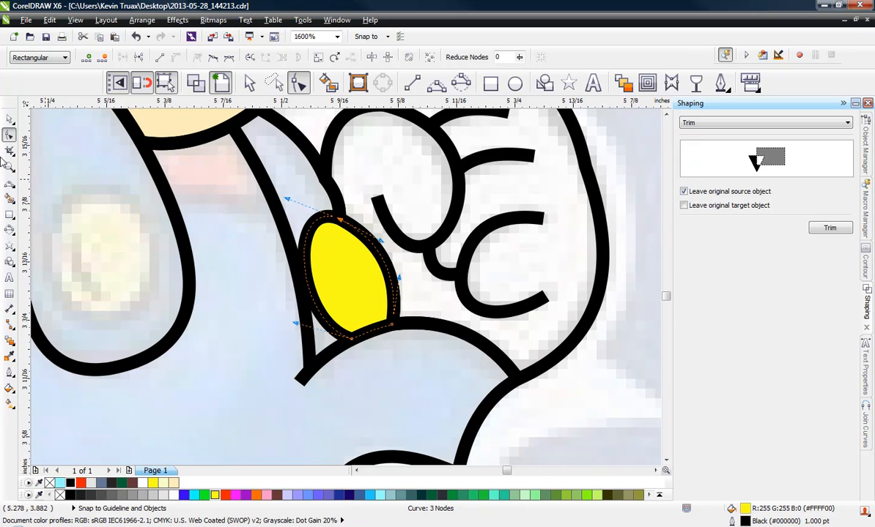
left_click(9, 118)
left_click(490, 283)
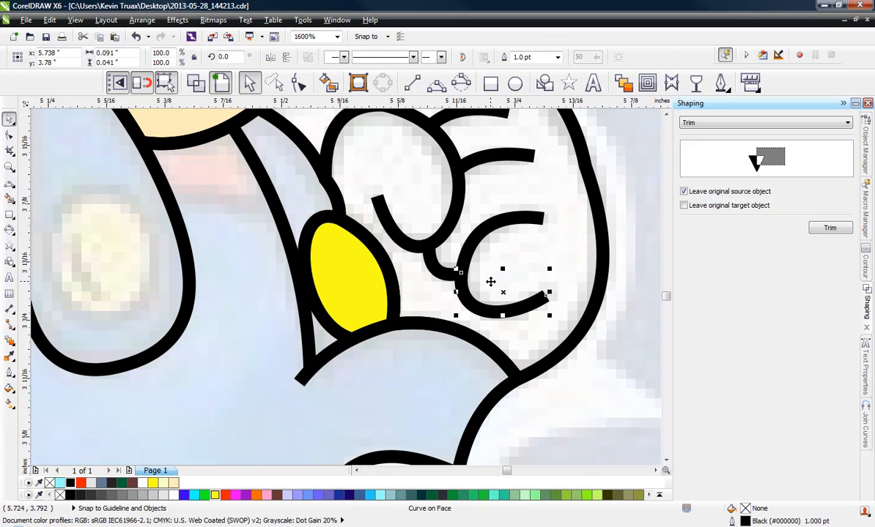
scroll(512, 288, "down", 1)
key("Escape")
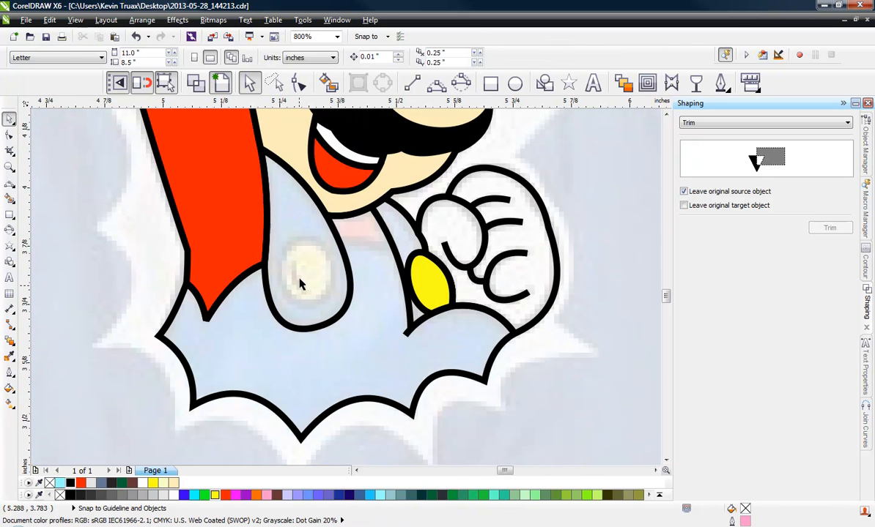
Step: Draw a slightly tilted 3-point ellipse about 0.125 by 0.151 inch over the button on the strap beside the raised arm
scroll(298, 277, "up", 2)
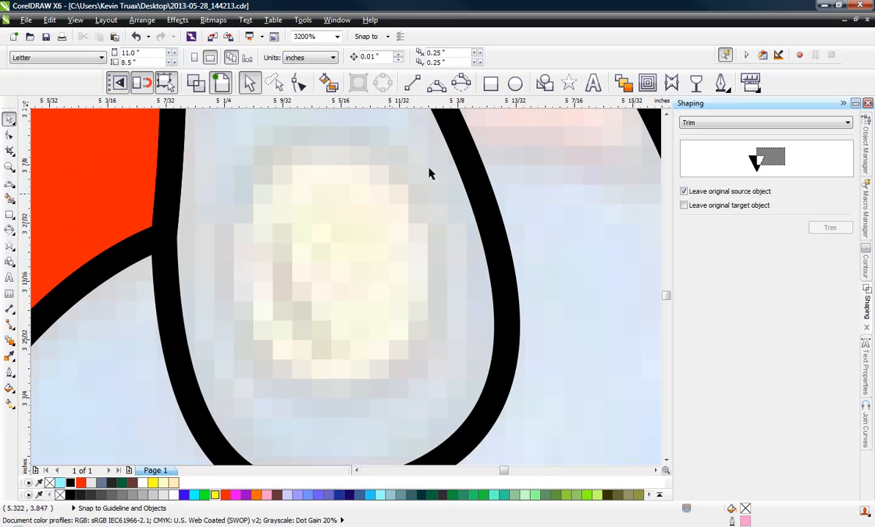
left_click(461, 82)
left_click_drag(299, 133, 349, 410)
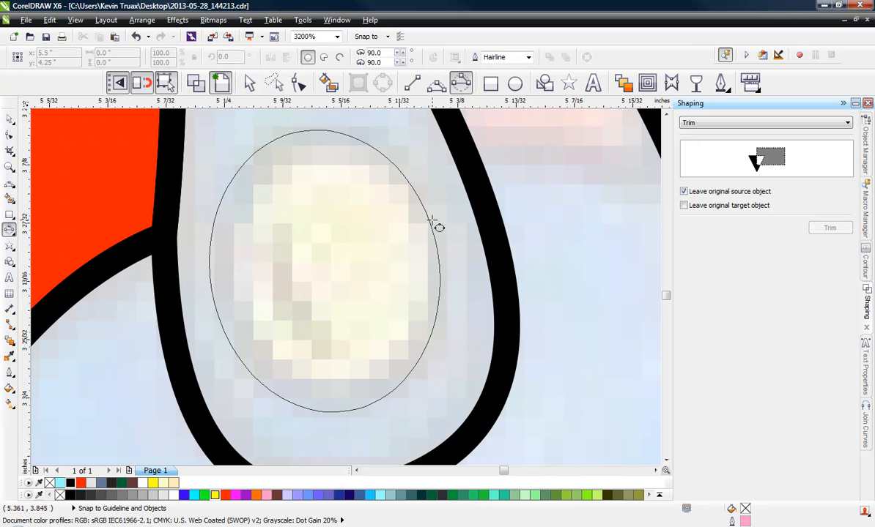
left_click(437, 227)
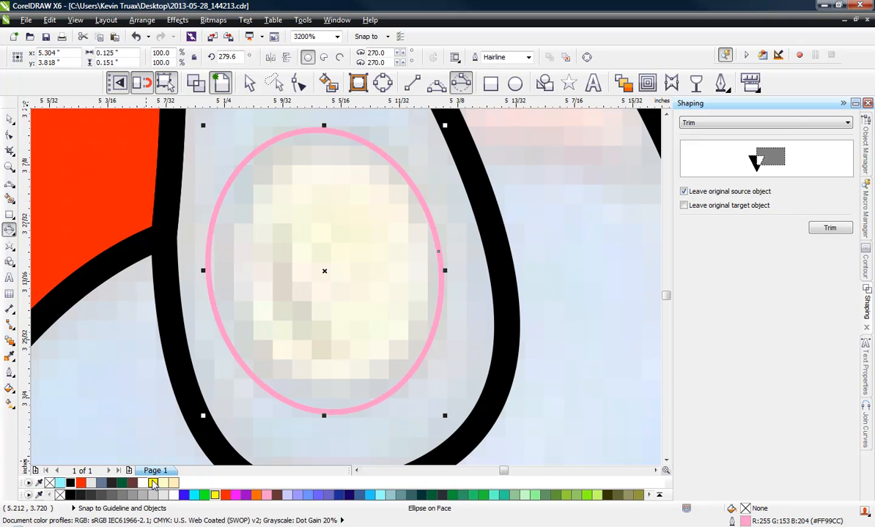
Step: Fill the ellipse button yellow and give it a black 1 pt outline
left_click(154, 483)
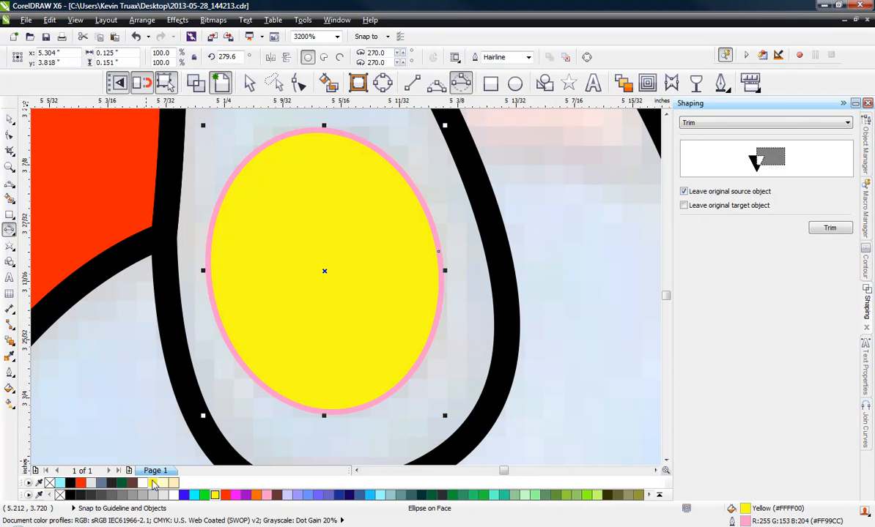
right_click(70, 483)
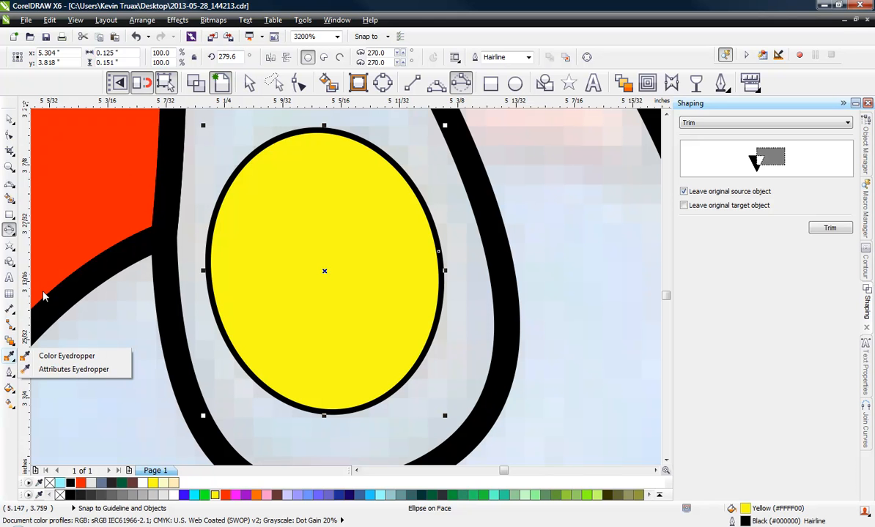
left_click(9, 378)
left_click(66, 272)
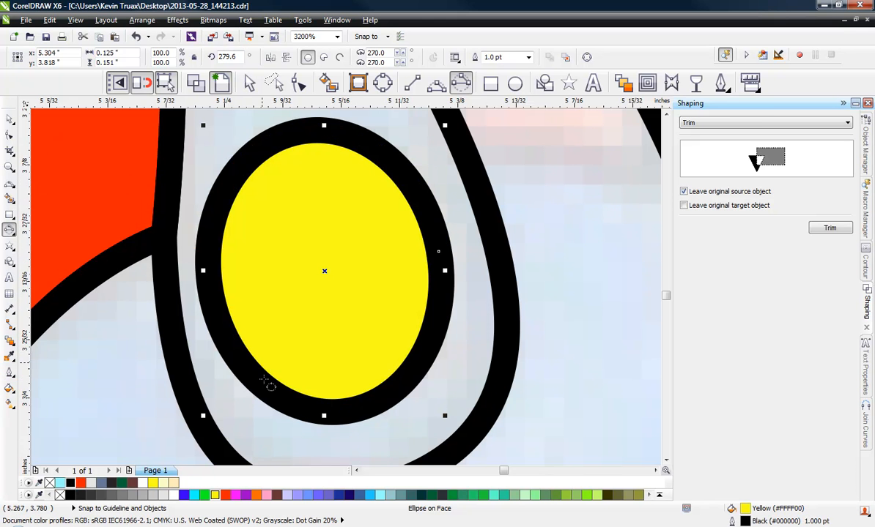
Step: Draw a crescent about 0.03 by 0.054 inch from two joined 3-point curves in the lower inner part of the ellipse button
left_click(435, 83)
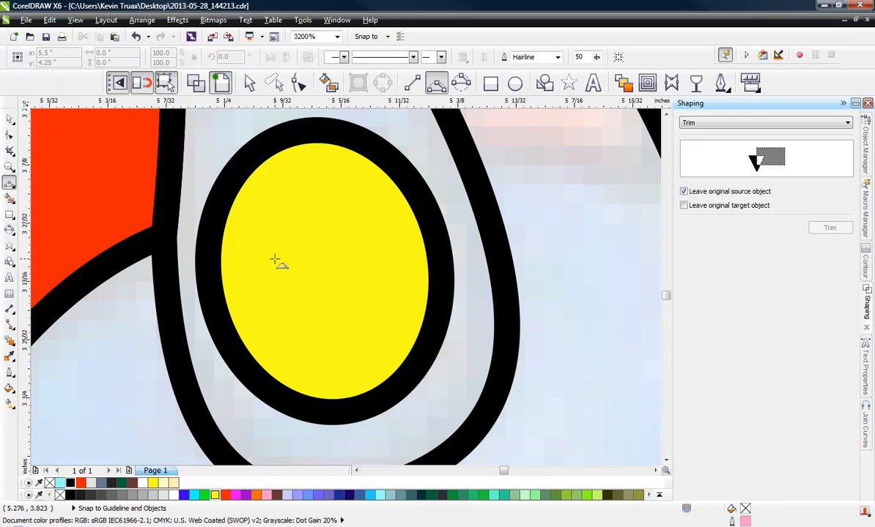
left_click_drag(265, 260, 319, 359)
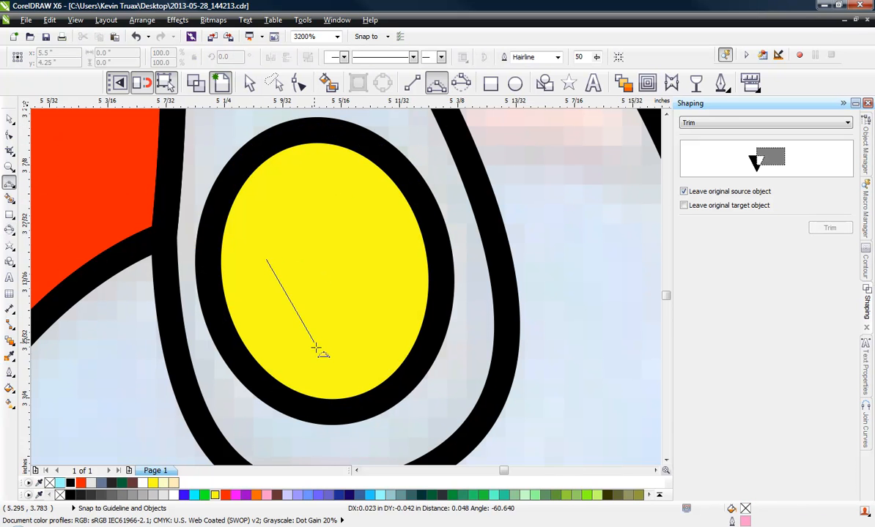
left_click(273, 326)
left_click_drag(265, 260, 320, 359)
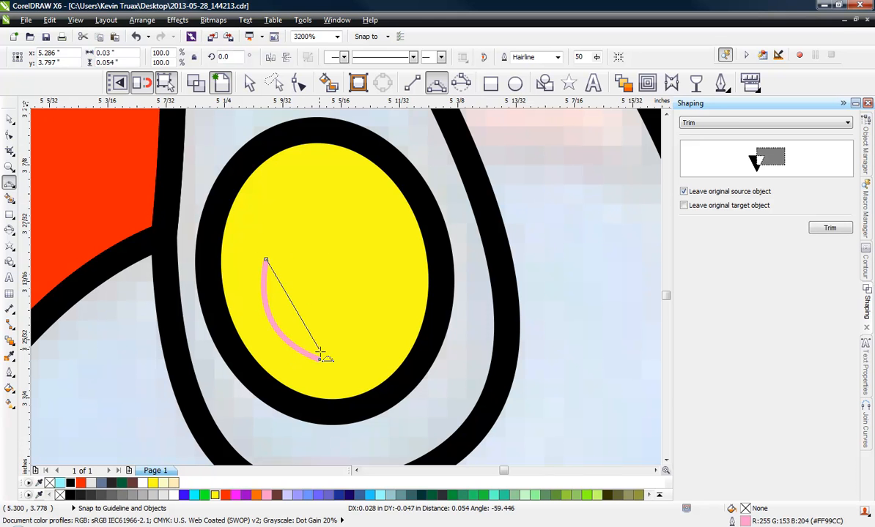
left_click(288, 304)
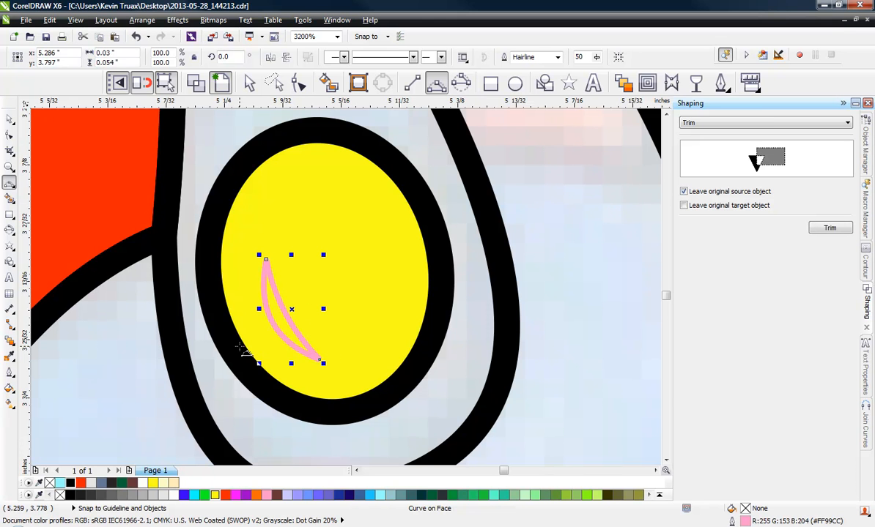
Step: Make the crescent solid black without an outline, and enlarge it to about 0.042 by 0.074 inch within the button
right_click(64, 495)
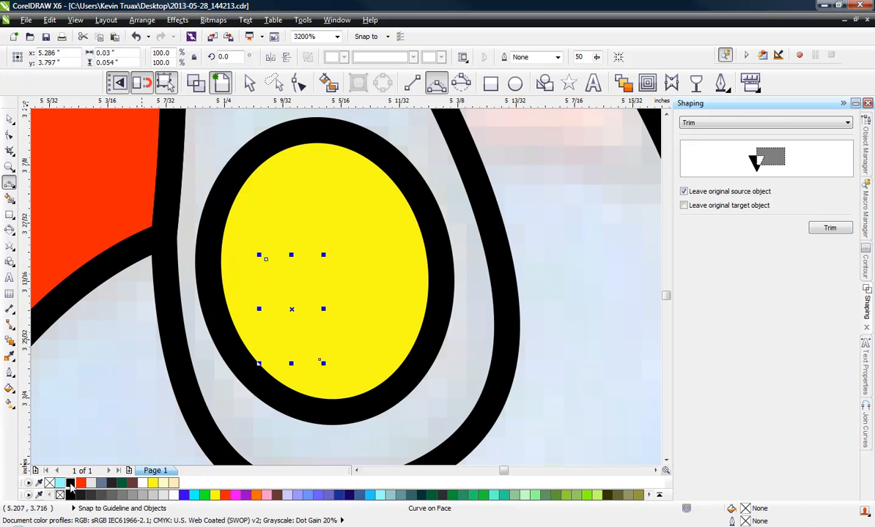
left_click(69, 485)
left_click(10, 121)
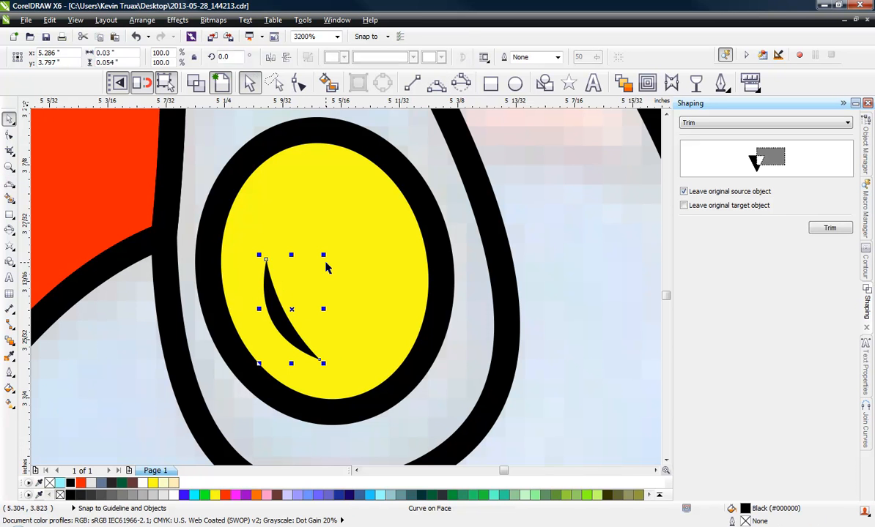
left_click_drag(350, 218, 353, 214)
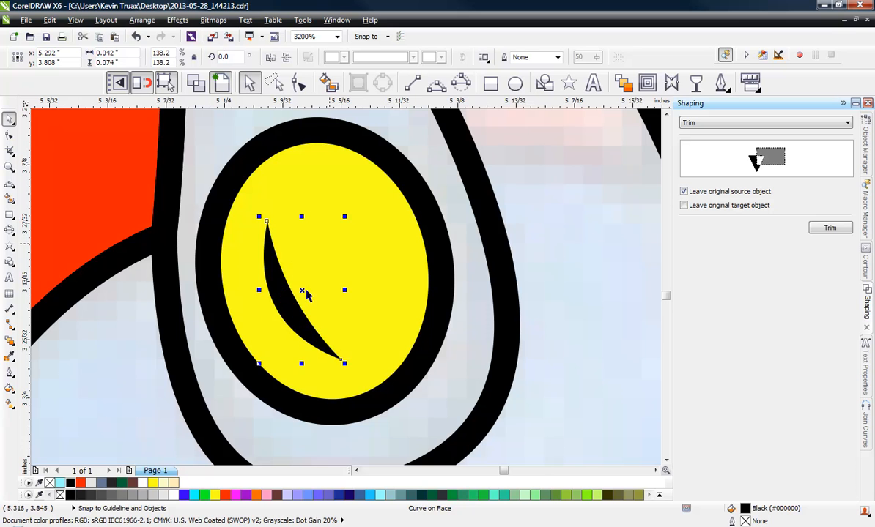
left_click_drag(294, 313, 284, 319)
Step: Copy the black crescent onto the button beside the second fist and scale the copy to about 0.034 by 0.061 inch
scroll(257, 258, "down", 2)
scroll(256, 256, "down", 2)
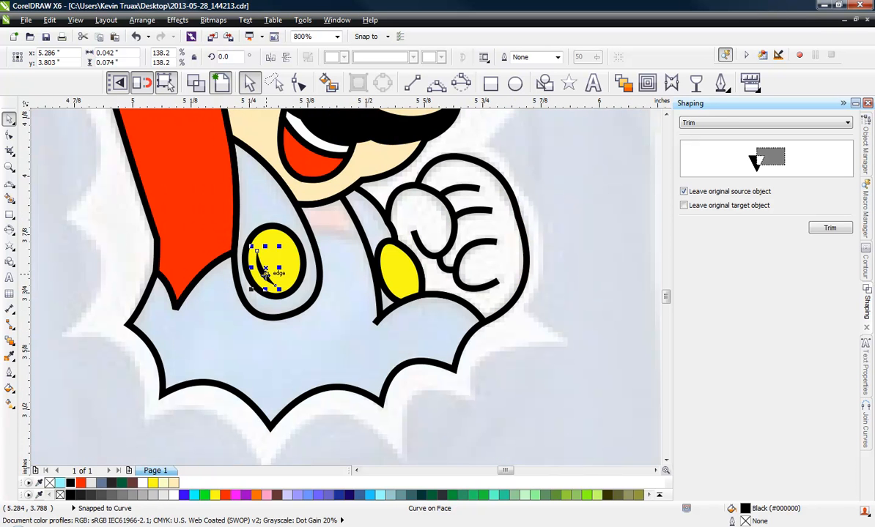
scroll(396, 283, "up", 2)
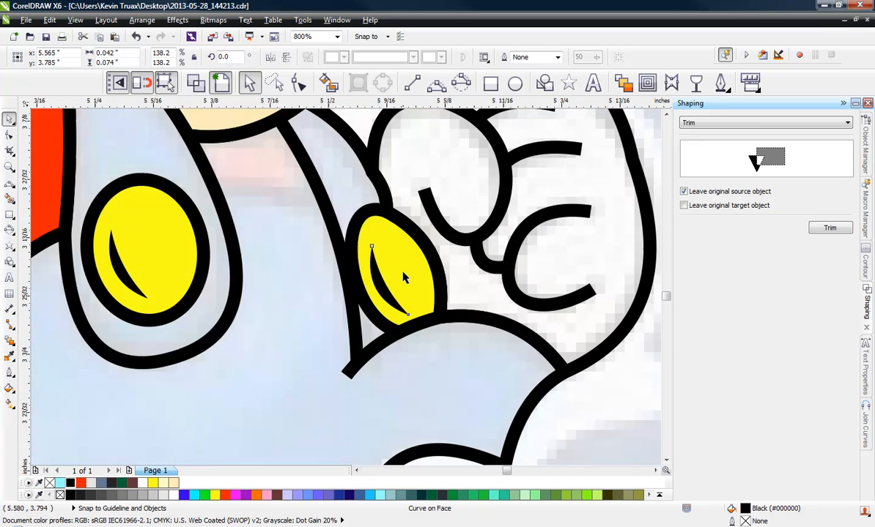
left_click_drag(418, 214, 413, 240)
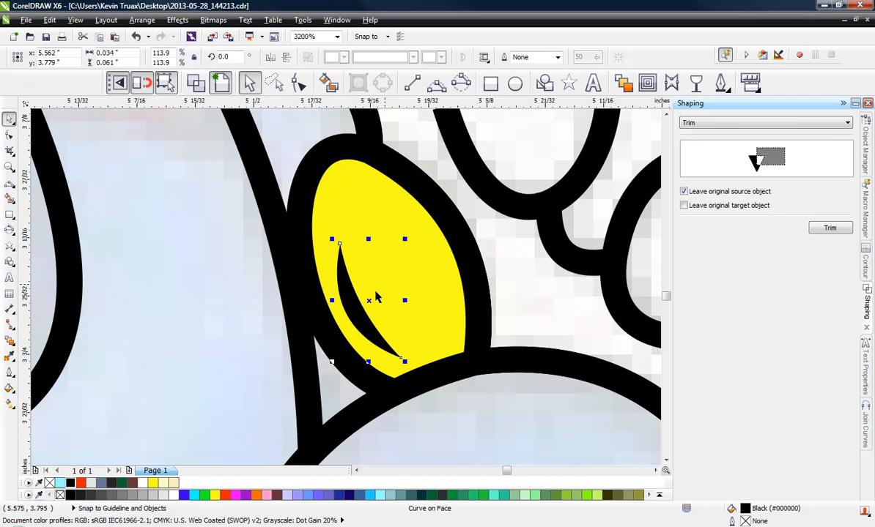
left_click_drag(355, 304, 361, 299)
scroll(361, 298, "down", 2)
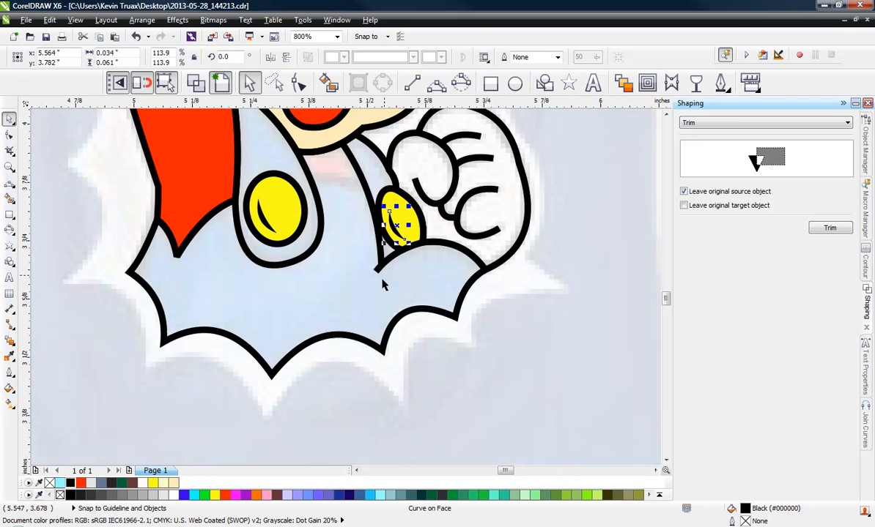
left_click(461, 410)
scroll(348, 351, "down", 1)
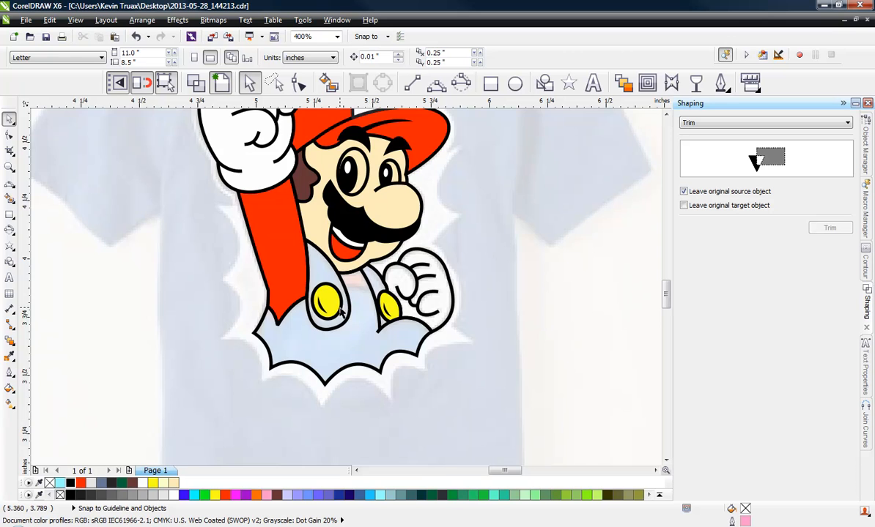
Step: Draw a shallow upward-arching 3-point curve about 0.117 by 0.018 inch between the two straps along the overall's top edge
scroll(349, 279, "up", 1)
scroll(357, 318, "up", 1)
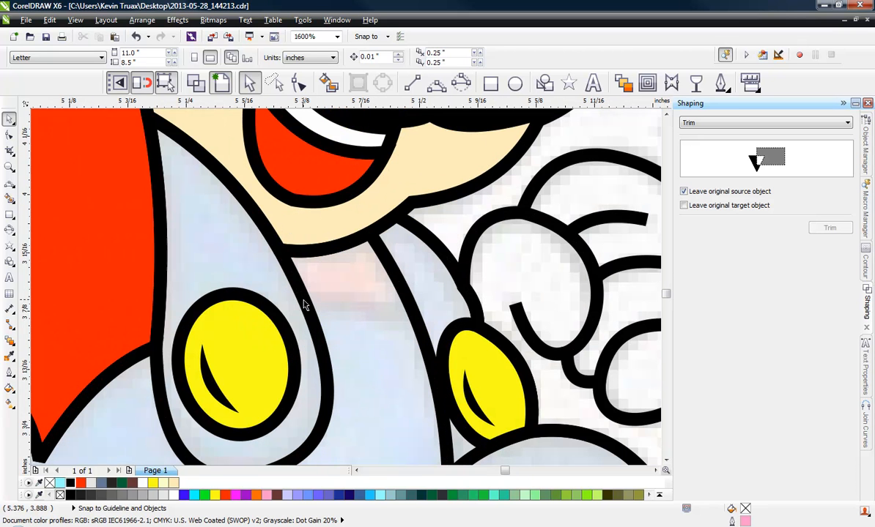
left_click(435, 90)
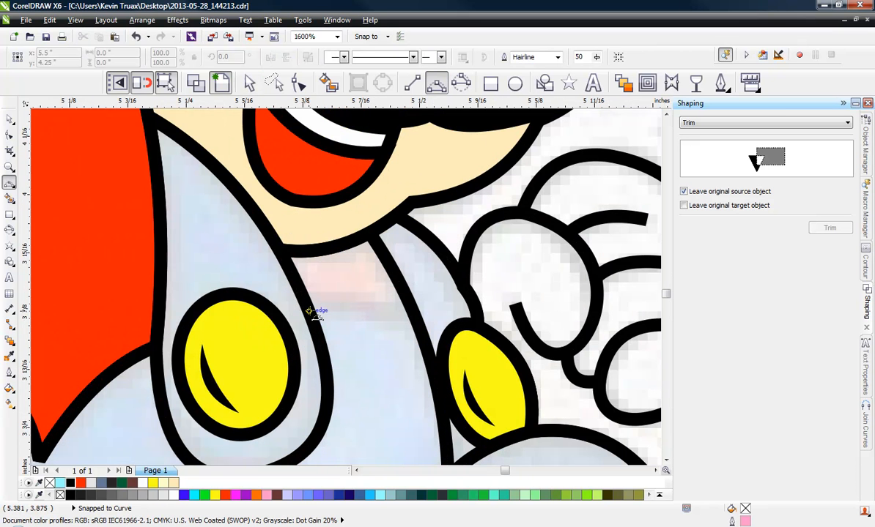
left_click(309, 313)
left_click(419, 322)
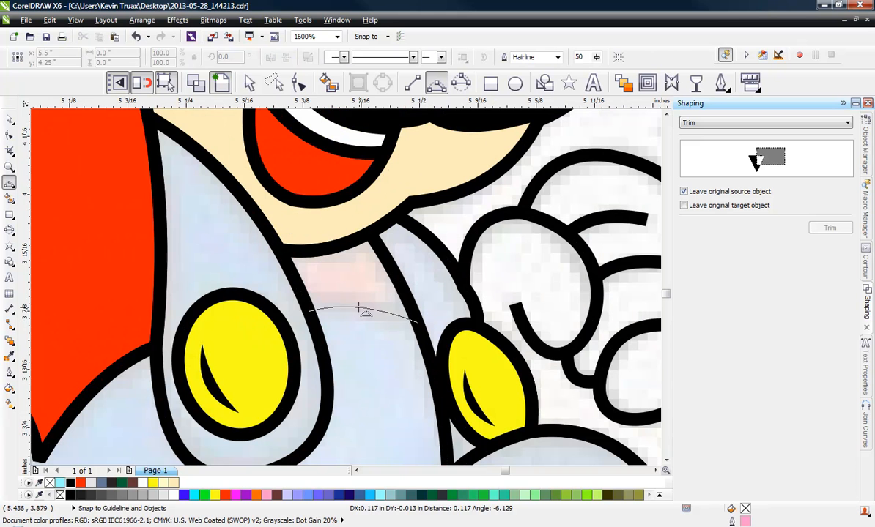
left_click(358, 303)
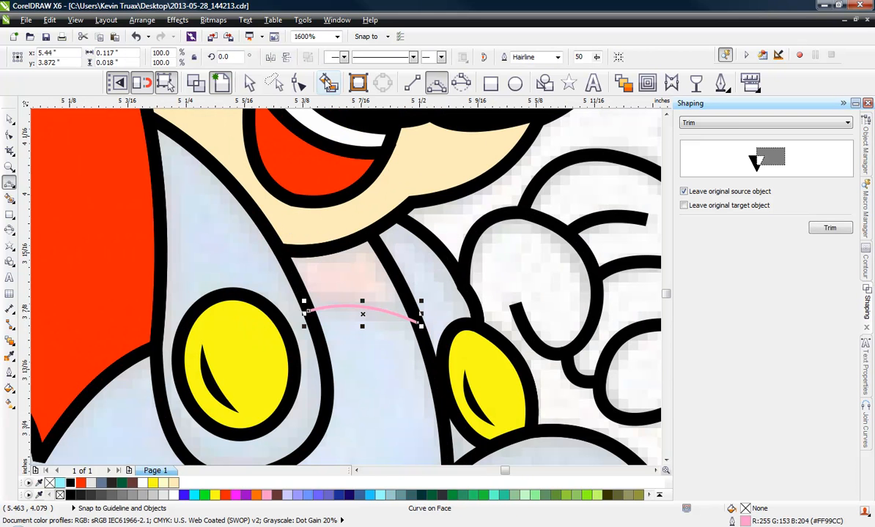
Step: Smart-fill the neck area between the two straps as a red shape with a black 1 pt outline
left_click(327, 82)
left_click(337, 260)
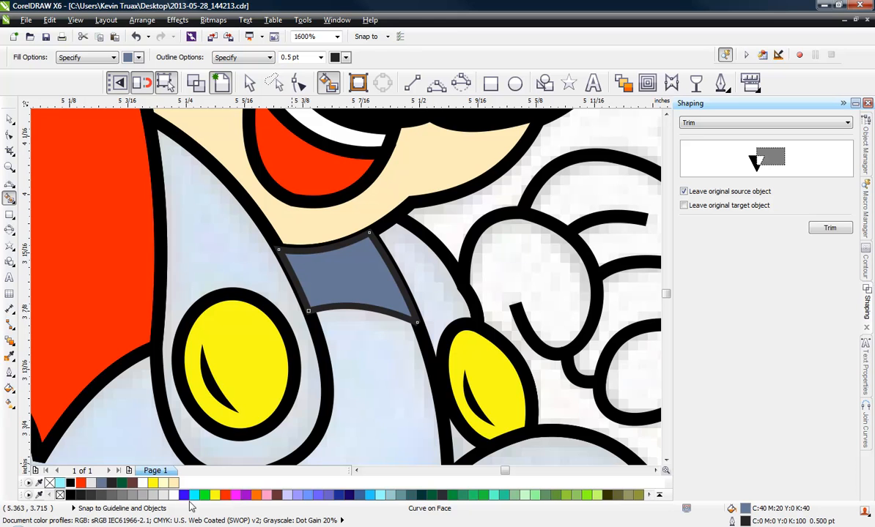
left_click(80, 483)
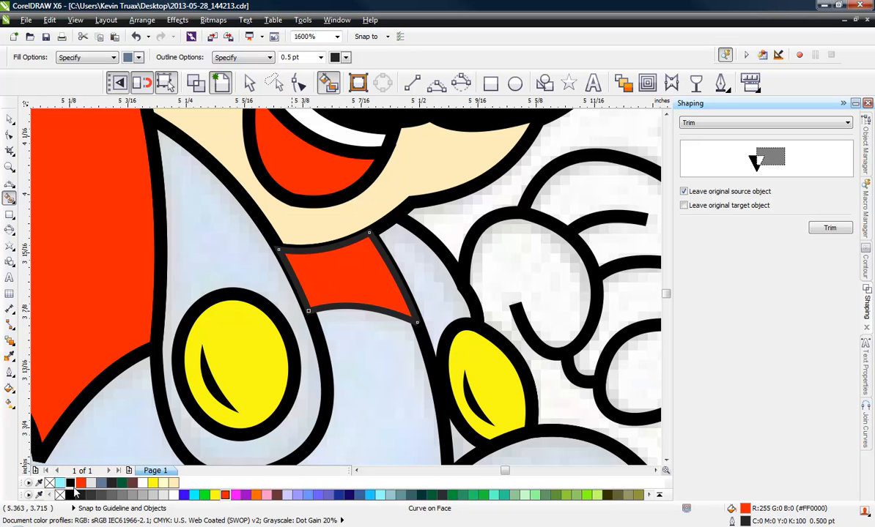
right_click(71, 494)
left_click(10, 373)
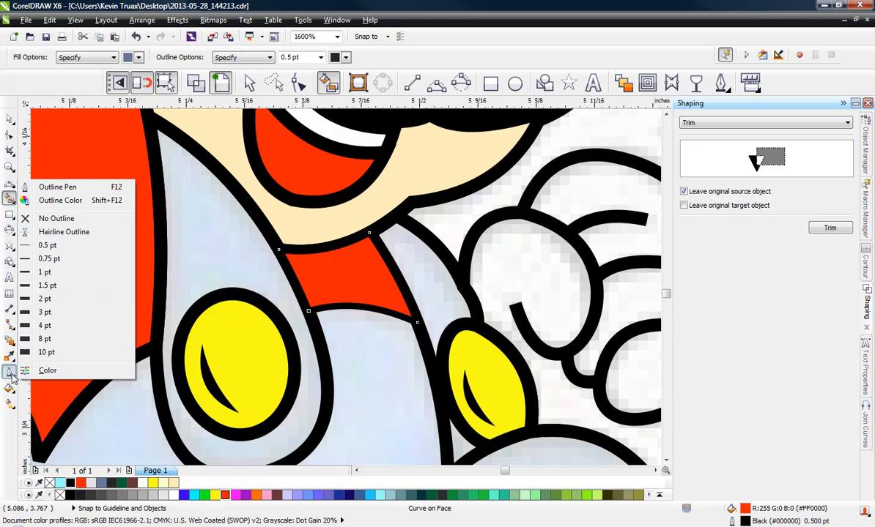
left_click(53, 273)
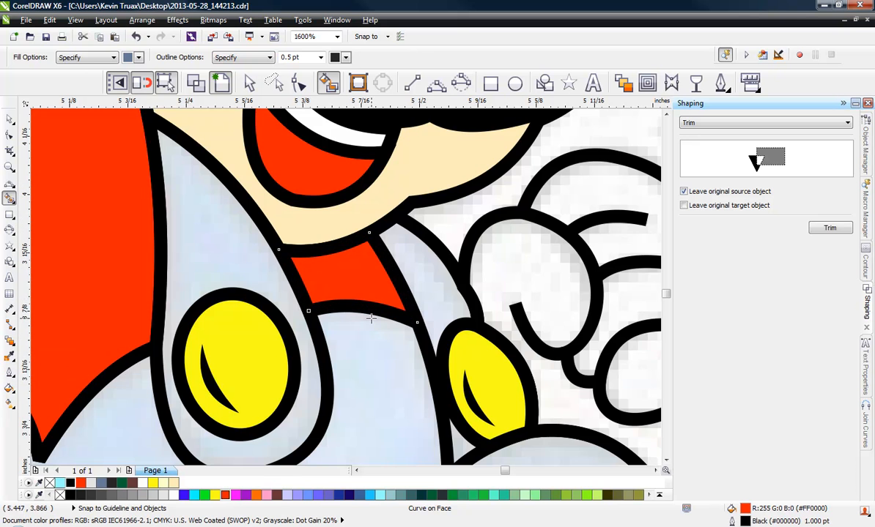
Step: Fill the overalls shape, including both straps, with solid blue (#0000FF)
scroll(371, 318, "down", 2)
left_click(9, 118)
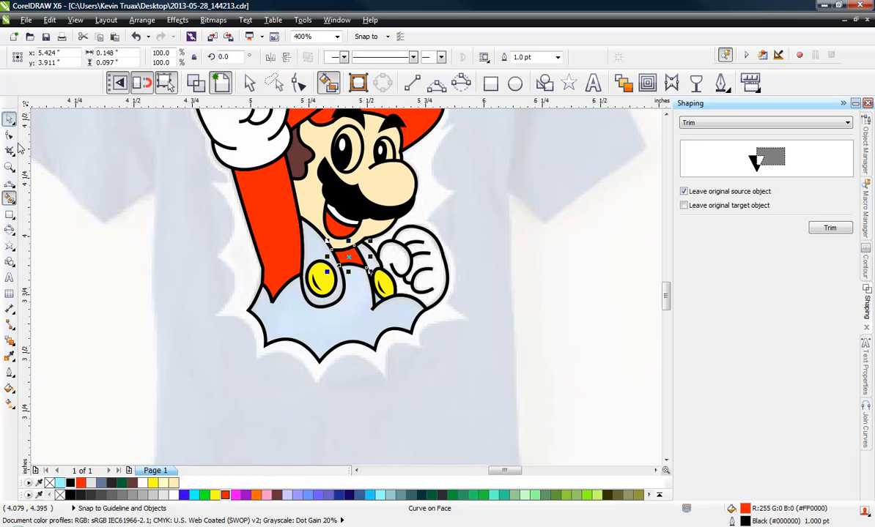
left_click(215, 332)
left_click(287, 316)
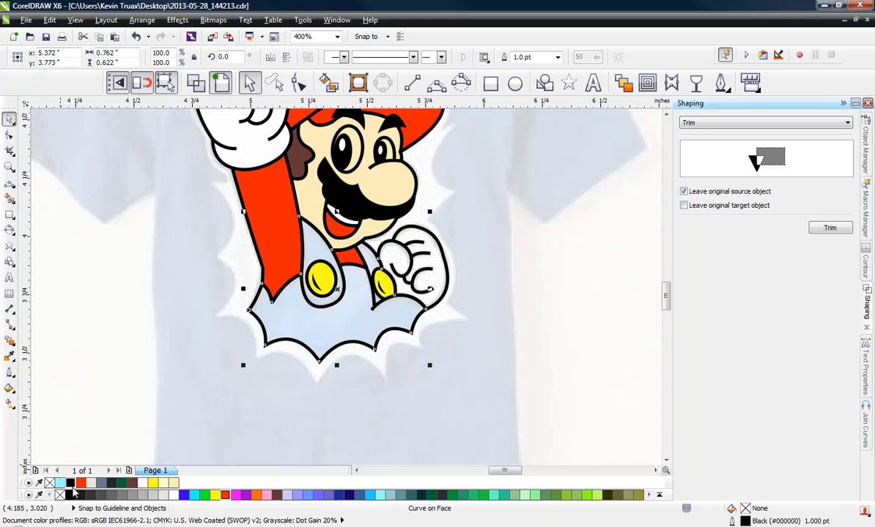
left_click(186, 495)
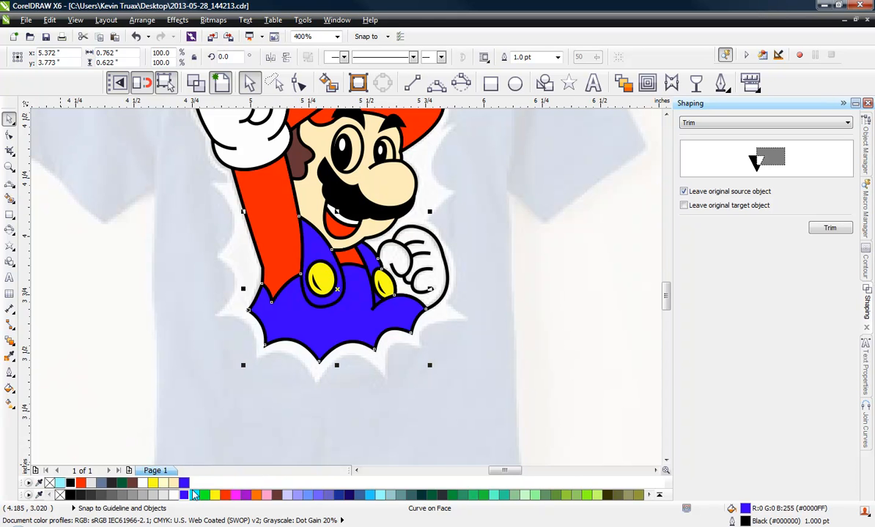
left_click(249, 434)
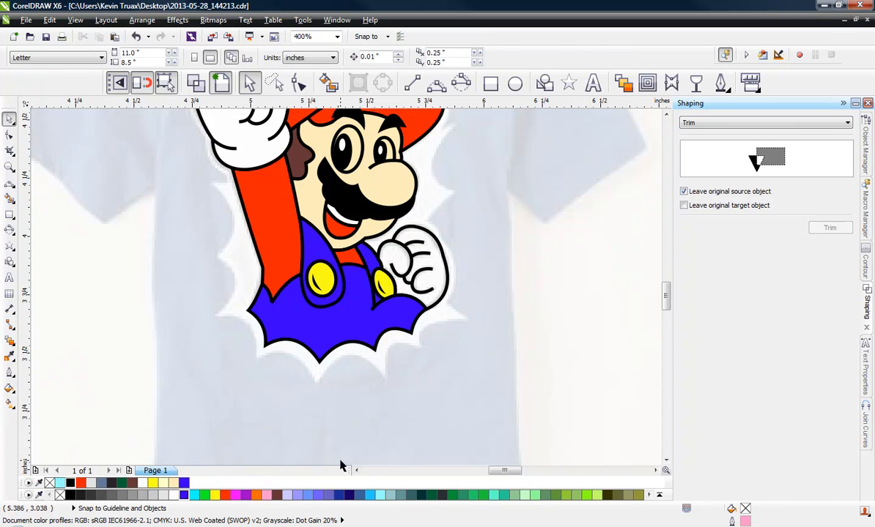
Step: Fill the lower fist beside the small button with white
left_click(438, 285)
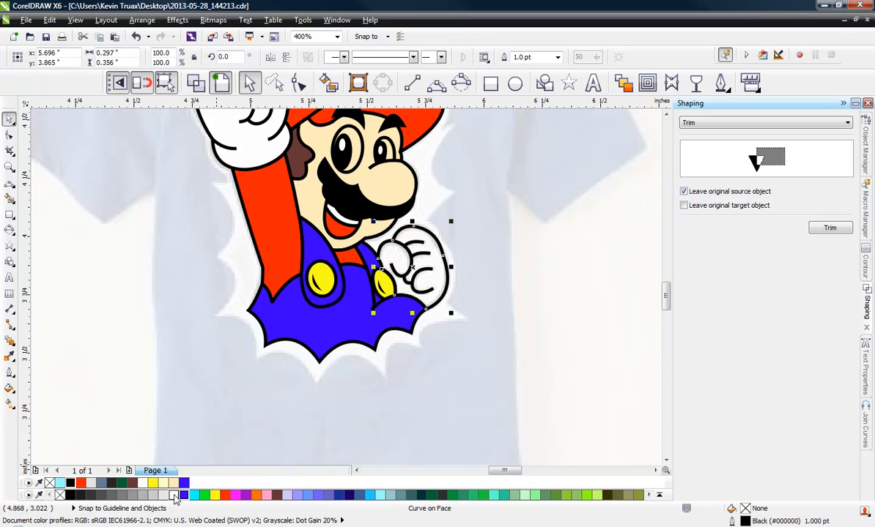
left_click(323, 438)
scroll(322, 439, "down", 2)
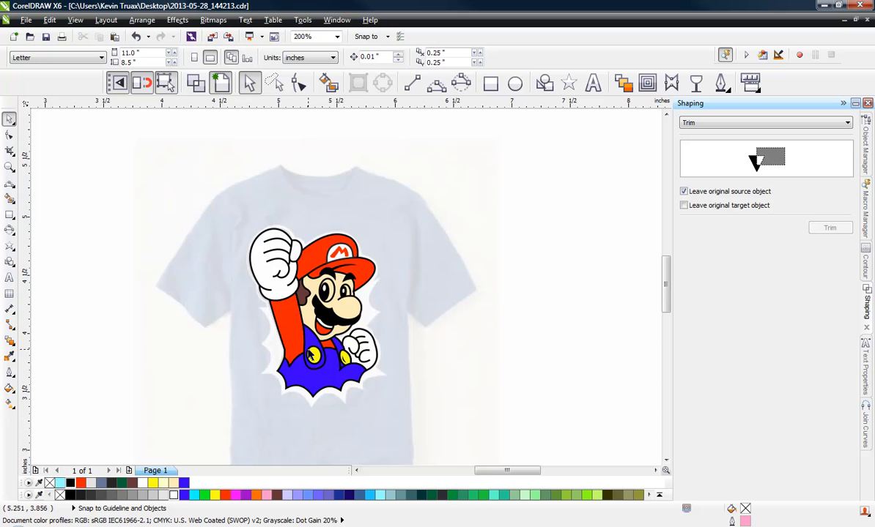
scroll(314, 351, "up", 2)
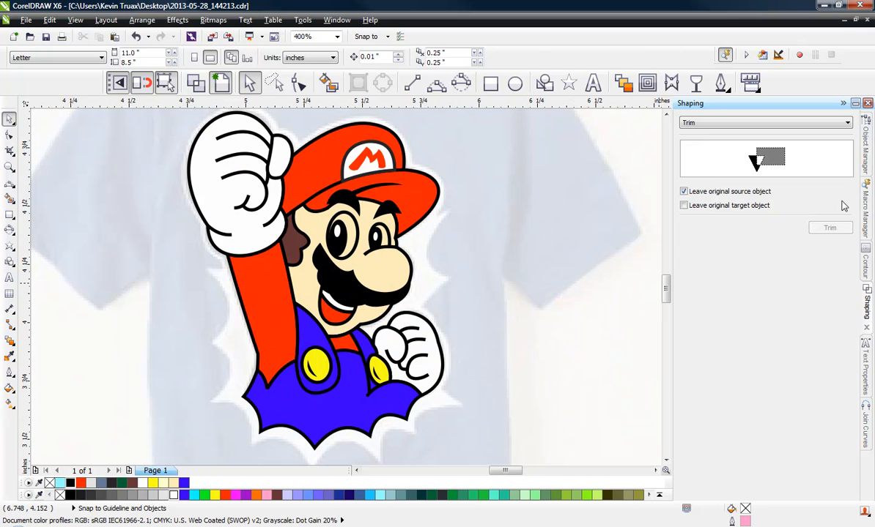
Step: Delete the two leftover pink hairline curves from the Face layer
left_click(868, 163)
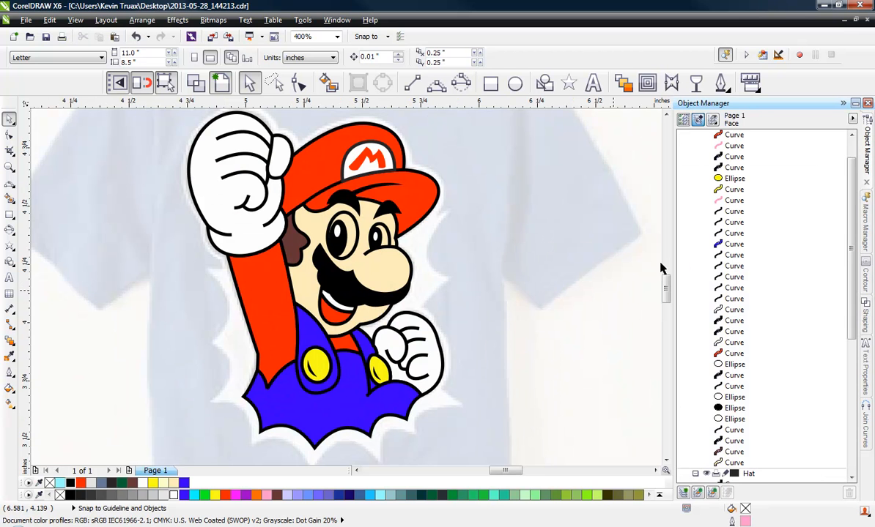
left_click(735, 201)
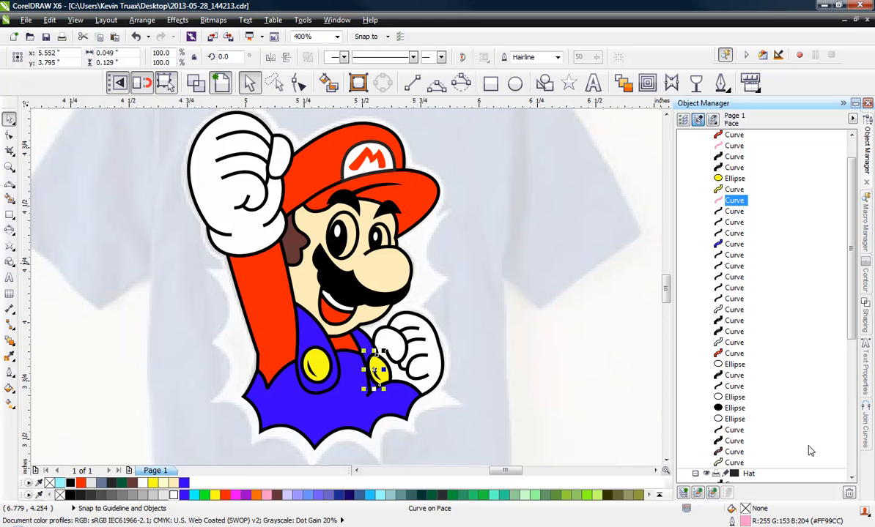
left_click(850, 495)
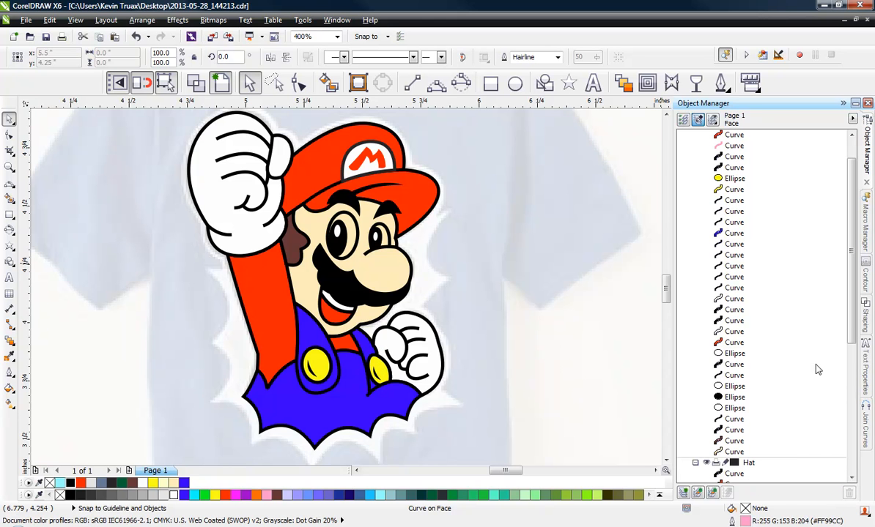
left_click(734, 146)
left_click(850, 493)
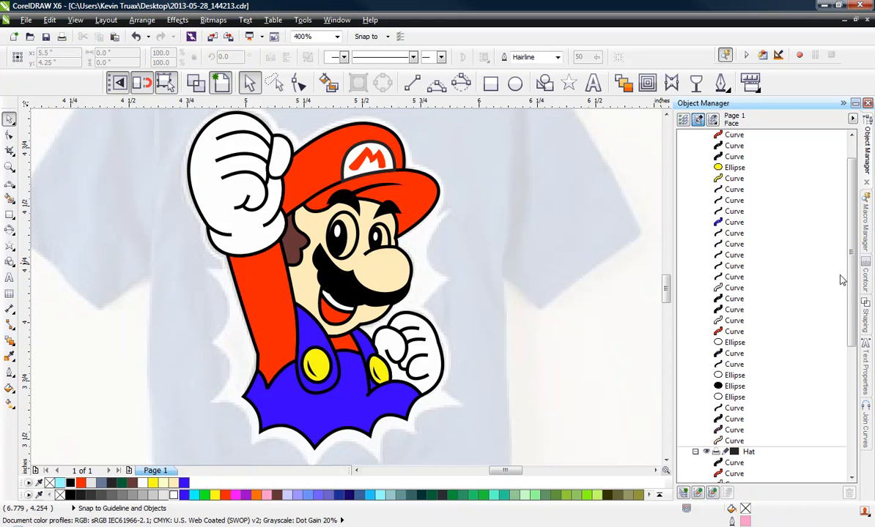
Step: Unlock Layer 1 and fill its jagged background curve behind the character with white
left_click_drag(850, 260, 852, 370)
left_click(552, 335)
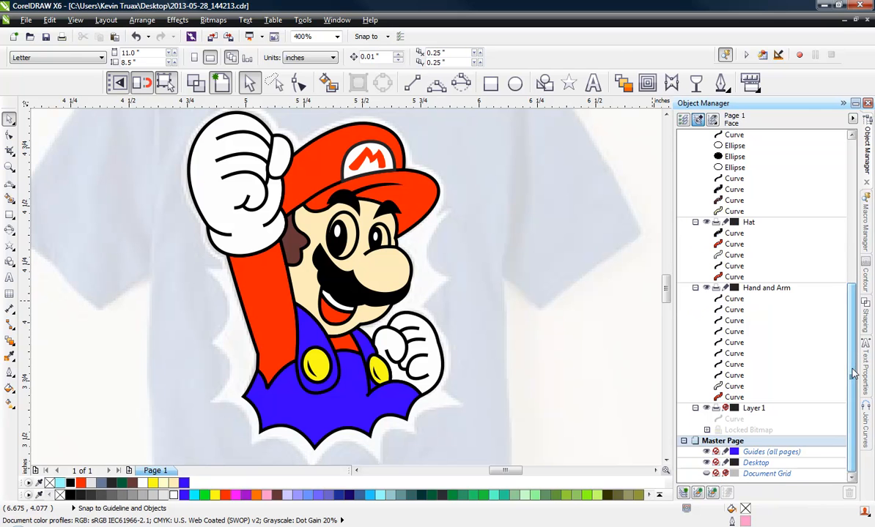
left_click(725, 410)
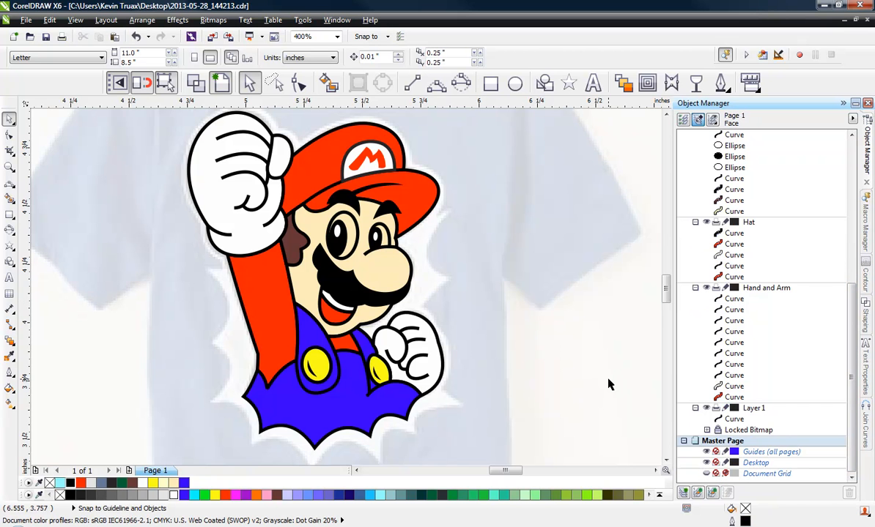
left_click(733, 419)
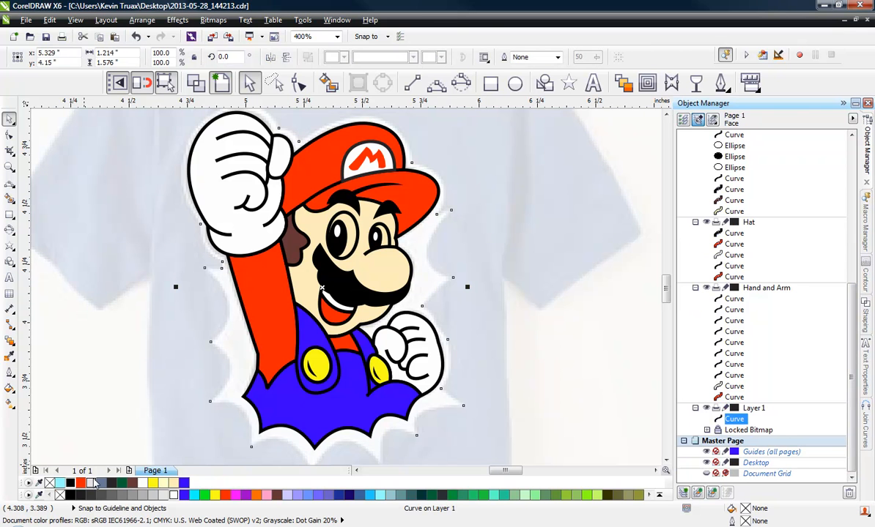
left_click(144, 484)
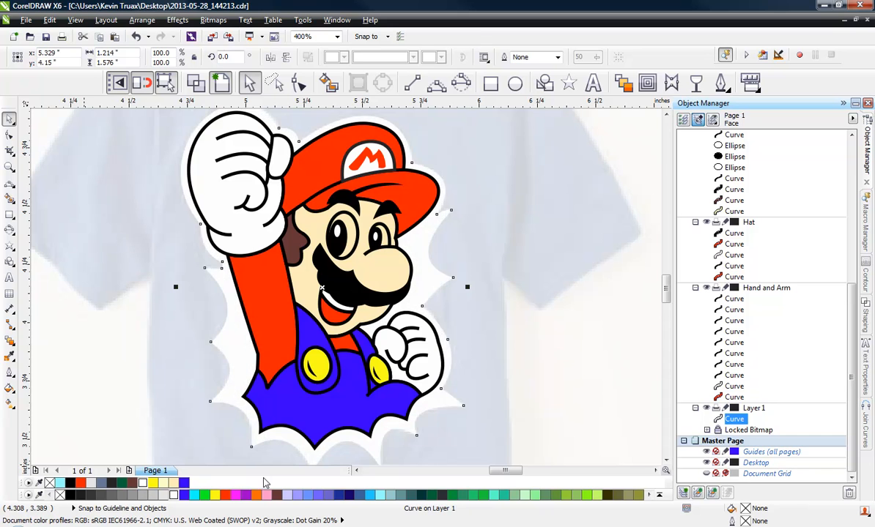
left_click(561, 404)
Step: Copy the whole traced character with its white background to the blank page area beside the shirt
scroll(126, 290, "down", 1)
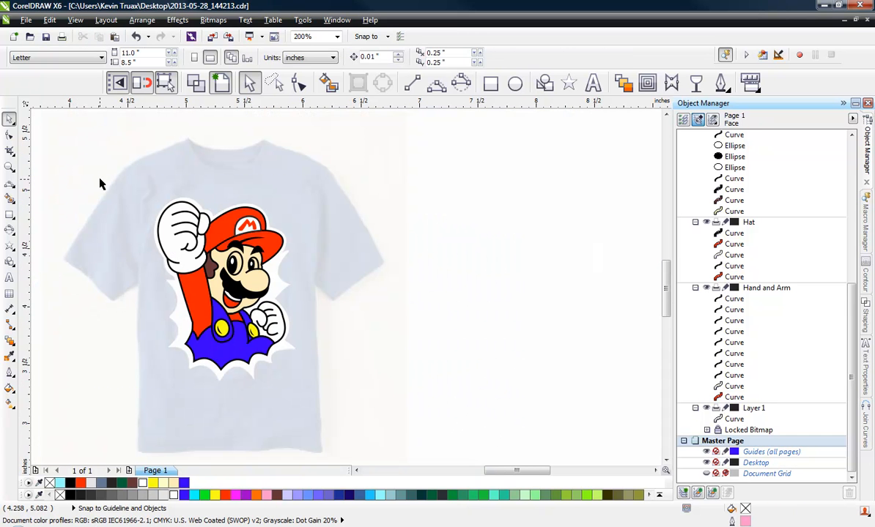
left_click_drag(100, 183, 314, 394)
left_click_drag(231, 308, 578, 288)
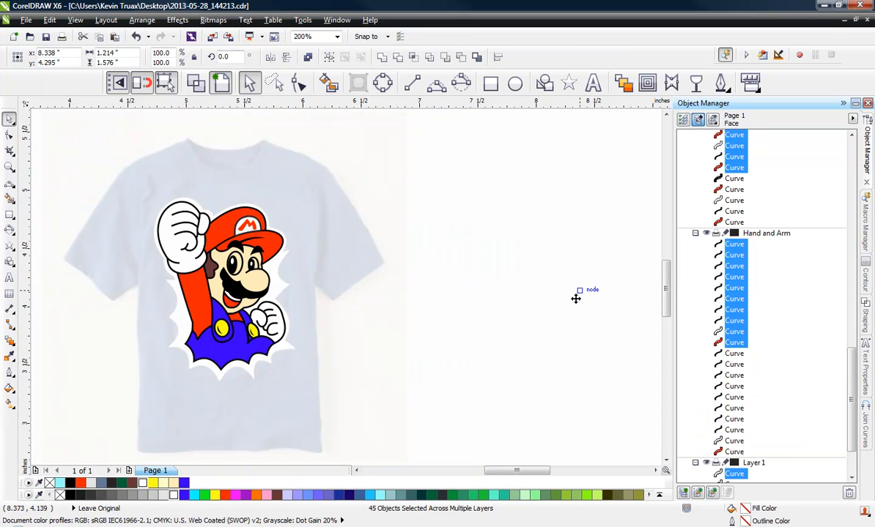
left_click(553, 396)
Step: Inspect the copied artwork up close, checking the nodes of the face and raised sleeve shapes
scroll(469, 277, "up", 1)
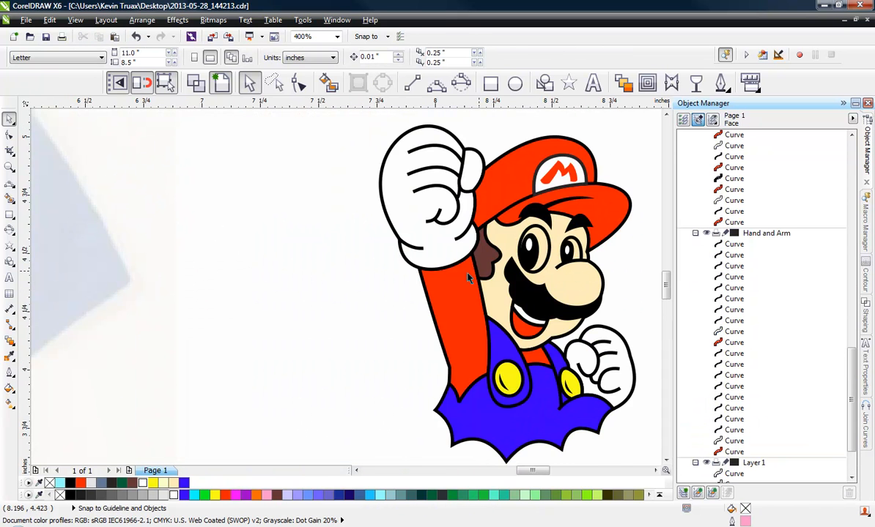
scroll(469, 277, "down", 1)
scroll(469, 277, "up", 2)
left_click(481, 293)
key("F10")
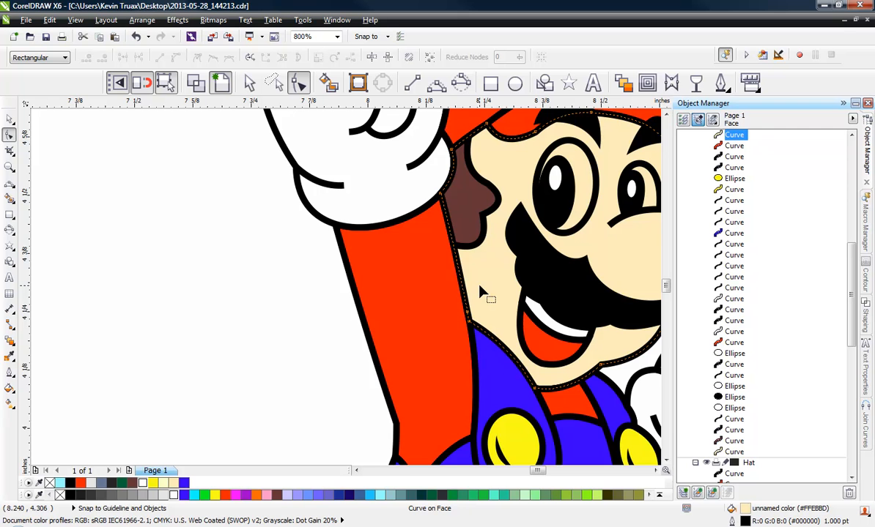
scroll(320, 289, "down", 1)
left_click(322, 270)
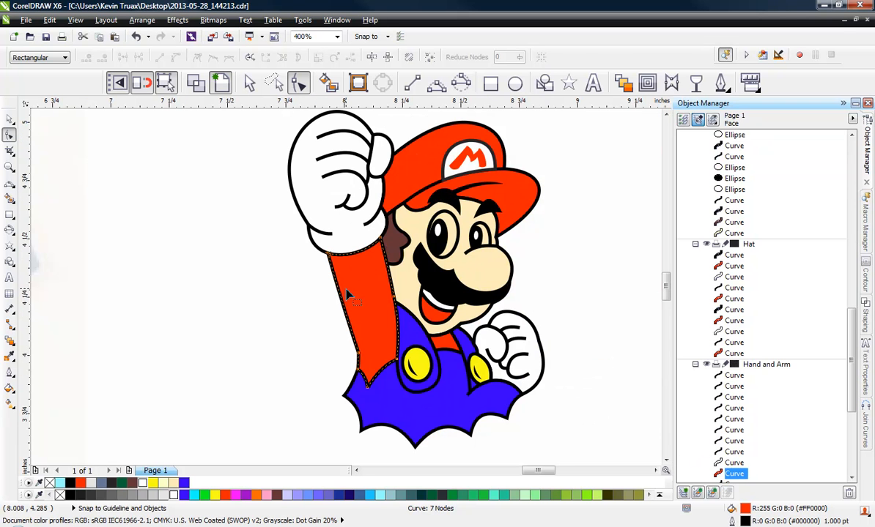
left_click(9, 119)
left_click(200, 223)
Step: Select the entire copied artwork and add a weedbox with a margin of 25 around it using Easy Stone
scroll(243, 246, "down", 1)
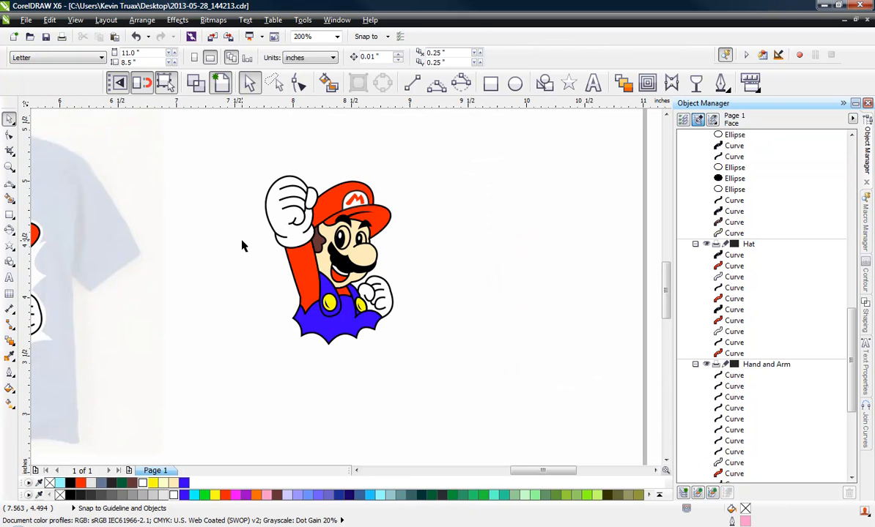
left_click_drag(154, 126, 475, 403)
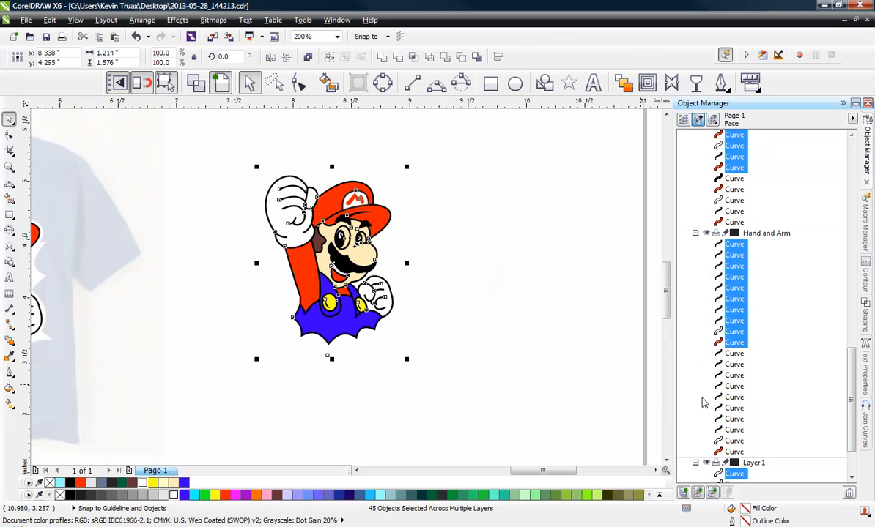
left_click(463, 526)
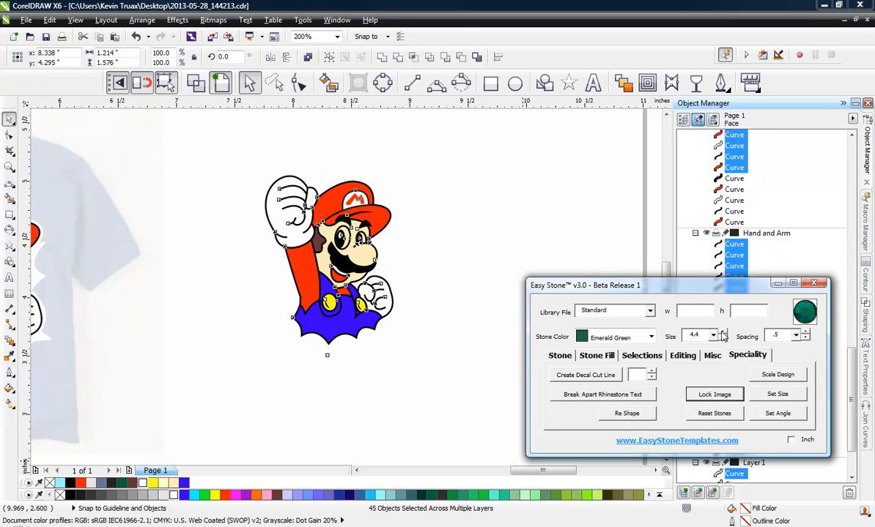
left_click(711, 357)
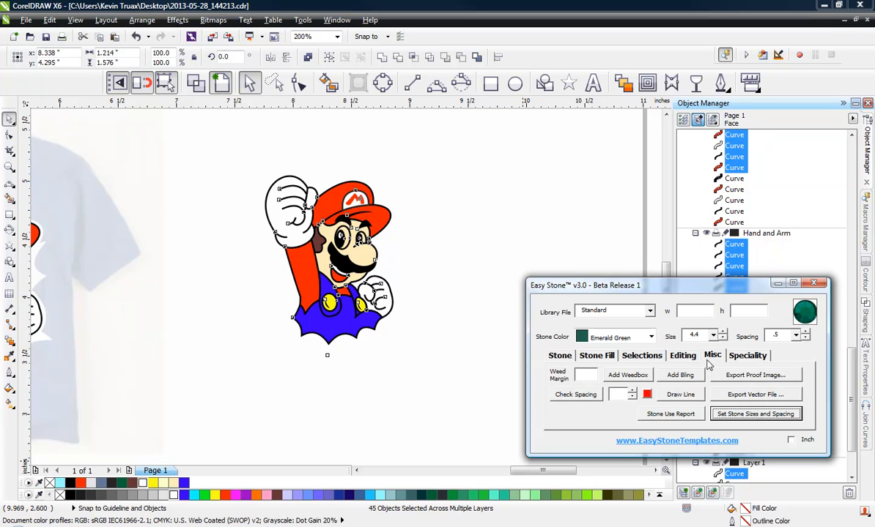
left_click(586, 378)
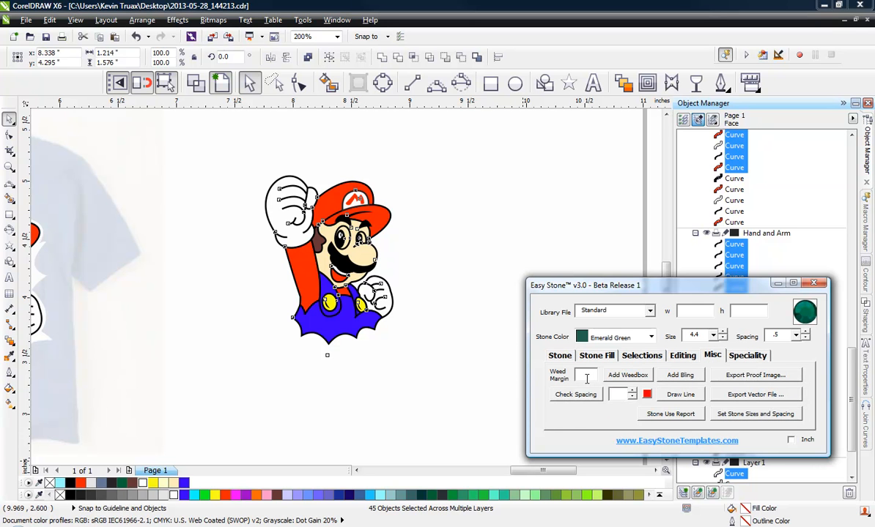
left_click(634, 380)
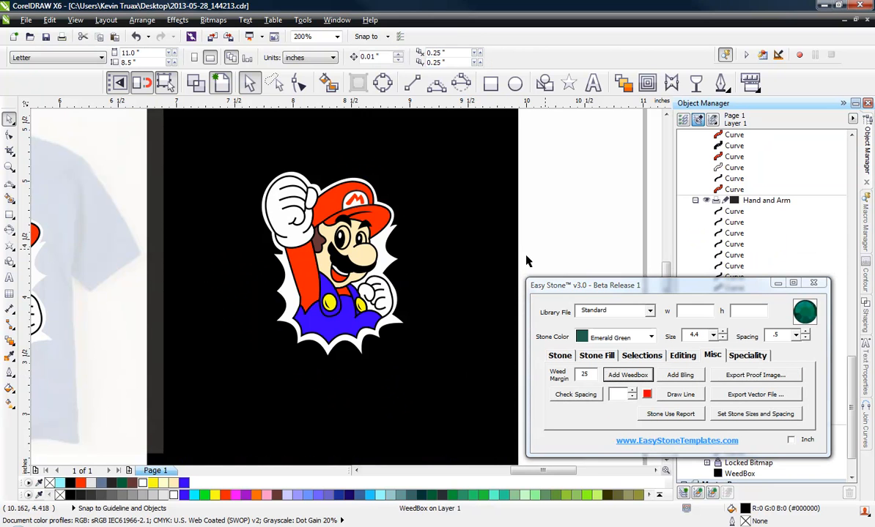
Step: Scale the weedbox about its centre to 50%, about 1.59 by 1.771 inch, and fill it with green (#669933)
scroll(365, 271, "down", 1)
scroll(399, 280, "up", 2)
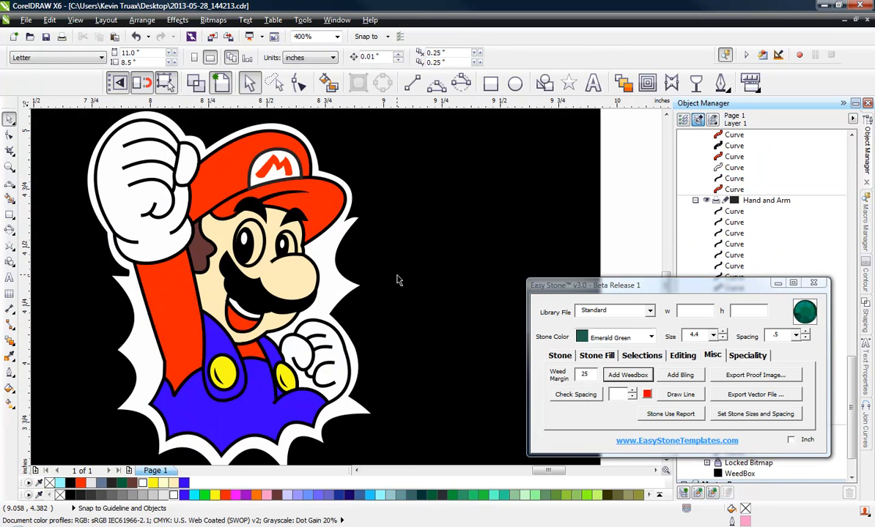
scroll(395, 280, "down", 2)
left_click(405, 272)
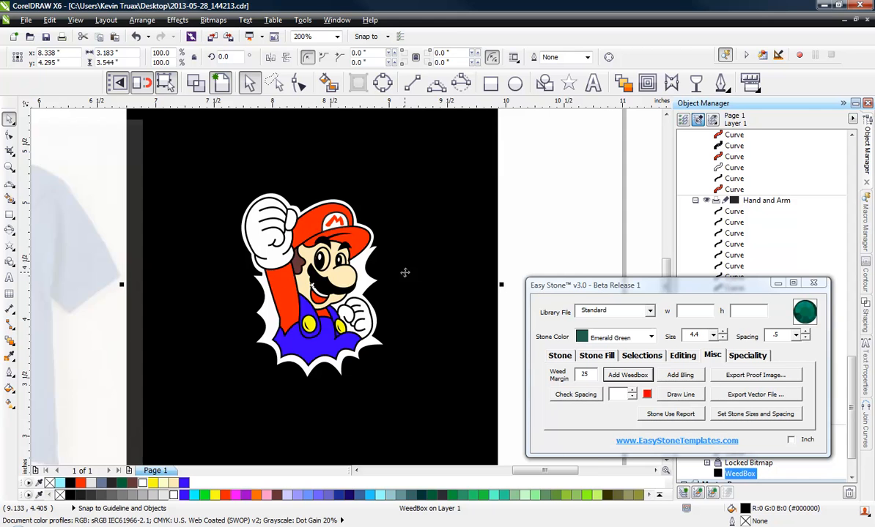
scroll(404, 271, "down", 1)
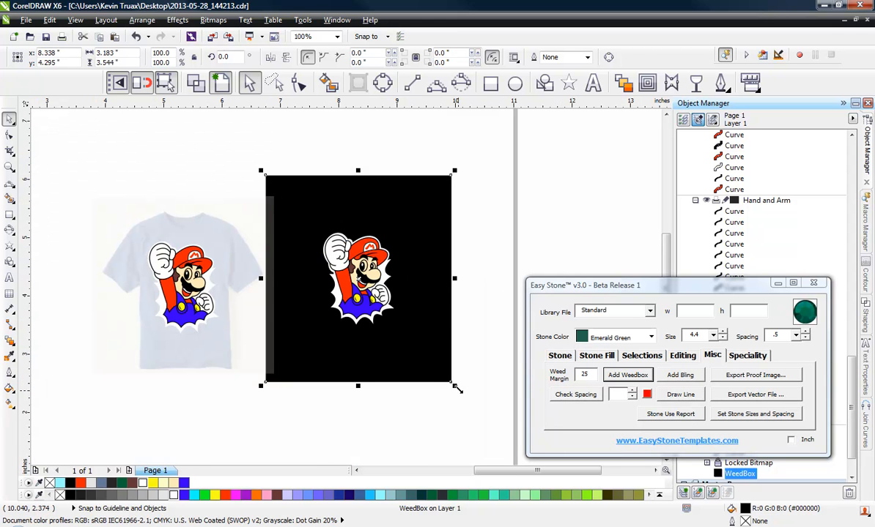
left_click_drag(455, 387, 412, 420)
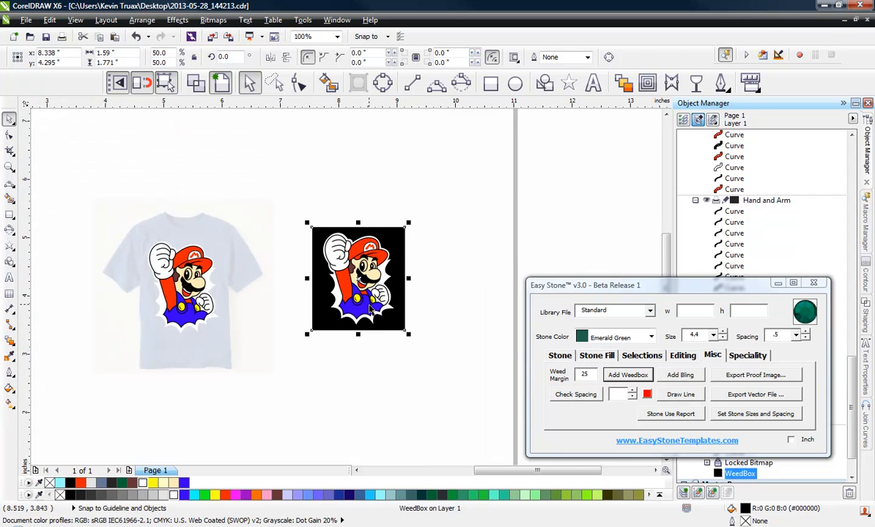
scroll(370, 309, "up", 1)
left_click(209, 495)
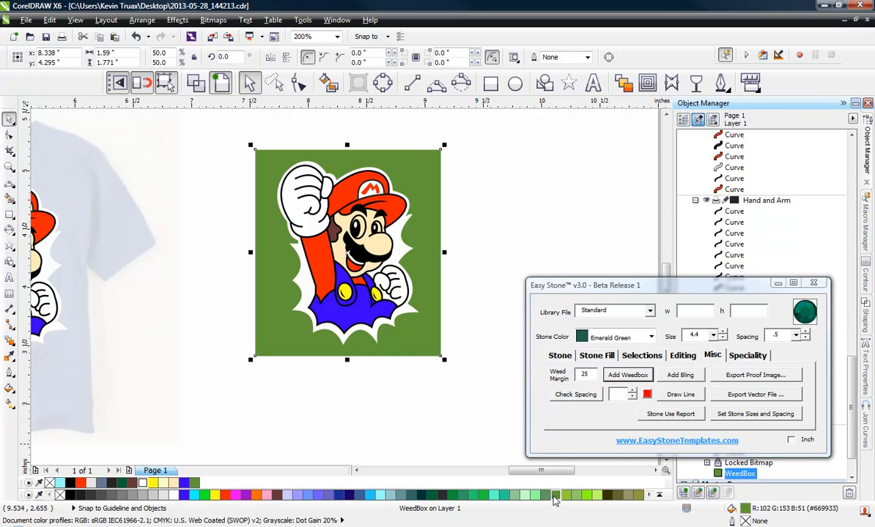
Step: Recolour the weedbox behind the copied artwork dark green (#27531D) and examine the character against it
left_click_drag(555, 499, 565, 416)
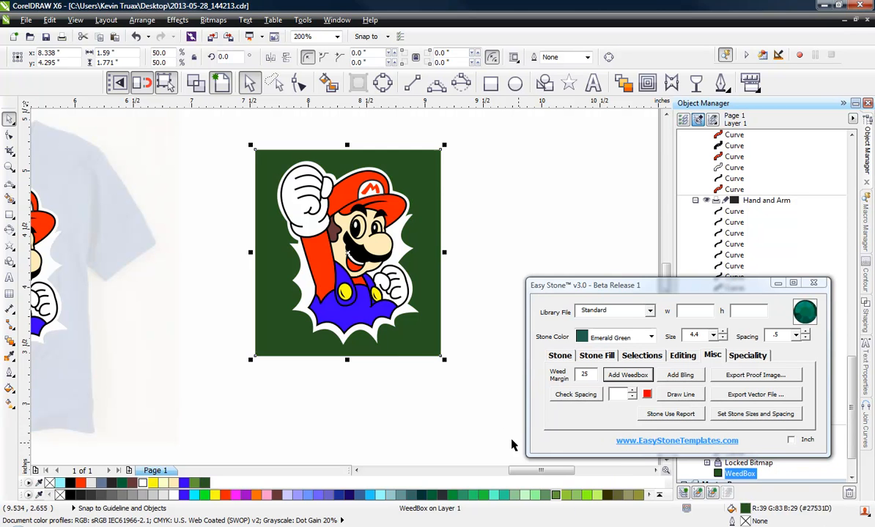
left_click(455, 287)
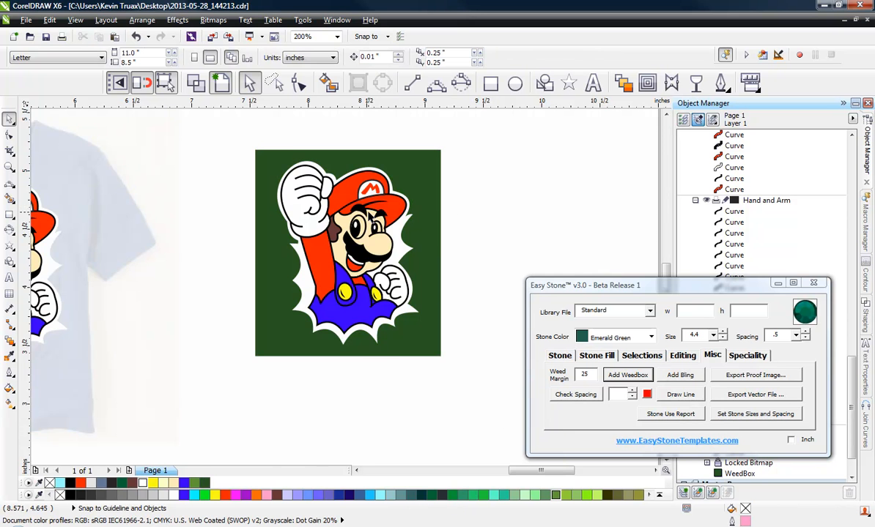
scroll(372, 214, "up", 2)
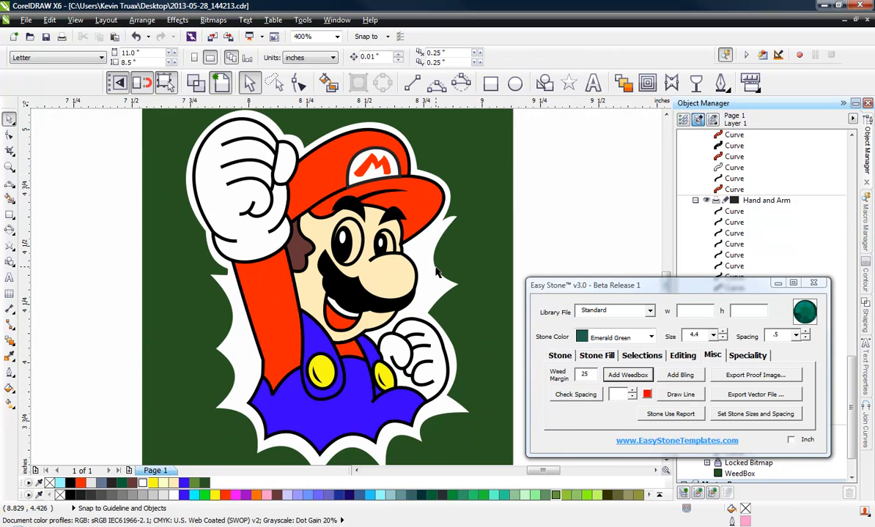
scroll(438, 273, "down", 2)
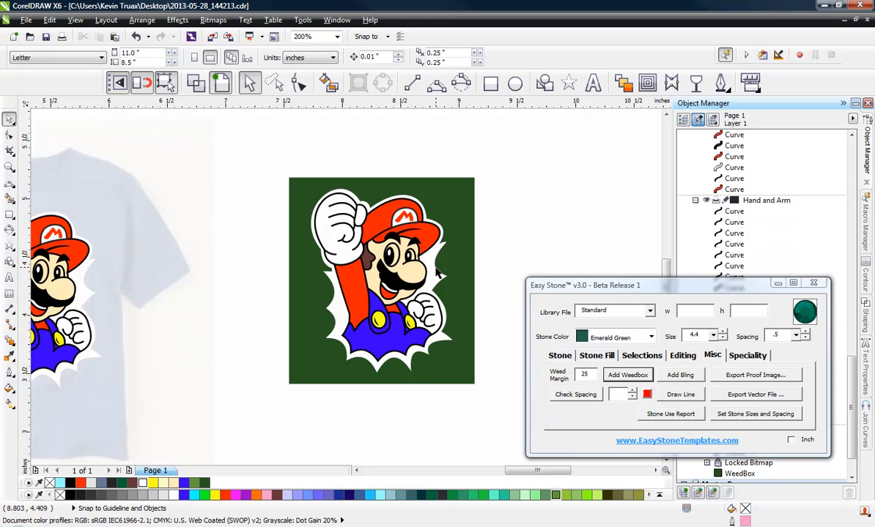
scroll(438, 273, "up", 2)
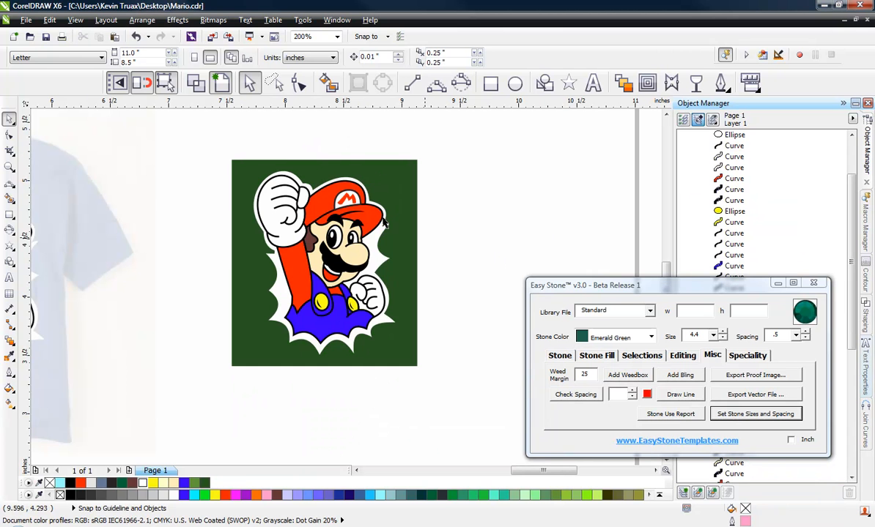
Step: Duplicate the complete boxed artwork horizontally to the blank area beyond the page edge, centred at about x 12.286 inch
left_click_drag(196, 146, 452, 415)
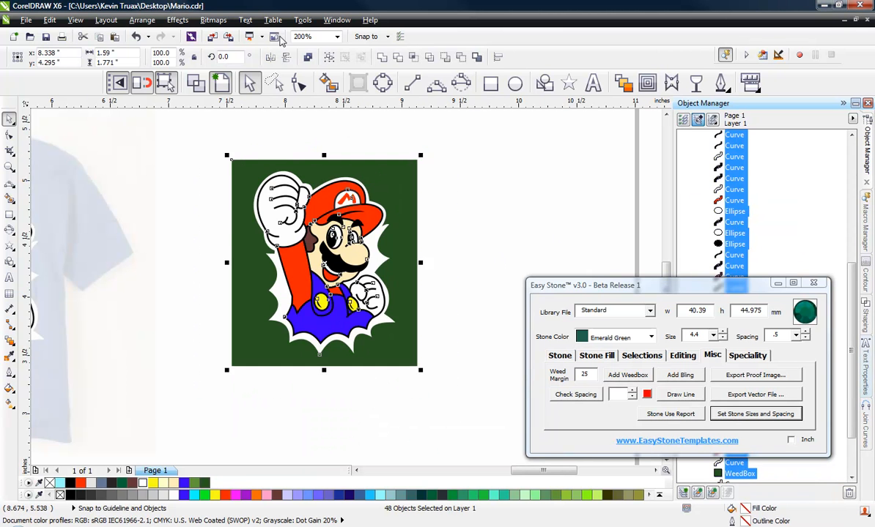
scroll(226, 122, "down", 1)
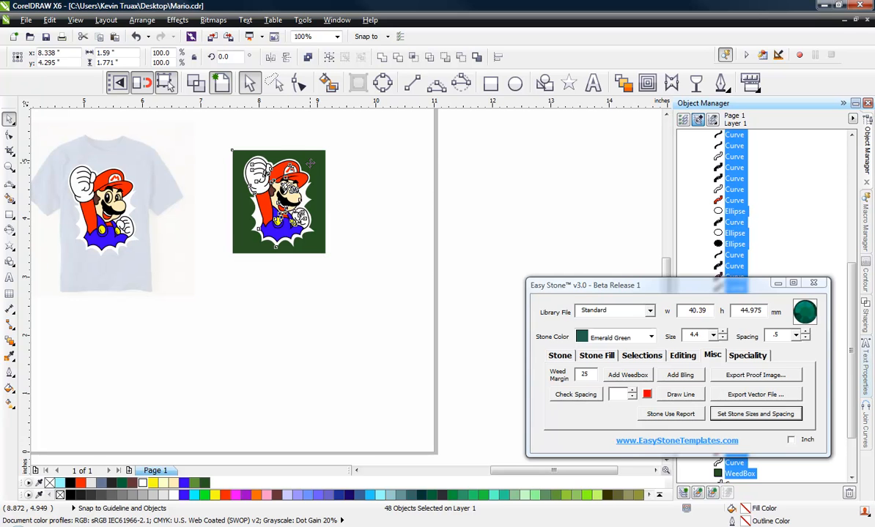
left_click_drag(312, 216, 542, 217)
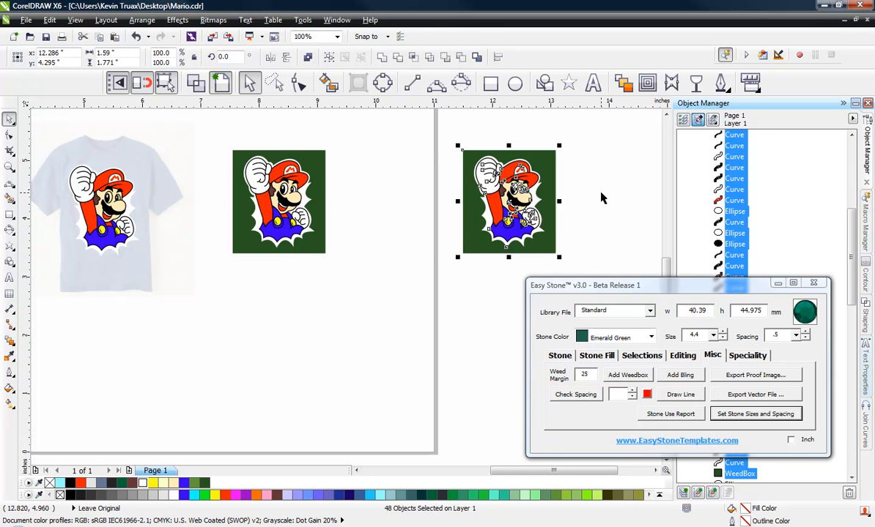
left_click(602, 195)
scroll(285, 202, "up", 1)
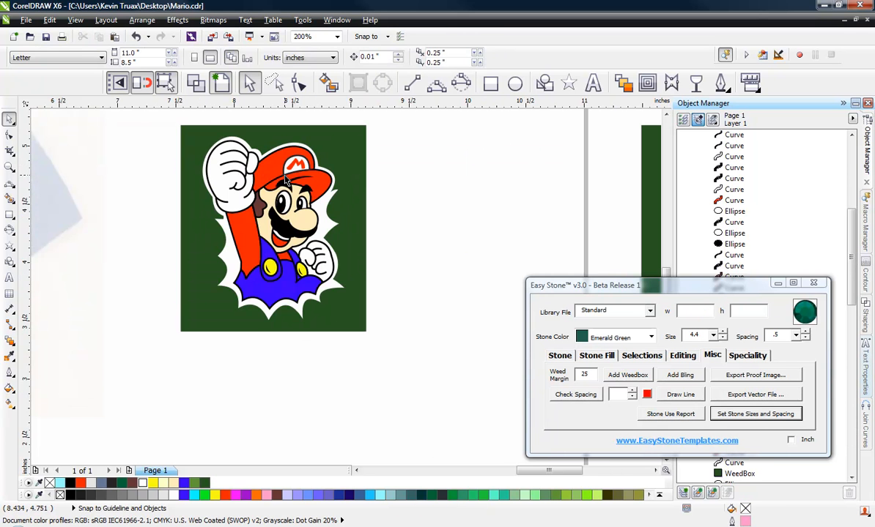
scroll(266, 315, "down", 1)
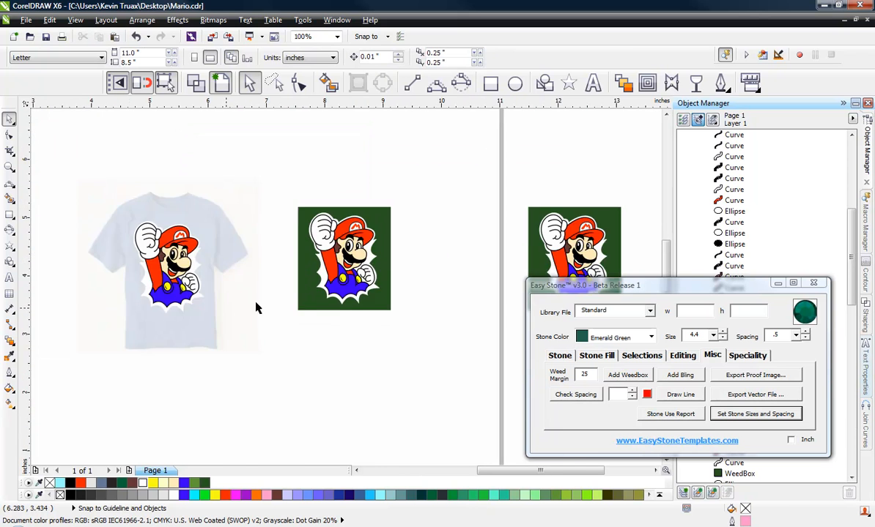
scroll(260, 308, "down", 1)
Step: On the duplicate, bend the white background's edge beside the lowered fist inward so it runs behind the fist
scroll(450, 283, "up", 3)
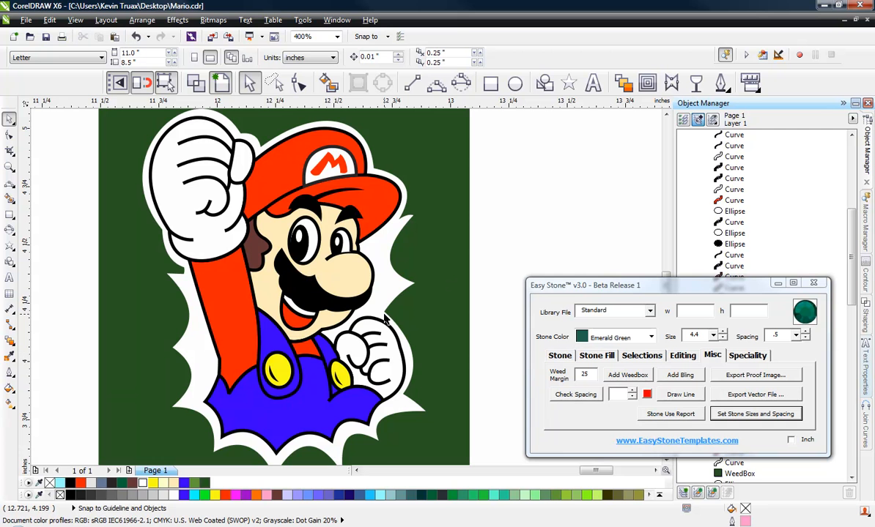
scroll(388, 358, "up", 1)
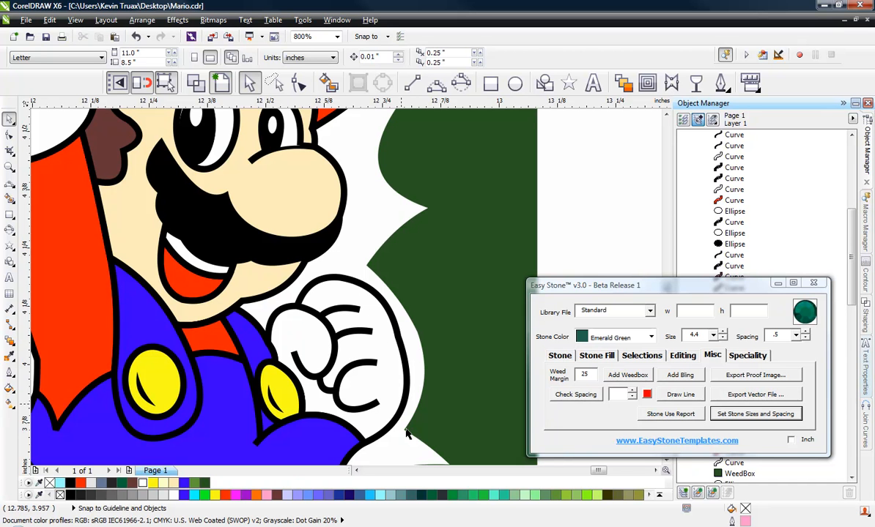
scroll(414, 423, "down", 2)
scroll(407, 370, "up", 1)
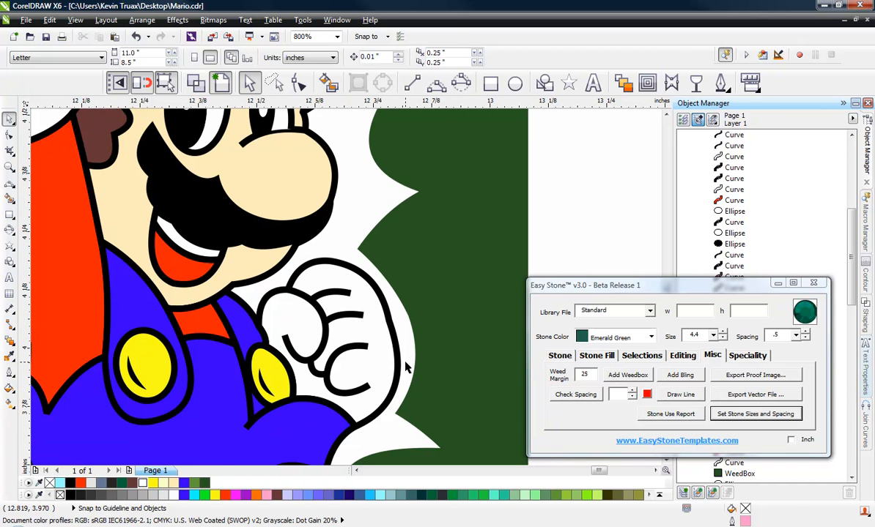
left_click(407, 359)
key("F10")
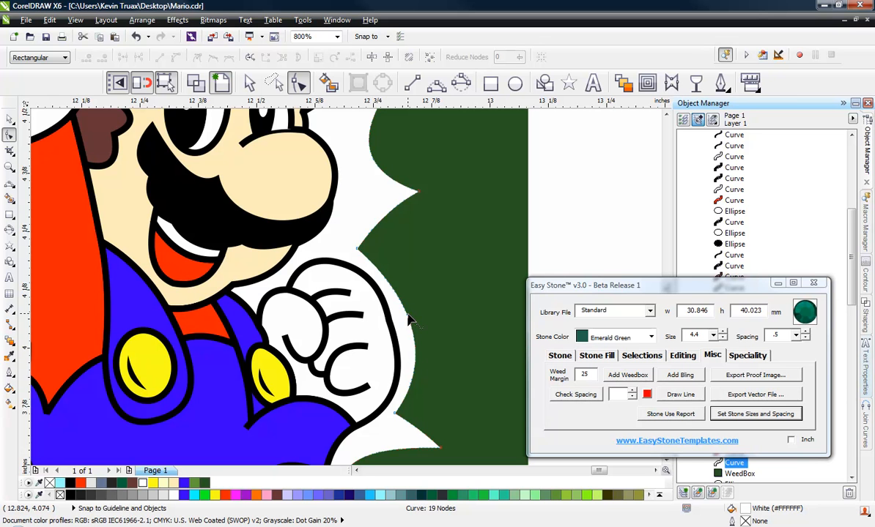
left_click_drag(410, 320, 278, 396)
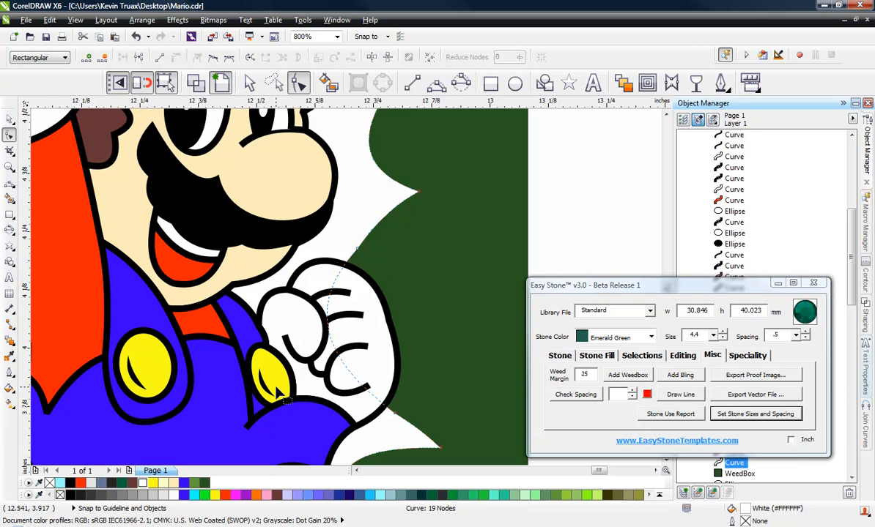
left_click(9, 118)
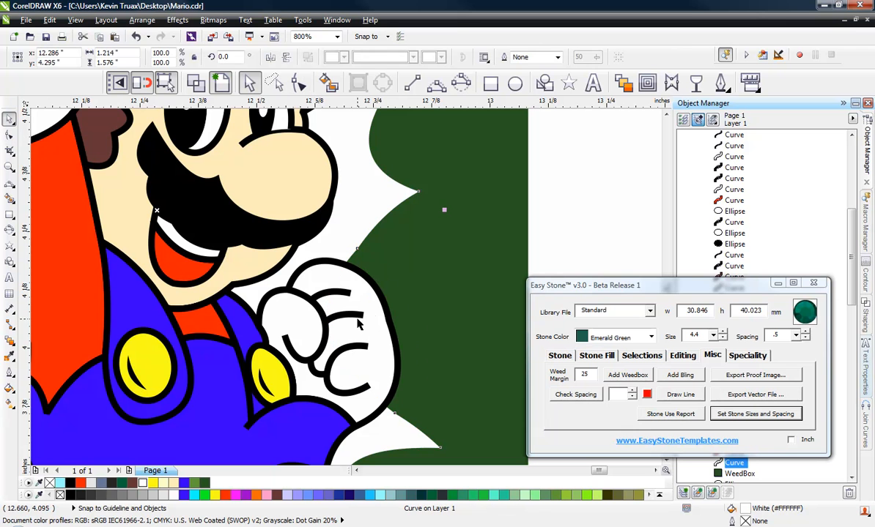
Step: Add a one-step outside contour of about 0.027 inch to the lowered fist and break the contour group apart
left_click(372, 309)
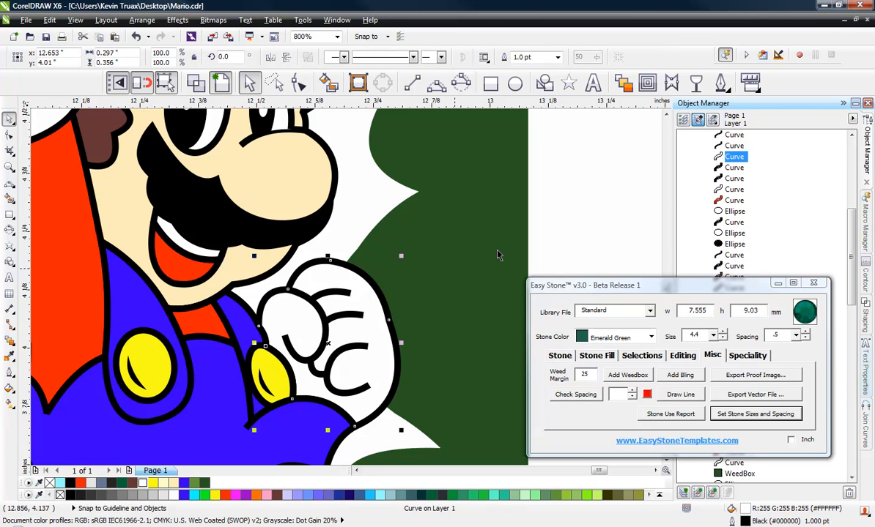
left_click(647, 83)
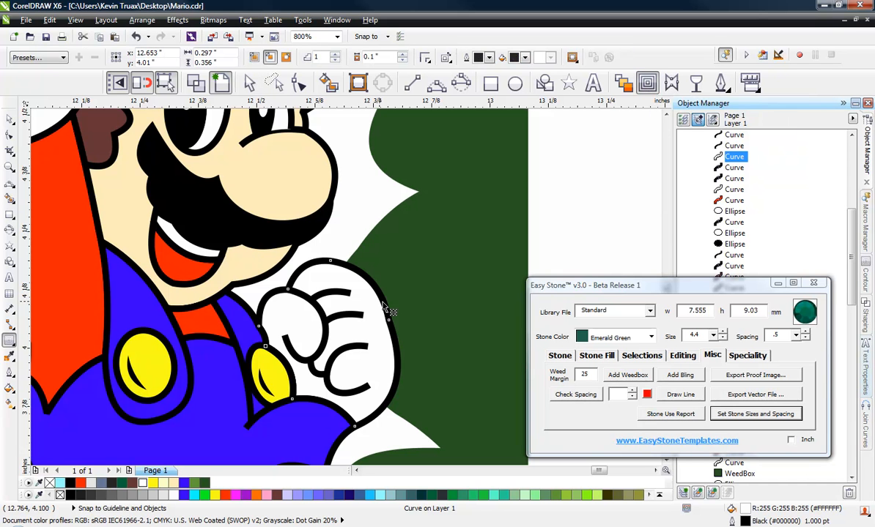
left_click_drag(387, 308, 410, 304)
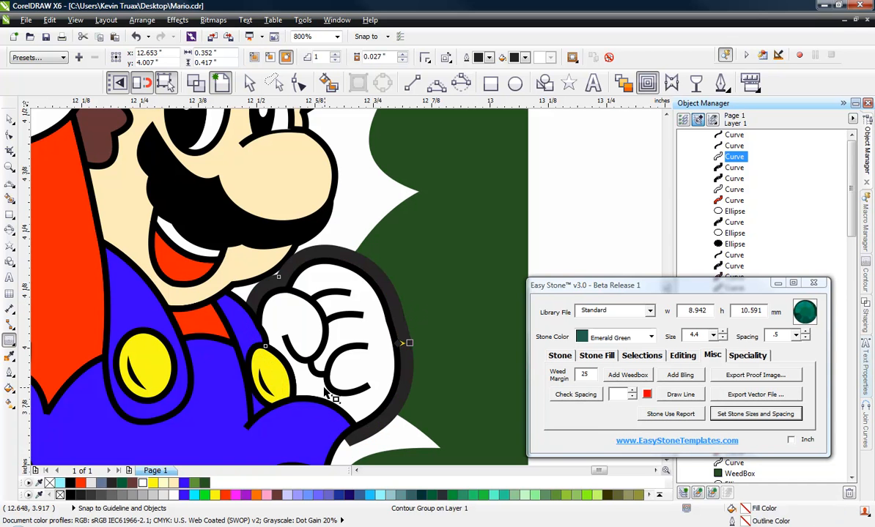
right_click(391, 297)
left_click(444, 314)
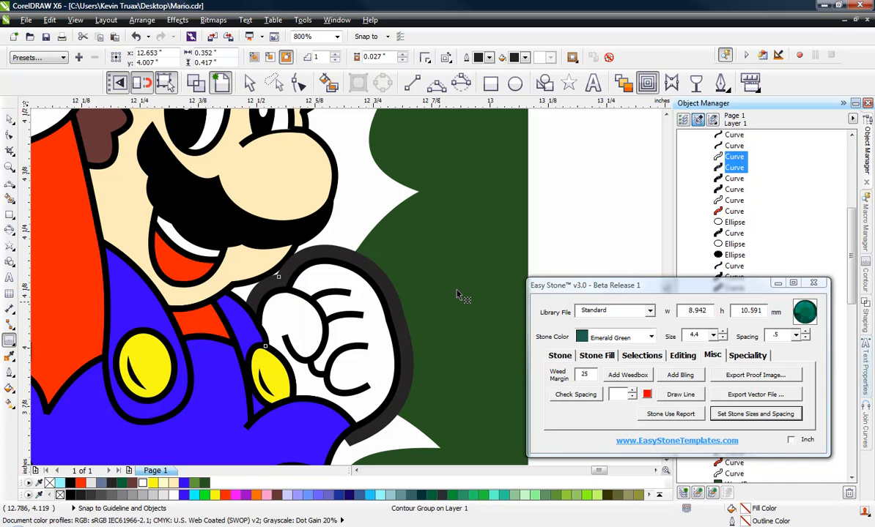
Step: Weld the separated fist contour to the white background shape so both become a single white outline
left_click(394, 298)
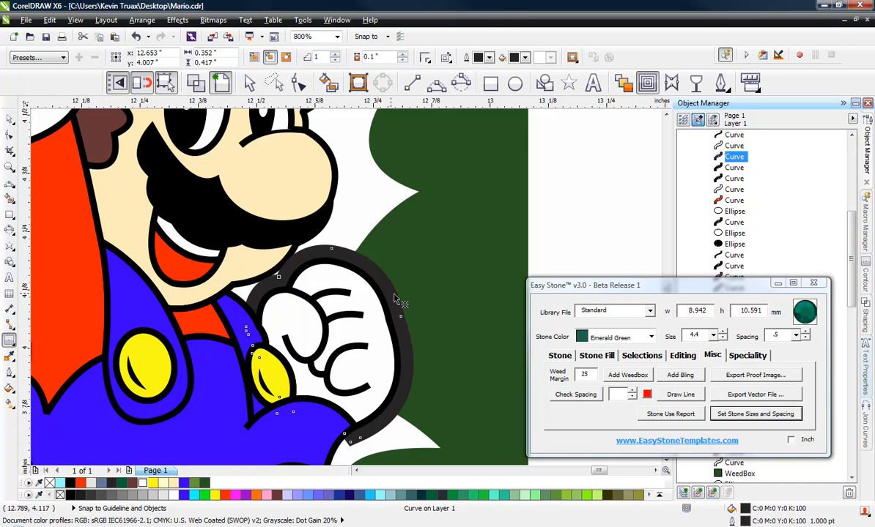
left_click(381, 201)
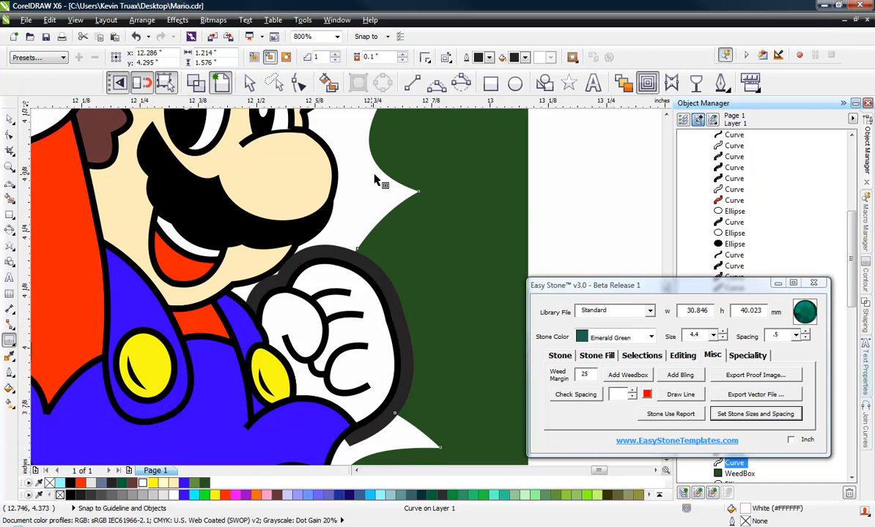
left_click(10, 117)
left_click(458, 287)
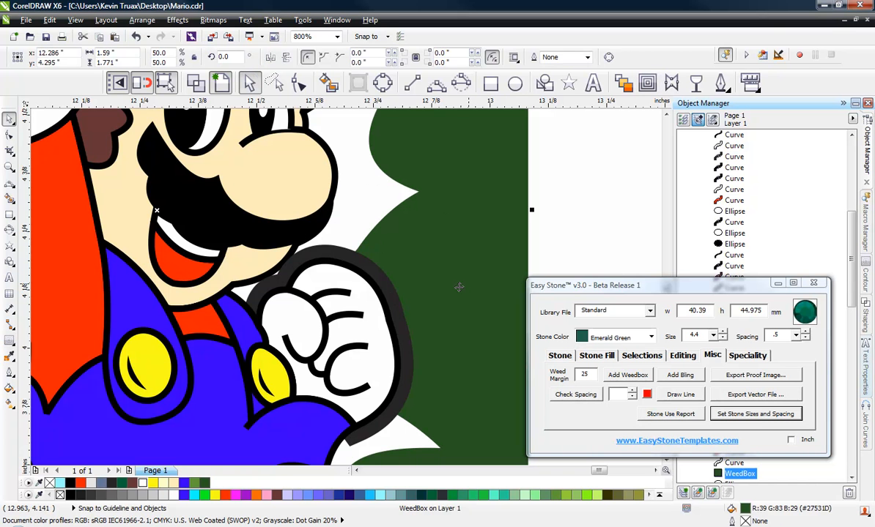
left_click(389, 294)
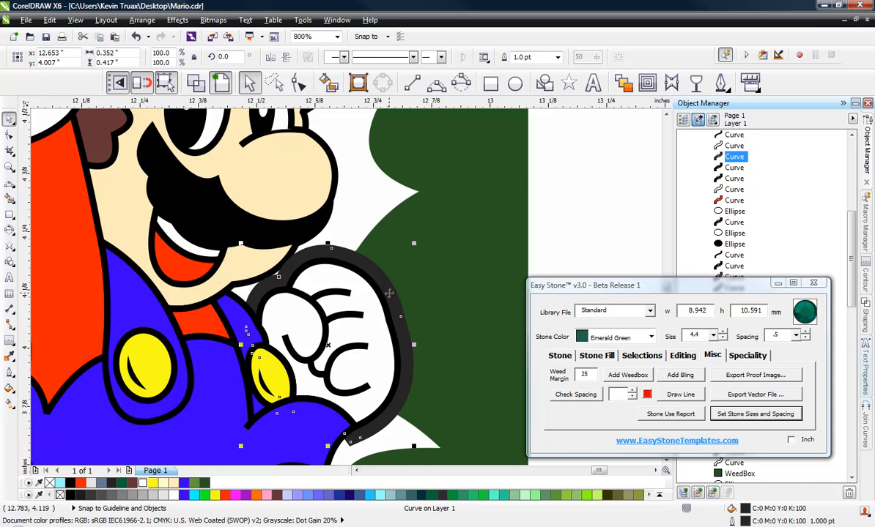
left_click(394, 196, "shift")
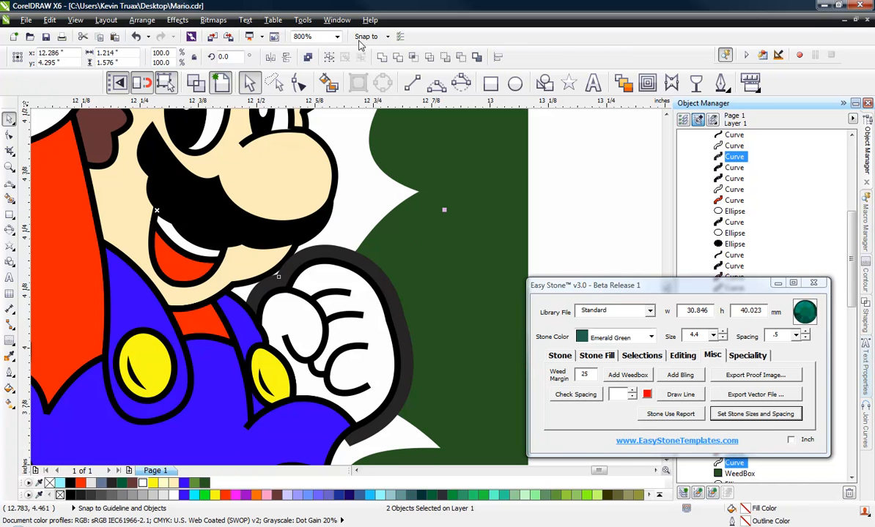
key("Delete")
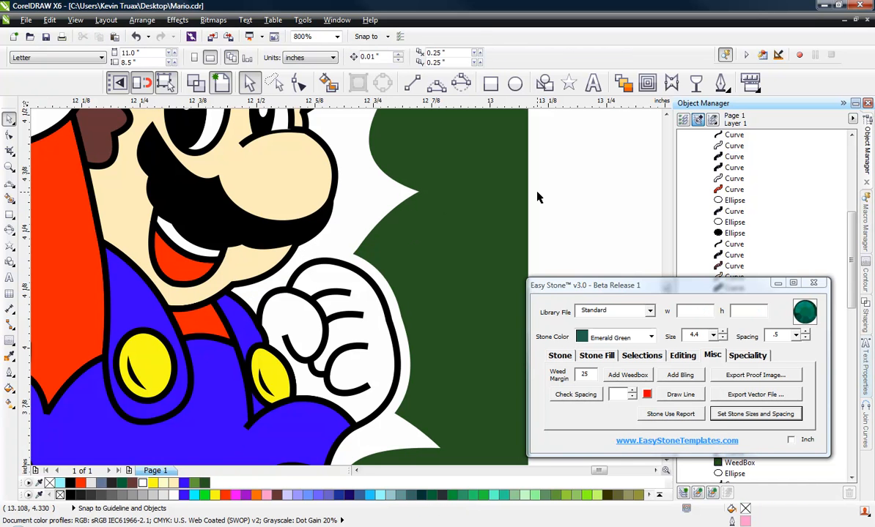
scroll(537, 197, "down", 1)
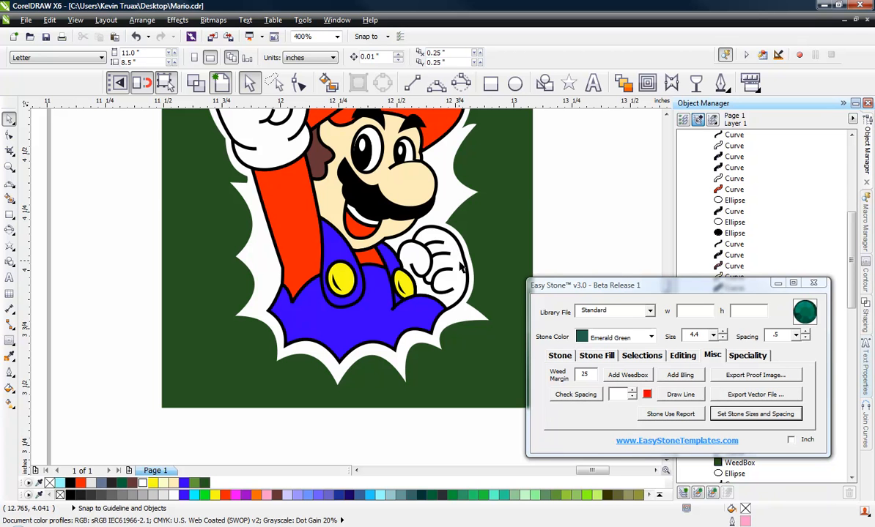
Step: Delete the white background's nodes around the raised fist and the cap on the duplicate
left_click(455, 364)
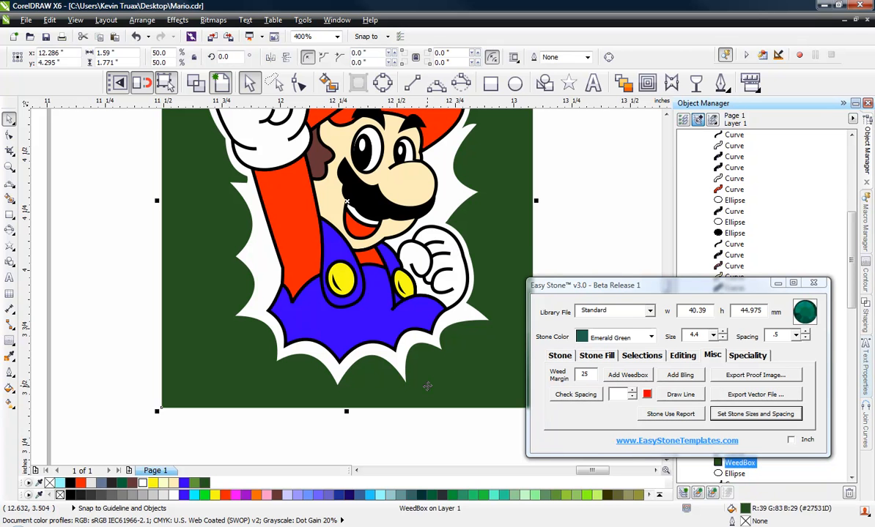
scroll(427, 386, "down", 1)
scroll(381, 223, "up", 1)
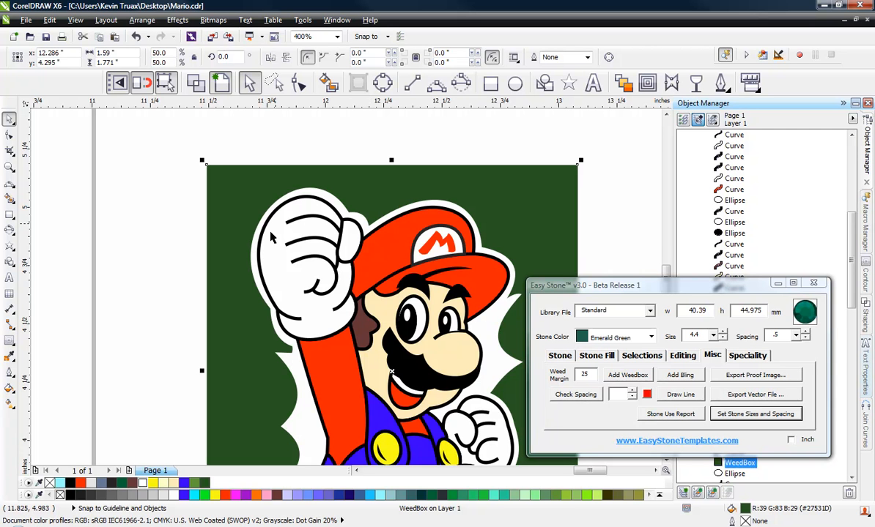
scroll(212, 254, "down", 1)
scroll(245, 299, "up", 1)
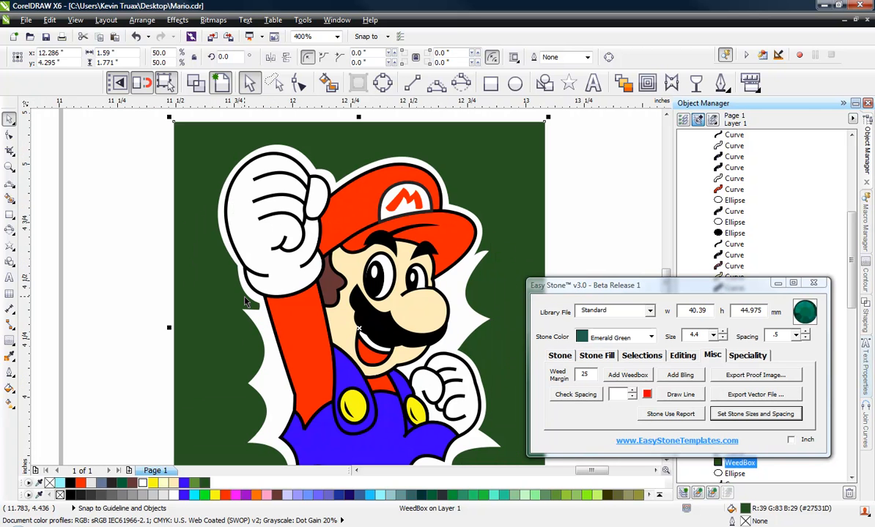
double_click(230, 252)
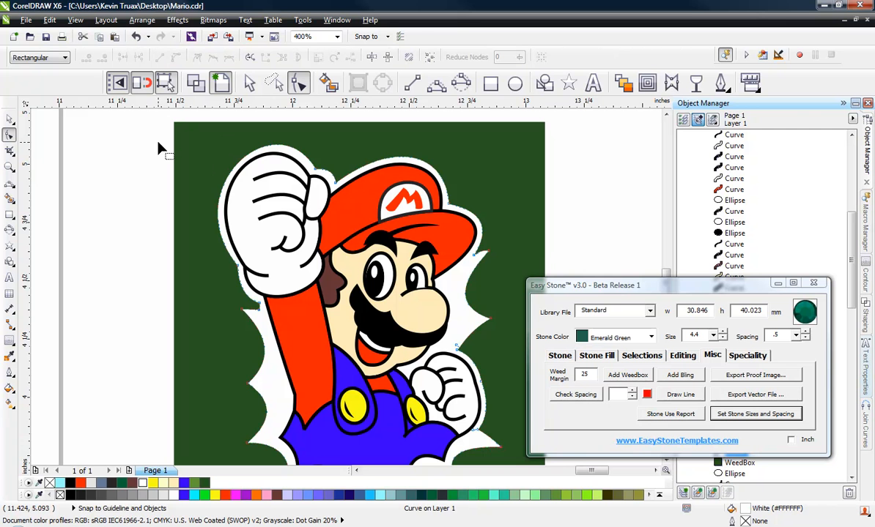
left_click_drag(160, 133, 326, 202)
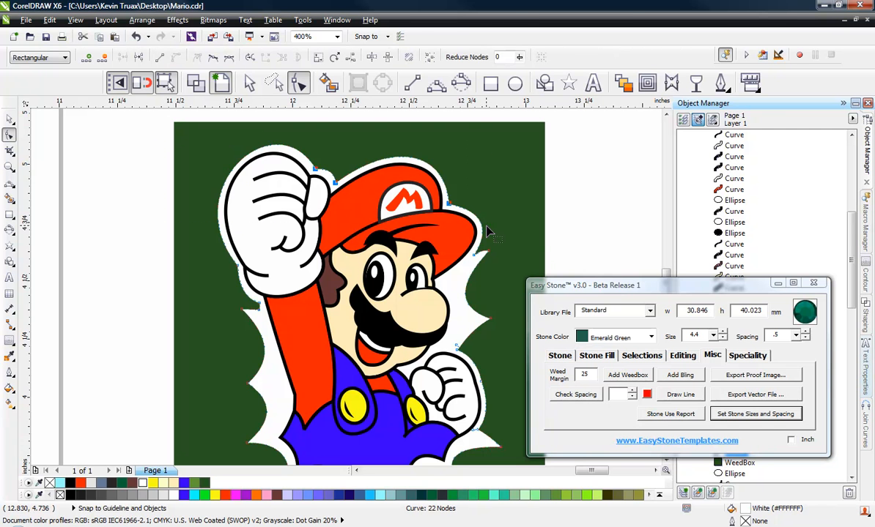
key("Delete")
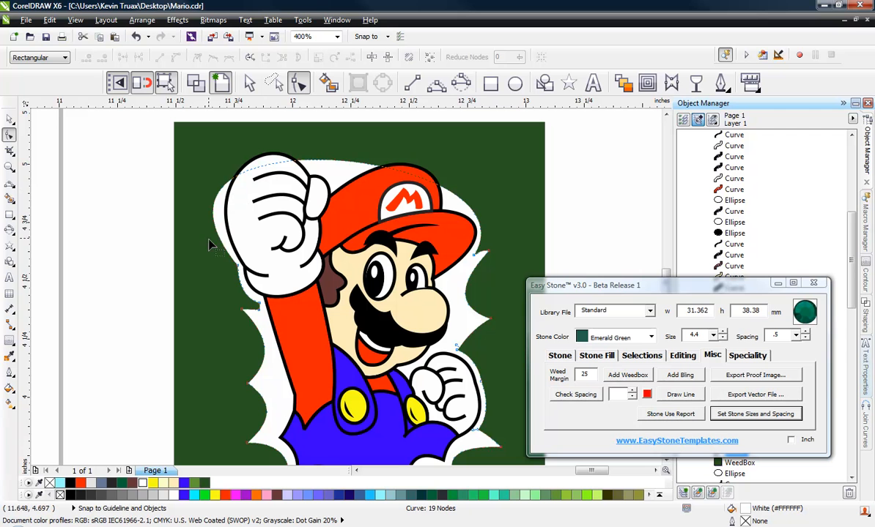
left_click_drag(292, 300, 293, 306)
key("Delete")
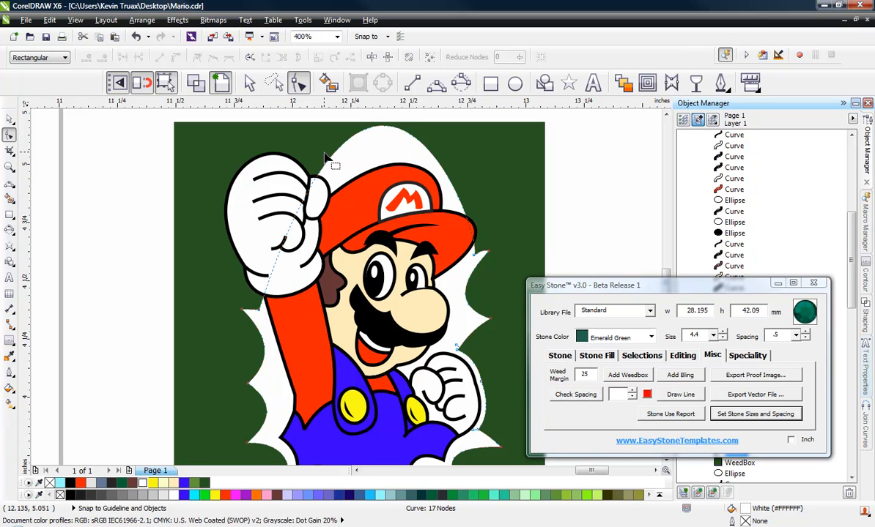
Step: Convert the white background's bulging upper edge to a straight line so it runs behind the figure
right_click(331, 159)
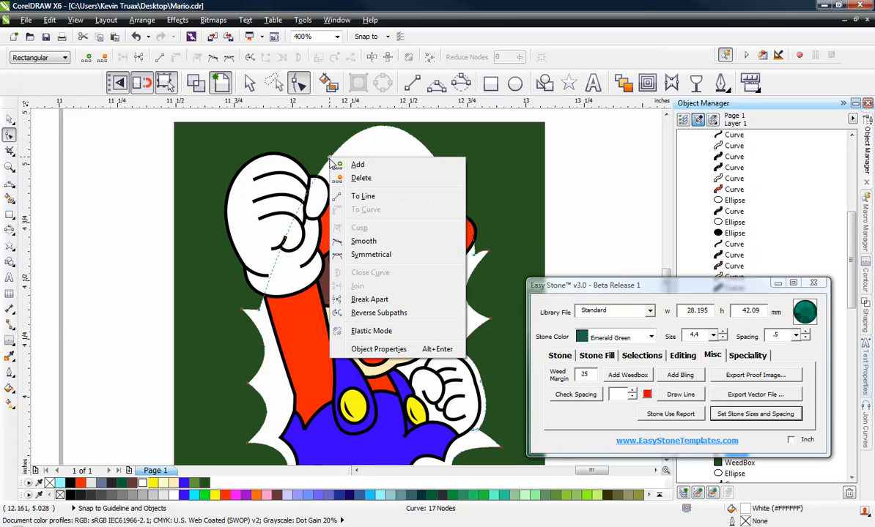
left_click(341, 195)
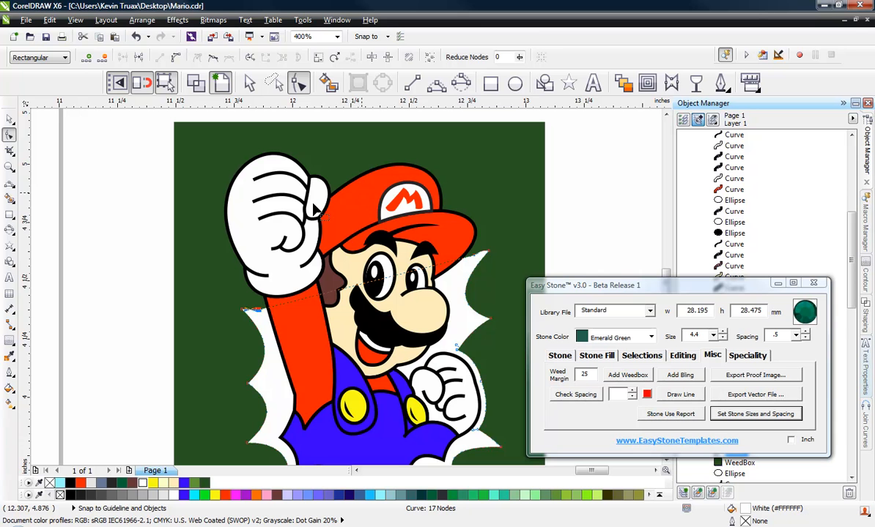
left_click(9, 120)
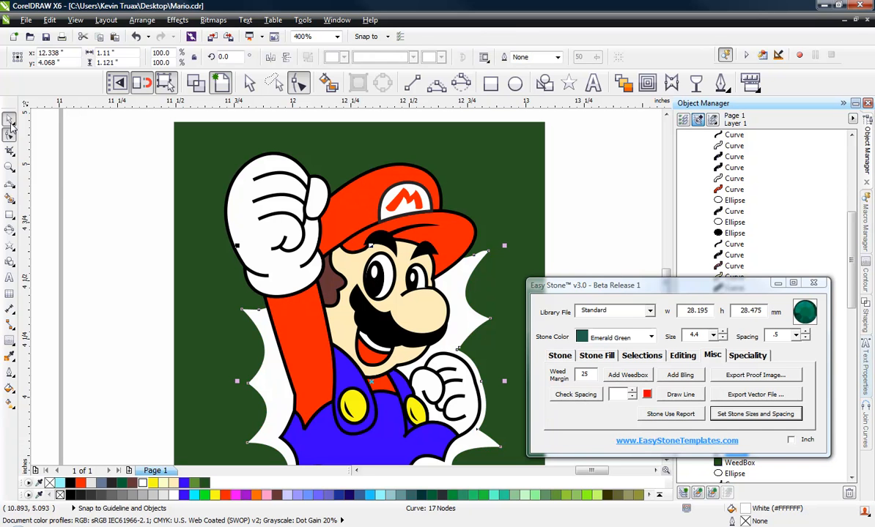
left_click(55, 180)
Step: Group all the shapes of the duplicate's Mario figure, leaving out the white background and the green box
scroll(200, 224, "down", 2)
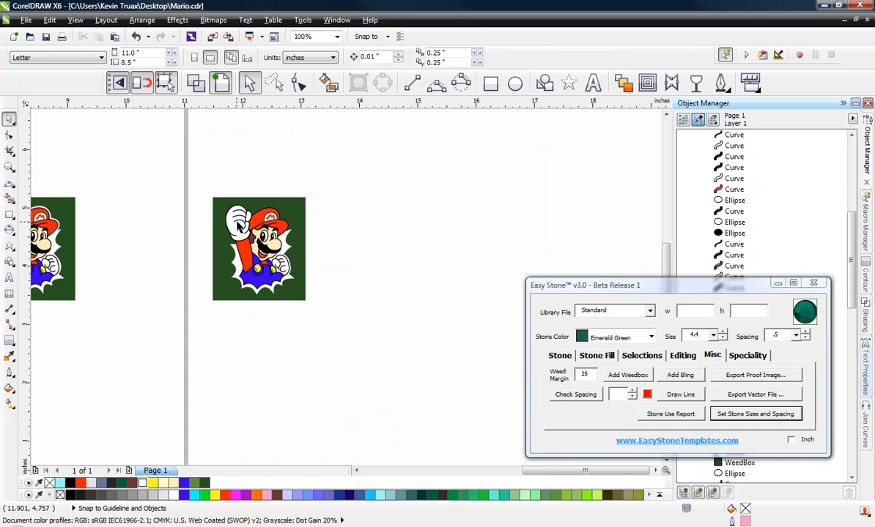
scroll(271, 255, "up", 2)
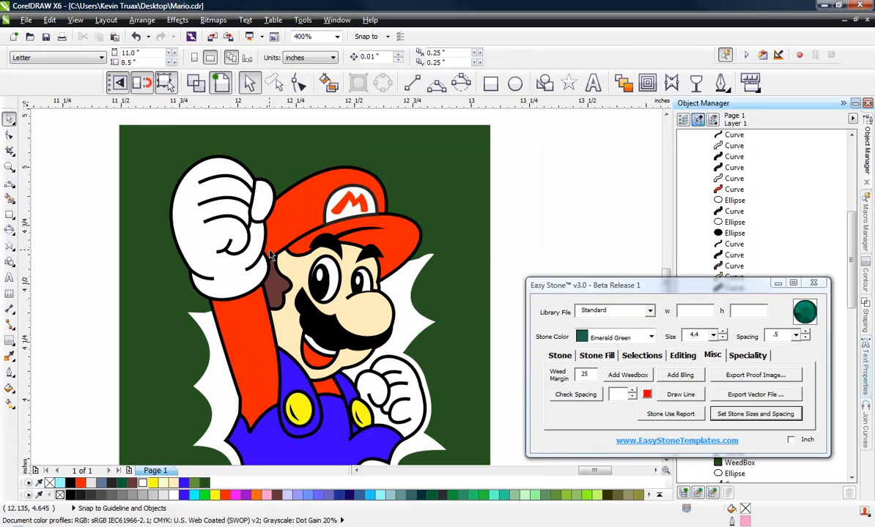
scroll(376, 280, "down", 2)
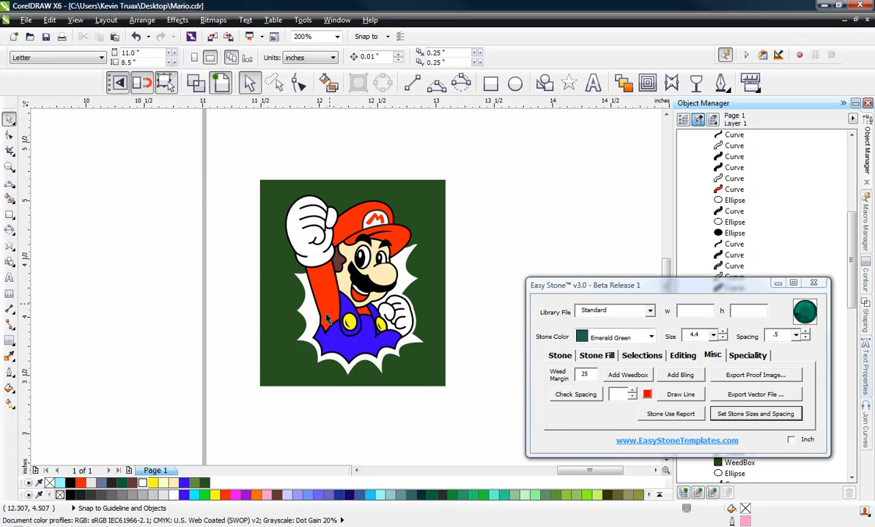
scroll(390, 228, "up", 2)
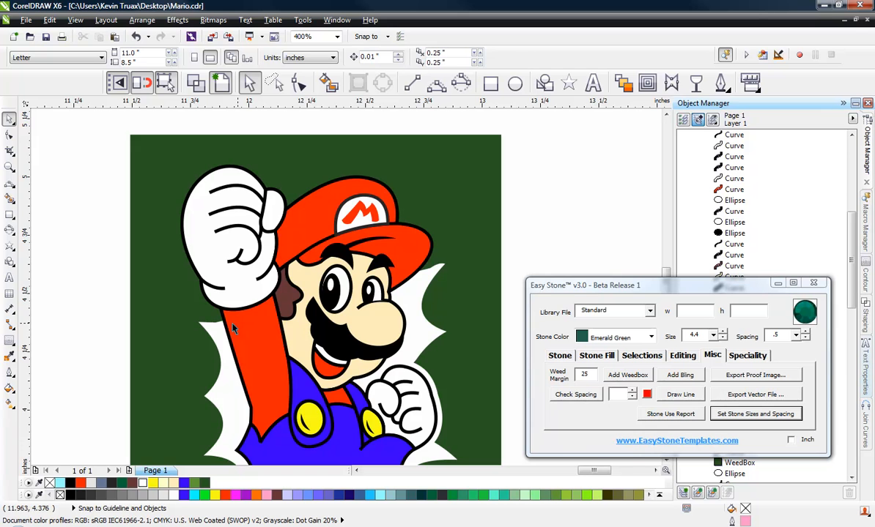
scroll(233, 327, "down", 2)
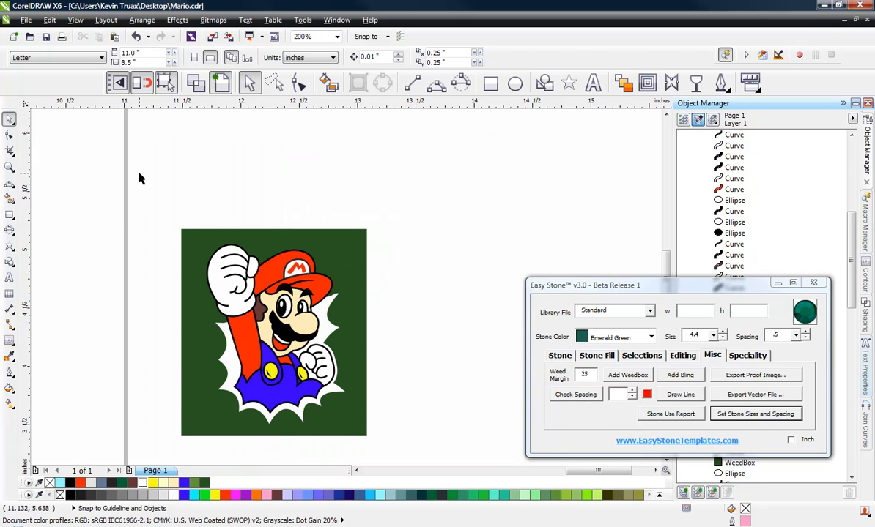
left_click_drag(139, 174, 340, 462)
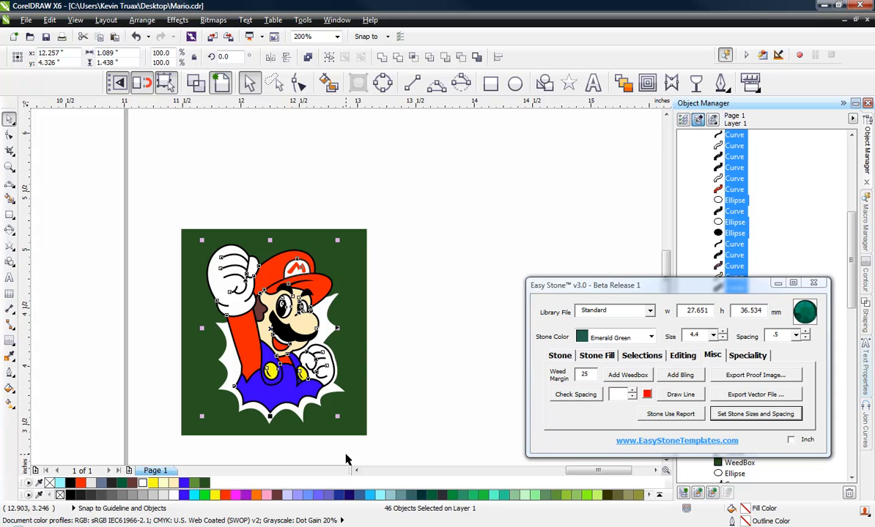
key("ctrl+g")
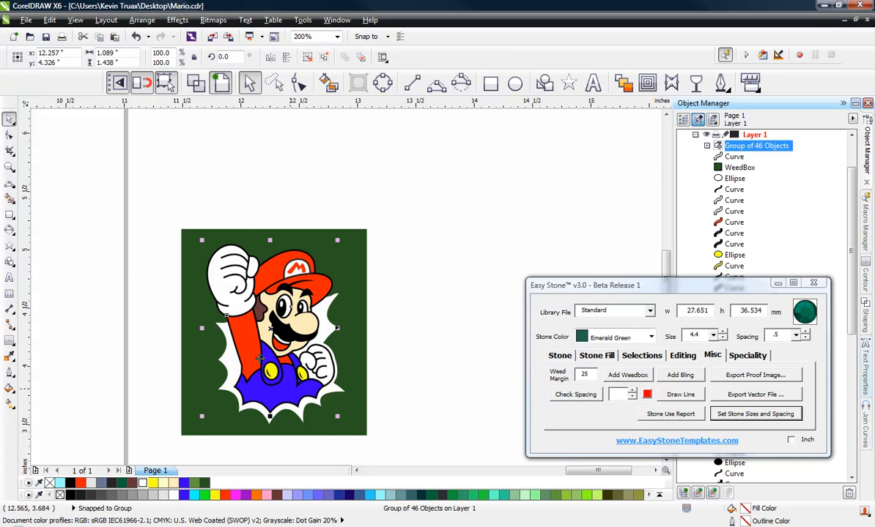
Step: Add a one-step outside contour of about 0.032 inch around the grouped Mario figure
left_click(126, 267)
scroll(253, 270, "up", 1)
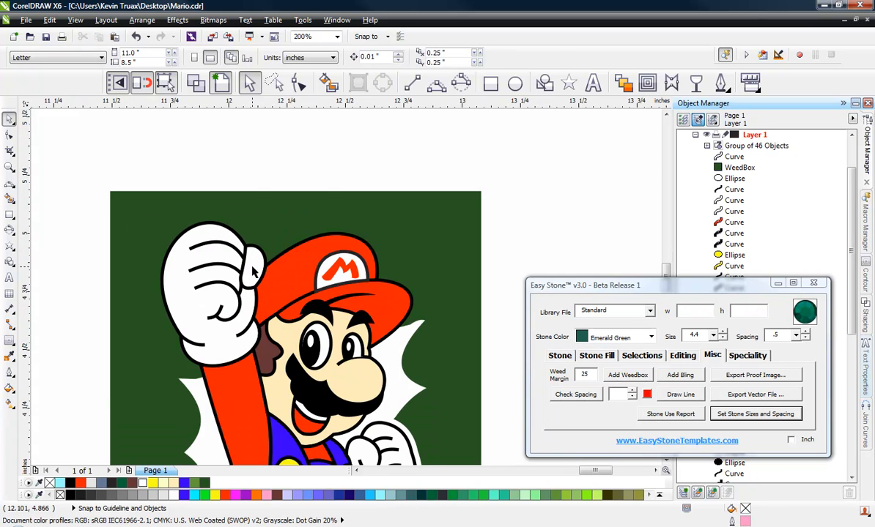
left_click(359, 244)
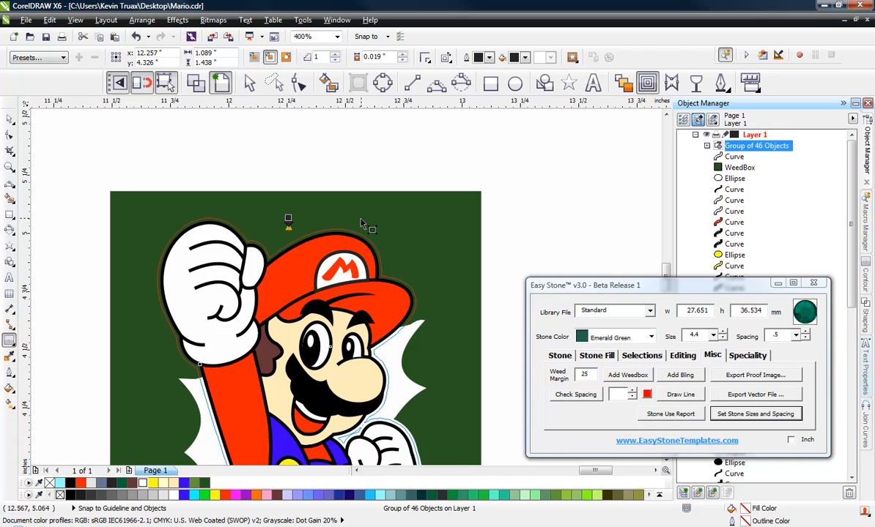
left_click_drag(361, 224, 362, 220)
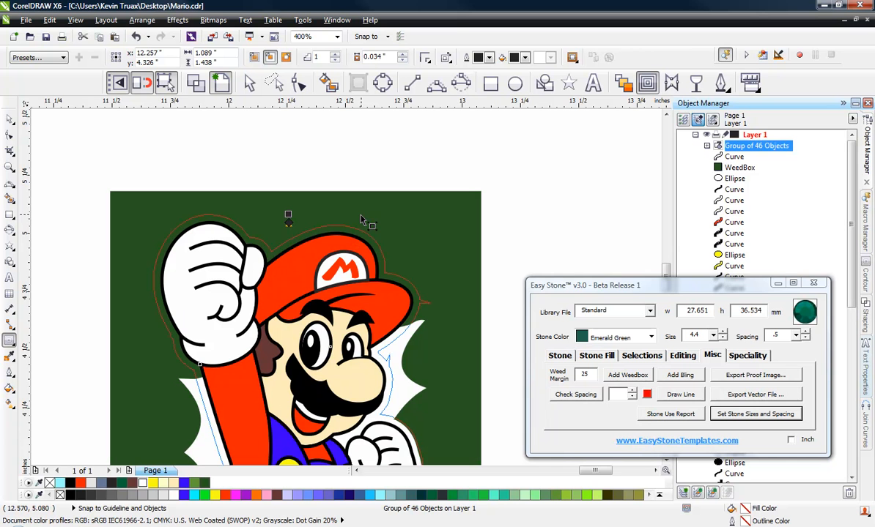
left_click_drag(360, 220, 360, 220)
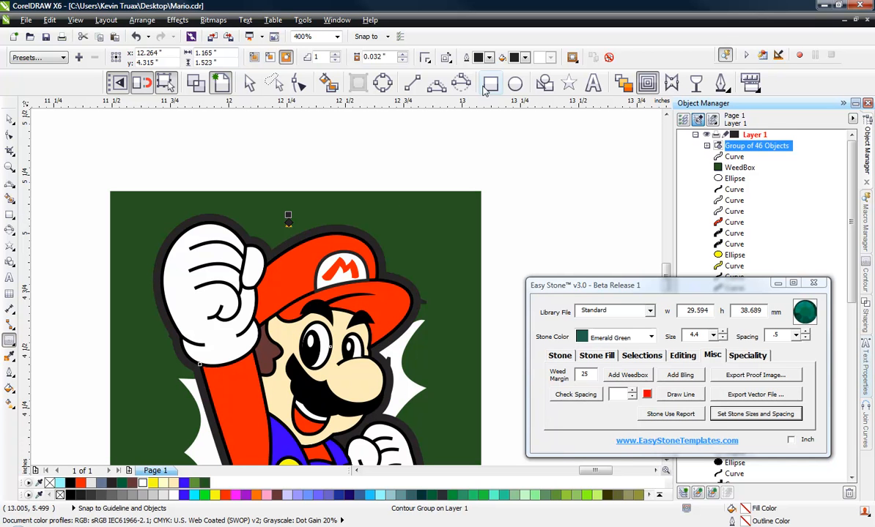
Step: Set the contour's fill to white, and undo a trial removal of the outline from the whole contour group
left_click(524, 62)
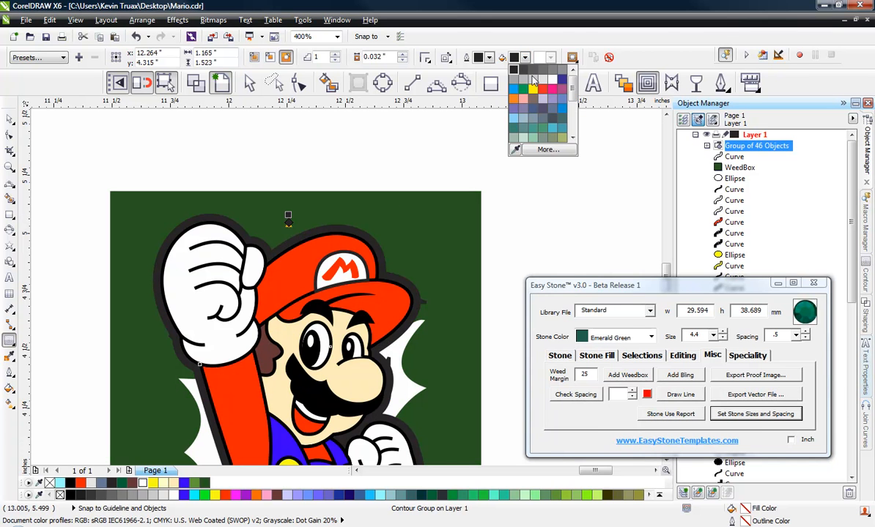
left_click(507, 98)
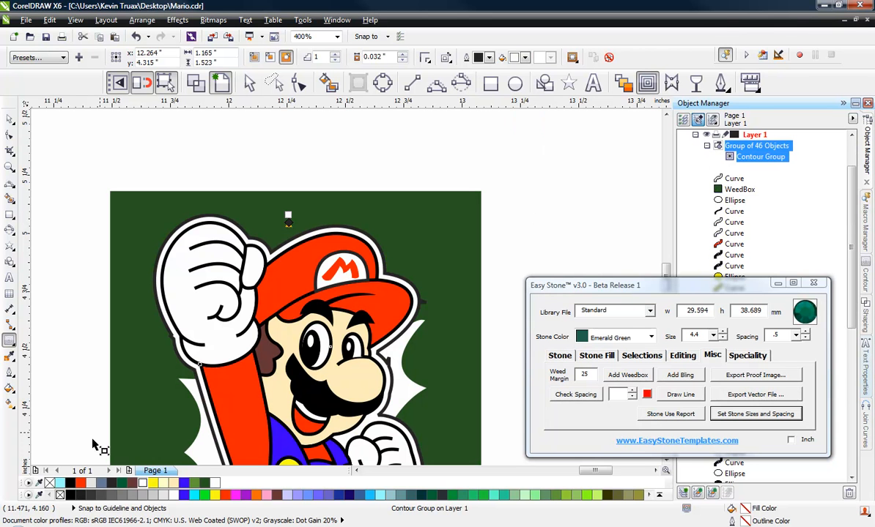
right_click(49, 484)
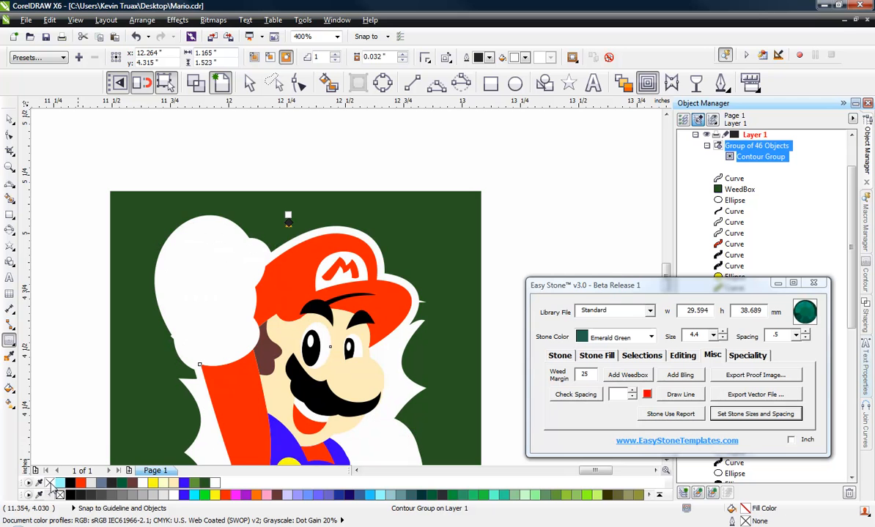
key("ctrl+z")
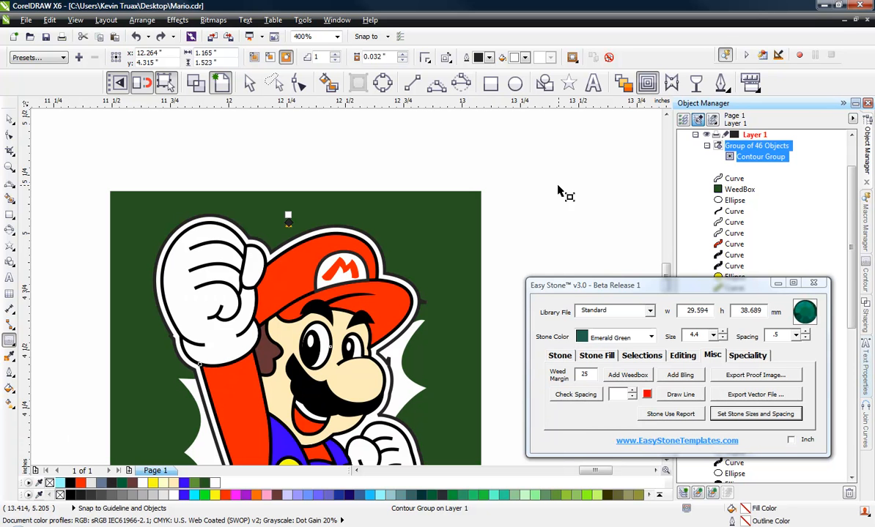
Step: Break the contour group apart and leave the separated white contour shape without an outline
left_click(9, 118)
key("Escape")
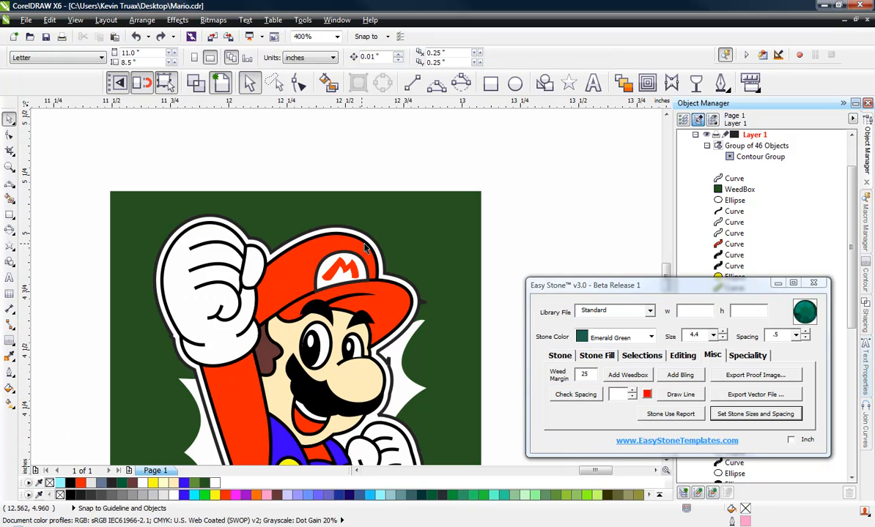
left_click(350, 228)
right_click(350, 229)
left_click(439, 261)
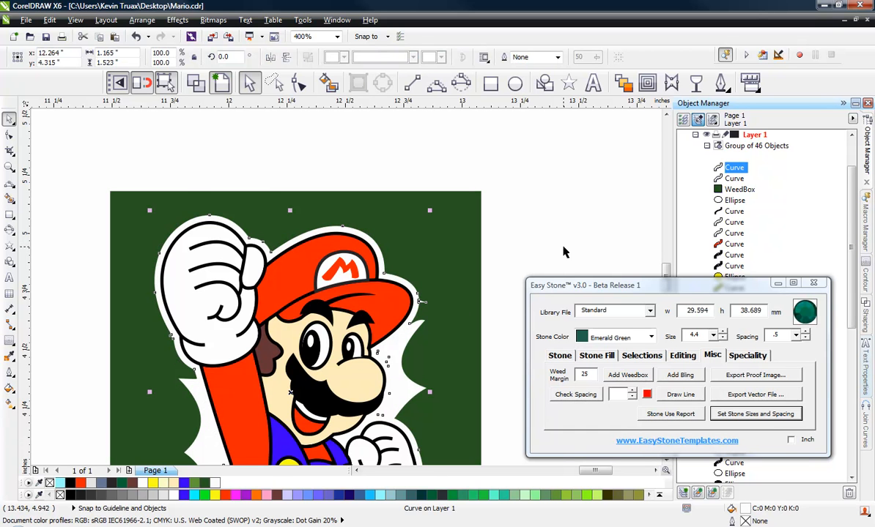
left_click(542, 252)
Step: Delete the three nodes that form the stray spike beside the cap's brim on the white contour
scroll(249, 179, "down", 1)
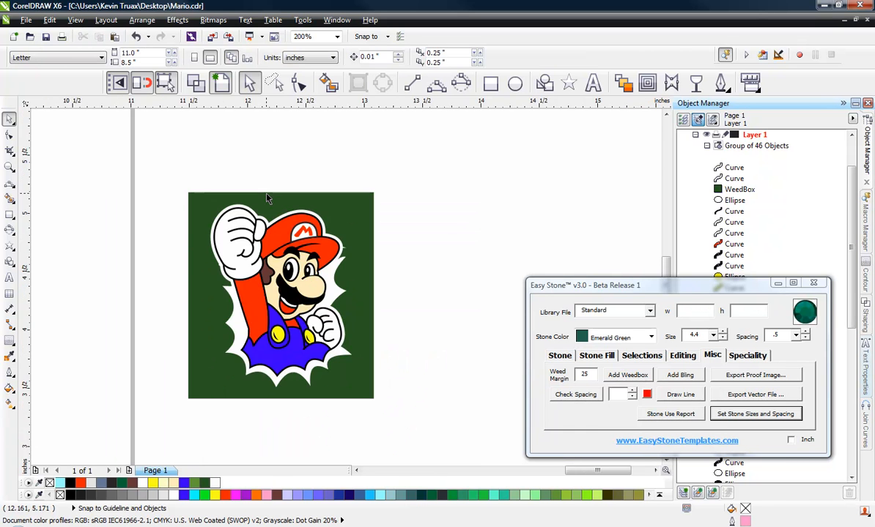
scroll(273, 263, "up", 1)
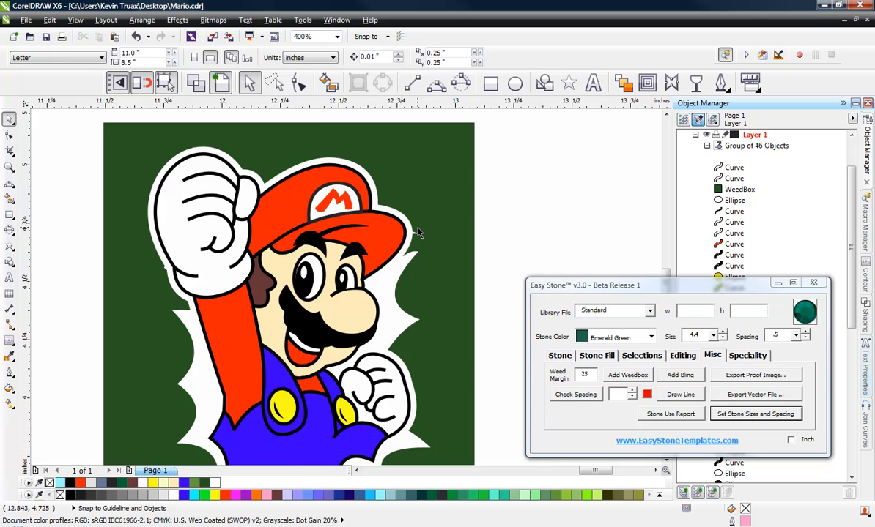
scroll(414, 238, "up", 2)
left_click(386, 254)
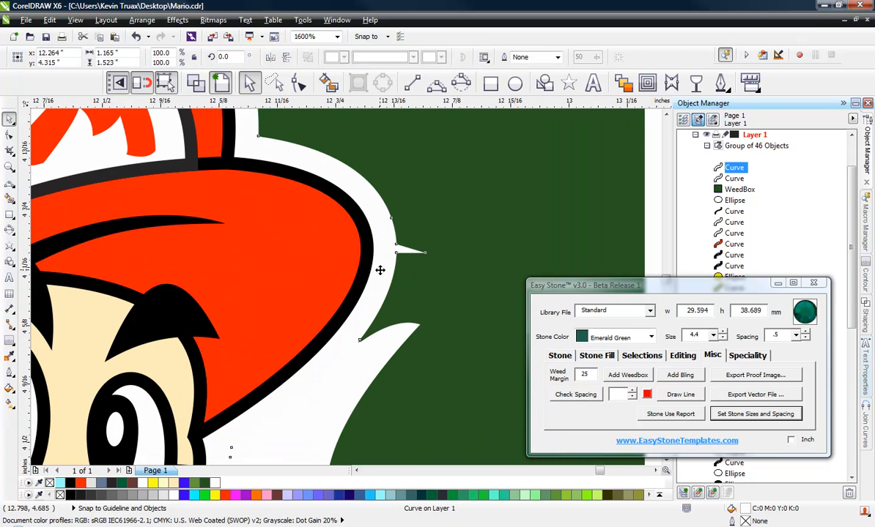
left_click(372, 268)
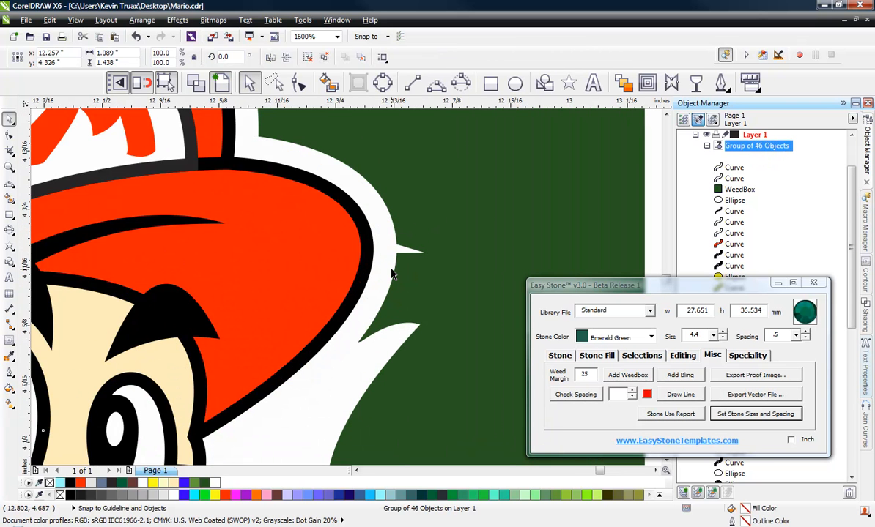
left_click(392, 270, "ctrl")
left_click(298, 82)
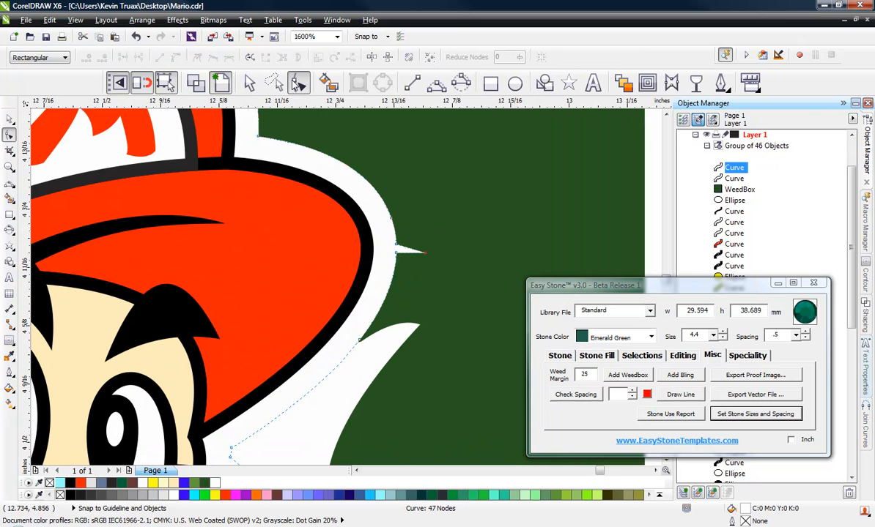
left_click_drag(419, 229, 377, 275)
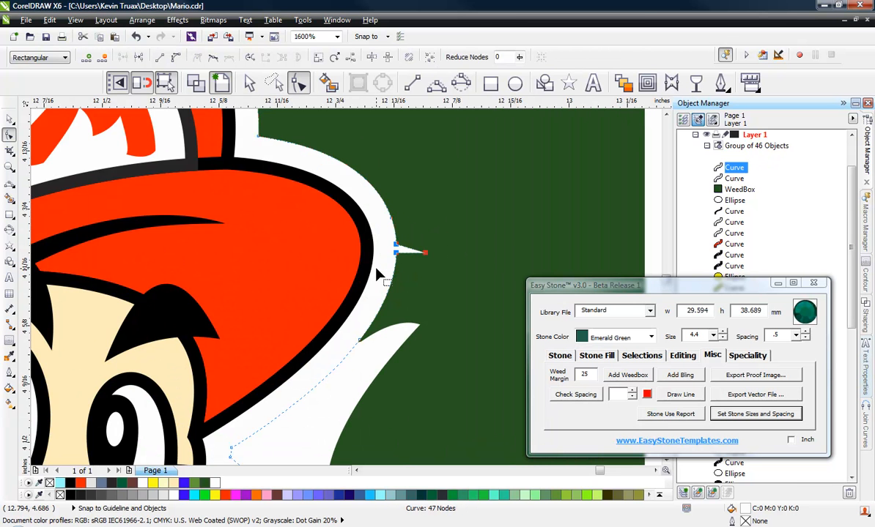
key("Delete")
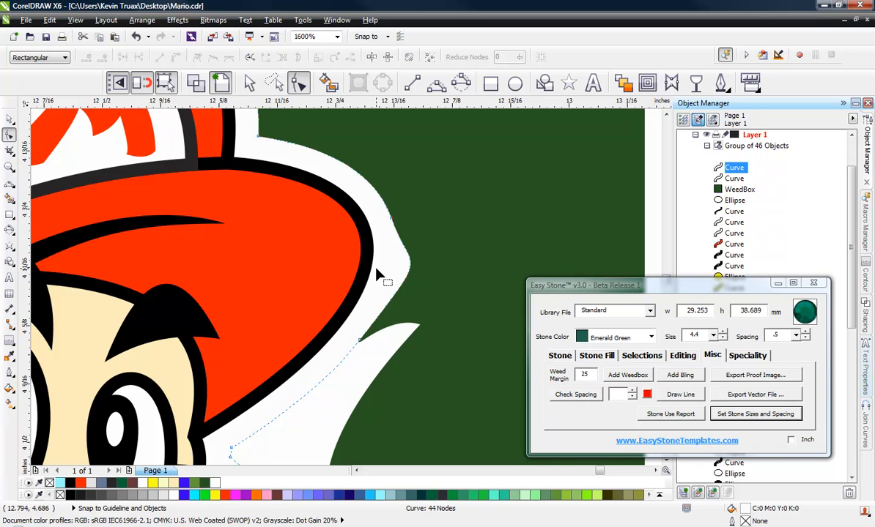
key("super")
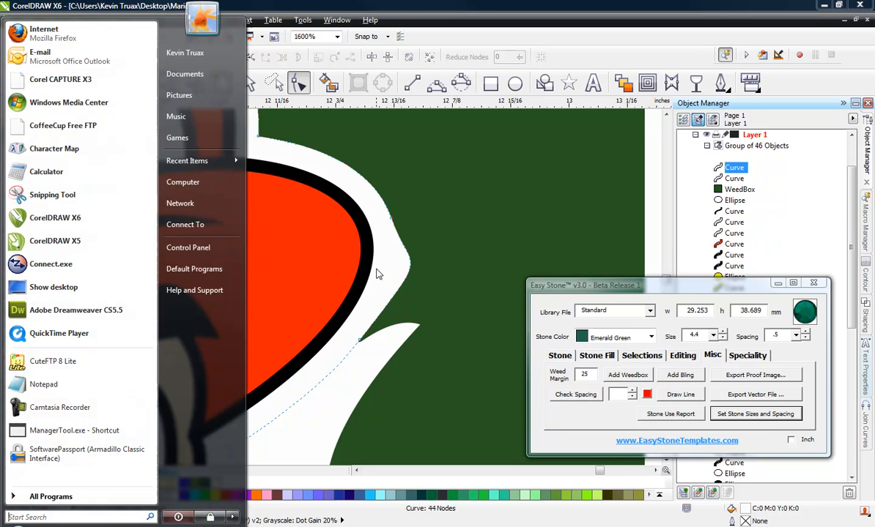
Step: Undo the last deletion of the spike's nodes on the white contour beside the cap's brim
key("Escape")
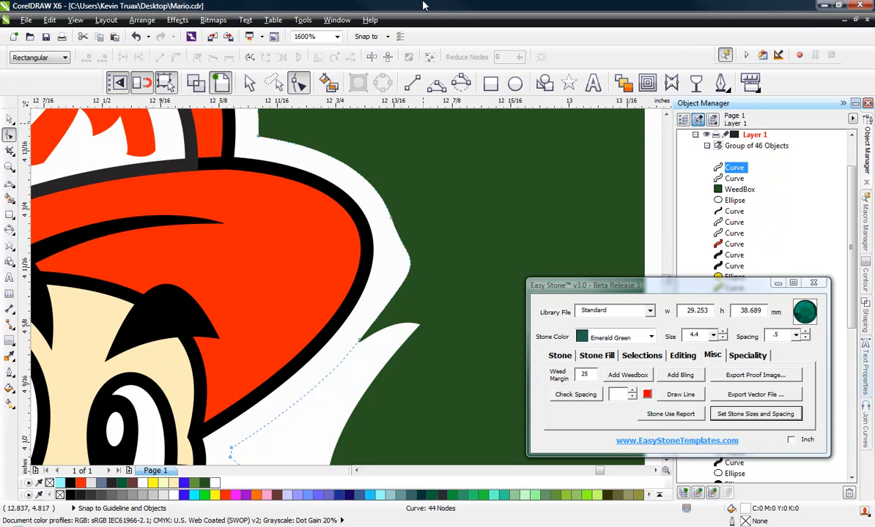
key("ctrl+z")
left_click(428, 201)
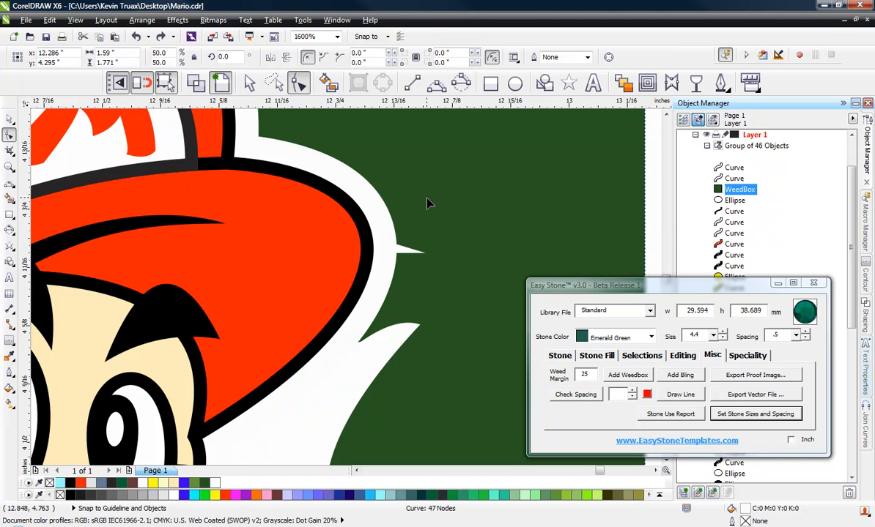
Step: Try deleting the spike's nodes together with the neighbouring node above them on the white contour, and undo the deletion
left_click(405, 241)
left_click_drag(469, 192, 375, 275)
key("Delete")
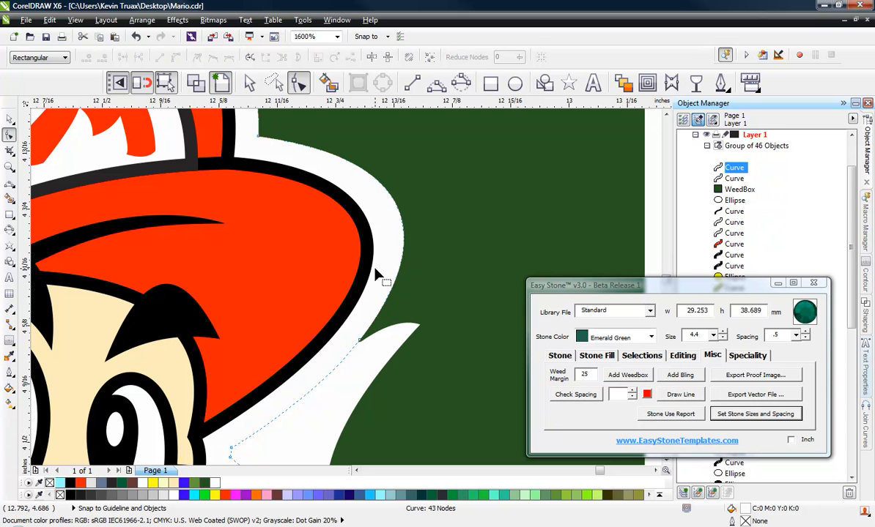
key("ctrl+z")
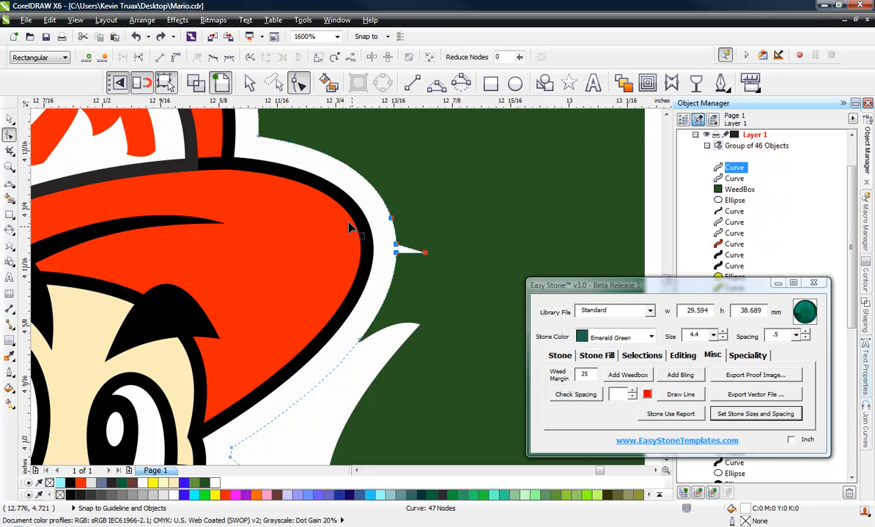
Step: Add a node on the white contour just above the brim's spike, and delete the nodes forming the spike
double_click(381, 200)
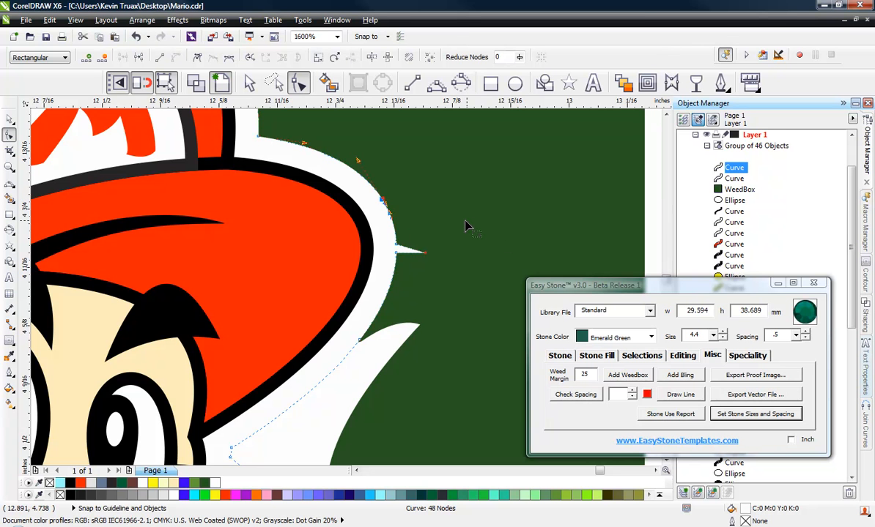
left_click(398, 212)
left_click(376, 208)
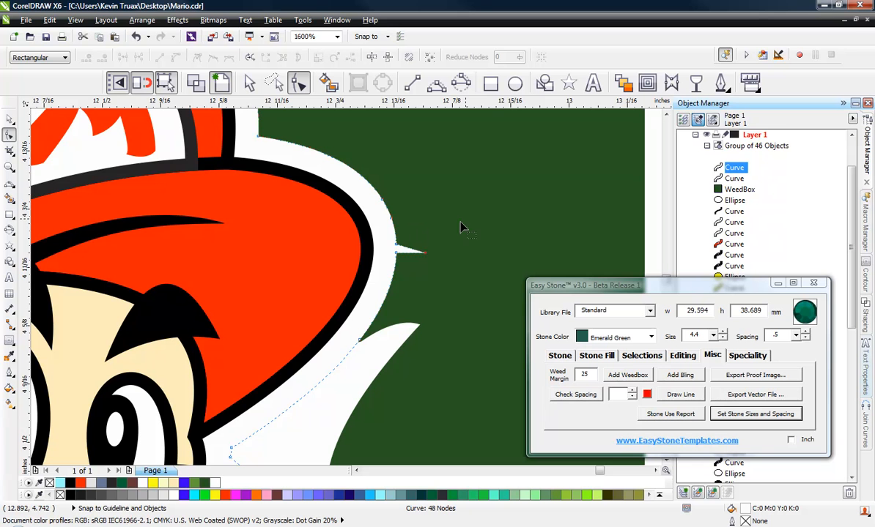
left_click_drag(463, 222, 374, 277)
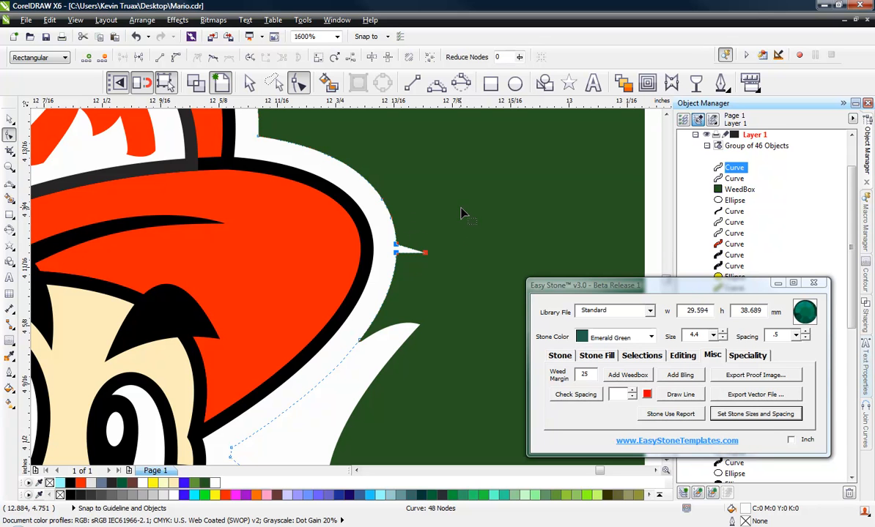
left_click_drag(463, 215, 379, 279)
key("Delete")
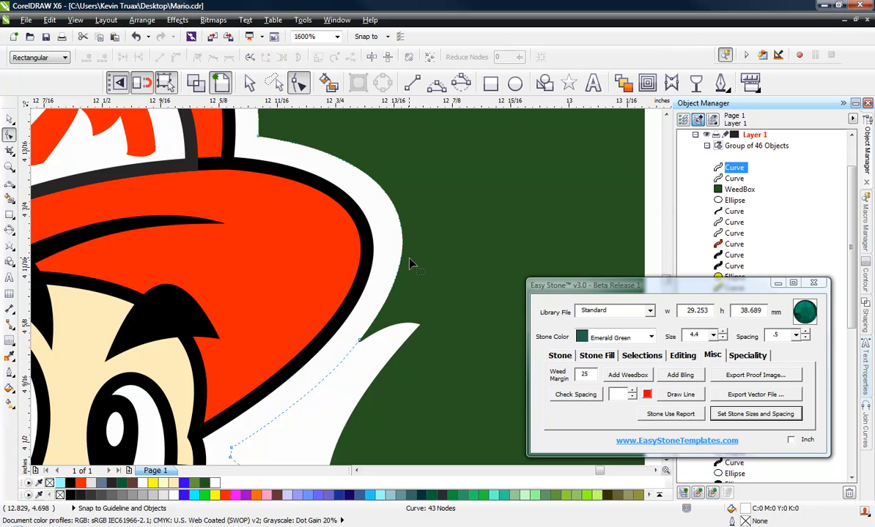
double_click(408, 258)
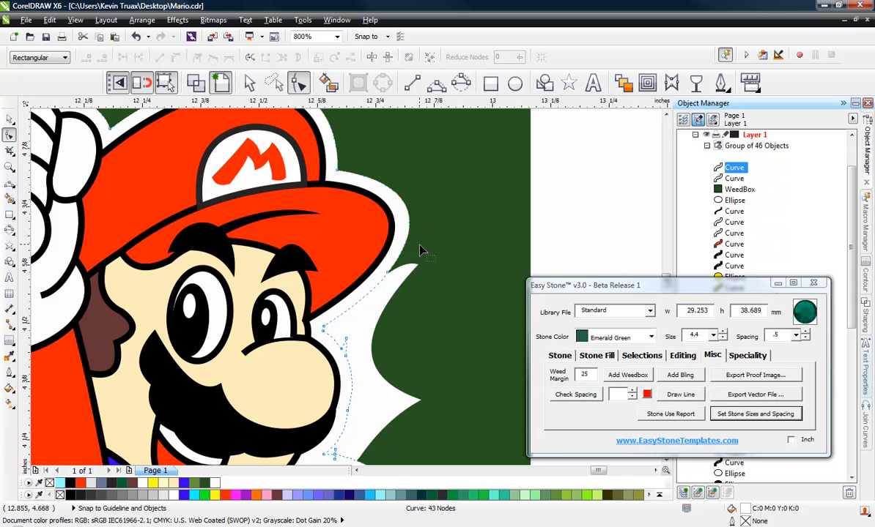
Step: Delete the two nodes that form the small stray notch on the white contour beside the raised glove's cuff
scroll(461, 211, "down", 2)
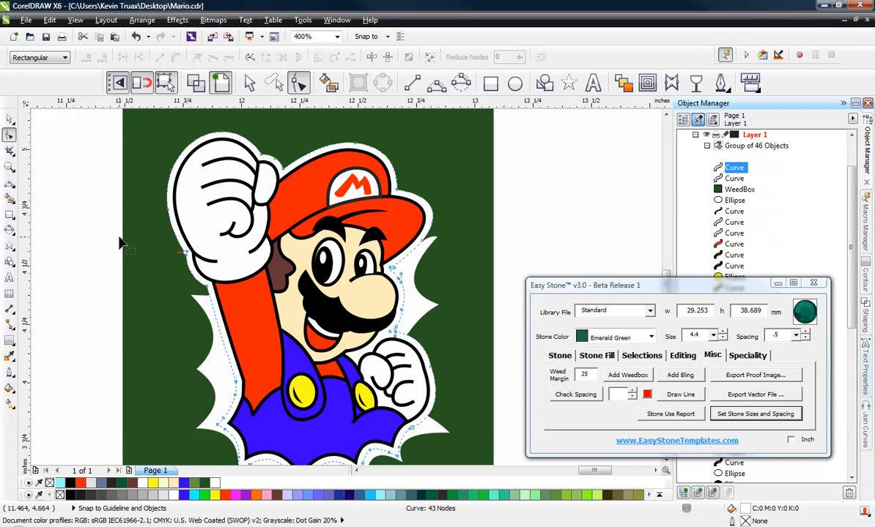
scroll(197, 262, "up", 6)
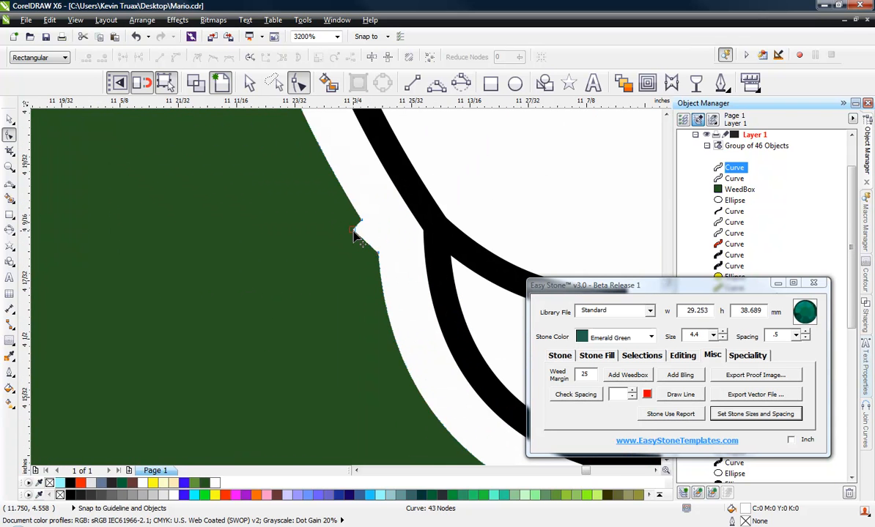
key("Delete")
left_click(361, 220)
key("Delete")
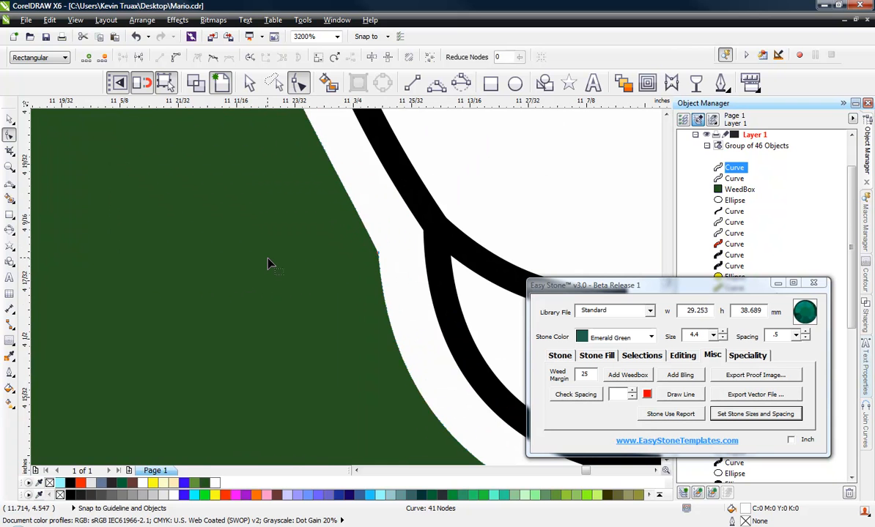
scroll(268, 262, "down", 3)
scroll(253, 267, "down", 1)
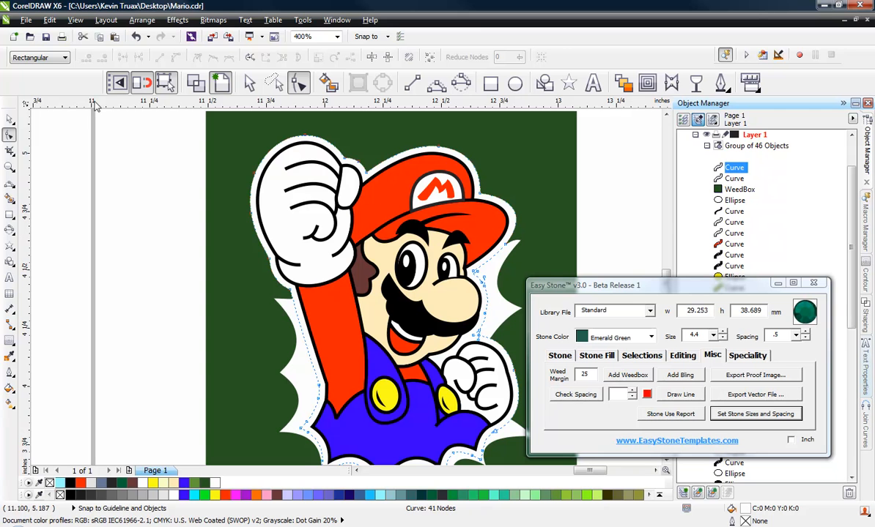
Step: Weld the cleaned white contour and the spiky white background shape into one curve, and clear the selection
left_click(9, 119)
key("Escape")
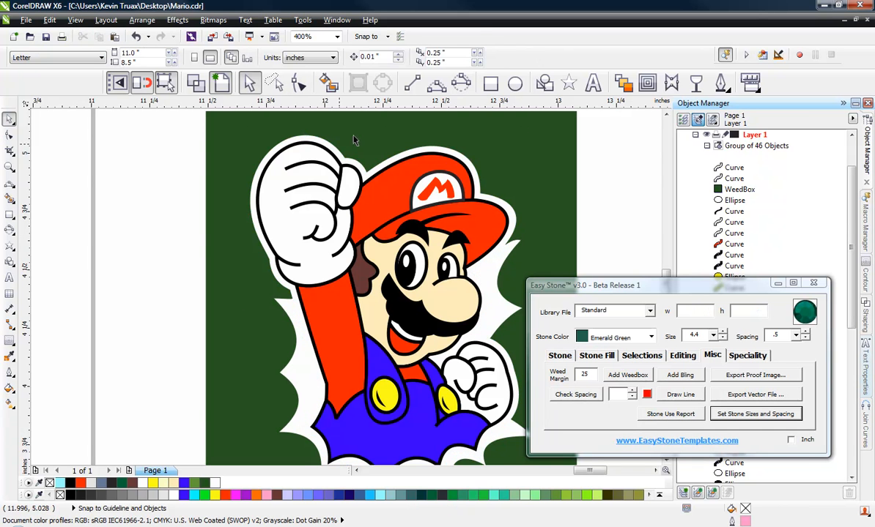
left_click(410, 138, "ctrl")
left_click_drag(410, 138, 221, 131)
key("Escape")
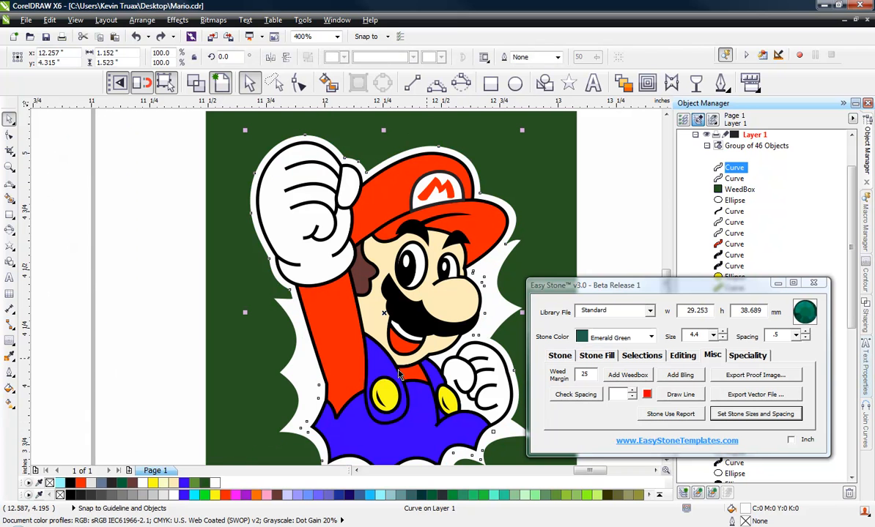
left_click(288, 436, "ctrl+shift")
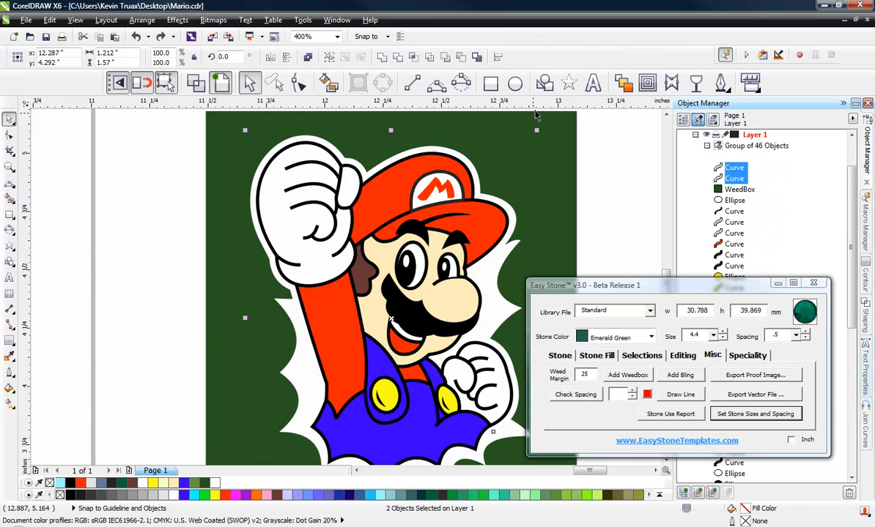
left_click(383, 58)
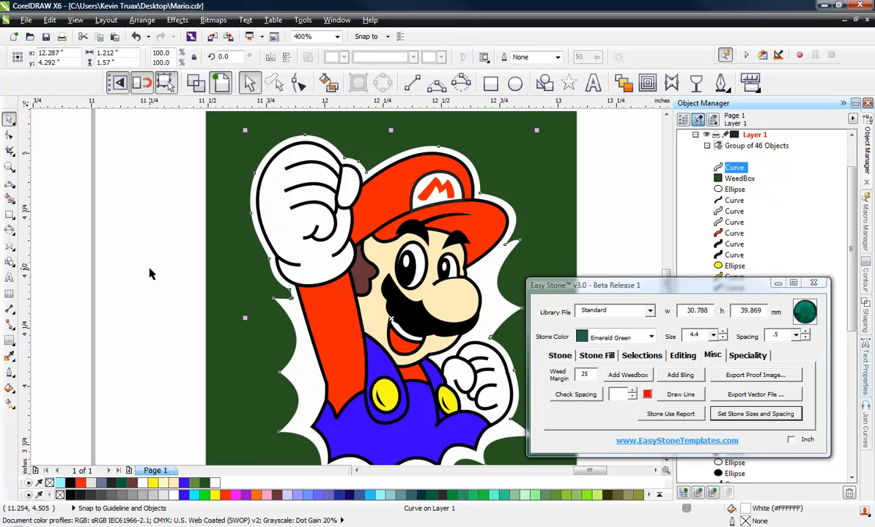
left_click(195, 195)
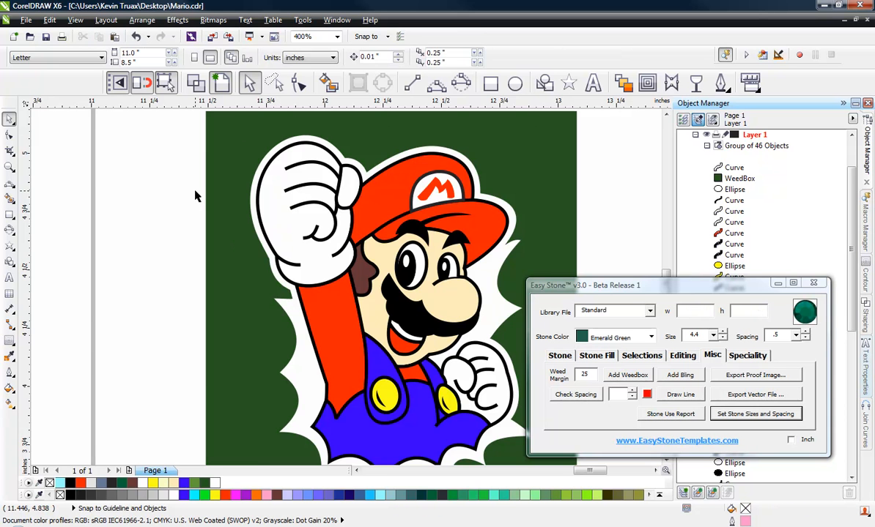
scroll(196, 197, "down", 2)
scroll(219, 204, "up", 1)
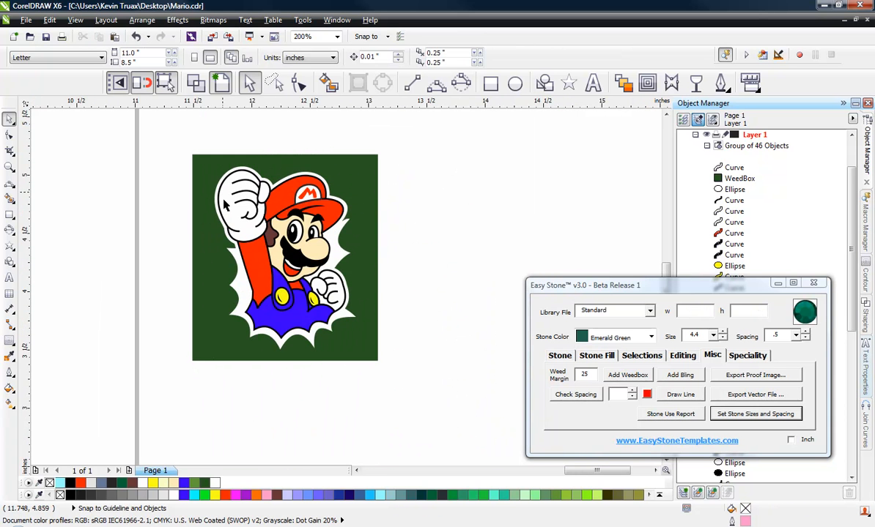
scroll(227, 224, "up", 1)
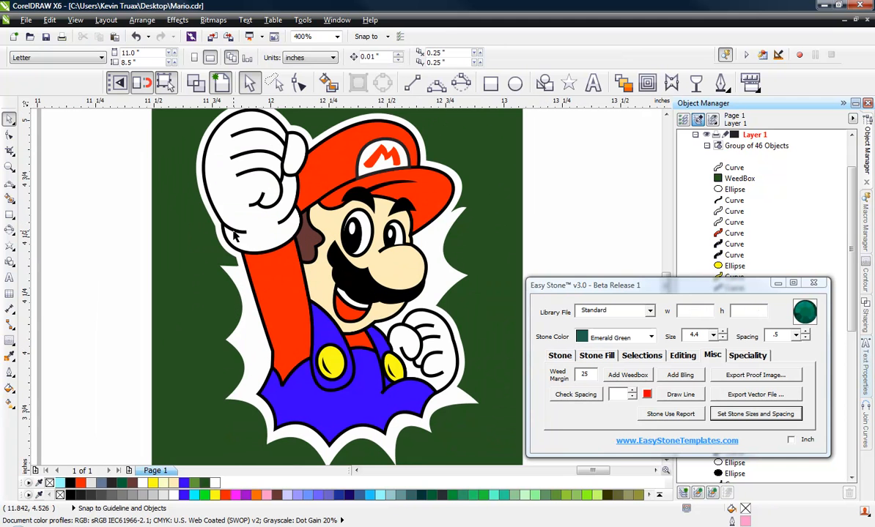